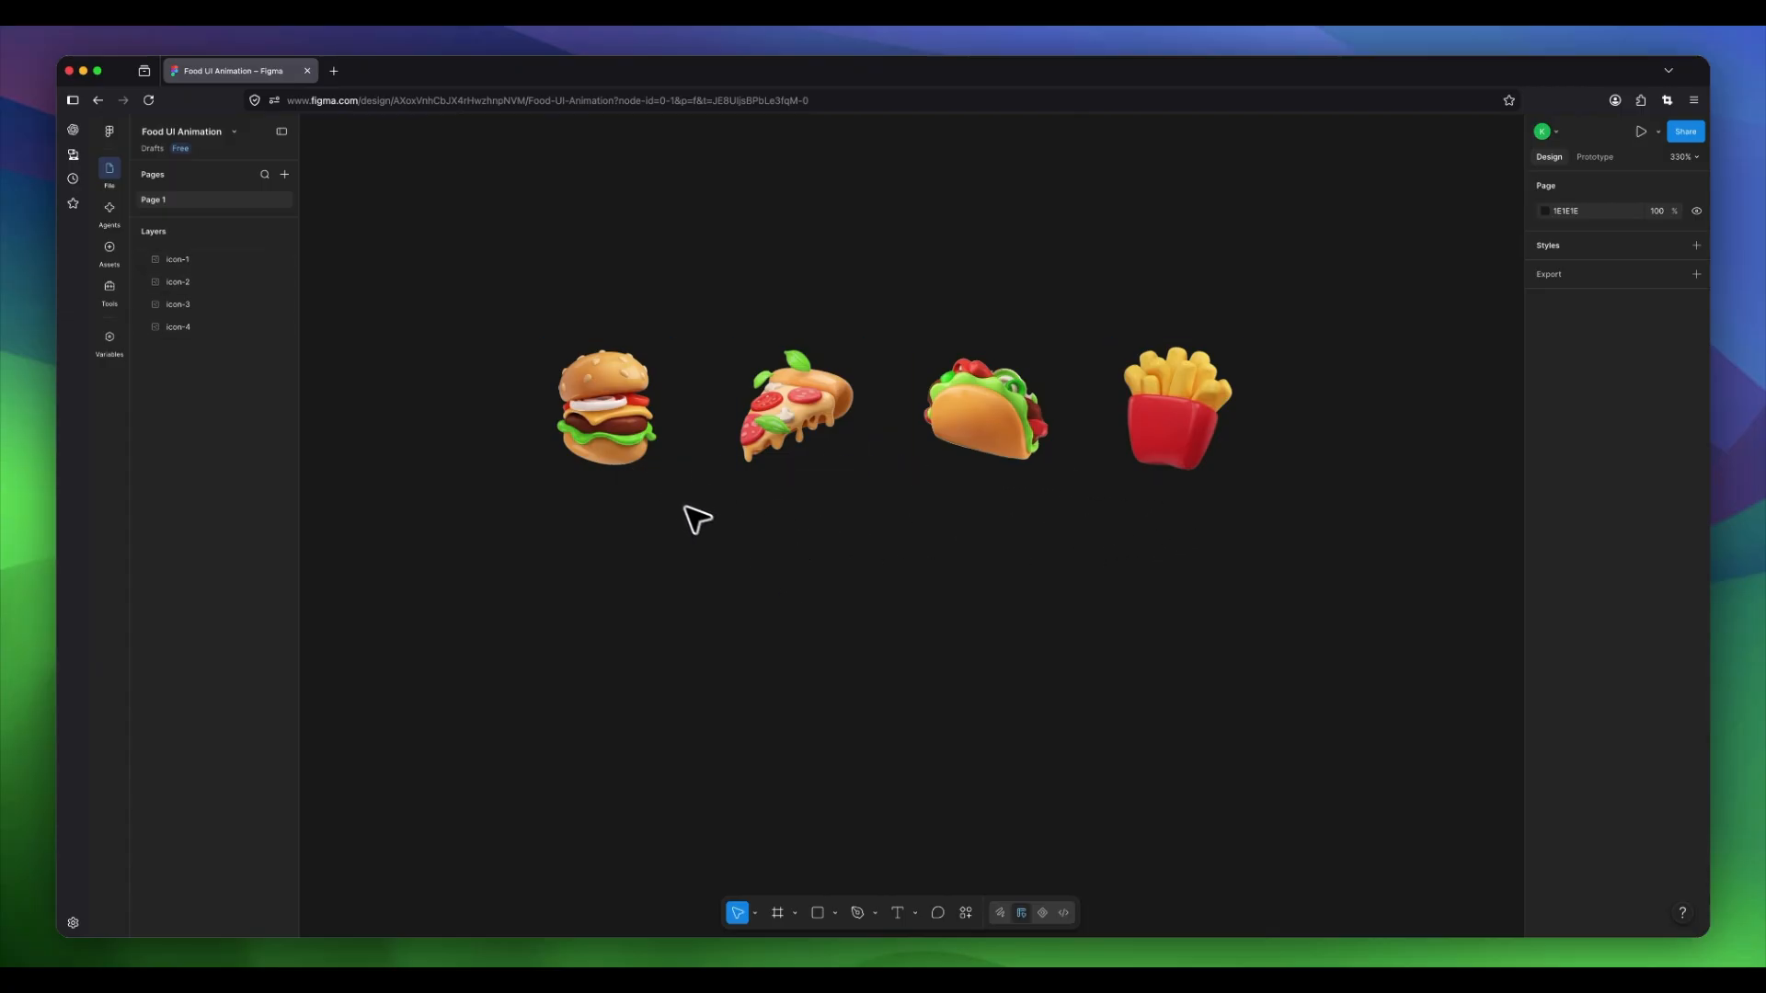
Duplicate the burger icon and place the copy in a new row below, between the original burger and pizza.
{"action": "left_click", "coordinate": [627, 425]}
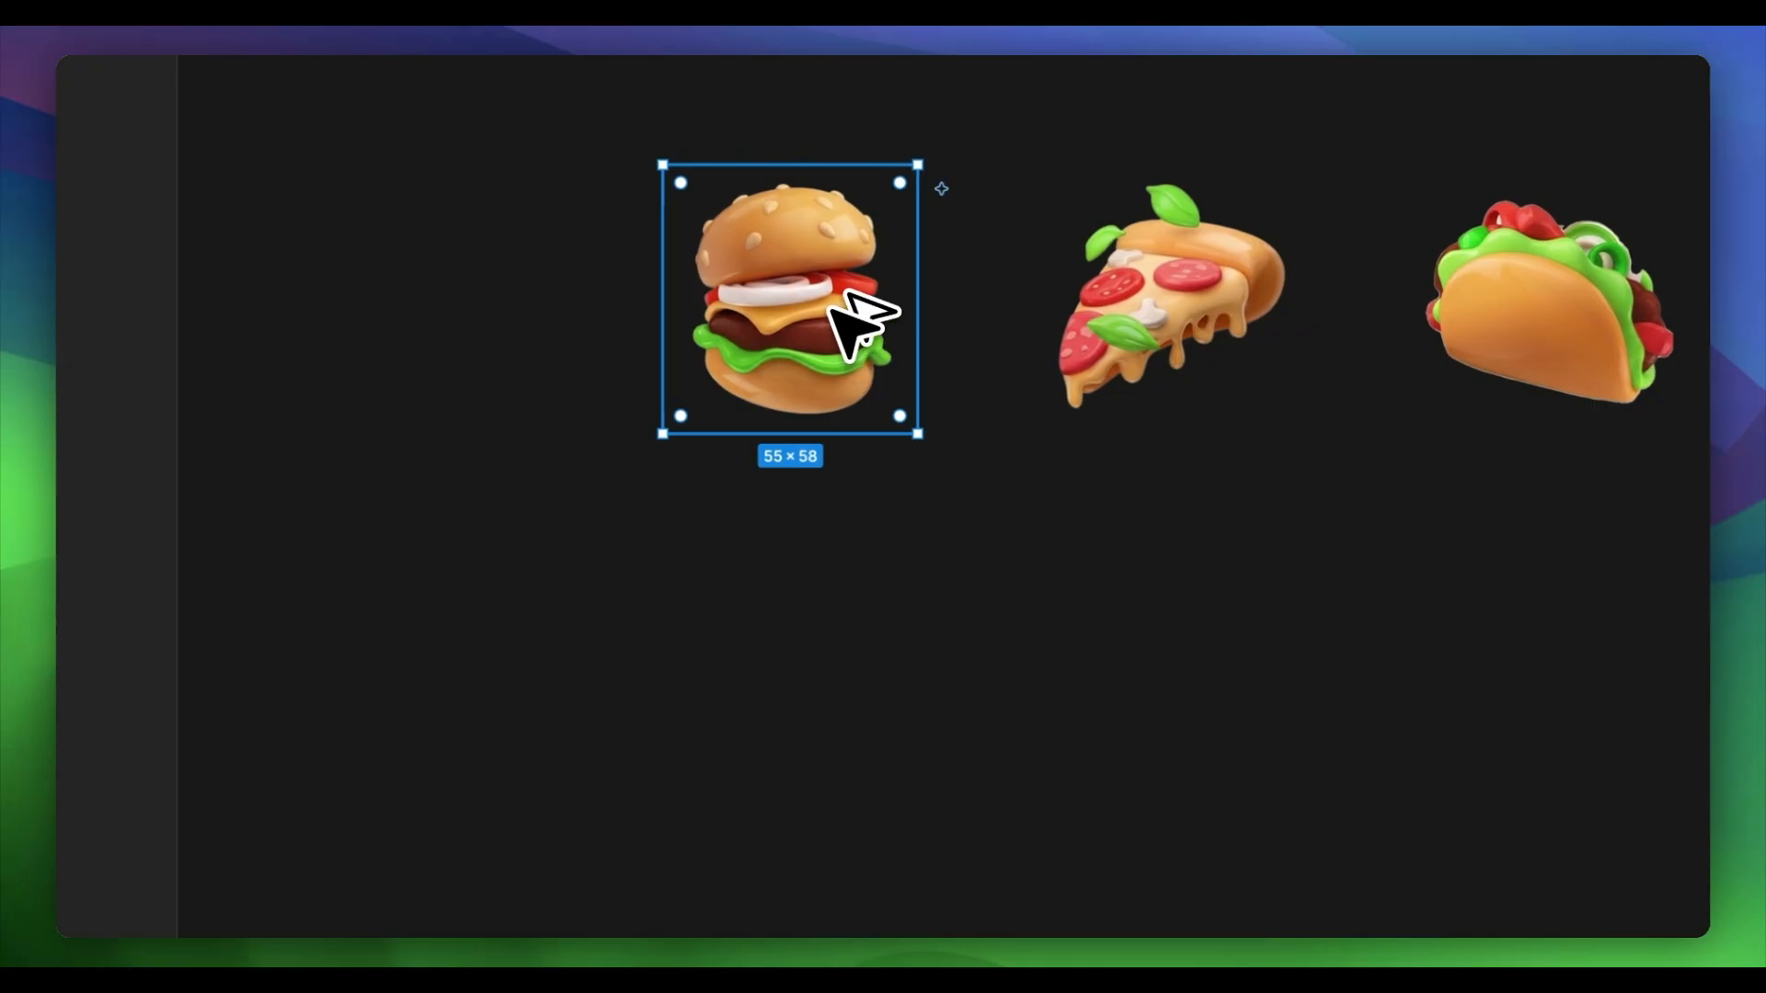
{"action": "left_click_drag", "start_coordinate": [833, 313], "coordinate": [839, 736]}
{"action": "left_click_drag", "start_coordinate": [568, 481], "coordinate": [906, 496]}
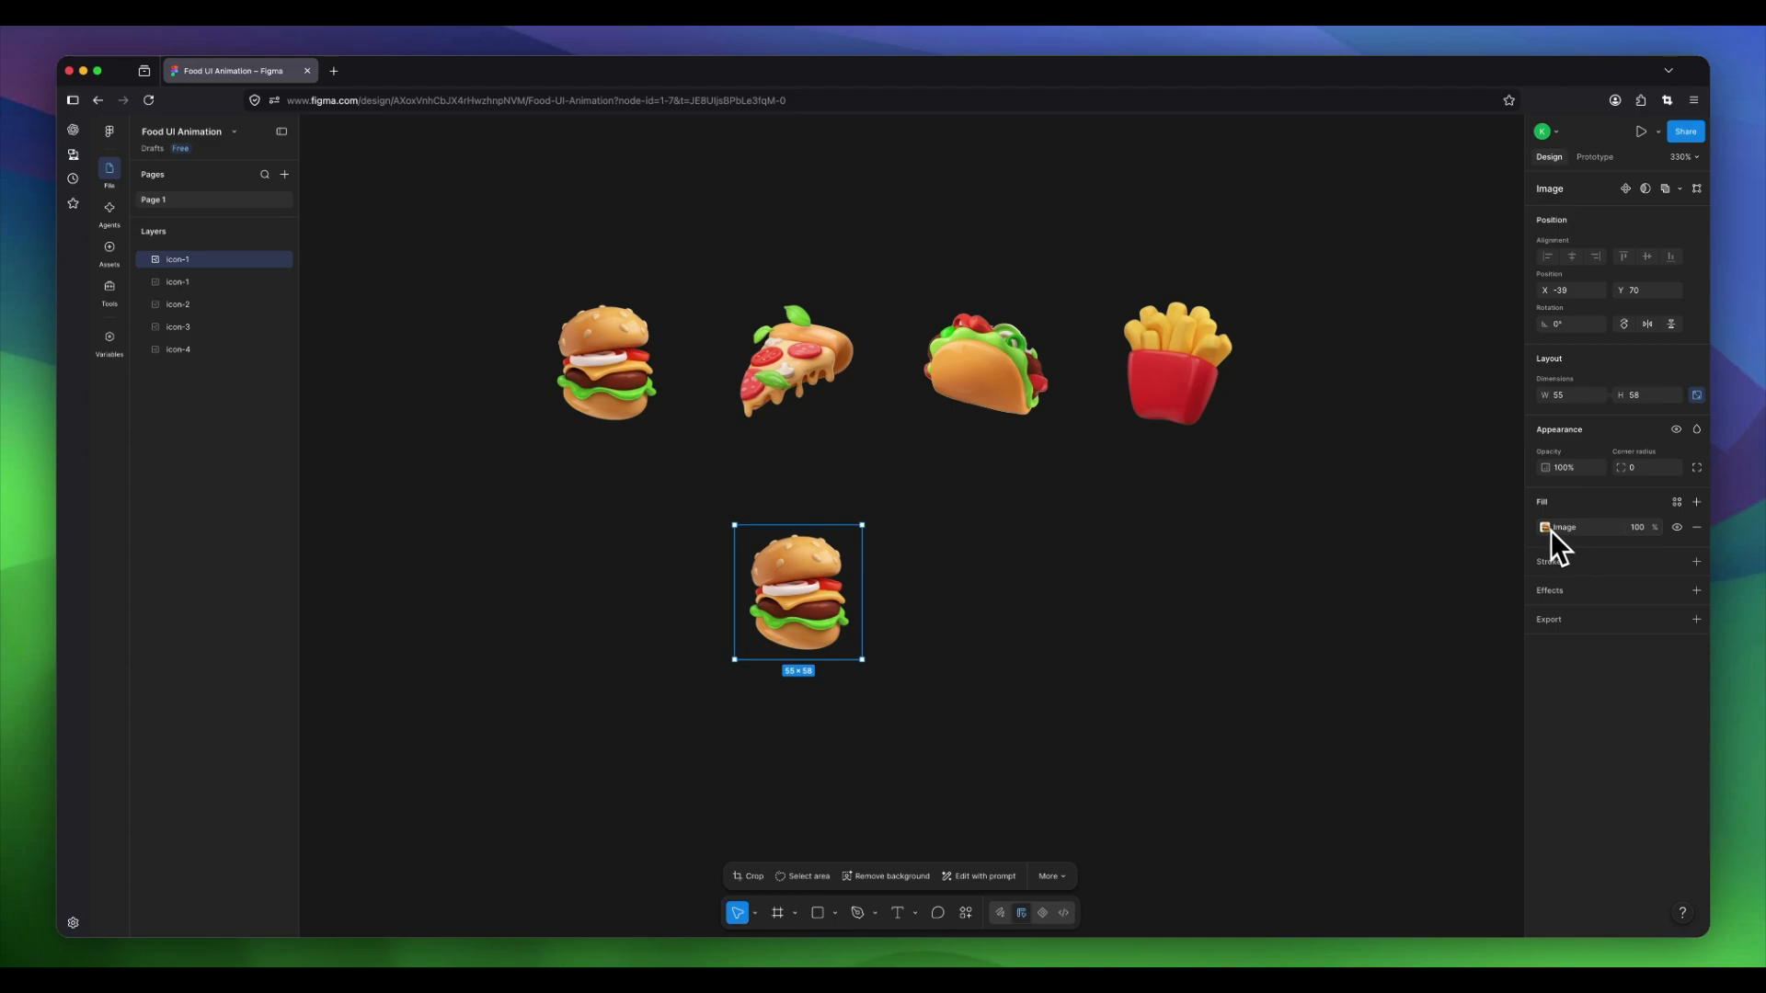
Turn the burger copy's image fill gray: slightly lower exposure, contrast and tint, minimize saturation and temperature, and maximize highlights and shadows.
{"action": "left_click", "coordinate": [1549, 530]}
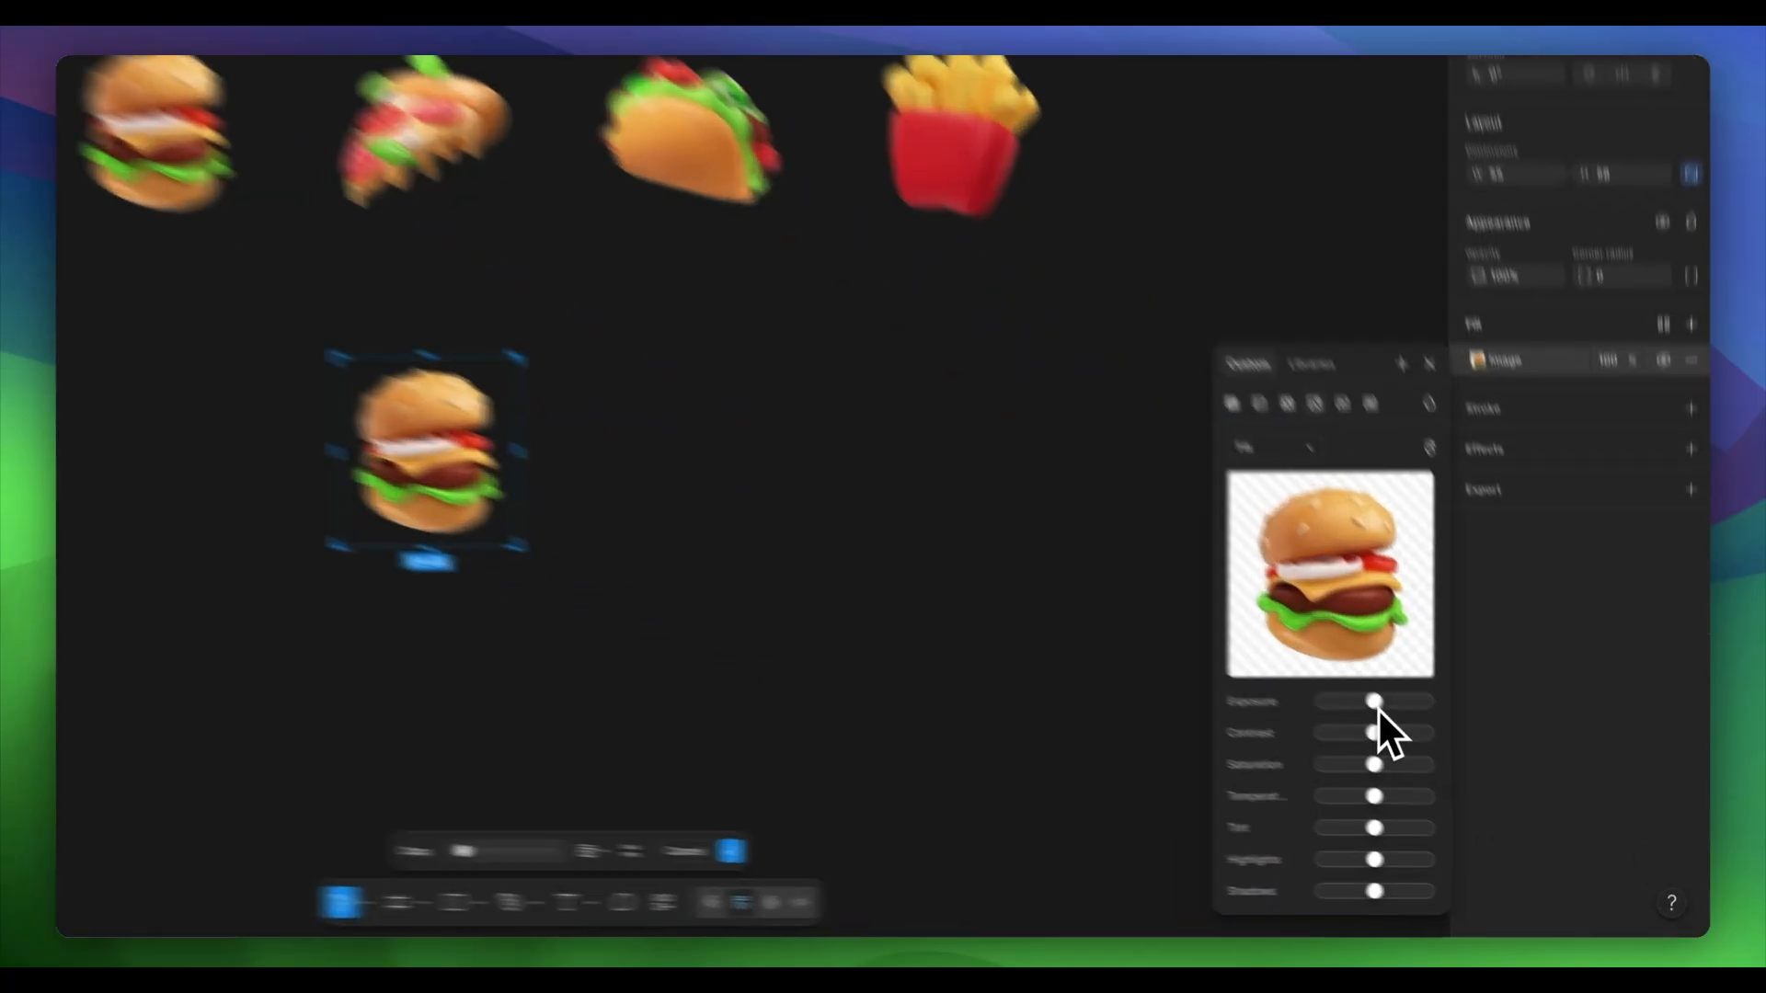
{"action": "left_click_drag", "start_coordinate": [1471, 775], "coordinate": [1464, 774]}
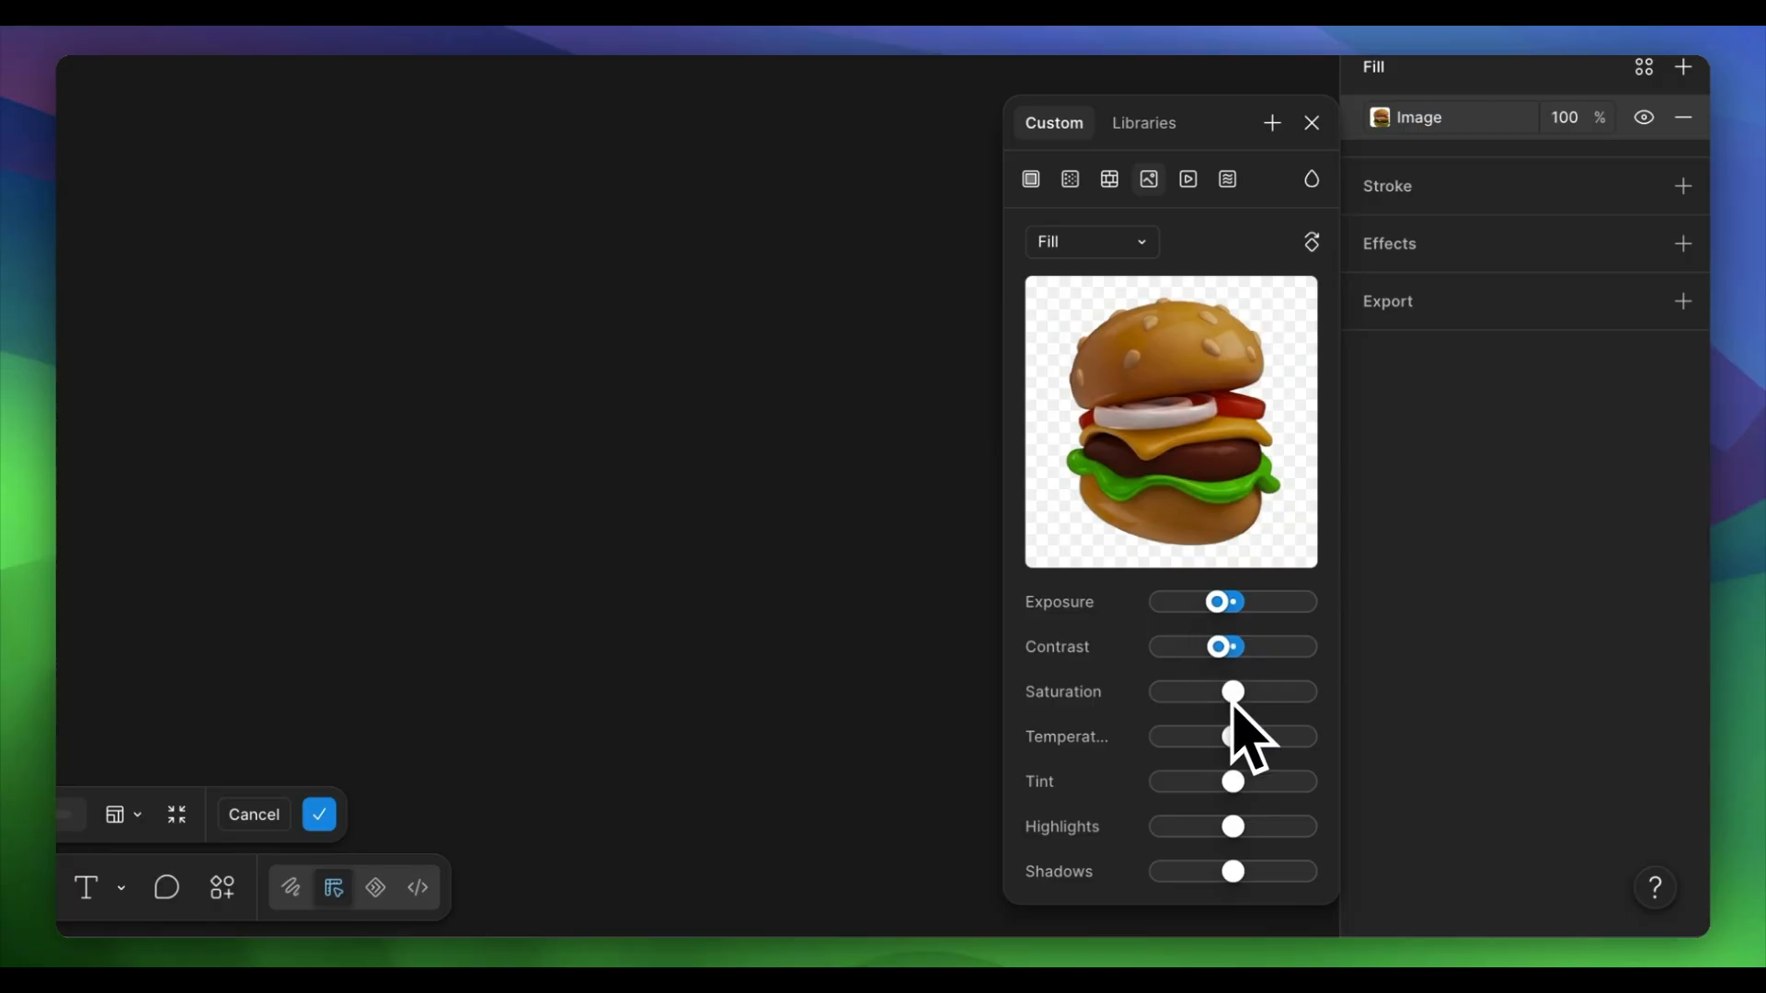
{"action": "left_click_drag", "start_coordinate": [1234, 695], "coordinate": [1143, 704]}
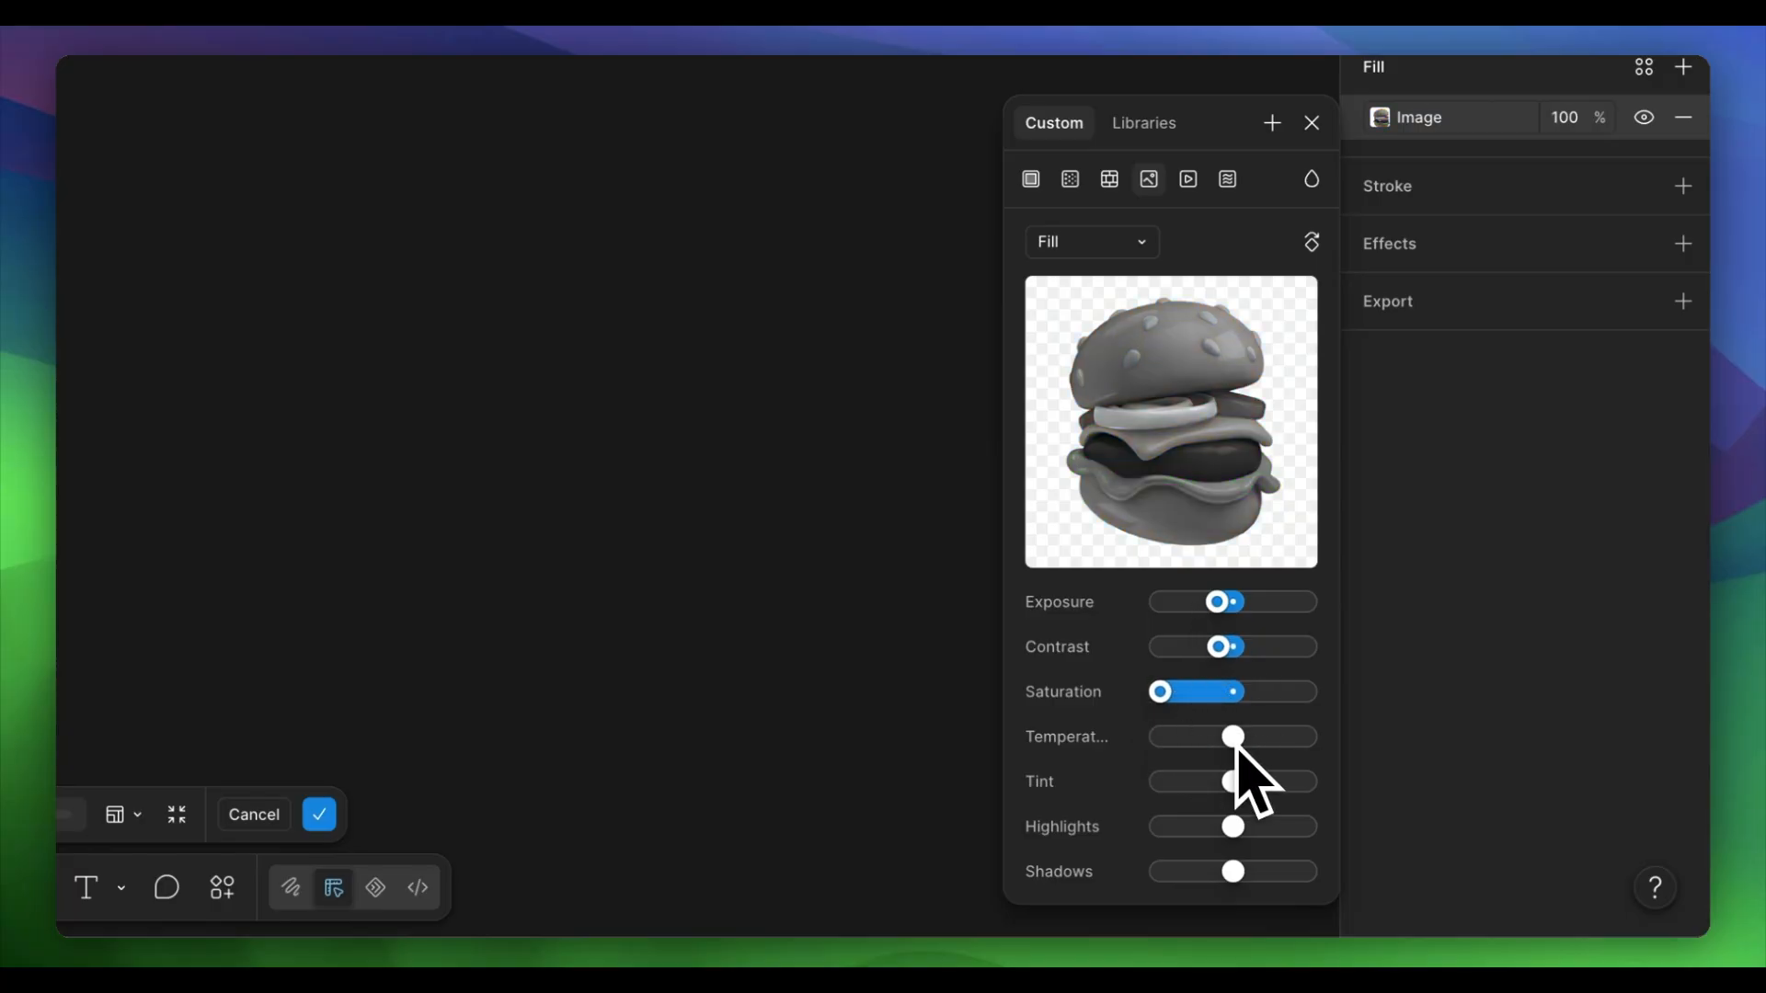
{"action": "left_click_drag", "start_coordinate": [1234, 737], "coordinate": [1161, 775]}
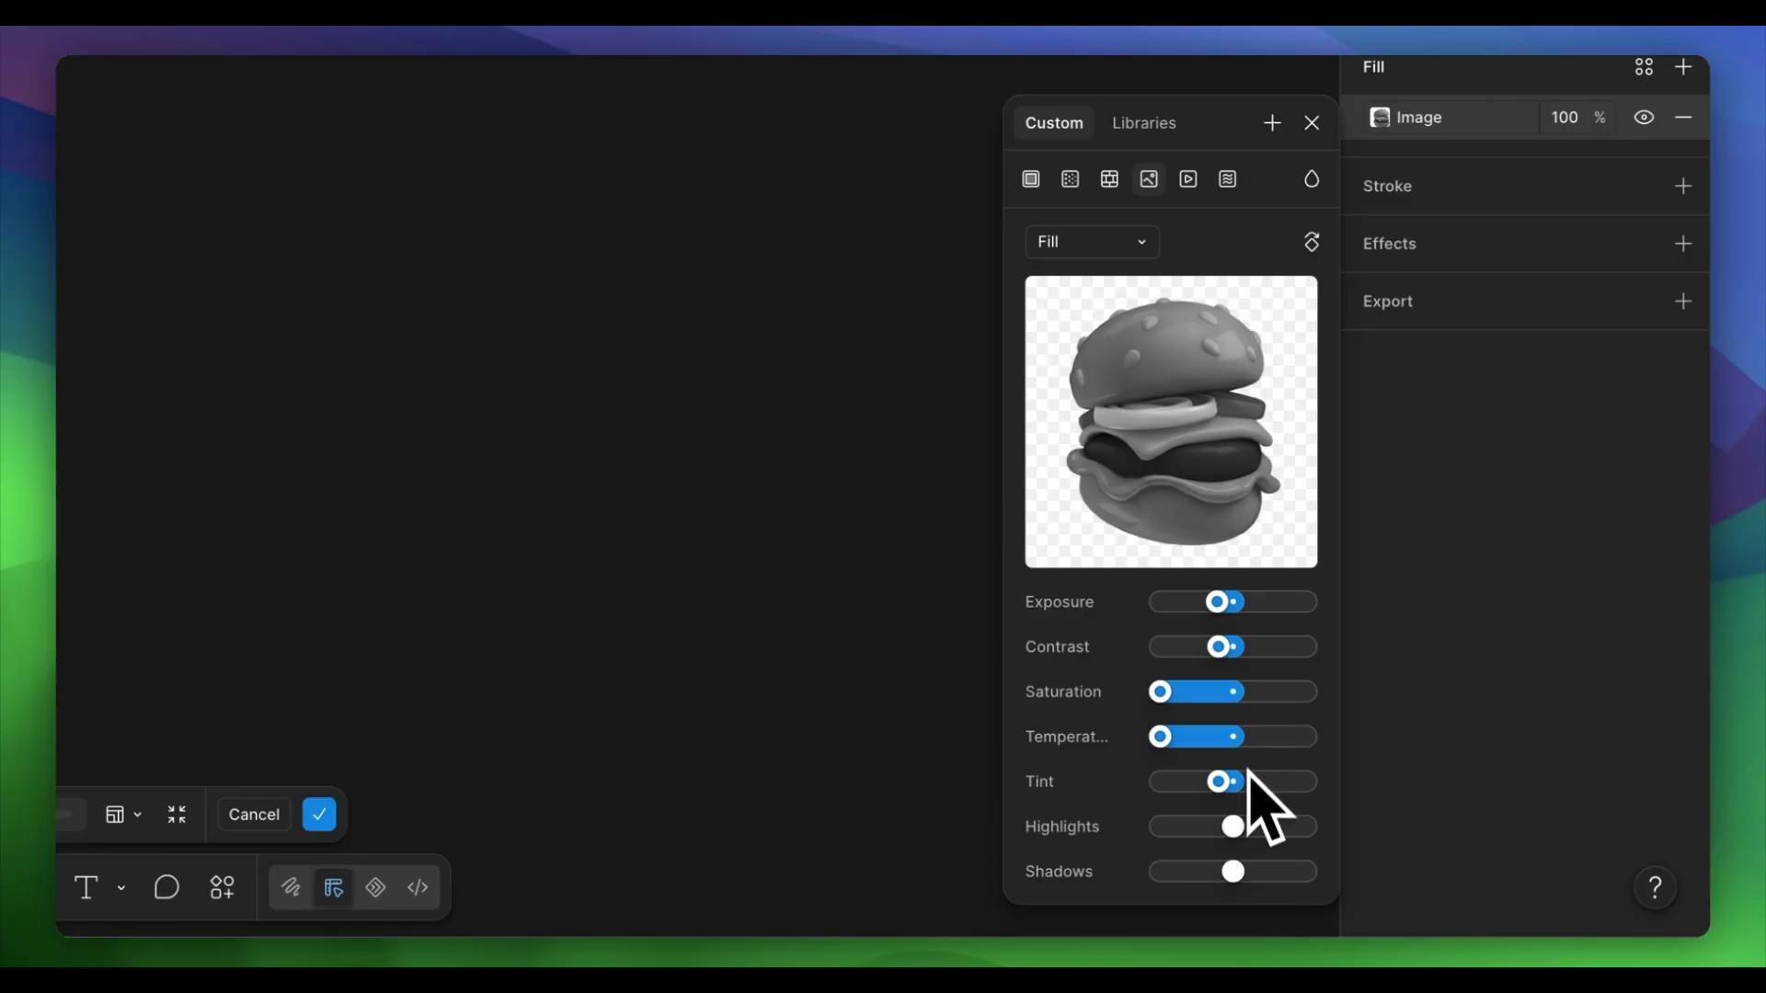
{"action": "left_click_drag", "start_coordinate": [1236, 830], "coordinate": [1356, 852]}
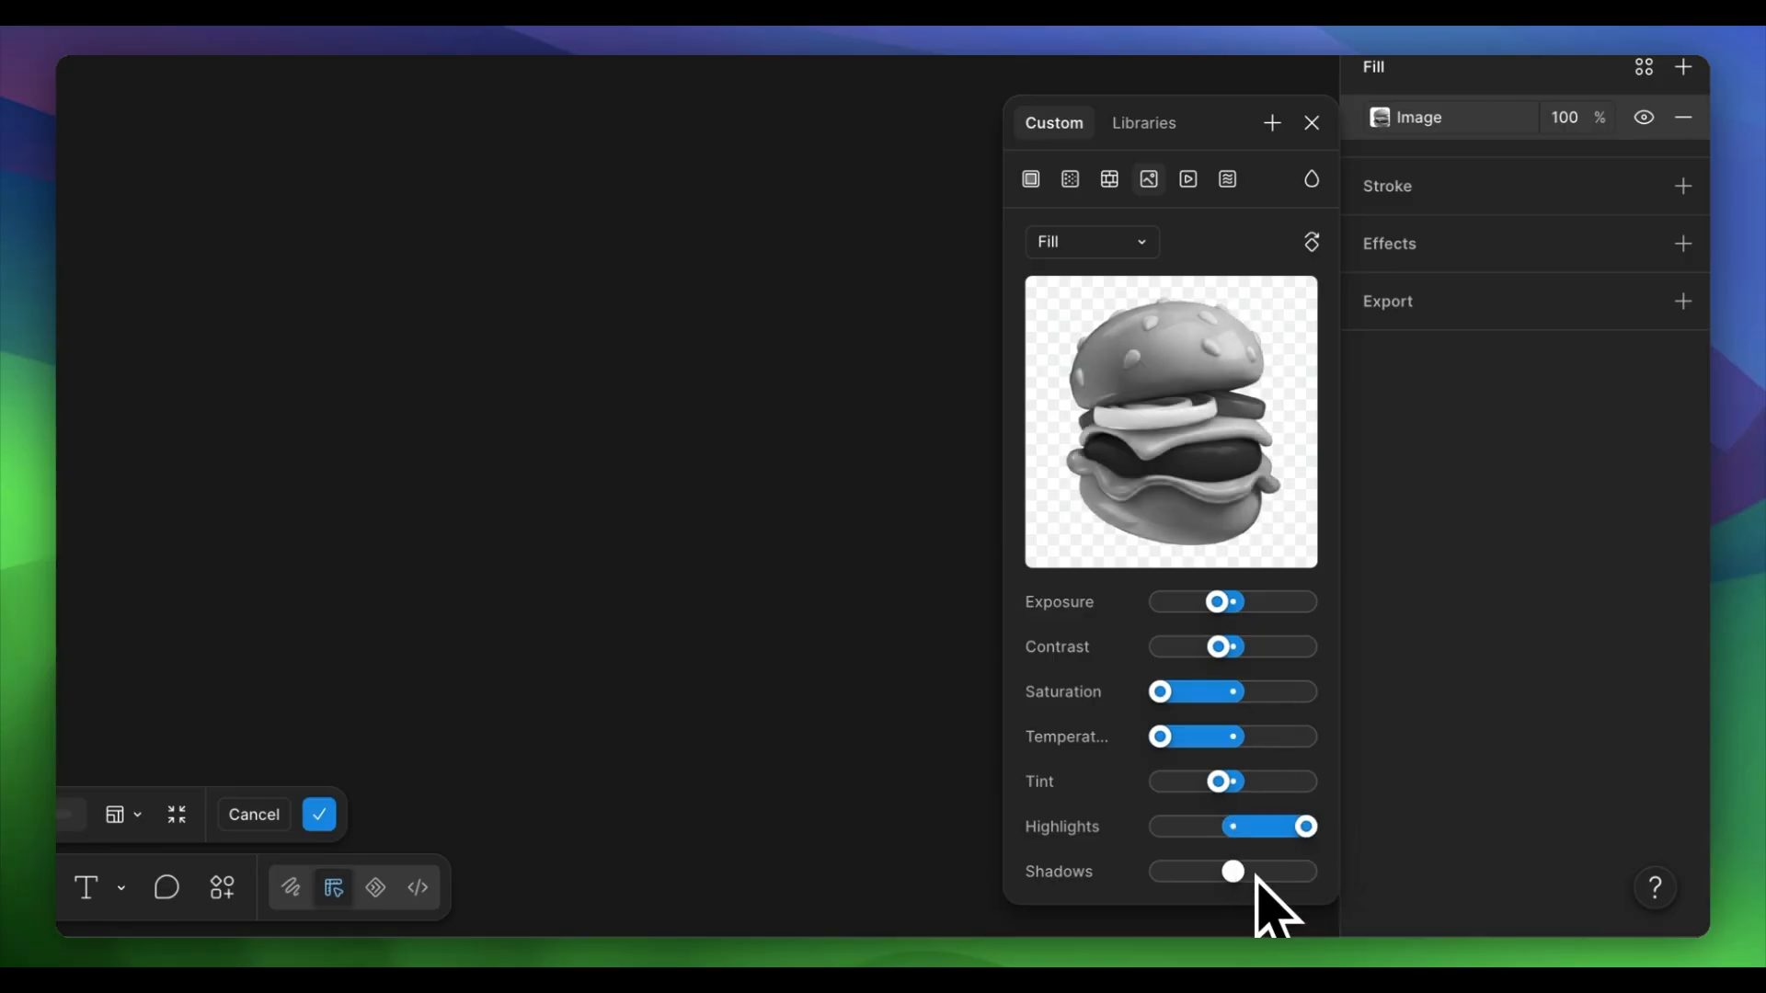
{"action": "left_click_drag", "start_coordinate": [1237, 884], "coordinate": [1447, 899]}
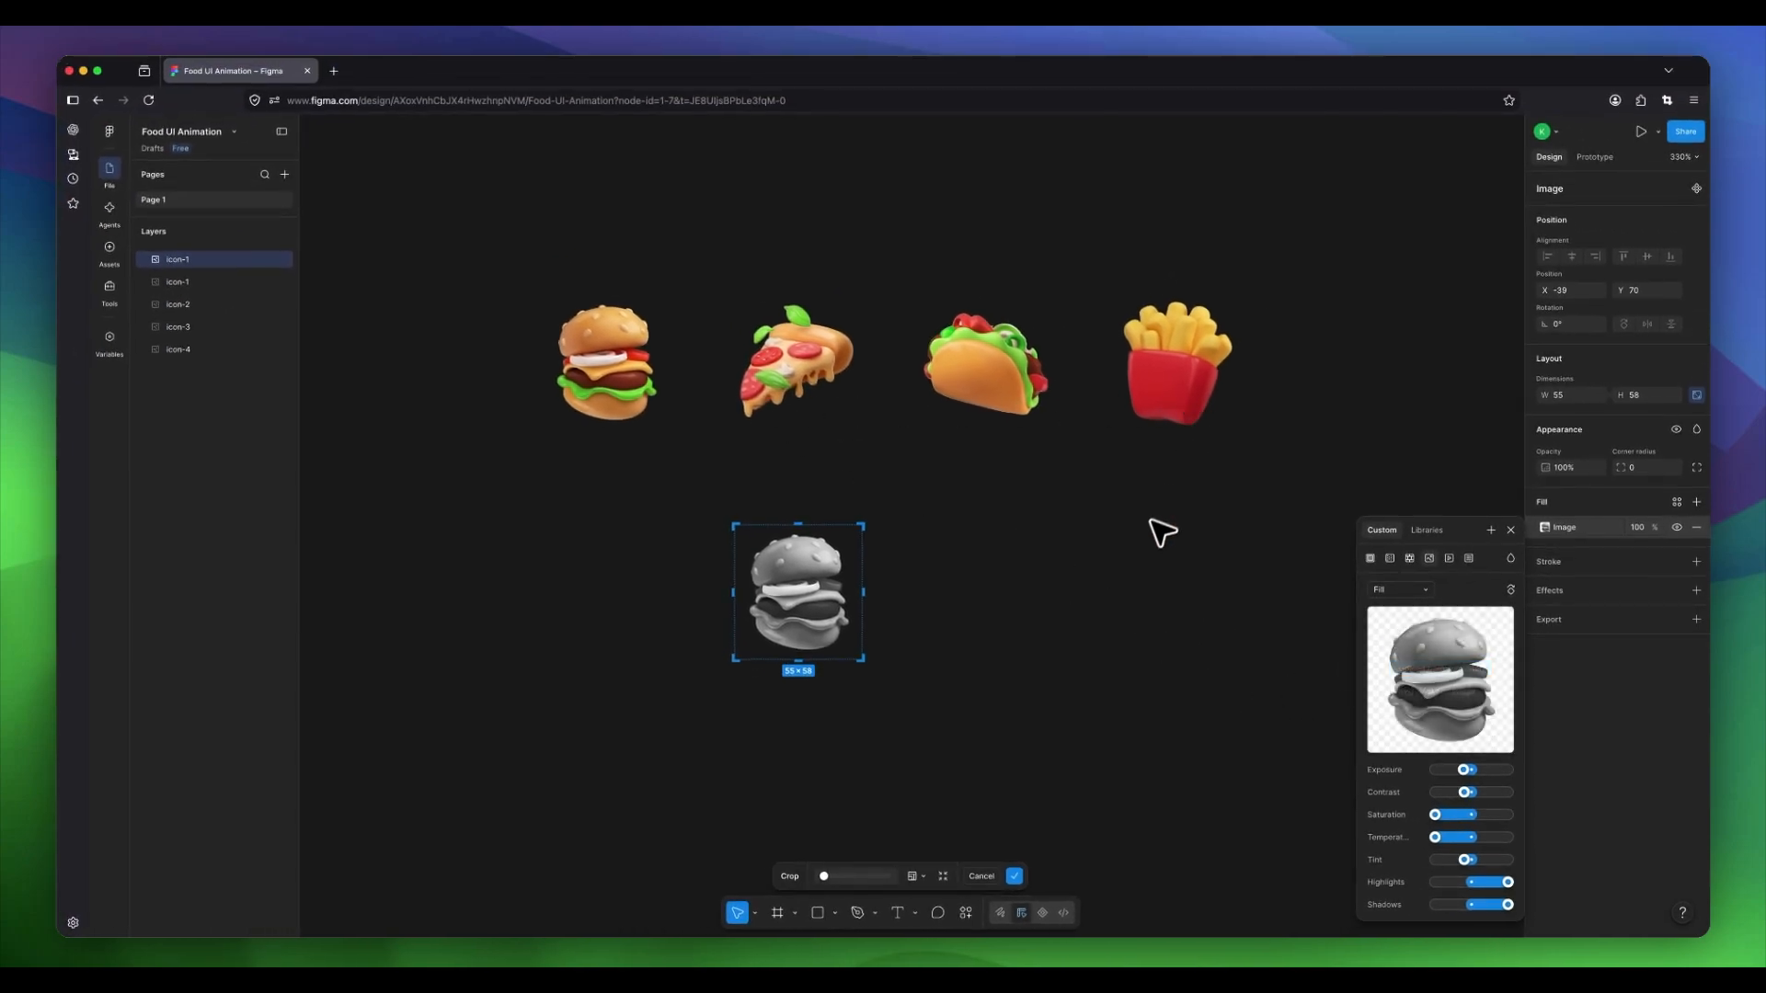
{"action": "left_click", "coordinate": [1100, 572]}
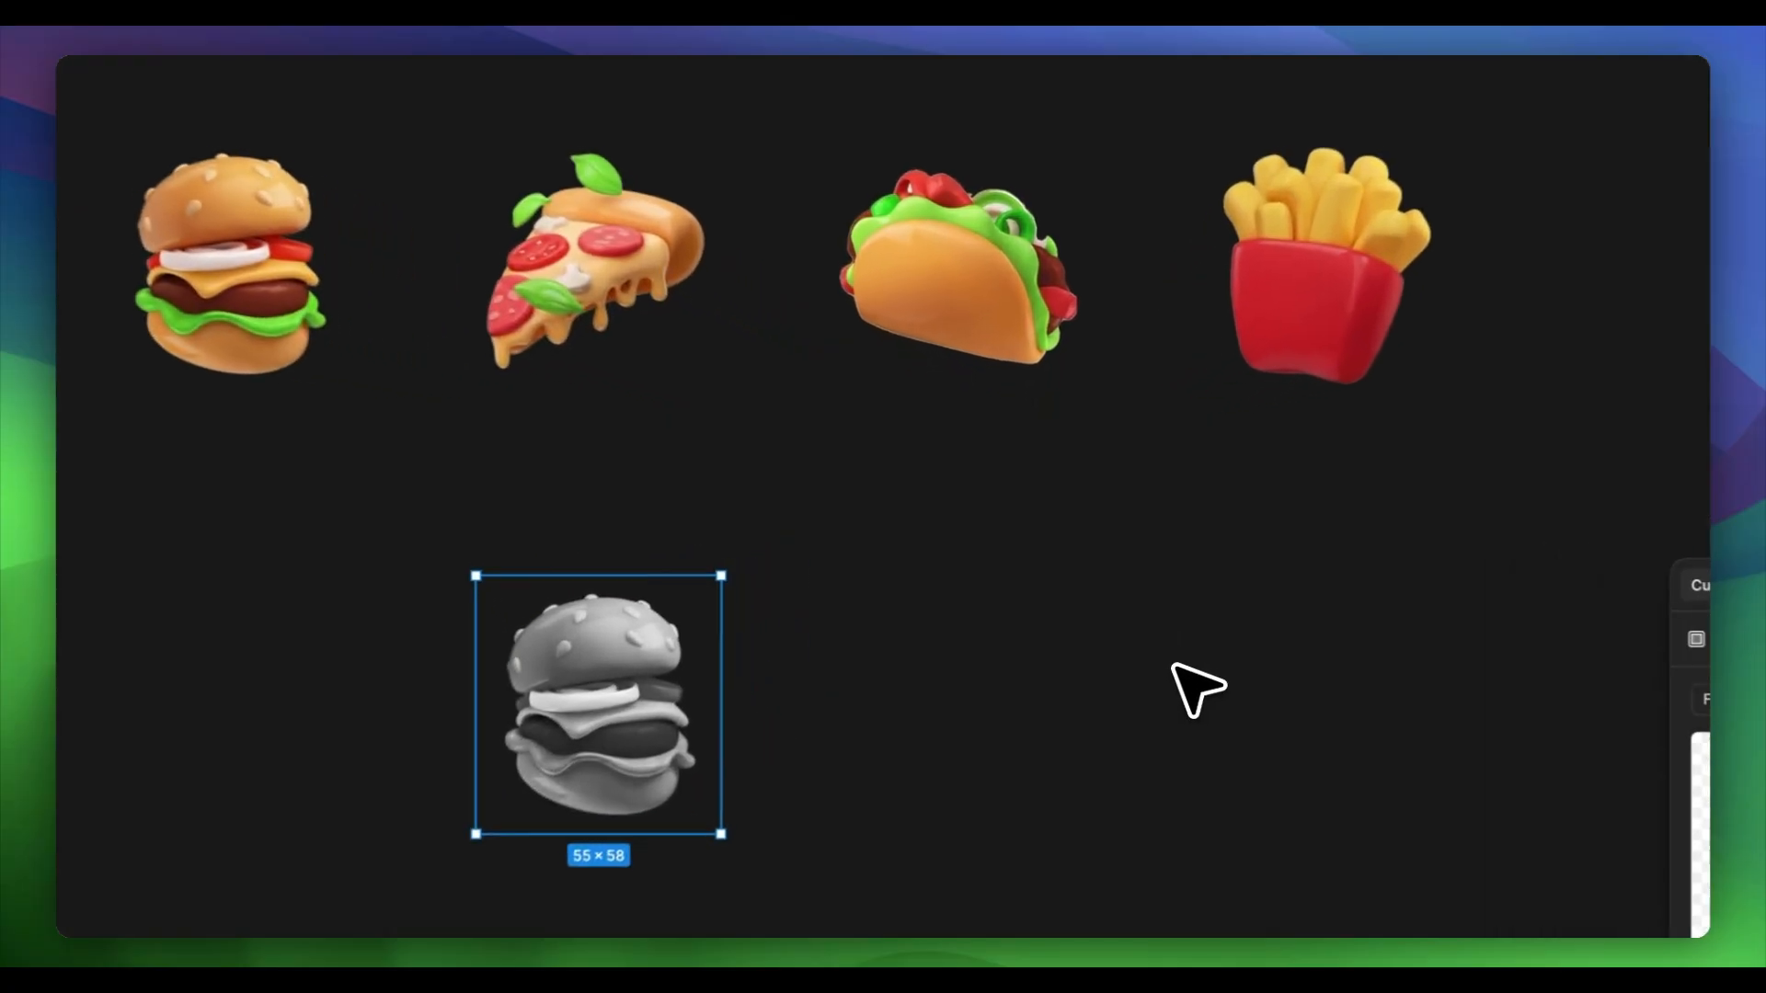
{"action": "left_click", "coordinate": [1035, 577]}
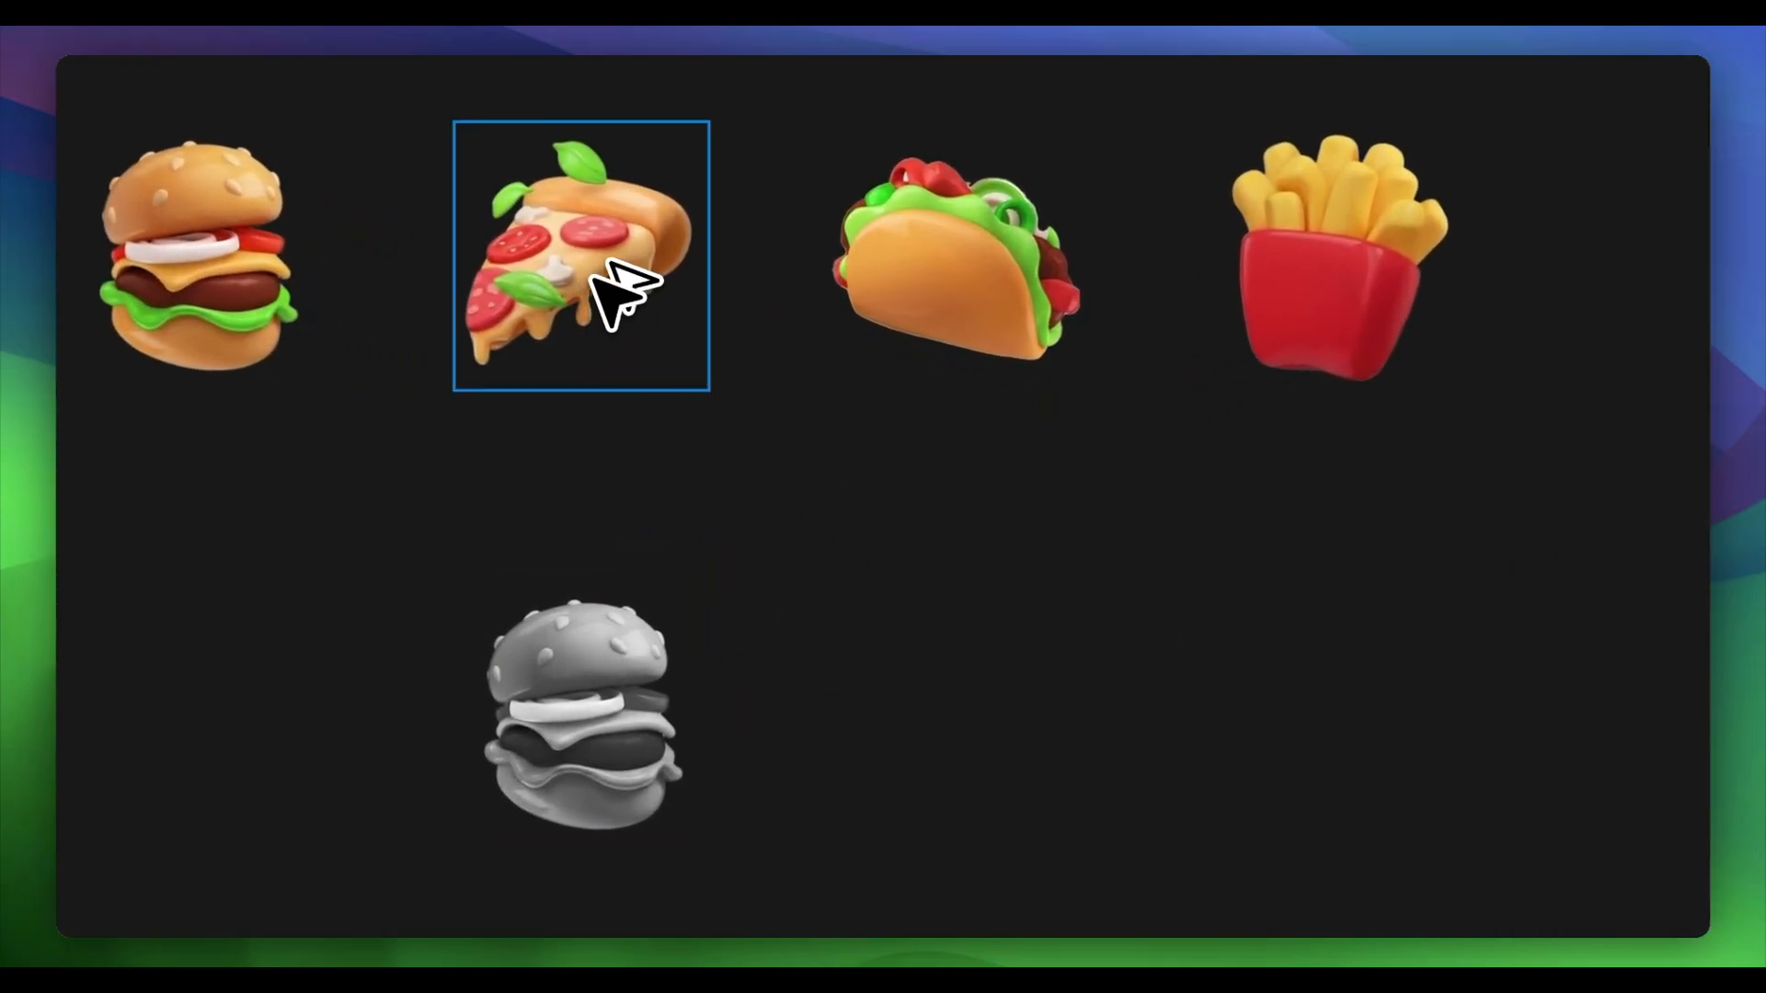
Duplicate the pizza icon beside the gray burger and gray out its image fill with the same adjustments.
{"action": "left_click_drag", "start_coordinate": [592, 284], "coordinate": [978, 724]}
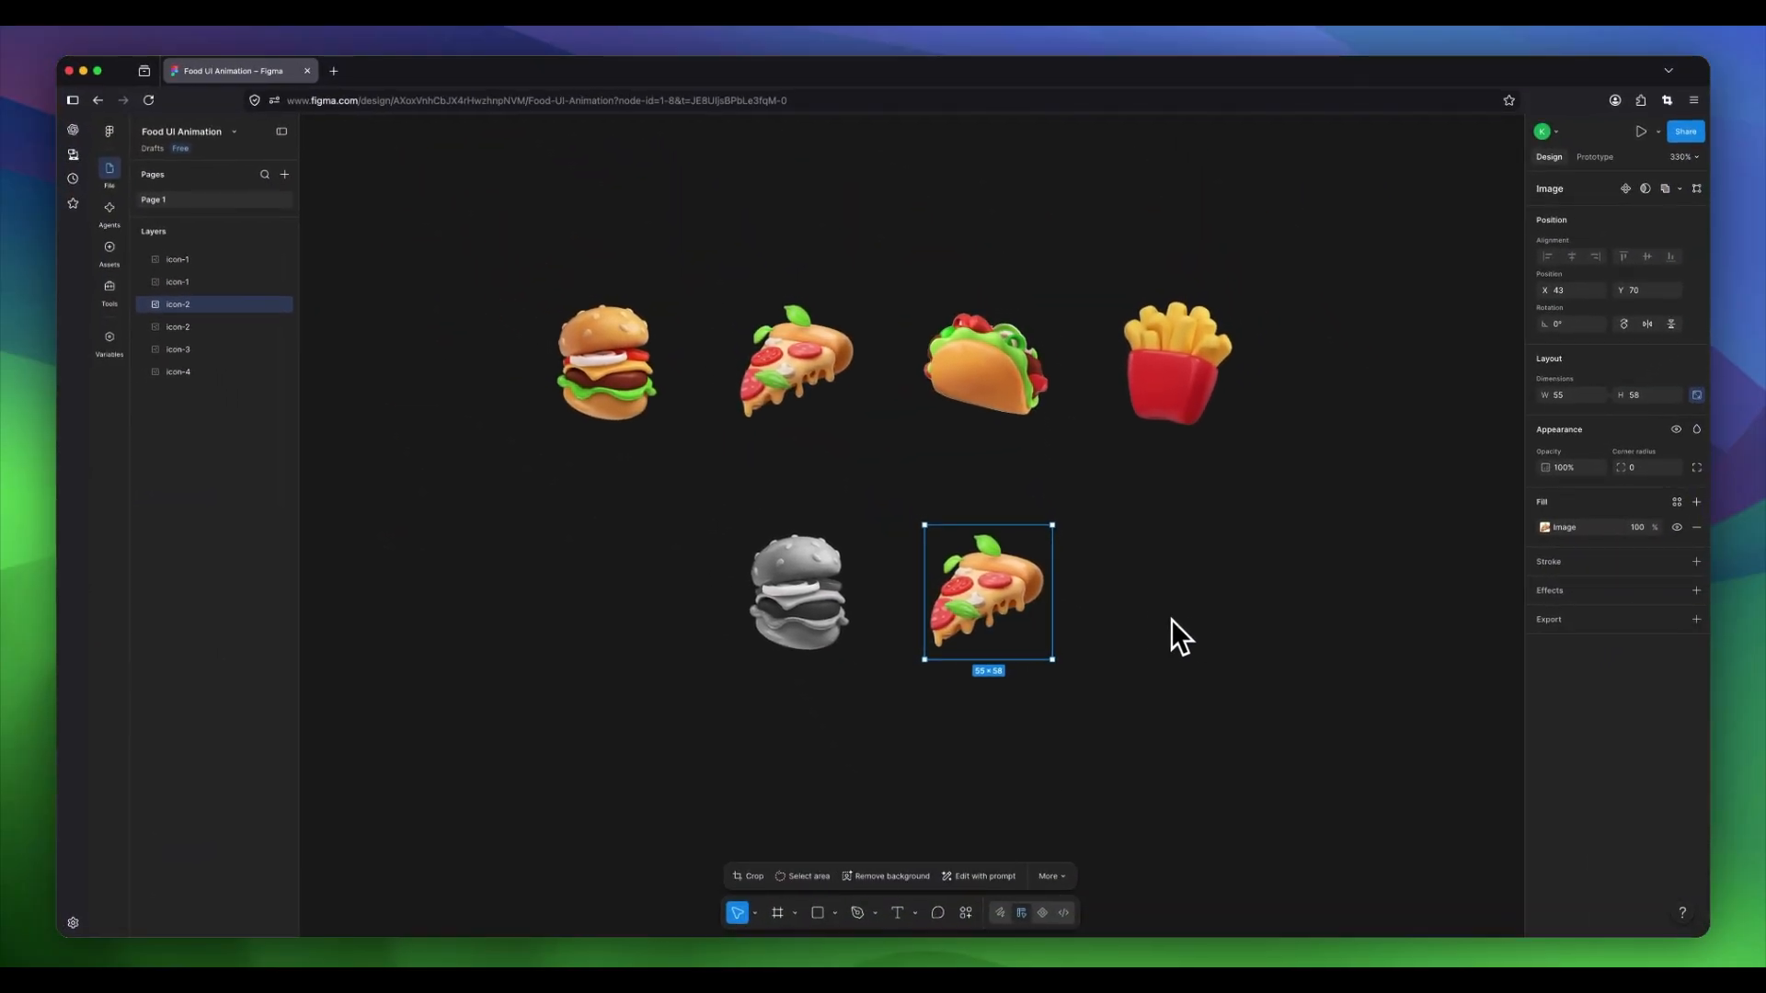
{"action": "left_click", "coordinate": [1546, 528]}
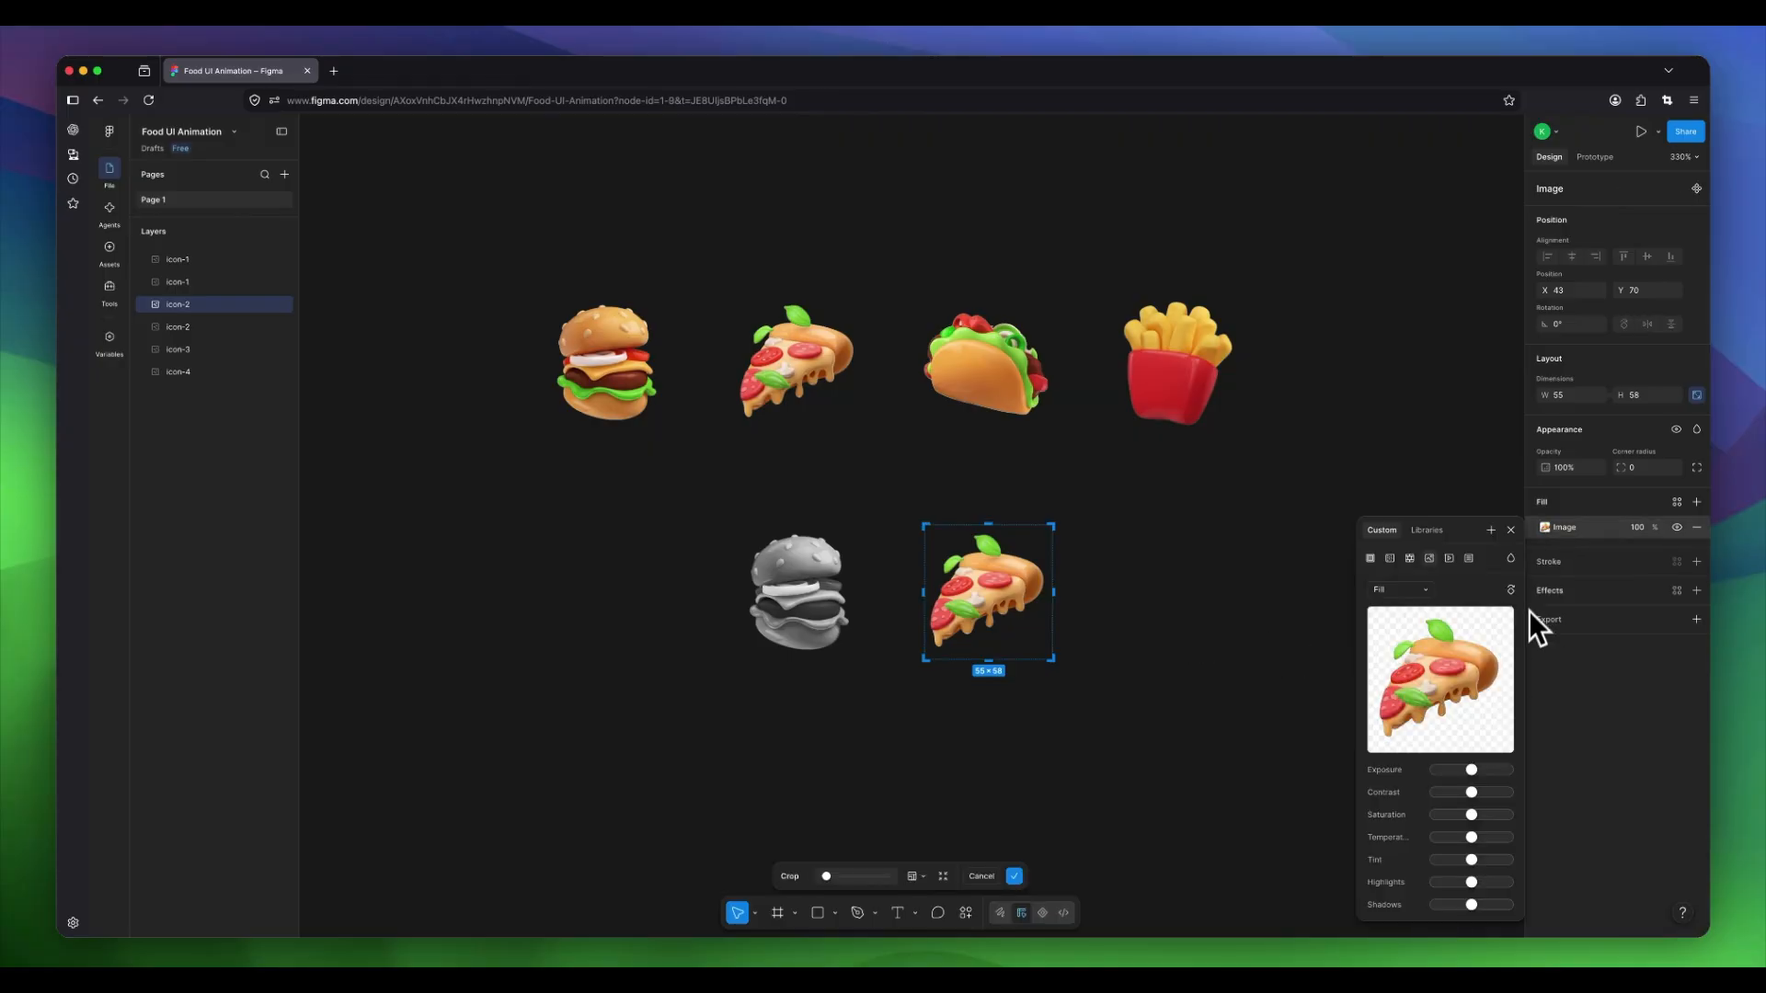
{"action": "left_click_drag", "start_coordinate": [1471, 795], "coordinate": [1432, 816]}
{"action": "left_click_drag", "start_coordinate": [1471, 838], "coordinate": [1432, 838]}
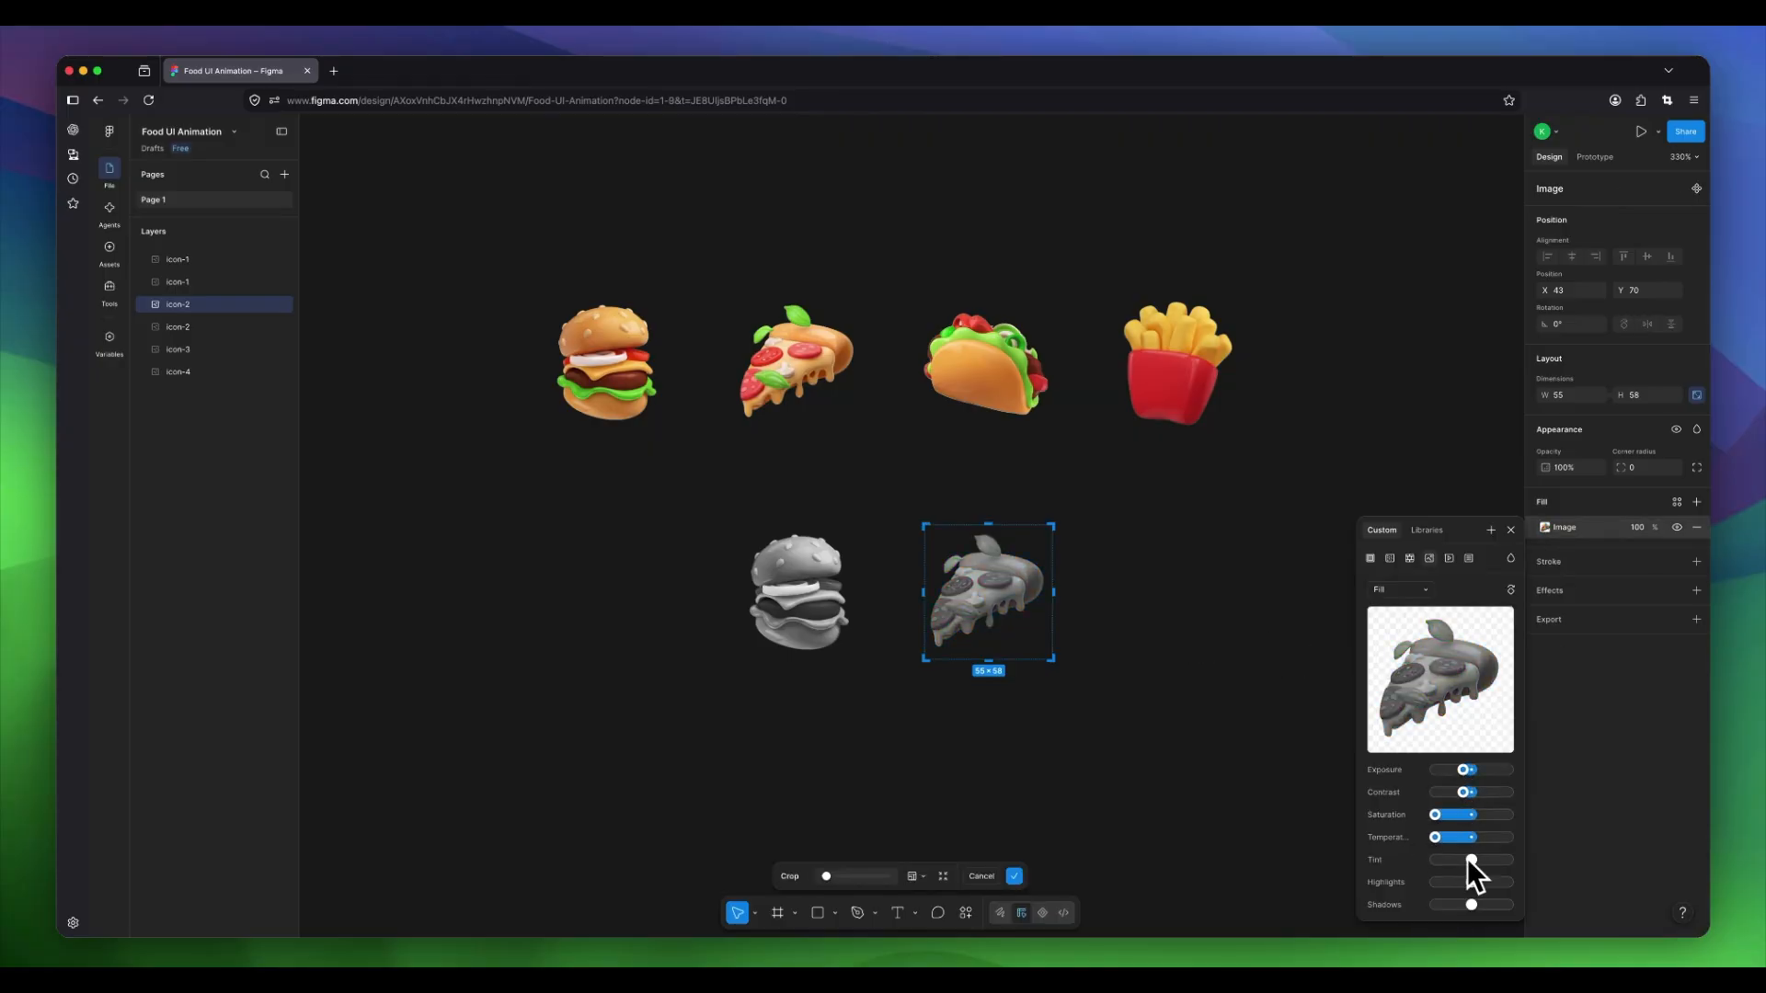
{"action": "left_click", "coordinate": [1156, 552]}
Duplicate the taco icon beside the gray pizza and gray out its image fill with the same adjustments.
{"action": "left_click_drag", "start_coordinate": [1021, 371], "coordinate": [1208, 596]}
{"action": "left_click", "coordinate": [1545, 528]}
{"action": "left_click_drag", "start_coordinate": [1471, 770], "coordinate": [1513, 905]}
{"action": "left_click", "coordinate": [1244, 753]}
{"action": "left_click", "coordinate": [1244, 753]}
Duplicate the fries icon beside the gray taco and gray out its image fill with the same adjustments.
{"action": "scroll", "coordinate": [1233, 717], "scroll_direction": "right", "scroll_amount": 2}
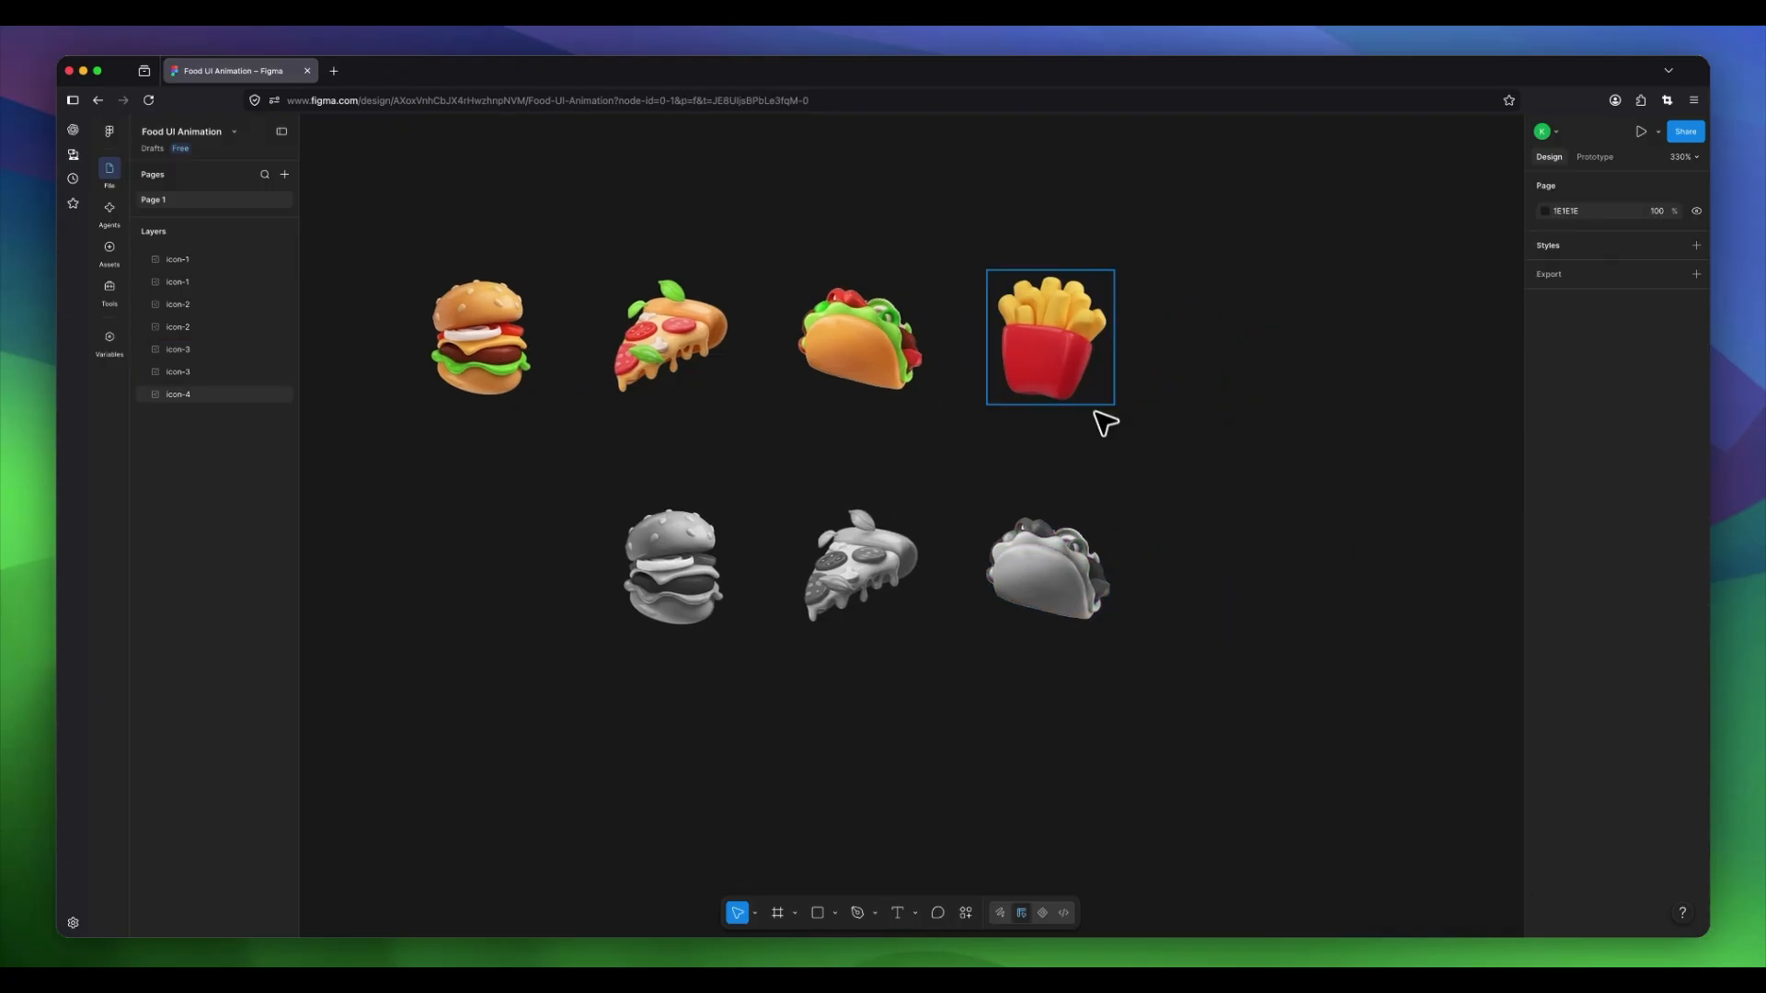
{"action": "left_click_drag", "start_coordinate": [1094, 342], "coordinate": [1290, 570]}
{"action": "left_click", "coordinate": [1545, 527]}
{"action": "left_click_drag", "start_coordinate": [1470, 770], "coordinate": [1433, 815]}
{"action": "left_click_drag", "start_coordinate": [1471, 837], "coordinate": [1433, 837]}
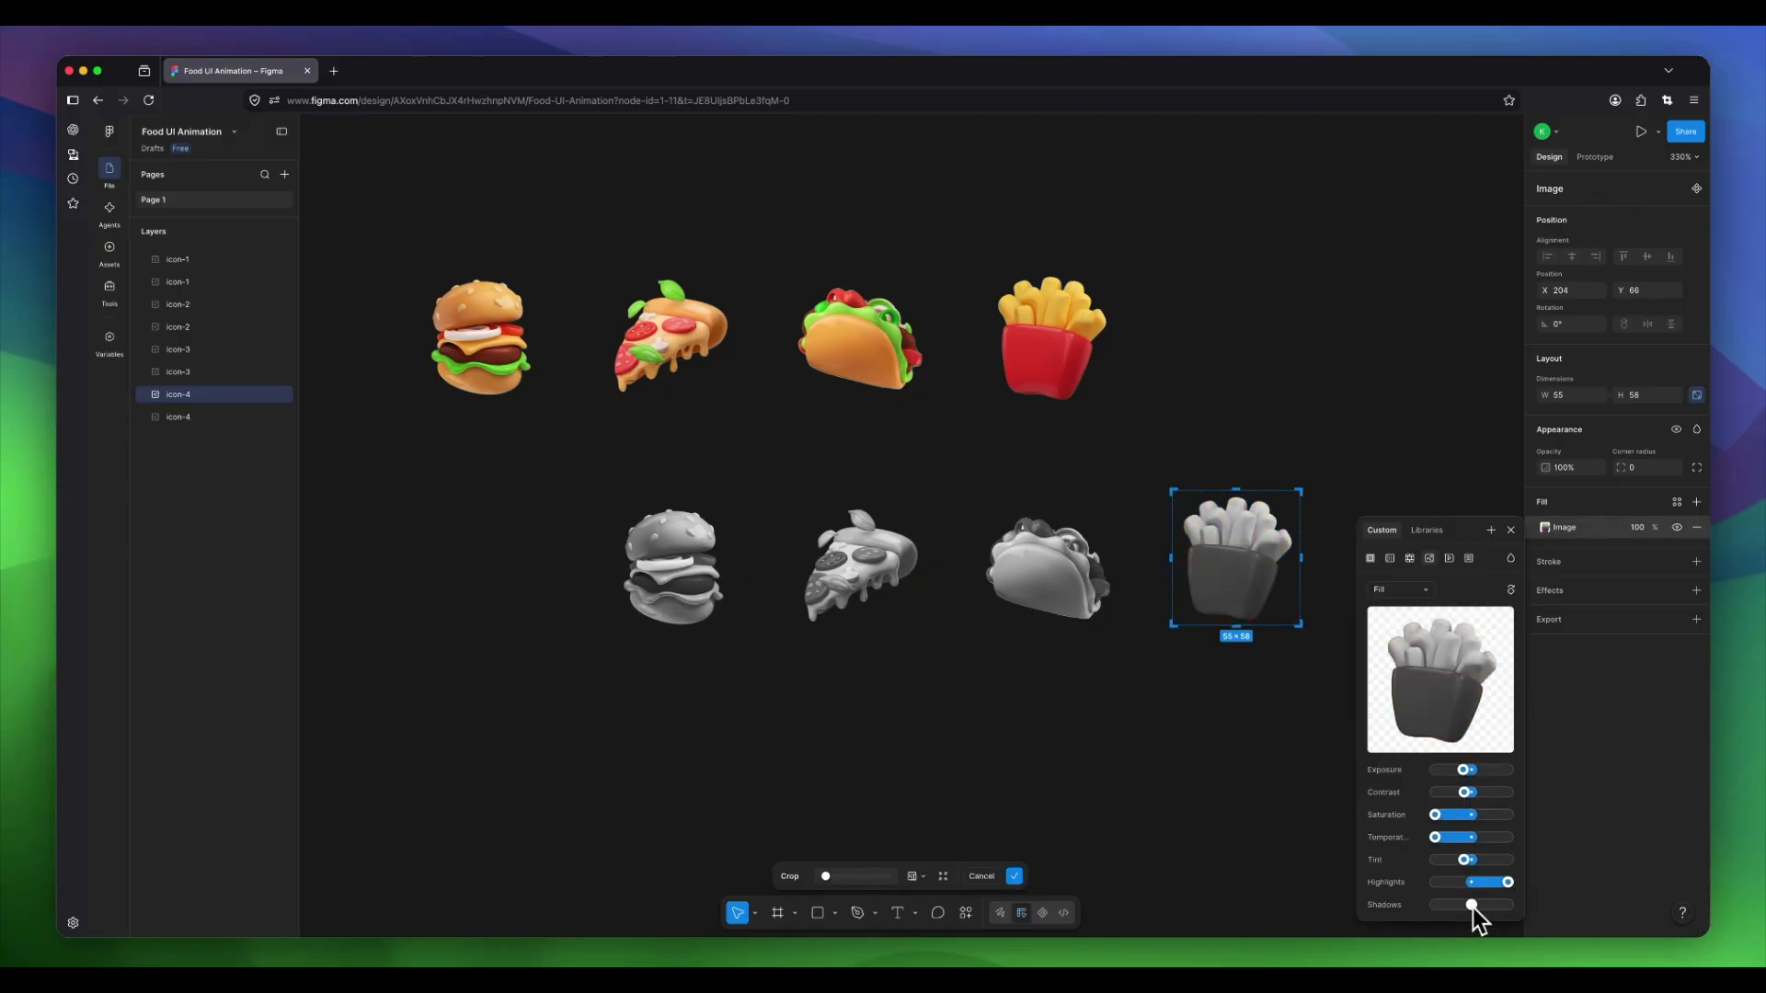
{"action": "left_click", "coordinate": [1001, 702]}
Add a text label reading "Burger" below the gray burger icon.
{"action": "scroll", "coordinate": [1005, 708], "scroll_direction": "left", "scroll_amount": 2}
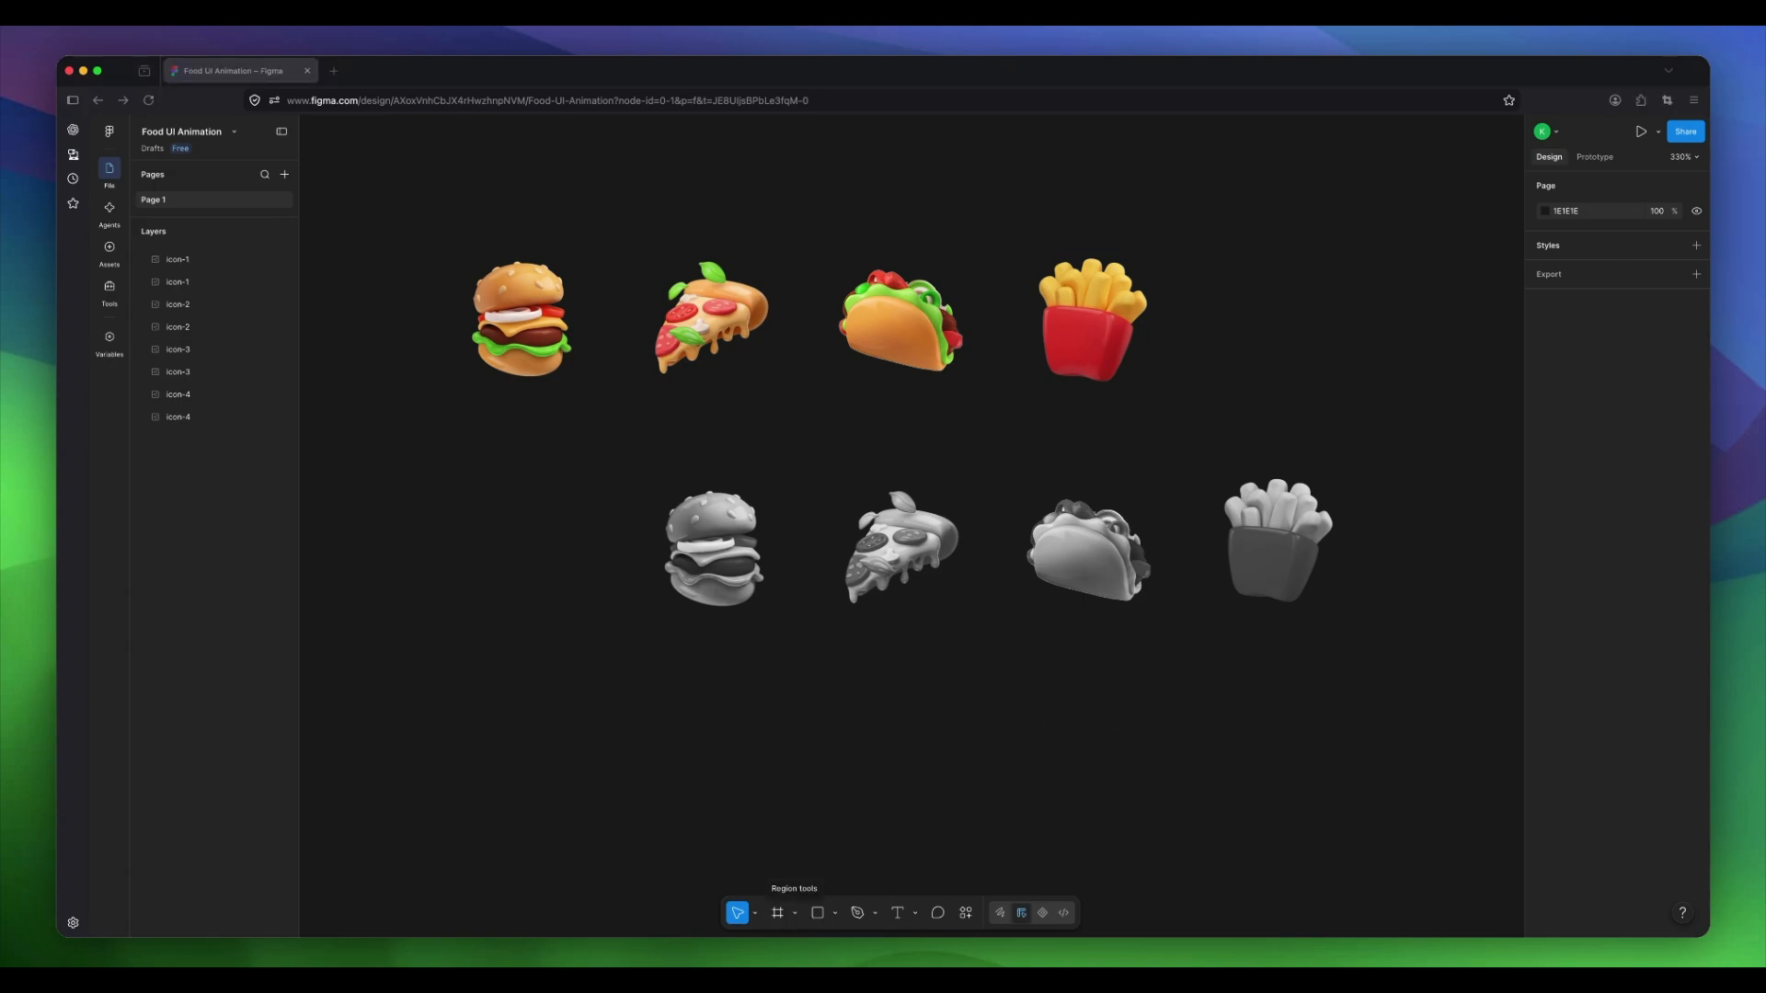
{"action": "left_click", "coordinate": [901, 920]}
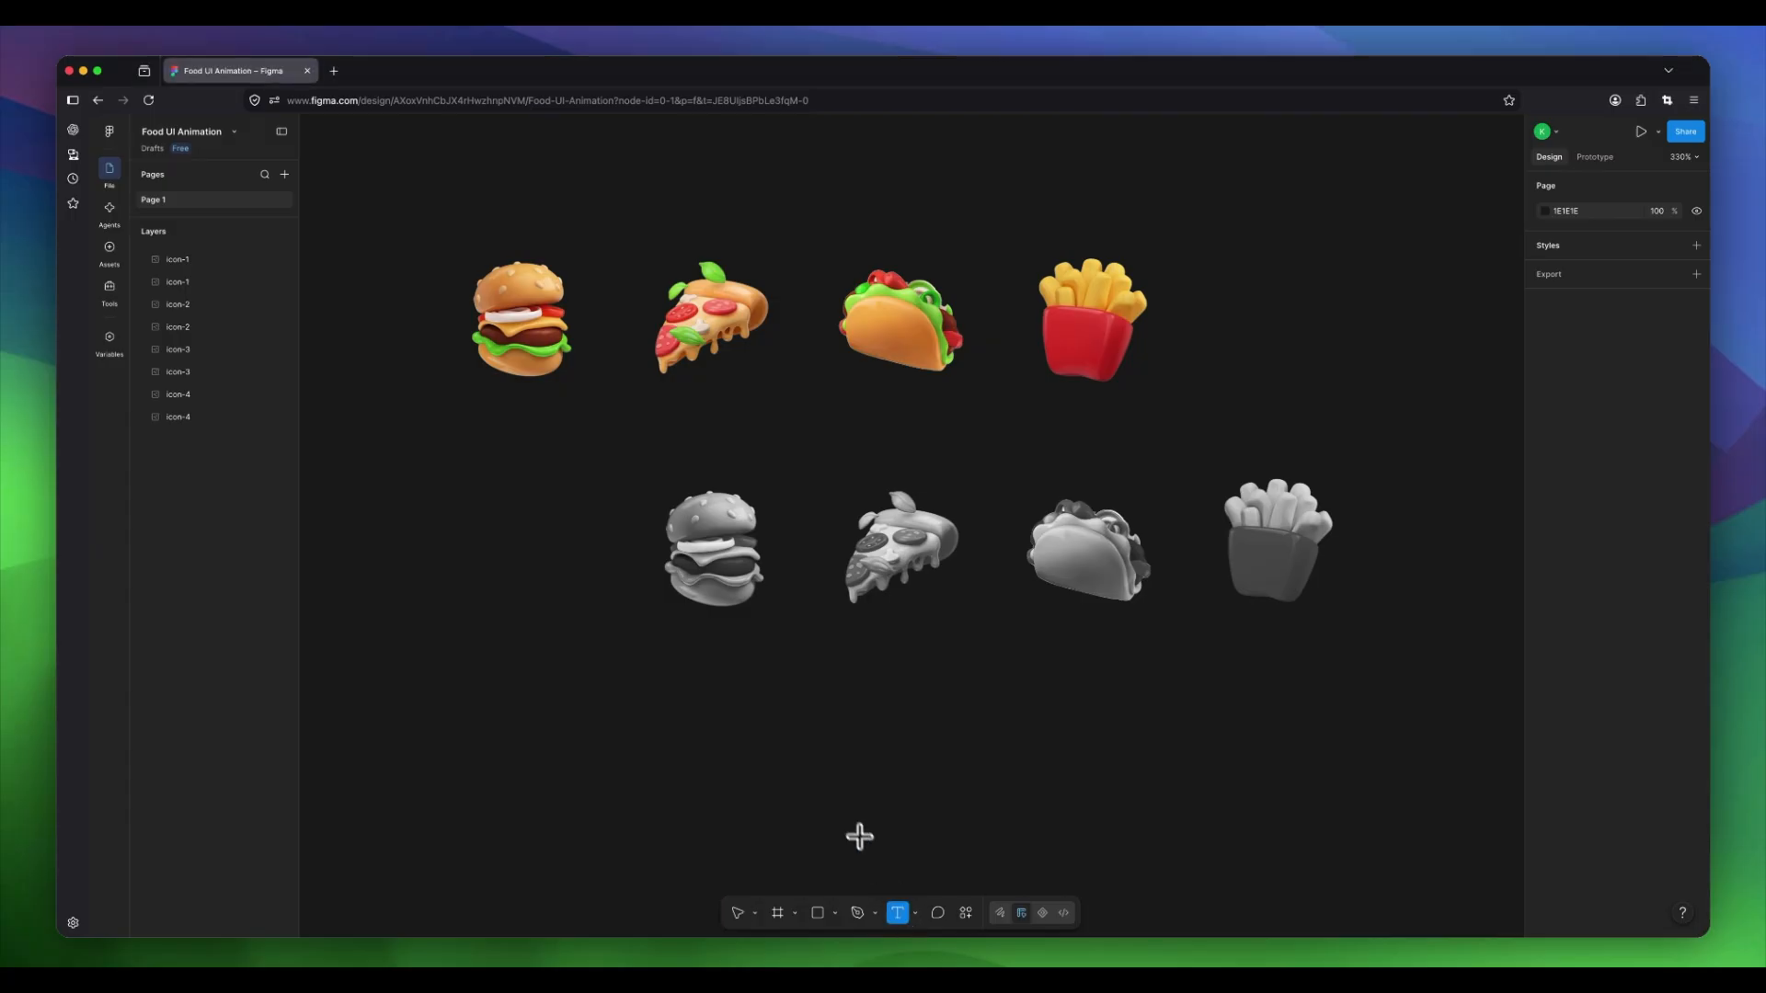
{"action": "left_click", "coordinate": [685, 660]}
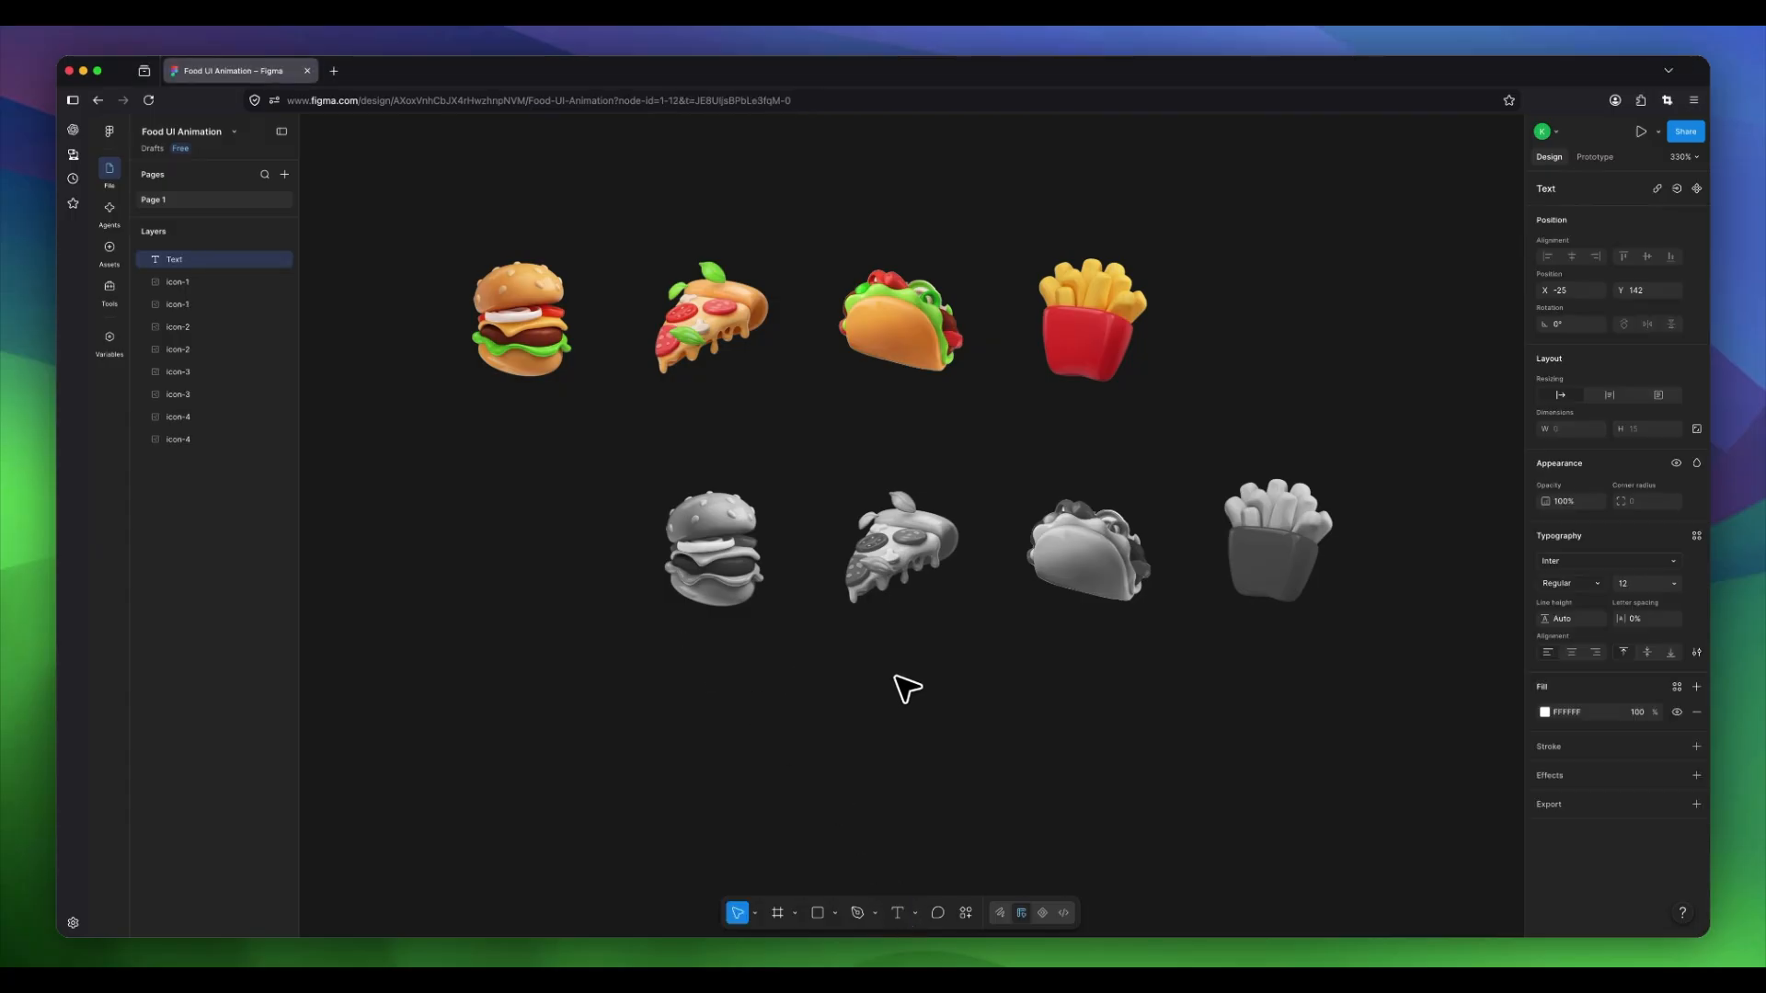
{"action": "type", "text": "B"}
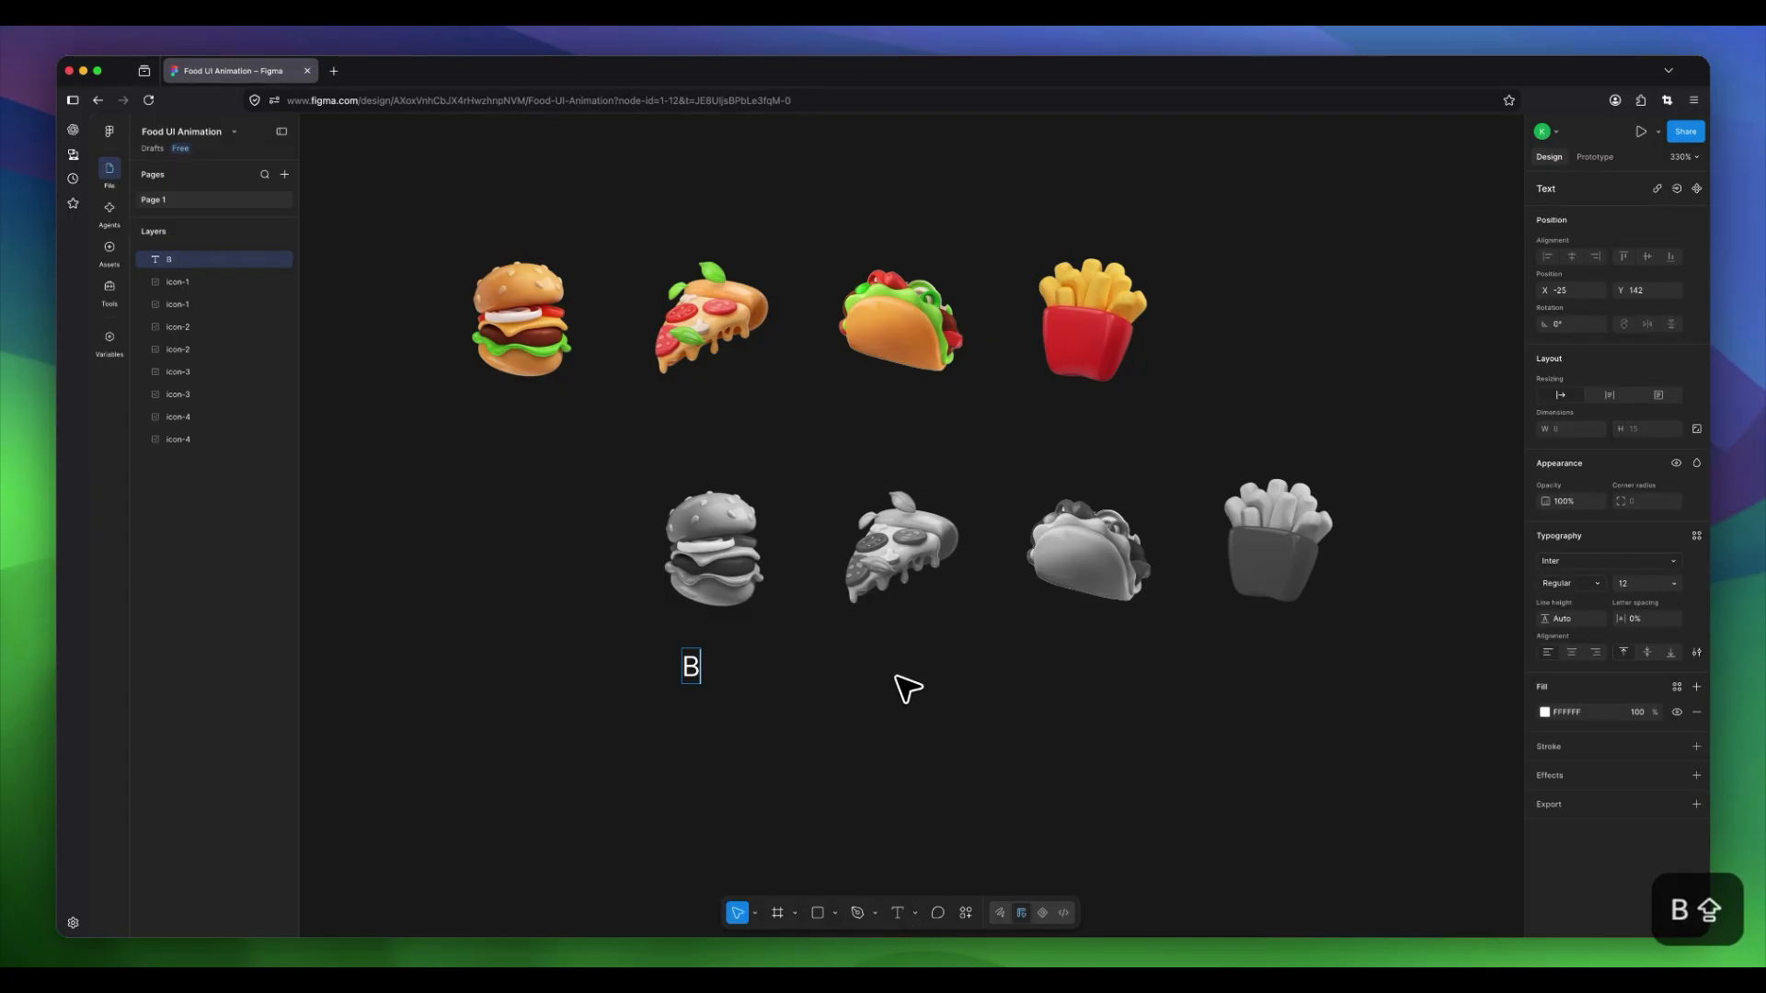
{"action": "type", "text": "urger"}
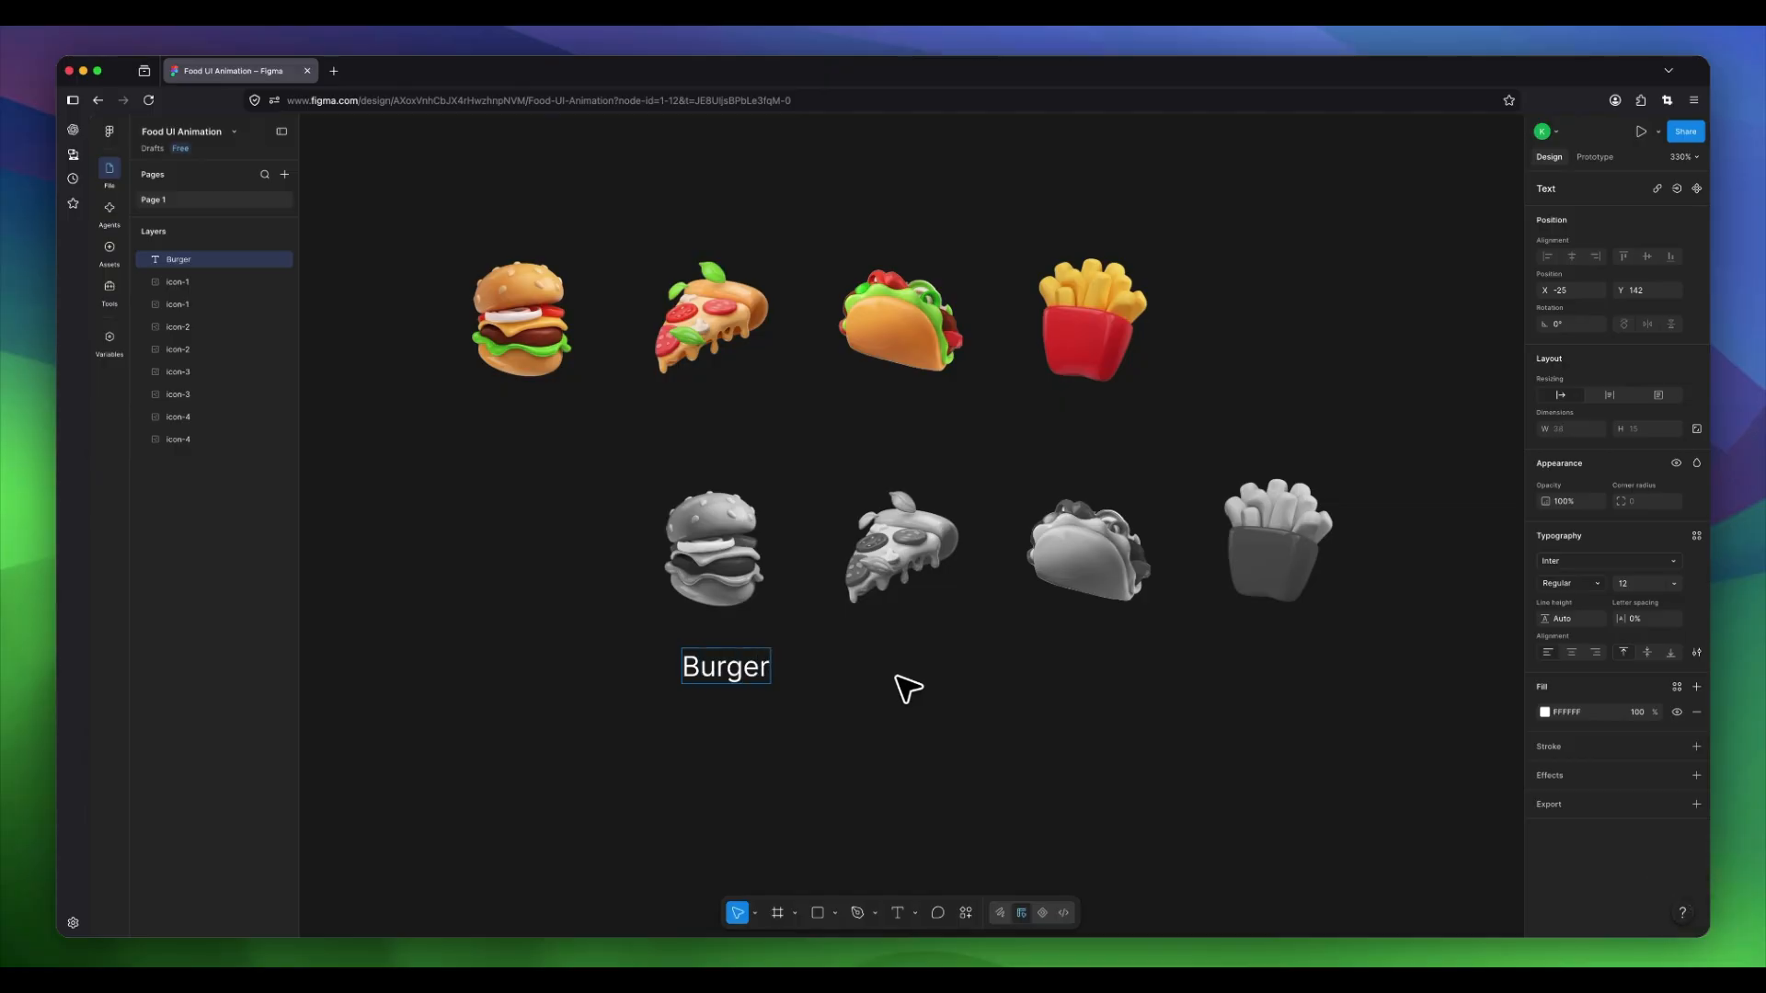
{"action": "key", "text": "Escape"}
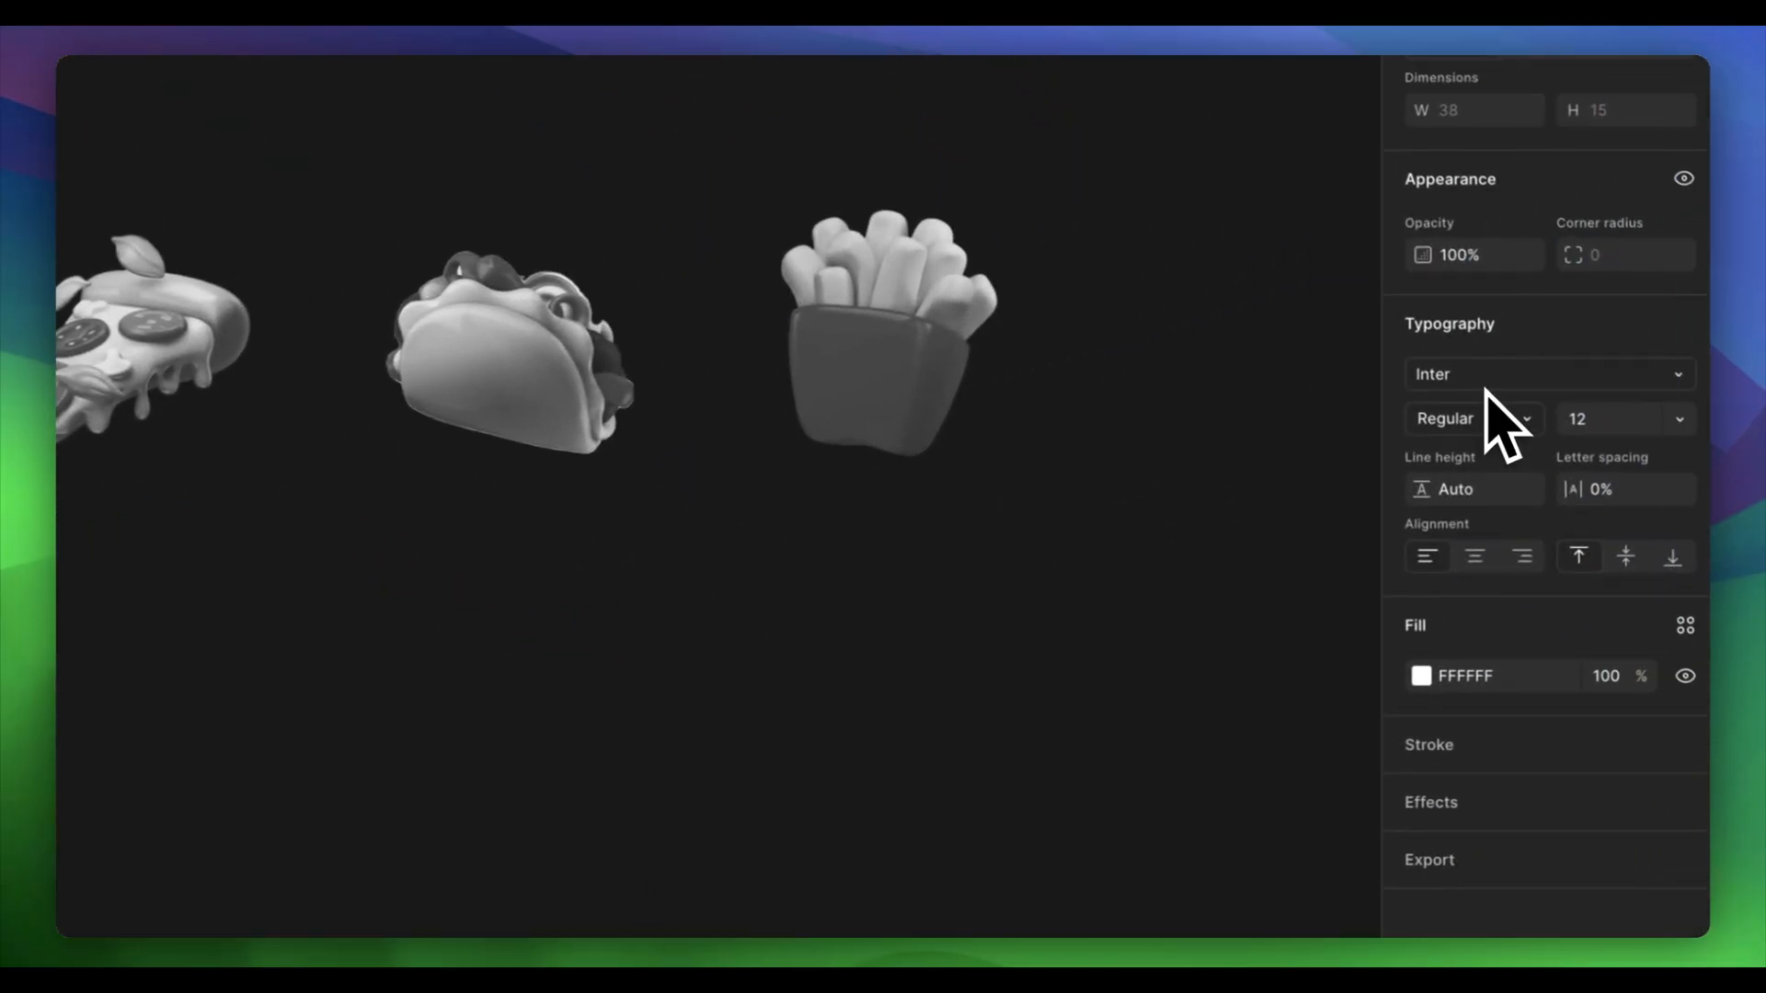
Set the Burger label's font to Poppins Medium, size 14.
{"action": "left_click", "coordinate": [1485, 388]}
{"action": "type", "text": "pop"}
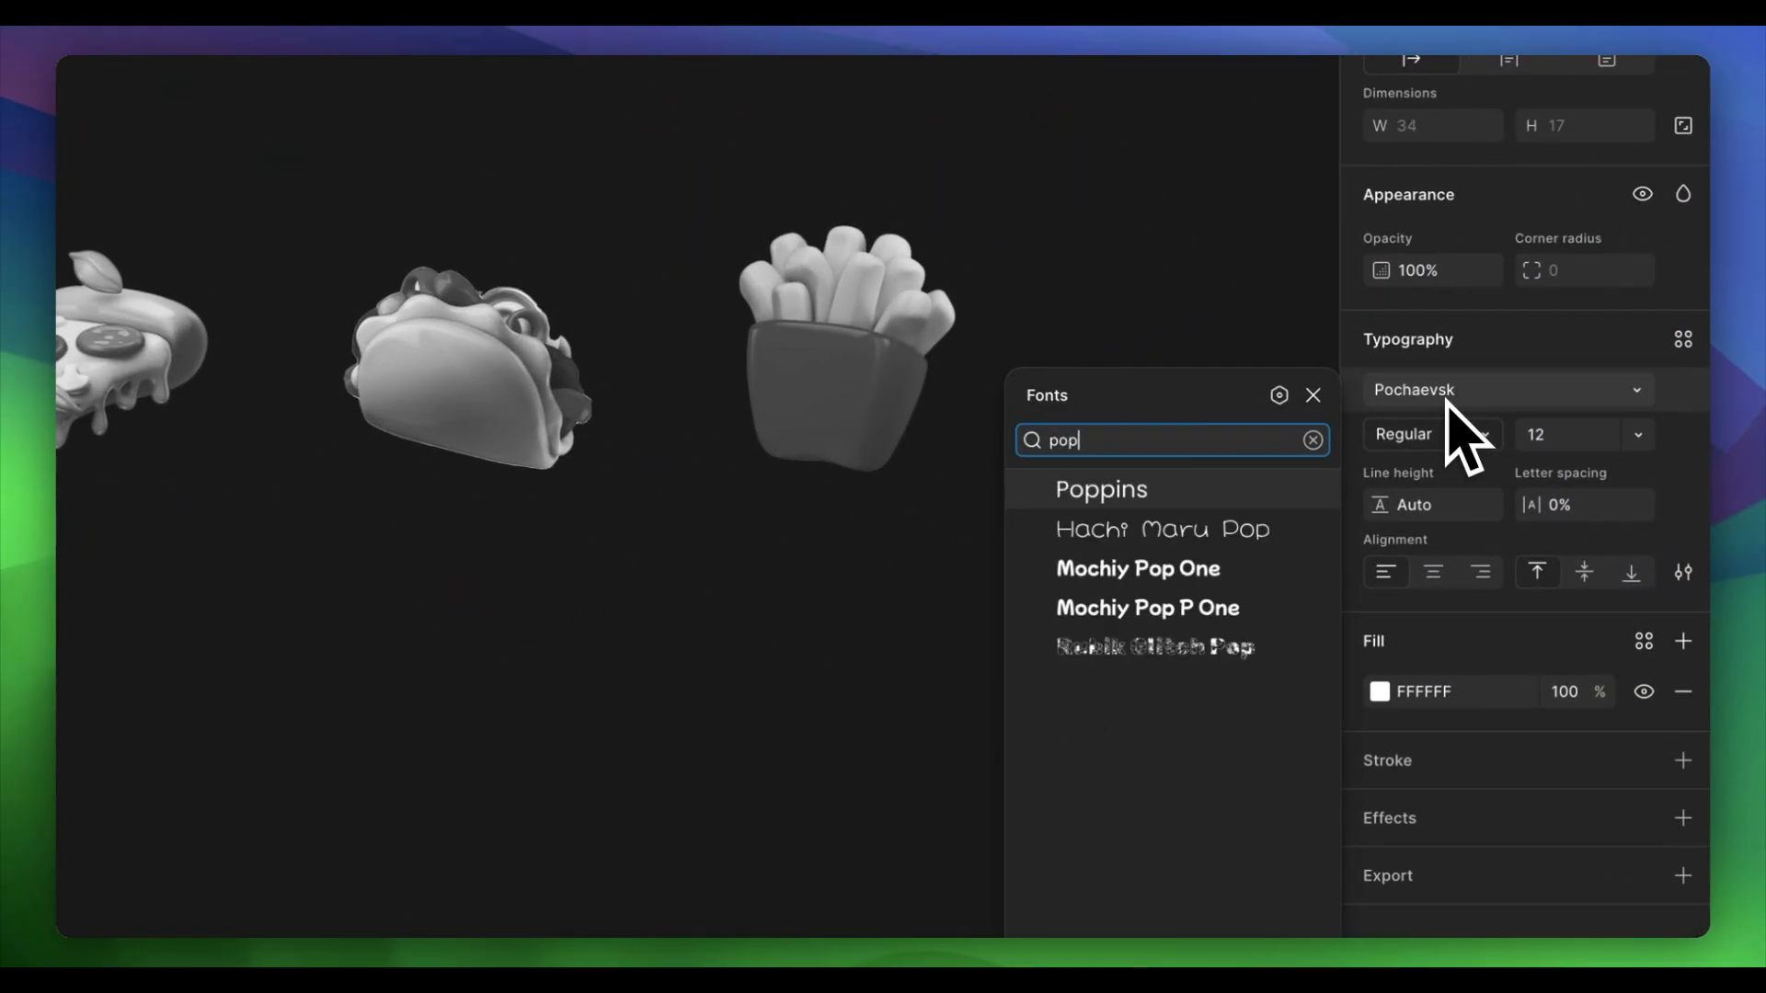
{"action": "left_click", "coordinate": [1155, 489]}
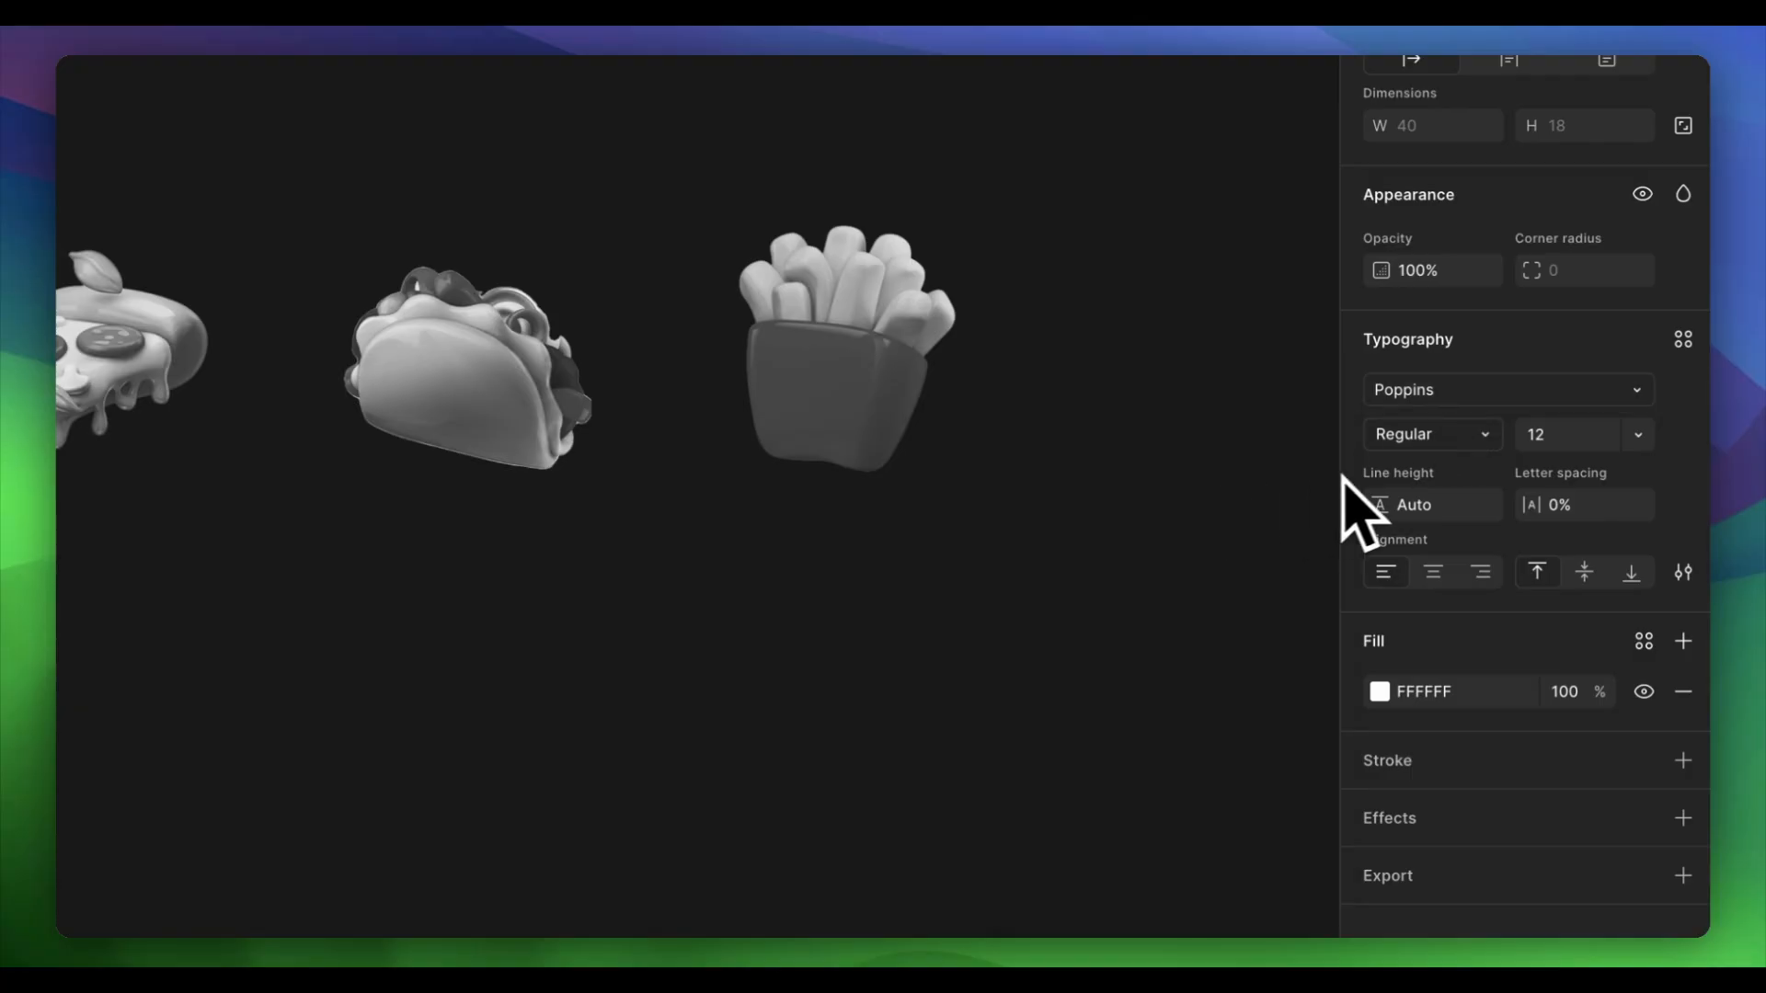
{"action": "left_click", "coordinate": [1461, 441]}
{"action": "left_click", "coordinate": [1459, 469]}
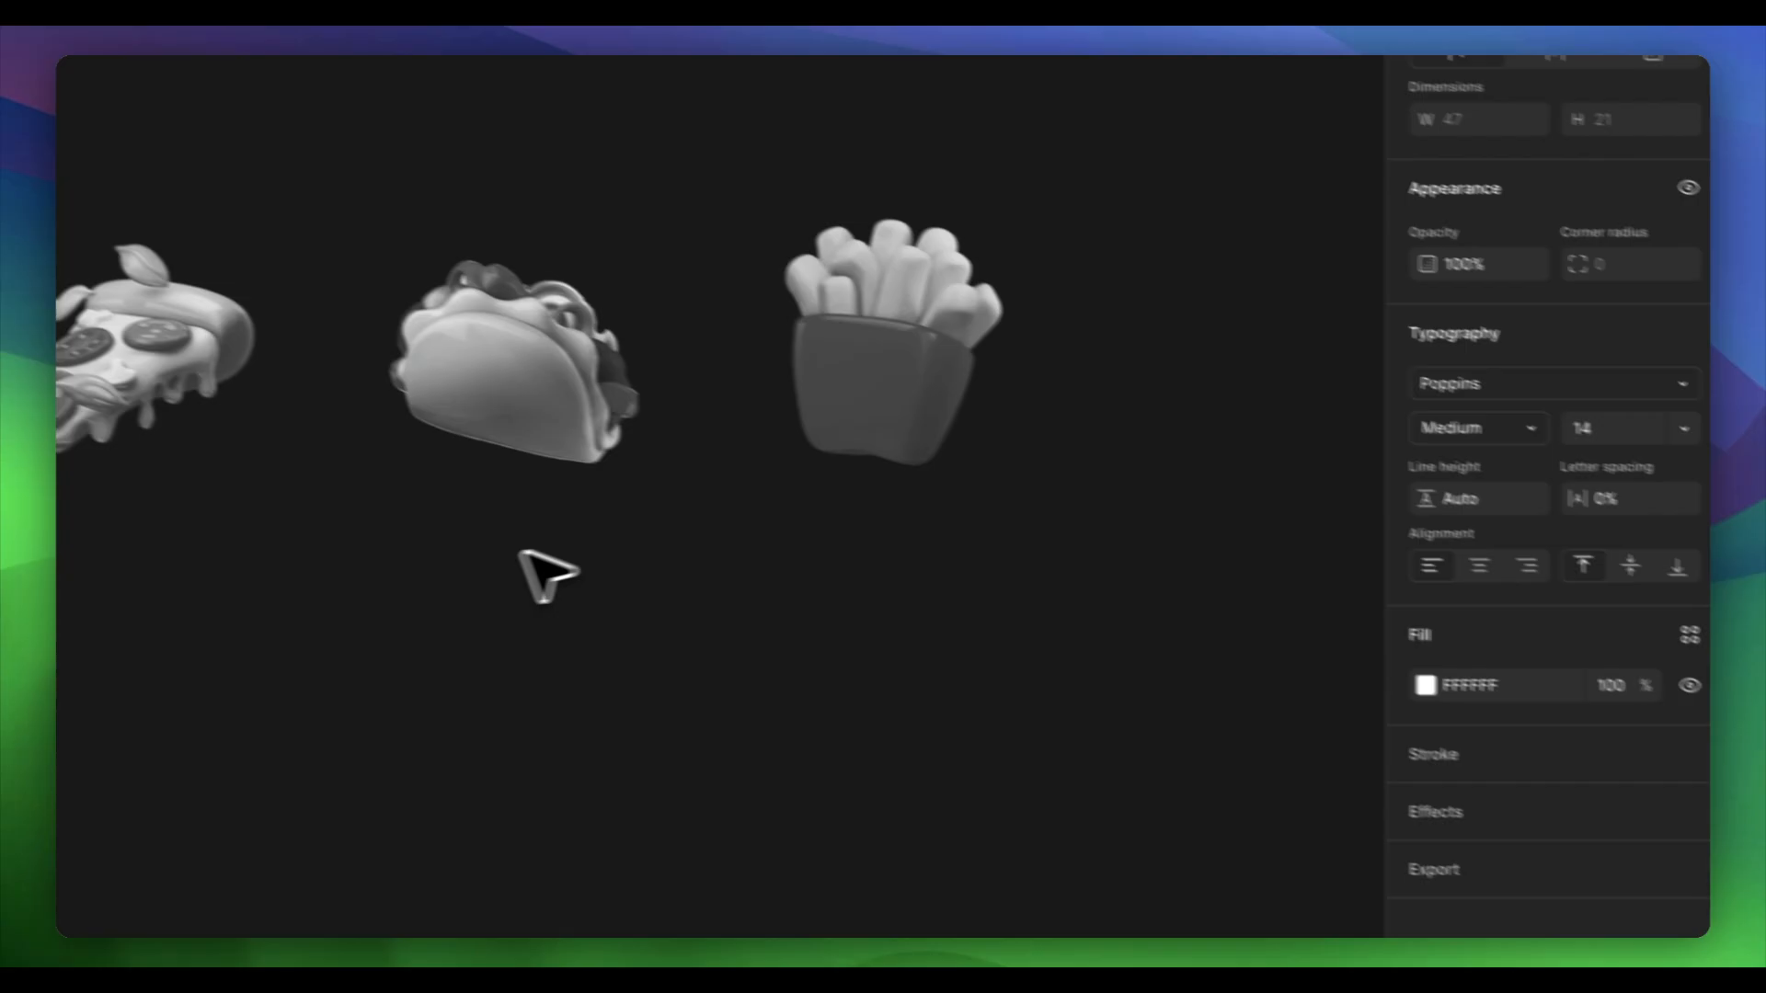
Move the Burger label directly under the gray burger and align both on their horizontal centers.
{"action": "mouse_move", "coordinate": [724, 650]}
{"action": "left_mouse_down"}
{"action": "mouse_move", "coordinate": [733, 662]}
{"action": "mouse_move", "coordinate": [716, 631]}
{"action": "left_mouse_up"}
{"action": "left_click_drag", "start_coordinate": [493, 279], "coordinate": [847, 721]}
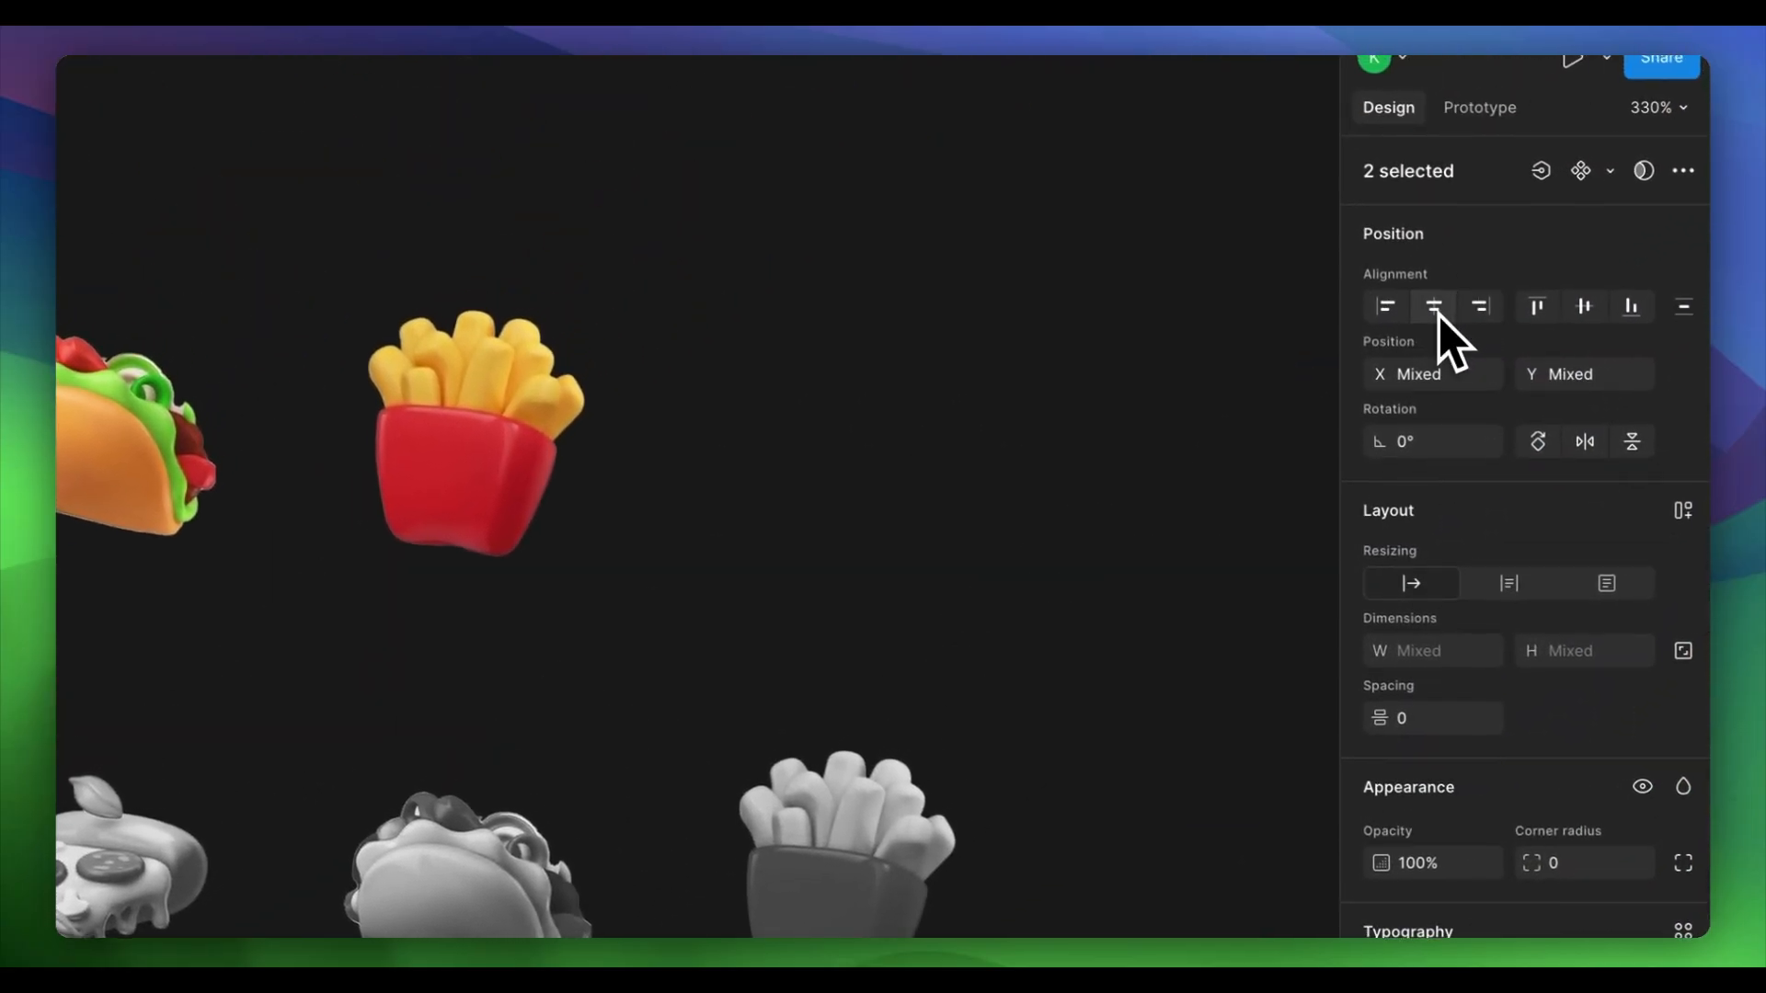
{"action": "left_click", "coordinate": [1438, 313]}
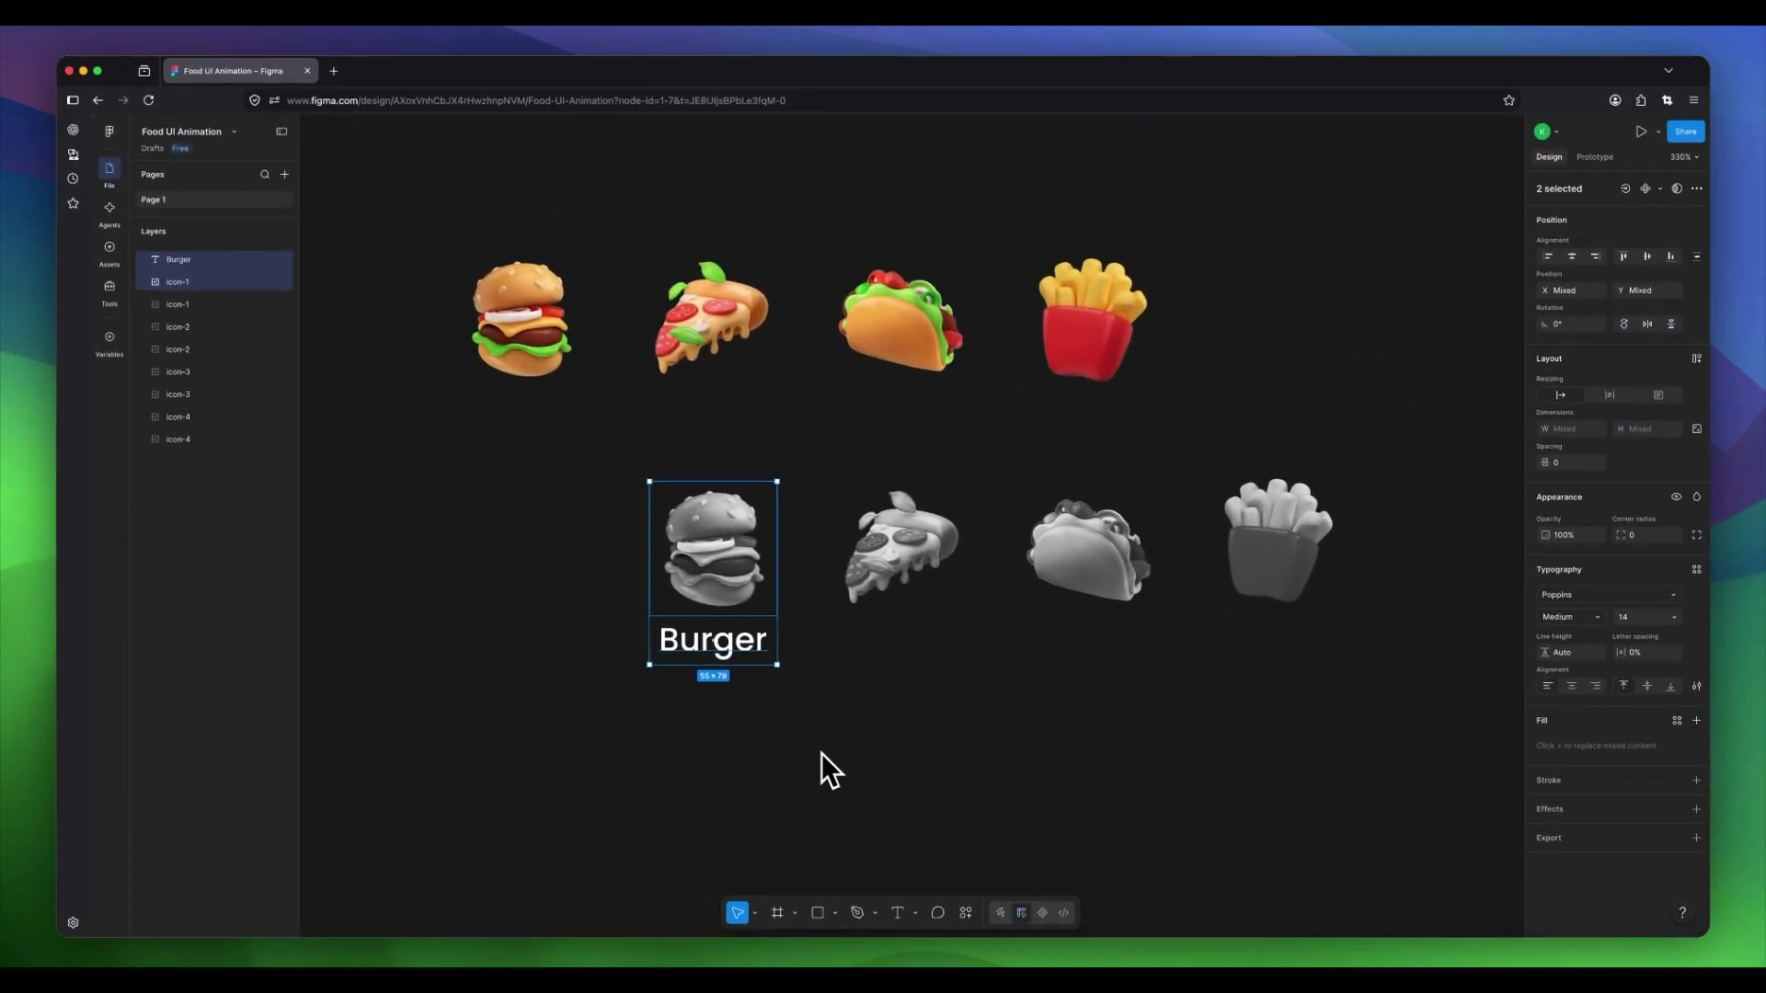
Group the gray burger with its label and rename the group "Burger".
{"action": "key", "text": "super+g"}
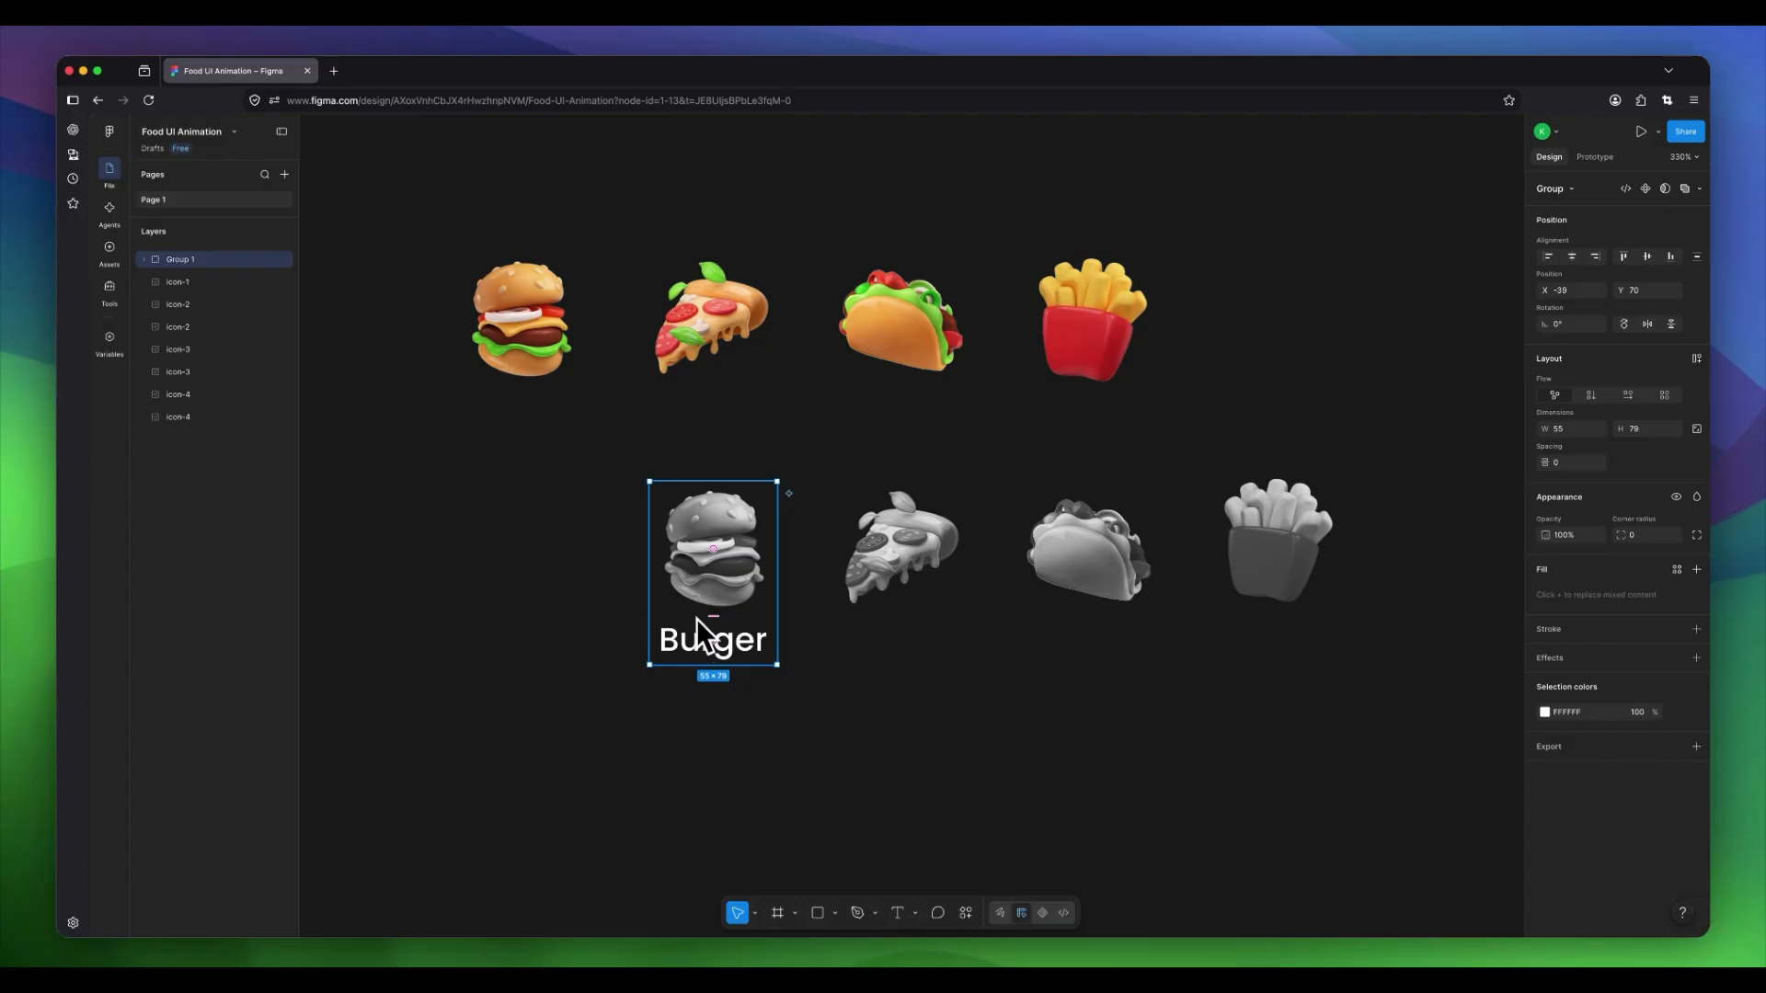
{"action": "double_click", "coordinate": [275, 311]}
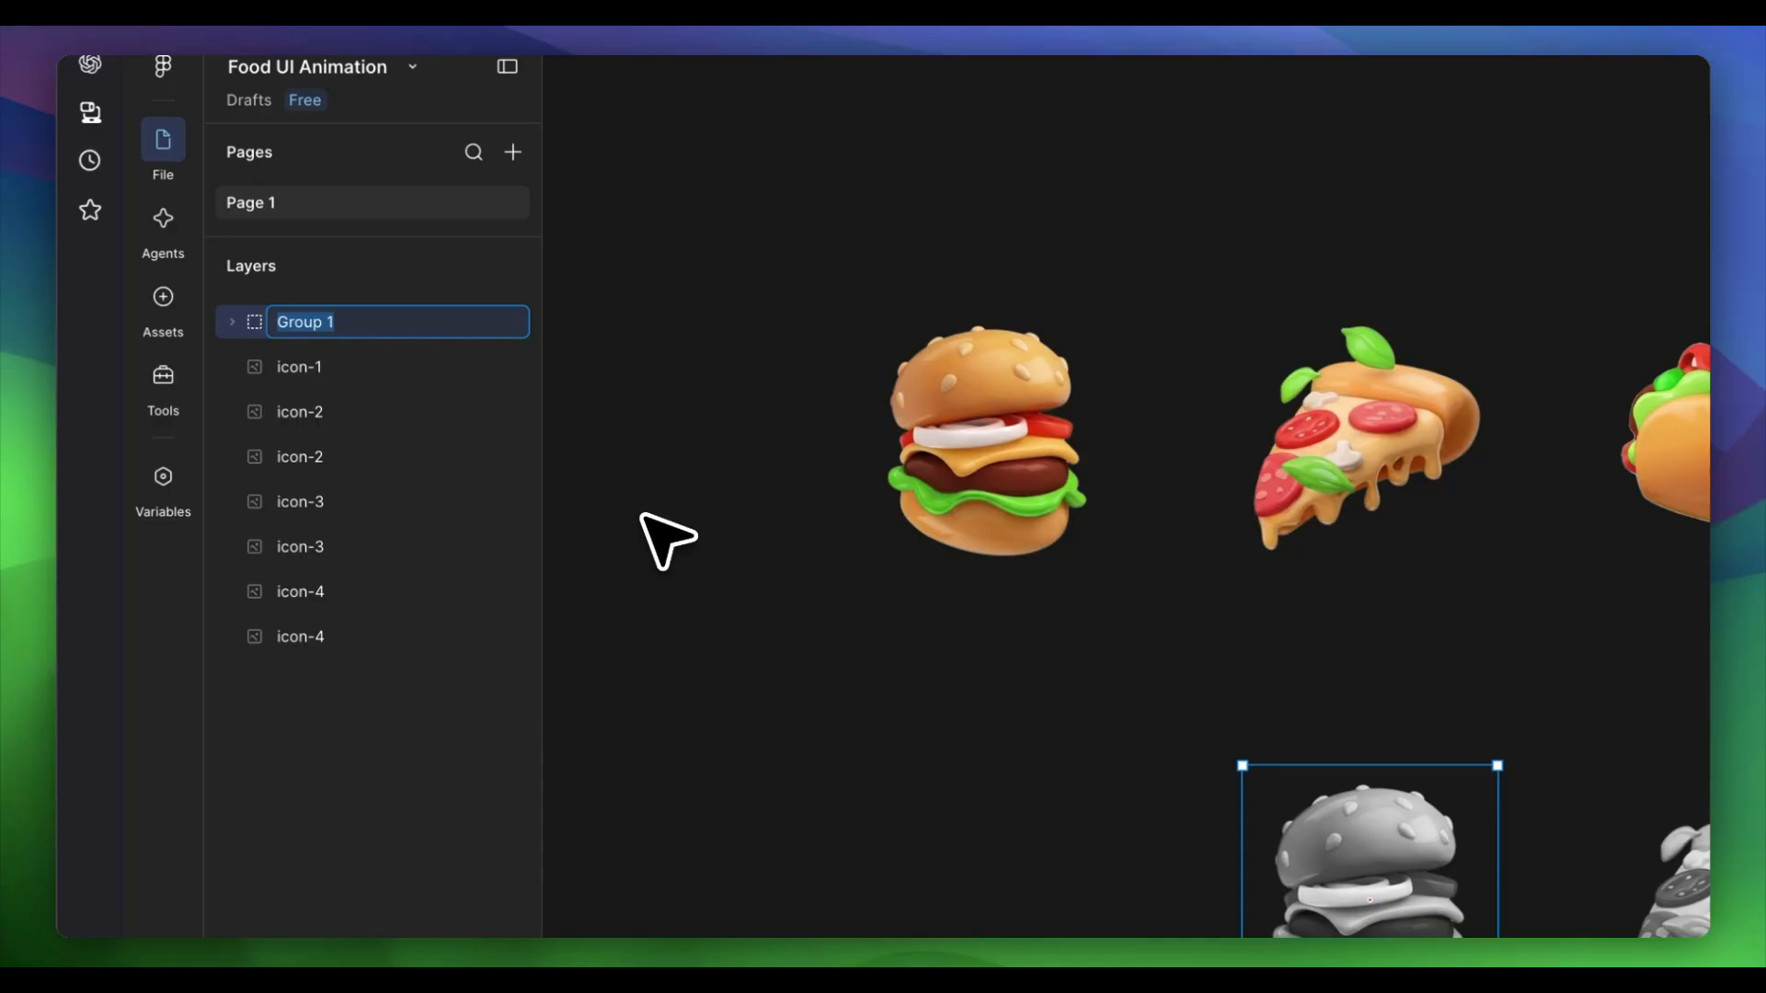
{"action": "type", "text": "Burger"}
{"action": "key", "text": "Return"}
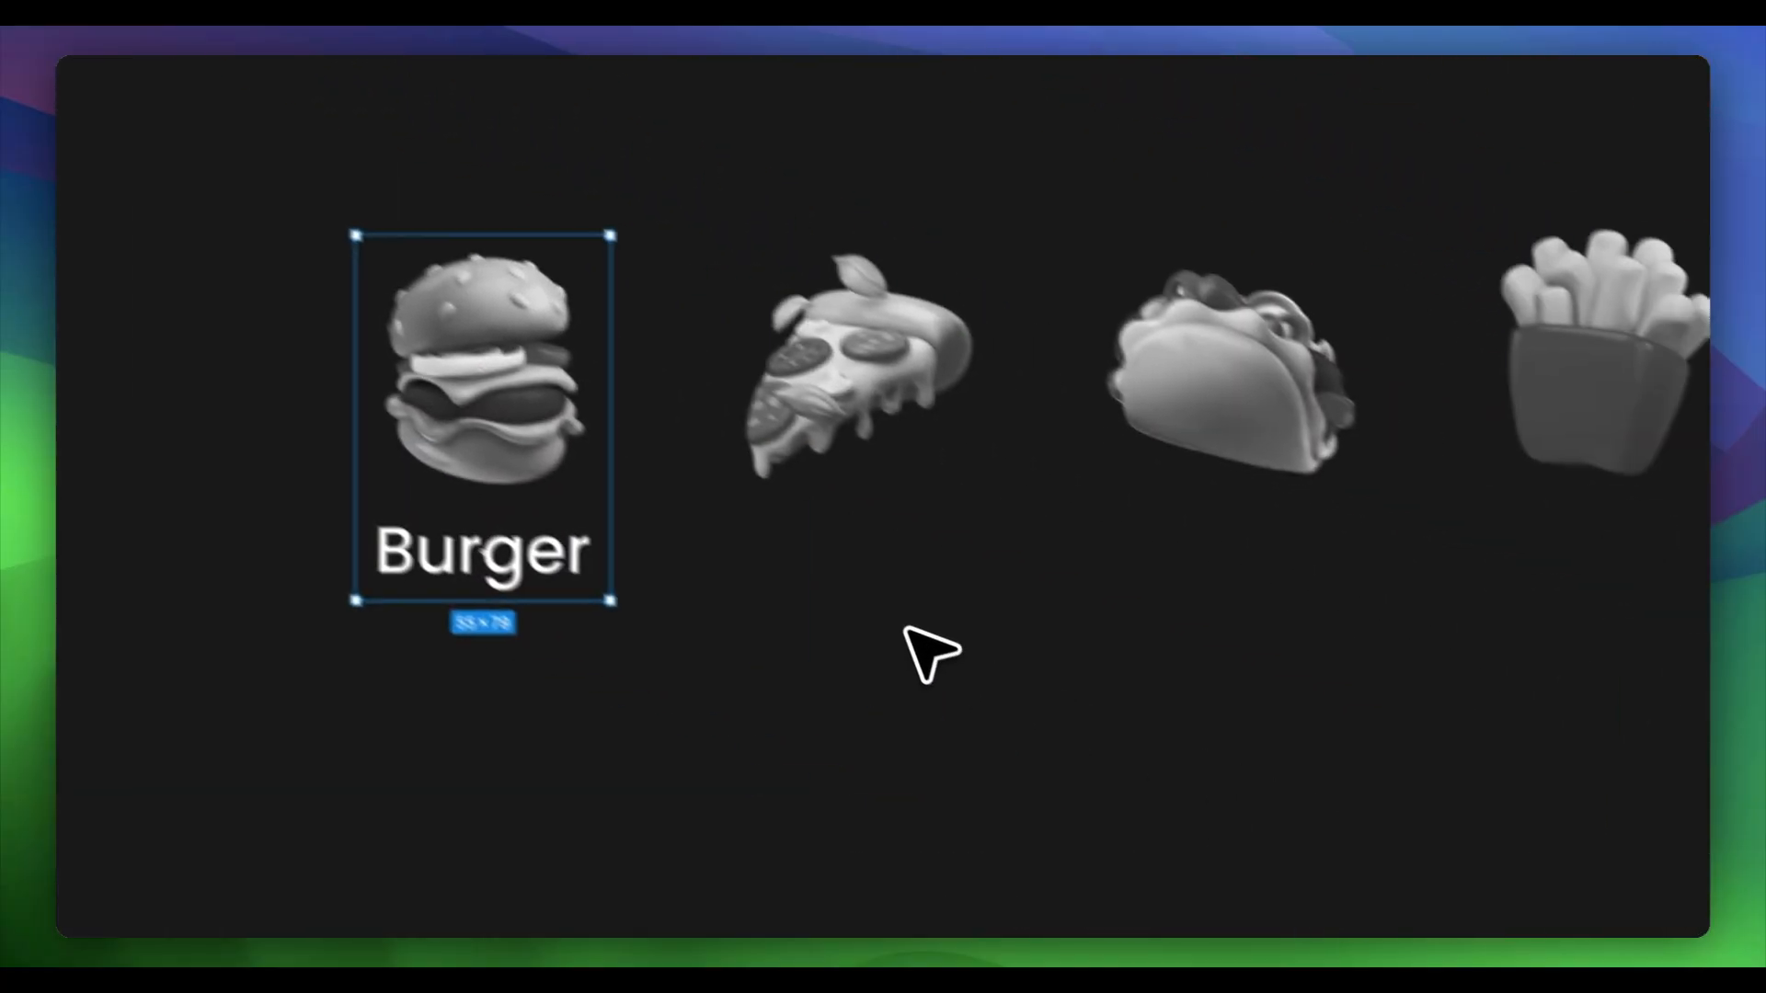
{"action": "left_click", "coordinate": [1151, 470]}
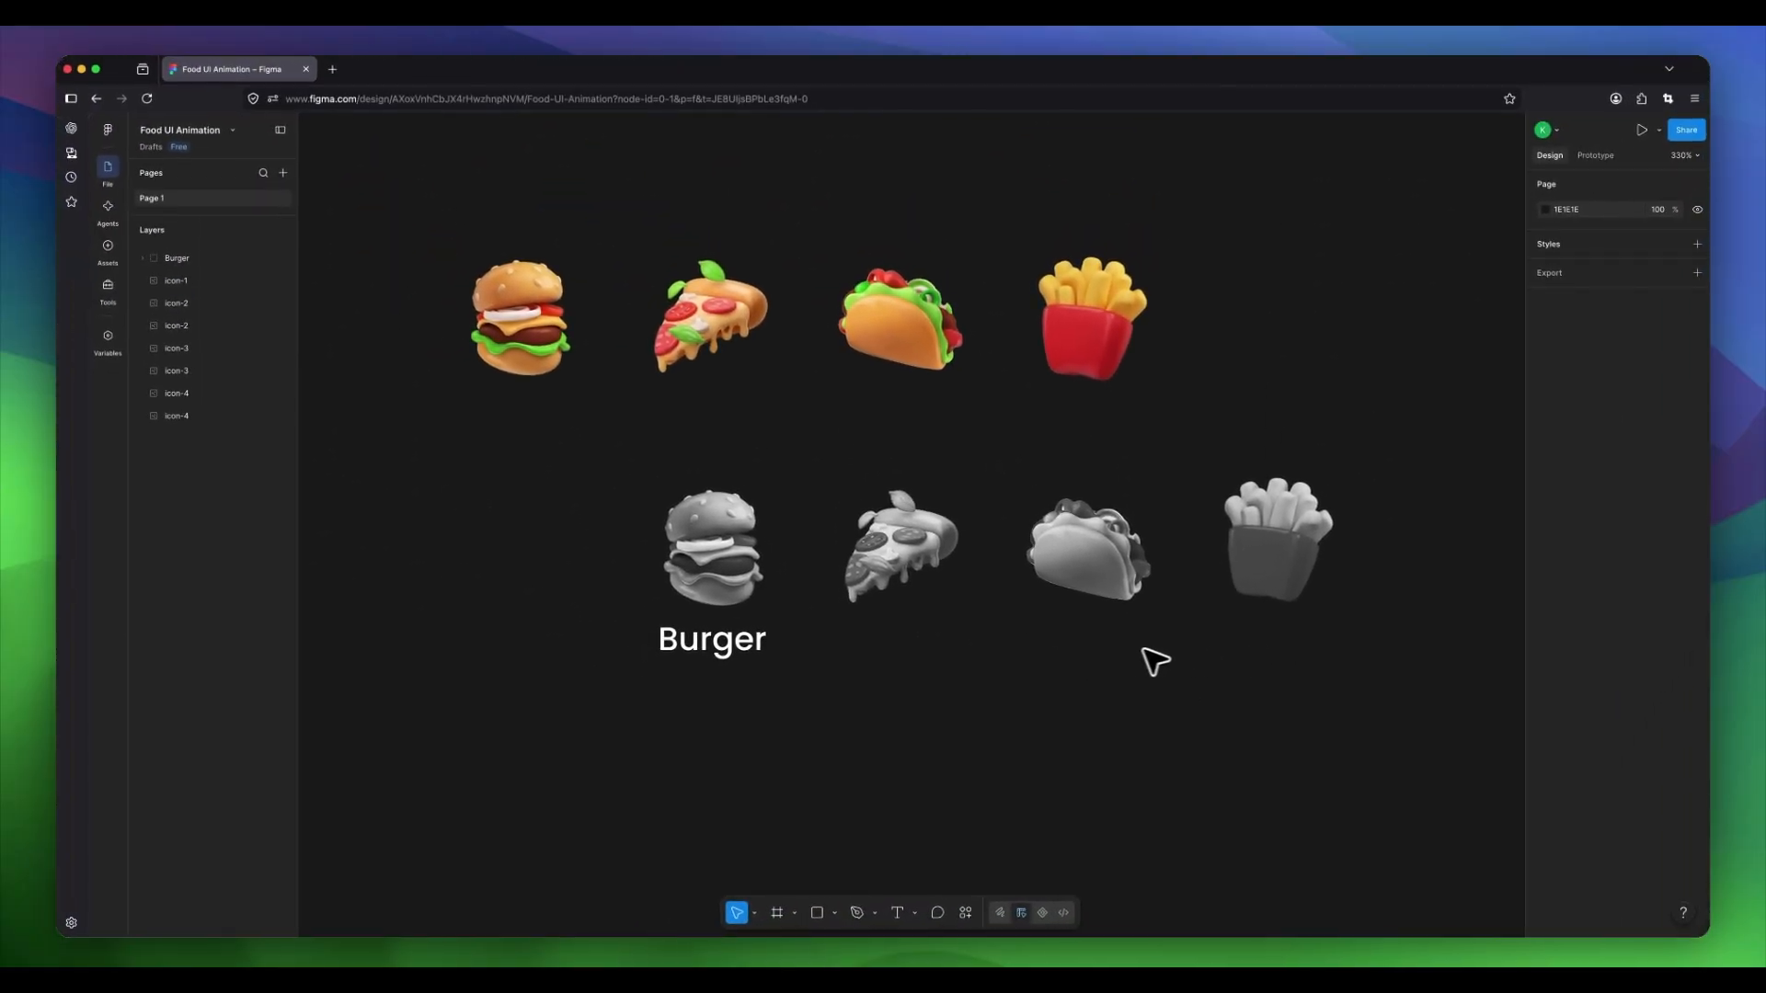
Add a "Pizza" text label directly under the gray pizza icon and align it to the icon's horizontal center.
{"action": "left_click", "coordinate": [899, 912]}
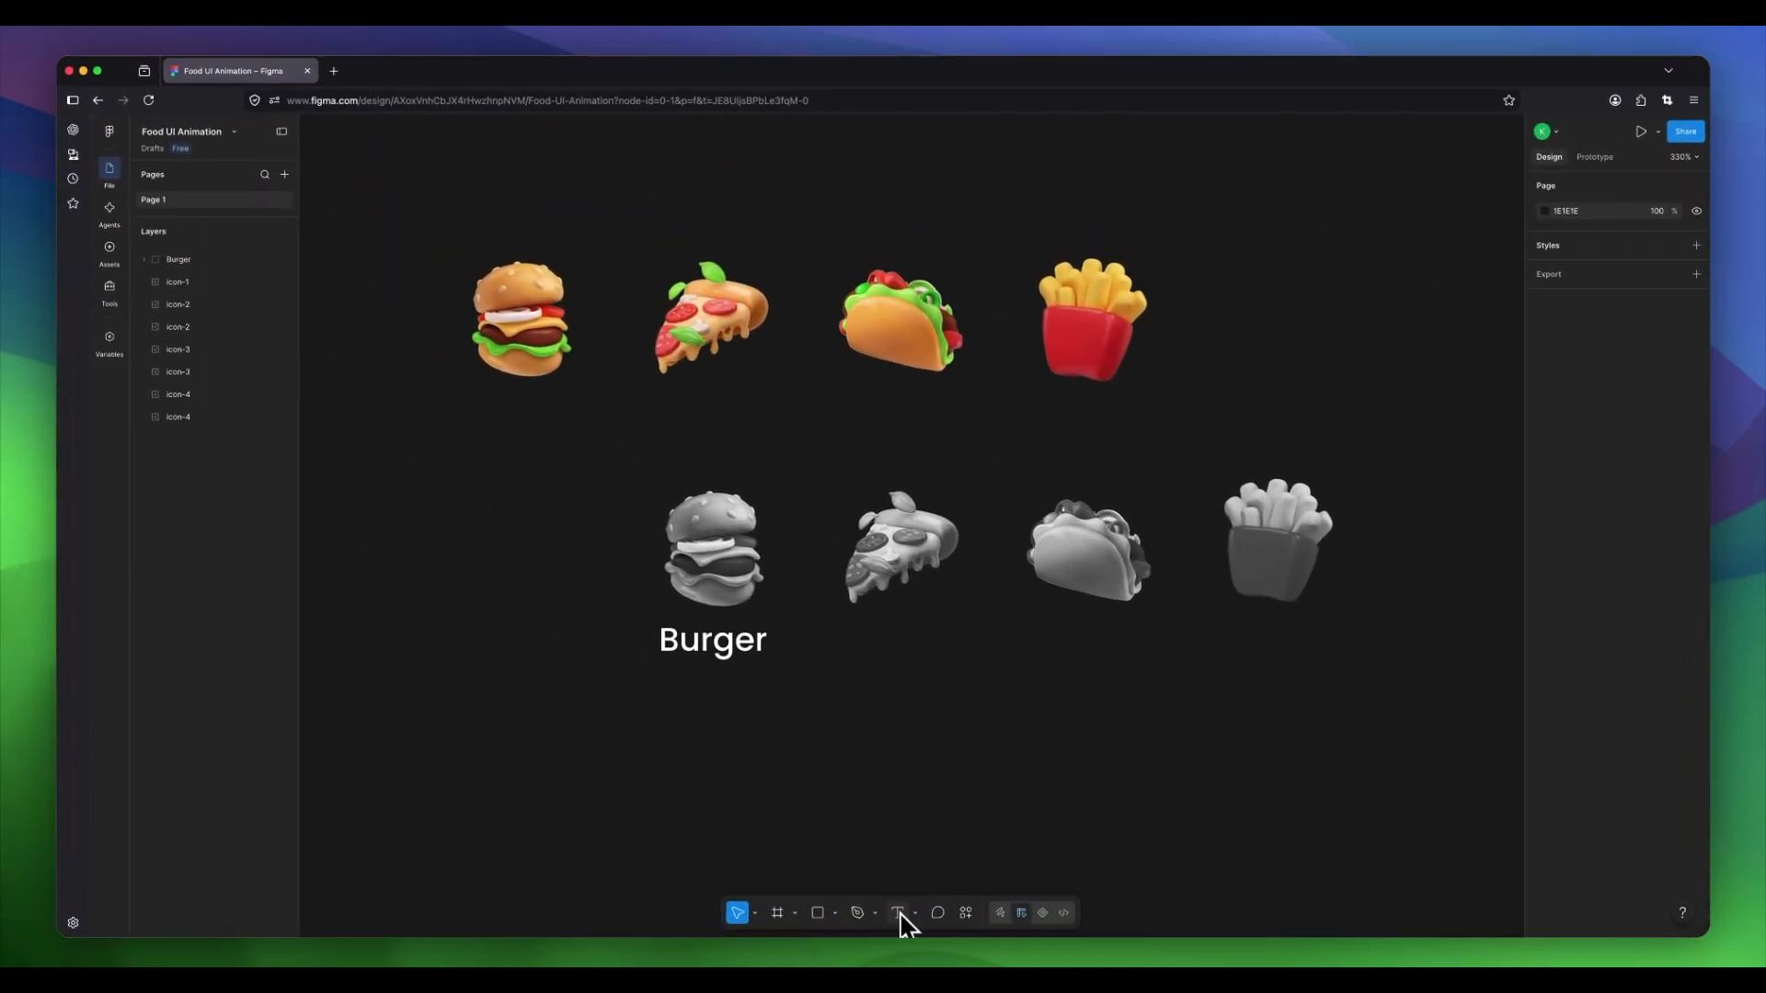
{"action": "left_click", "coordinate": [850, 690]}
{"action": "type", "text": "Pizza"}
{"action": "key", "text": "Escape"}
{"action": "left_click_drag", "start_coordinate": [919, 712], "coordinate": [911, 638]}
{"action": "left_click", "coordinate": [929, 589], "text": "shift"}
{"action": "left_click", "coordinate": [1573, 258]}
{"action": "left_click", "coordinate": [1039, 676]}
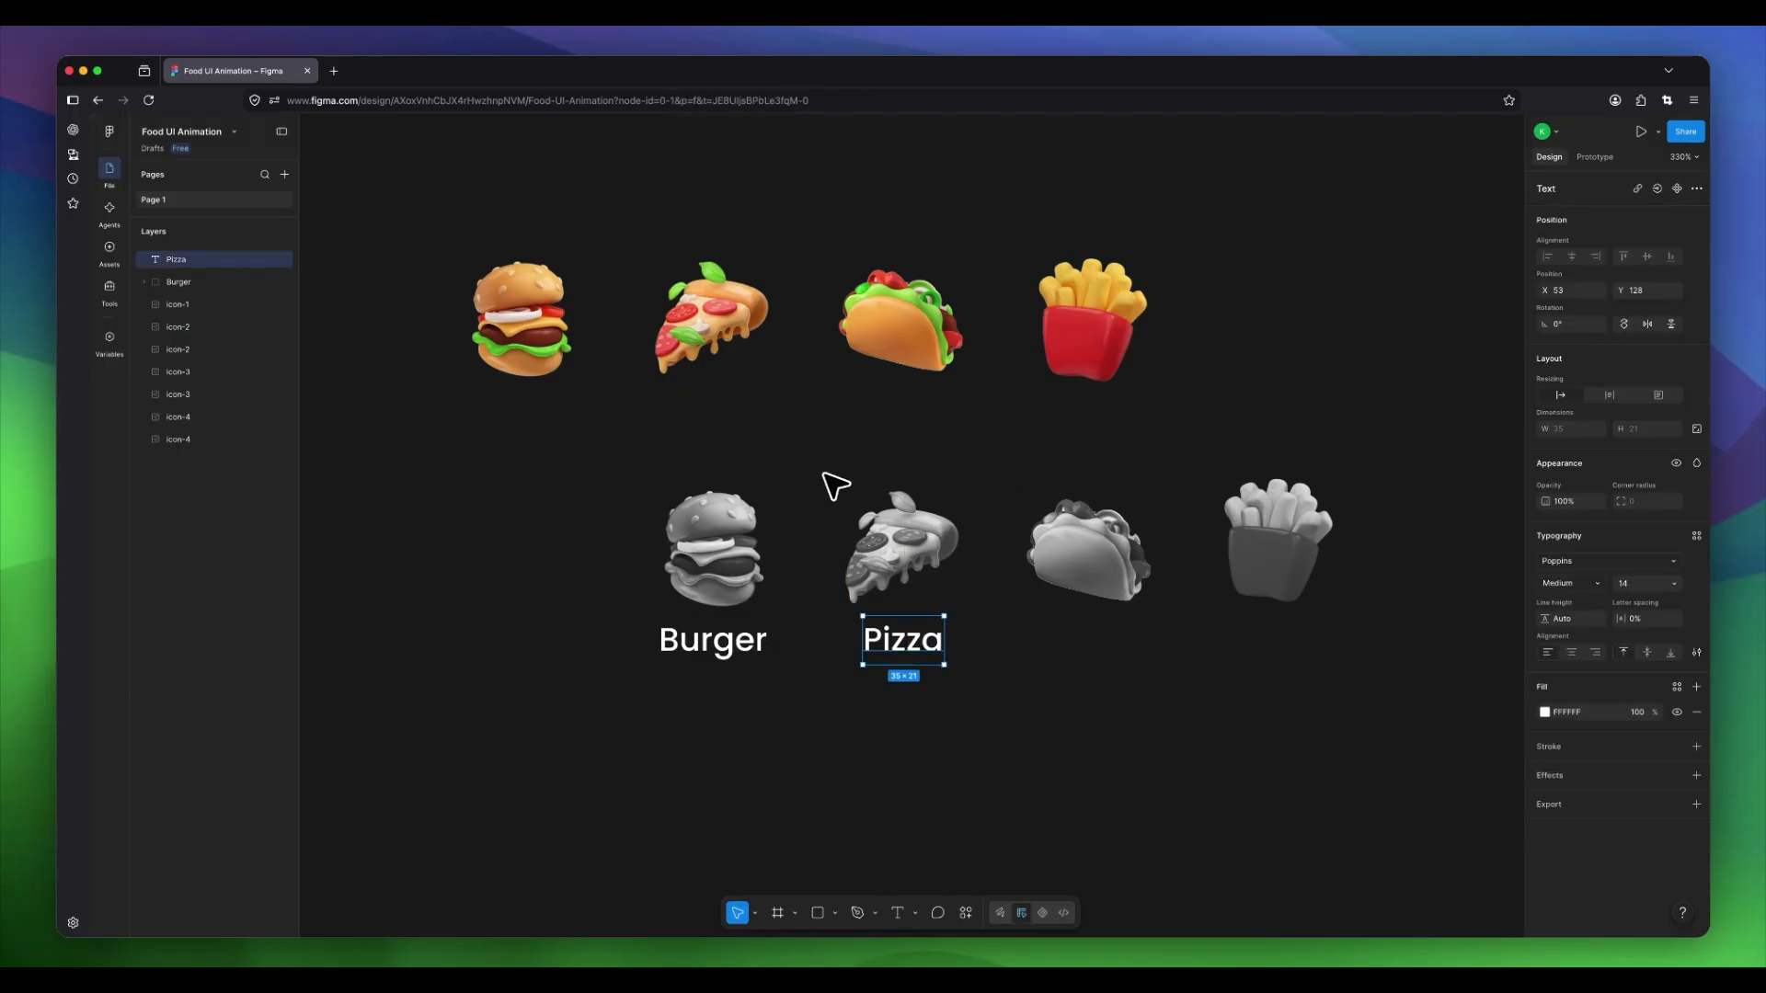
Group the gray pizza with its label and rename the group "Pizza".
{"action": "left_click_drag", "start_coordinate": [822, 476], "coordinate": [956, 659]}
{"action": "key", "text": "super+g"}
{"action": "double_click", "coordinate": [177, 262]}
{"action": "type", "text": "Pizza"}
{"action": "left_click", "coordinate": [611, 555]}
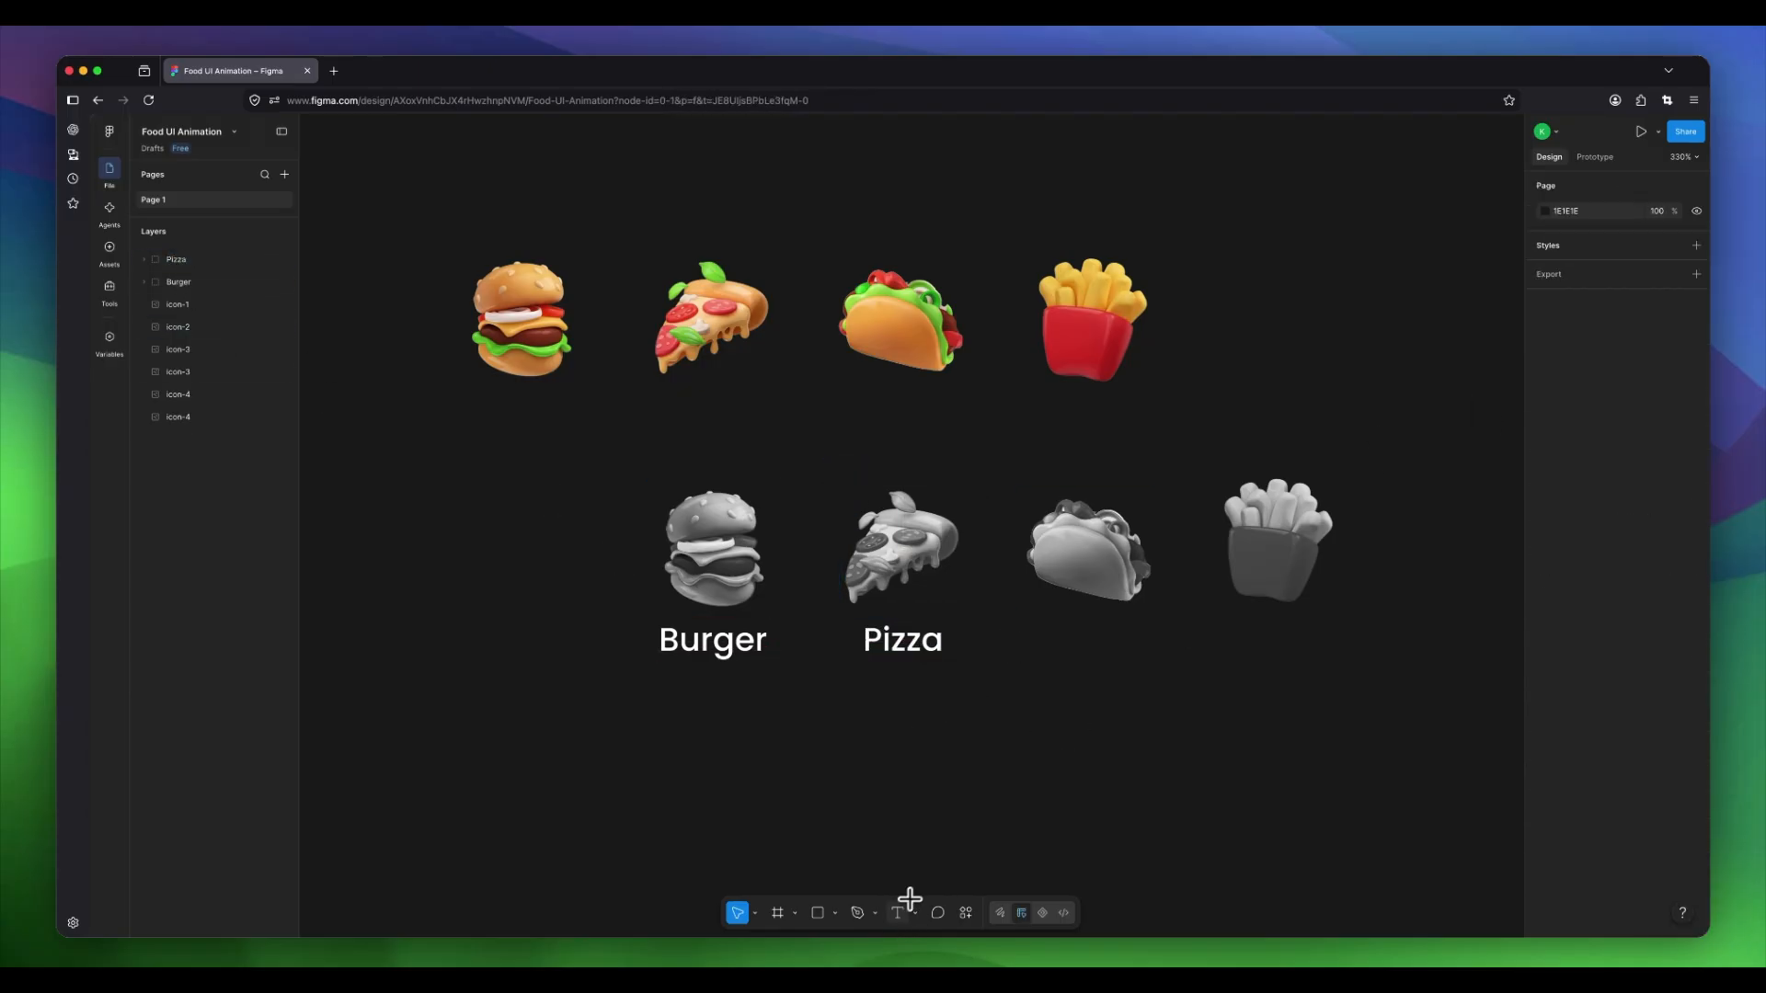
Add a text label reading "Taco" directly under the gray taco icon.
{"action": "left_click", "coordinate": [899, 913]}
{"action": "left_click", "coordinate": [1045, 685]}
{"action": "type", "text": "Taco"}
{"action": "left_click", "coordinate": [1194, 729]}
{"action": "left_click_drag", "start_coordinate": [1079, 704], "coordinate": [1067, 652]}
{"action": "left_click", "coordinate": [1104, 690]}
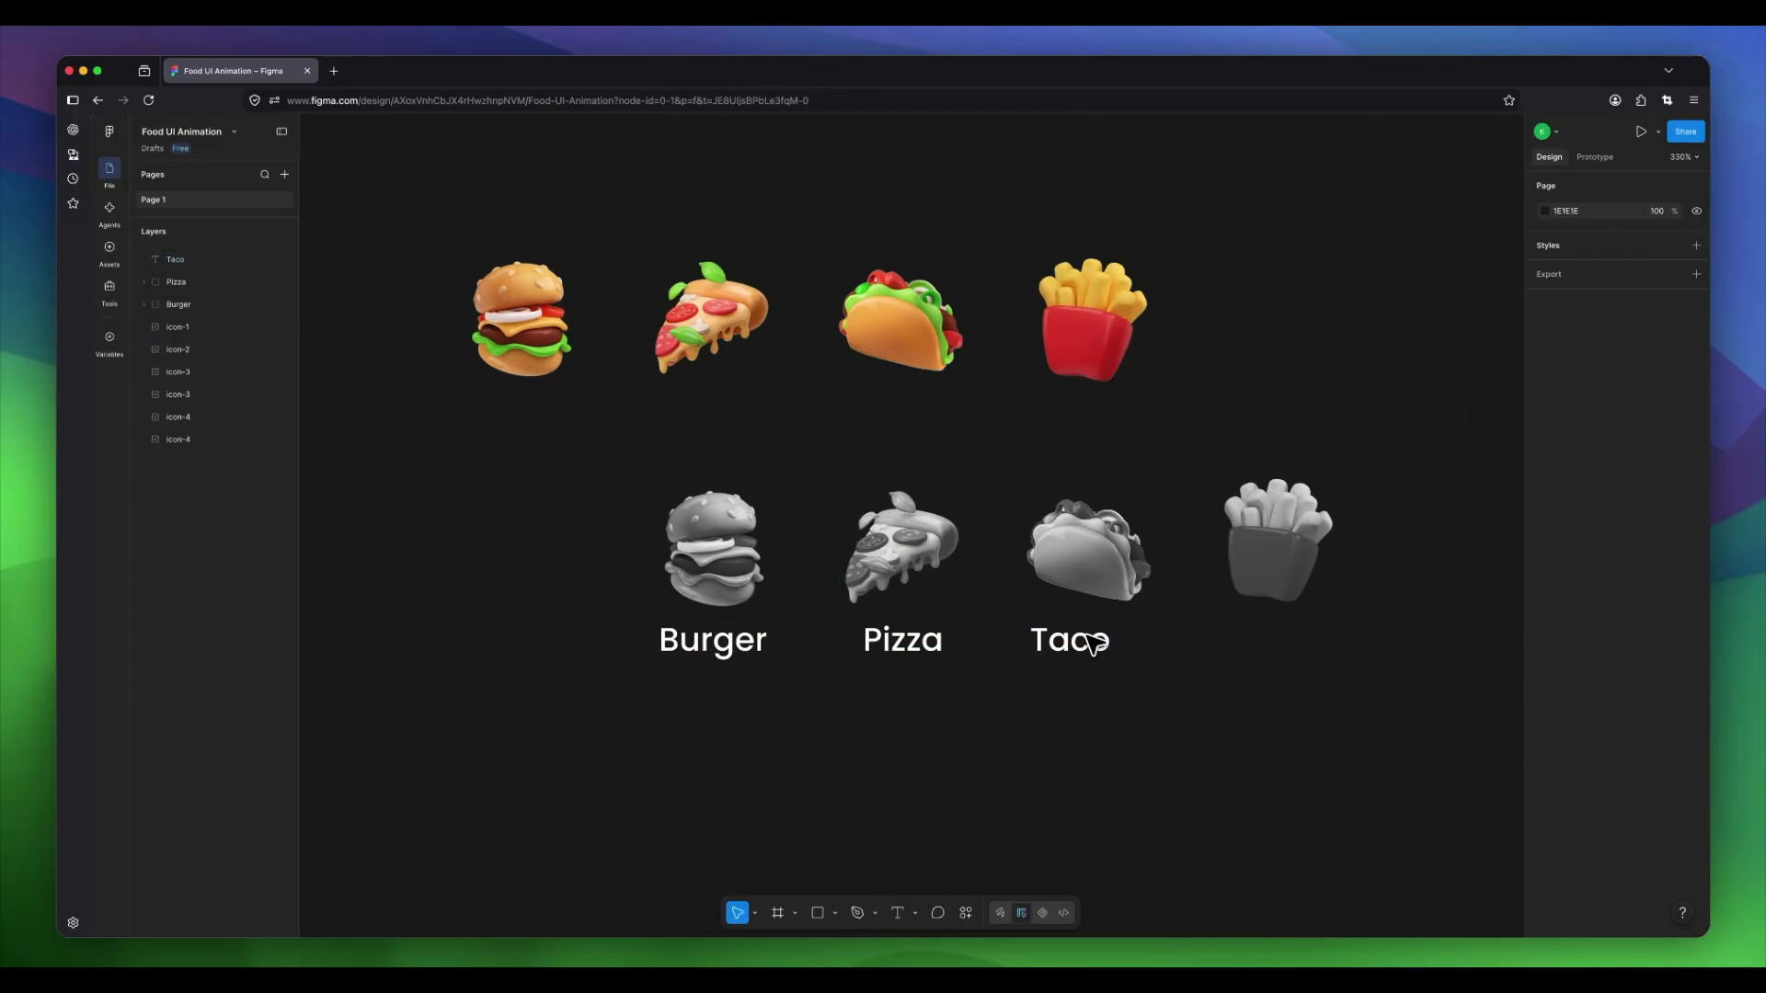
Align the Taco label and the gray taco icon on their horizontal centers.
{"action": "left_click", "coordinate": [1090, 642]}
{"action": "left_click", "coordinate": [1092, 575], "text": "shift"}
{"action": "left_click", "coordinate": [1572, 257]}
{"action": "left_click", "coordinate": [1187, 653]}
Add a text label reading "Fries" below the gray fries icon.
{"action": "left_click", "coordinate": [899, 913]}
{"action": "left_click", "coordinate": [1223, 690]}
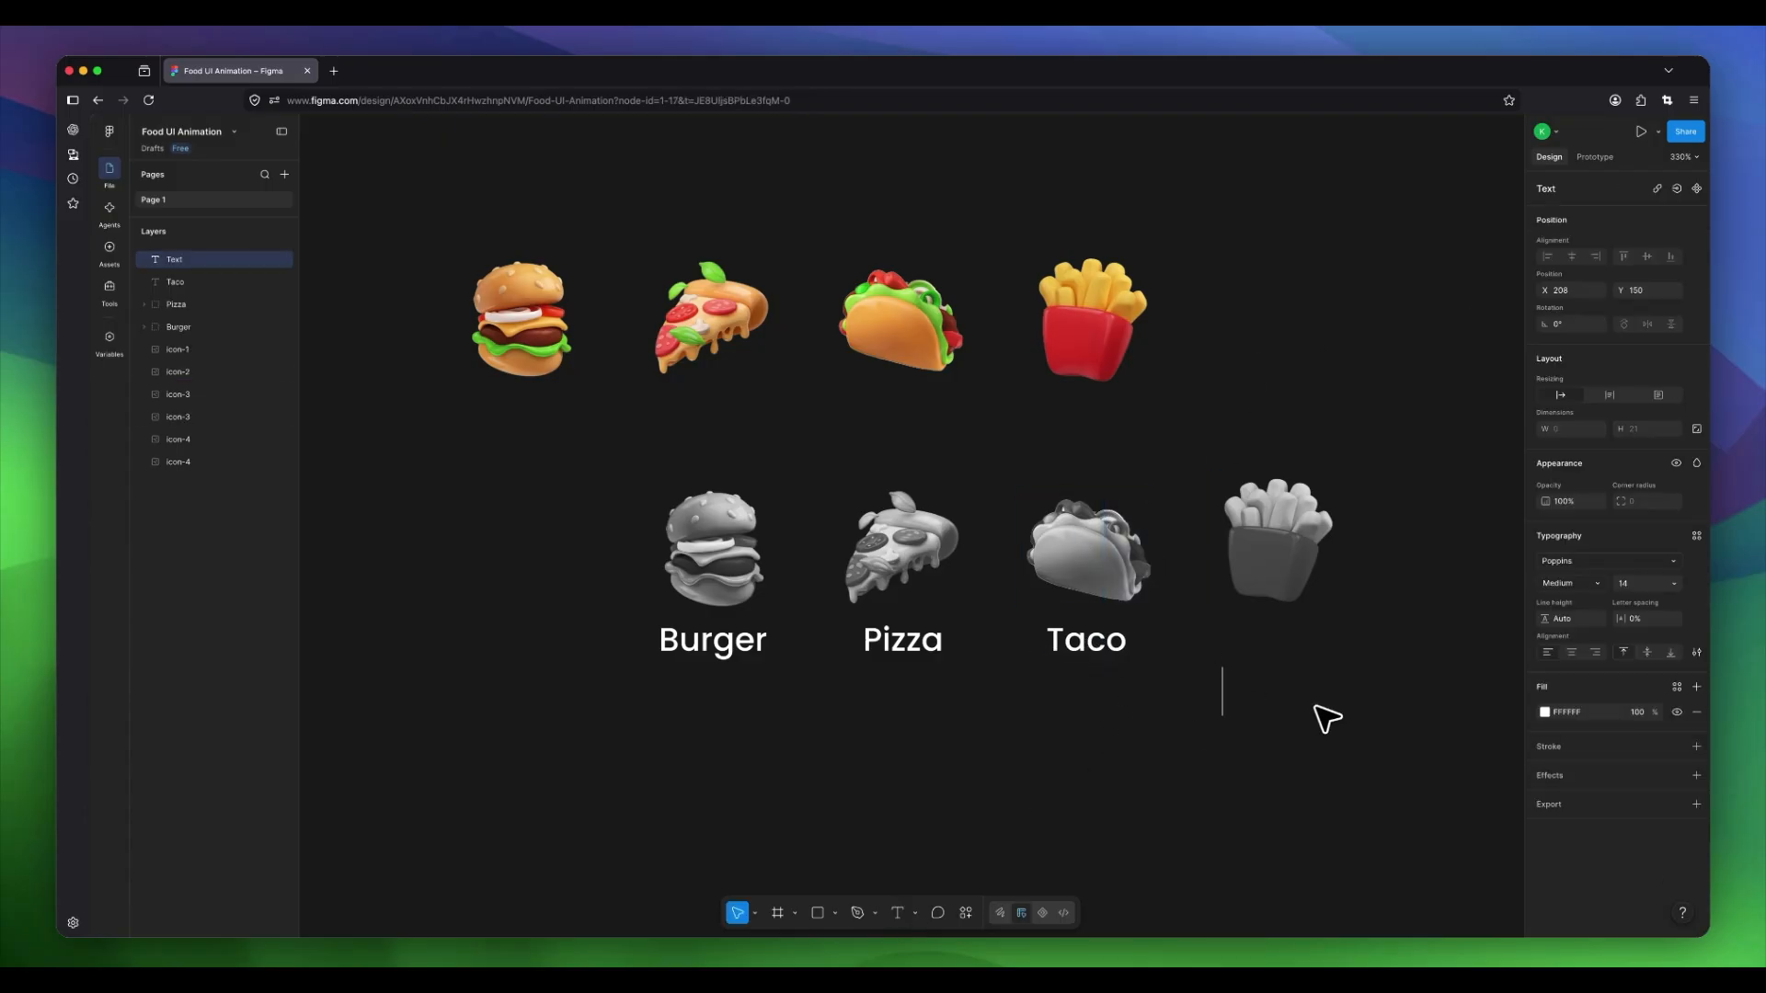
{"action": "type", "text": "Fries"}
{"action": "key", "text": "Escape"}
Group the gray taco icon with its label and rename the group "Taco".
{"action": "left_click", "coordinate": [1109, 644]}
{"action": "left_click", "coordinate": [1090, 575], "text": "shift"}
{"action": "key", "text": "super+g"}
{"action": "double_click", "coordinate": [175, 284]}
{"action": "type", "text": "Taco"}
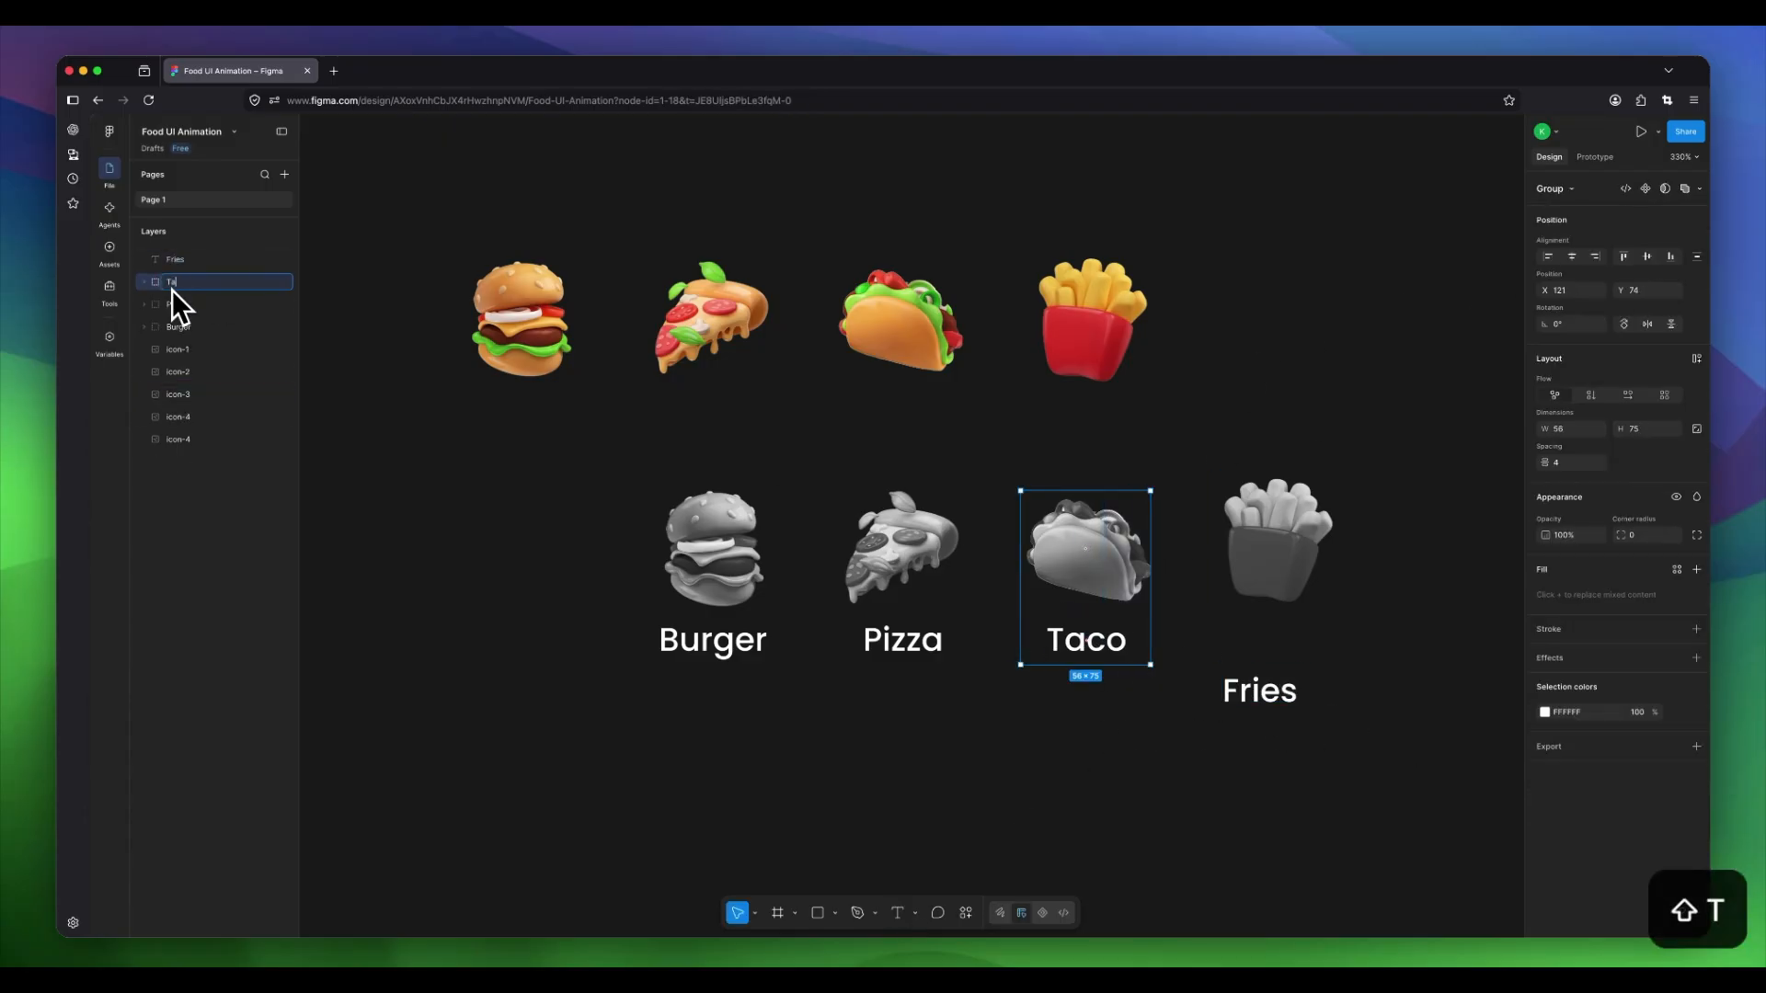
{"action": "key", "text": "Return"}
Move the Fries label directly under the gray fries icon and align both on their horizontal centers.
{"action": "left_click_drag", "start_coordinate": [1260, 701], "coordinate": [1305, 641]}
{"action": "left_click", "coordinate": [1301, 551]}
{"action": "key", "text": "Down"}
{"action": "key", "text": "Down"}
{"action": "left_click", "coordinate": [1288, 688]}
{"action": "left_click", "coordinate": [1273, 655]}
{"action": "left_click", "coordinate": [1279, 562], "text": "shift"}
{"action": "left_click", "coordinate": [1572, 257]}
{"action": "left_click", "coordinate": [1407, 552]}
{"action": "left_click", "coordinate": [1369, 605]}
Group the gray fries icon with its label and rename the group "Fries".
{"action": "left_click_drag", "start_coordinate": [1403, 539], "coordinate": [1228, 699]}
{"action": "key", "text": "super+g"}
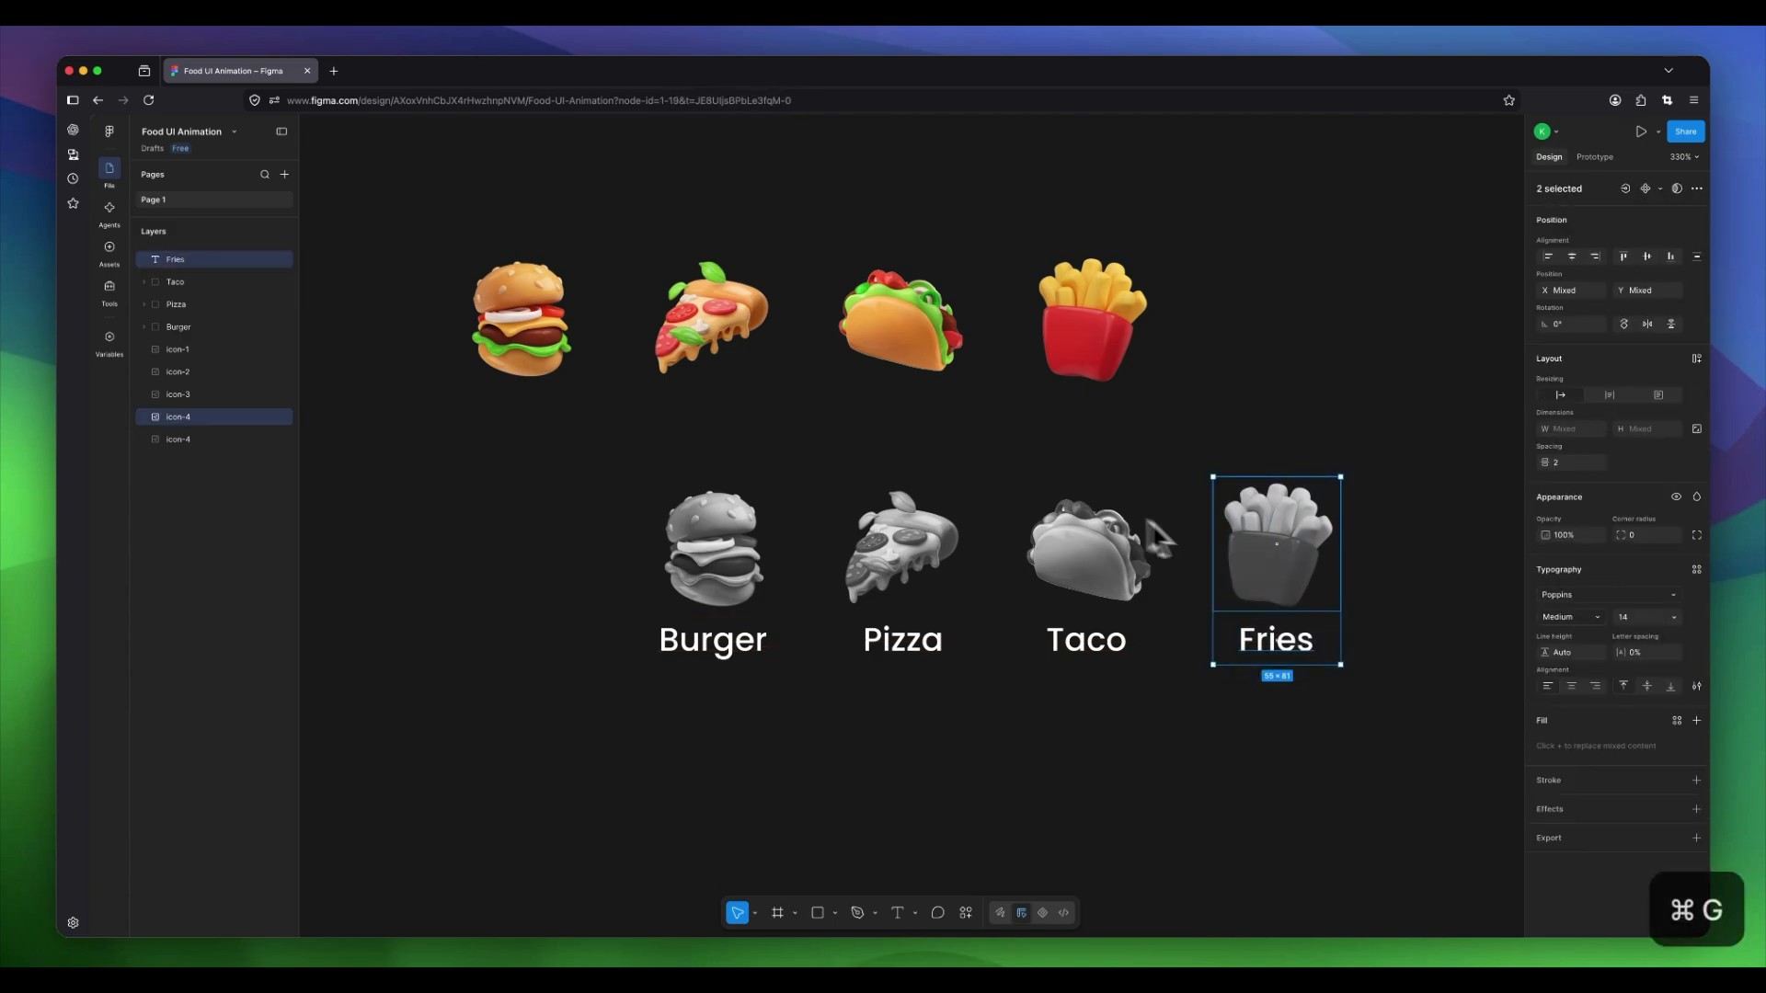
{"action": "double_click", "coordinate": [184, 259]}
{"action": "type", "text": "Fries"}
{"action": "key", "text": "Return"}
{"action": "left_click", "coordinate": [777, 707]}
Draw a frame about 288 × 86 on the canvas below the row of labelled gray food groups.
{"action": "scroll", "coordinate": [893, 690], "scroll_direction": "right", "scroll_amount": 3}
{"action": "scroll", "coordinate": [892, 689], "scroll_direction": "down", "scroll_amount": 2}
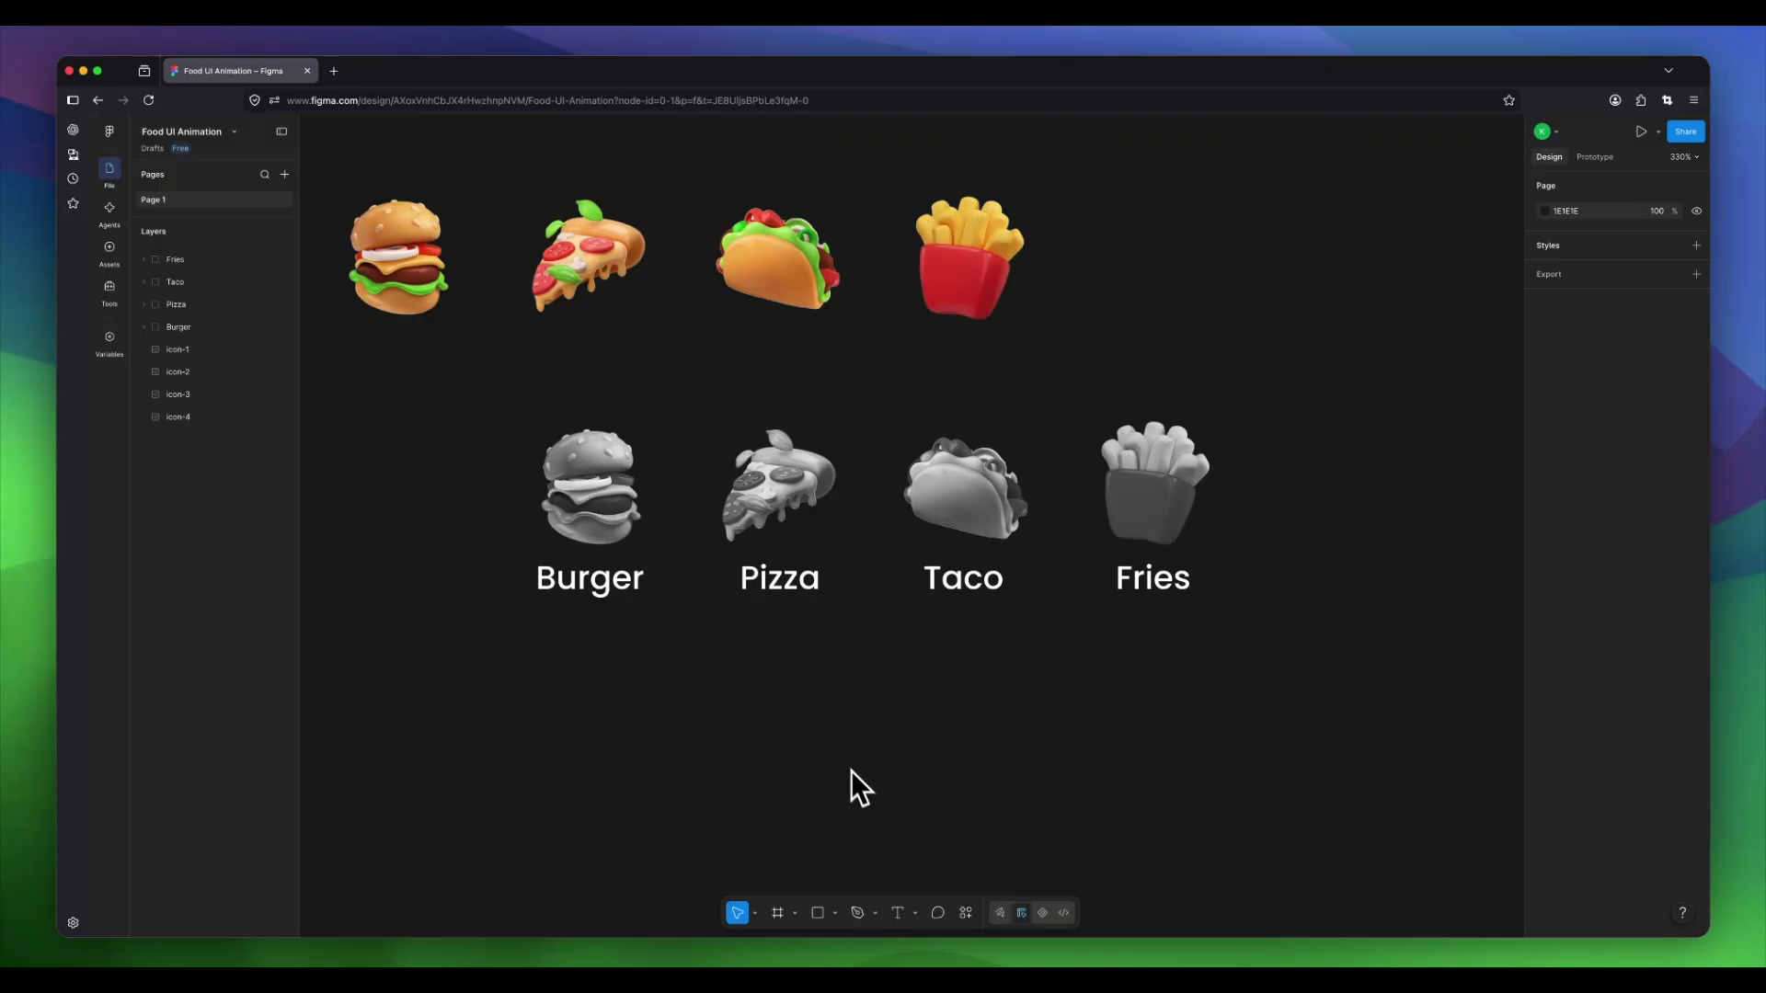
{"action": "left_click", "coordinate": [778, 914]}
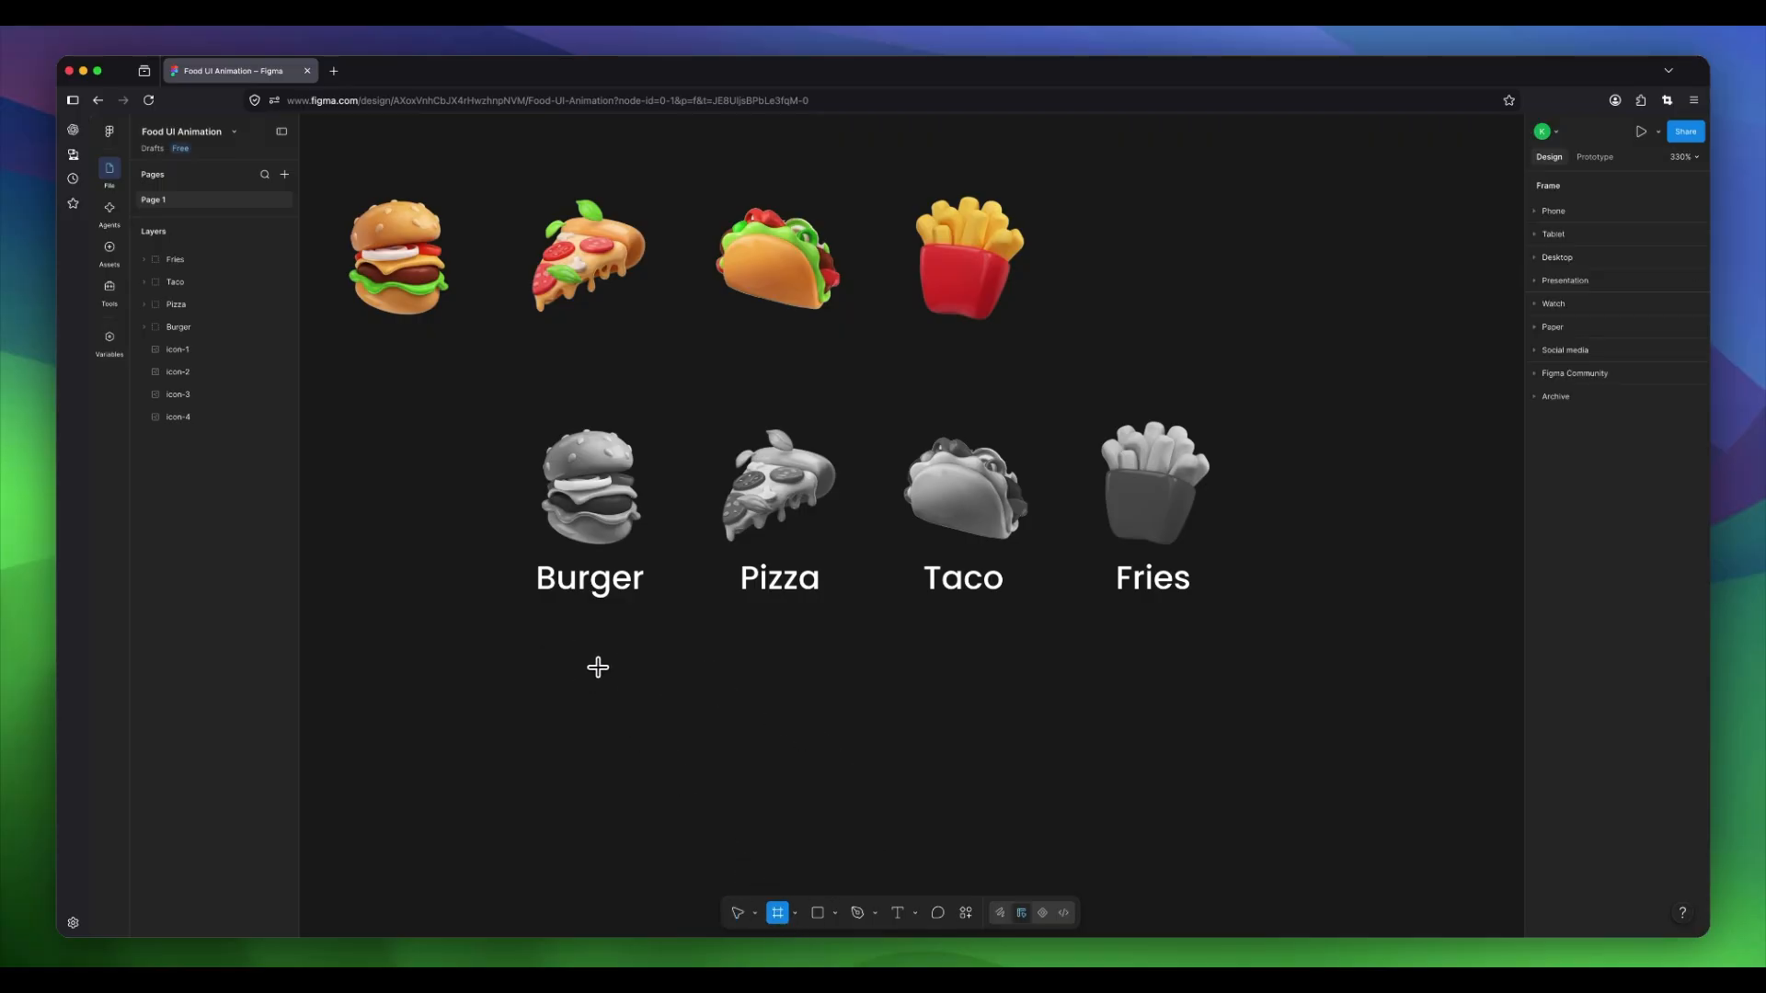
{"action": "left_click_drag", "start_coordinate": [535, 633], "coordinate": [1204, 832]}
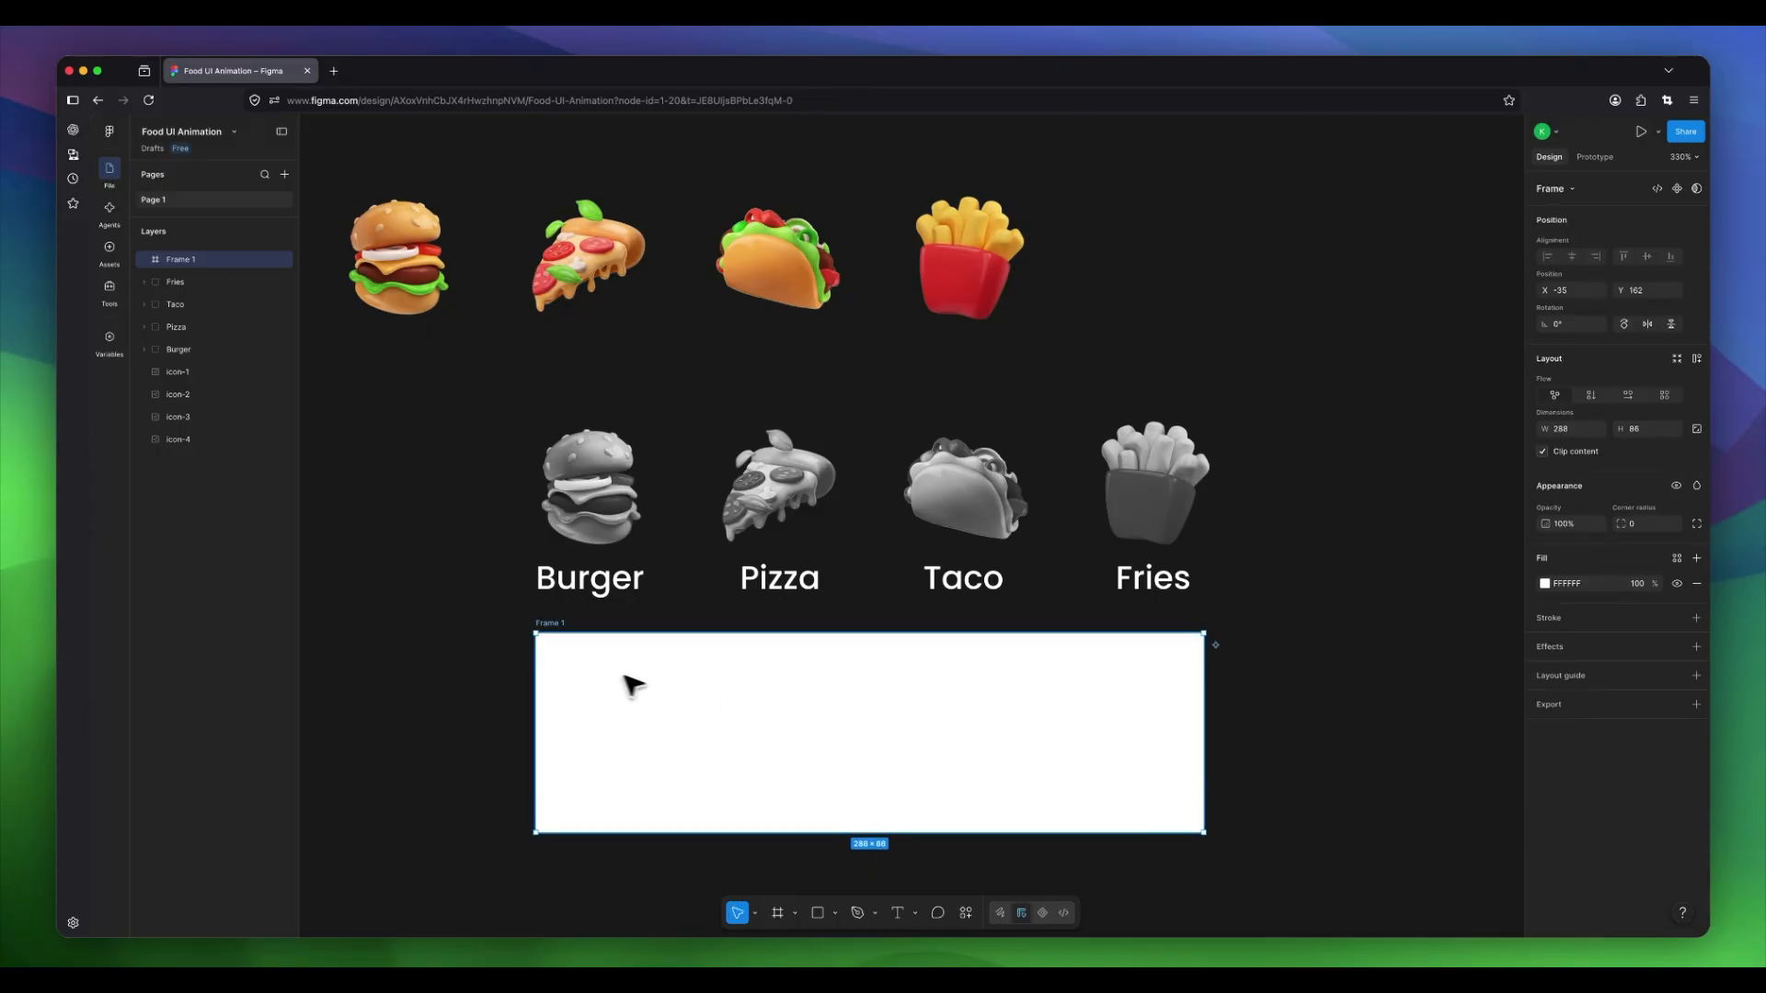
{"action": "left_click", "coordinate": [496, 664]}
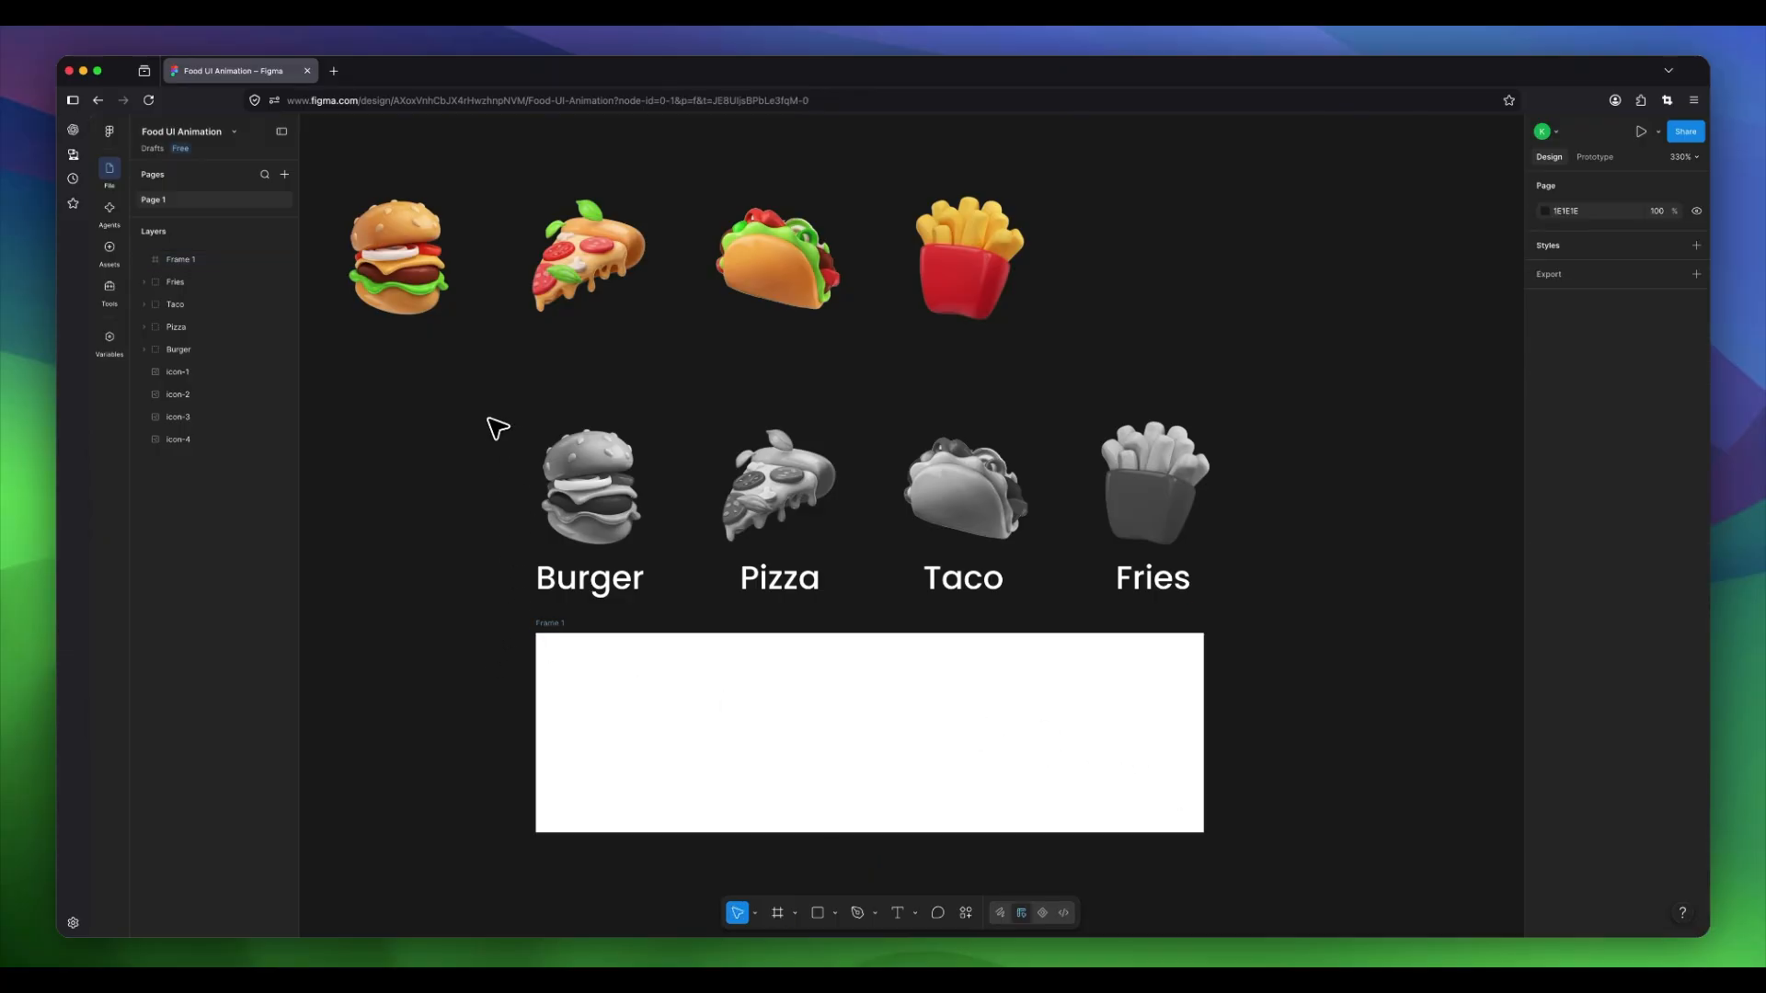
Move the four labelled gray food groups into the frame, enlarging it to about 315 × 91 so they fit with side margins.
{"action": "left_click_drag", "start_coordinate": [642, 457], "coordinate": [1227, 608]}
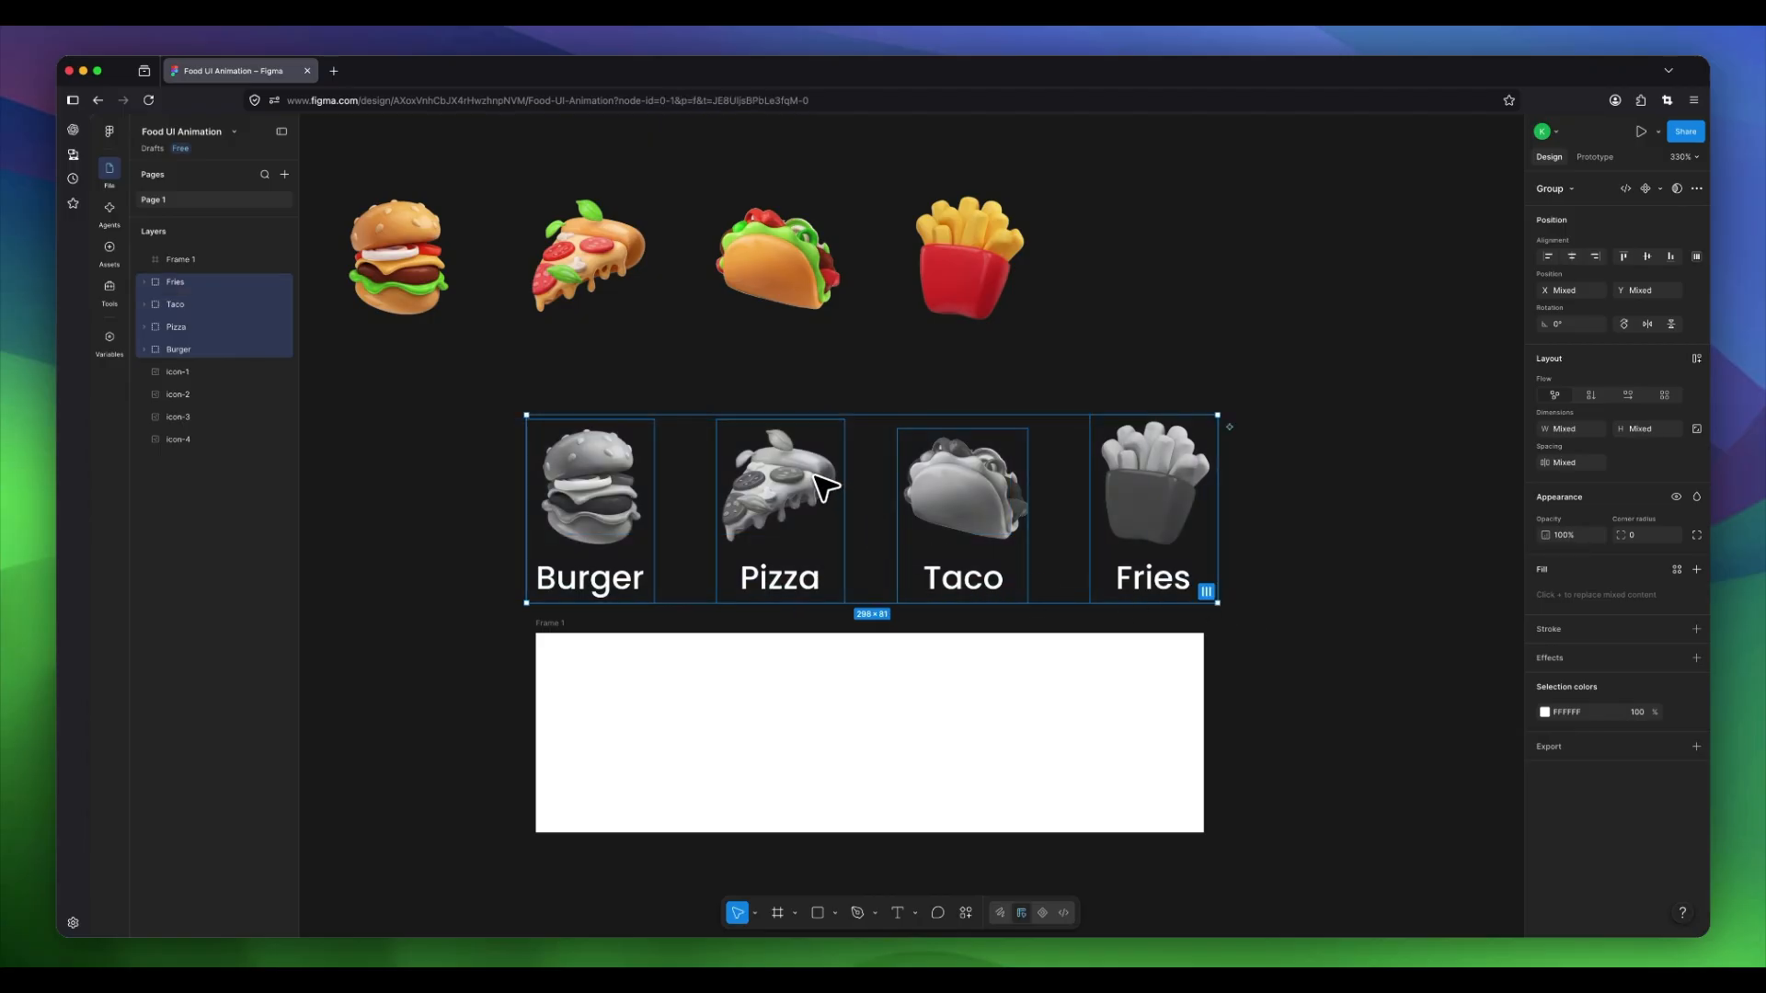
{"action": "left_click_drag", "start_coordinate": [825, 487], "coordinate": [824, 720]}
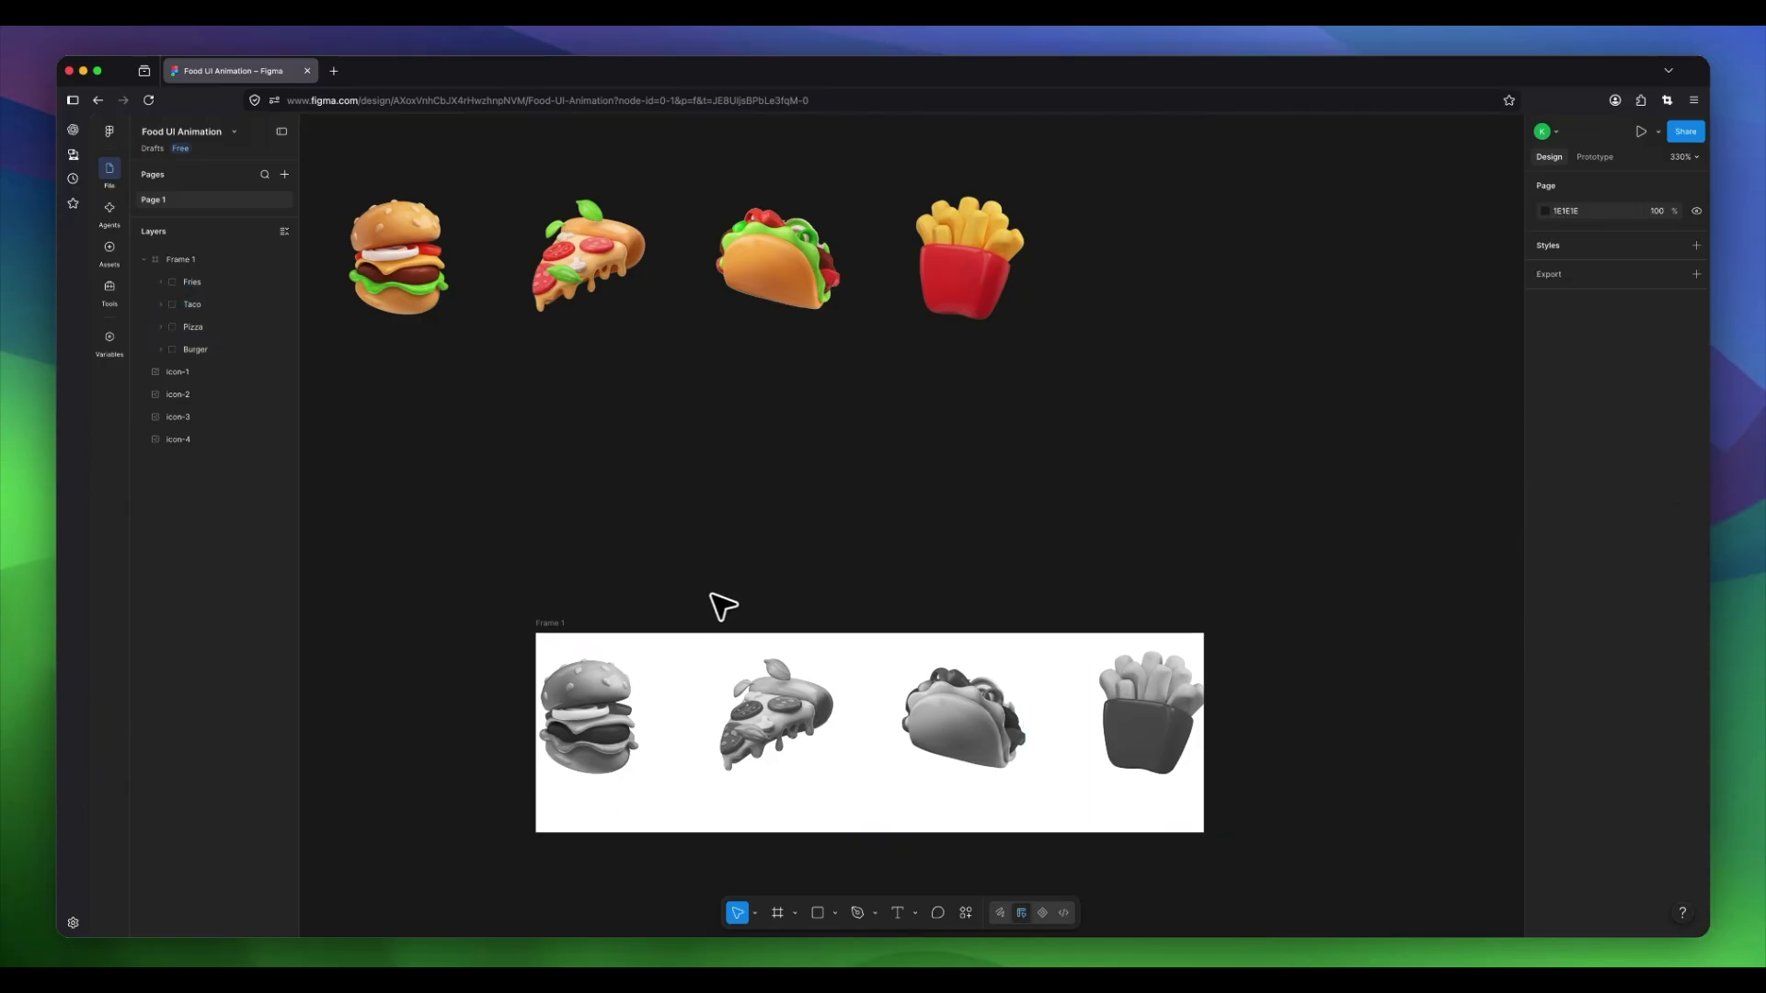
{"action": "left_click", "coordinate": [540, 633]}
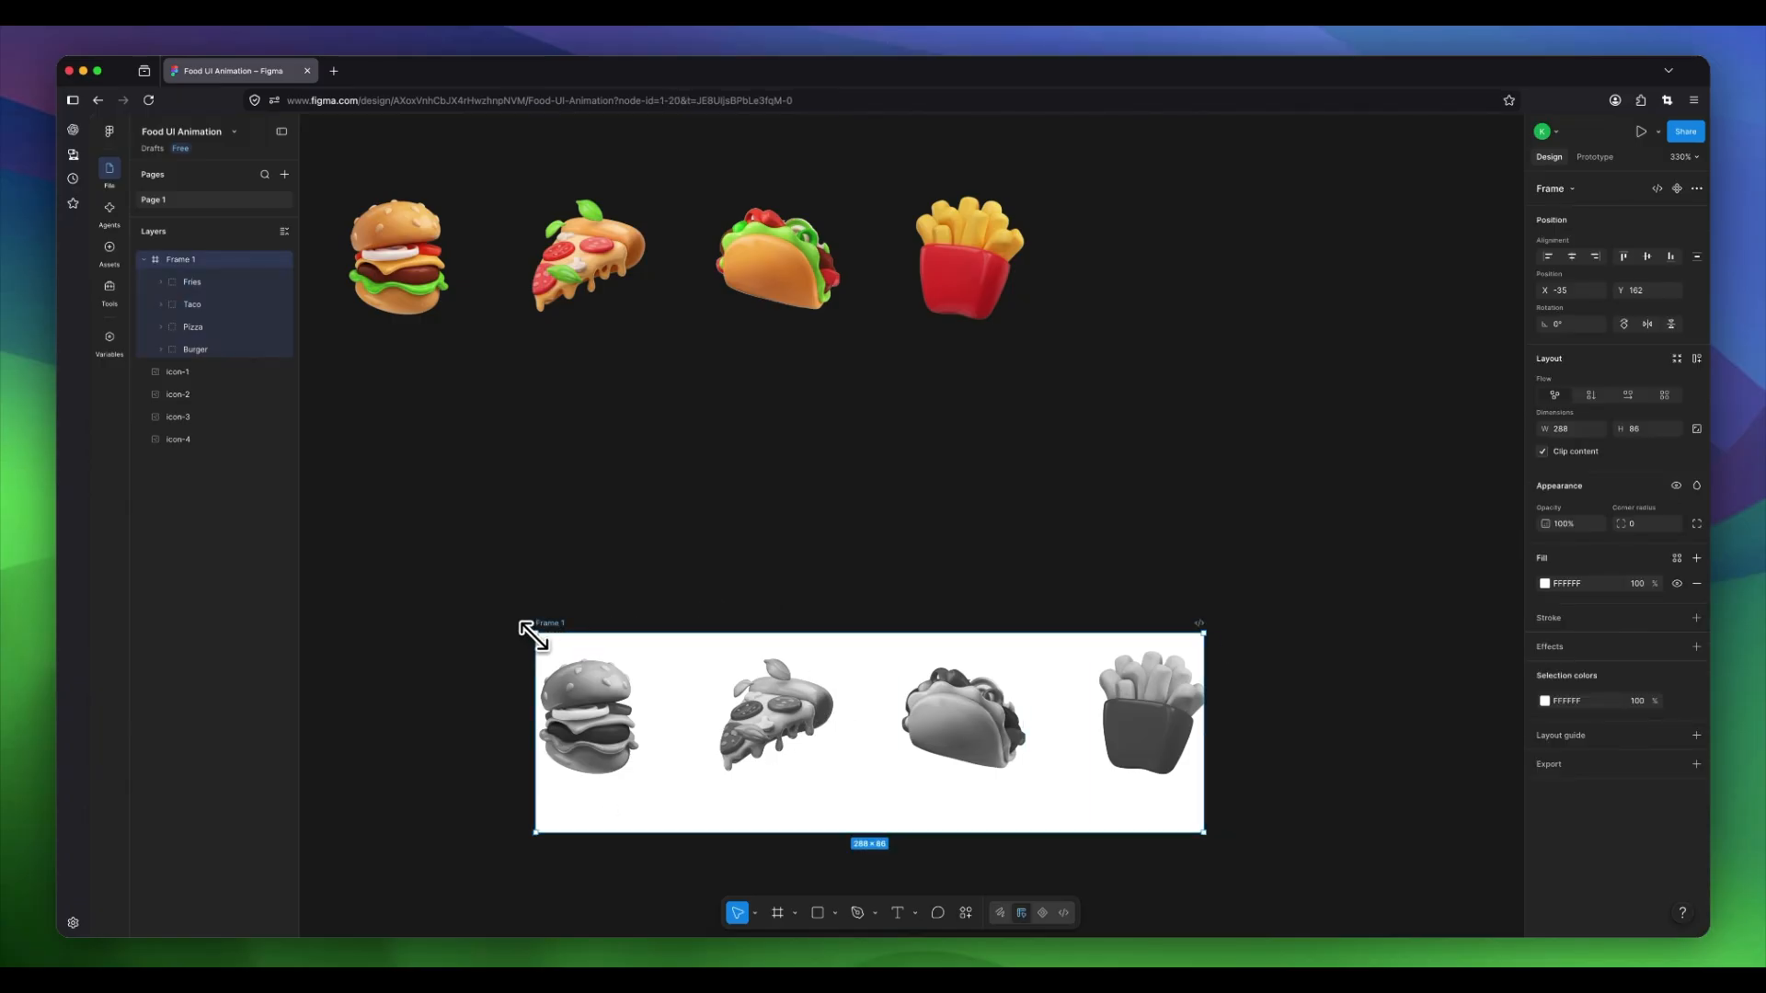
{"action": "left_click_drag", "start_coordinate": [532, 634], "coordinate": [1145, 803]}
{"action": "left_click", "coordinate": [693, 559]}
{"action": "left_click_drag", "start_coordinate": [1107, 740], "coordinate": [1141, 752]}
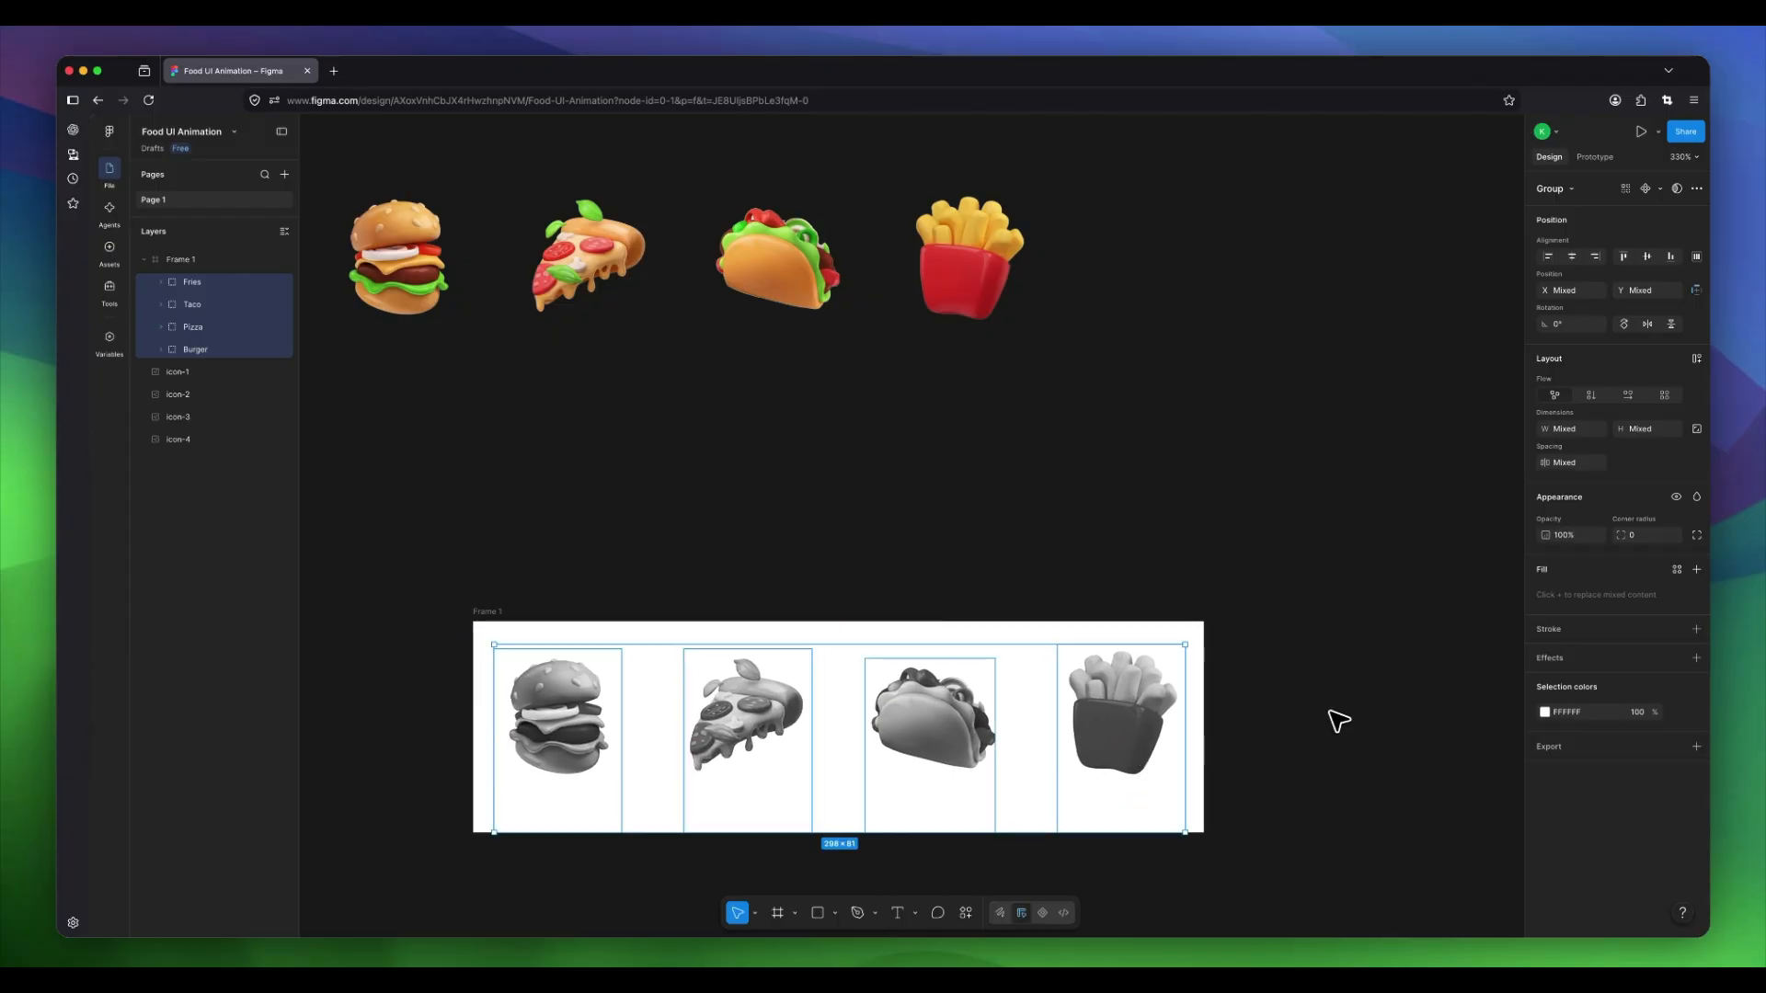
{"action": "left_click", "coordinate": [1340, 721]}
Change the frame's fill from white to a light gray.
{"action": "left_click", "coordinate": [486, 614]}
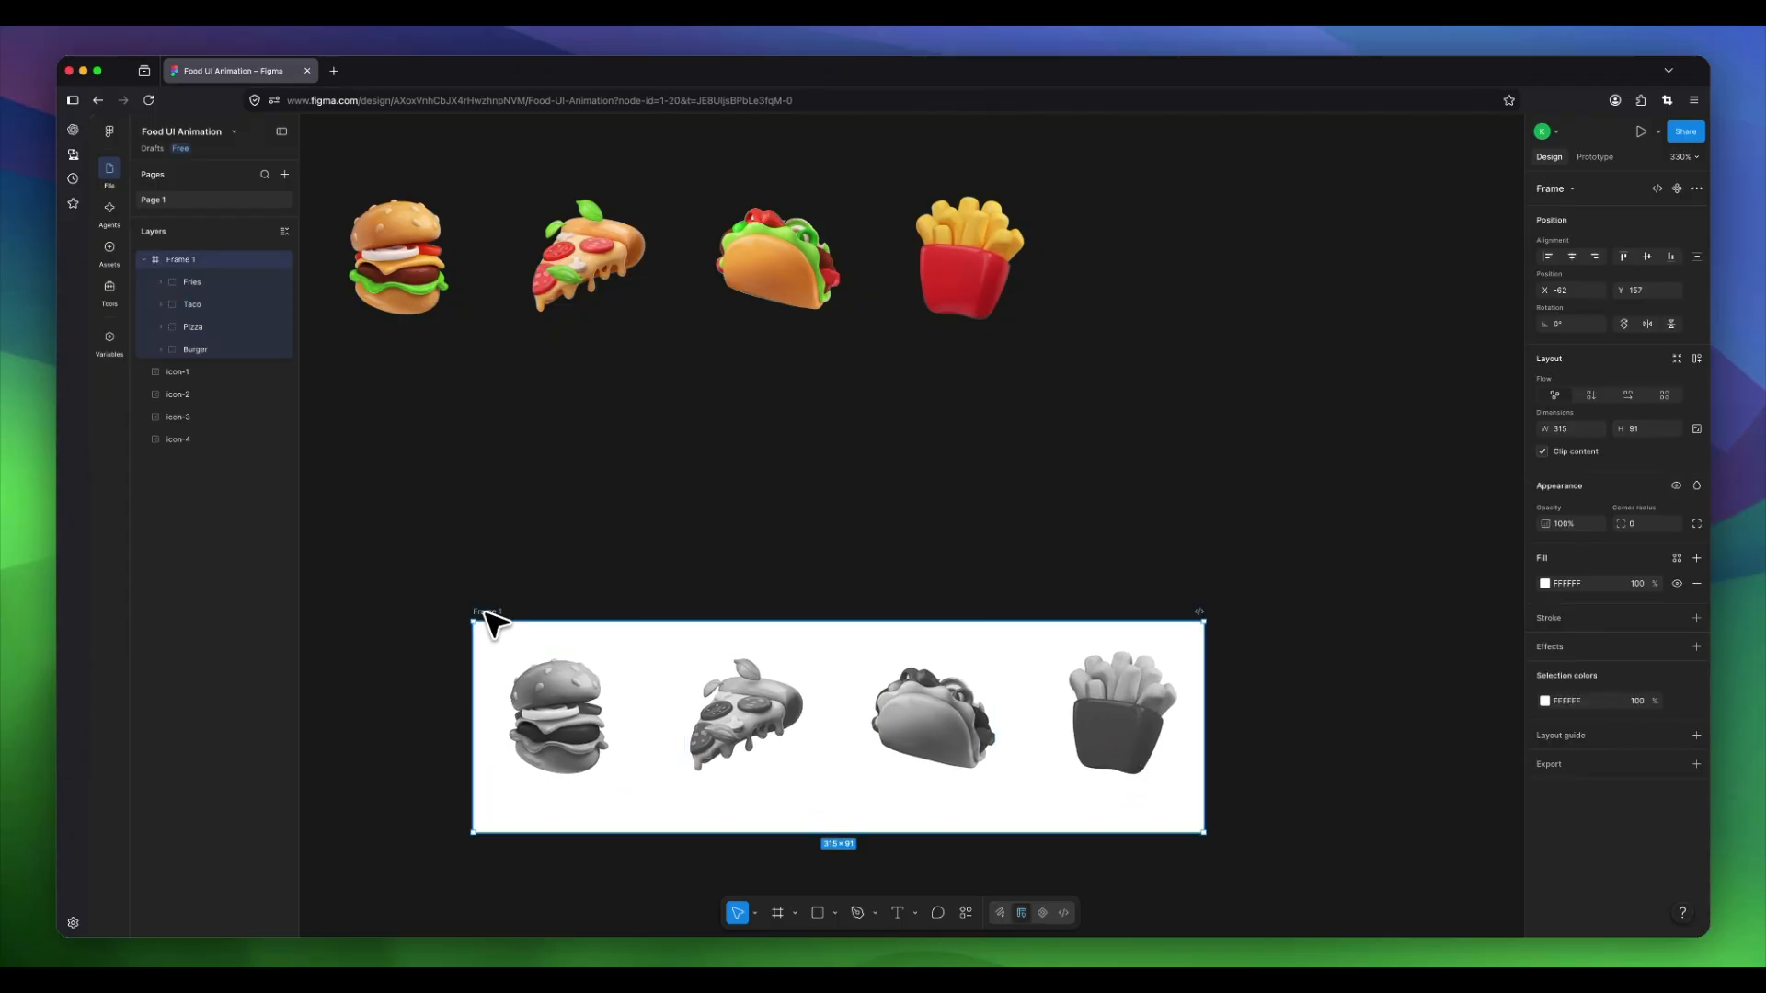
{"action": "left_click", "coordinate": [1545, 587]}
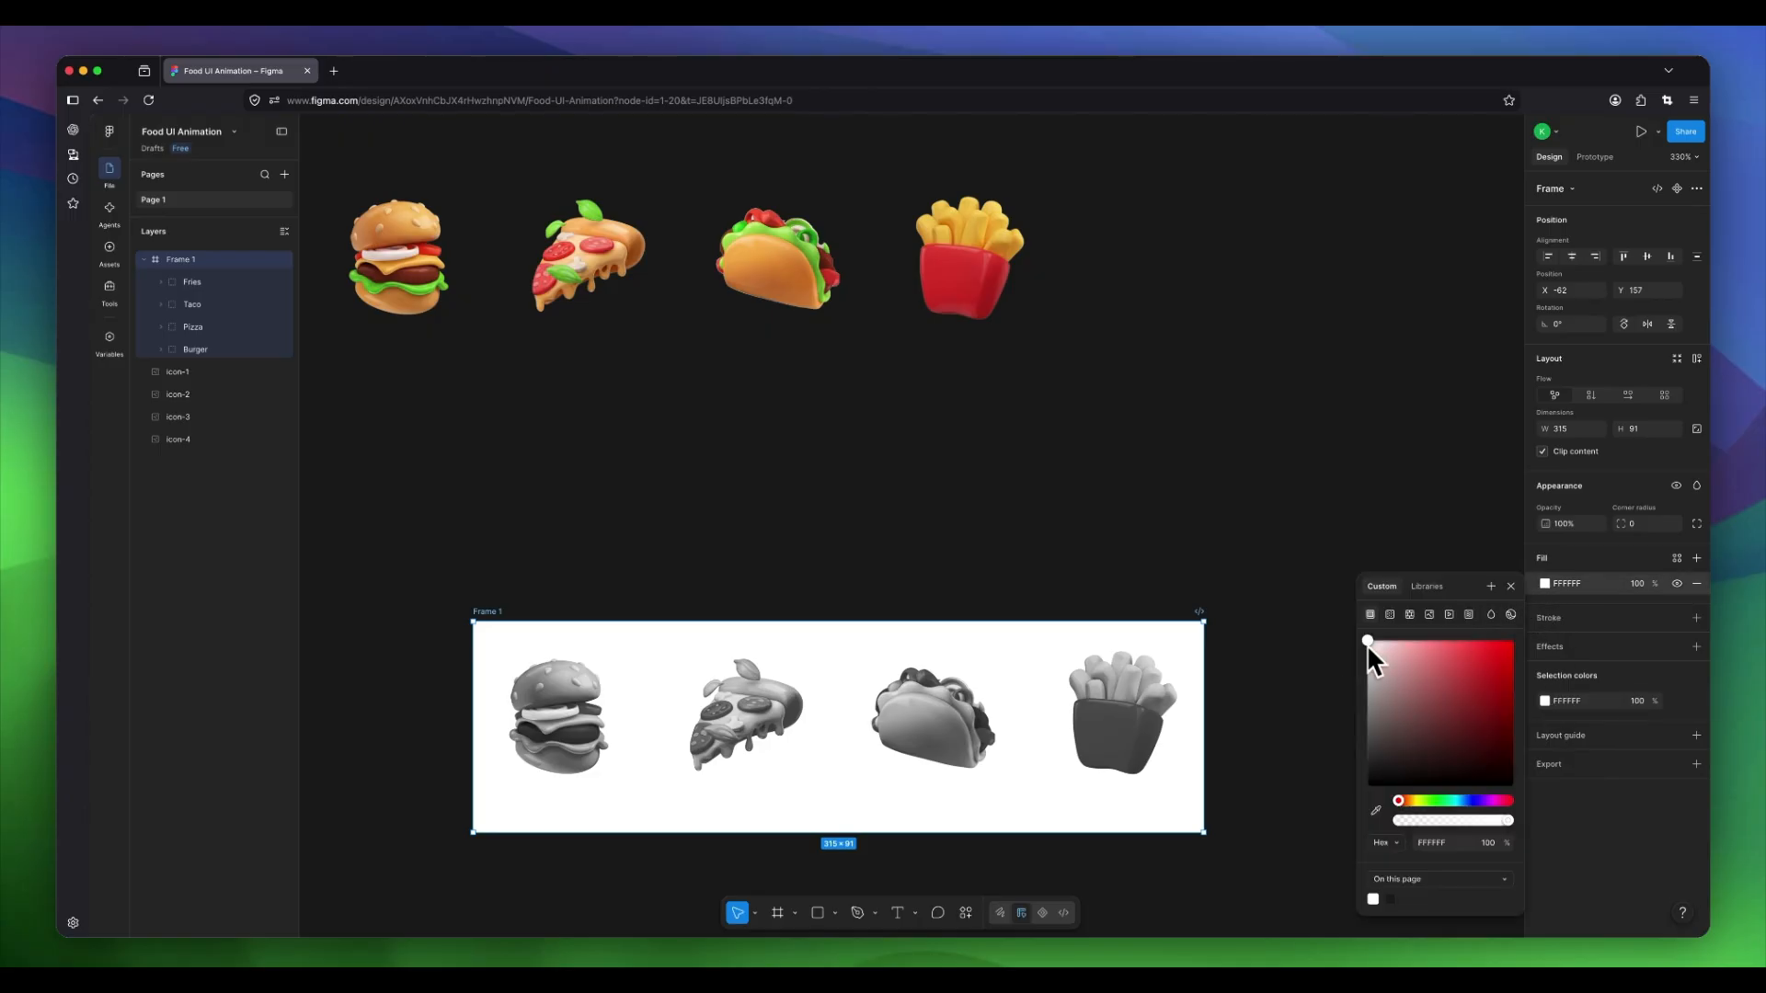
{"action": "left_click_drag", "start_coordinate": [1367, 644], "coordinate": [1361, 683]}
{"action": "left_click", "coordinate": [1247, 546]}
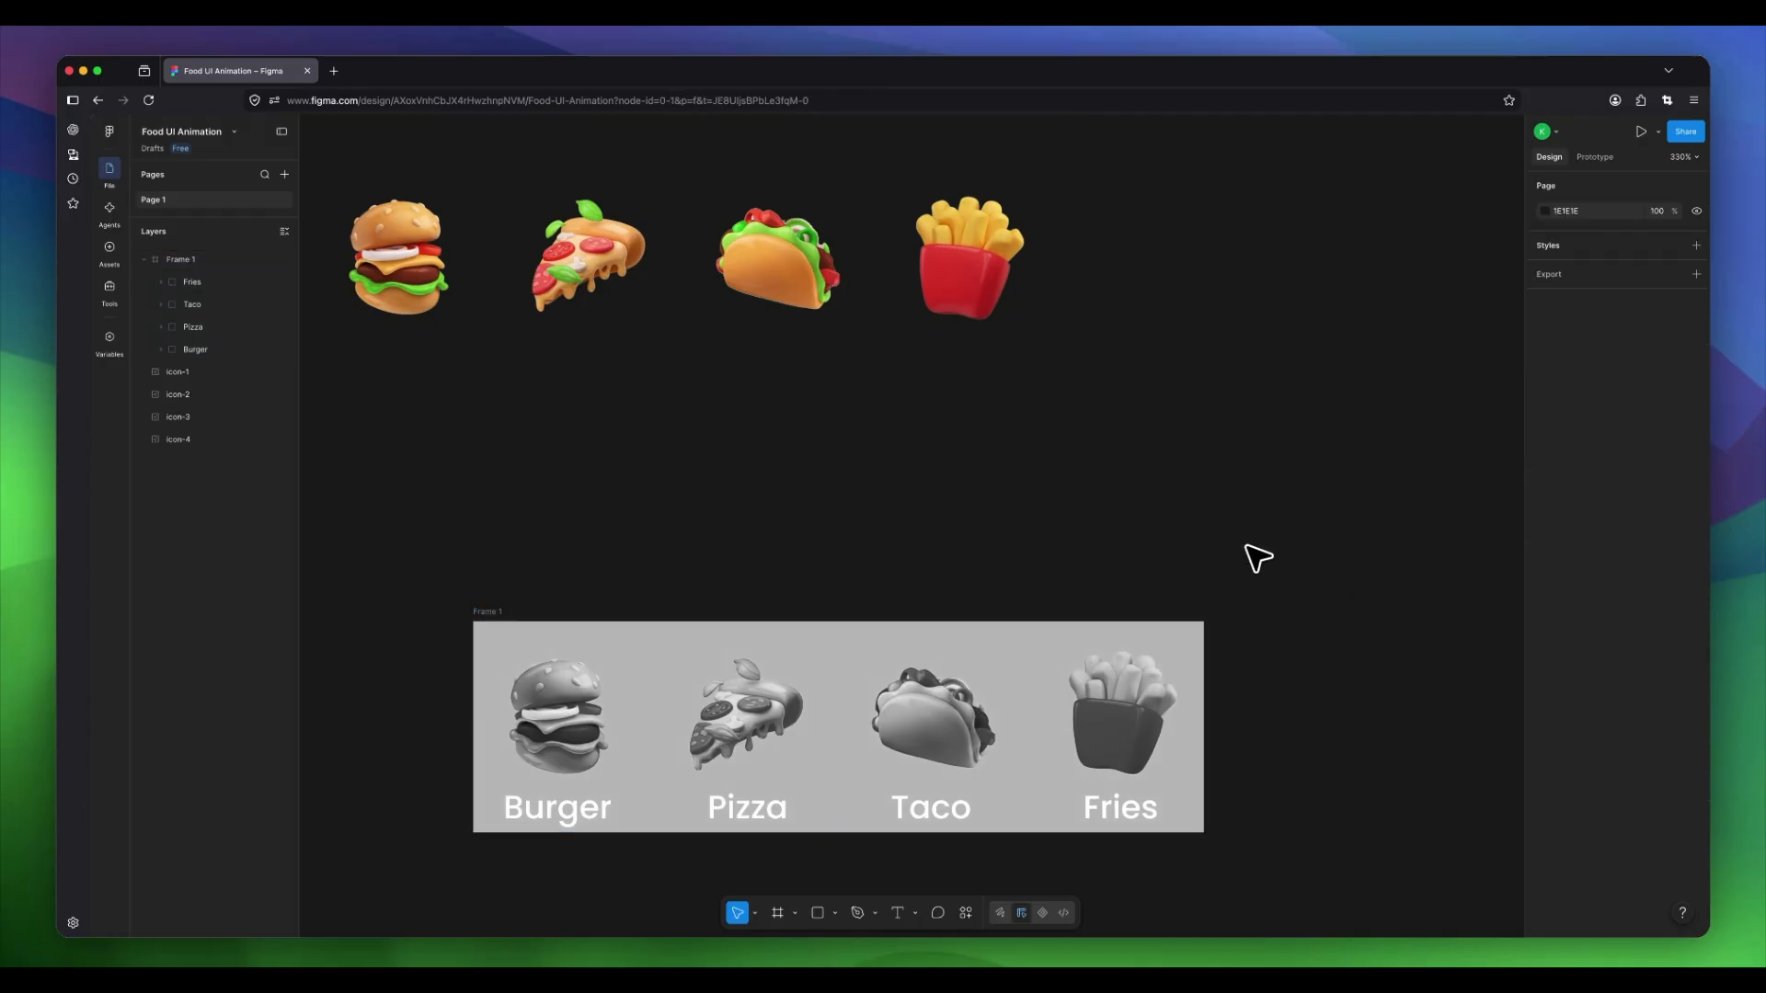
Set the fill color of the Burger label to 888888.
{"action": "scroll", "coordinate": [1195, 552], "scroll_direction": "down", "scroll_amount": 1}
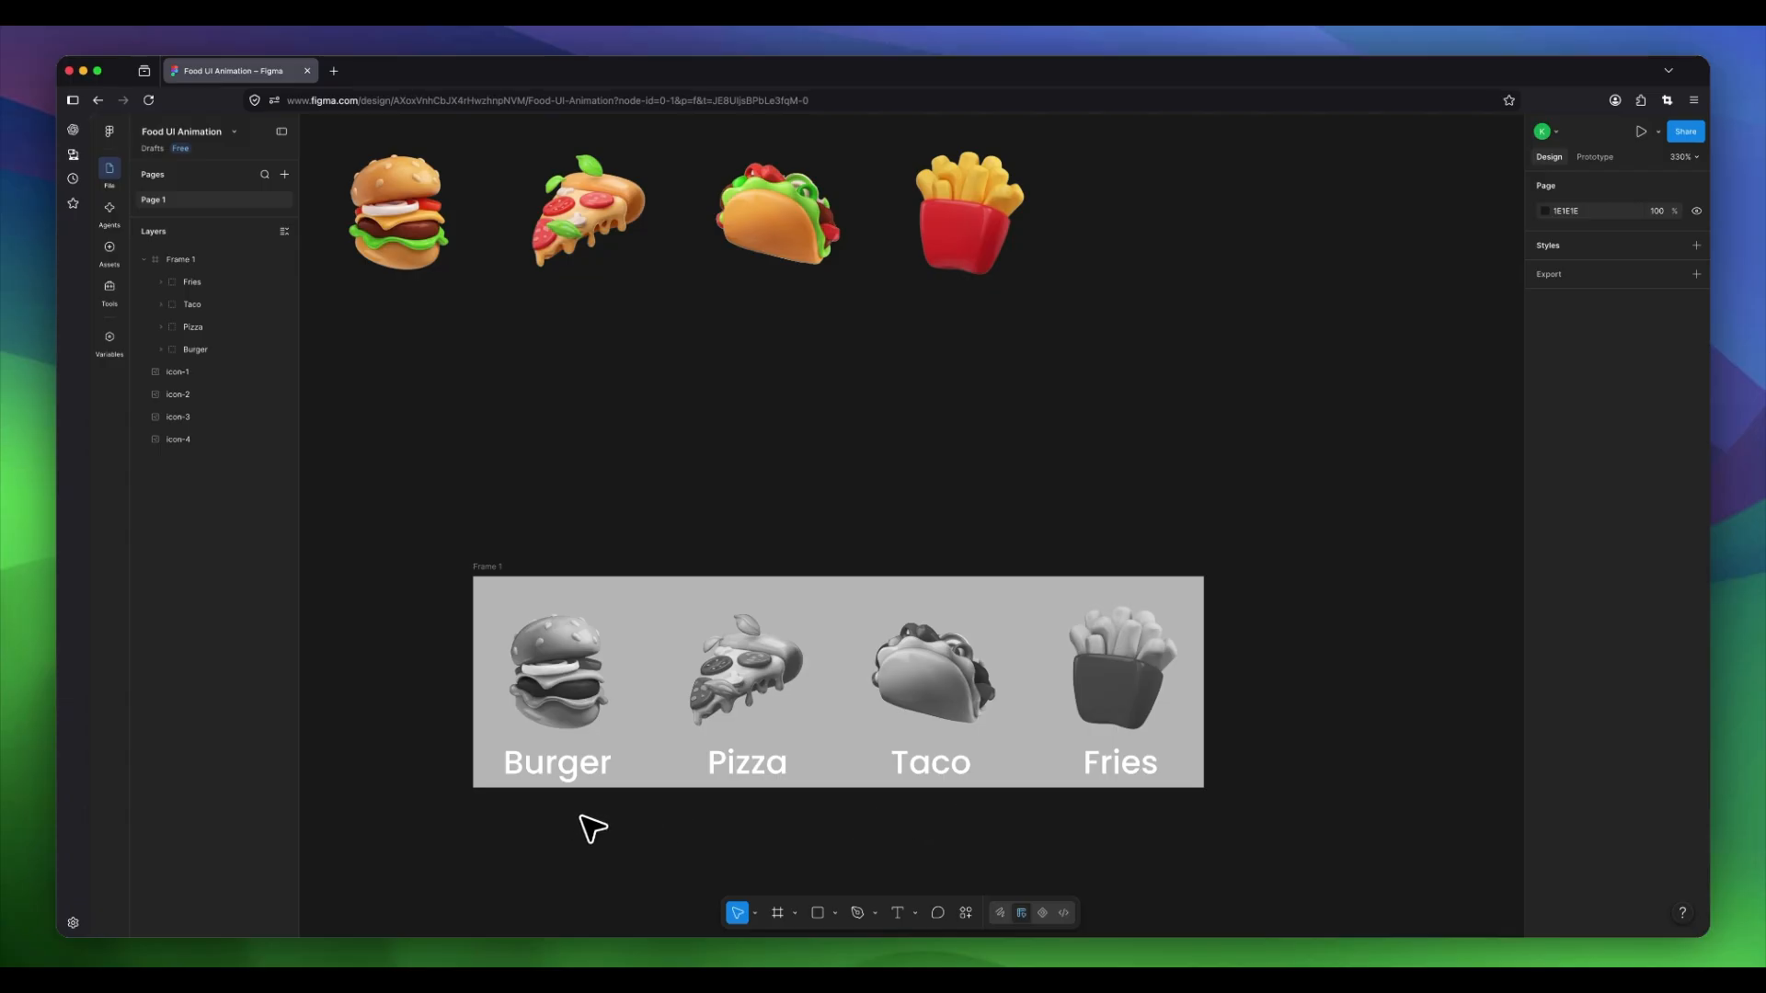
{"action": "left_click", "coordinate": [576, 771]}
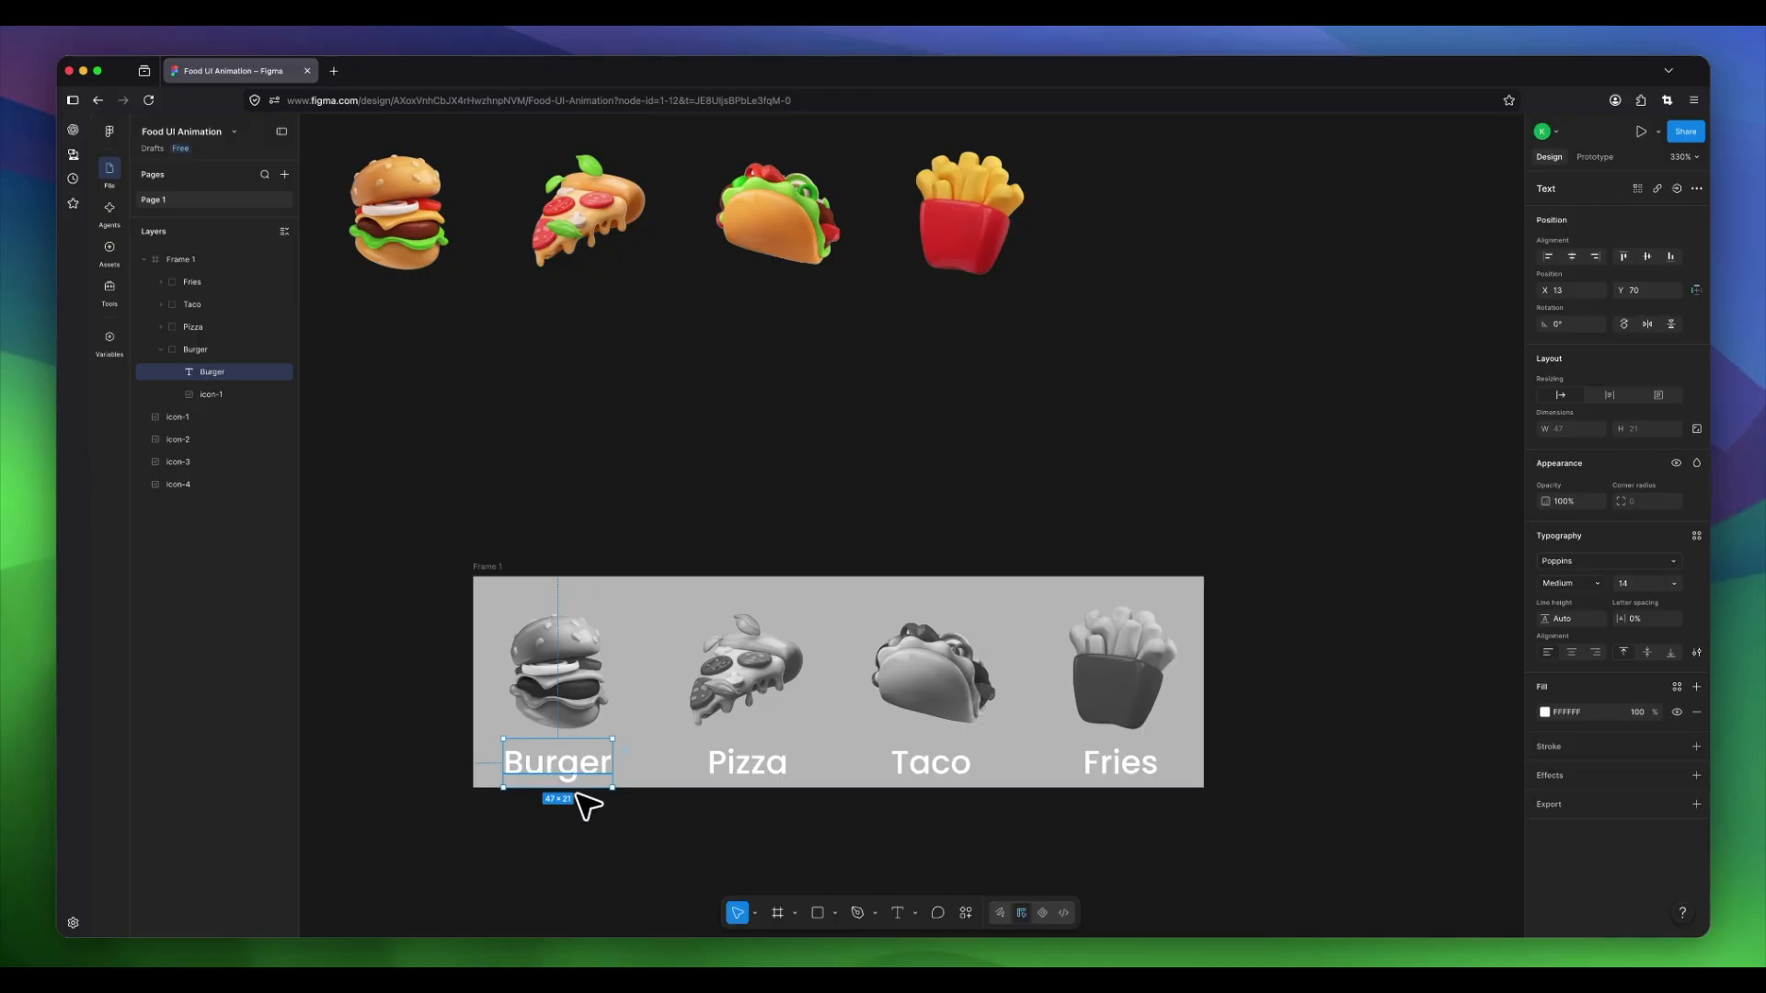
{"action": "left_click", "coordinate": [577, 795]}
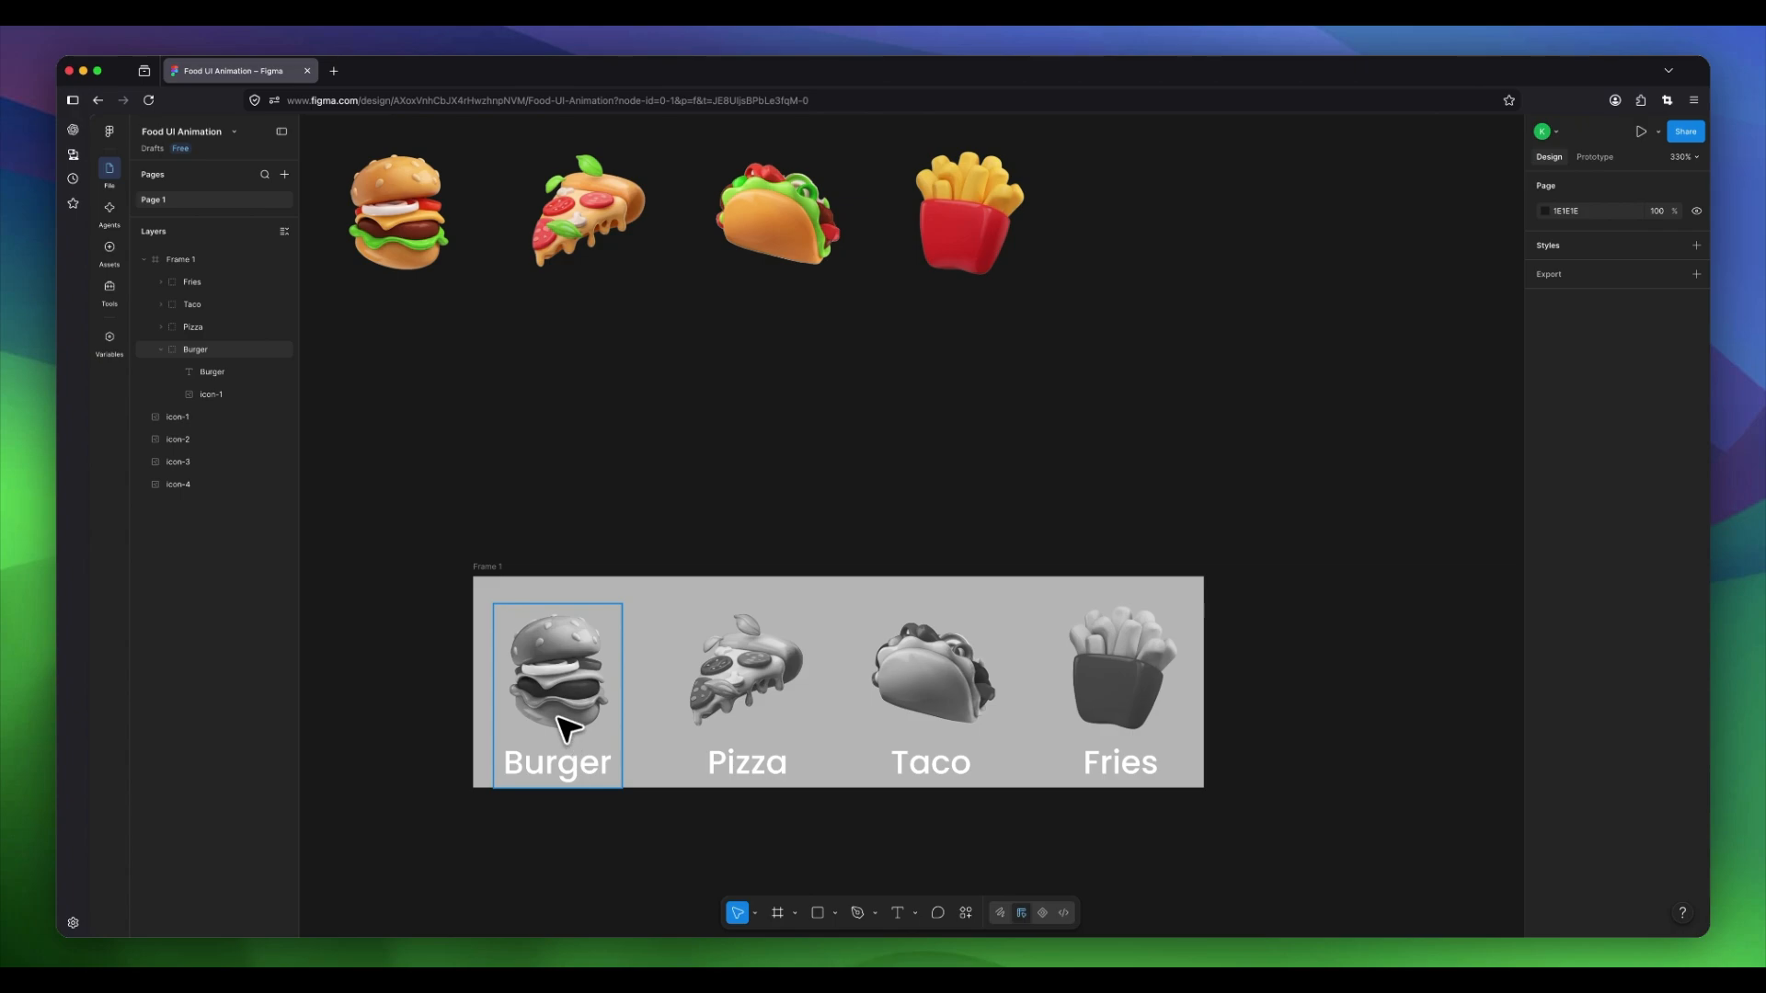
{"action": "left_click", "coordinate": [572, 777]}
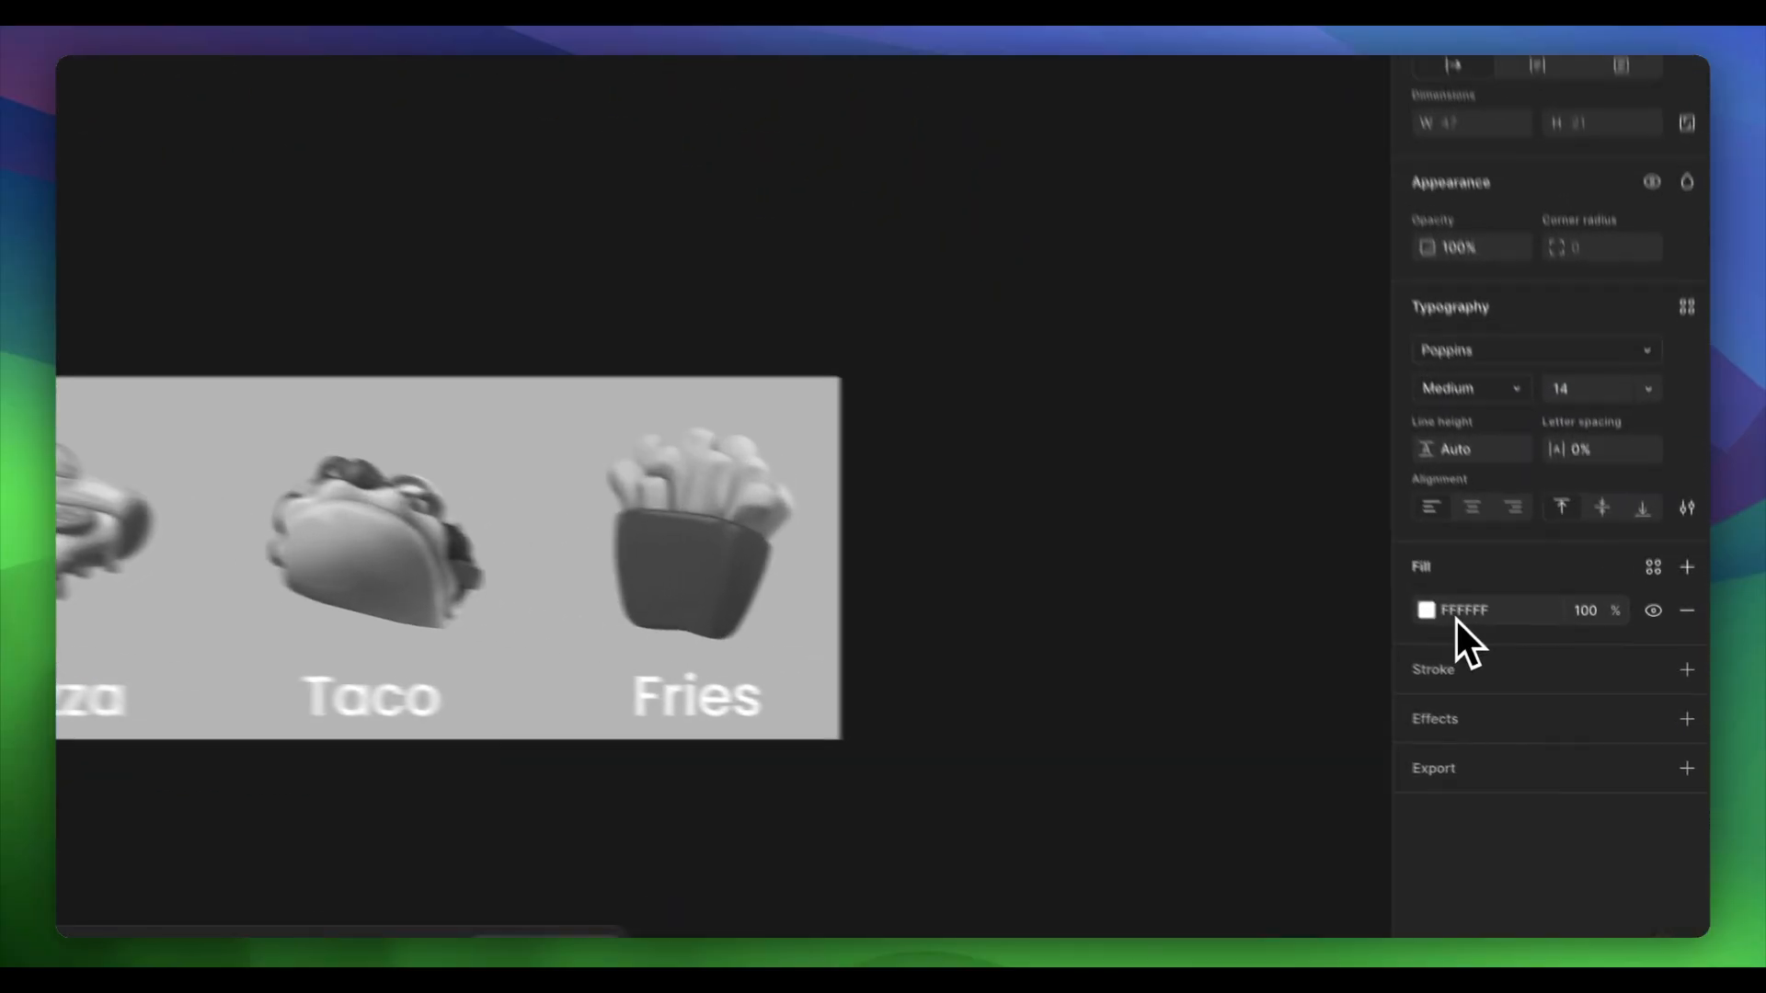
{"action": "left_click", "coordinate": [1592, 716]}
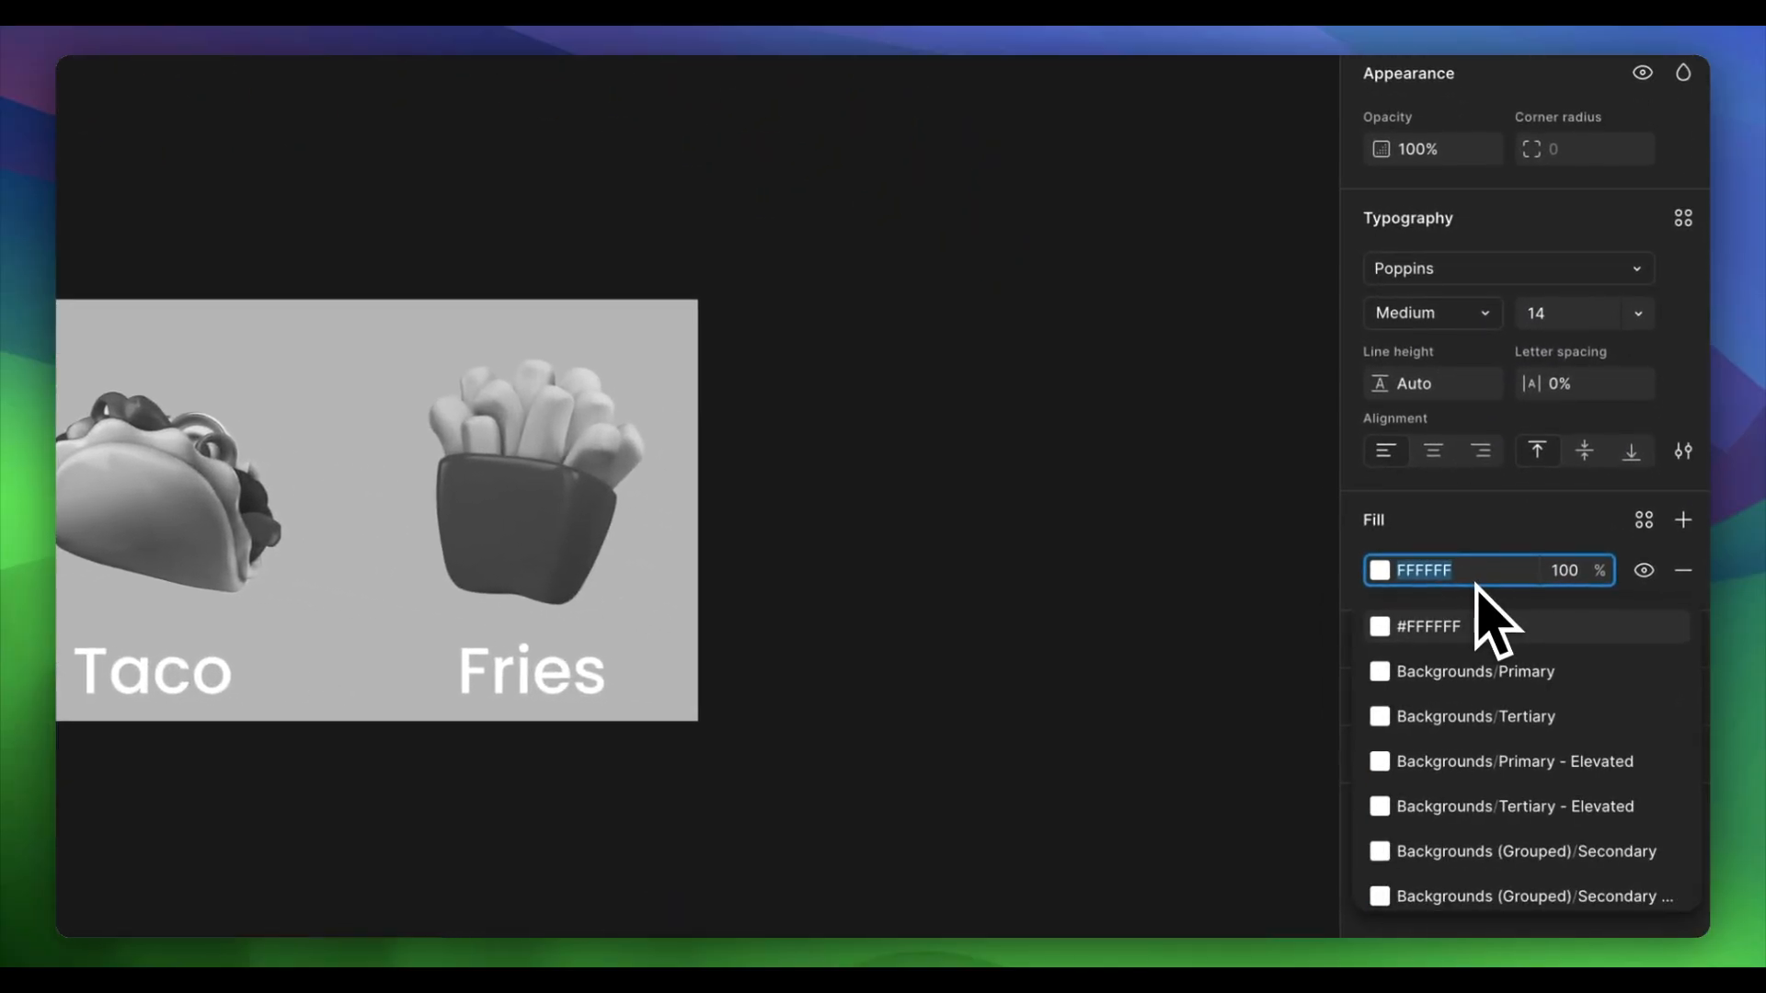
{"action": "type", "text": "888888"}
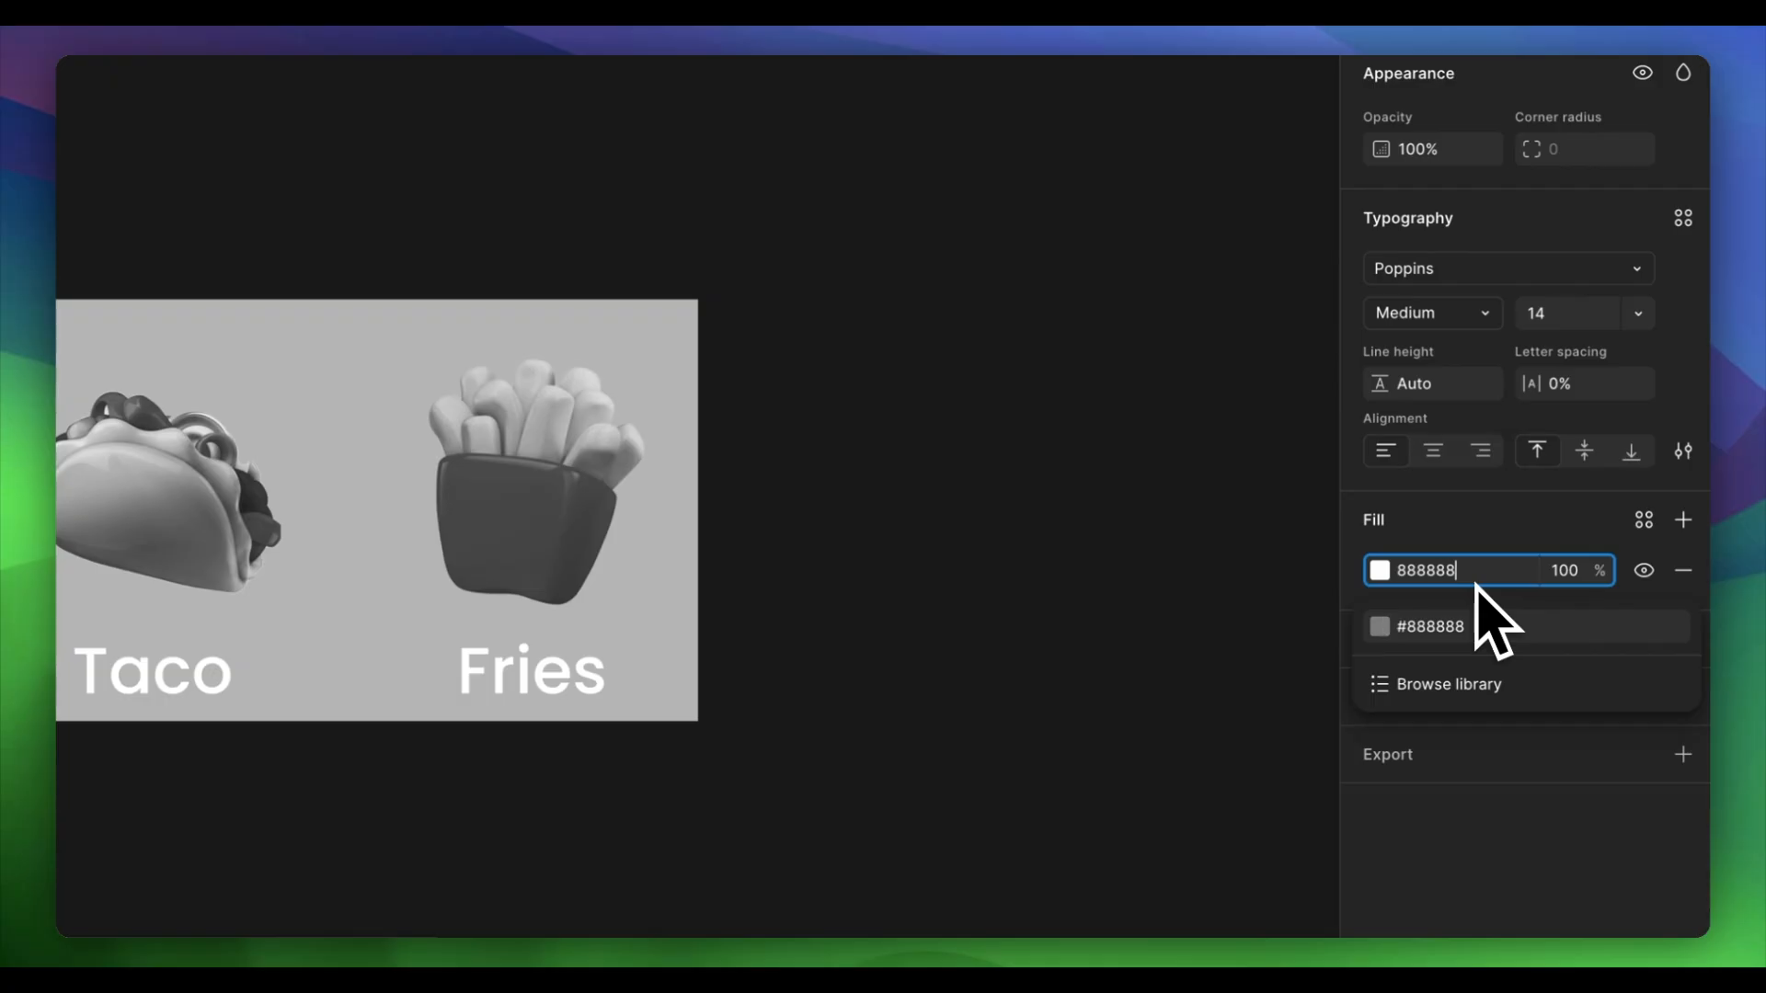
{"action": "key", "text": "Return"}
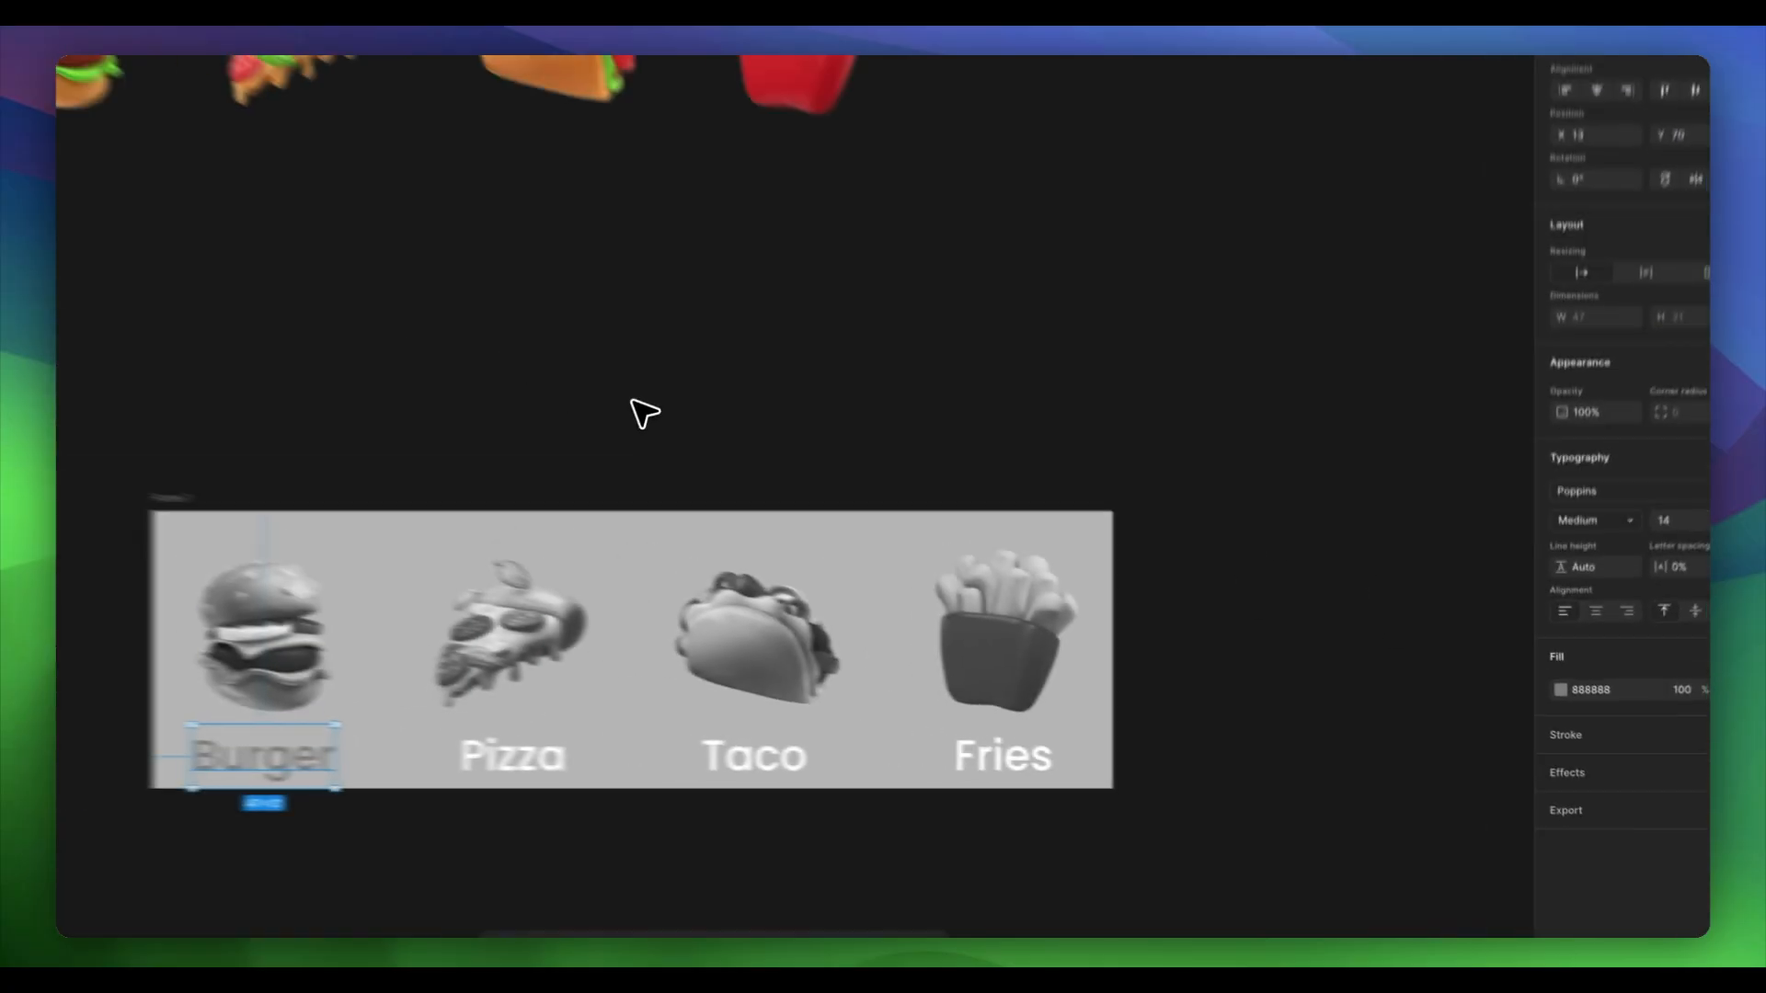
{"action": "left_click", "coordinate": [799, 471]}
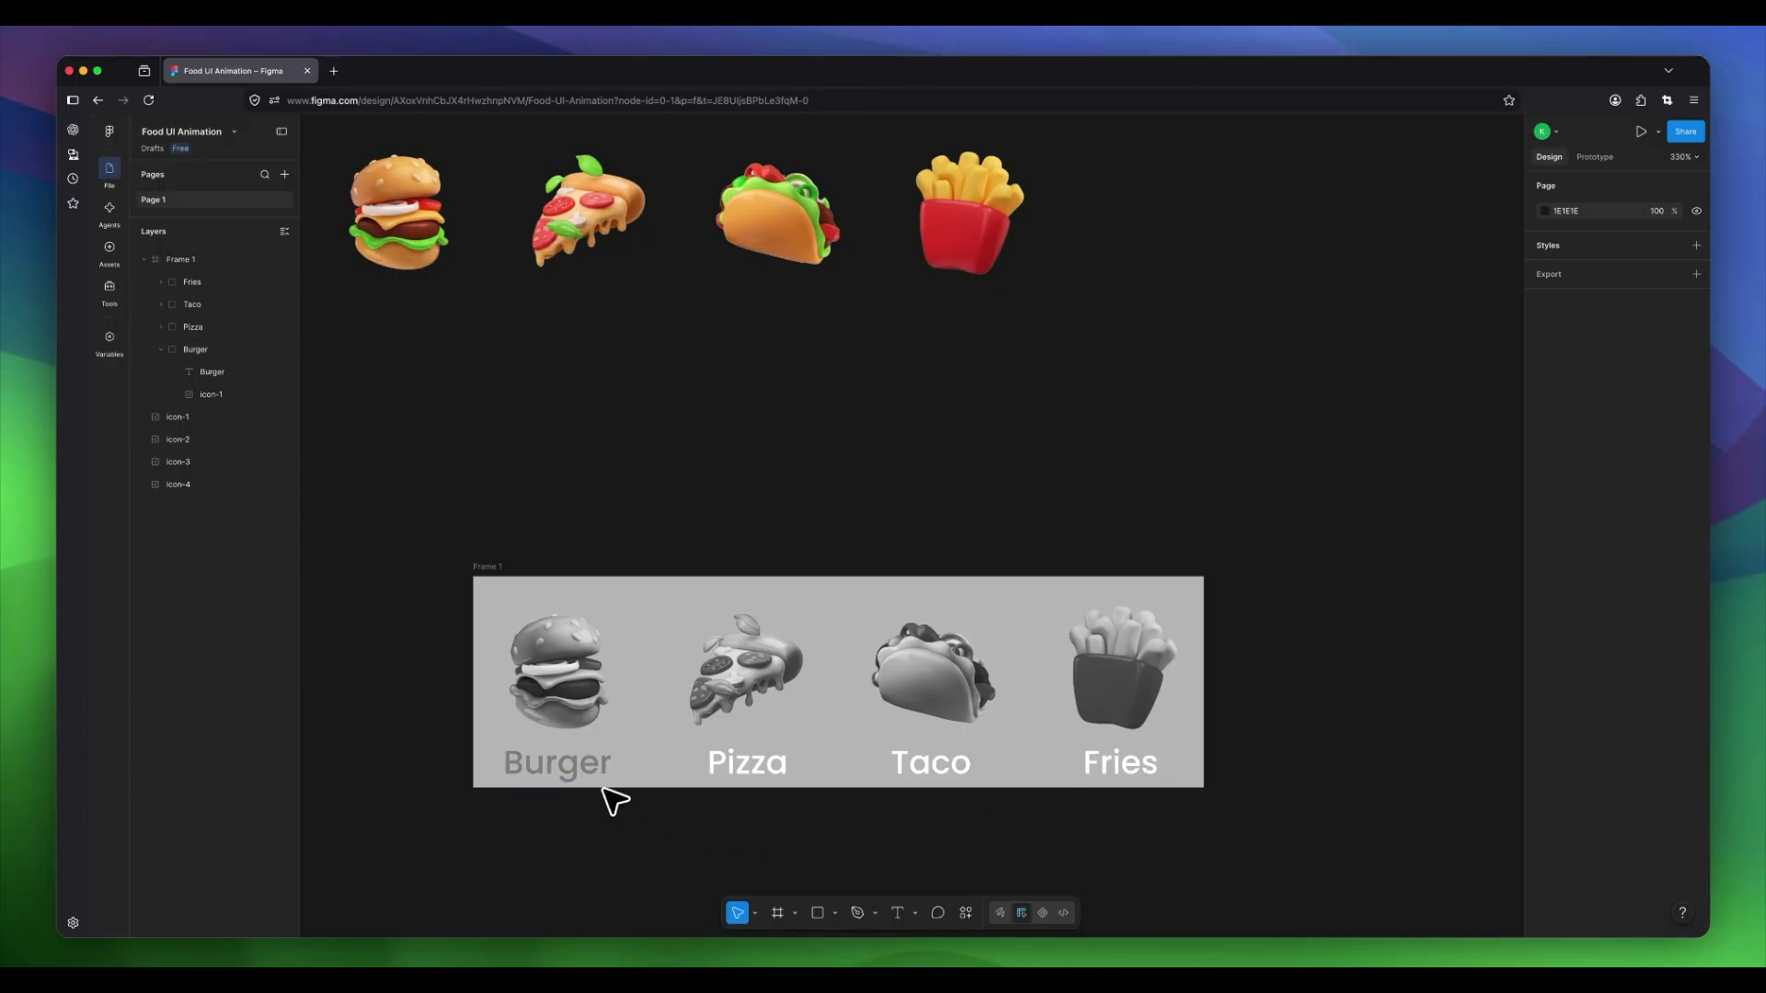
Copy the Burger label and paste its properties onto the Pizza label.
{"action": "left_click", "coordinate": [580, 774]}
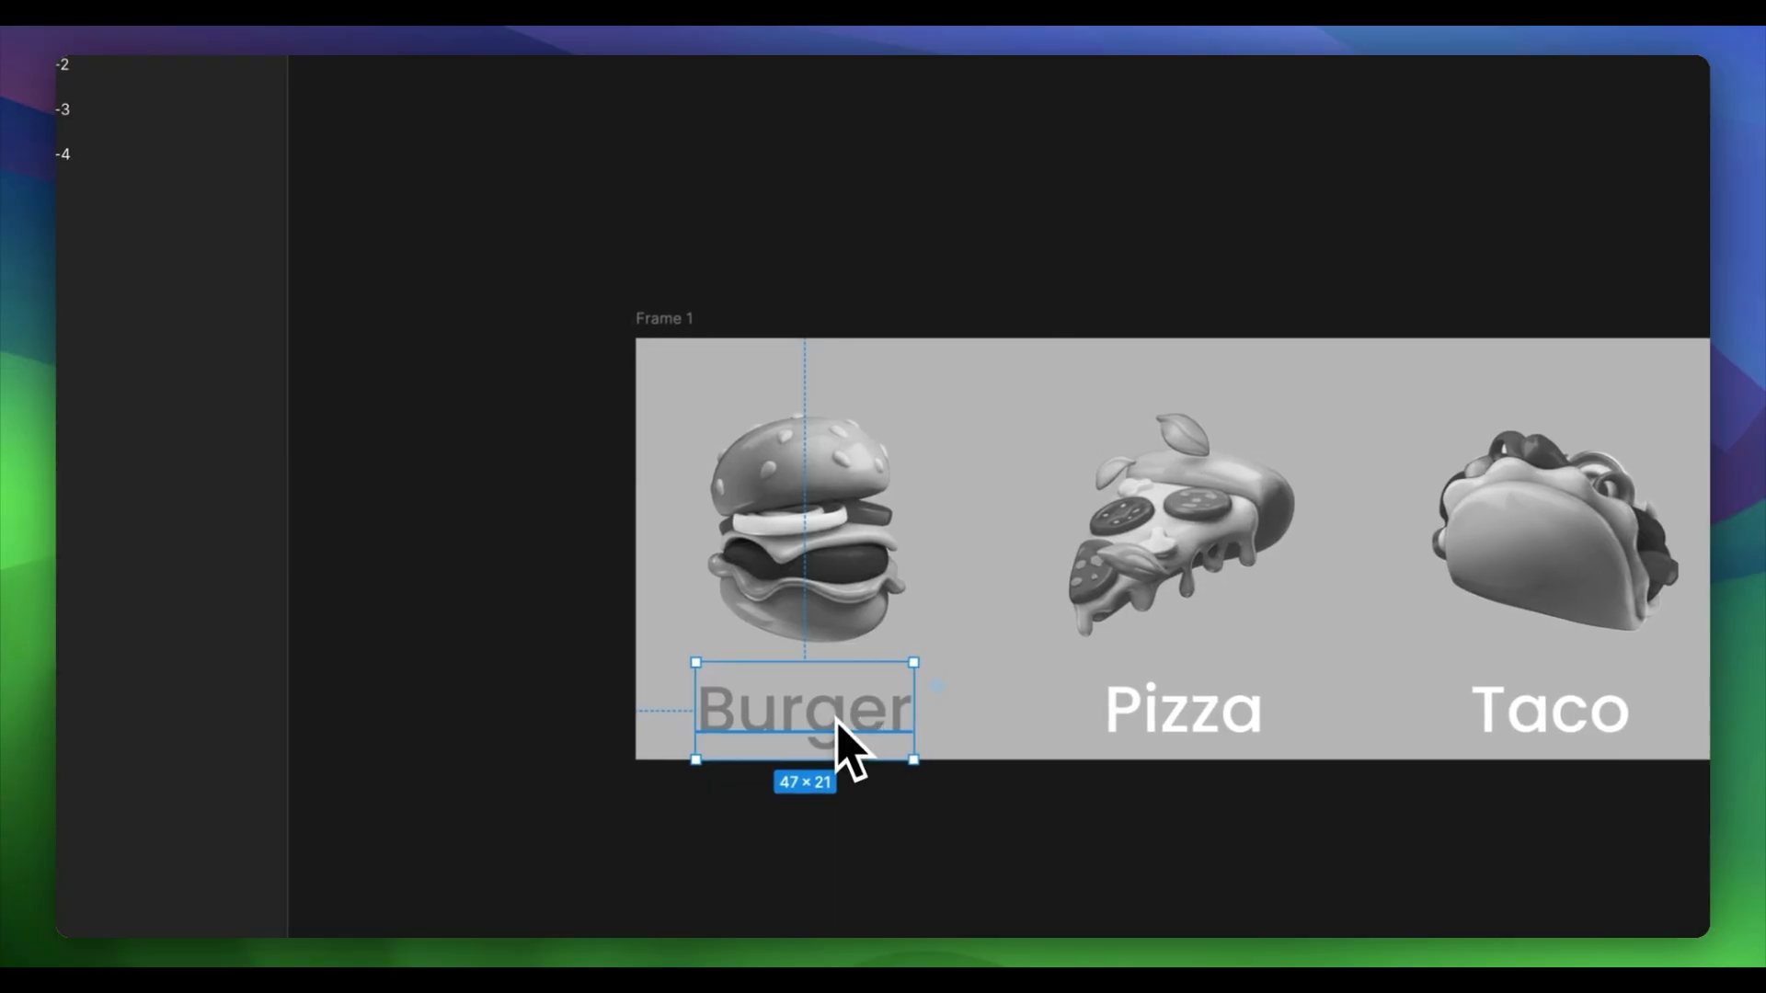
{"action": "right_click", "coordinate": [837, 723]}
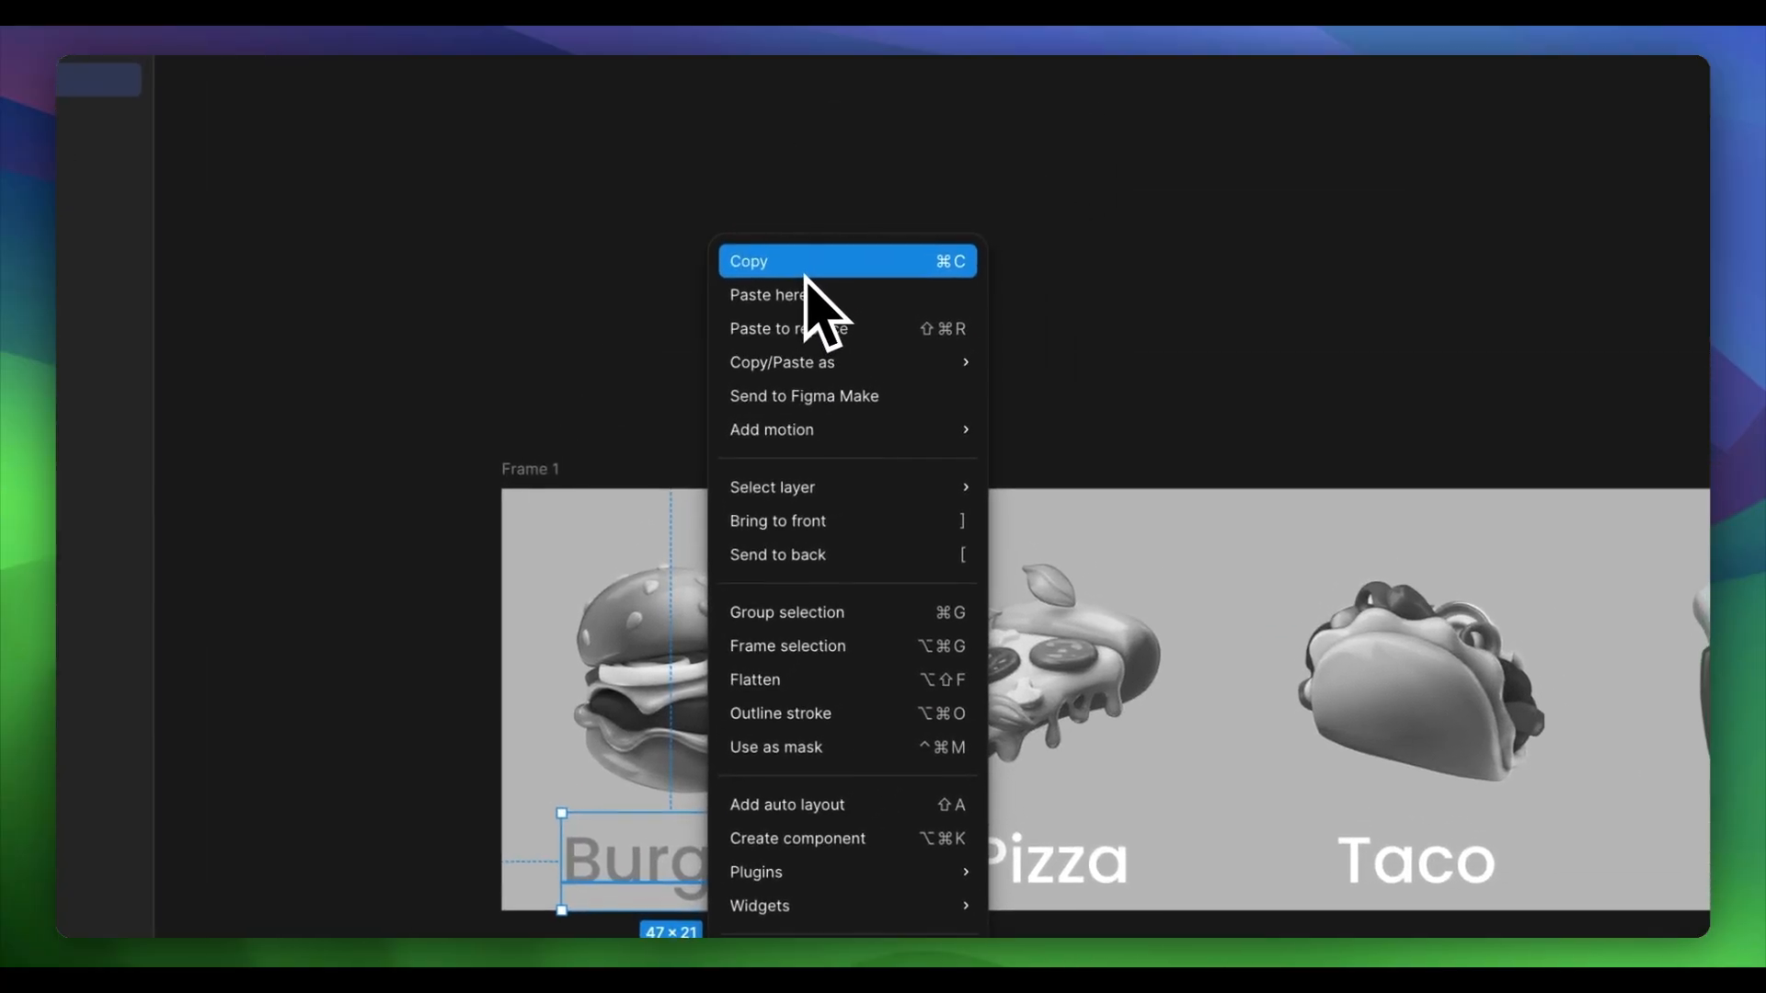
{"action": "left_click", "coordinate": [804, 276]}
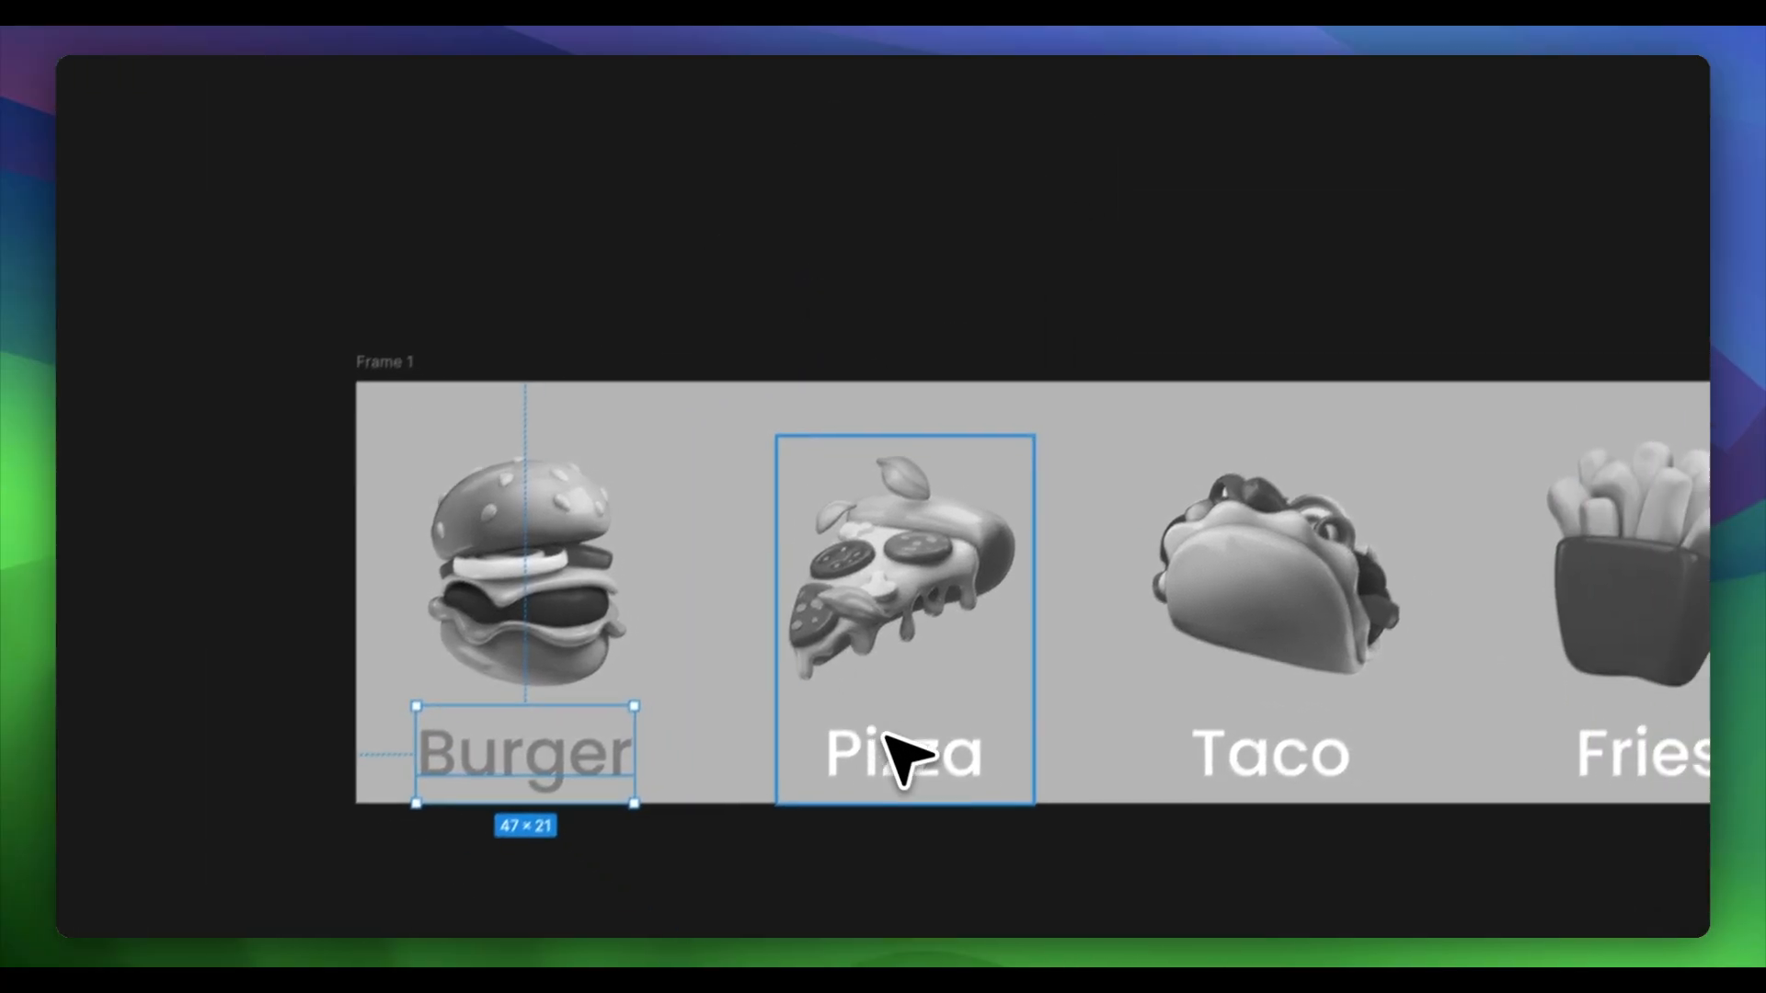
{"action": "double_click", "coordinate": [897, 756]}
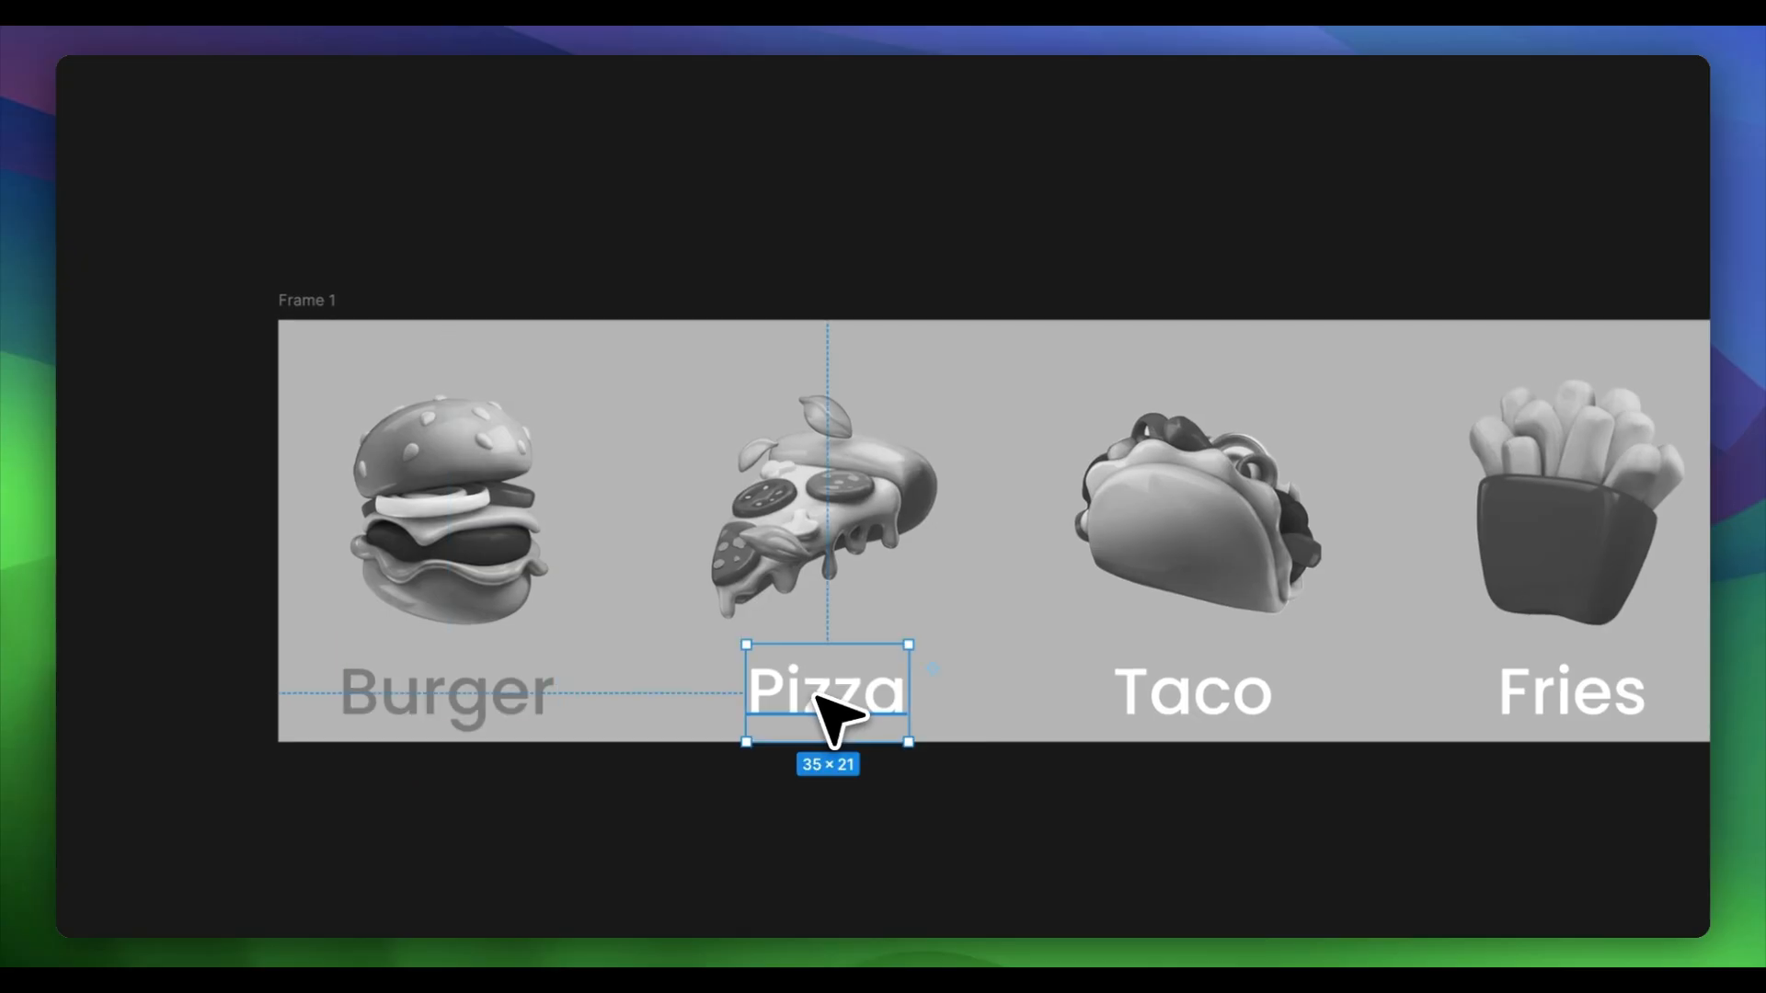
{"action": "right_click", "coordinate": [832, 715]}
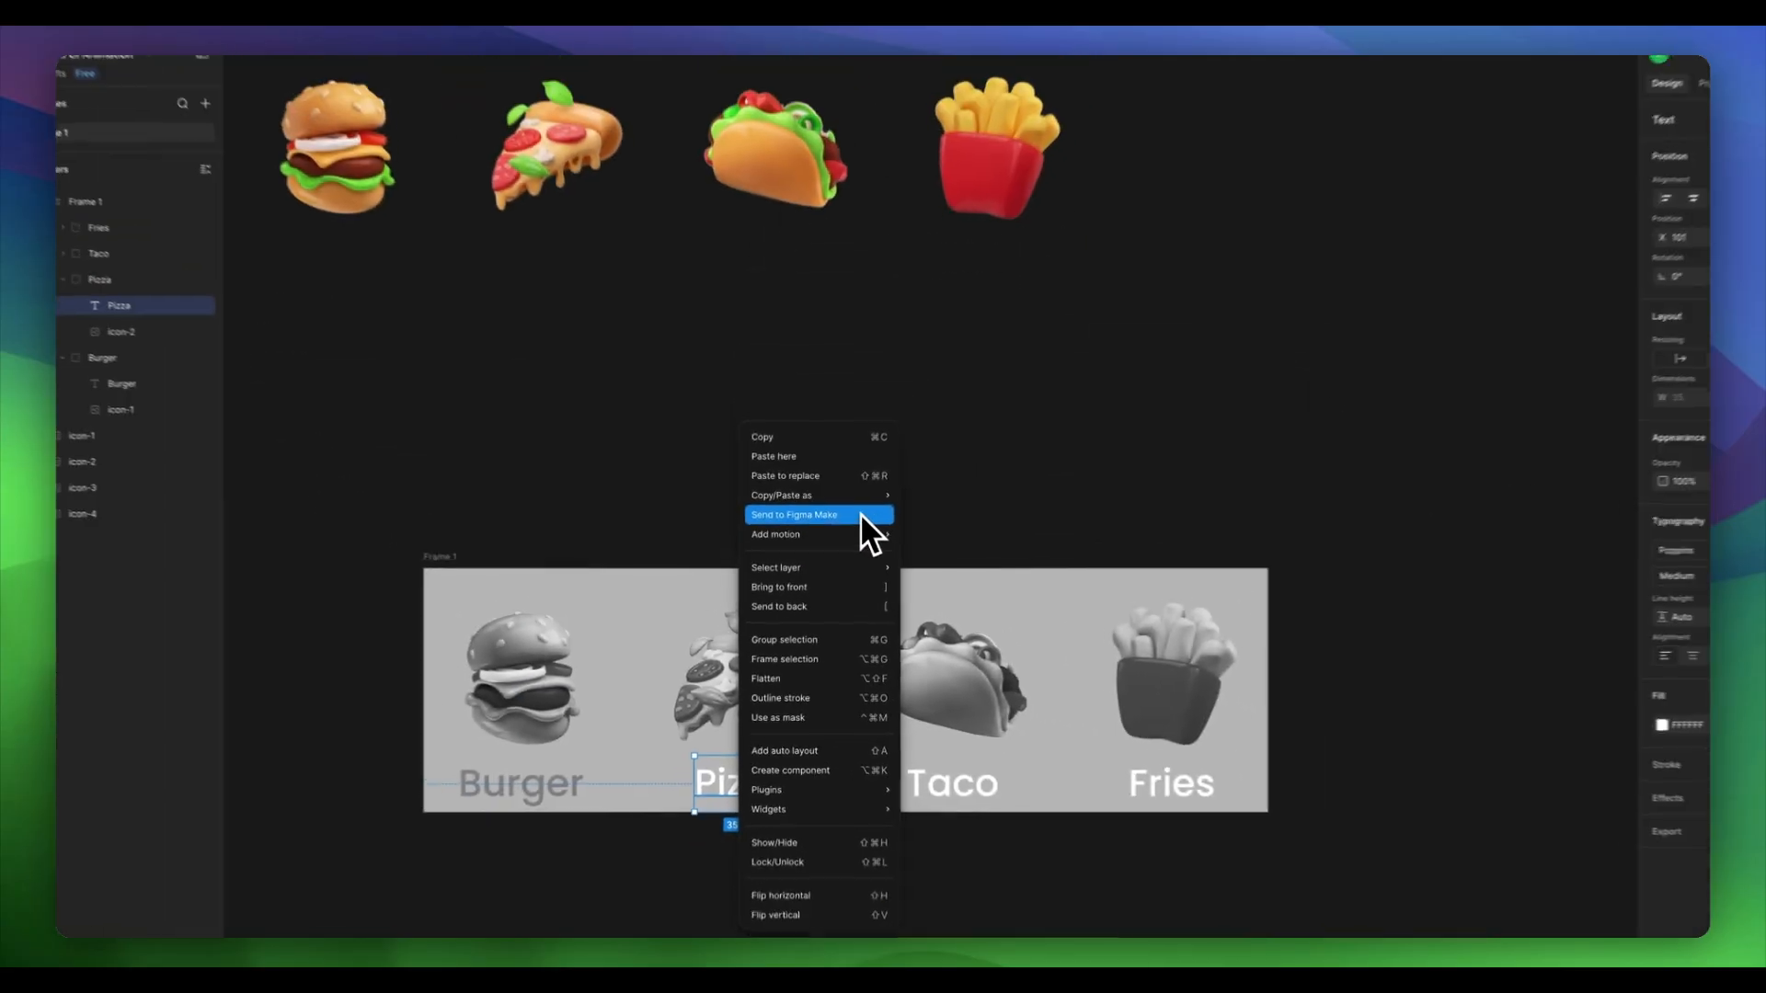
{"action": "mouse_move", "coordinate": [859, 496]}
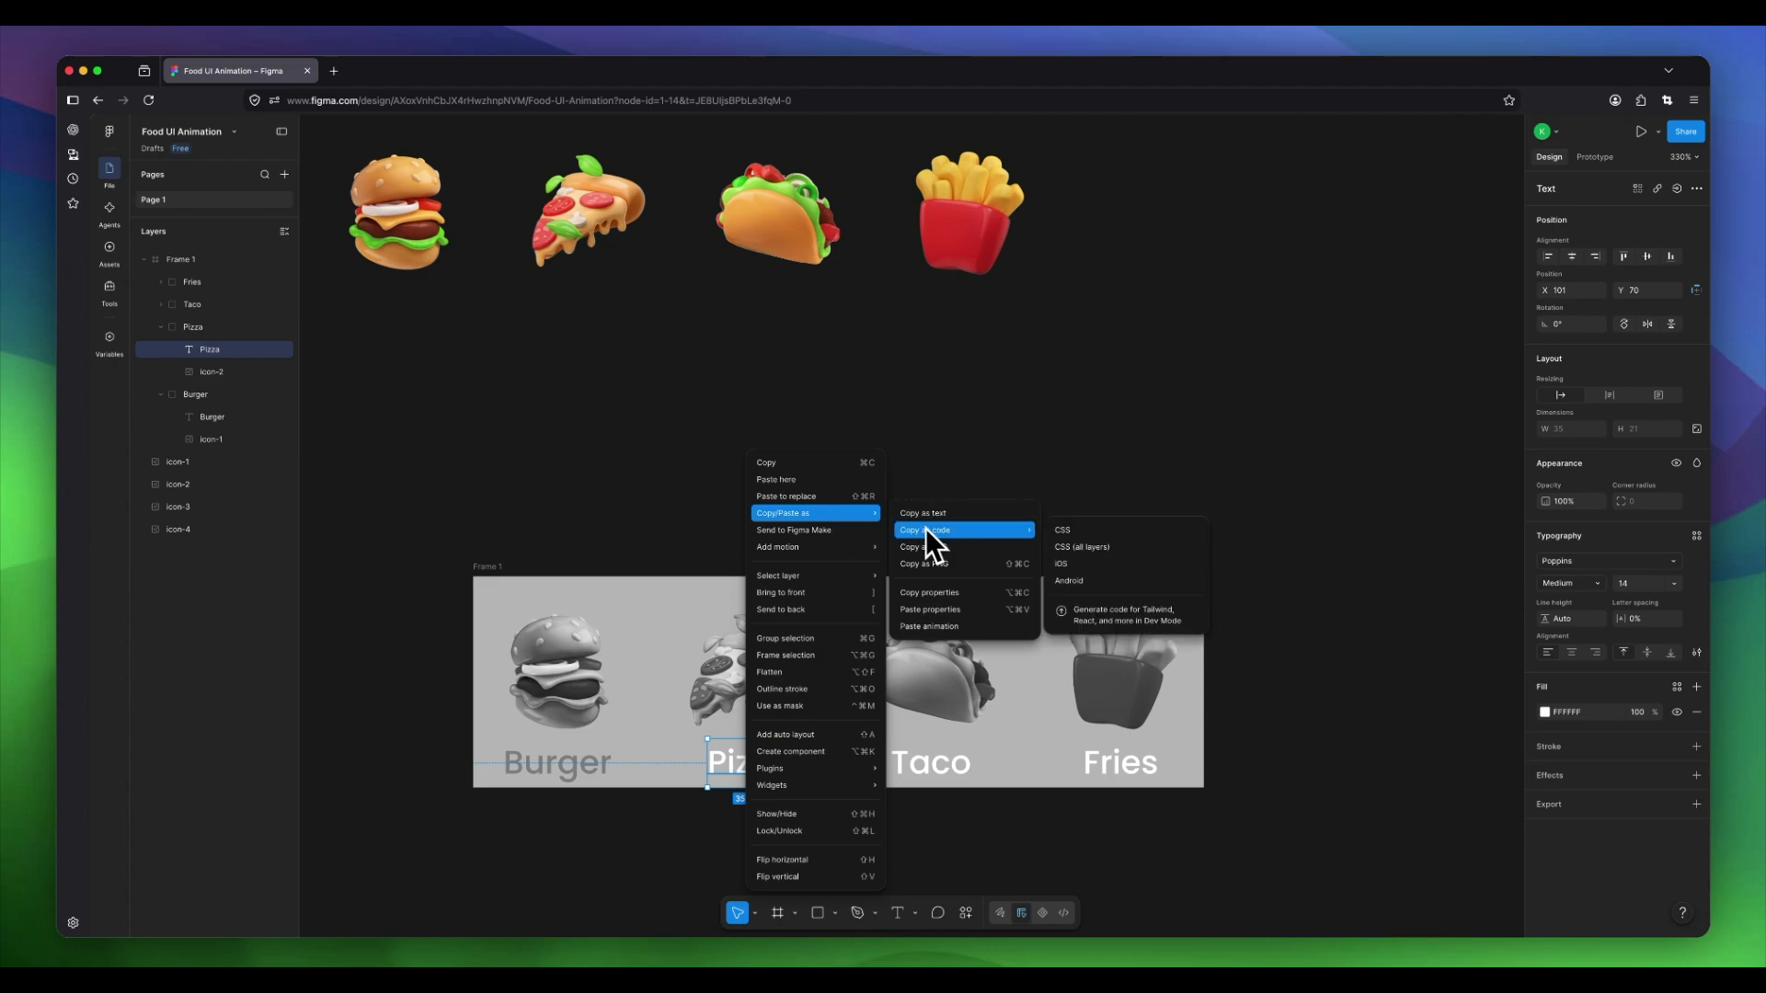
{"action": "left_click", "coordinate": [920, 611]}
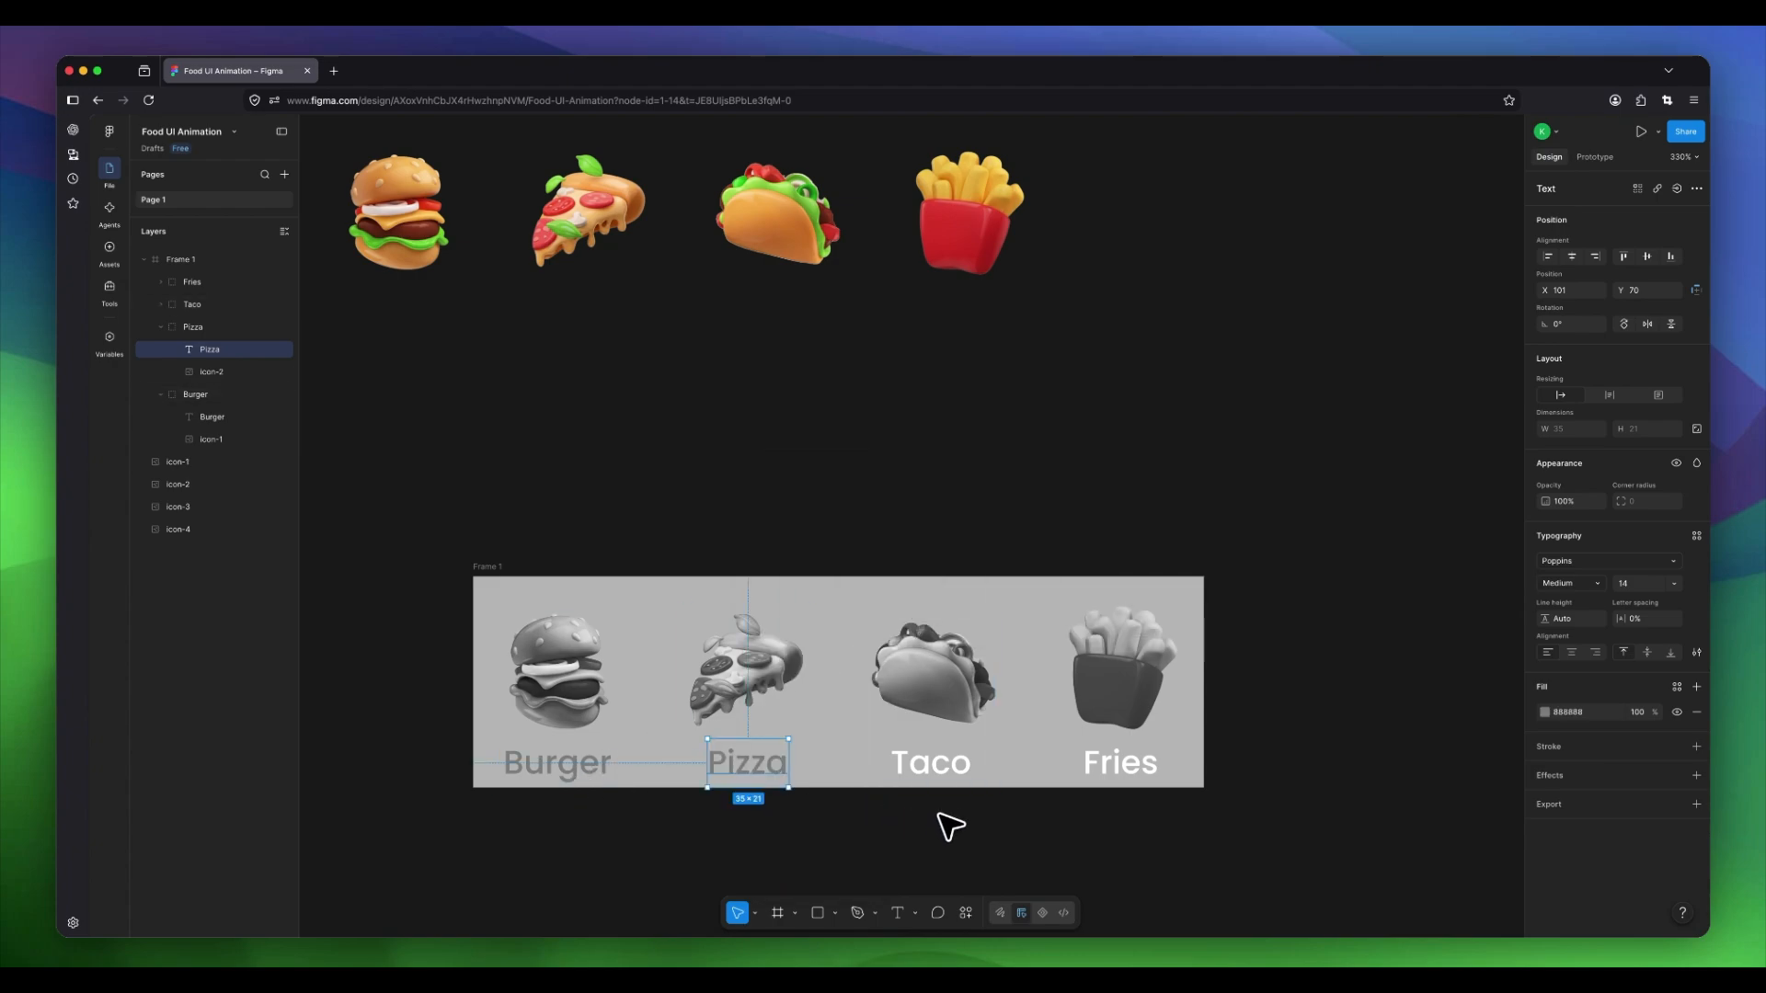
Paste the copied Burger label properties onto the Taco label.
{"action": "left_click", "coordinate": [932, 771]}
{"action": "right_click", "coordinate": [931, 770]}
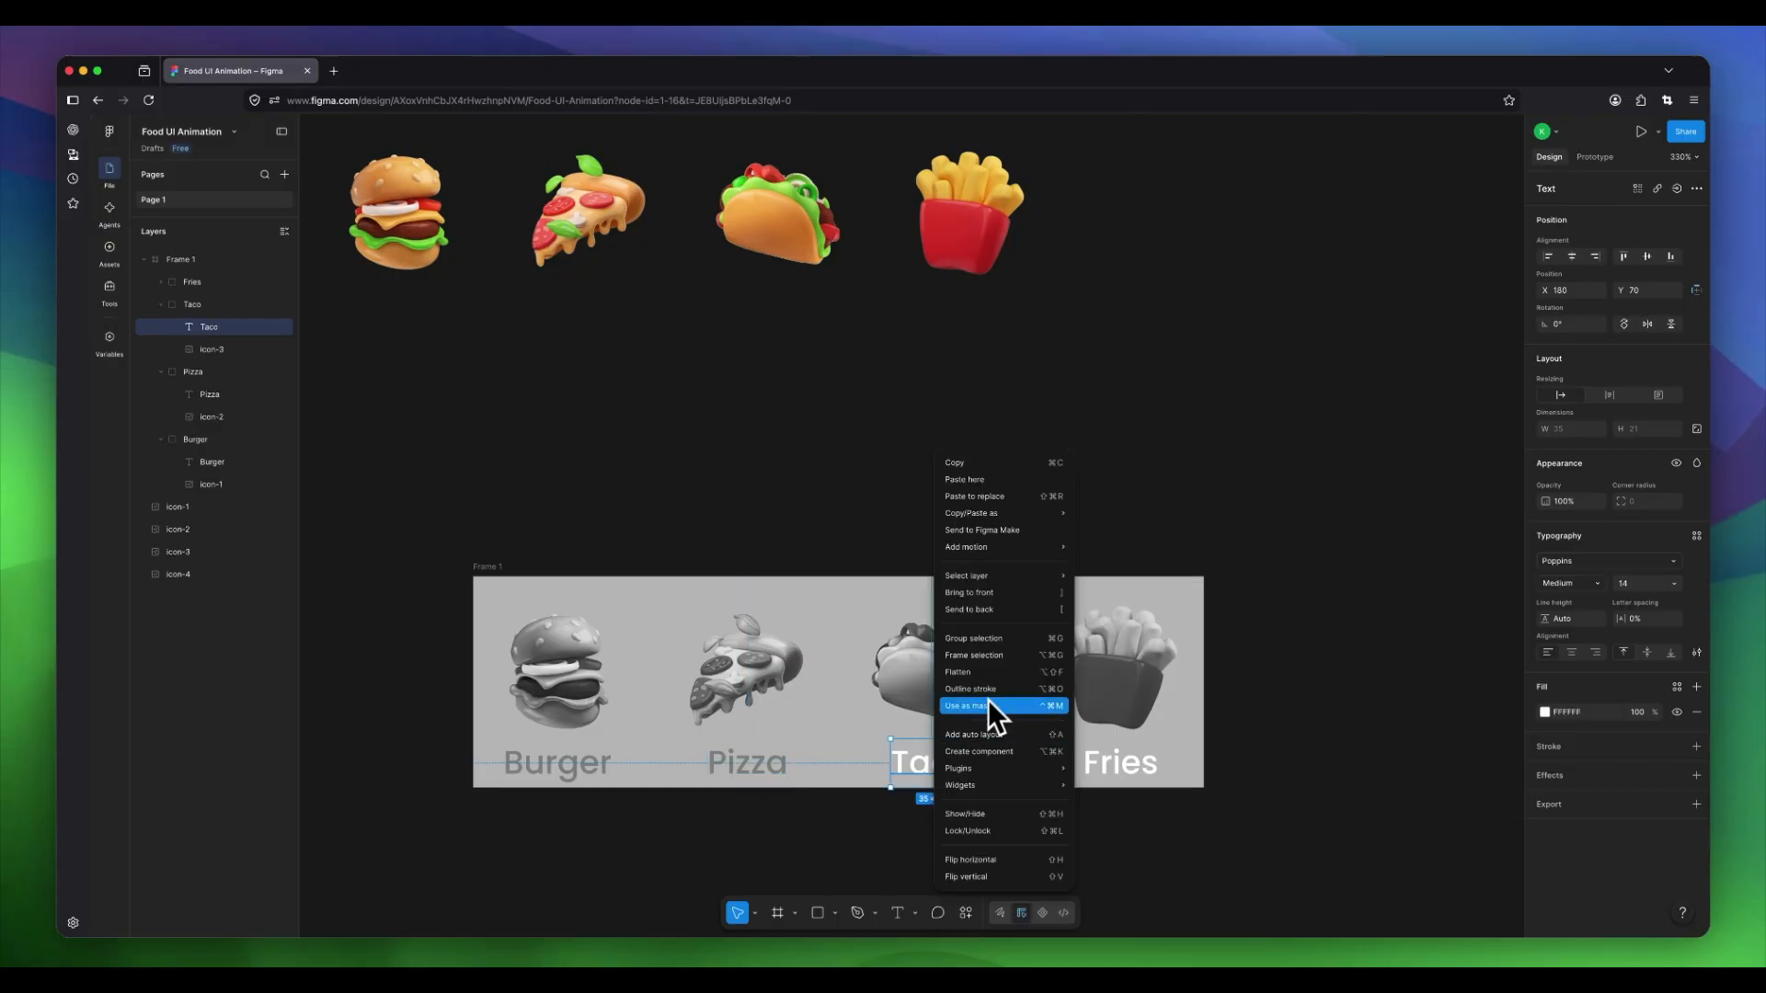
{"action": "mouse_move", "coordinate": [1034, 570]}
{"action": "mouse_move", "coordinate": [1037, 517]}
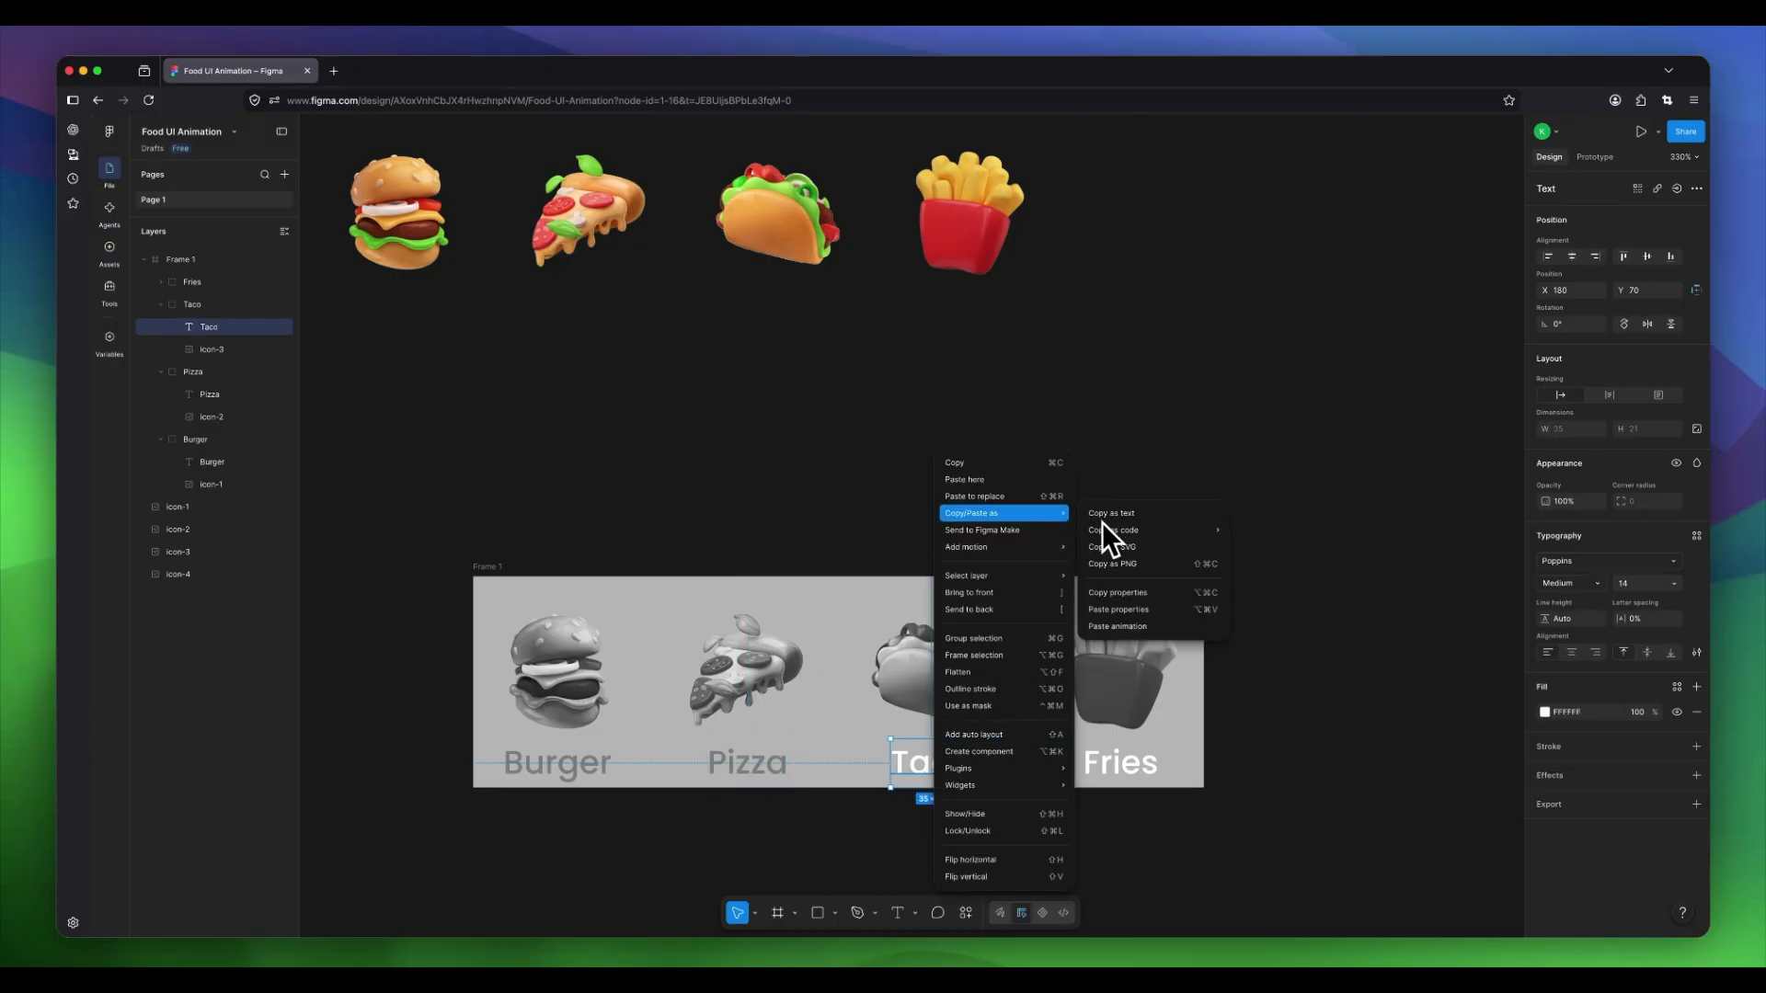
{"action": "left_click", "coordinate": [1111, 611]}
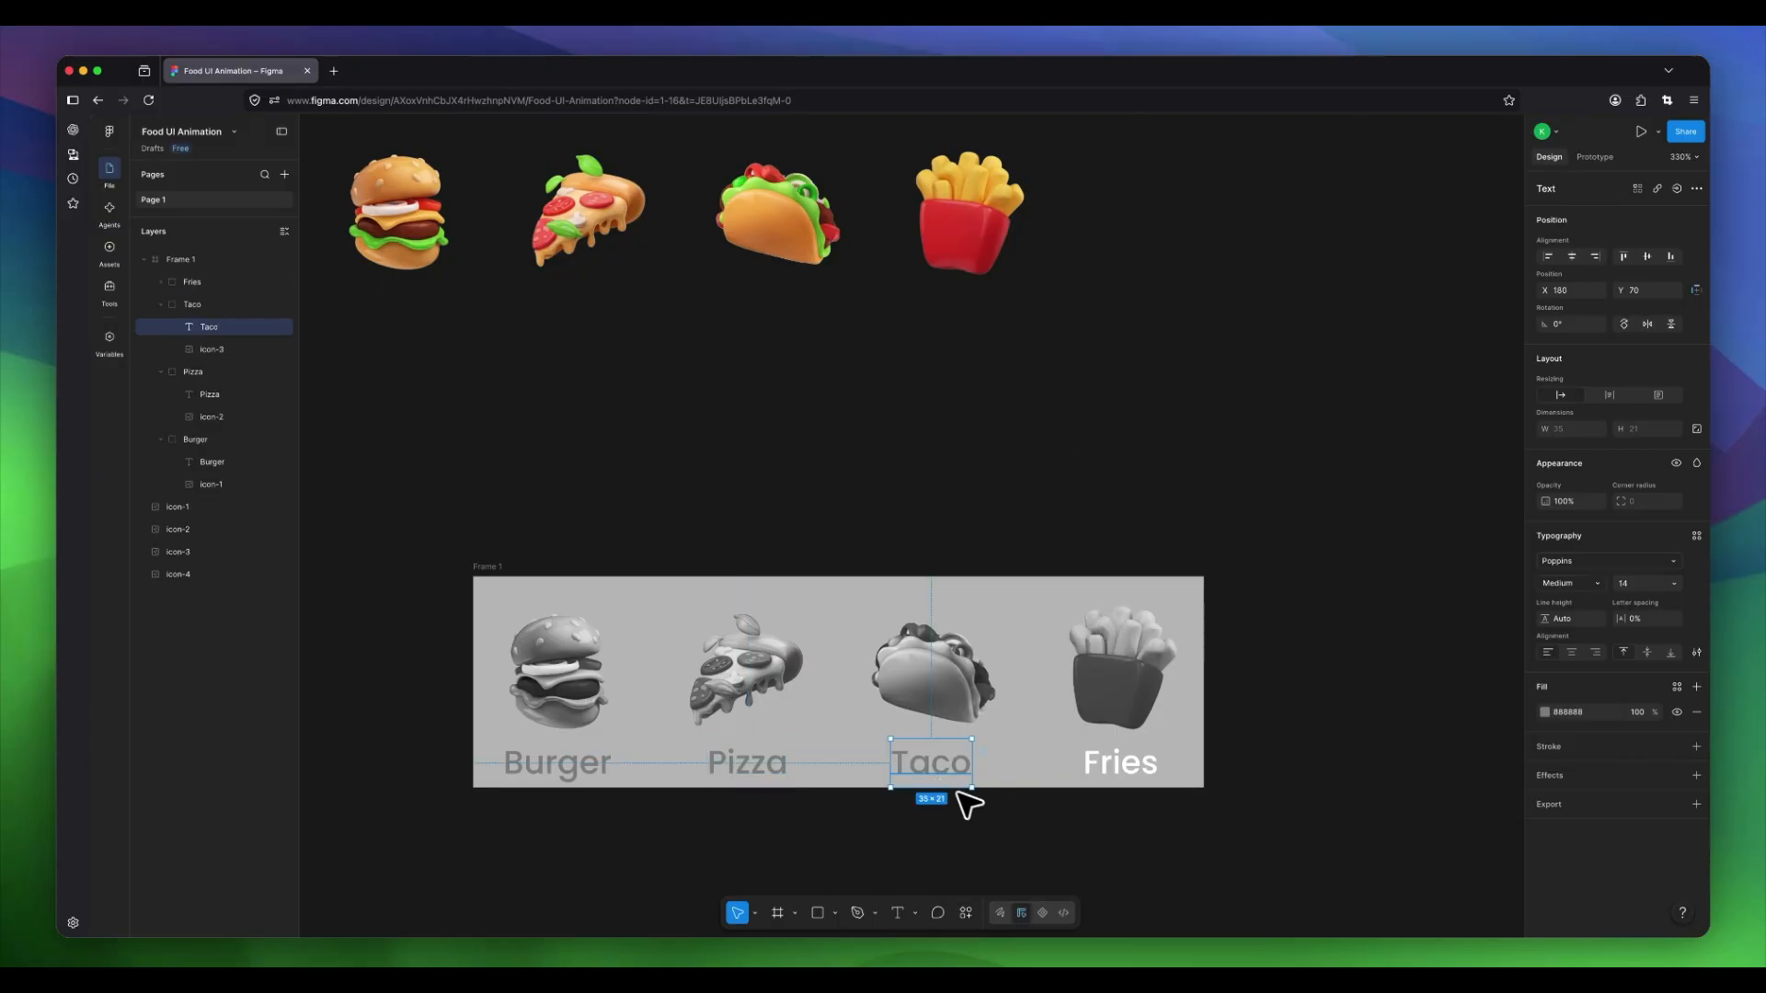
{"action": "left_click", "coordinate": [1074, 849]}
Paste the copied Burger label properties onto the Fries label.
{"action": "left_click", "coordinate": [1122, 772]}
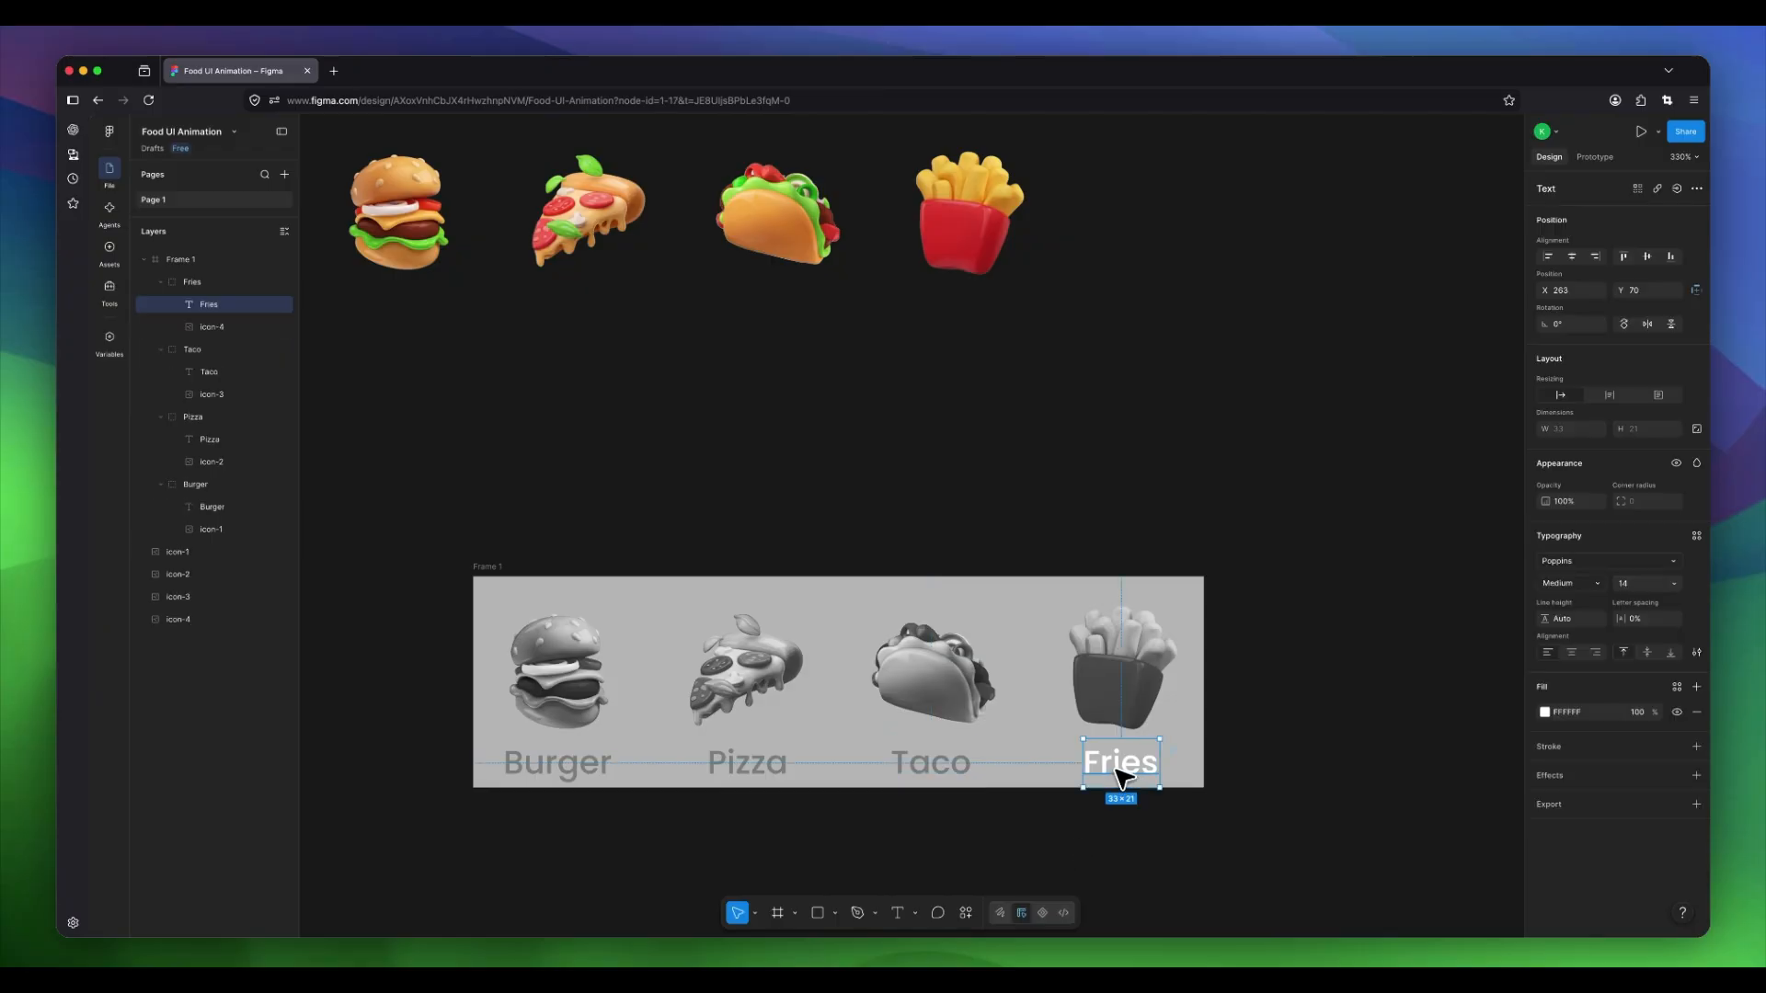
{"action": "right_click", "coordinate": [1124, 771]}
{"action": "mouse_move", "coordinate": [1242, 515]}
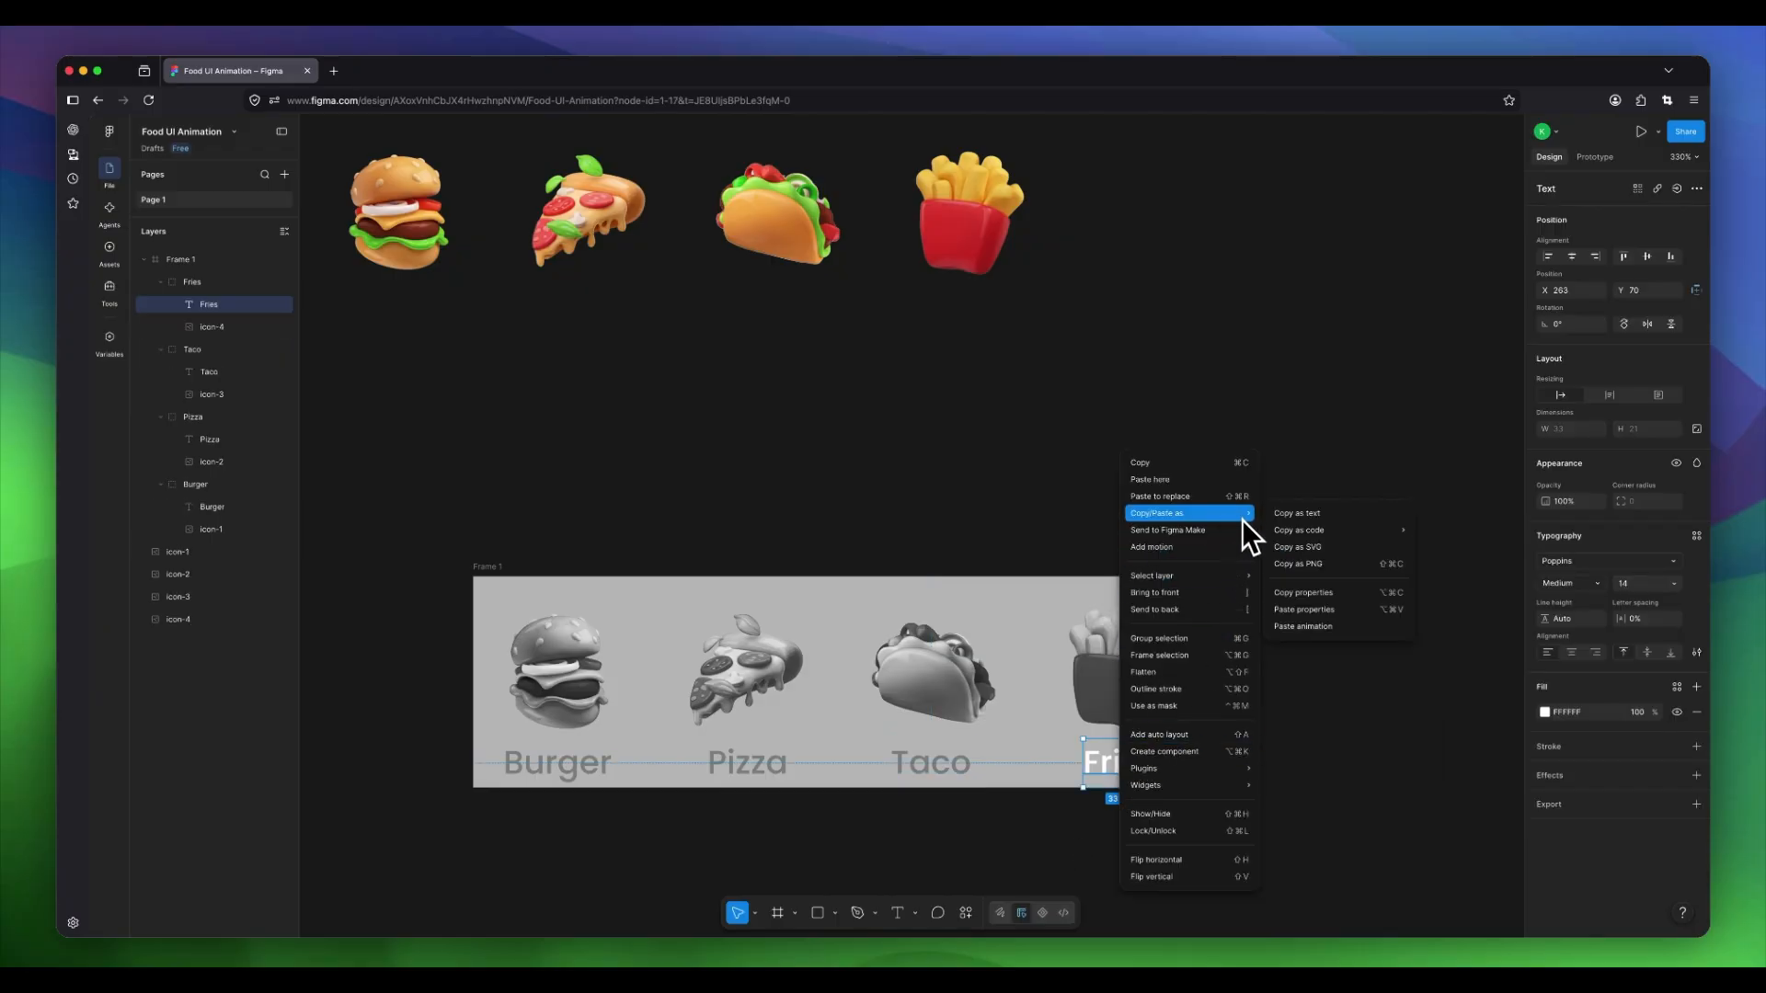
{"action": "left_click", "coordinate": [1288, 605]}
{"action": "left_click", "coordinate": [1188, 867]}
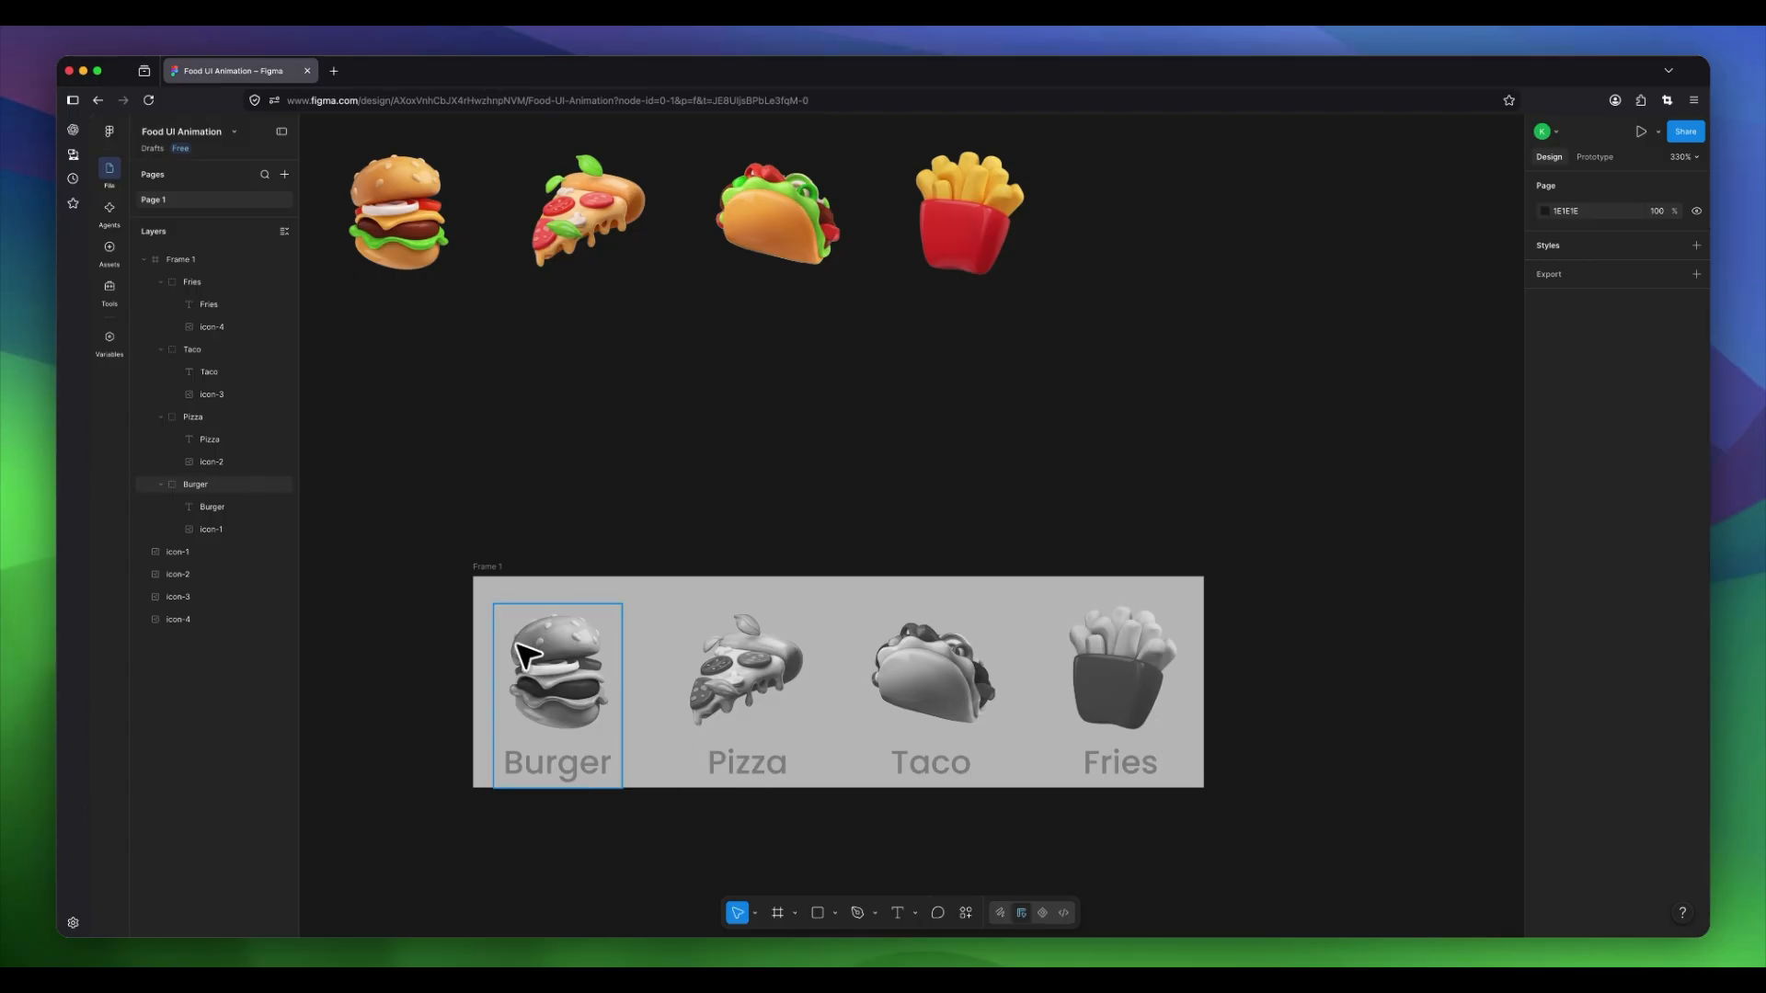
Move the four labelled food groups up until vertically centred in the frame, and combine them into one group.
{"action": "left_click_drag", "start_coordinate": [494, 605], "coordinate": [685, 669]}
{"action": "left_click_drag", "start_coordinate": [1038, 759], "coordinate": [1171, 777]}
{"action": "left_click_drag", "start_coordinate": [1147, 713], "coordinate": [1143, 698]}
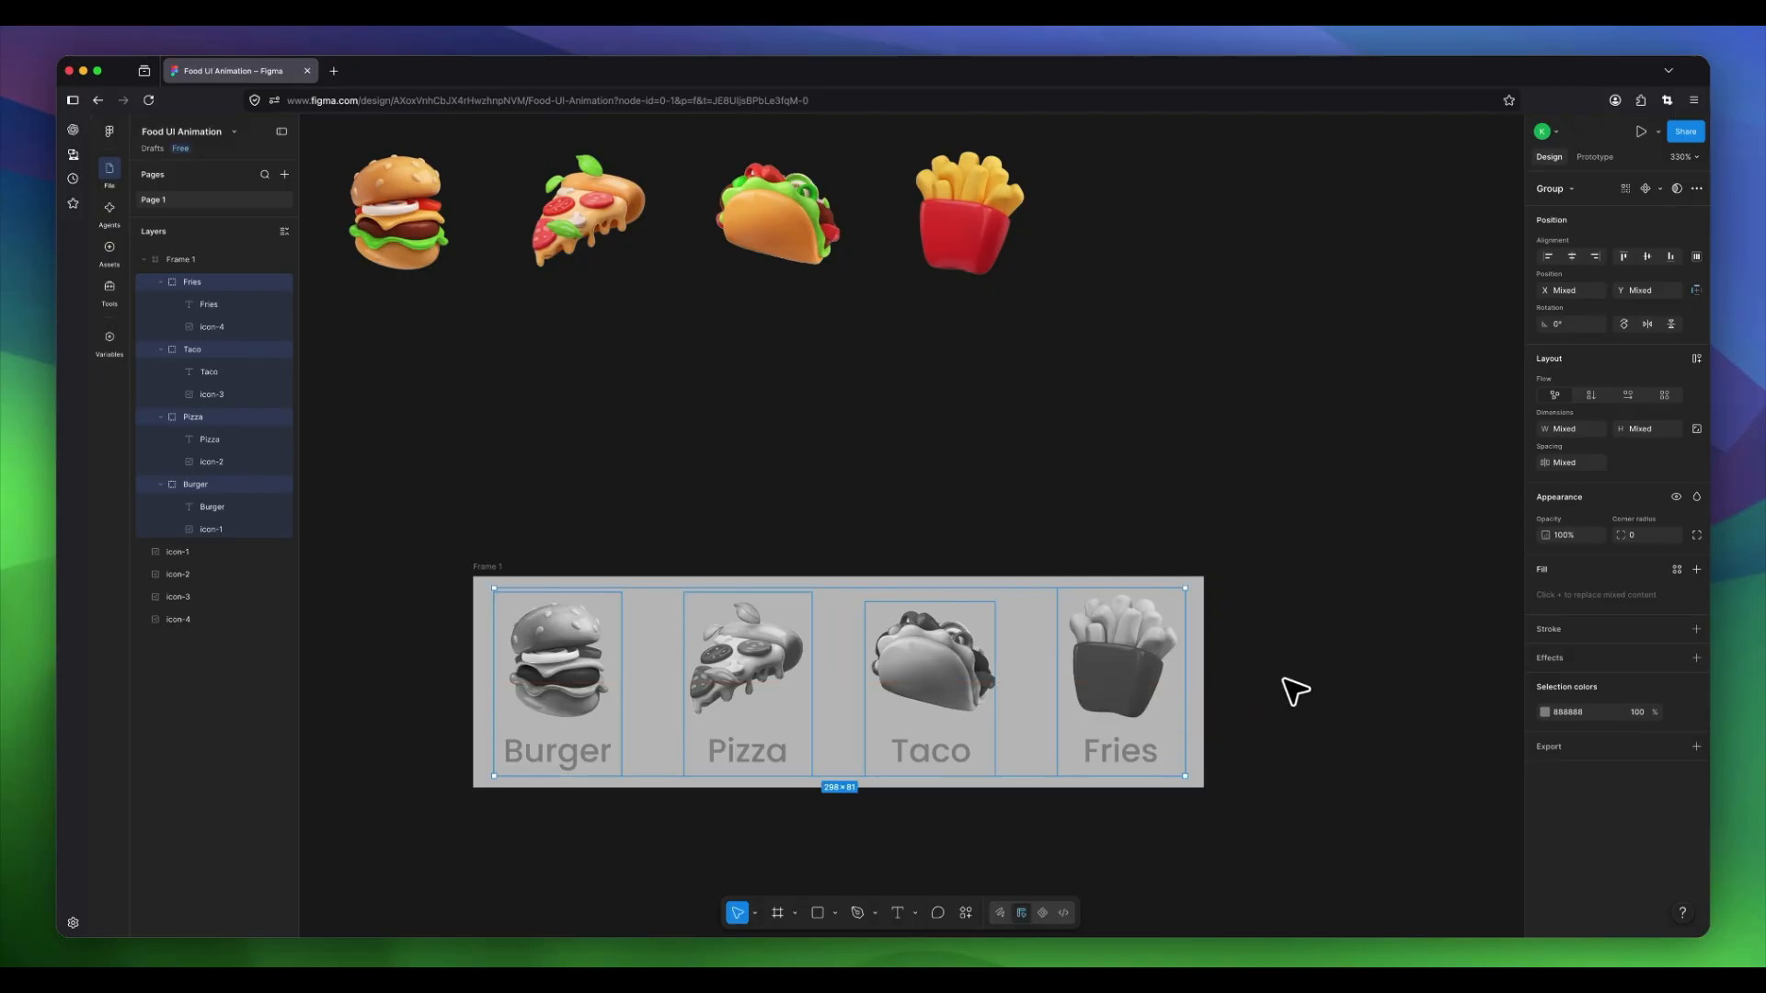
{"action": "key", "text": "super+g"}
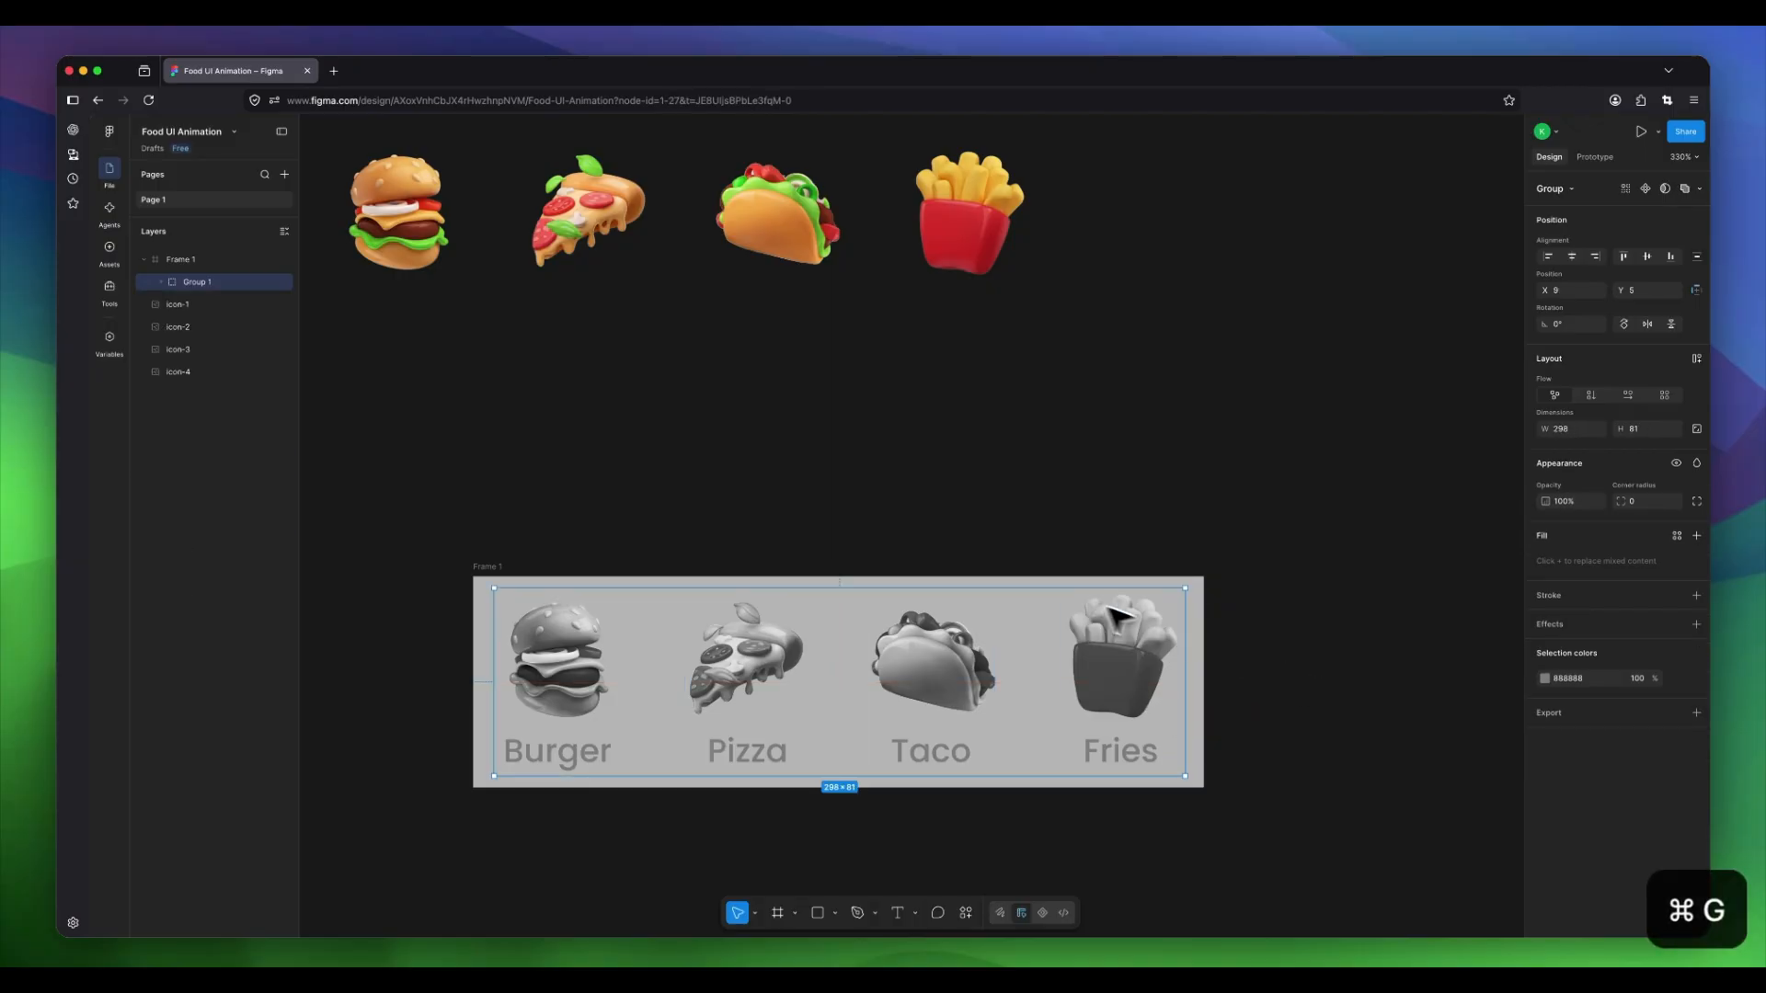
Set the fill color of the frame holding the food icons to FFFFFF.
{"action": "left_click", "coordinate": [488, 567]}
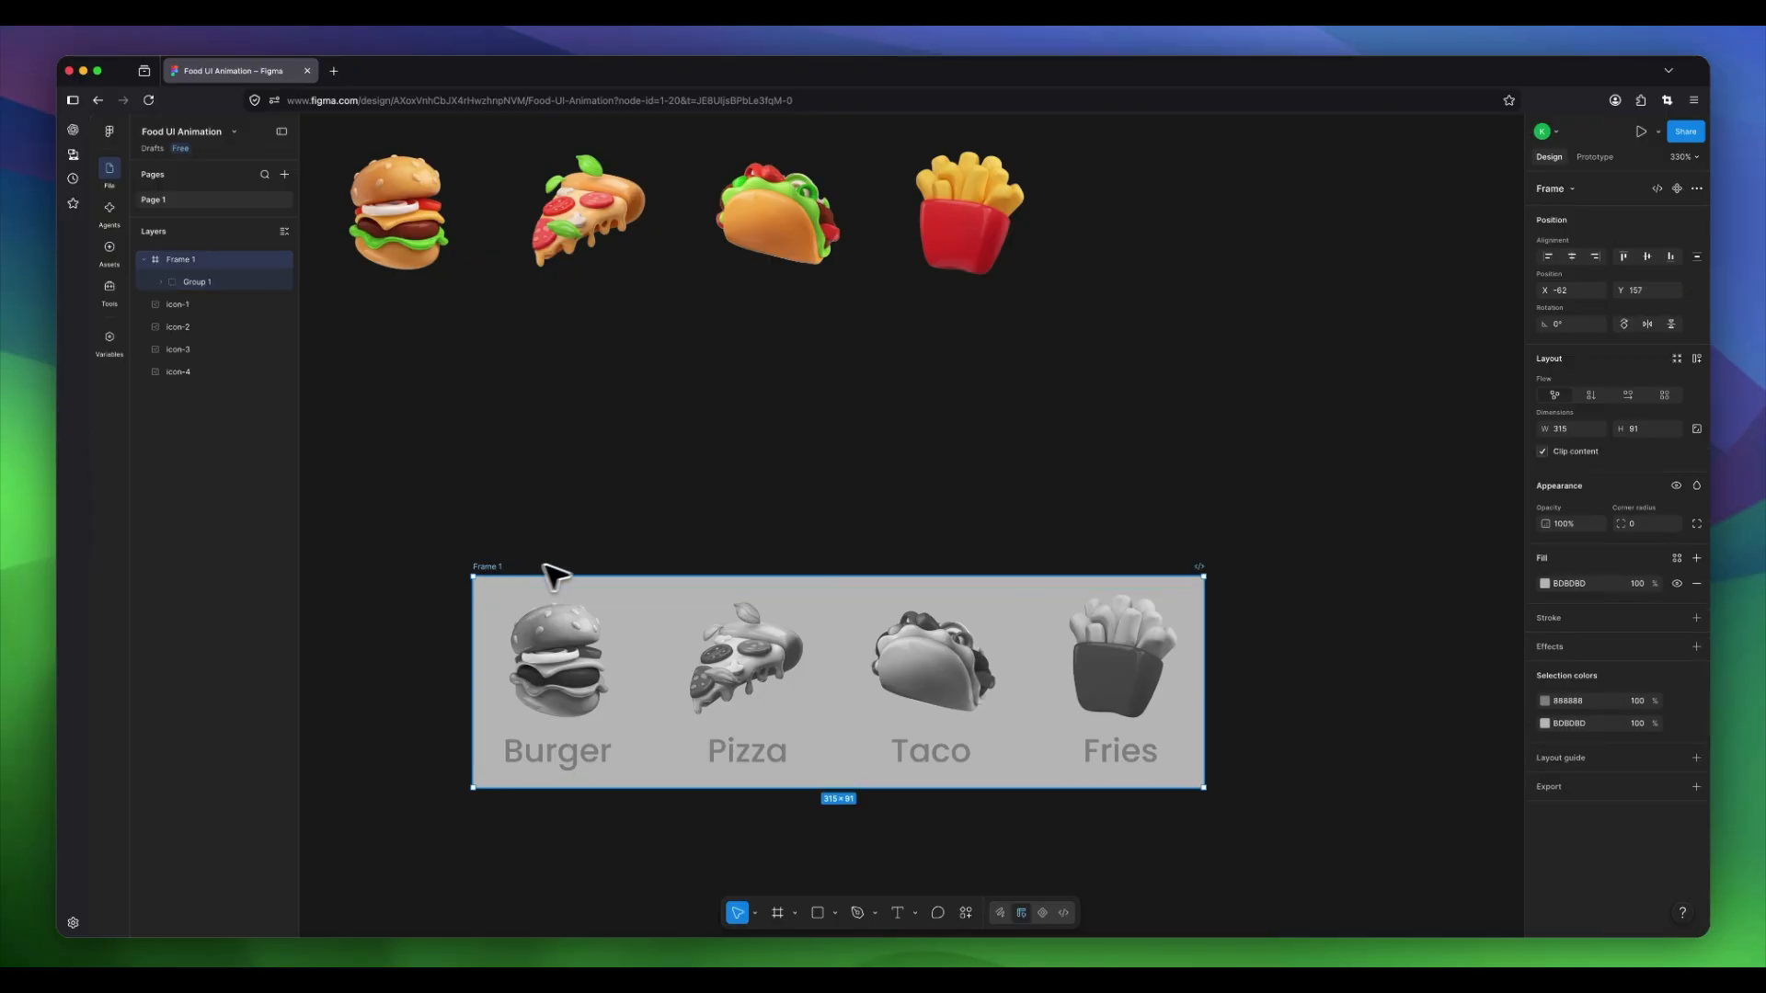
{"action": "left_click", "coordinate": [1546, 584]}
{"action": "left_click_drag", "start_coordinate": [1408, 679], "coordinate": [1333, 558]}
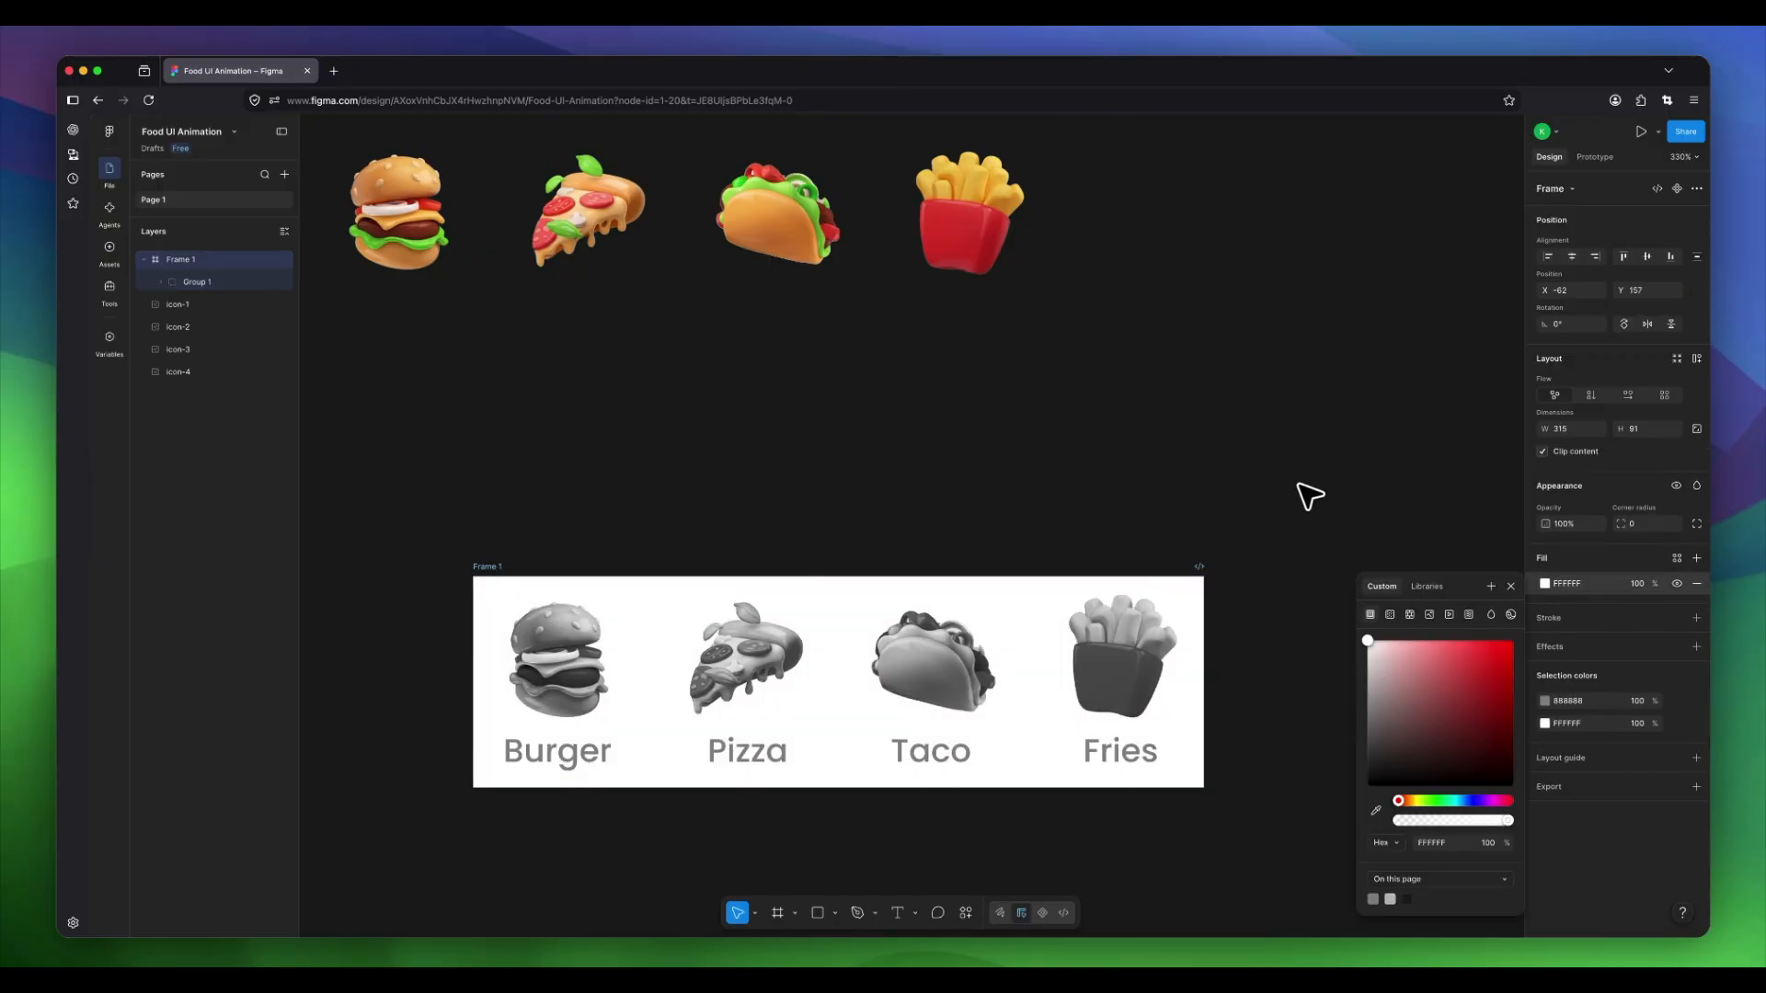
{"action": "left_click", "coordinate": [1215, 459]}
Duplicate the food icon frame and place the copy beside the original at X 270, Y 157.
{"action": "scroll", "coordinate": [1233, 483], "scroll_direction": "right", "scroll_amount": 3}
{"action": "scroll", "coordinate": [1232, 483], "scroll_direction": "down", "scroll_amount": 2}
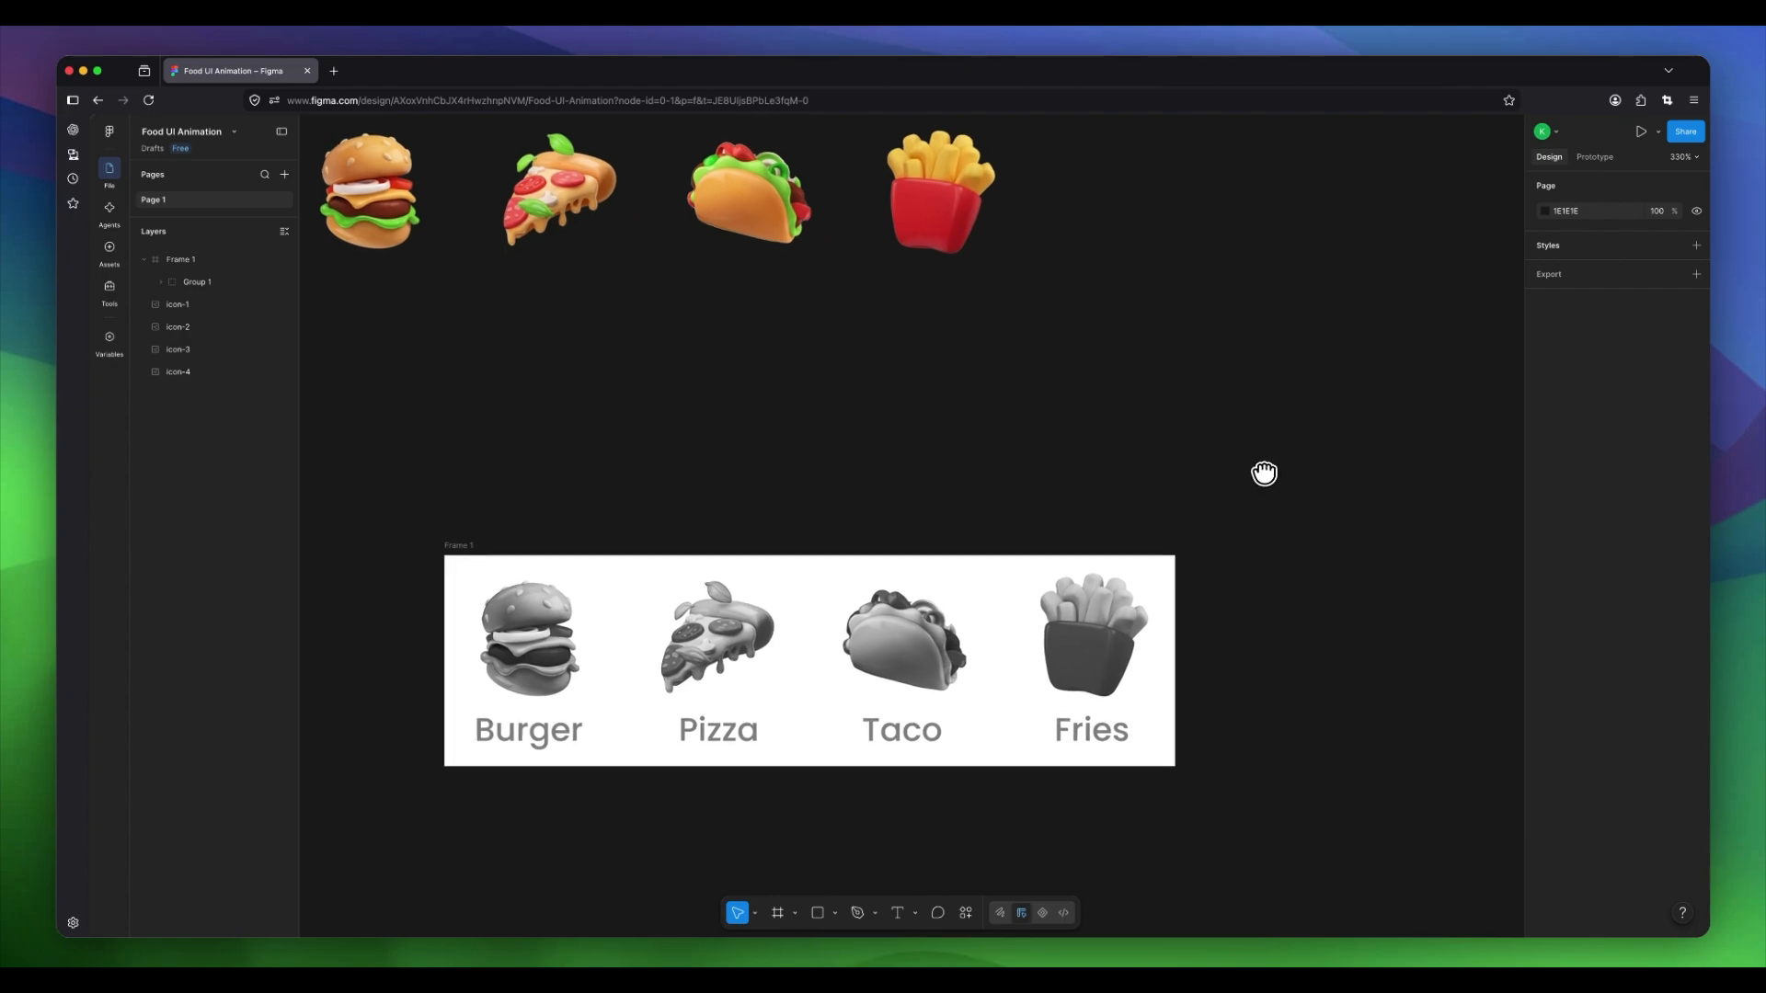
{"action": "left_click_drag", "start_coordinate": [1230, 482], "coordinate": [1196, 389]}
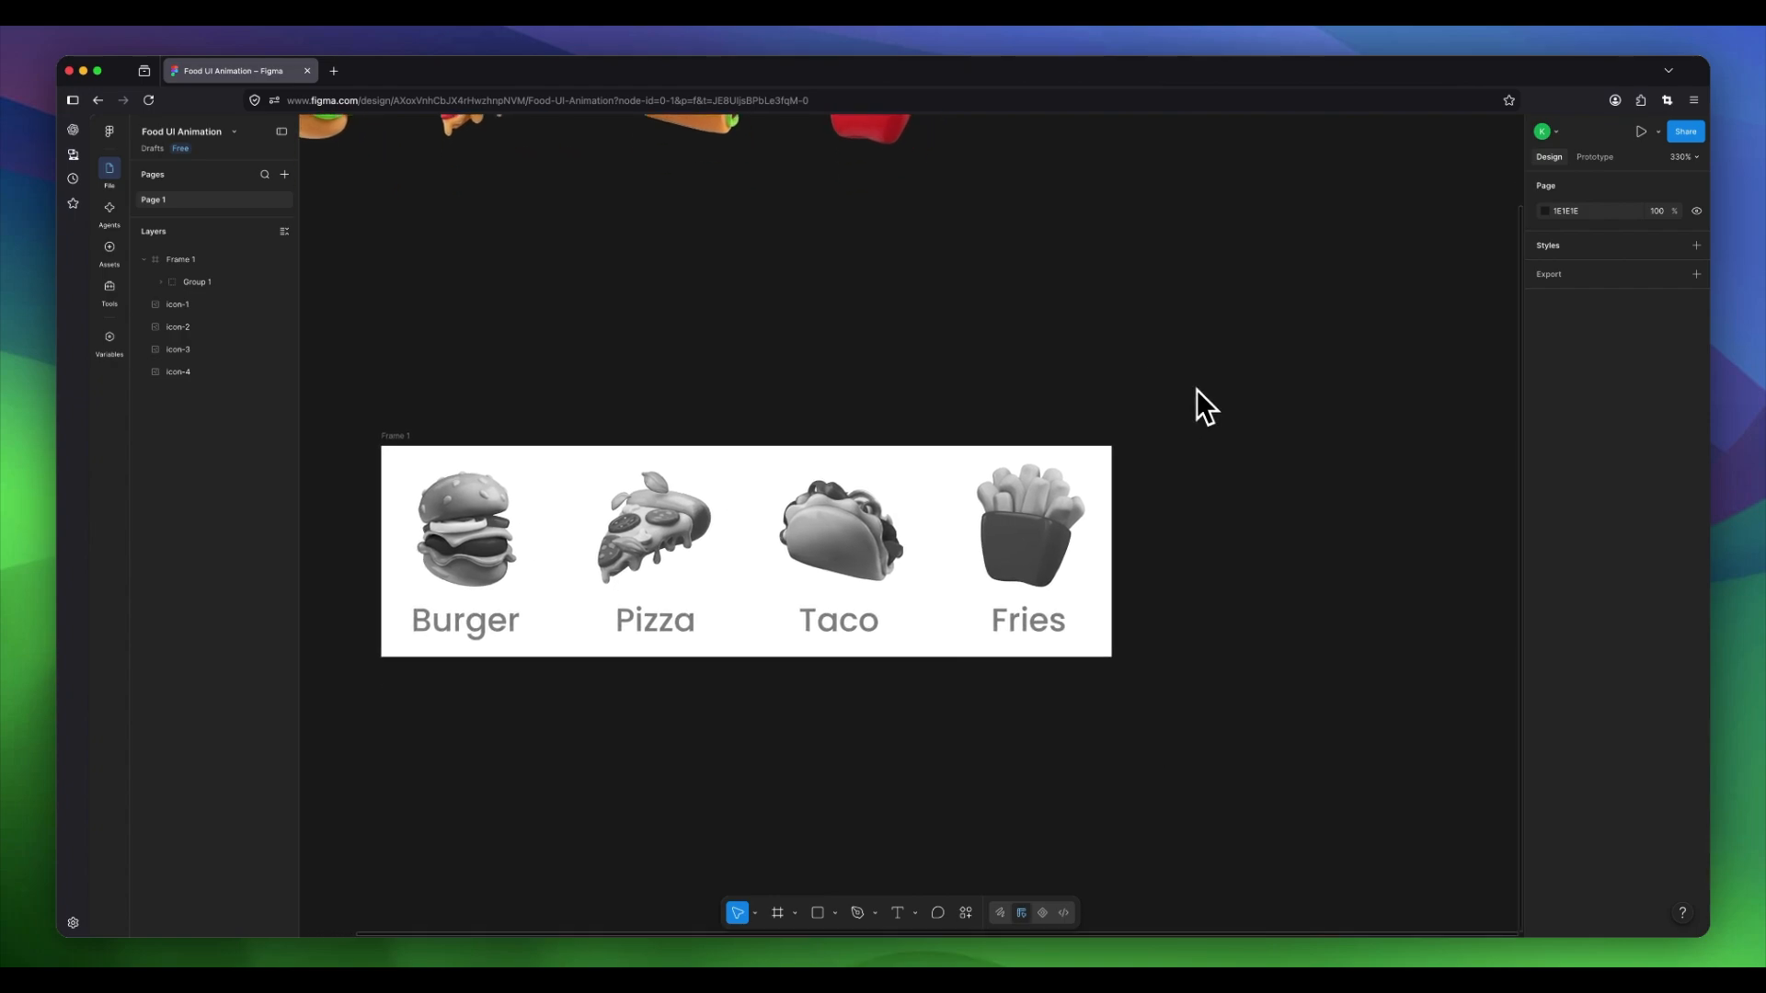
{"action": "left_click", "coordinate": [408, 446]}
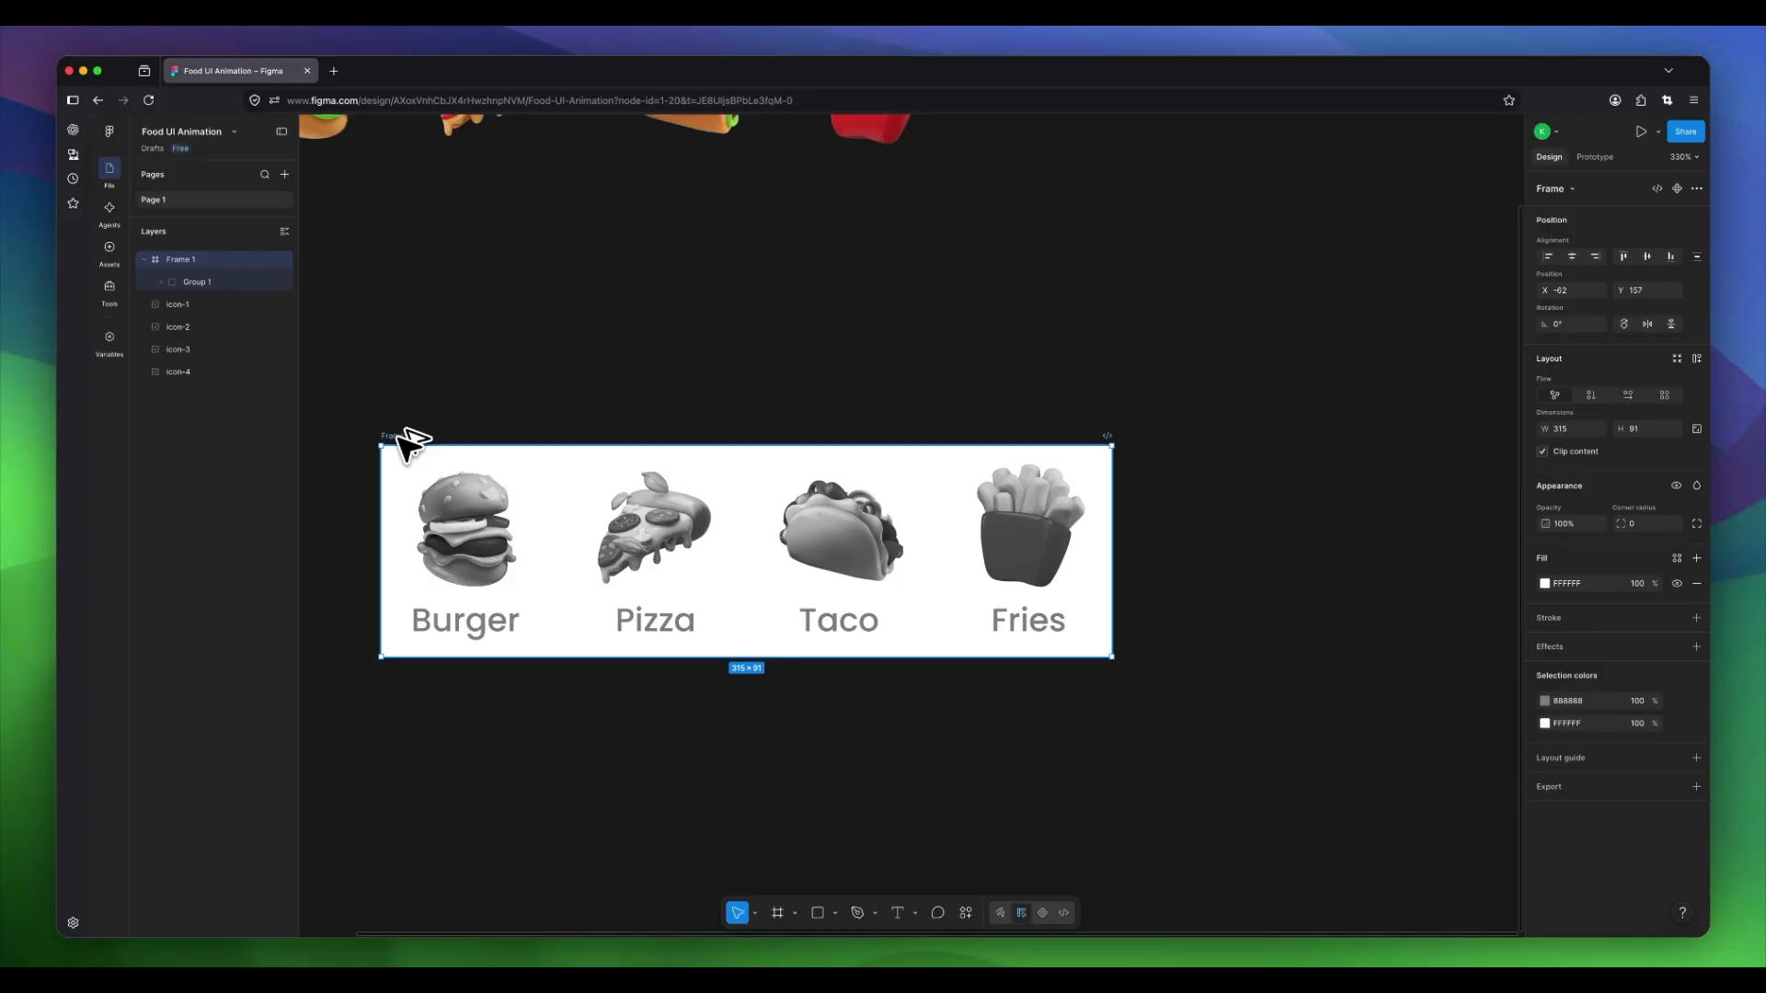
{"action": "left_click_drag", "start_coordinate": [408, 443], "coordinate": [1191, 437]}
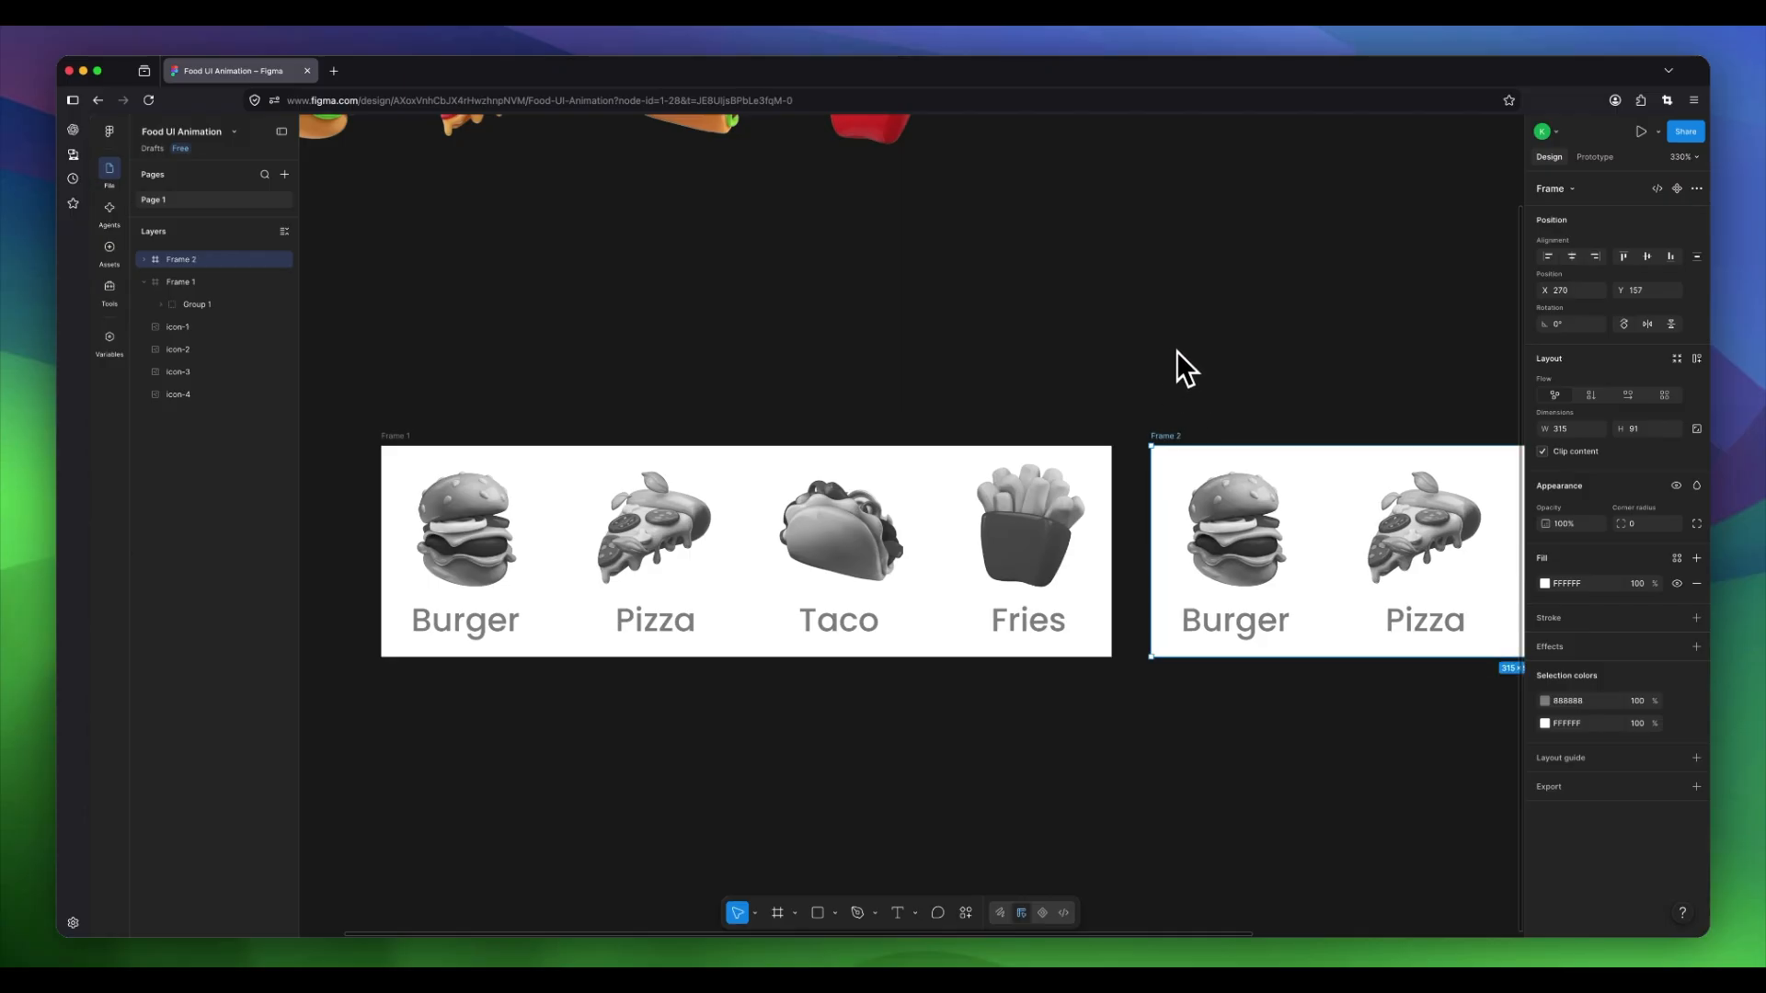
Move the duplicated frame directly below the original, aligned with its left edge at X -62, Y 270.
{"action": "scroll", "coordinate": [1178, 351], "scroll_direction": "up", "scroll_amount": 2}
{"action": "scroll", "coordinate": [1175, 351], "scroll_direction": "down", "scroll_amount": 4}
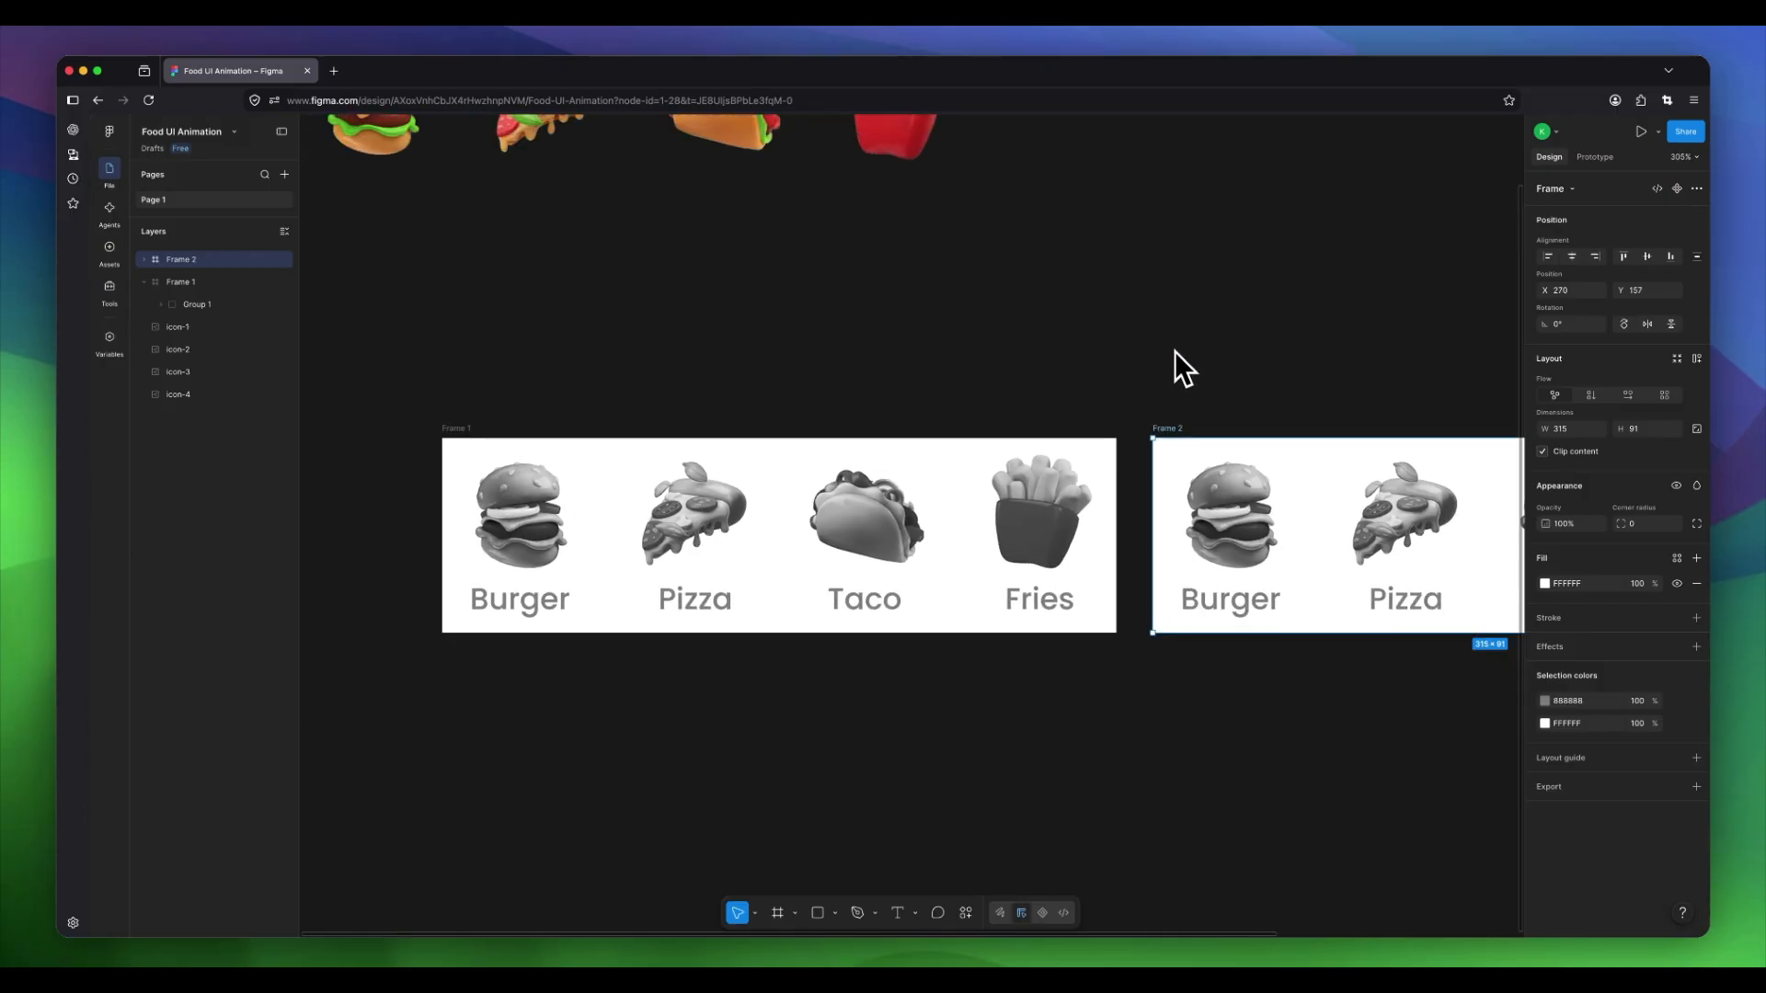
{"action": "left_click_drag", "start_coordinate": [1193, 352], "coordinate": [1110, 335]}
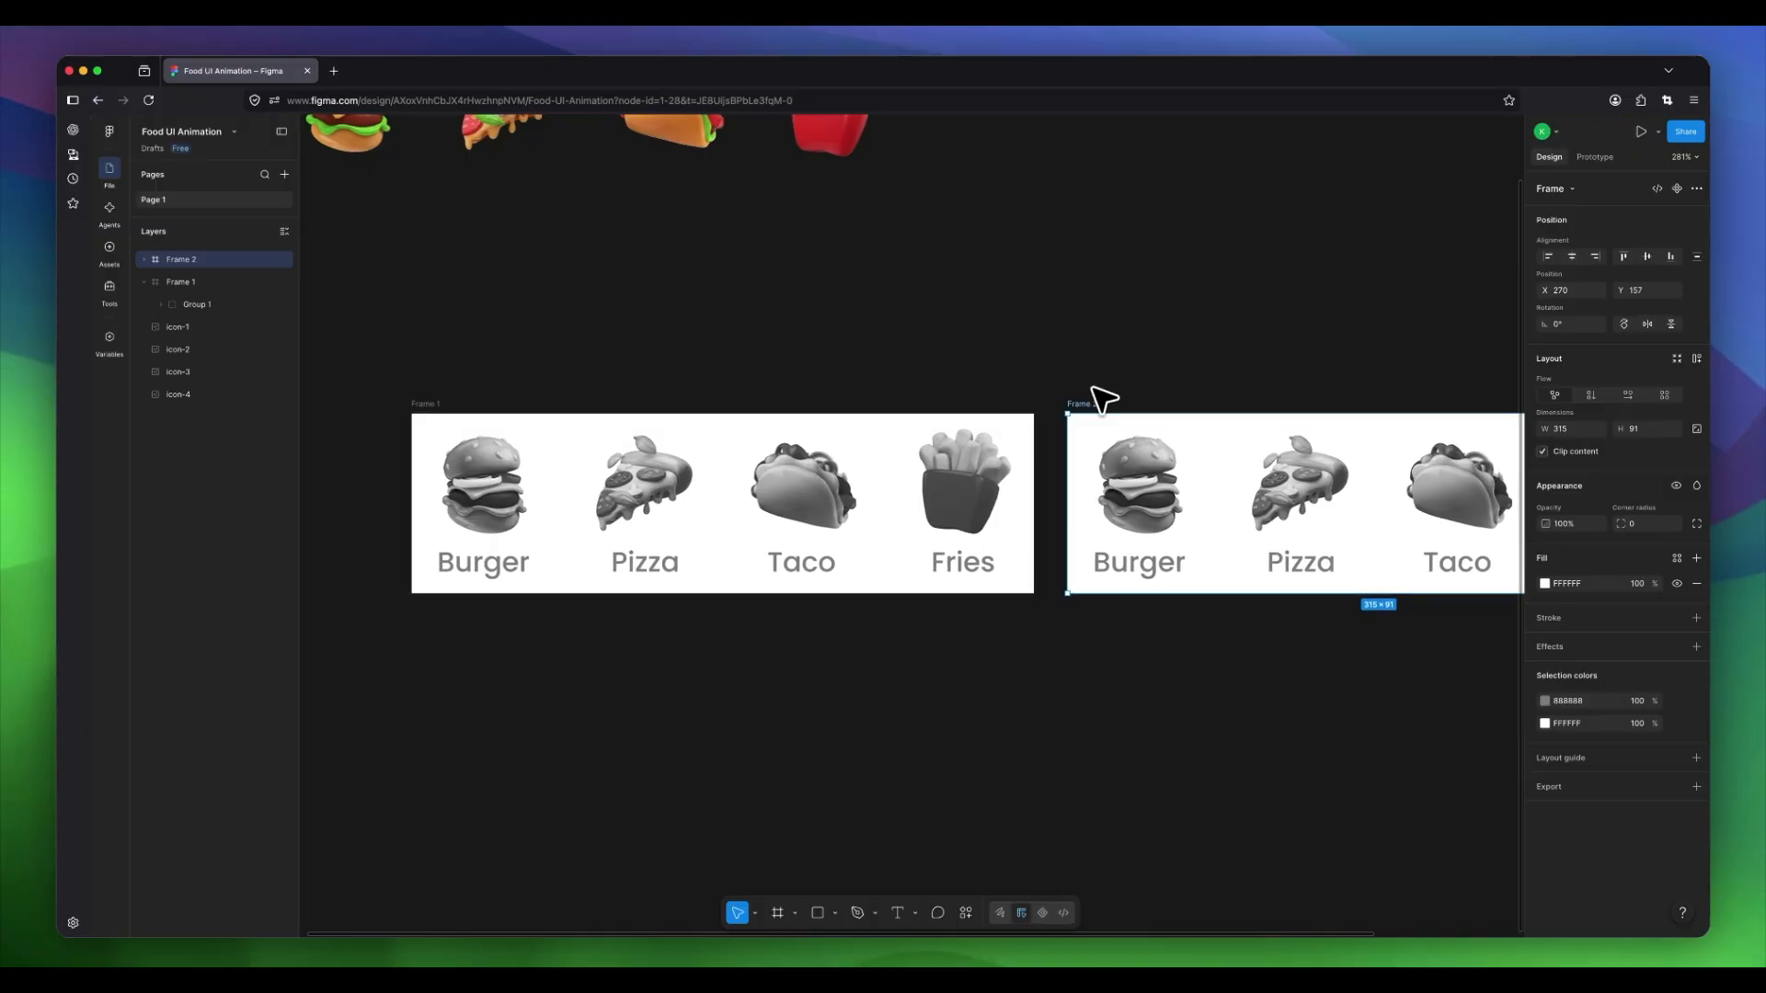
{"action": "left_click_drag", "start_coordinate": [1086, 408], "coordinate": [427, 629]}
{"action": "left_click_drag", "start_coordinate": [412, 609], "coordinate": [511, 577]}
{"action": "scroll", "coordinate": [583, 588], "scroll_direction": "down", "scroll_amount": 1}
{"action": "scroll", "coordinate": [585, 588], "scroll_direction": "up", "scroll_amount": 3}
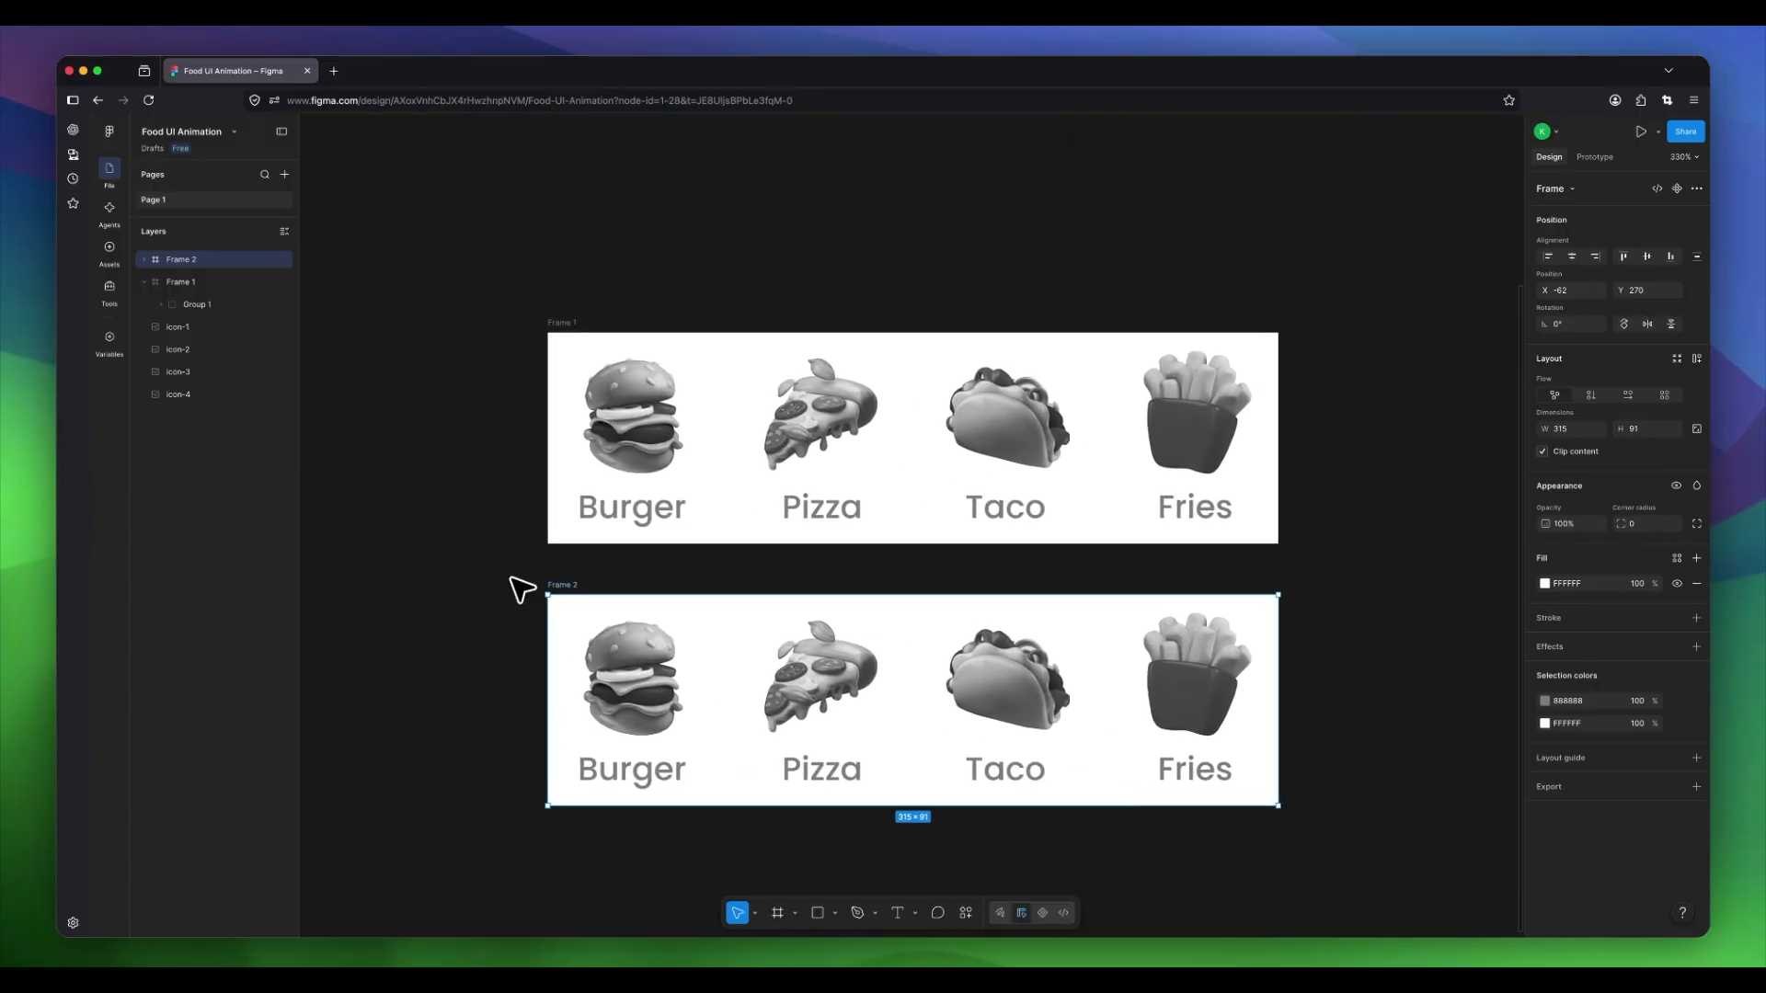
Rename the upper frame as Original.
{"action": "left_click", "coordinate": [563, 324]}
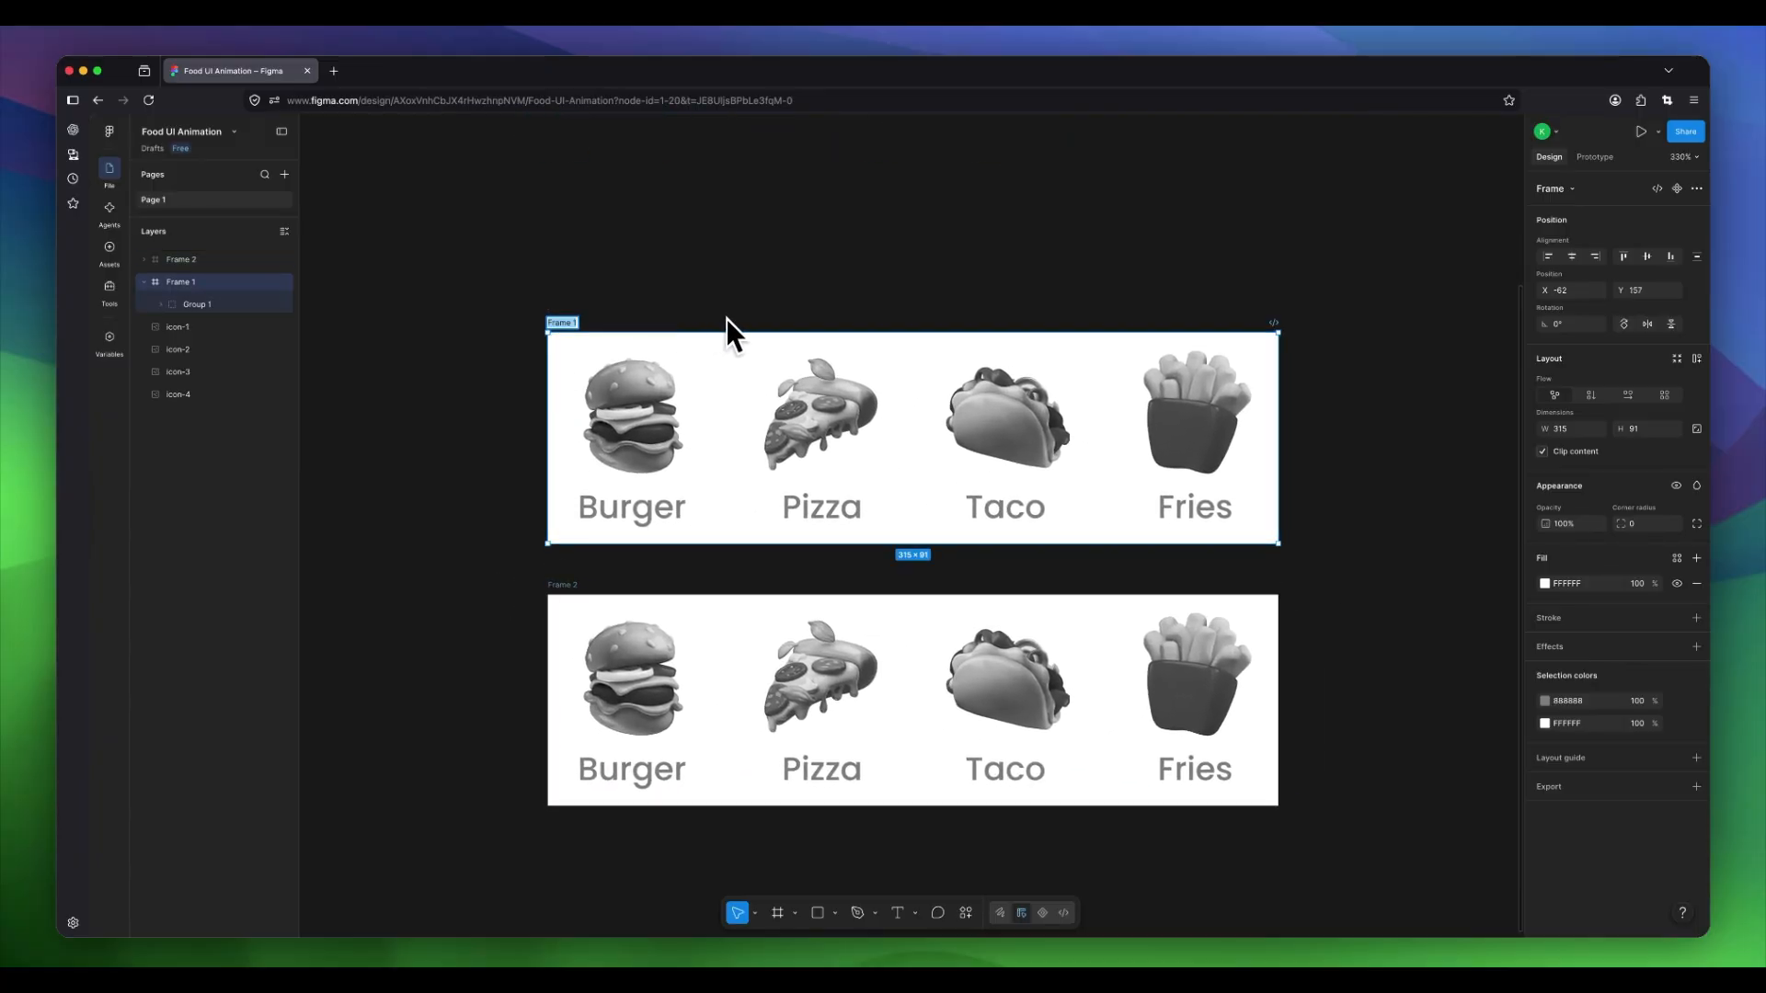
{"action": "type", "text": "Original"}
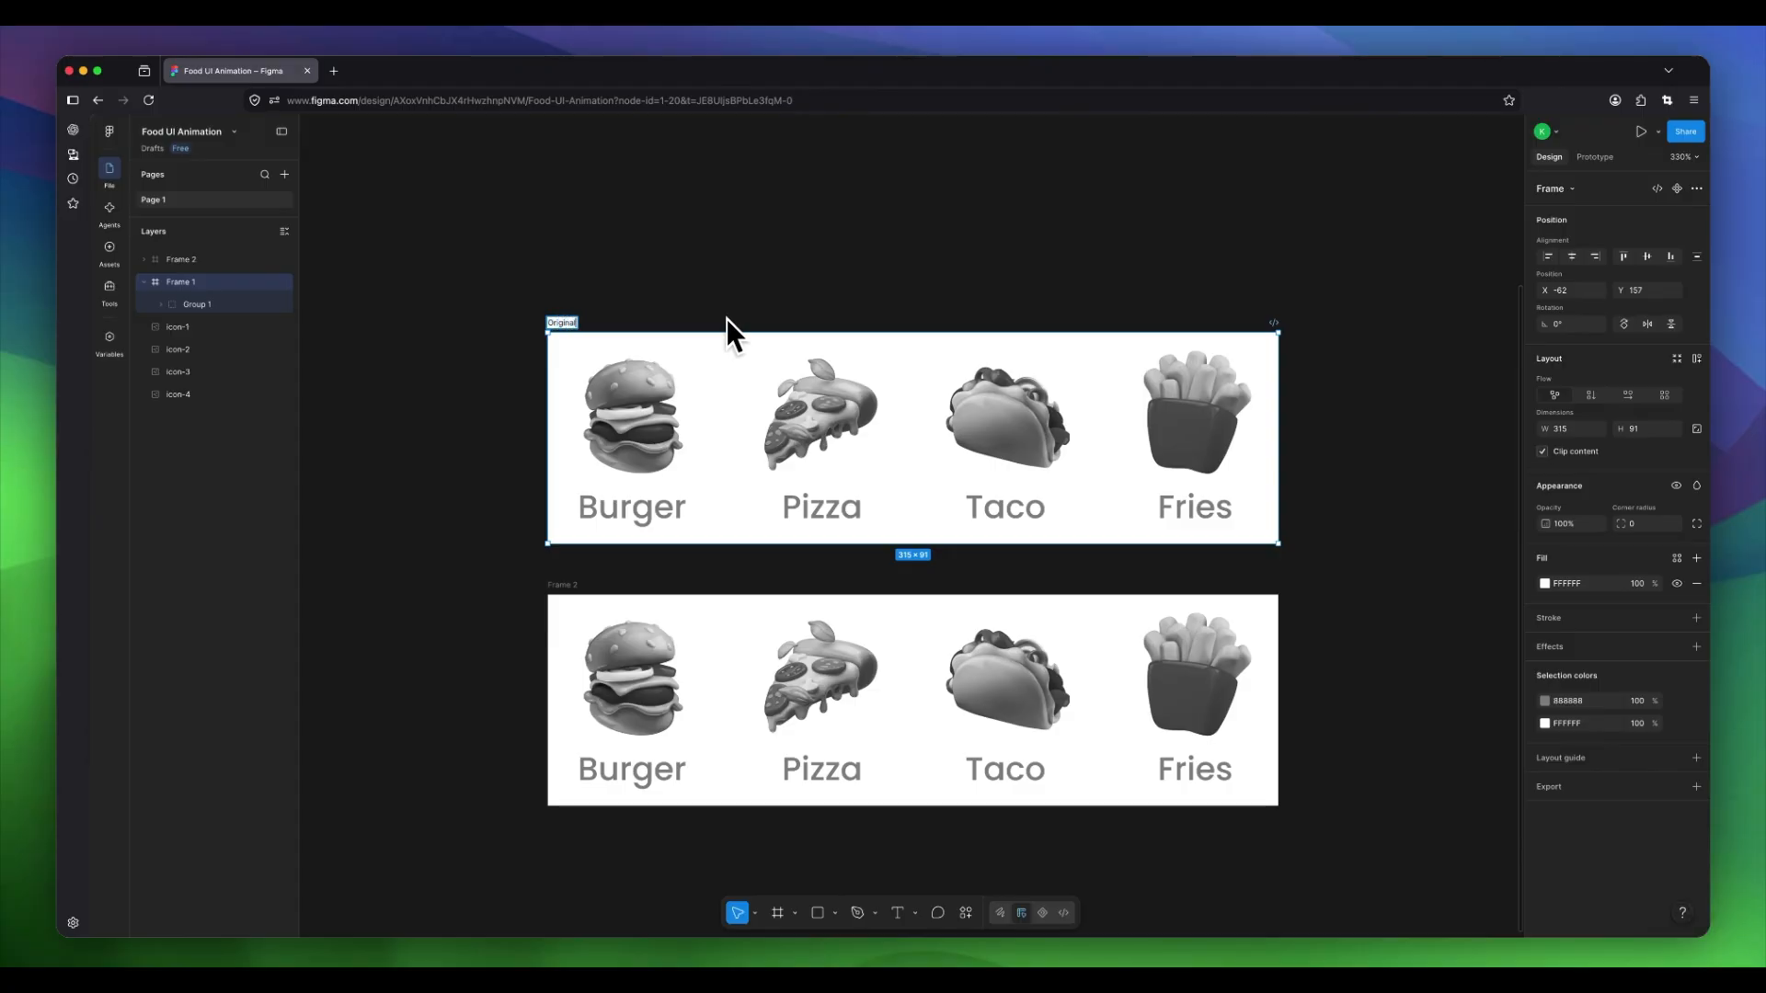
{"action": "key", "text": "Return"}
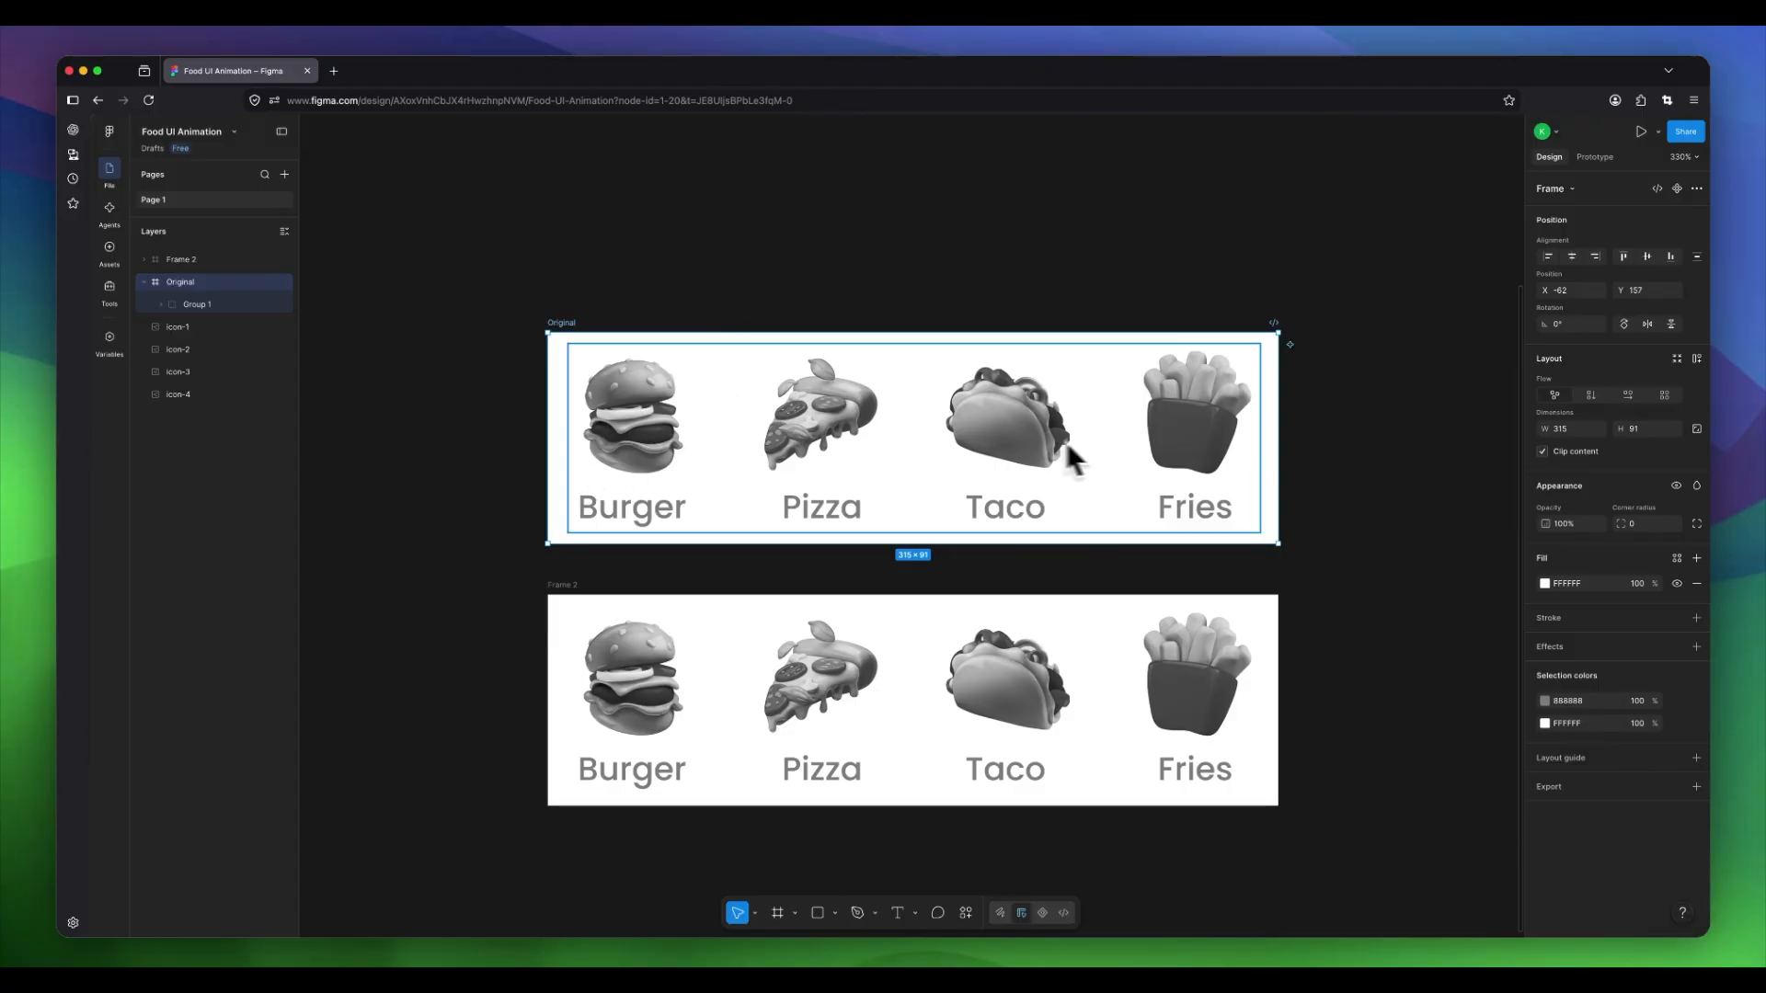
{"action": "left_click", "coordinate": [478, 557]}
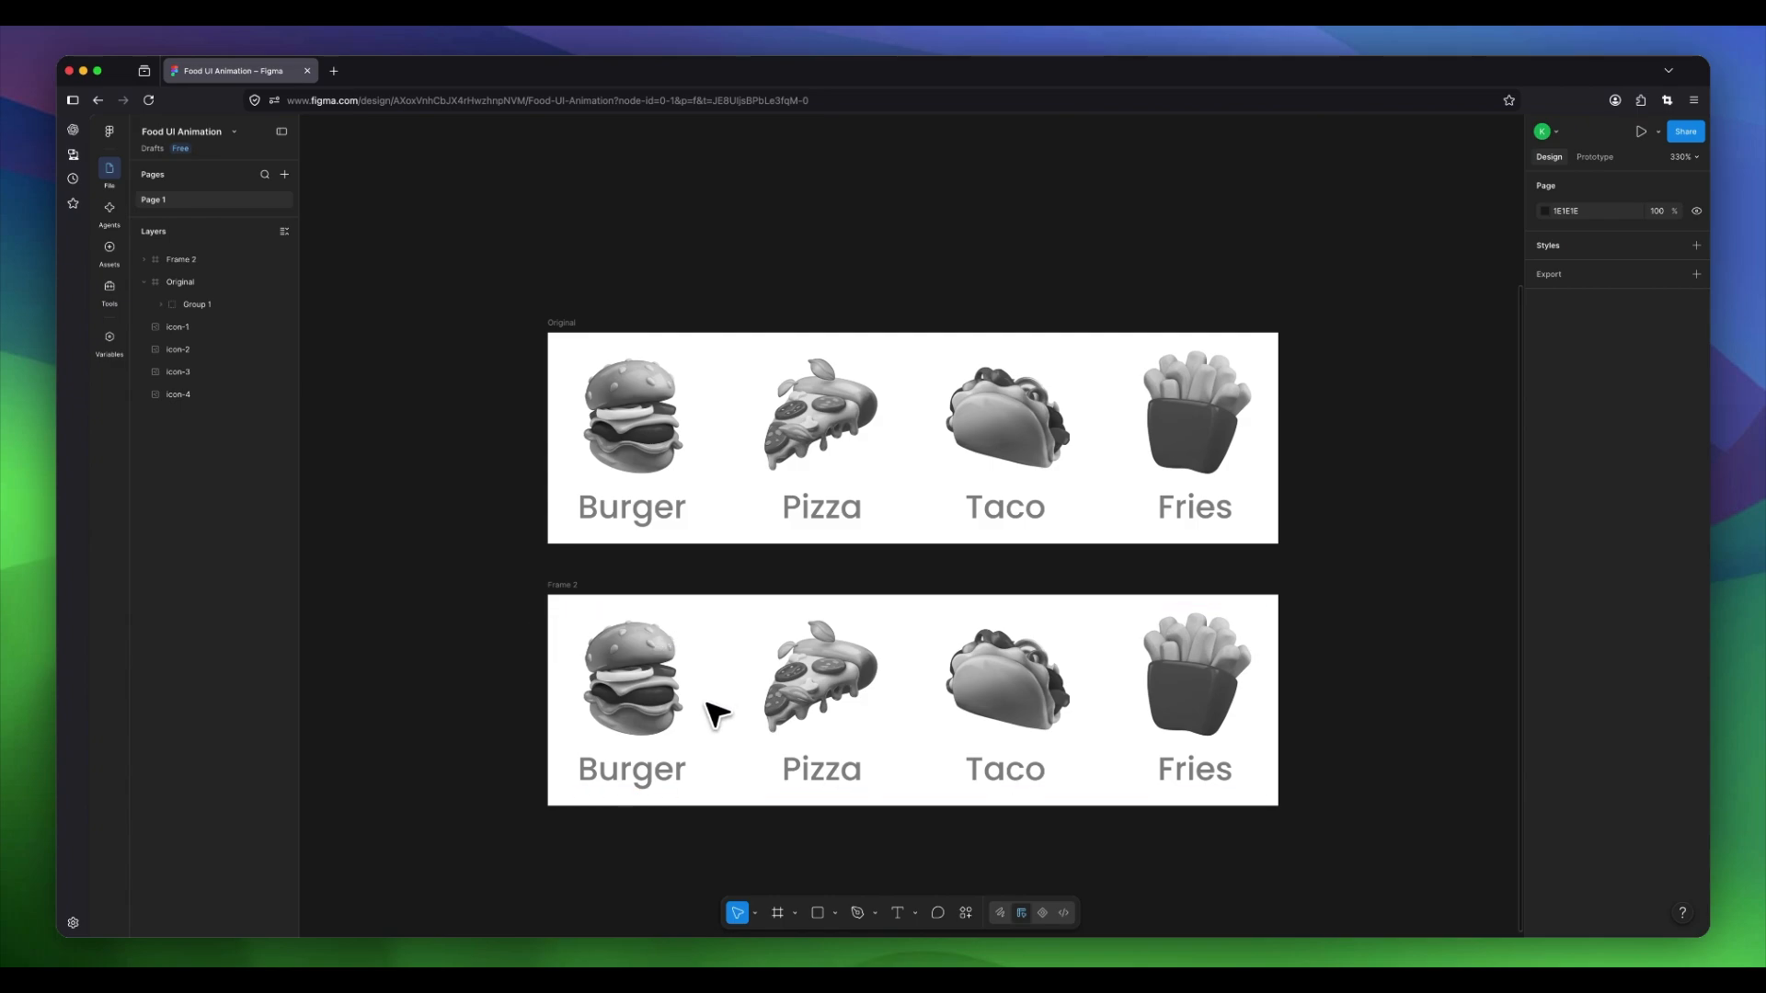
Rename the lower frame as Burger-Selection.
{"action": "left_click", "coordinate": [563, 586]}
{"action": "left_click", "coordinate": [563, 586]}
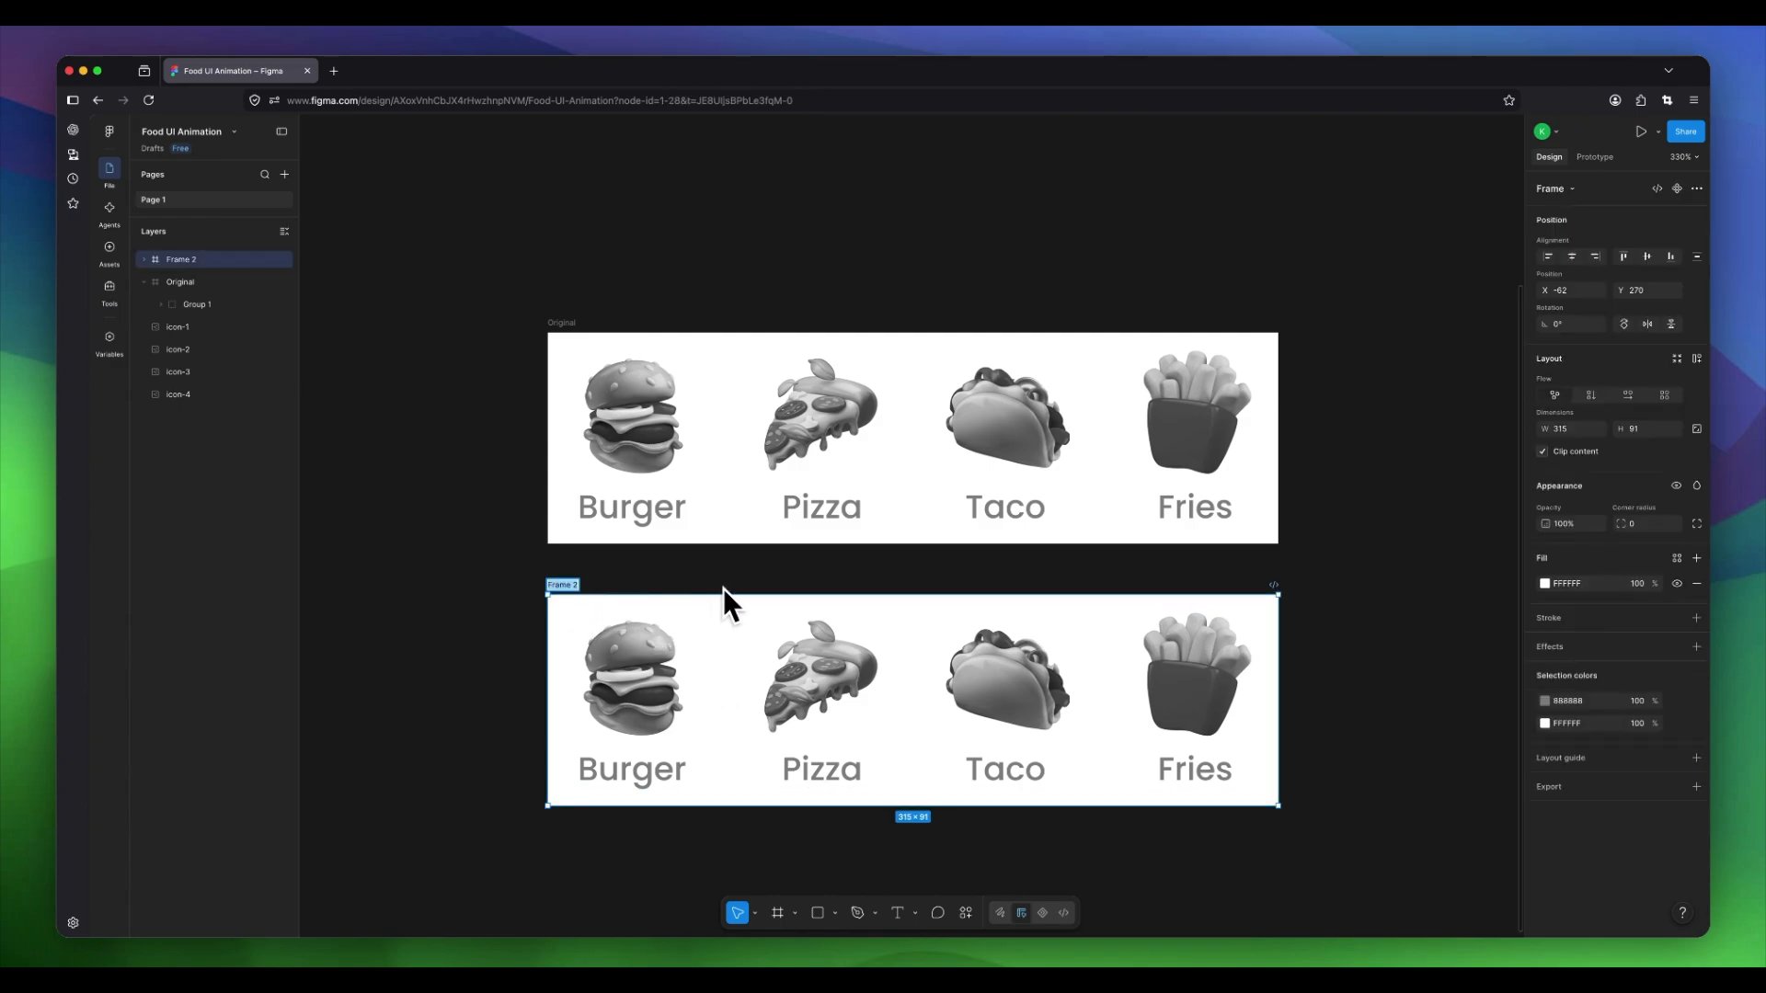
{"action": "type", "text": "Burger-Selection"}
{"action": "key", "text": "Return"}
Restore the burger icon's full color in the Burger-Selection frame by resetting all image adjustments, from Exposure to Shadows, to neutral.
{"action": "double_click", "coordinate": [651, 678]}
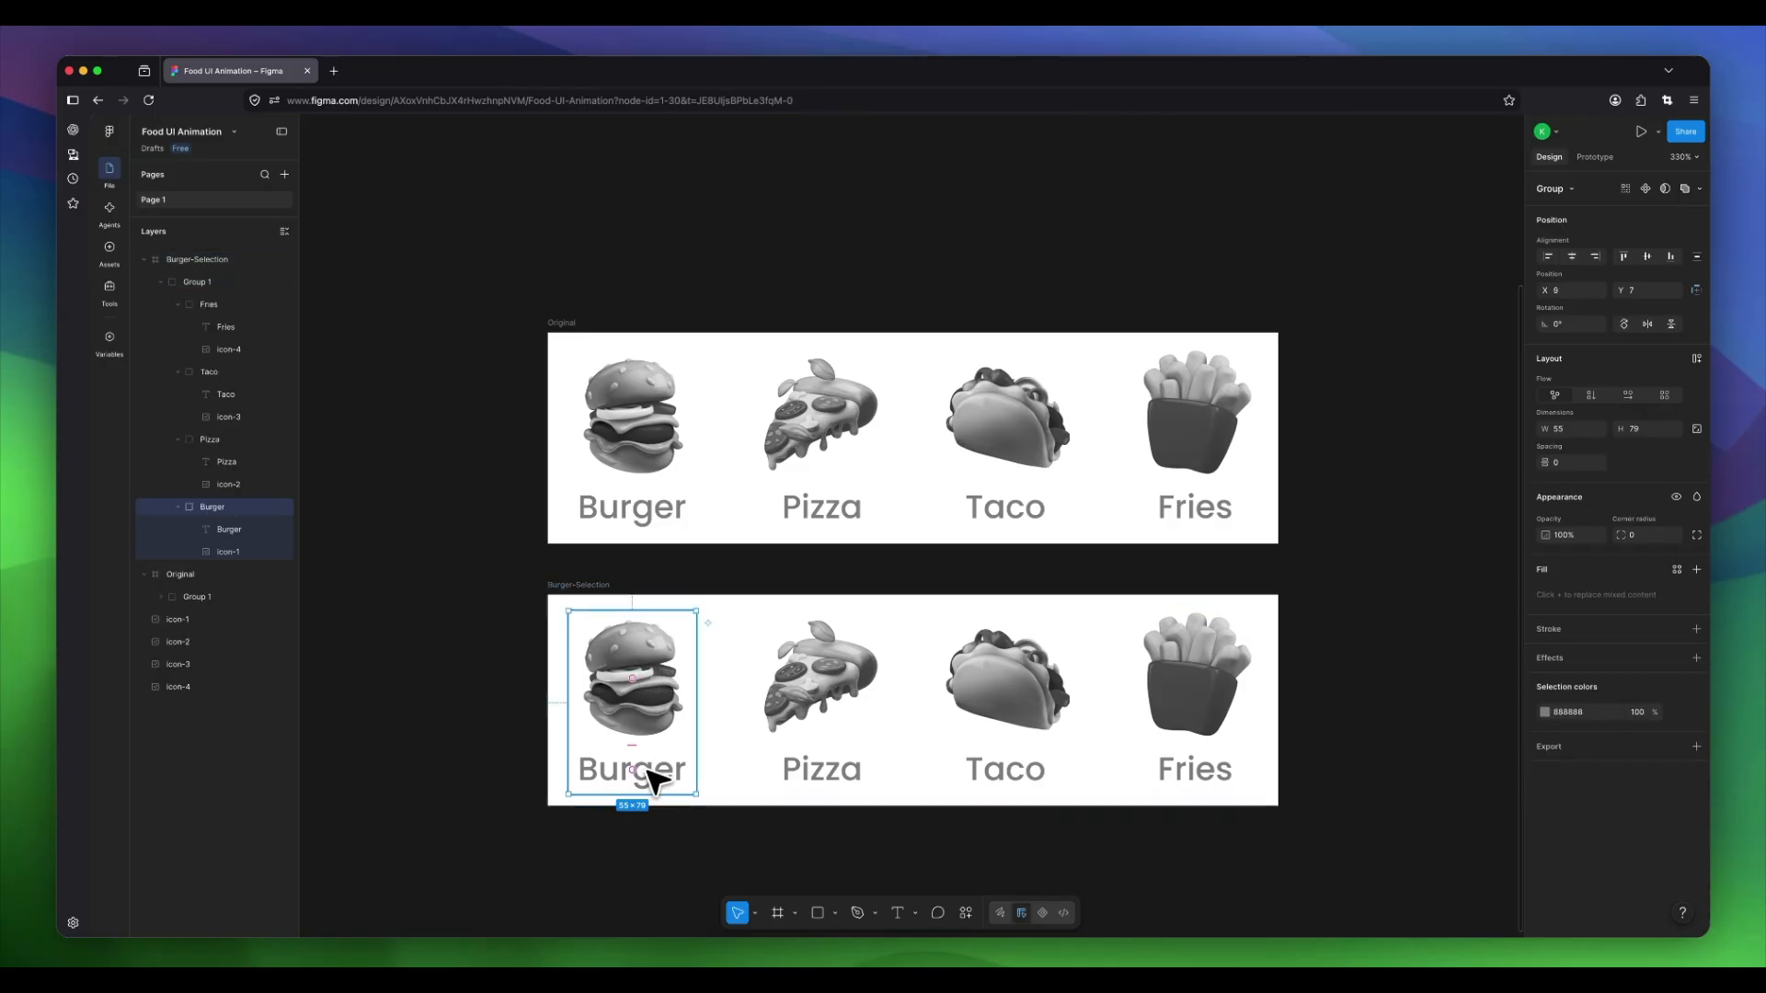
{"action": "left_click", "coordinate": [648, 656]}
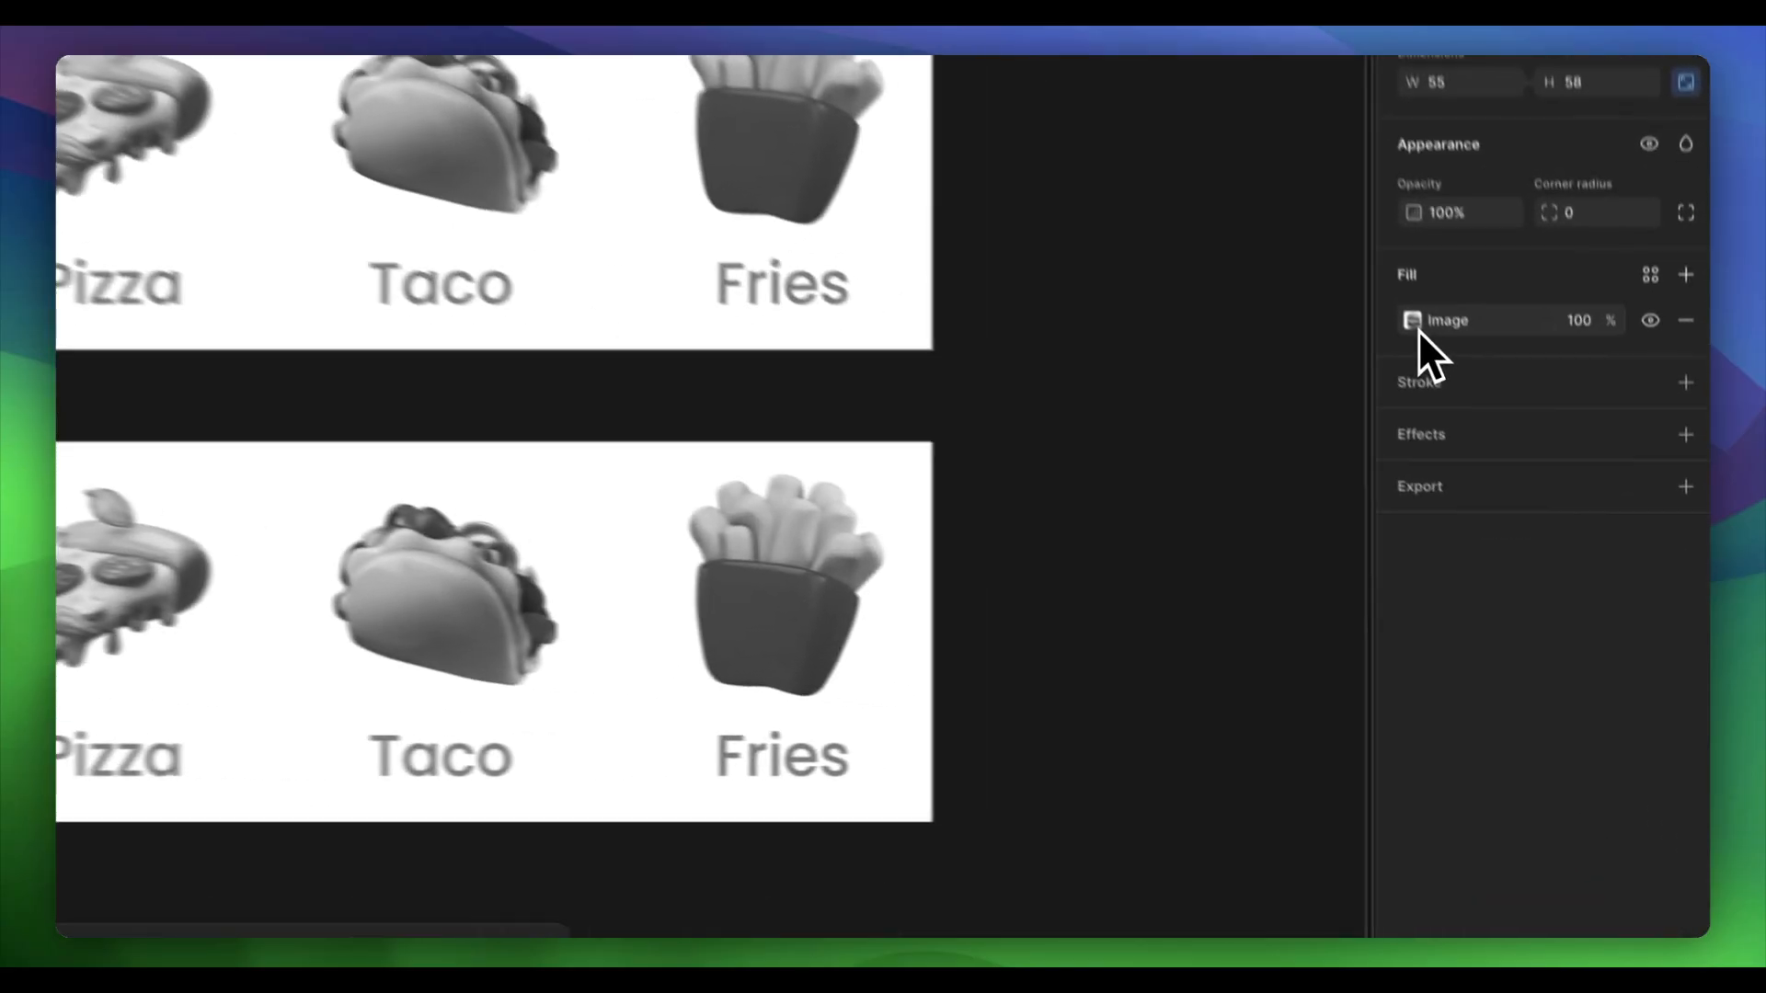
{"action": "left_click", "coordinate": [1546, 528]}
{"action": "mouse_move", "coordinate": [1418, 640]}
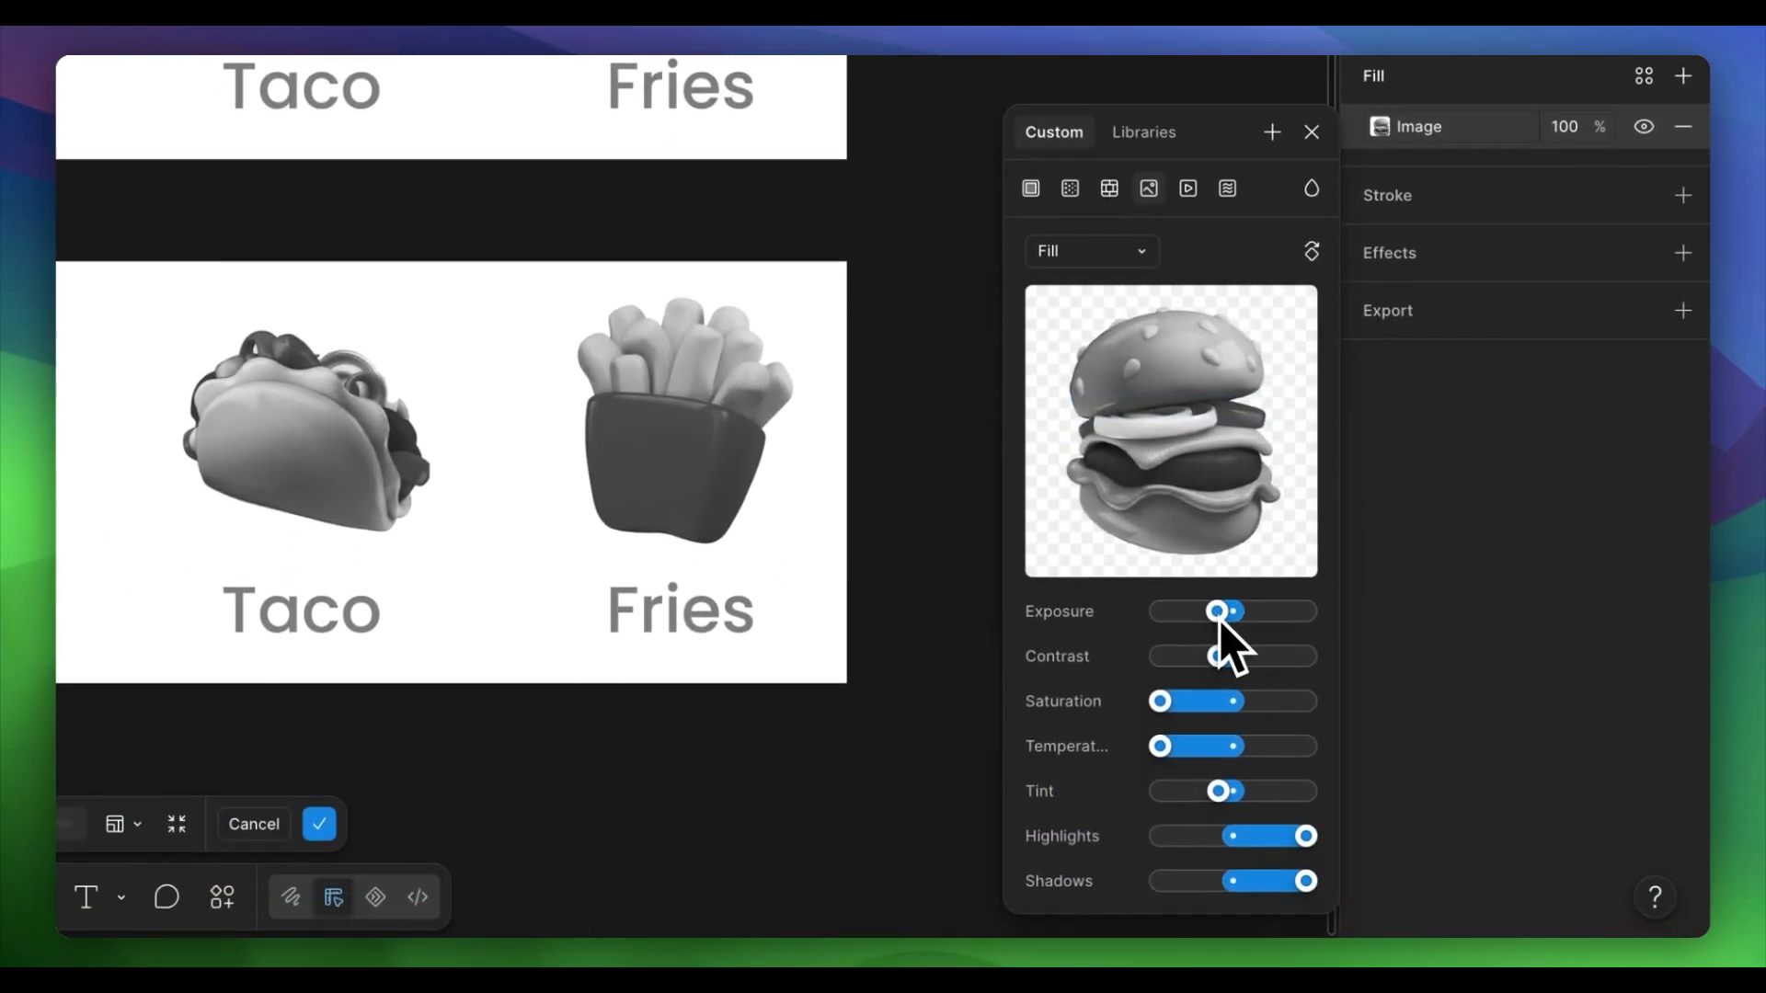
{"action": "left_click_drag", "start_coordinate": [1220, 622], "coordinate": [1234, 874]}
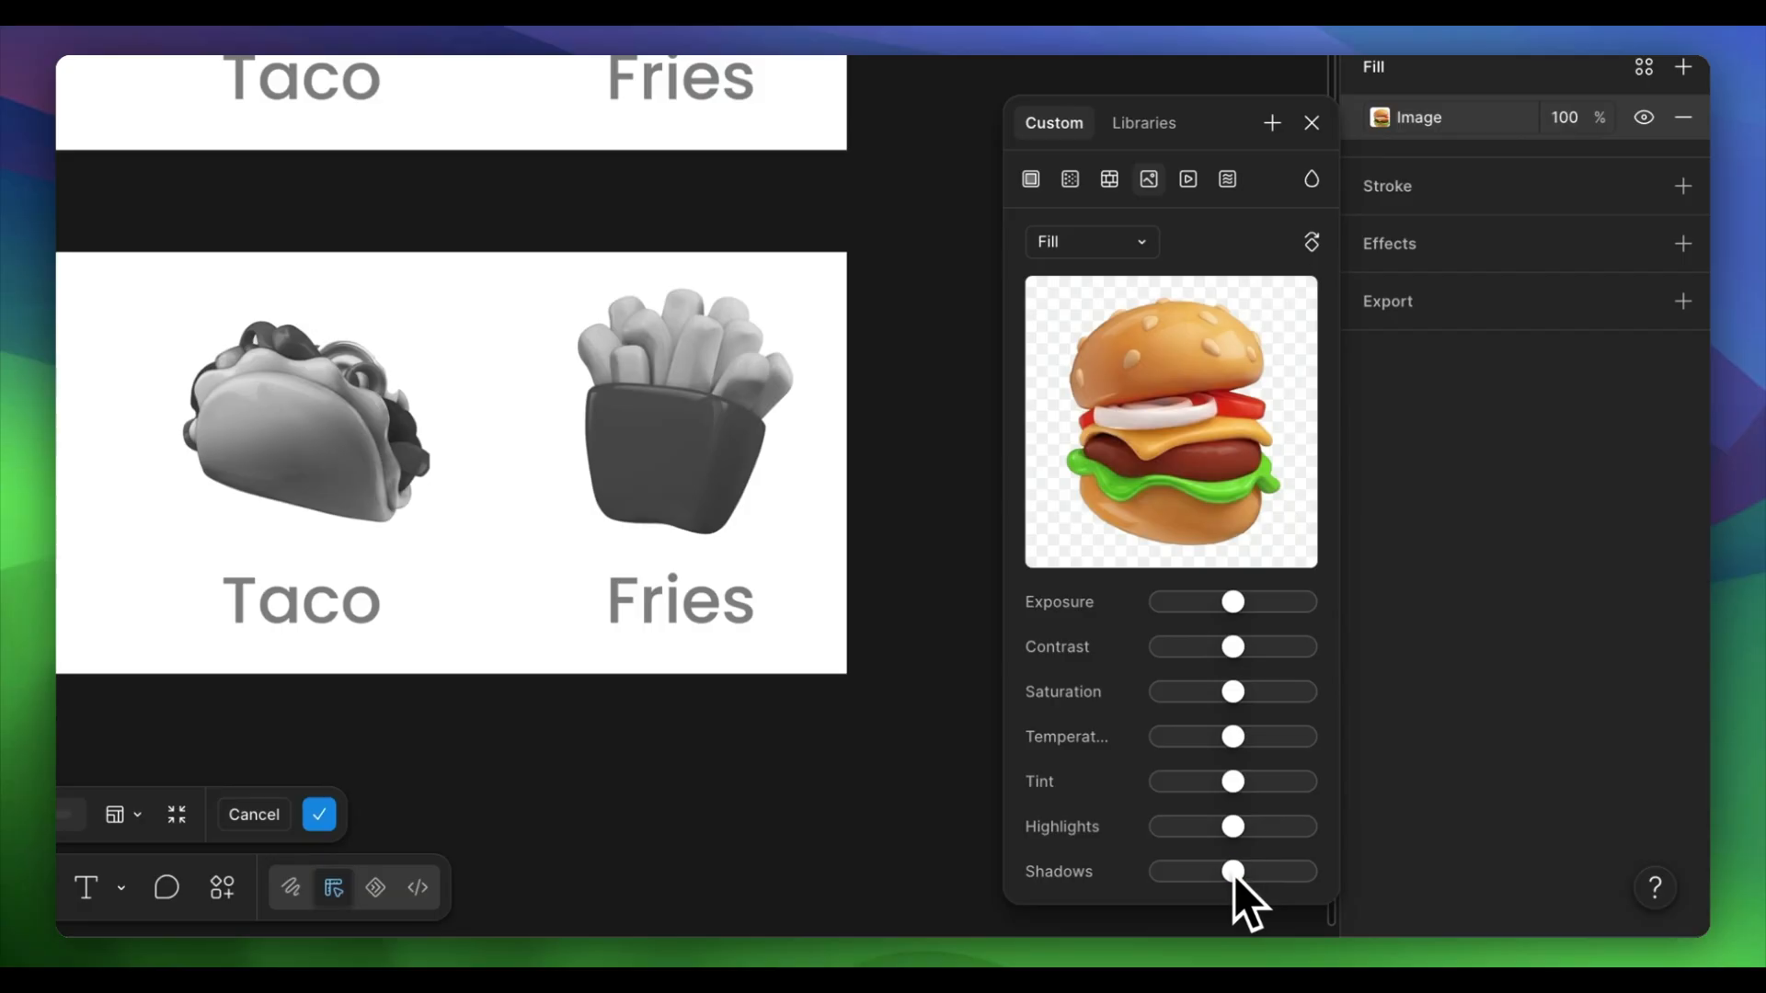
{"action": "key", "text": "Escape"}
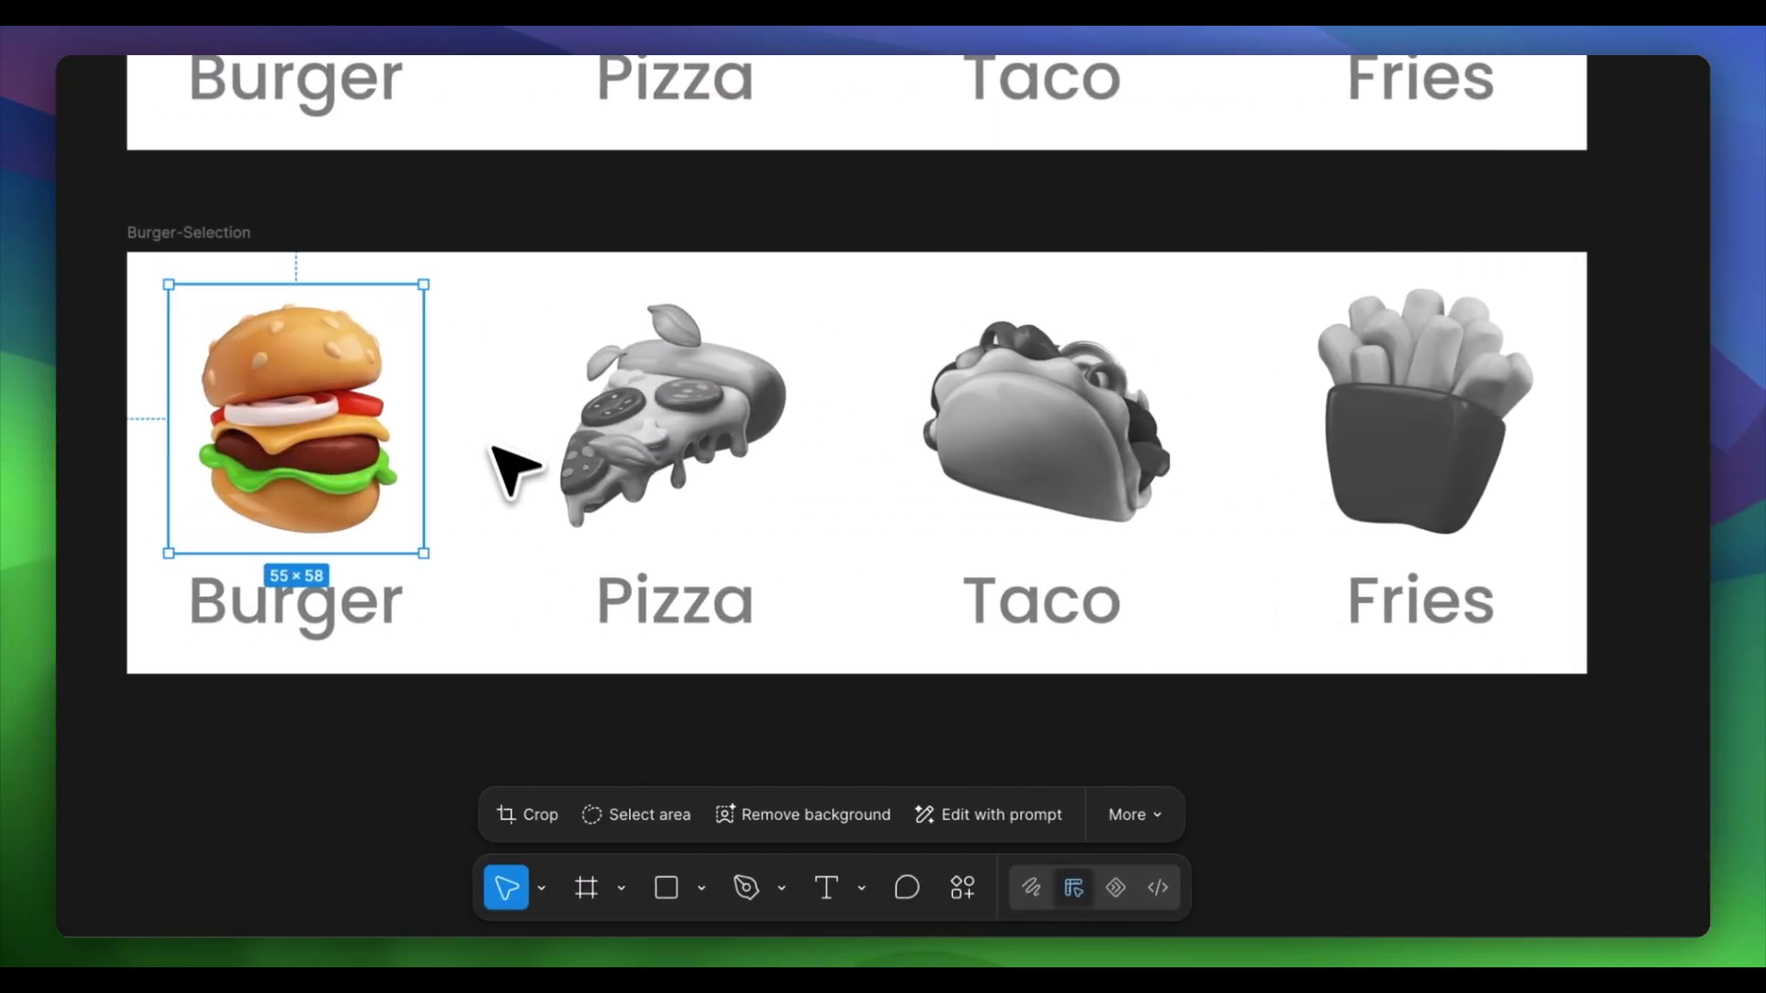
{"action": "key", "text": "Escape"}
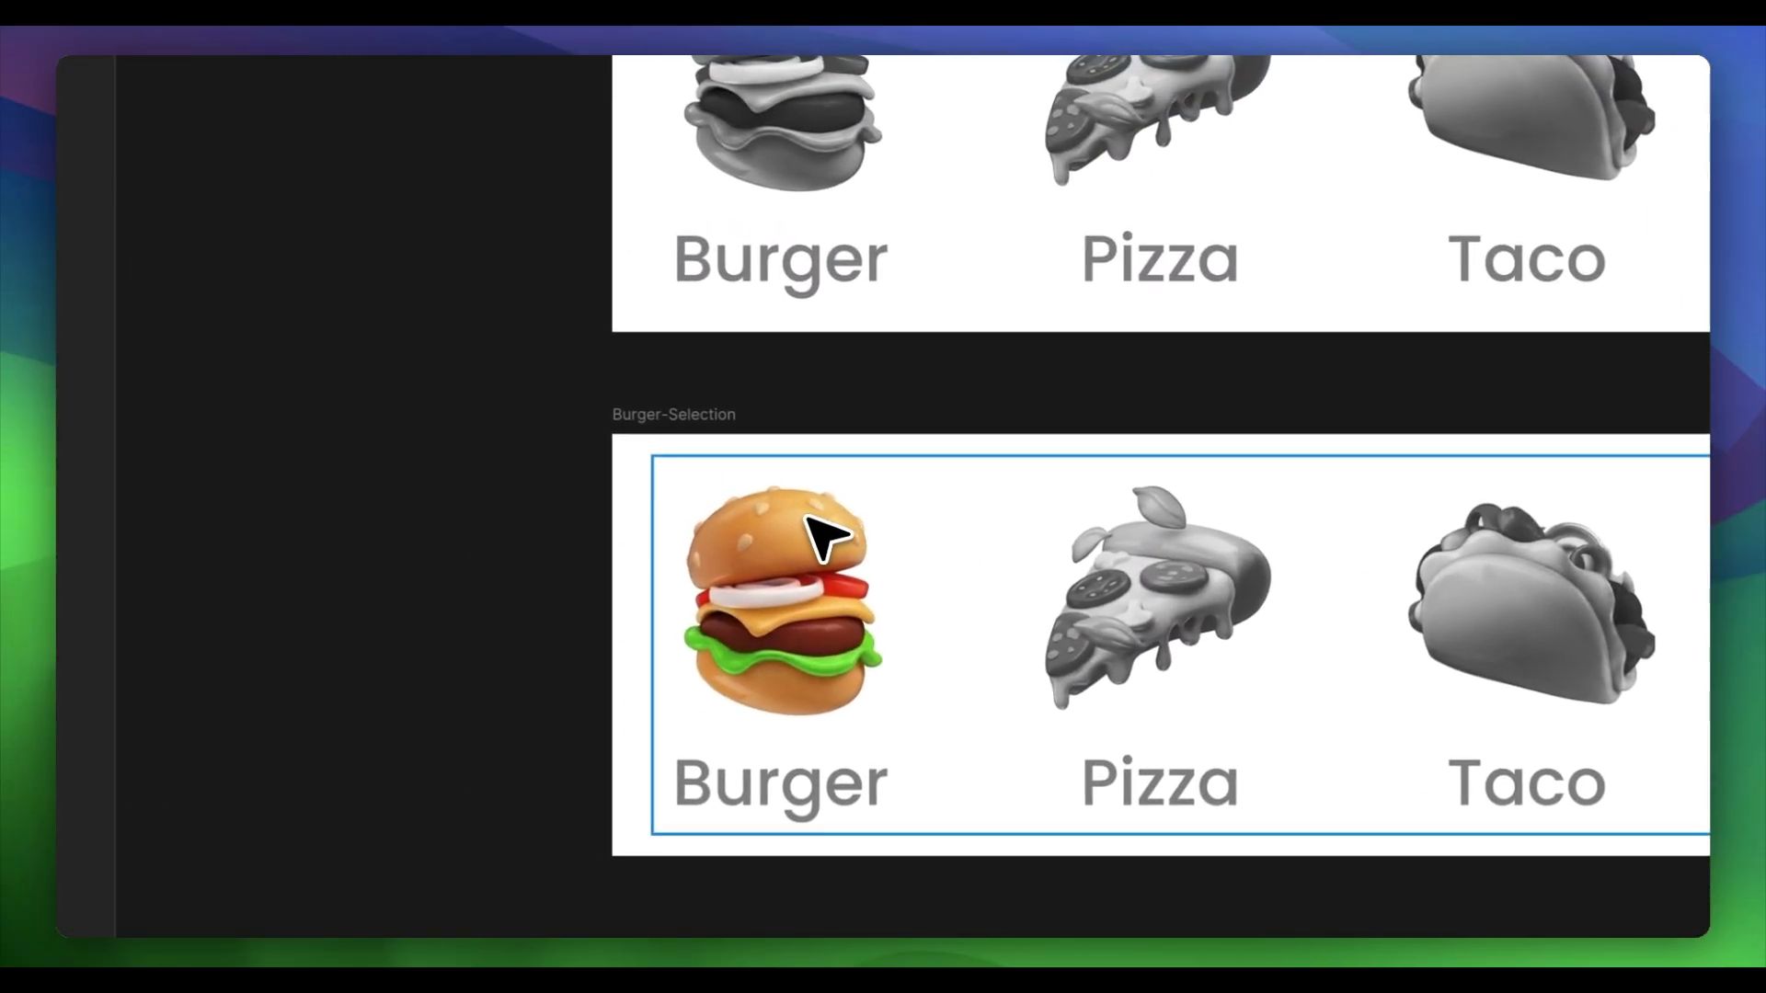
Enlarge the colored burger icon in the Burger-Selection frame proportionally to 61 × 64.
{"action": "double_click", "coordinate": [823, 517]}
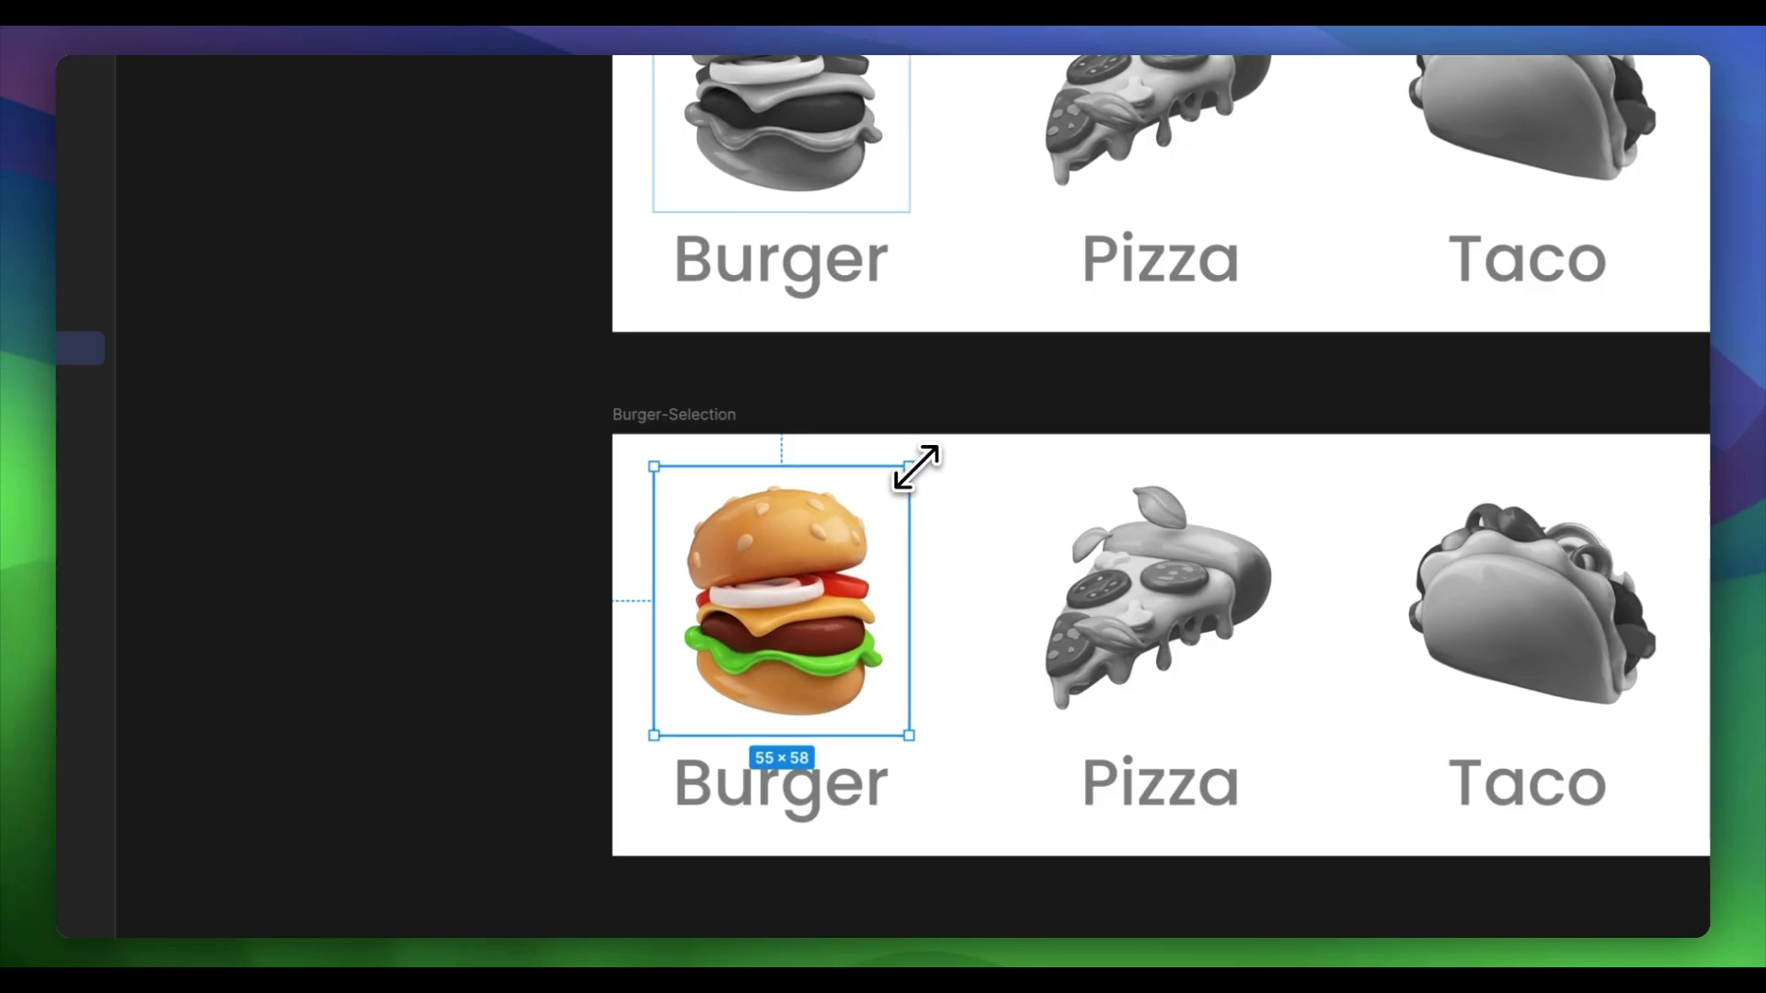
{"action": "left_click_drag", "start_coordinate": [916, 468], "coordinate": [931, 457]}
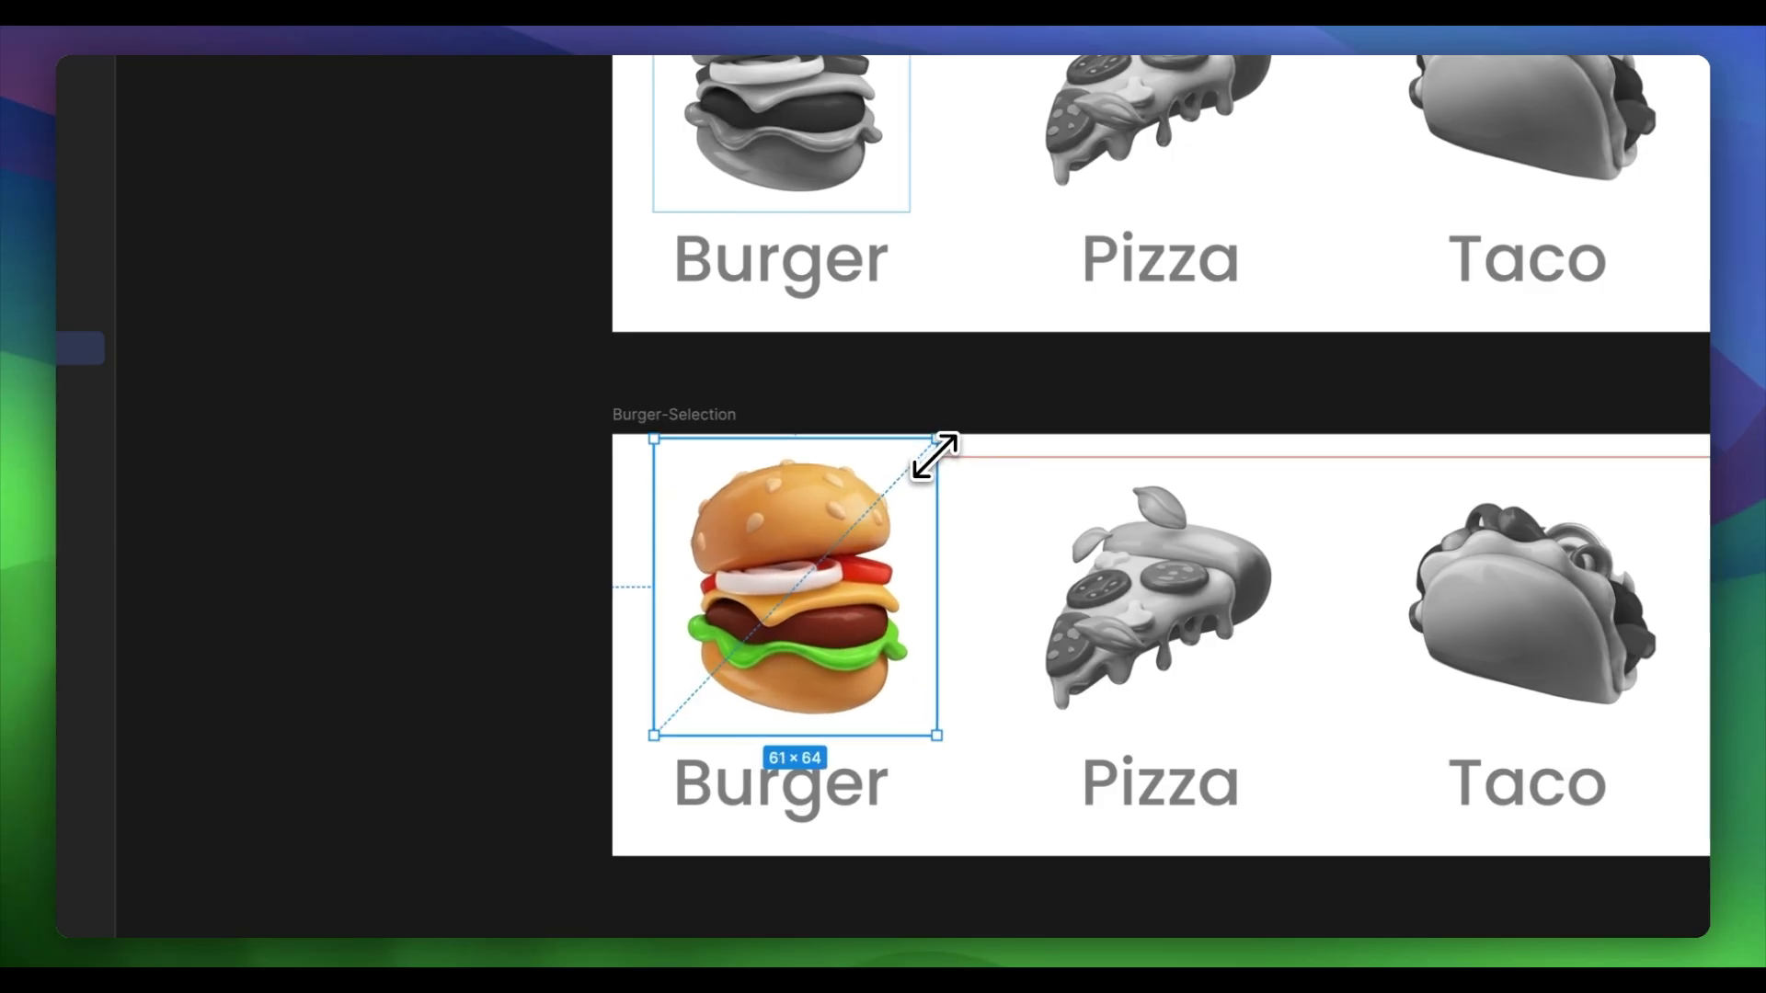
{"action": "left_click_drag", "start_coordinate": [936, 458], "coordinate": [938, 457]}
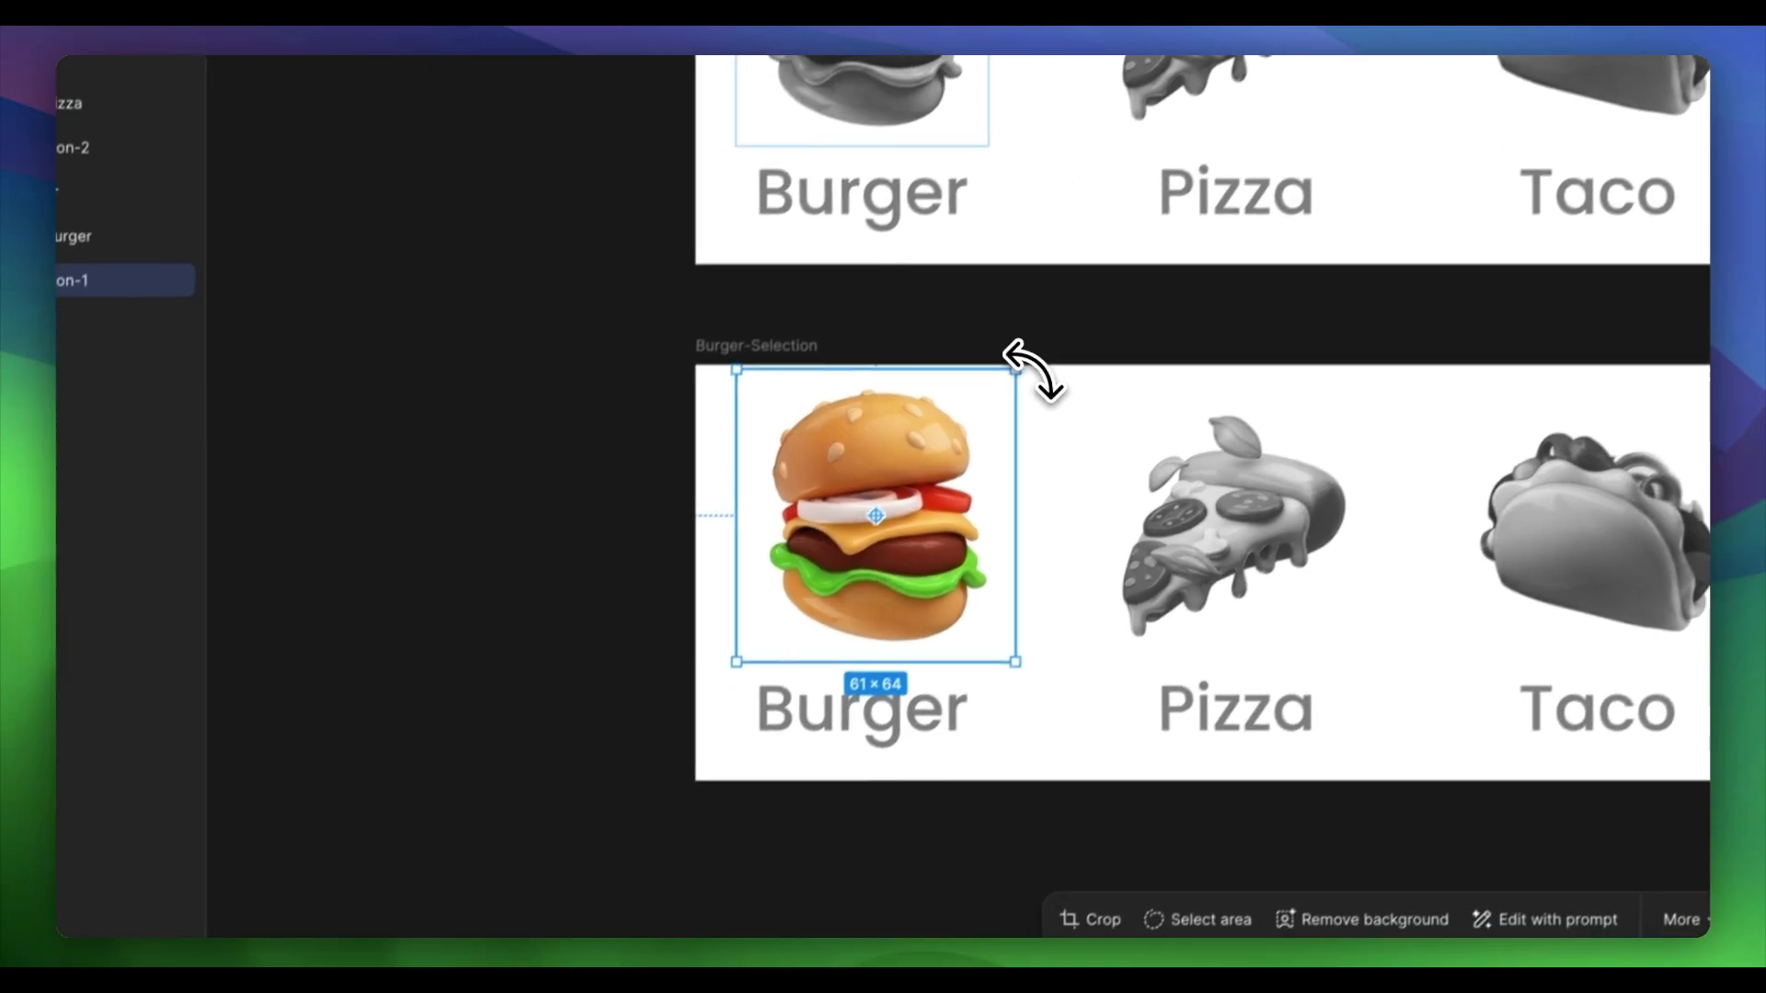
Rotate the colored burger icon slightly counterclockwise and shift it a little left and down above its label.
{"action": "left_click_drag", "start_coordinate": [952, 438], "coordinate": [929, 408]}
{"action": "left_click_drag", "start_coordinate": [1074, 281], "coordinate": [1064, 276]}
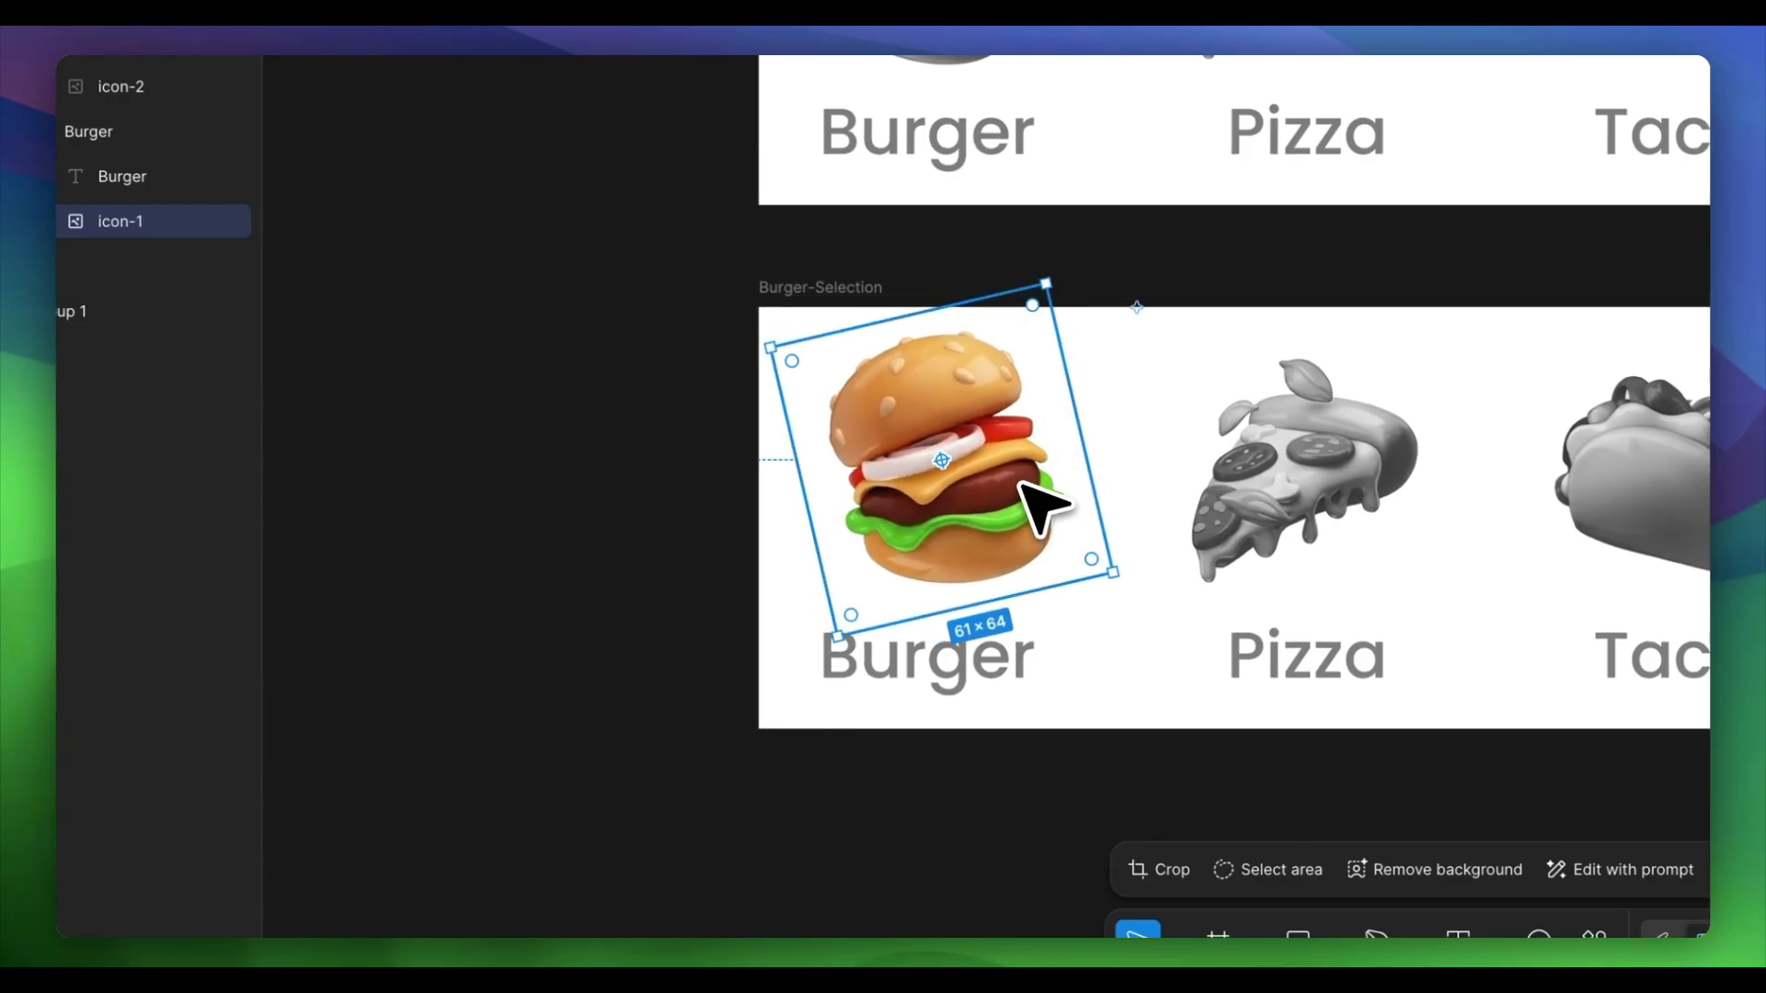
{"action": "left_click_drag", "start_coordinate": [1020, 483], "coordinate": [1002, 494]}
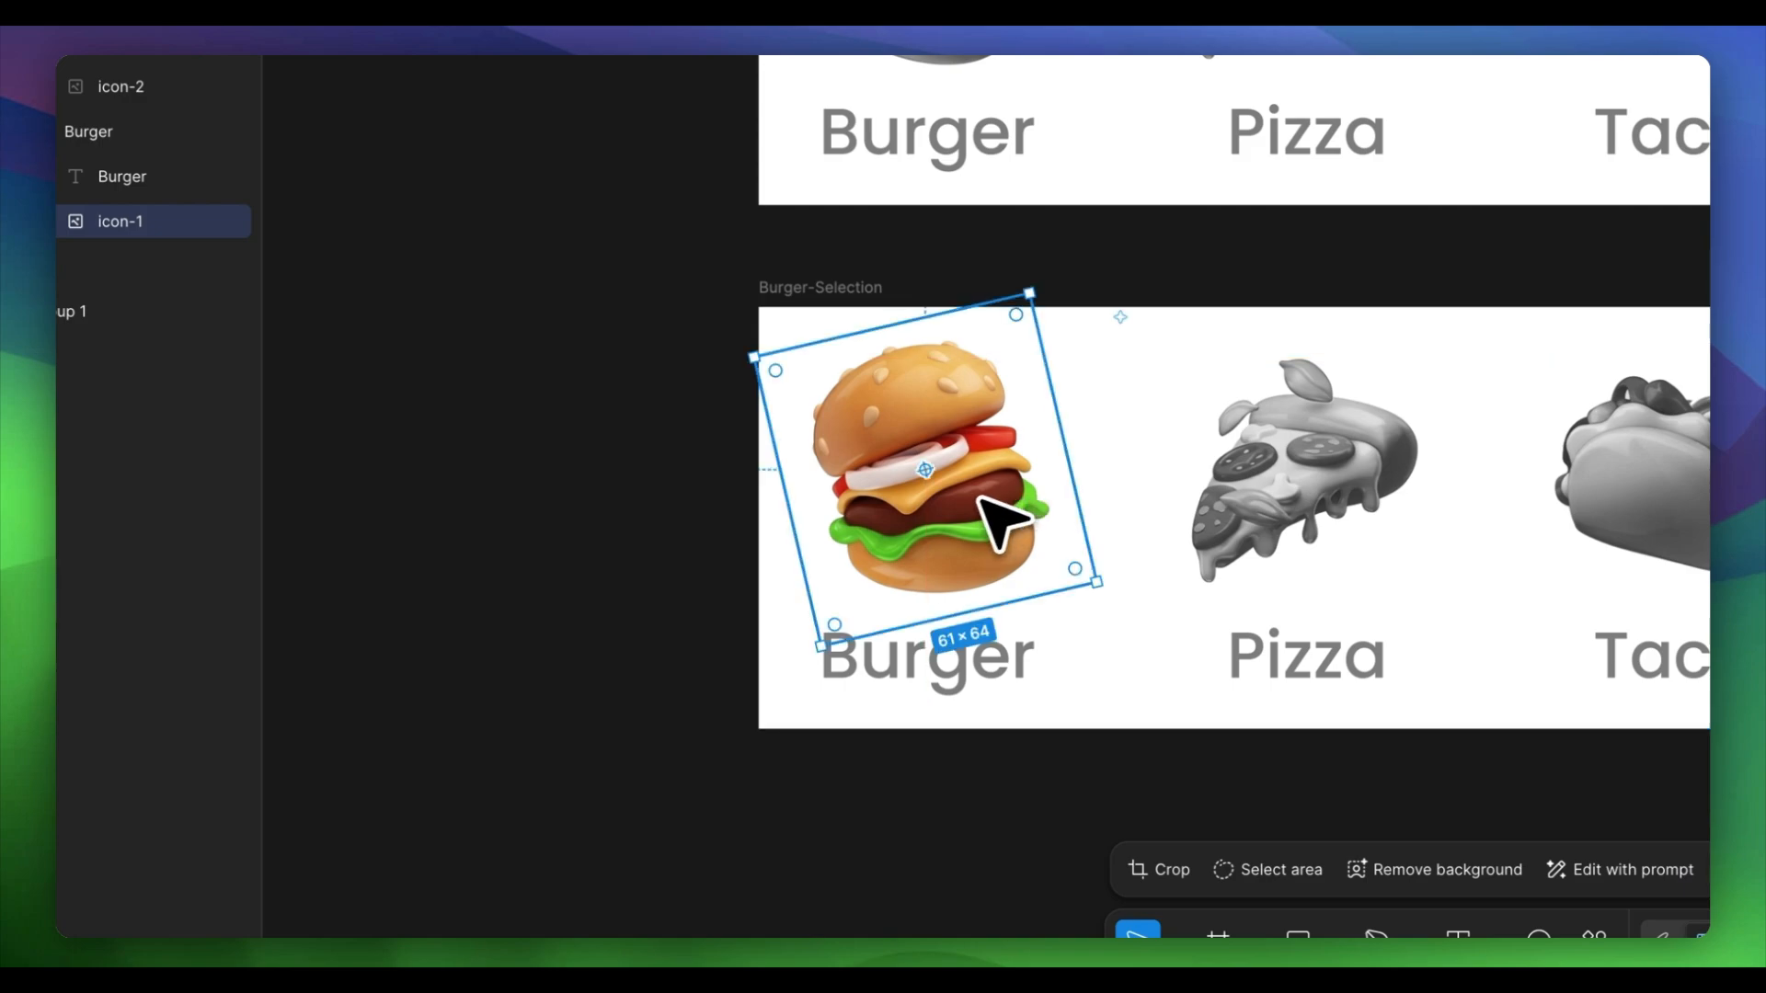
{"action": "left_click", "coordinate": [680, 596]}
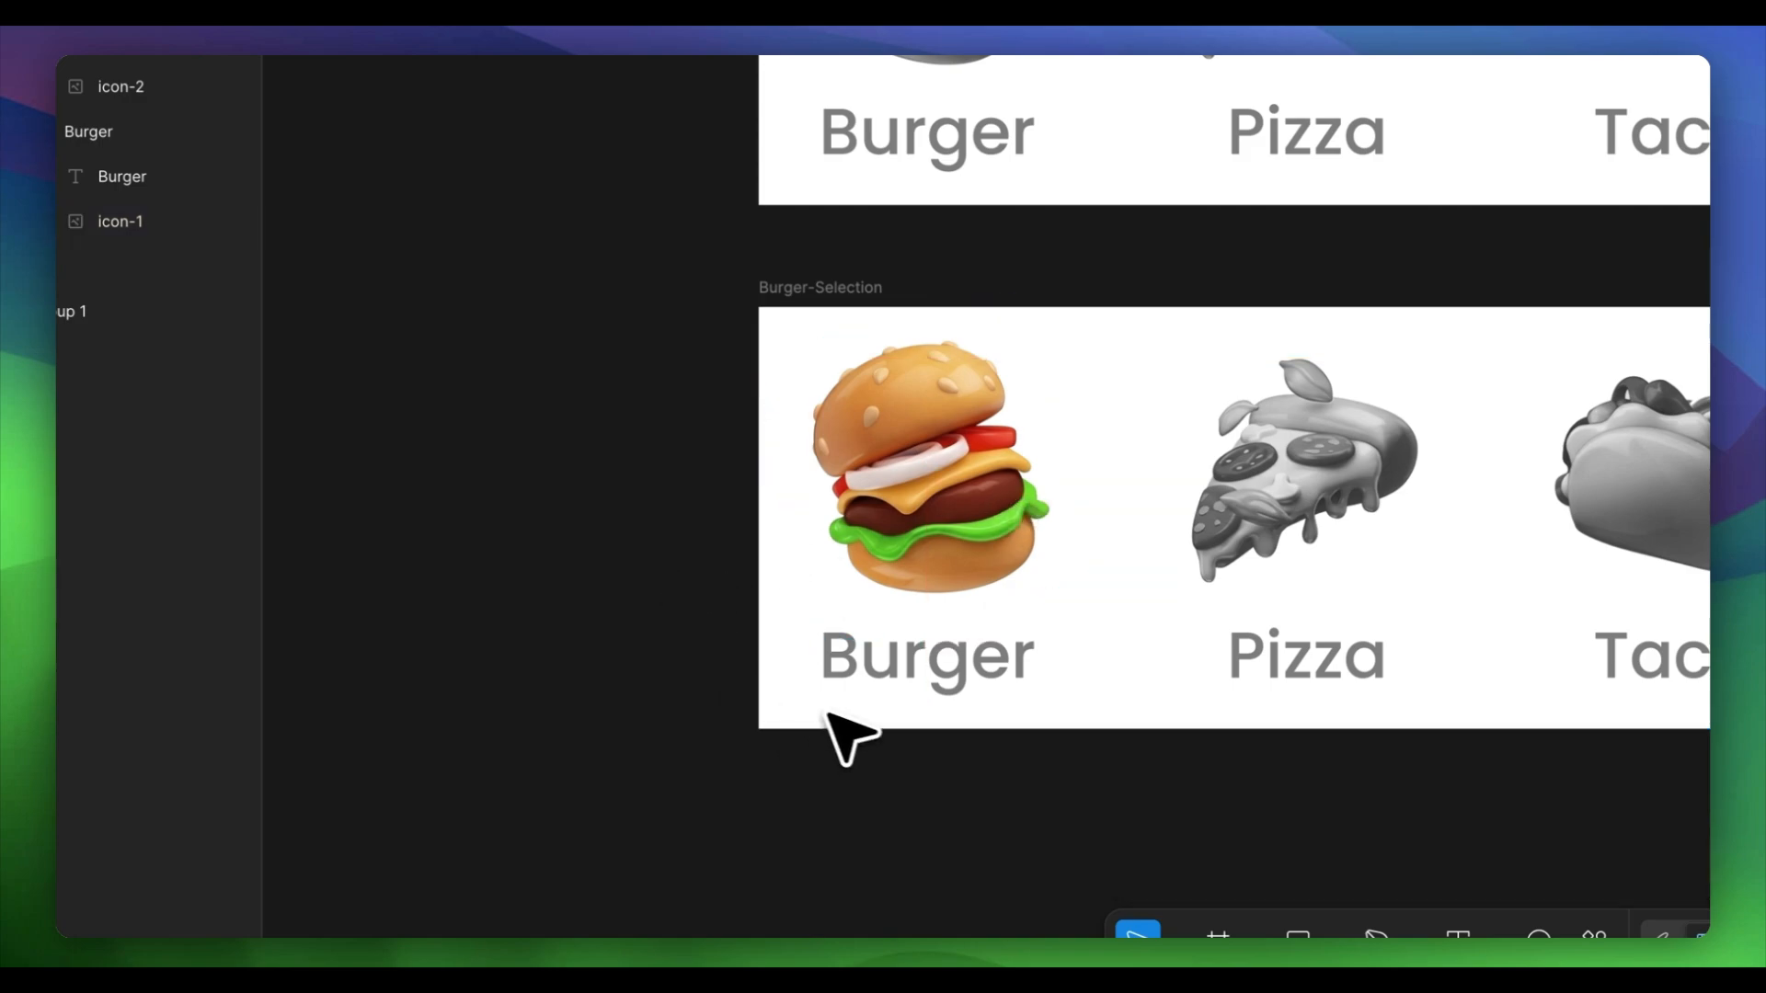
Set the Burger label in the Burger-Selection frame to fill color FF8400 and font weight SemiBold.
{"action": "left_click", "coordinate": [957, 665]}
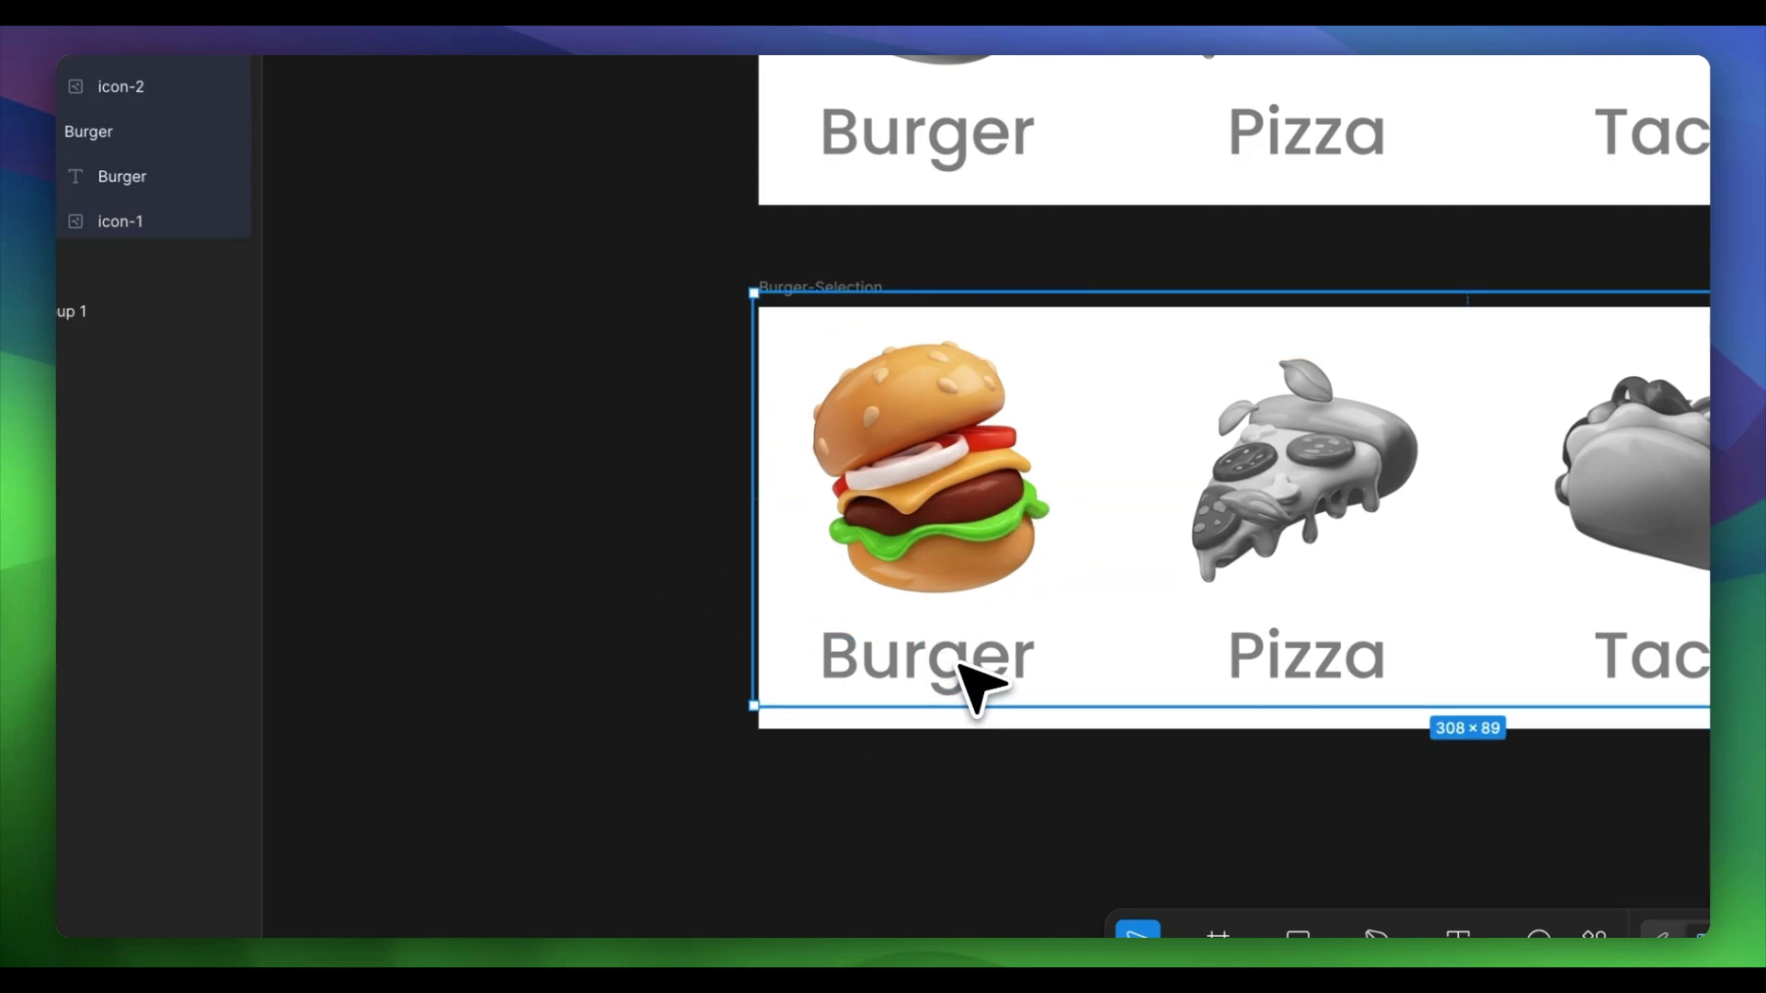
{"action": "left_click", "coordinate": [957, 665]}
{"action": "left_click", "coordinate": [959, 666]}
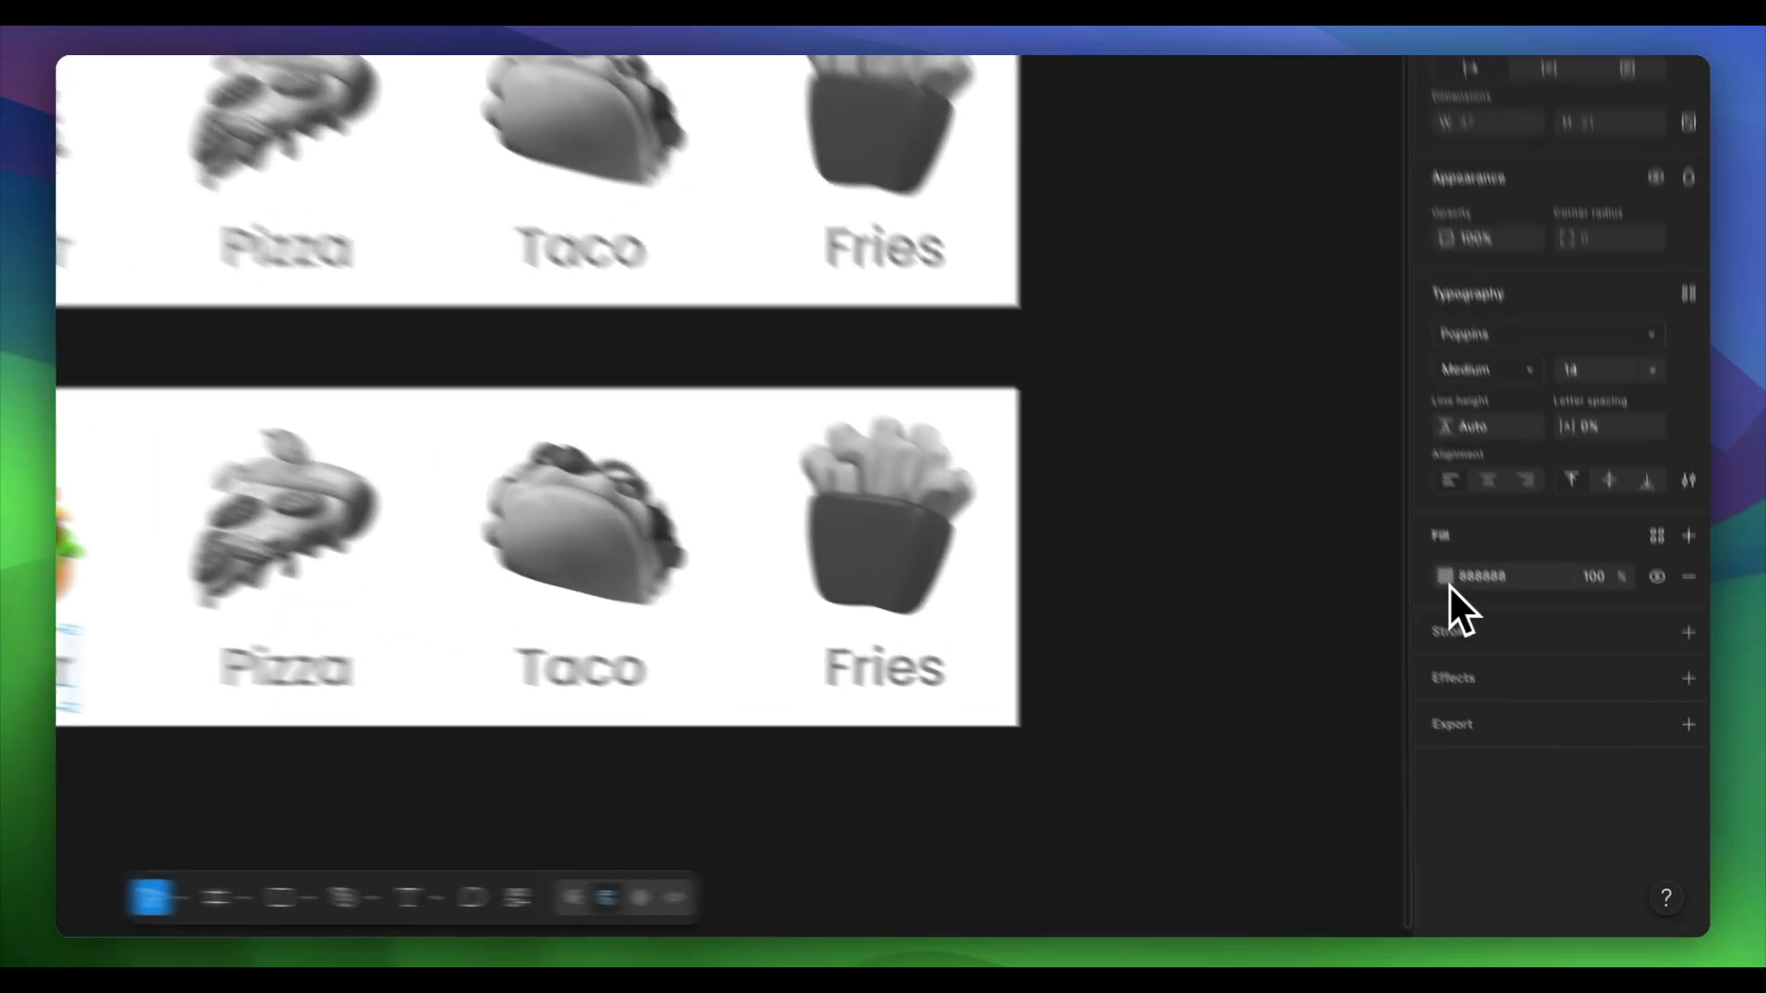
{"action": "left_click", "coordinate": [1545, 712]}
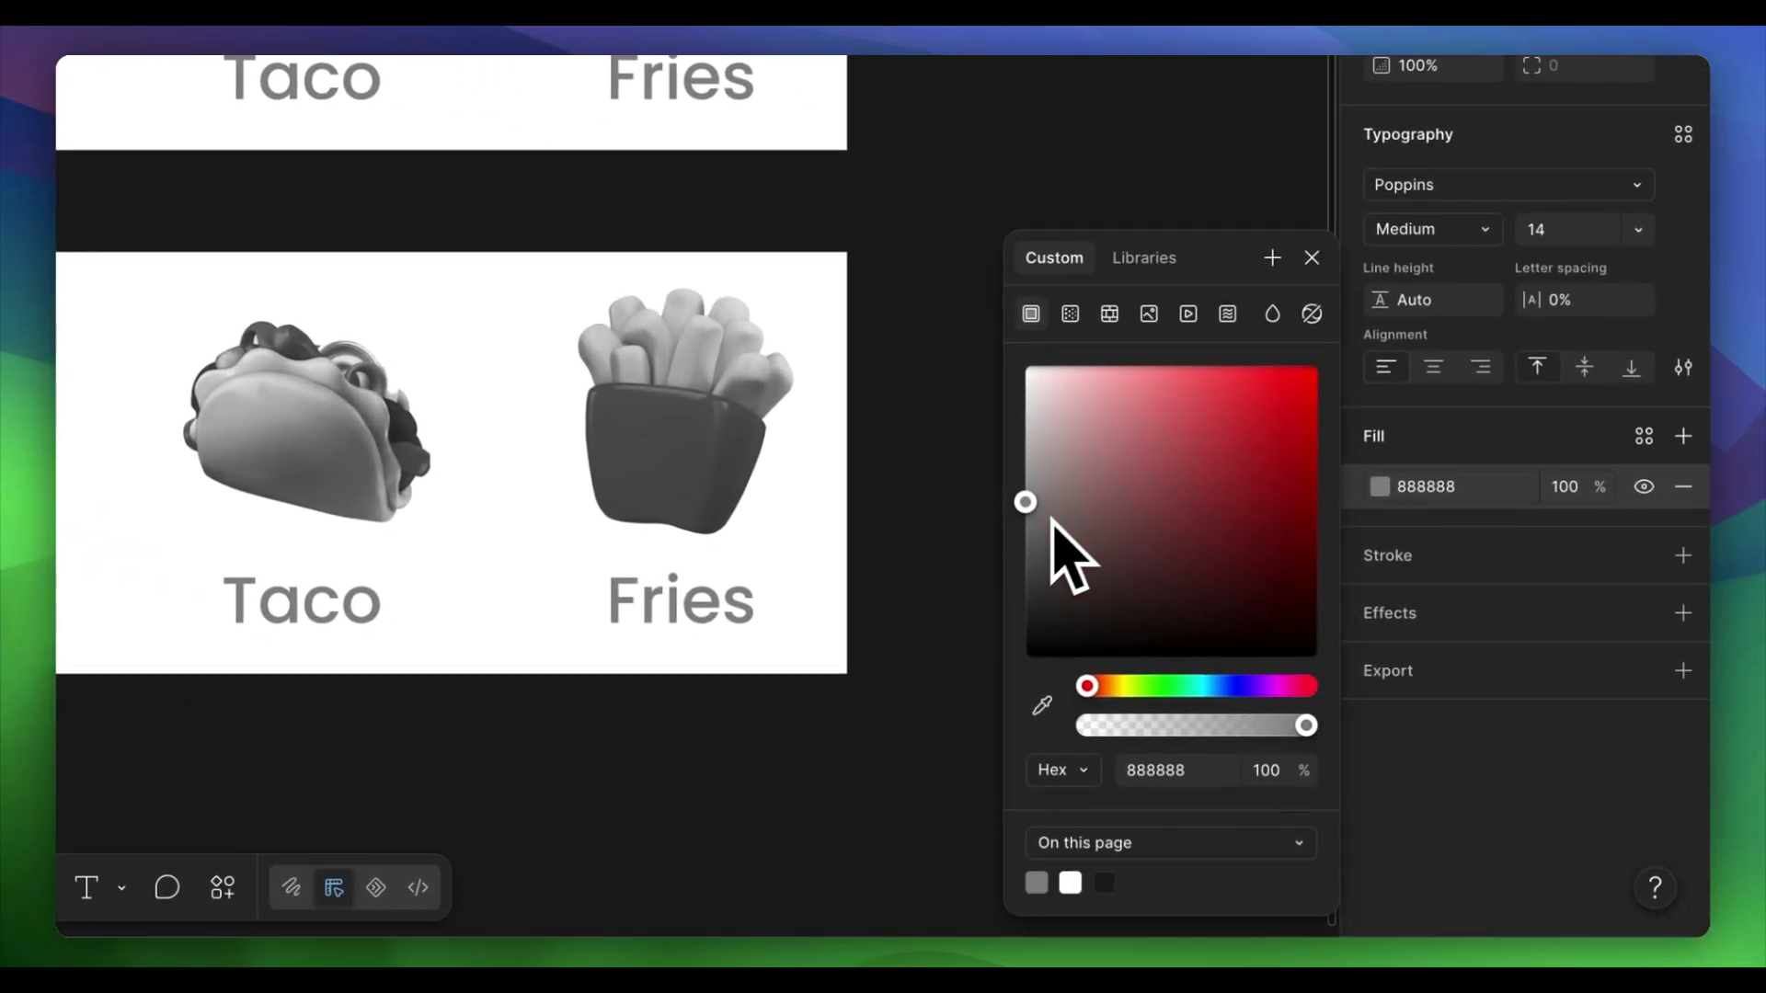
{"action": "left_click_drag", "start_coordinate": [1095, 696], "coordinate": [1106, 697]}
{"action": "left_click_drag", "start_coordinate": [1030, 512], "coordinate": [1391, 344]}
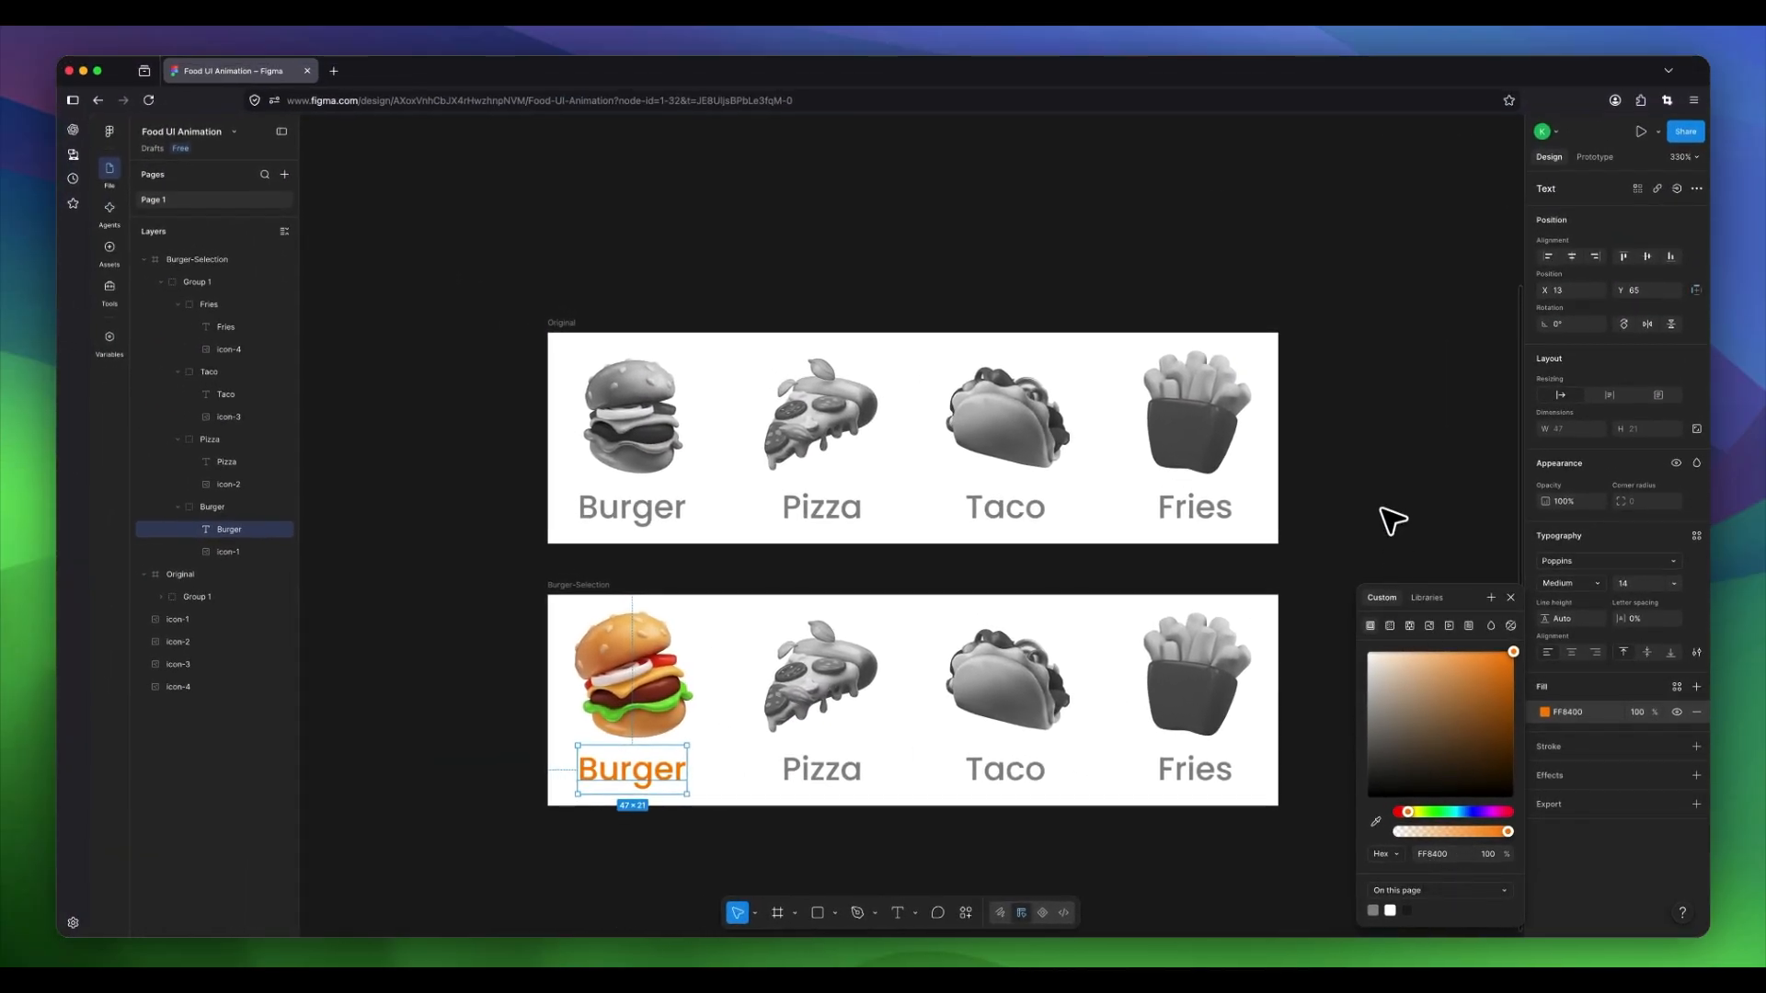
{"action": "key", "text": "Escape"}
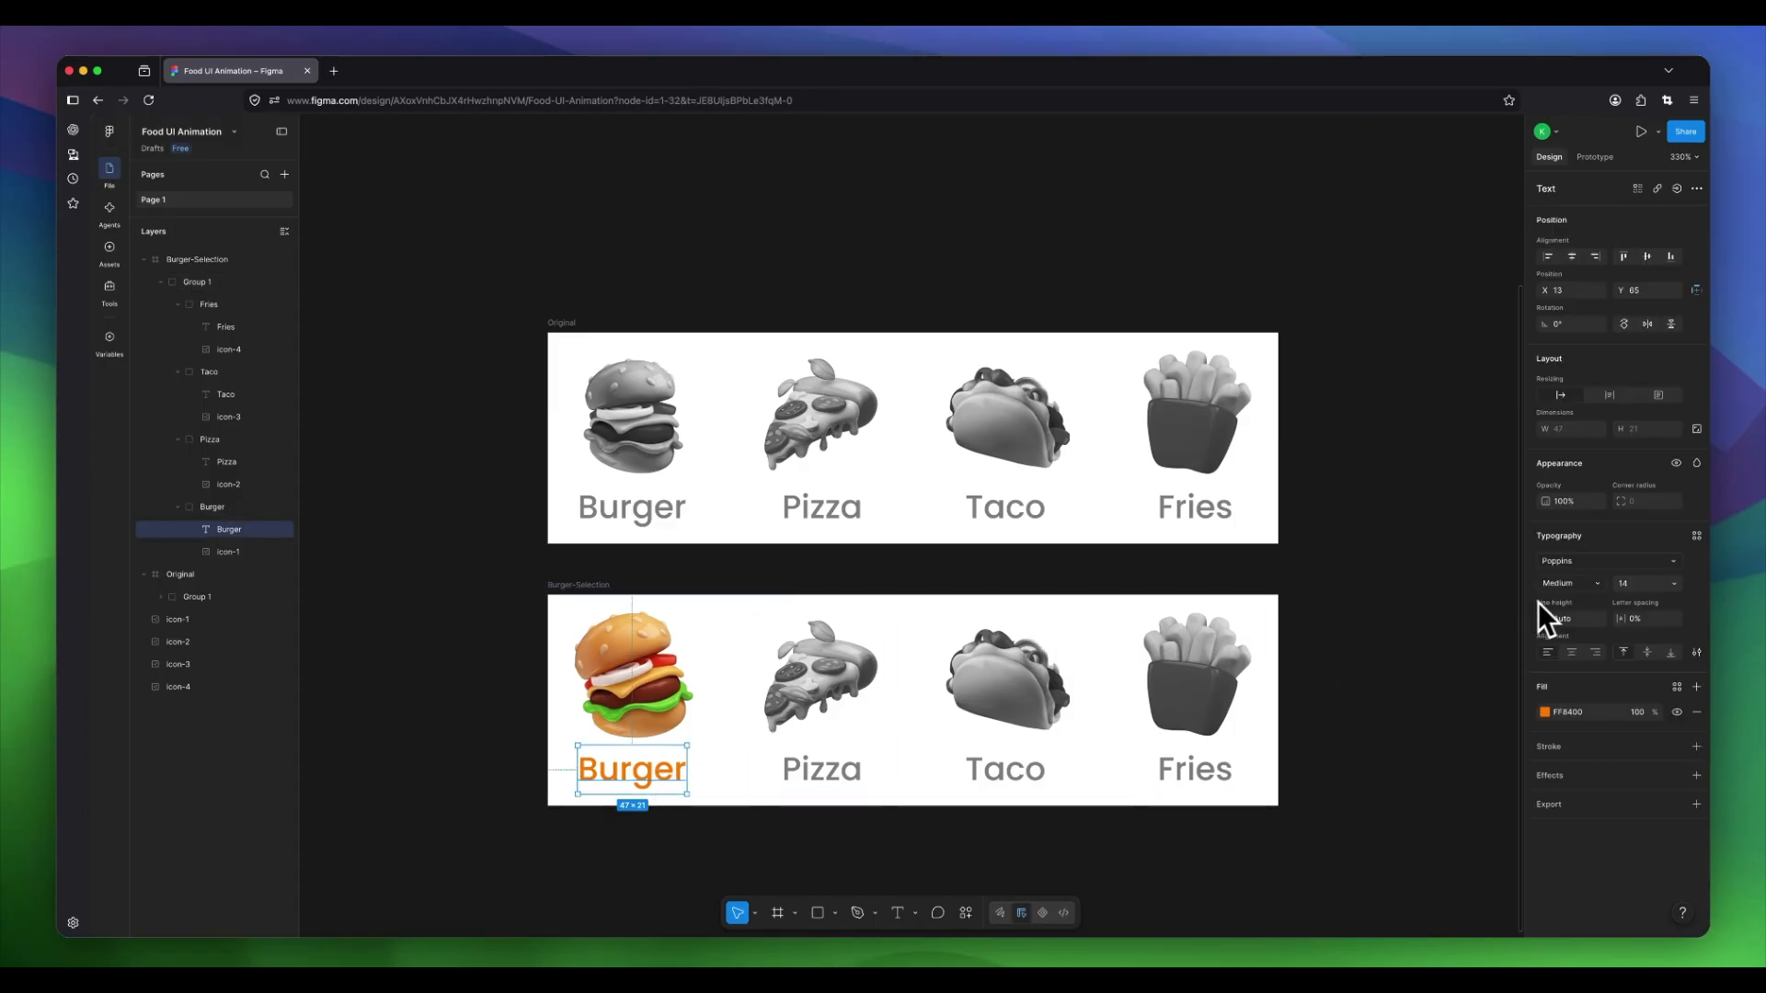
{"action": "left_click", "coordinate": [1596, 585]}
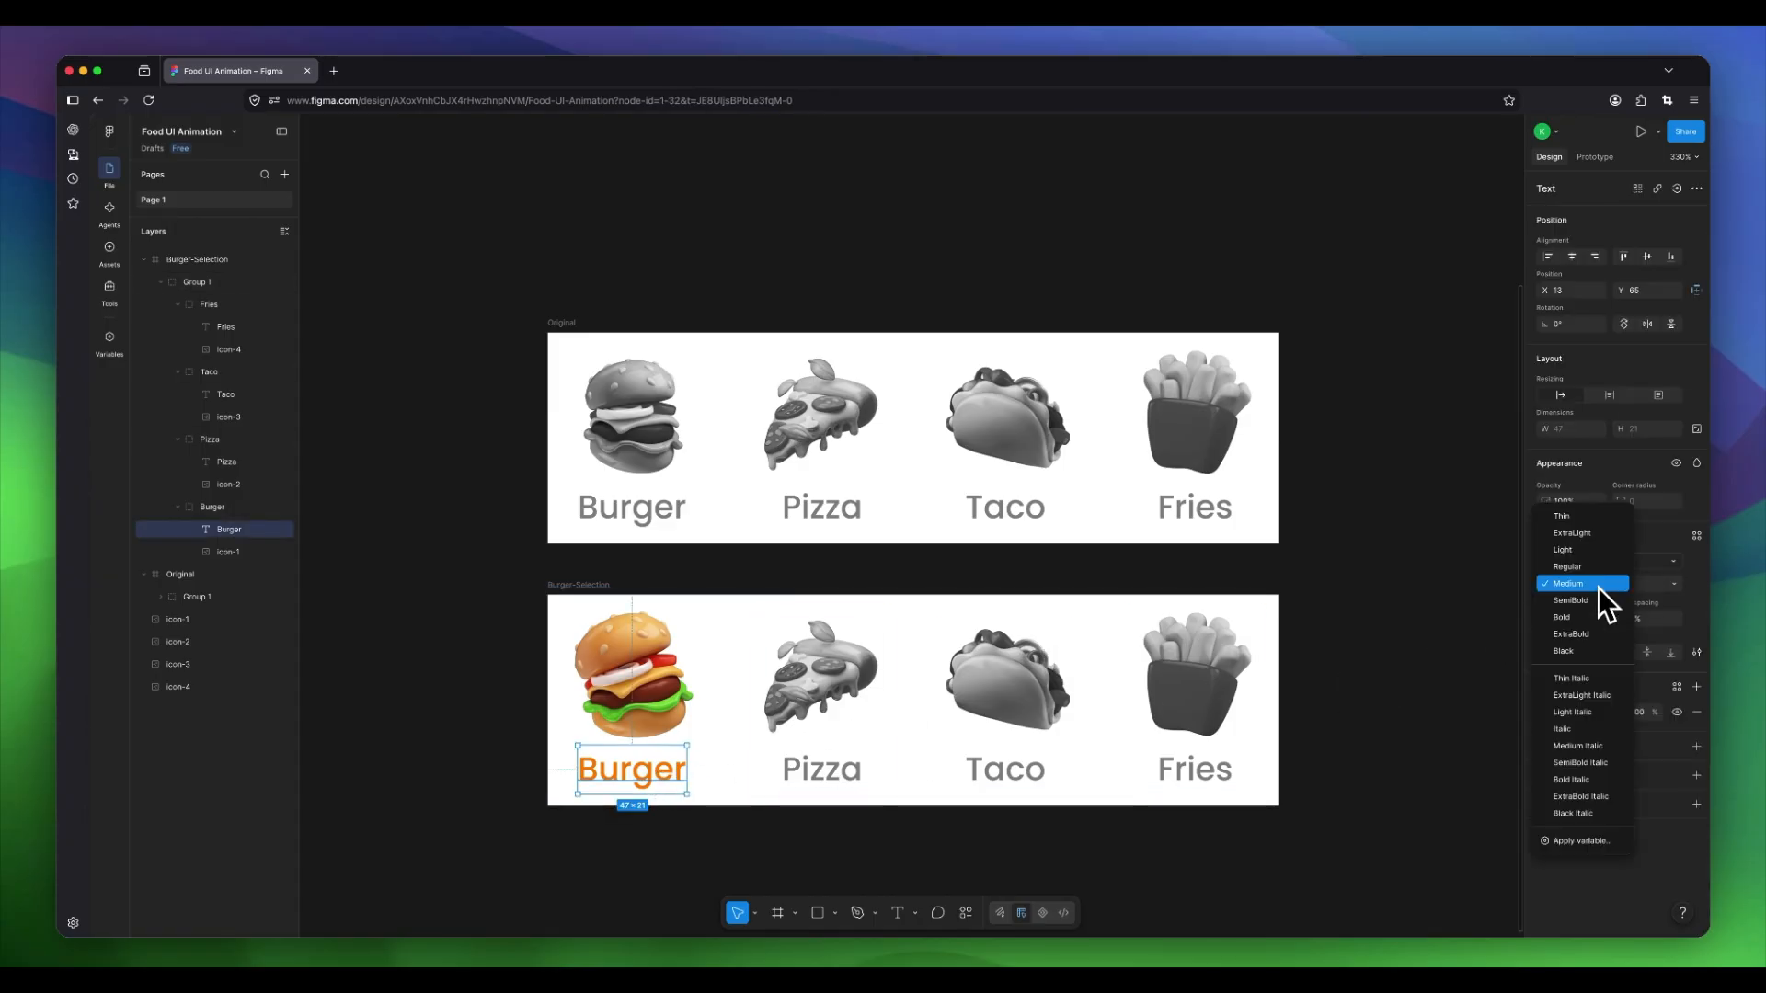
{"action": "left_click", "coordinate": [1595, 604]}
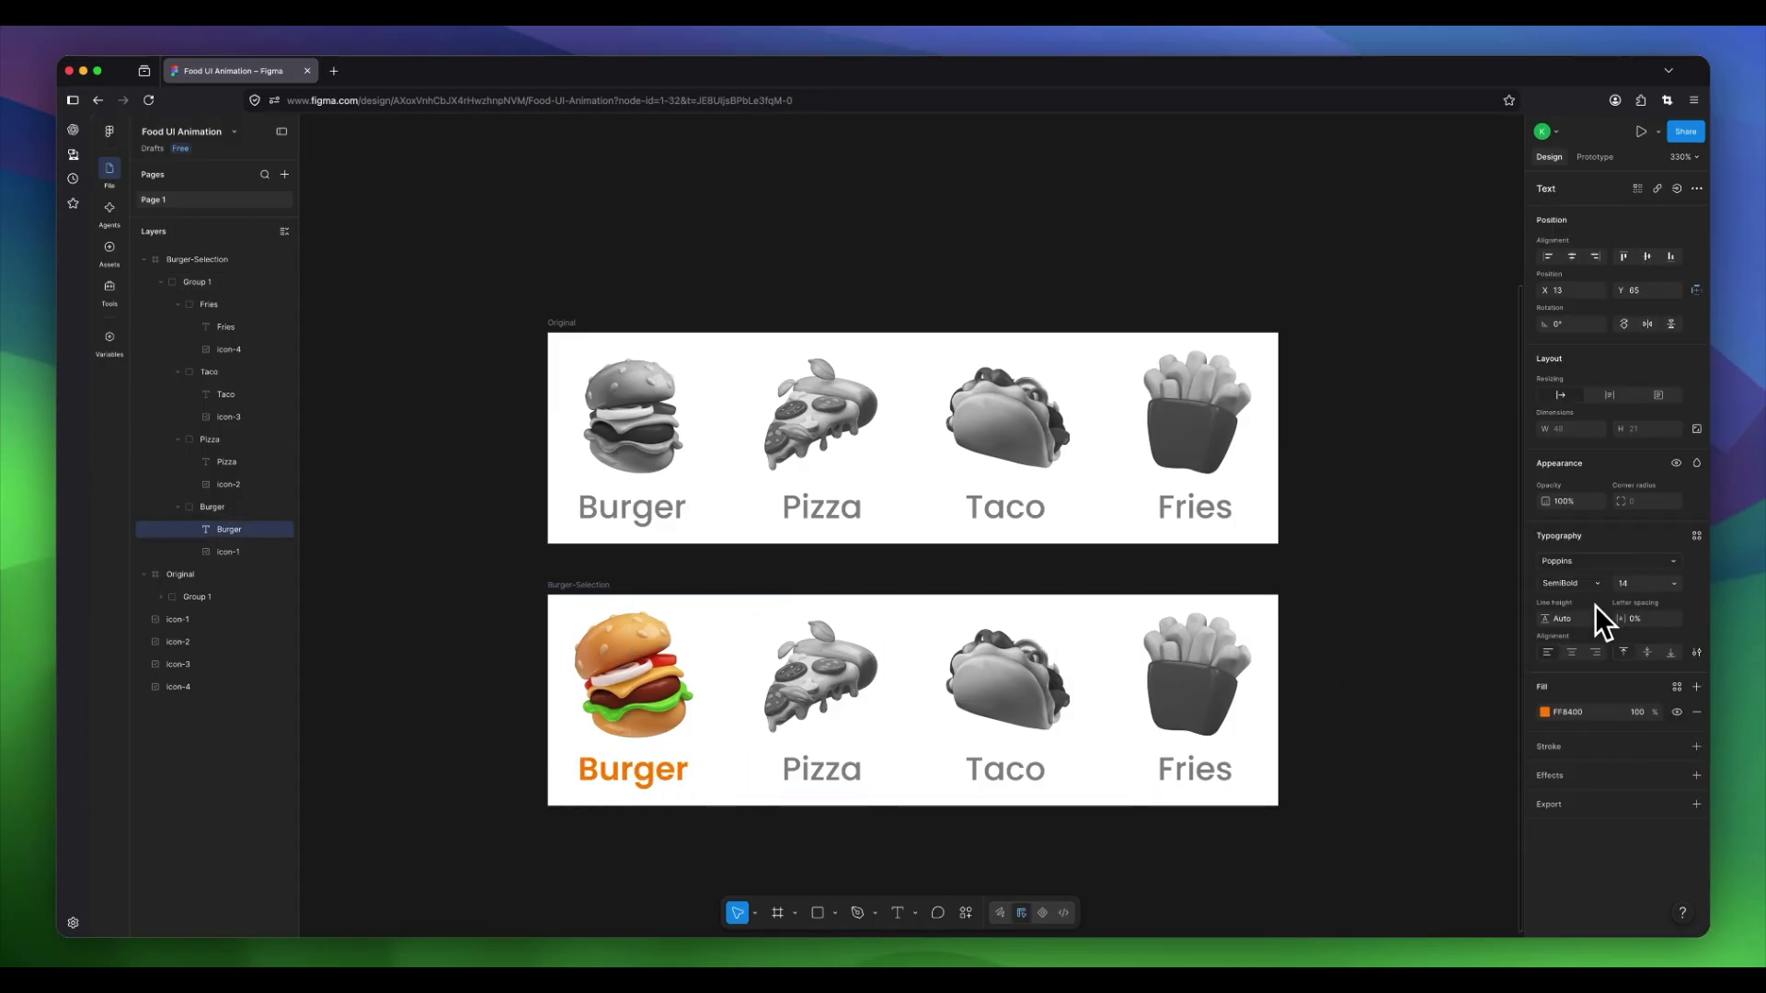
Duplicate the Original frame, place the copy directly below the Burger-Selection frame, and rename it Pizza-Selection.
{"action": "left_click", "coordinate": [1346, 640]}
{"action": "scroll", "coordinate": [1343, 635], "scroll_direction": "down", "scroll_amount": 2}
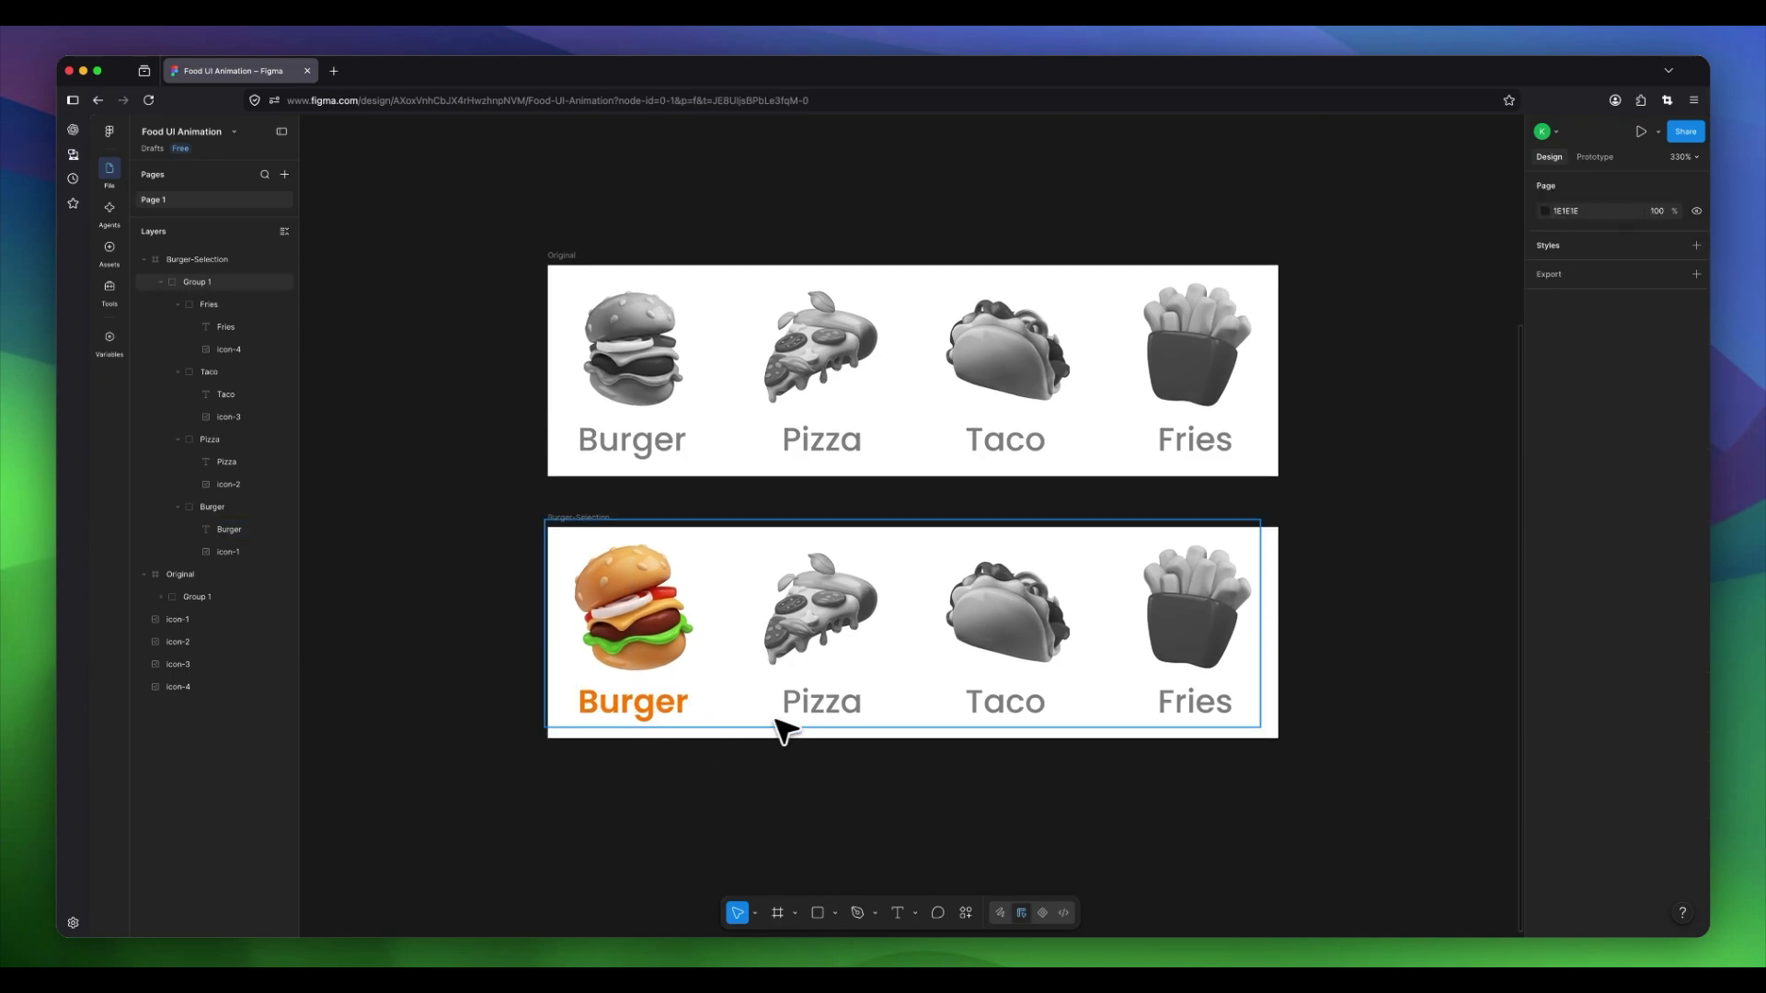
{"action": "scroll", "coordinate": [1310, 650], "scroll_direction": "down", "scroll_amount": 1}
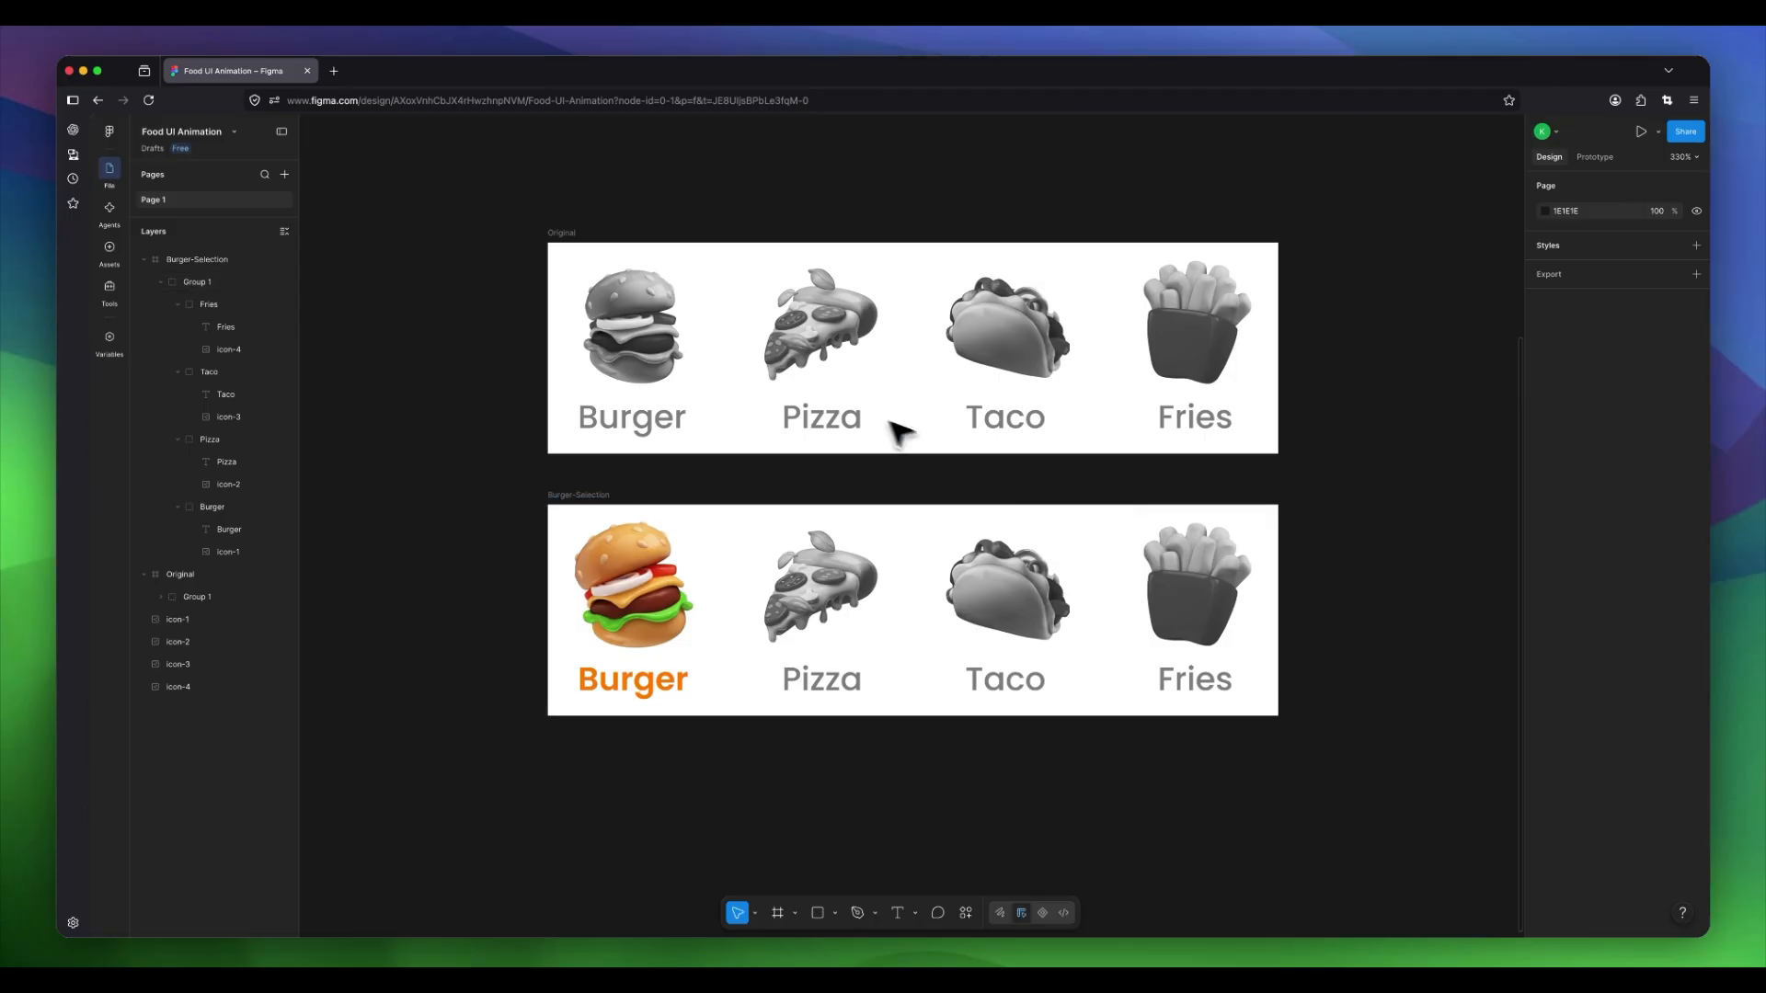
{"action": "left_click", "coordinate": [565, 235]}
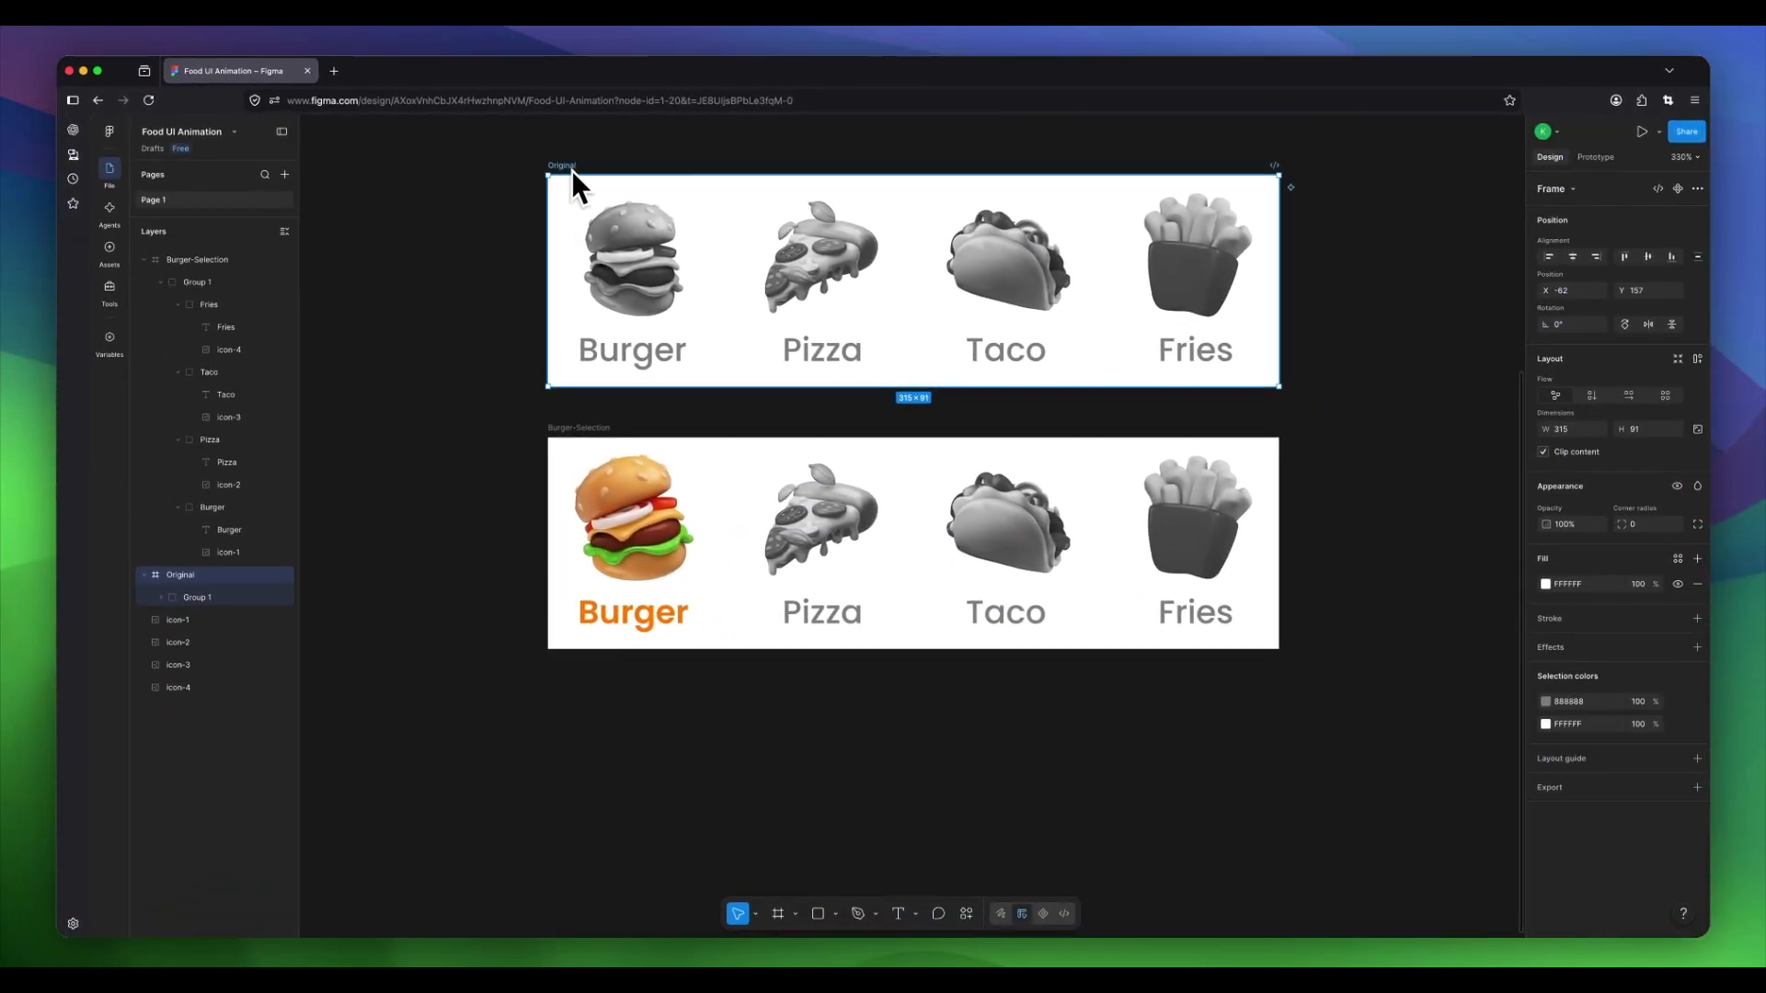
{"action": "left_click_drag", "start_coordinate": [577, 176], "coordinate": [534, 713]}
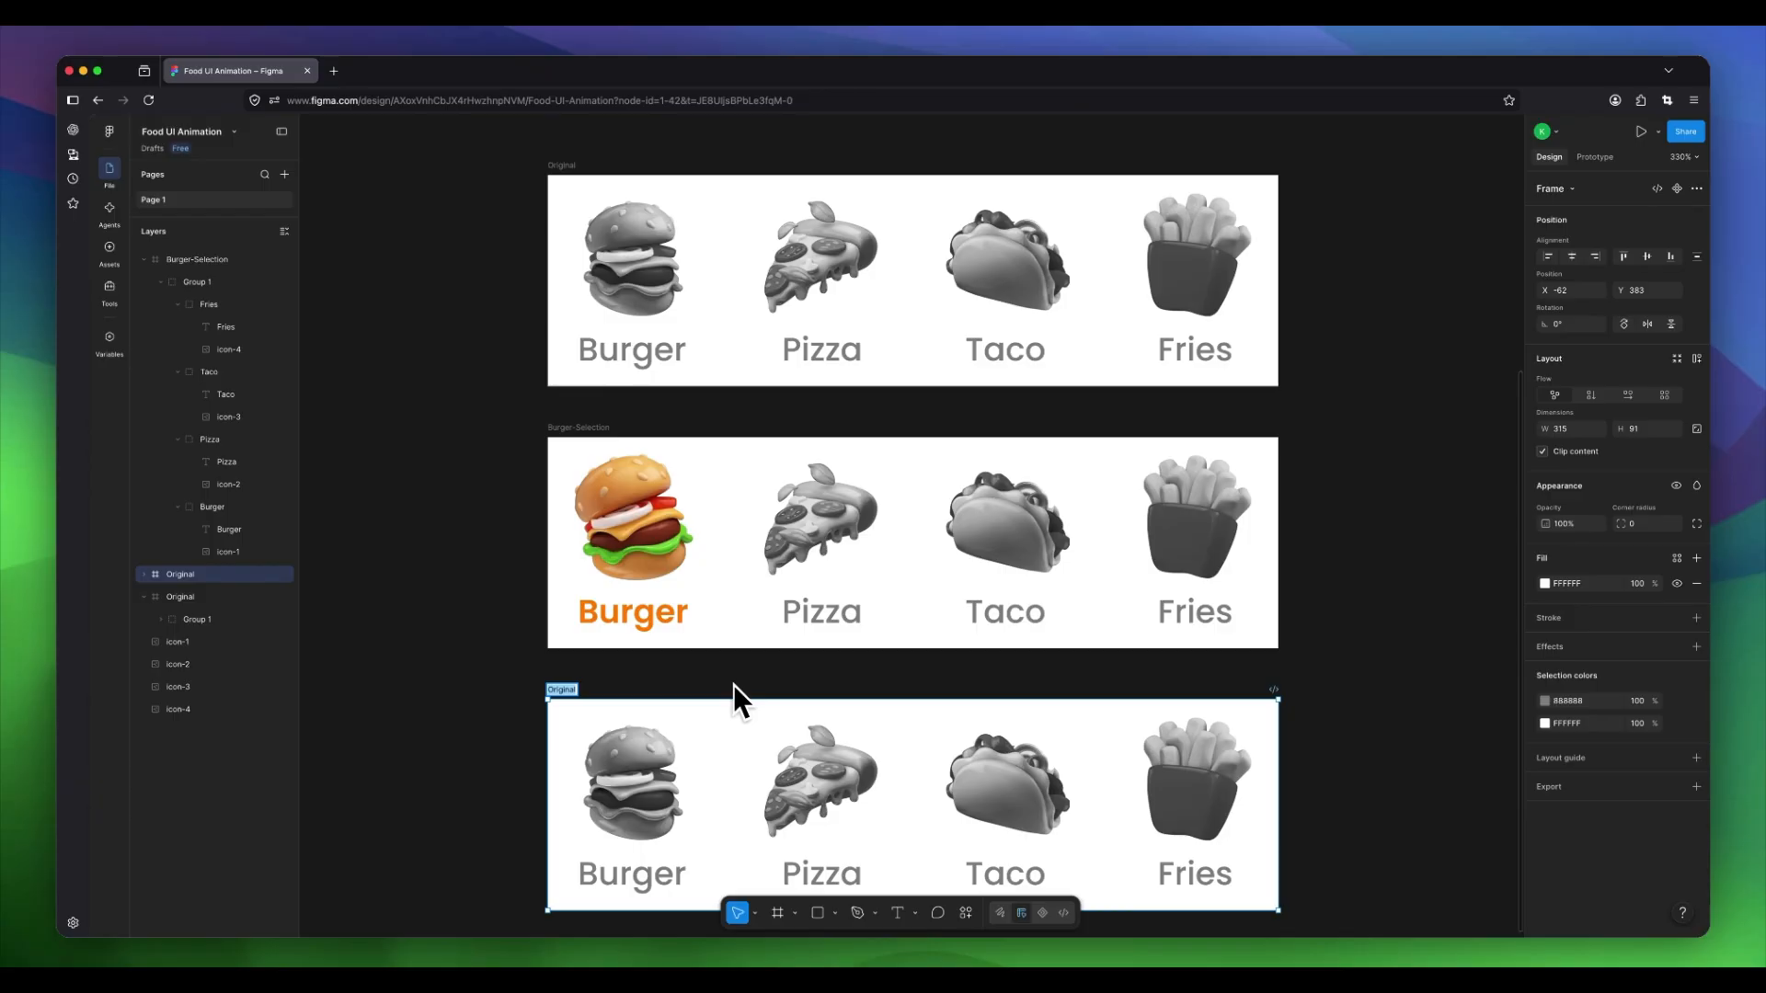
{"action": "type", "text": "Pizza-Selection"}
{"action": "key", "text": "Return"}
{"action": "scroll", "coordinate": [736, 680], "scroll_direction": "down", "scroll_amount": 3}
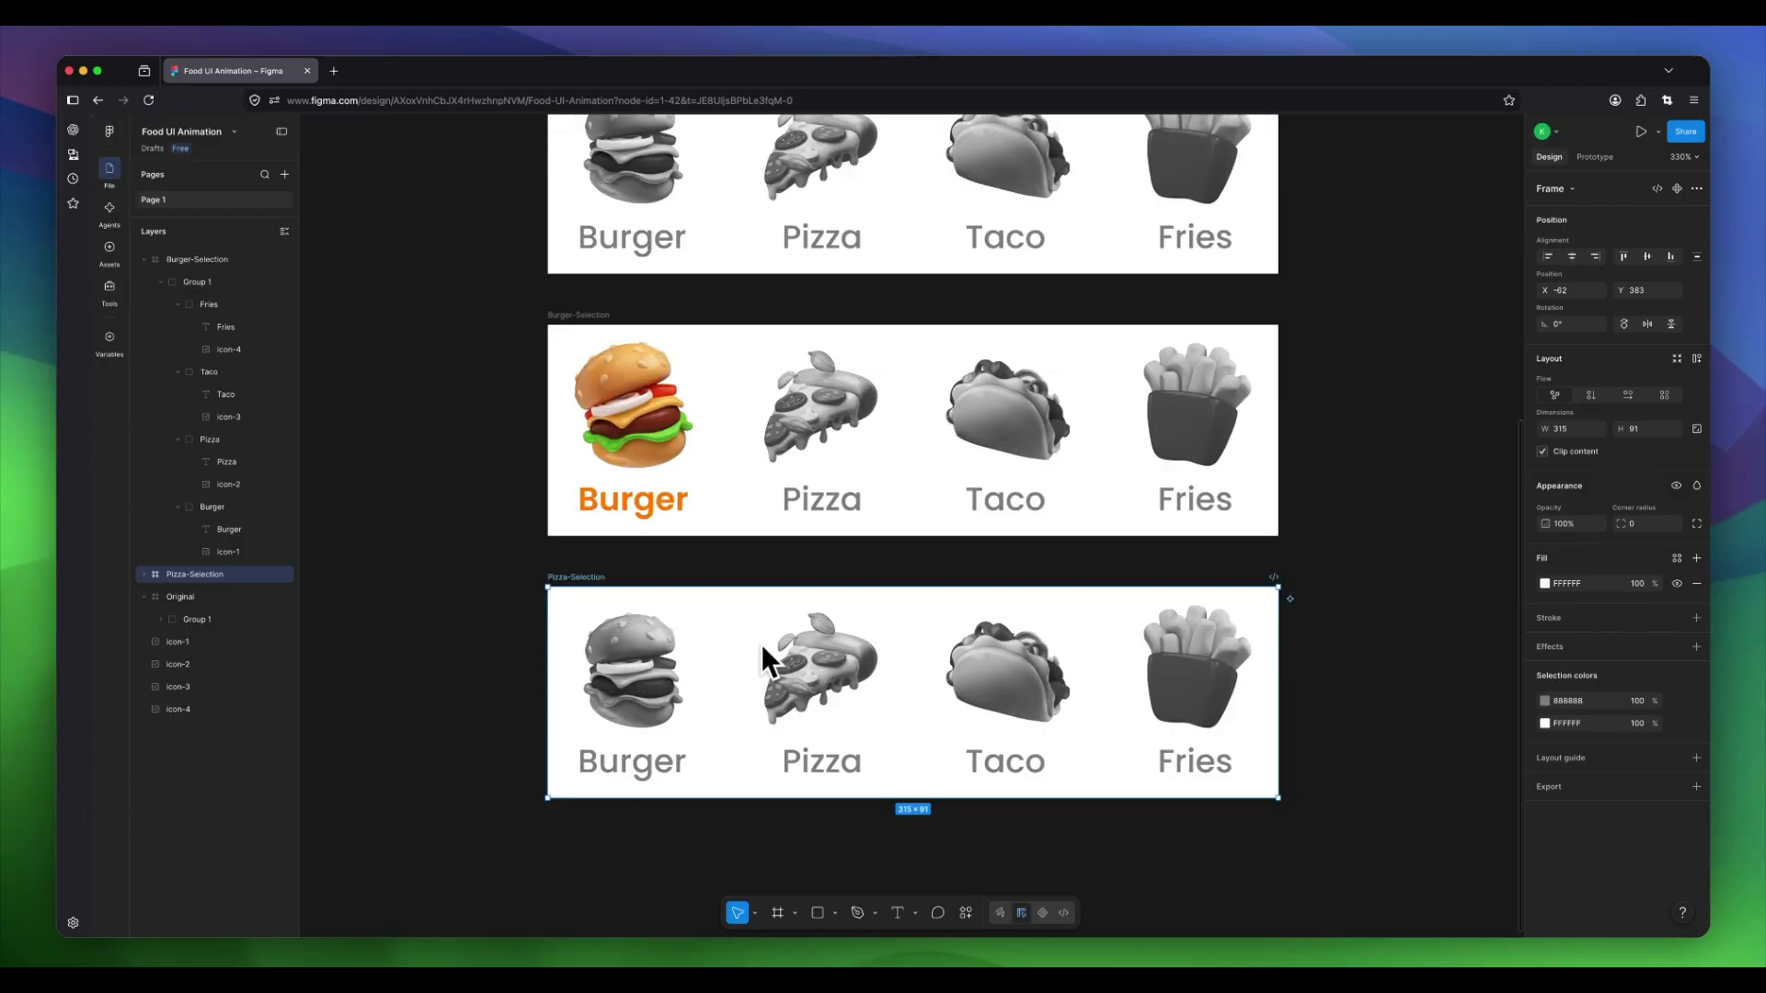
Copy the orange Burger label's properties from the Burger-Selection frame and paste them onto the Pizza label in the Pizza-Selection frame.
{"action": "left_click", "coordinate": [655, 511]}
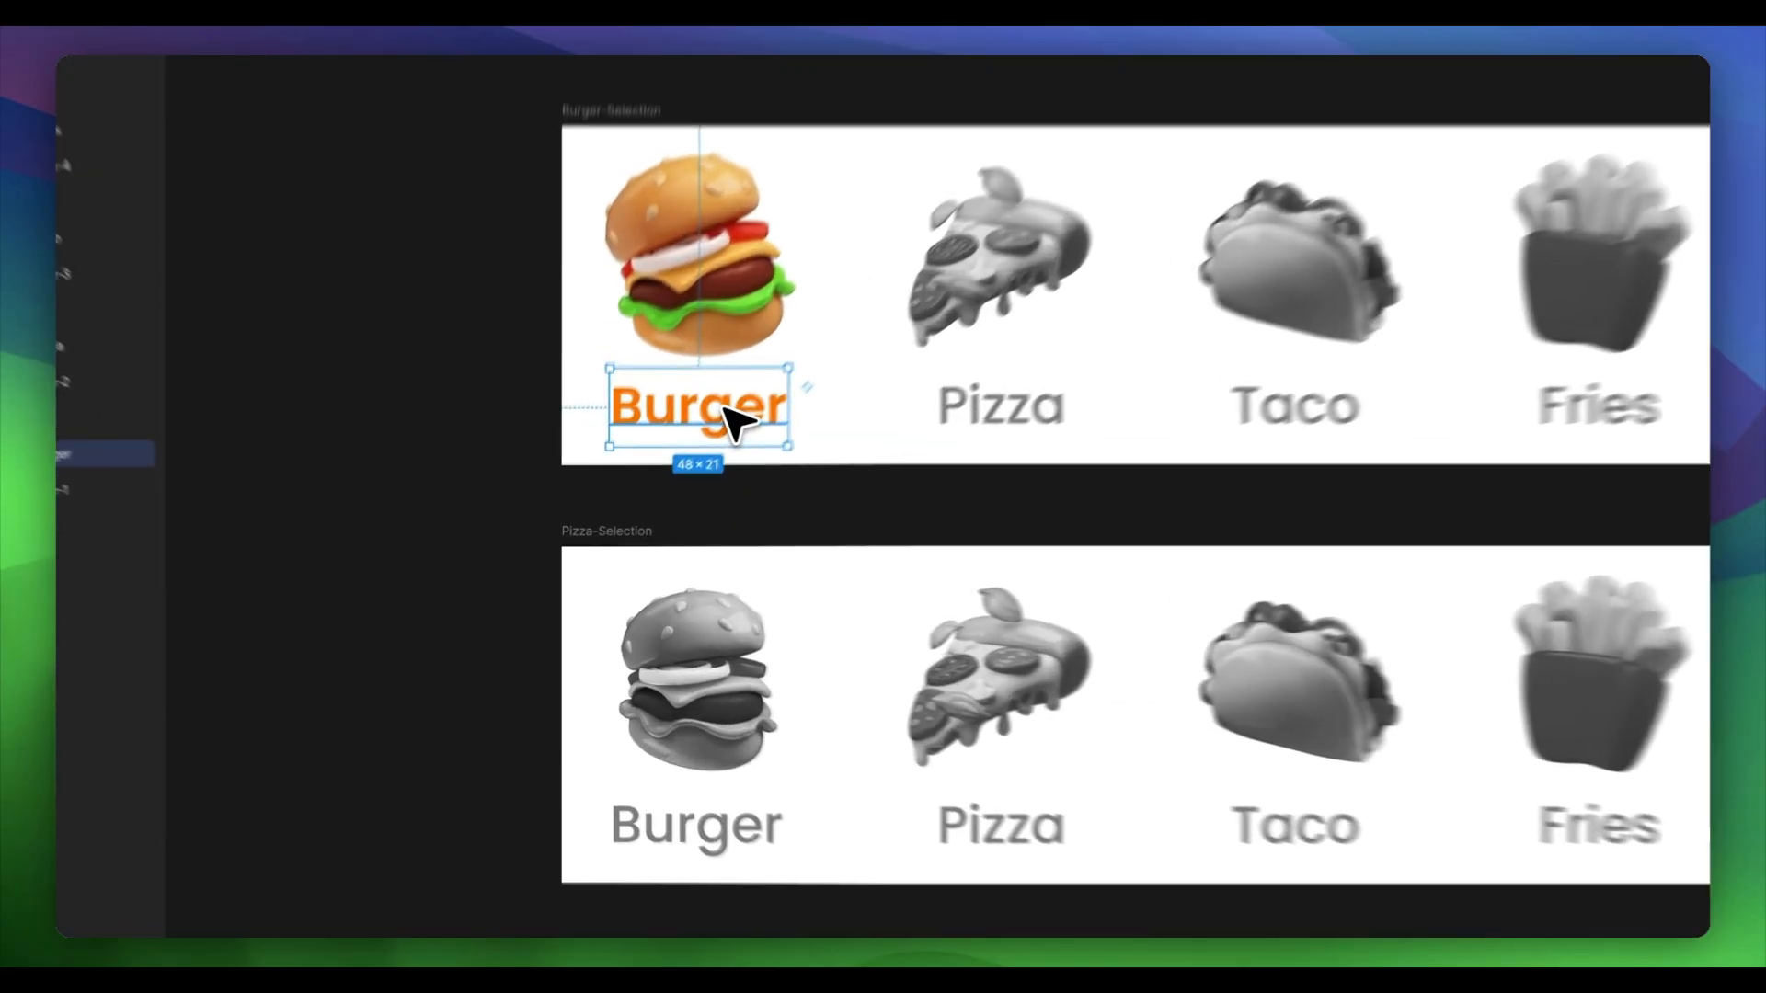
{"action": "right_click", "coordinate": [651, 505]}
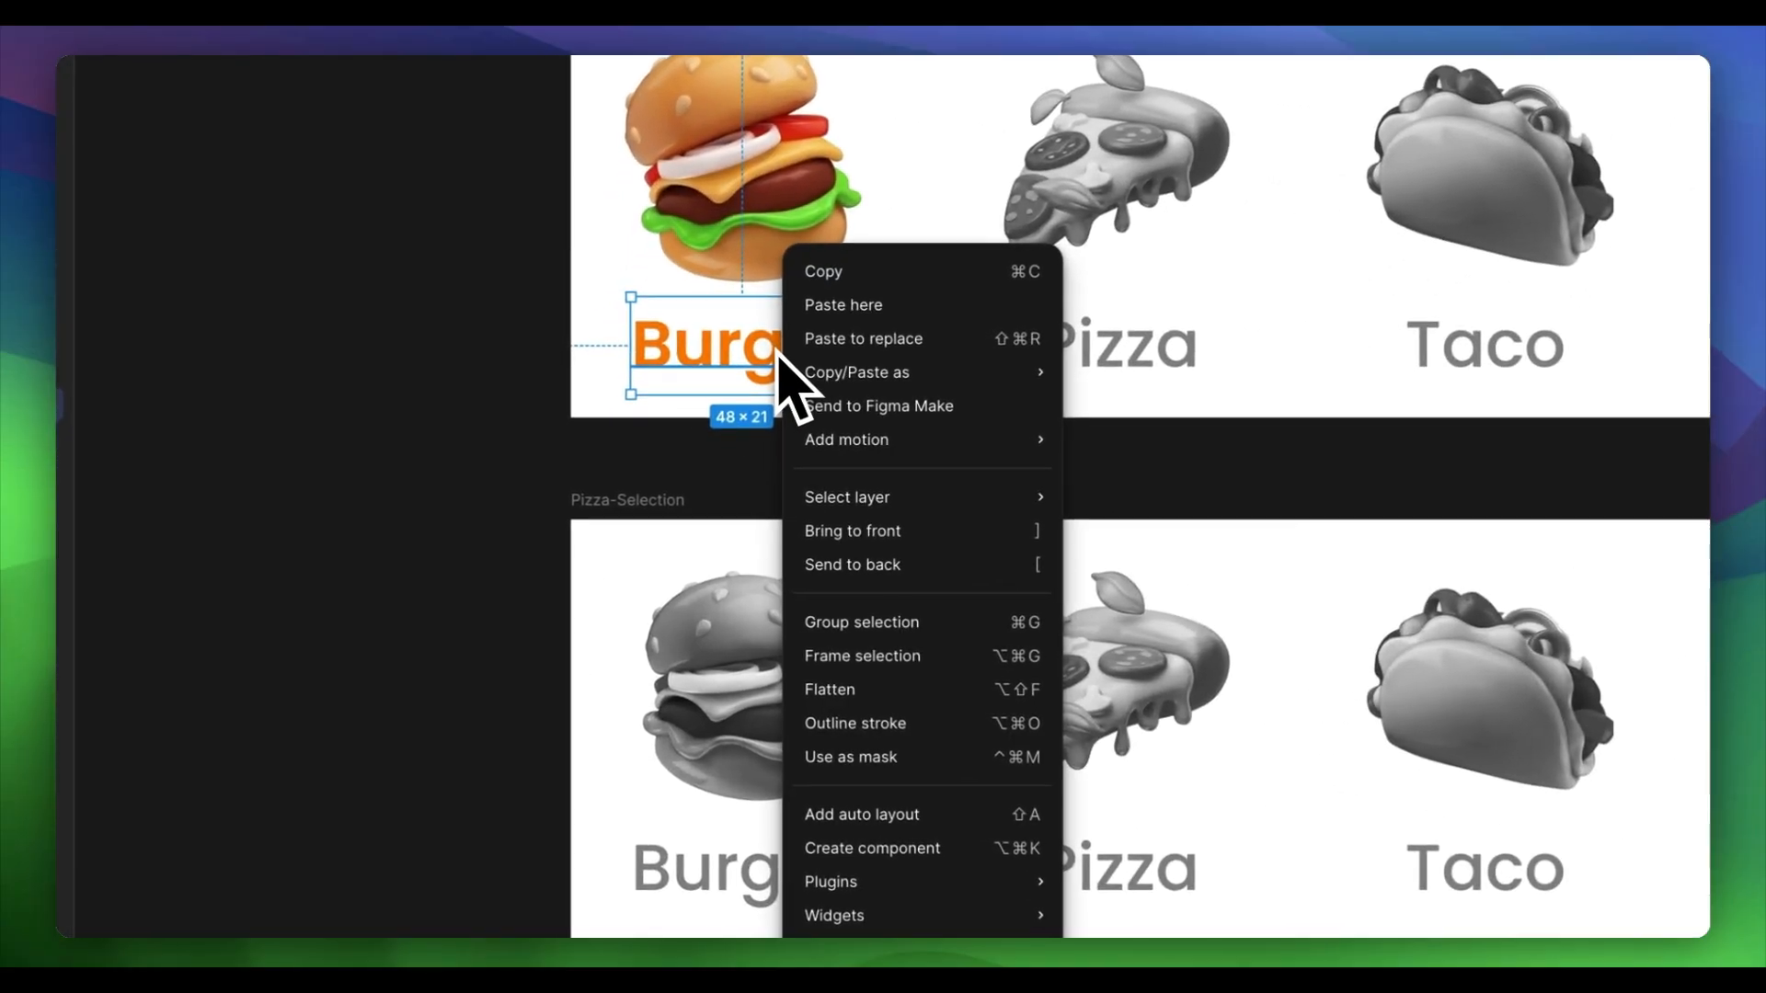
{"action": "left_click", "coordinate": [939, 274]}
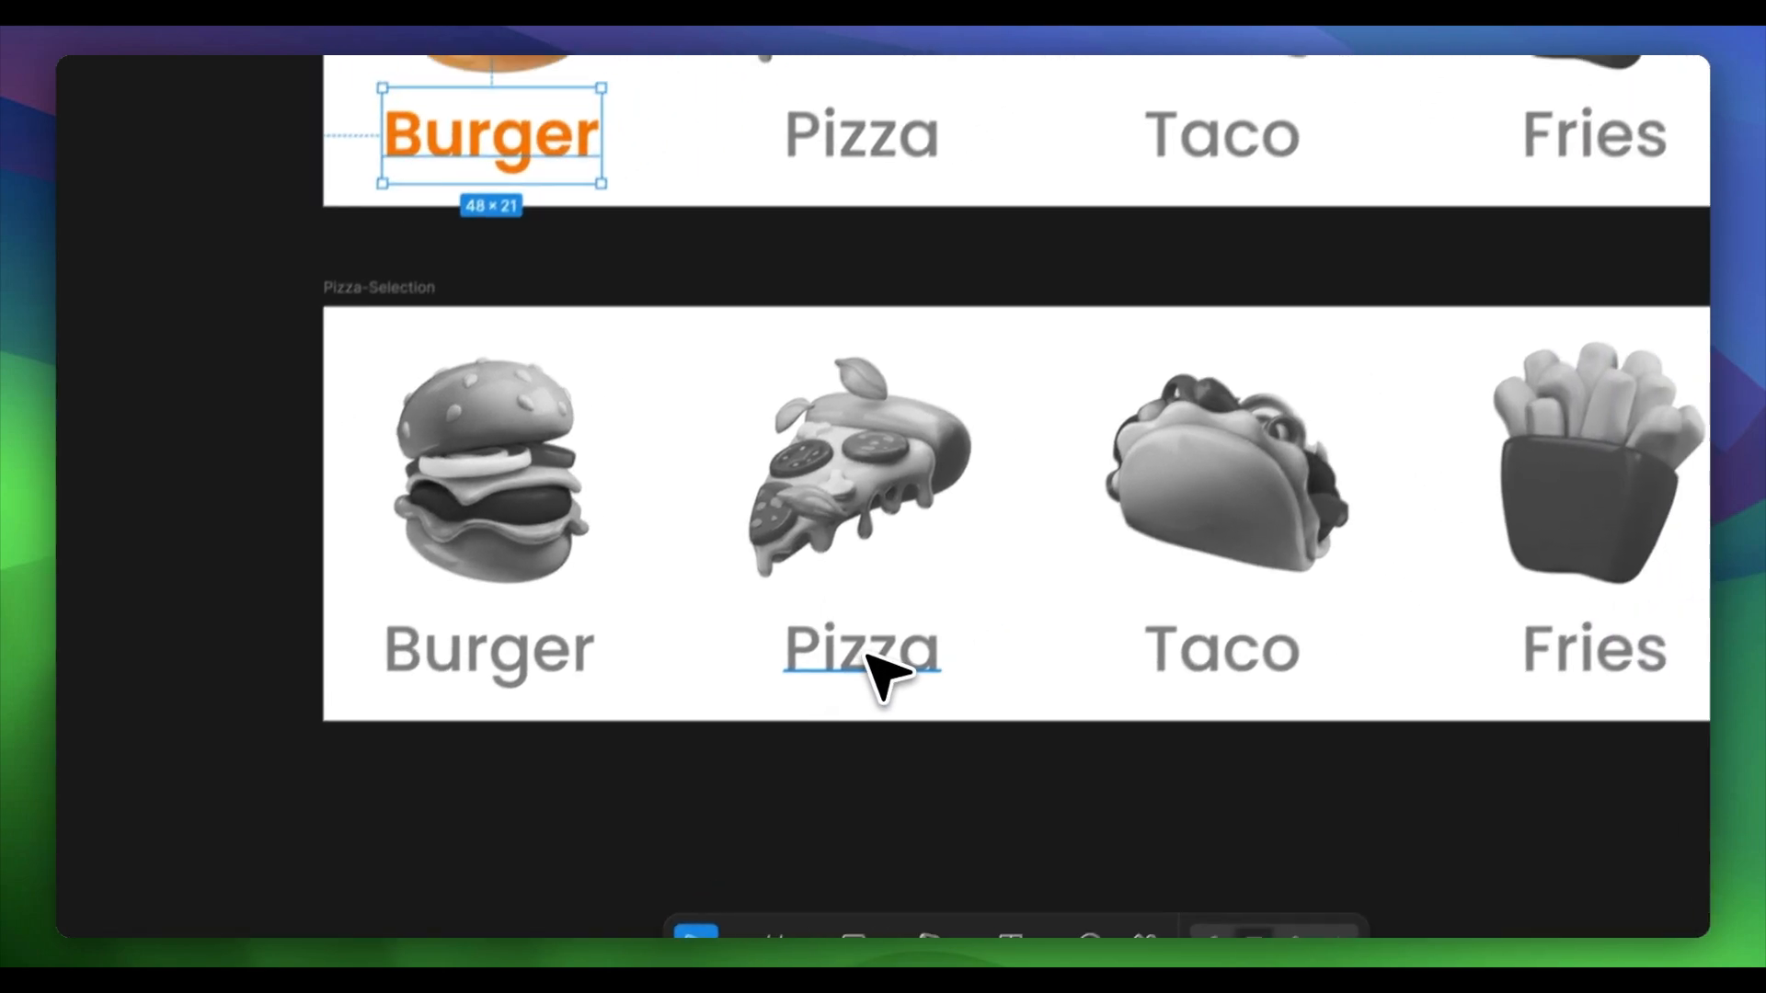
{"action": "left_click", "coordinate": [948, 598]}
{"action": "right_click", "coordinate": [791, 735]}
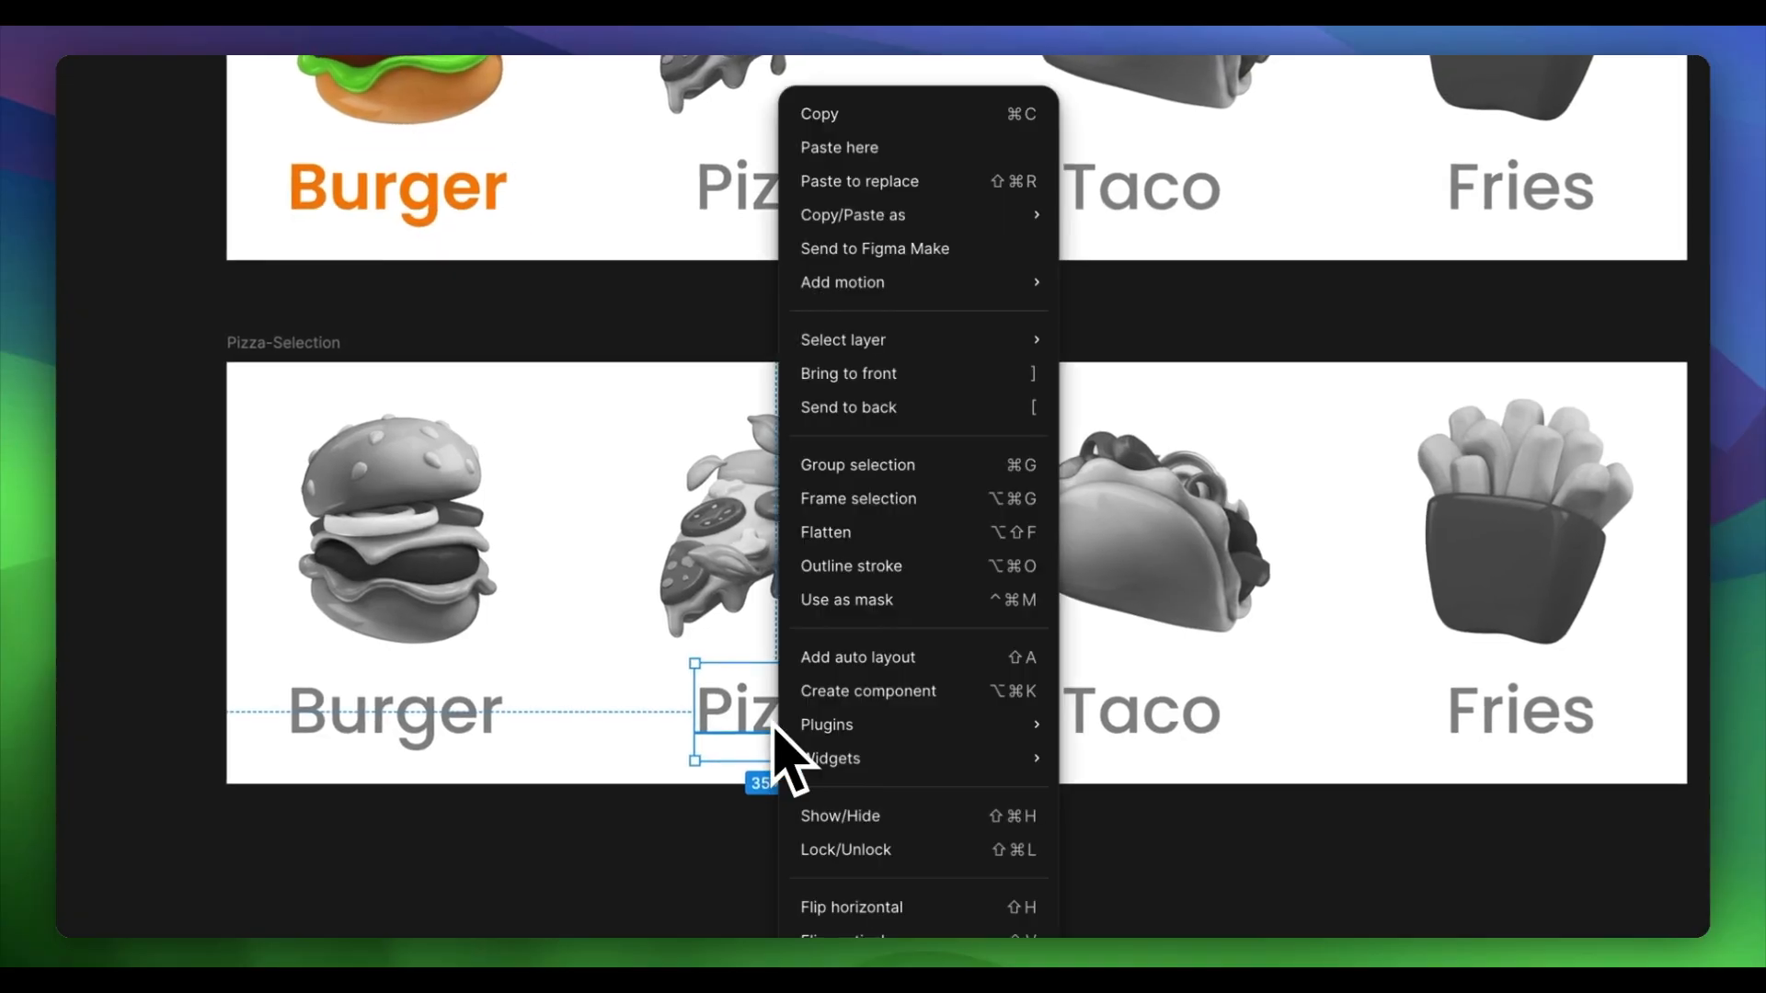
{"action": "mouse_move", "coordinate": [987, 215]}
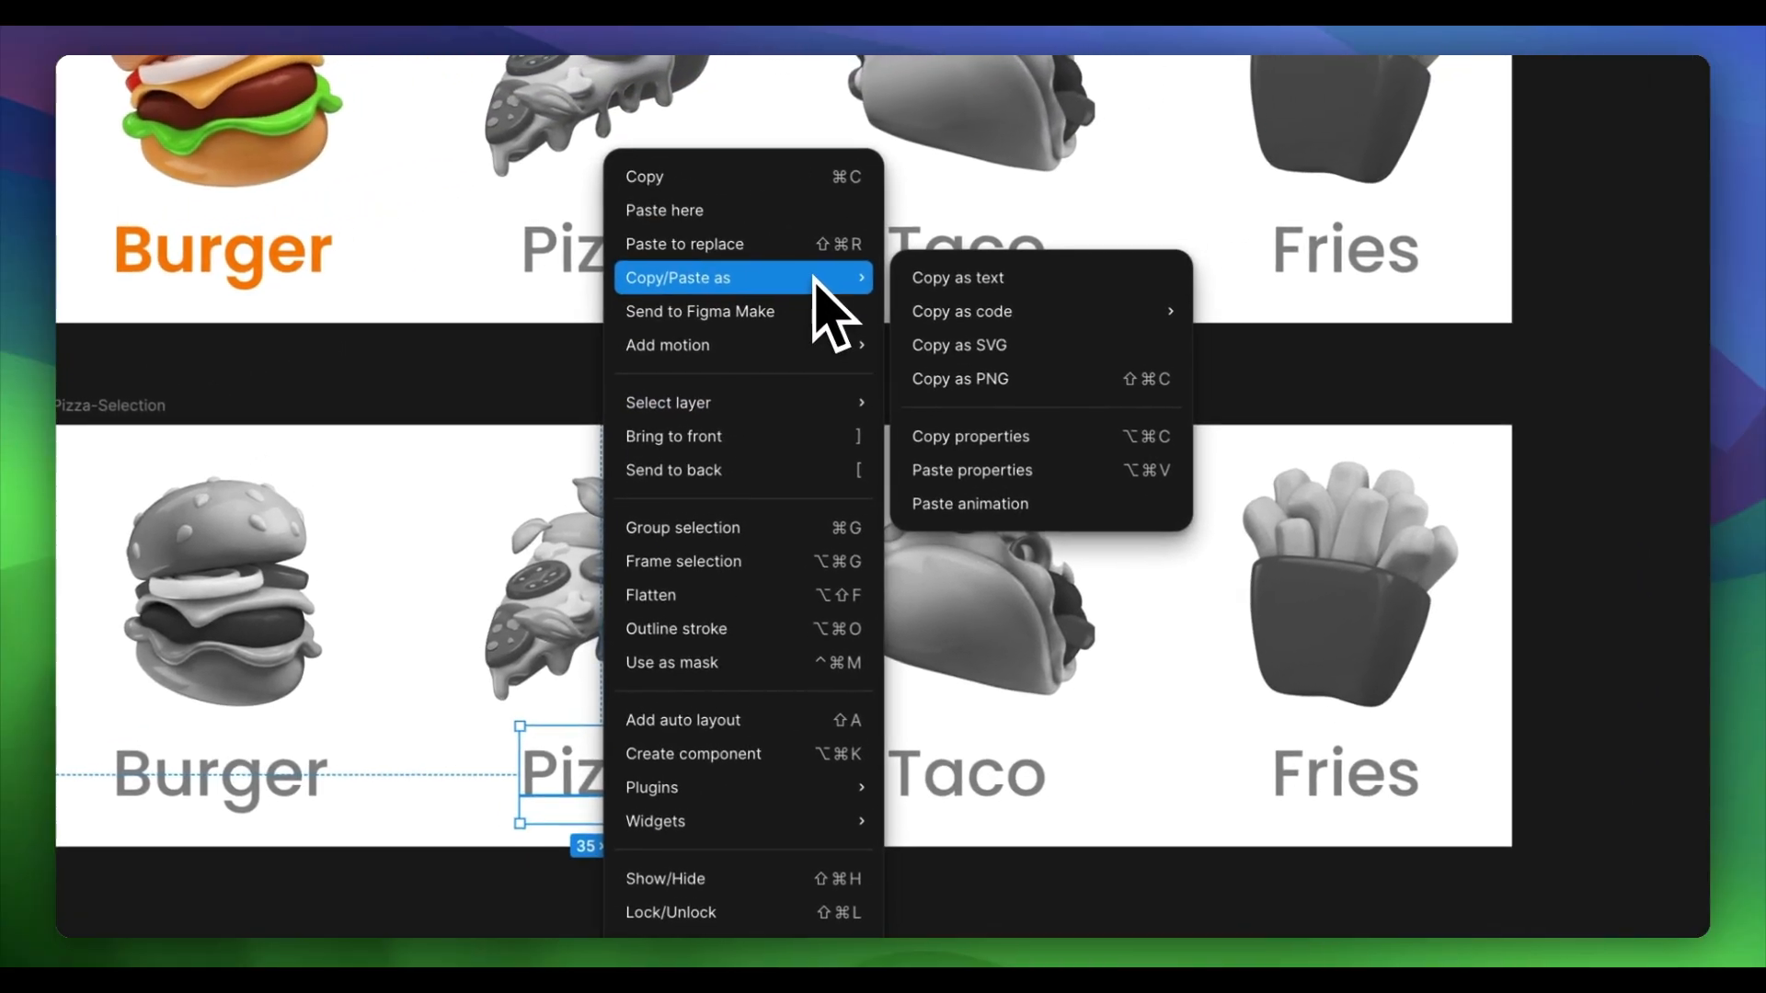
{"action": "left_click", "coordinate": [925, 472]}
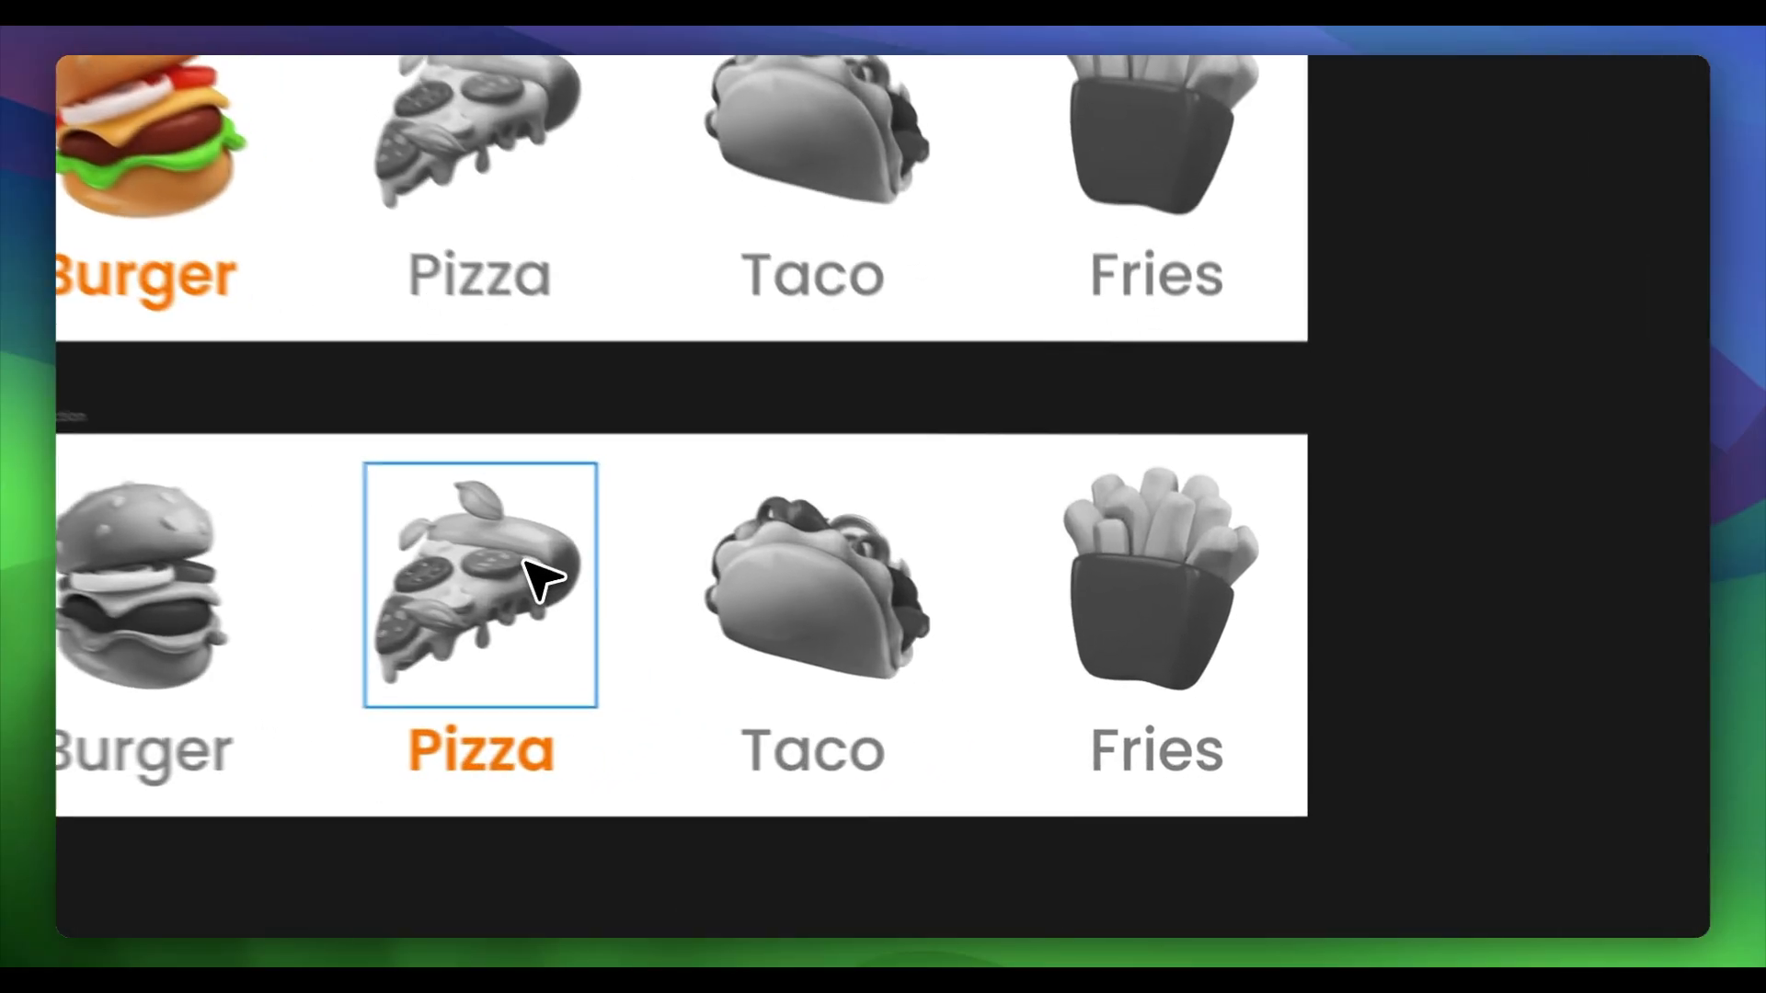
Restore the pizza icon's full color in the Pizza-Selection frame by resetting all image adjustments, from Exposure to Shadows, to neutral.
{"action": "left_click", "coordinate": [851, 668]}
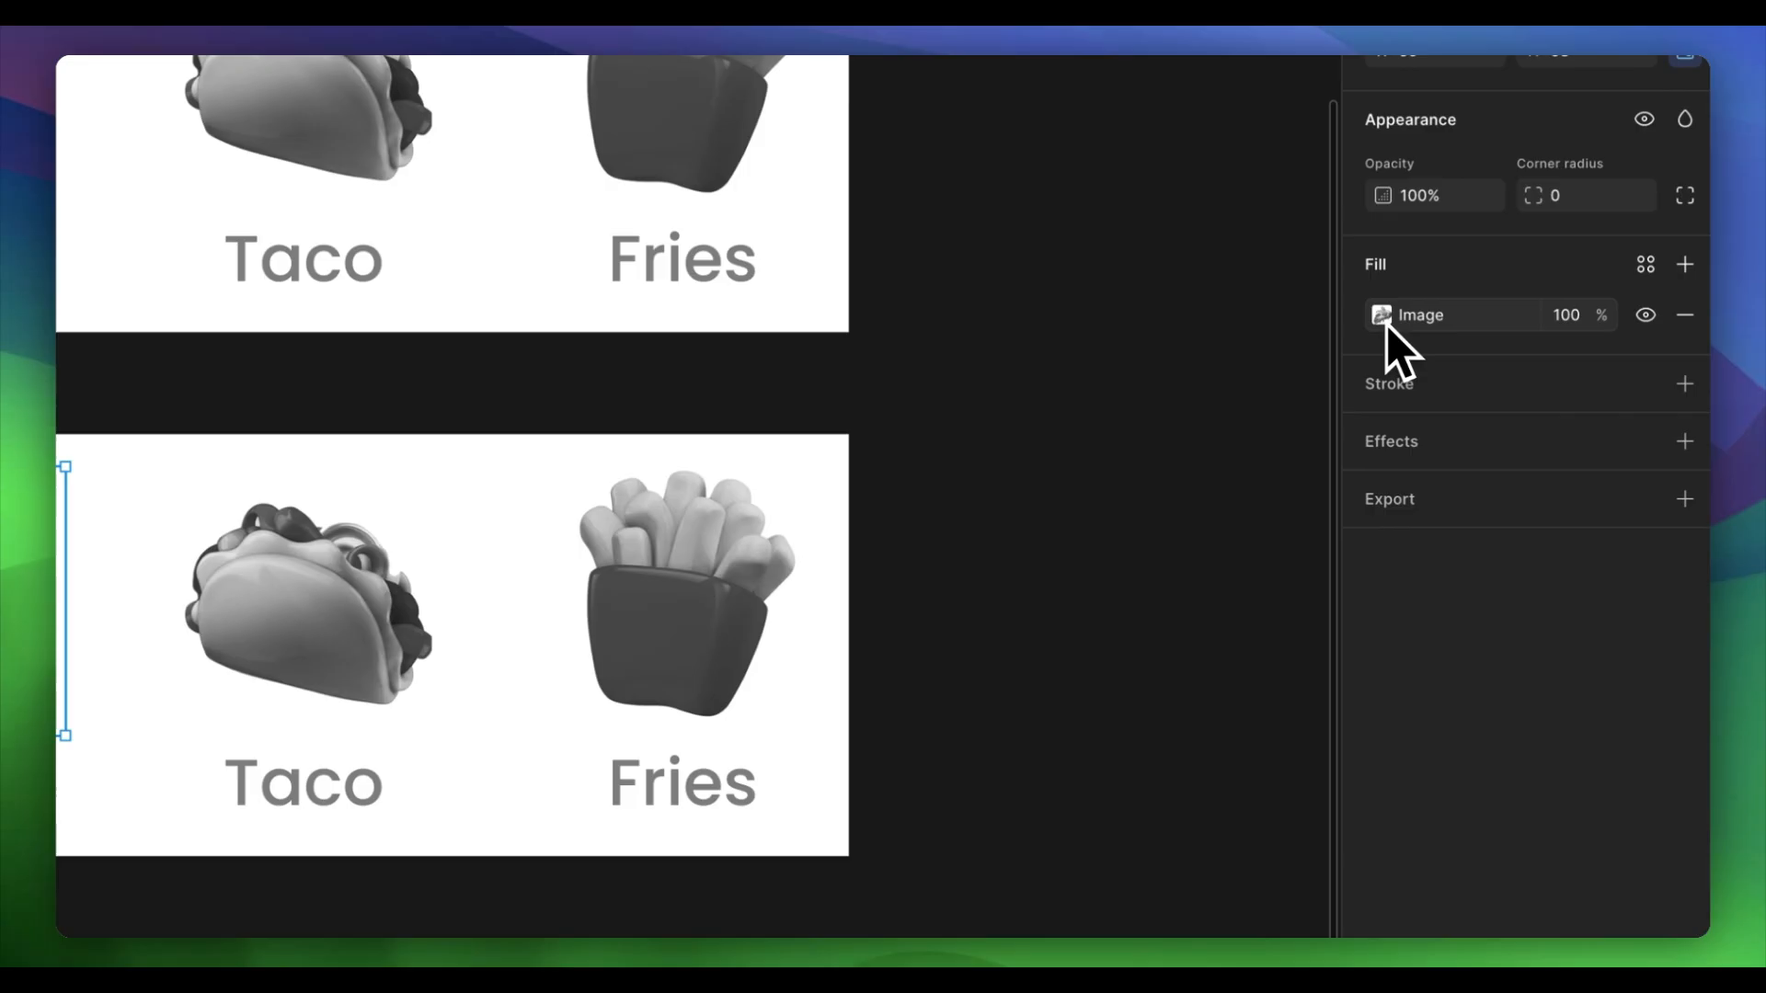
{"action": "left_click", "coordinate": [1556, 305]}
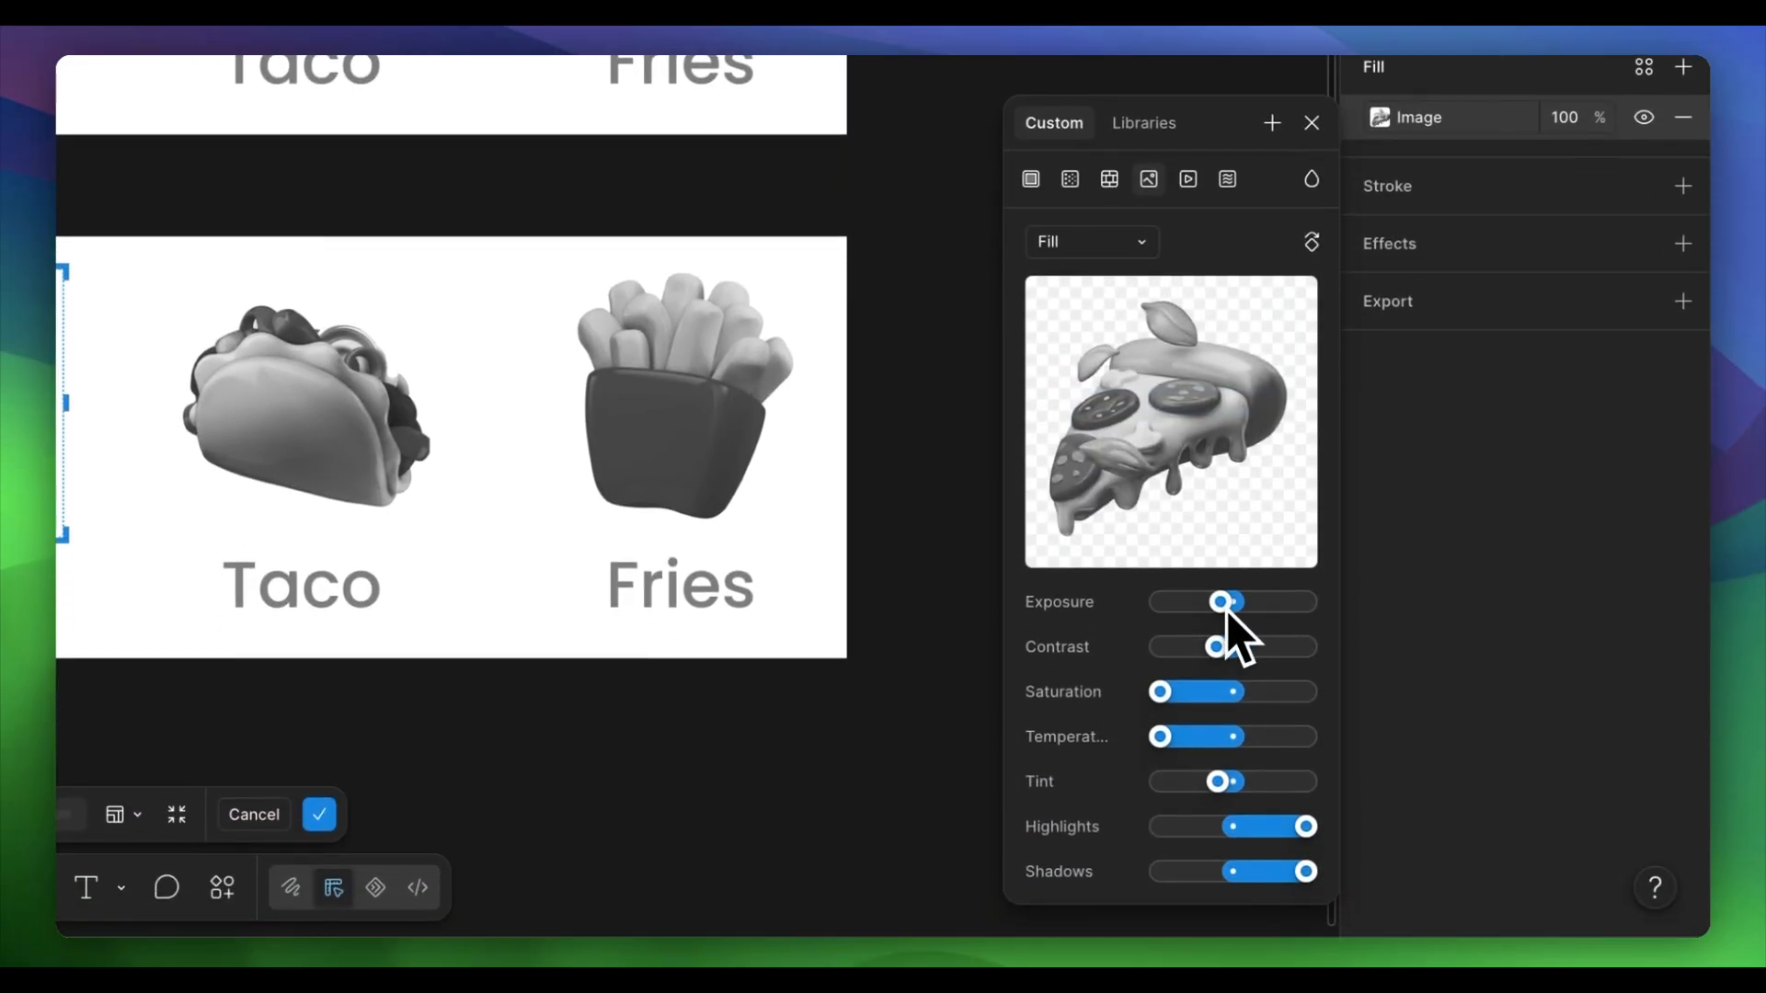
{"action": "left_click", "coordinate": [1231, 642]}
{"action": "left_click_drag", "start_coordinate": [1223, 631], "coordinate": [1233, 747]}
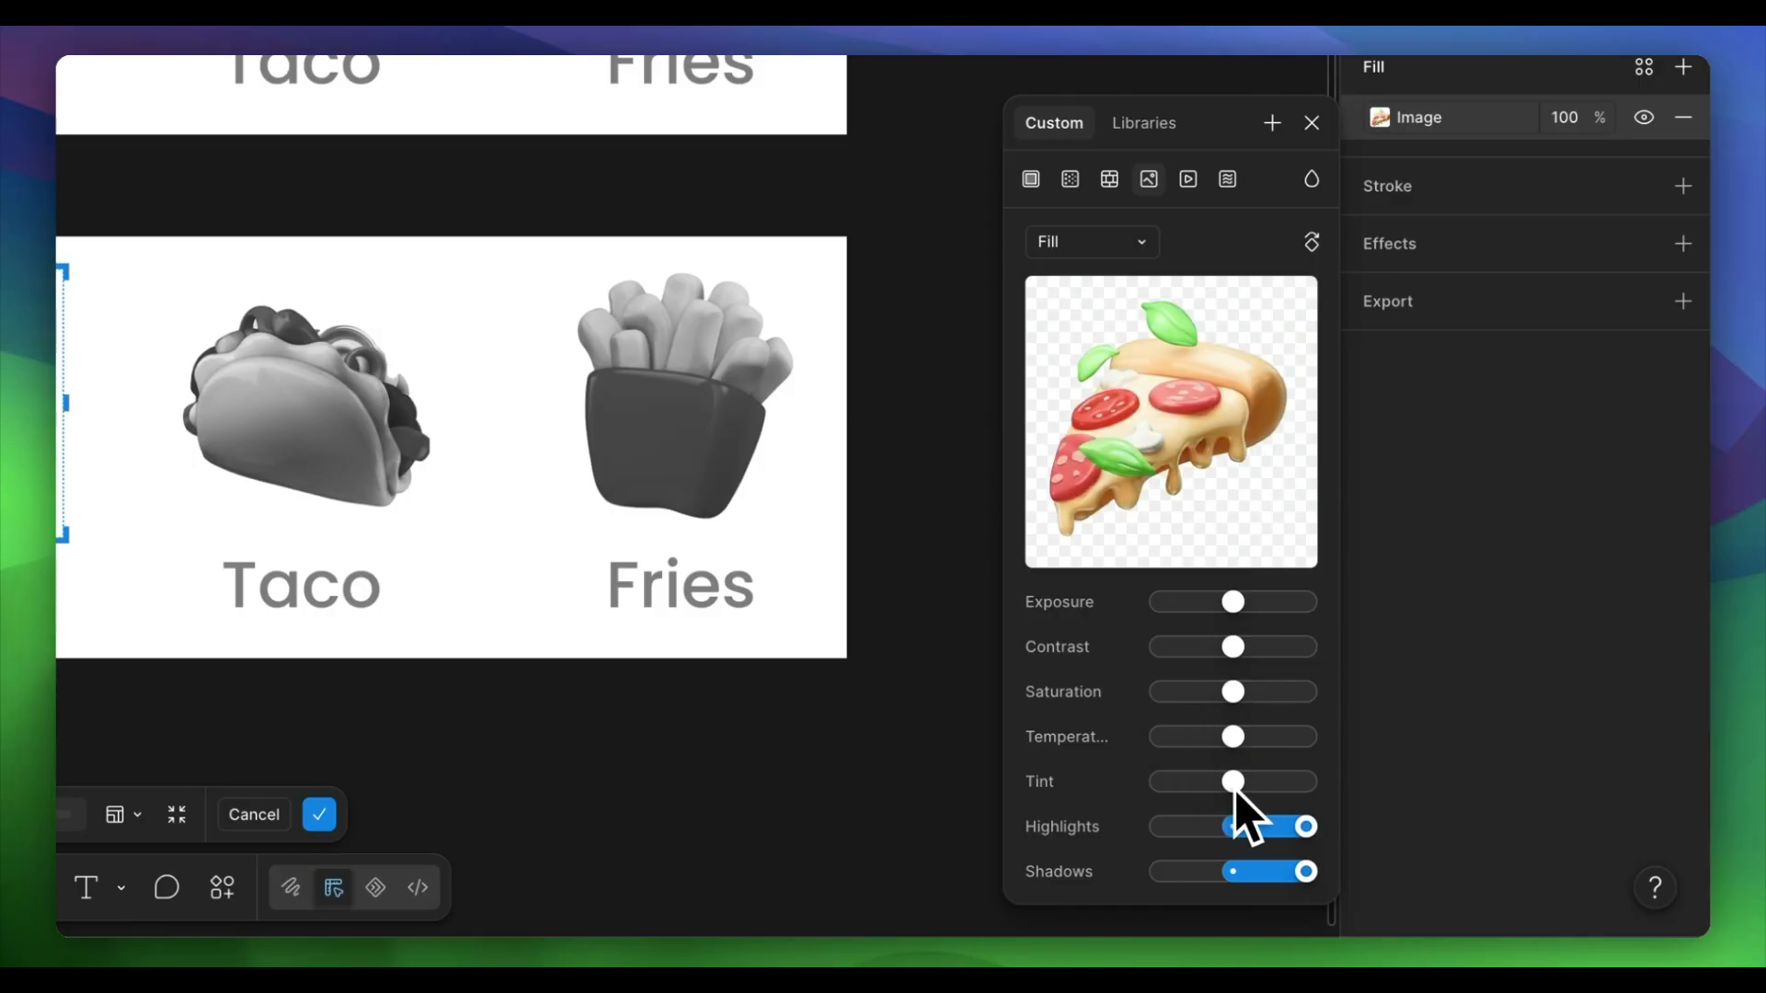
{"action": "left_click_drag", "start_coordinate": [1308, 826], "coordinate": [1234, 883]}
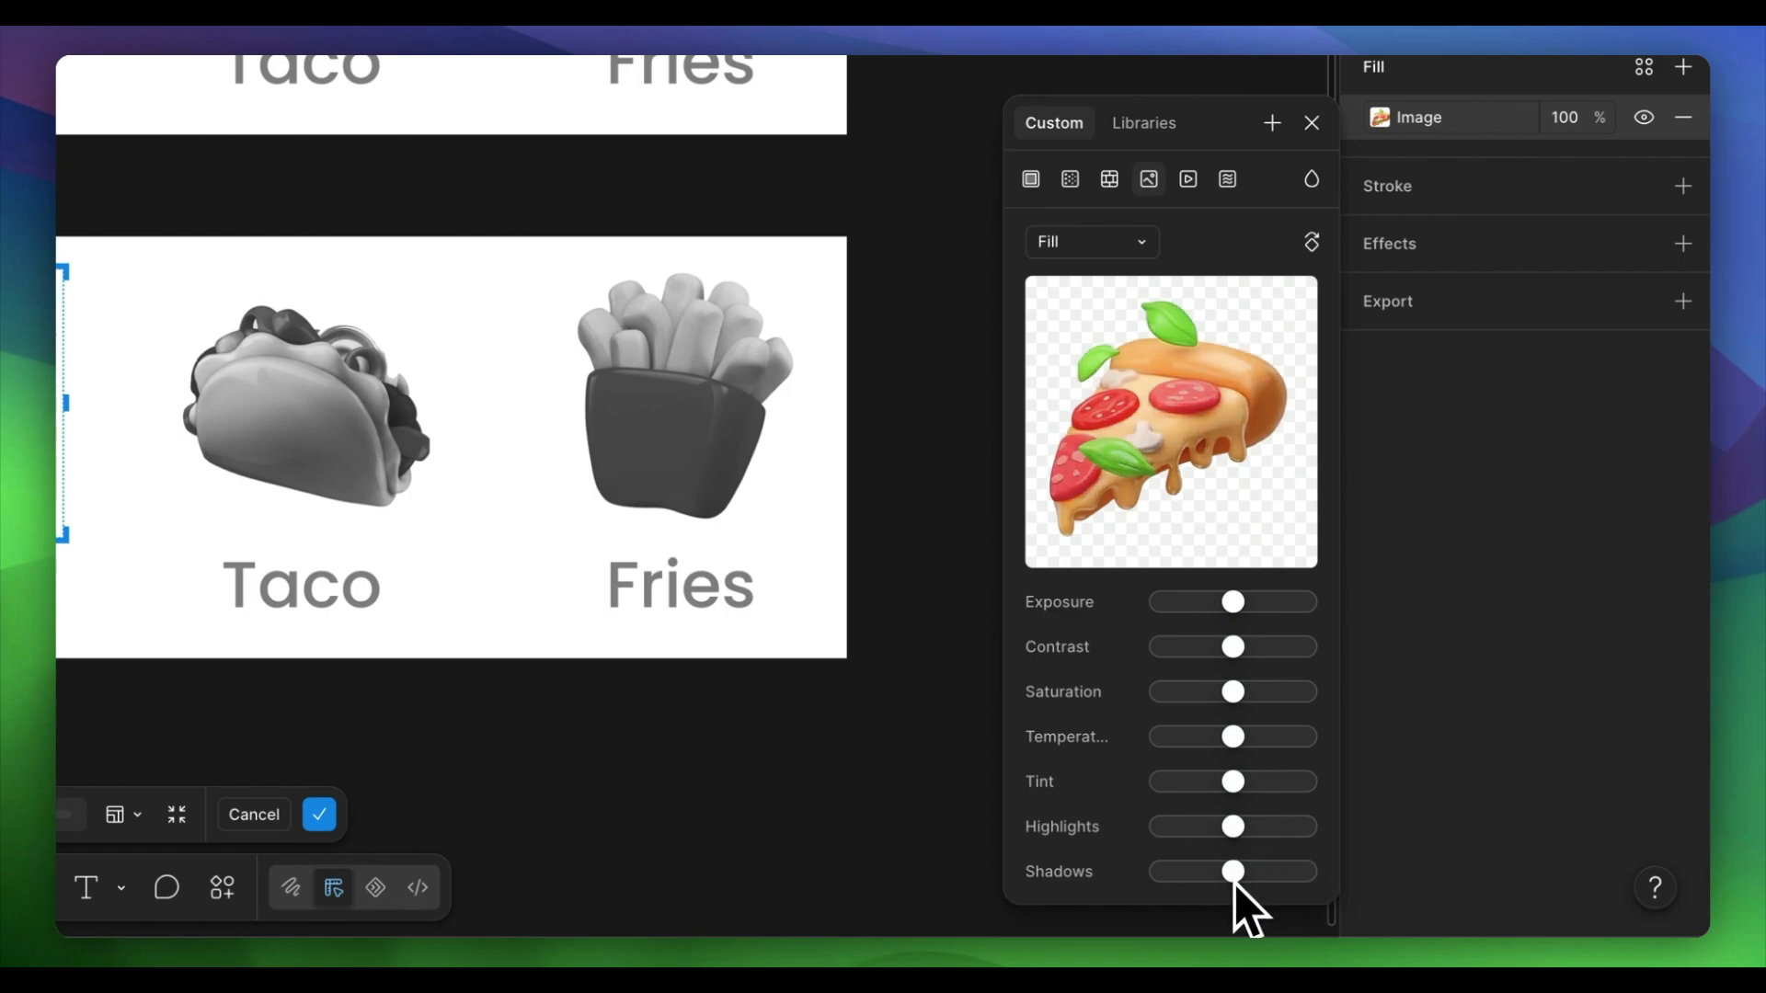
{"action": "key", "text": "Escape"}
Enlarge the colored pizza icon to 63 × 66, rotate it slightly clockwise, and shift it down a little above its label.
{"action": "left_click", "coordinate": [560, 712]}
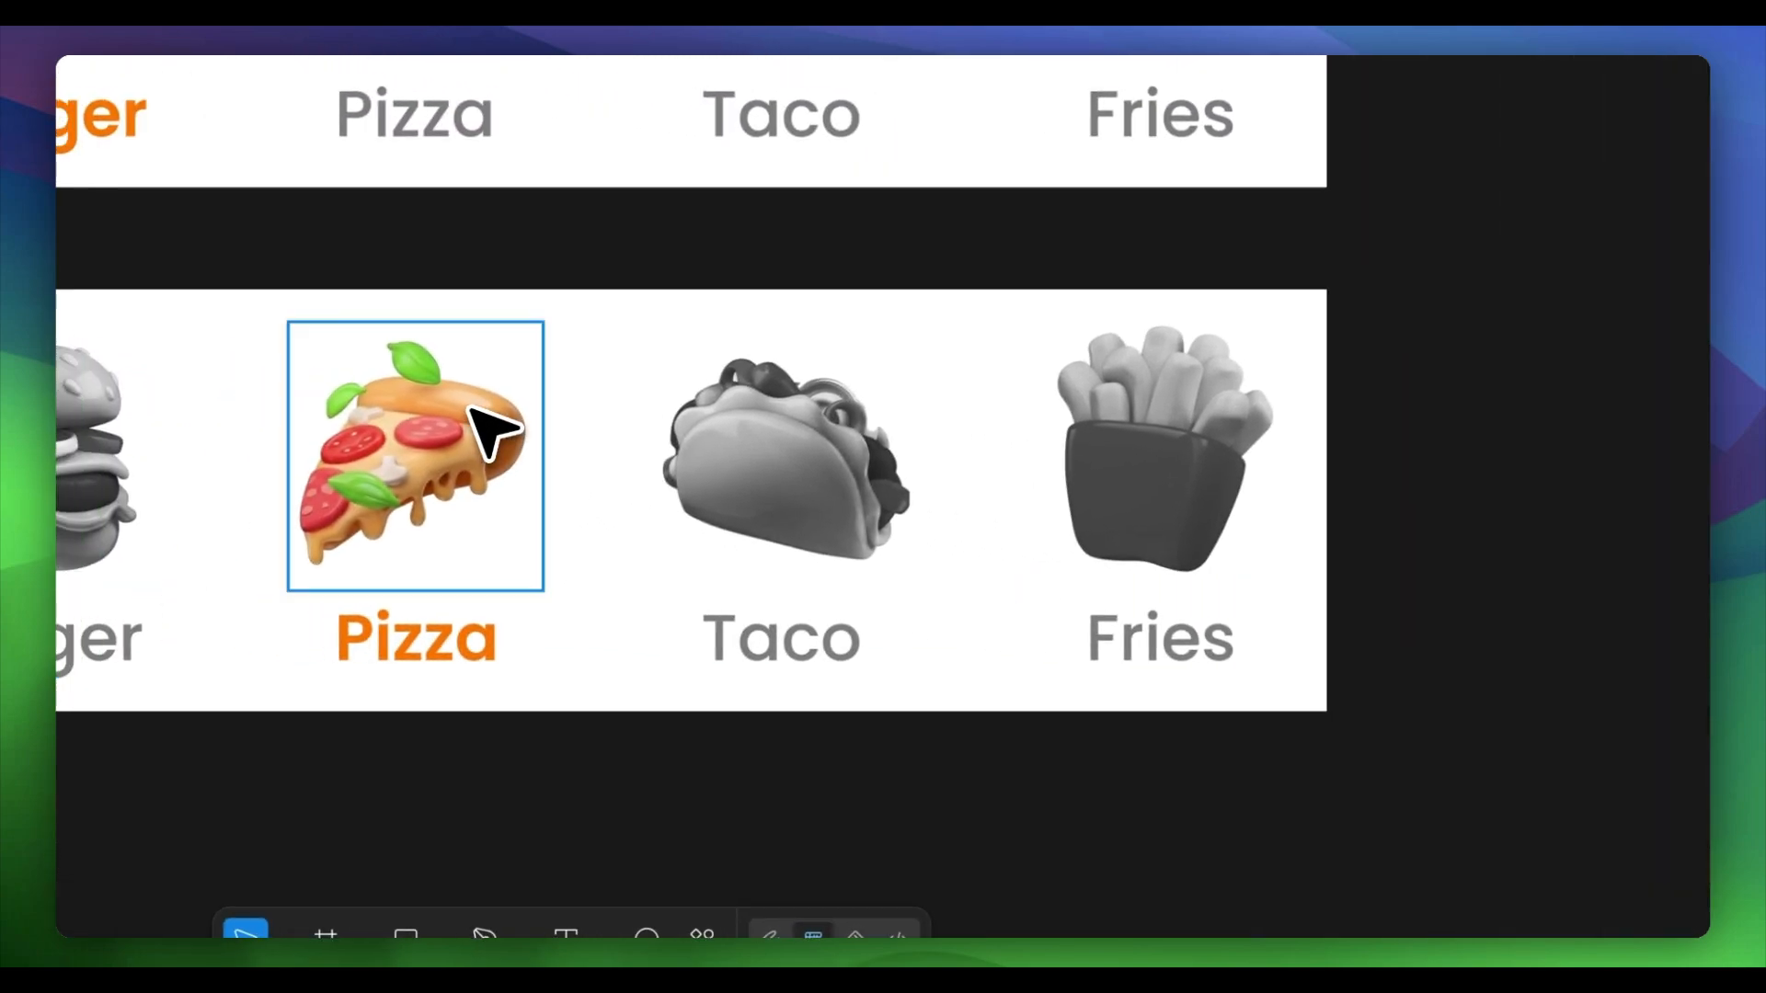
{"action": "left_click", "coordinate": [463, 412], "text": "super"}
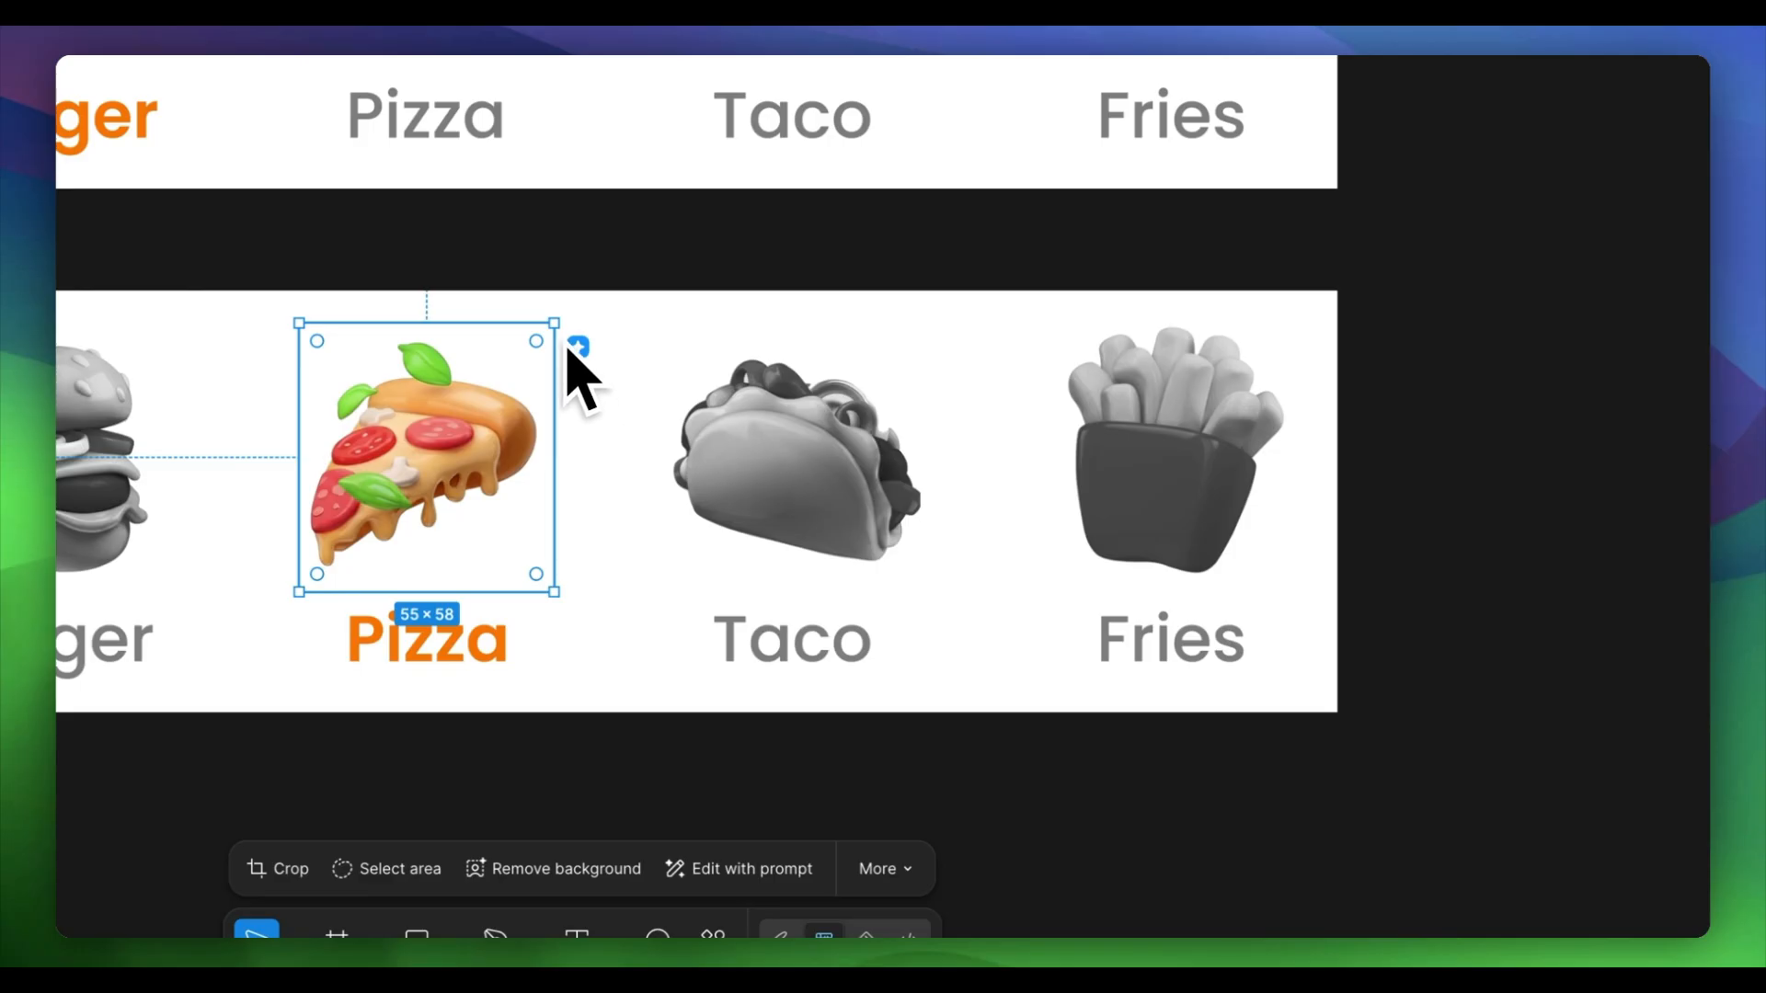
{"action": "left_click_drag", "start_coordinate": [553, 324], "coordinate": [617, 327]}
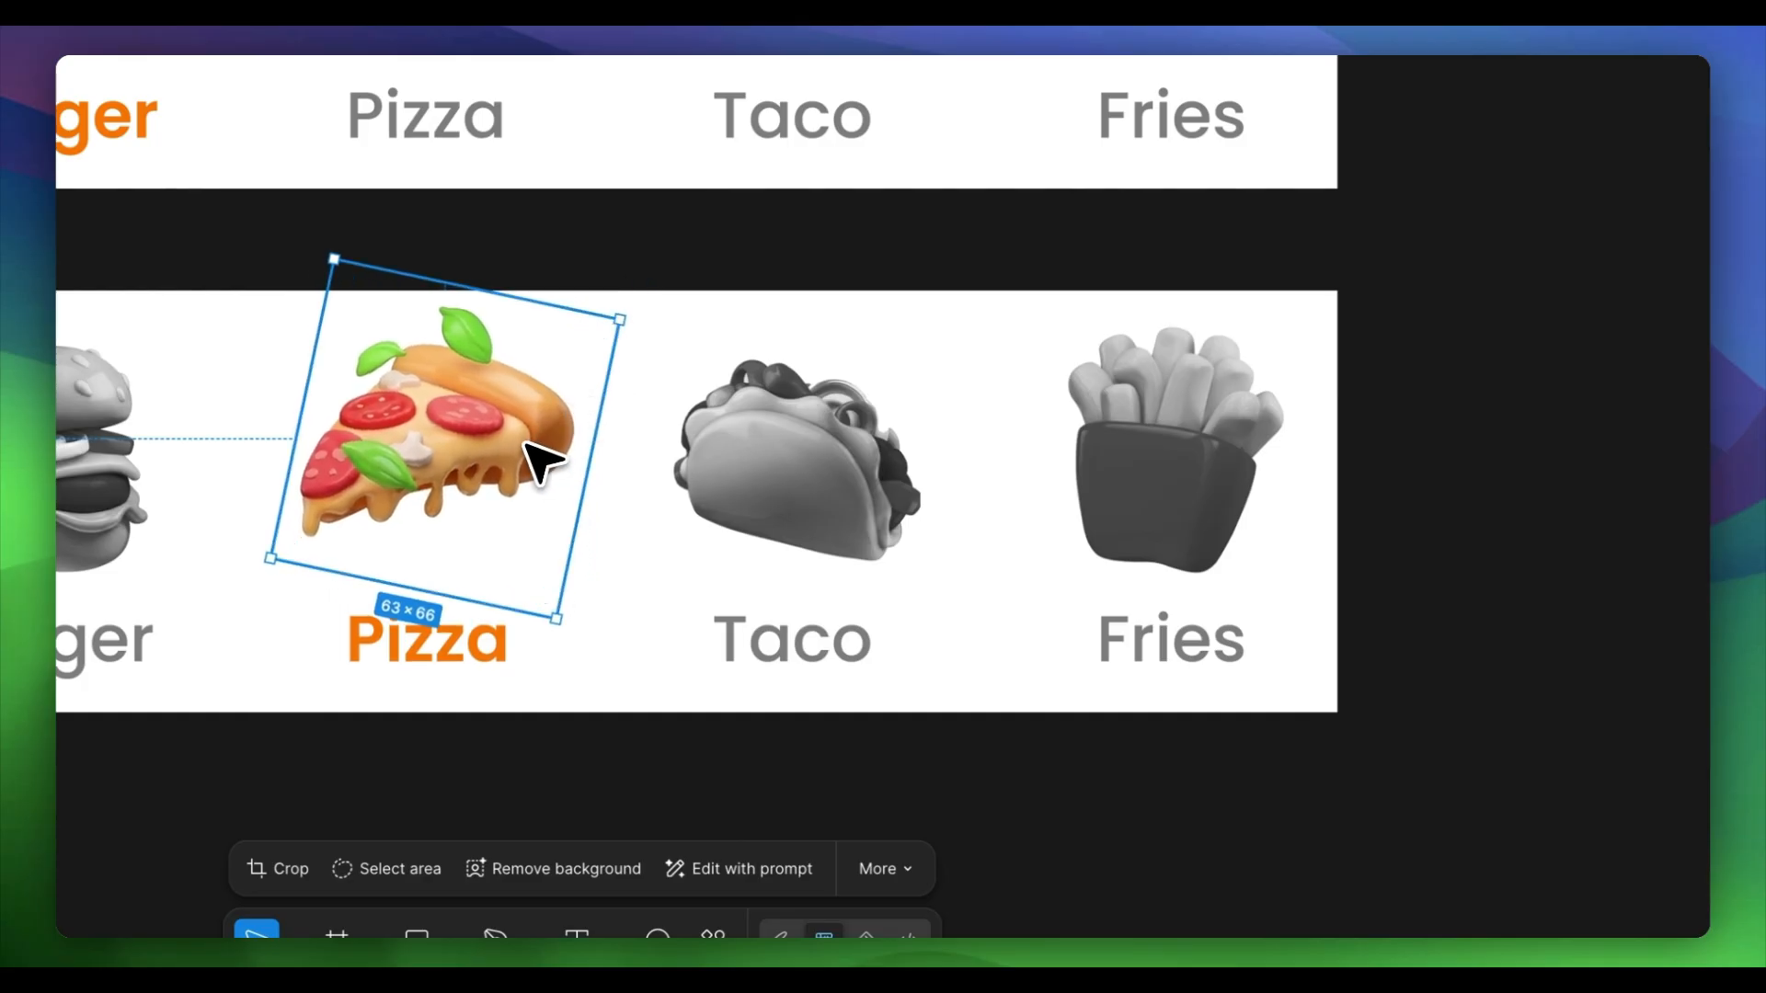
{"action": "left_click_drag", "start_coordinate": [524, 438], "coordinate": [516, 466]}
{"action": "left_click", "coordinate": [1378, 534]}
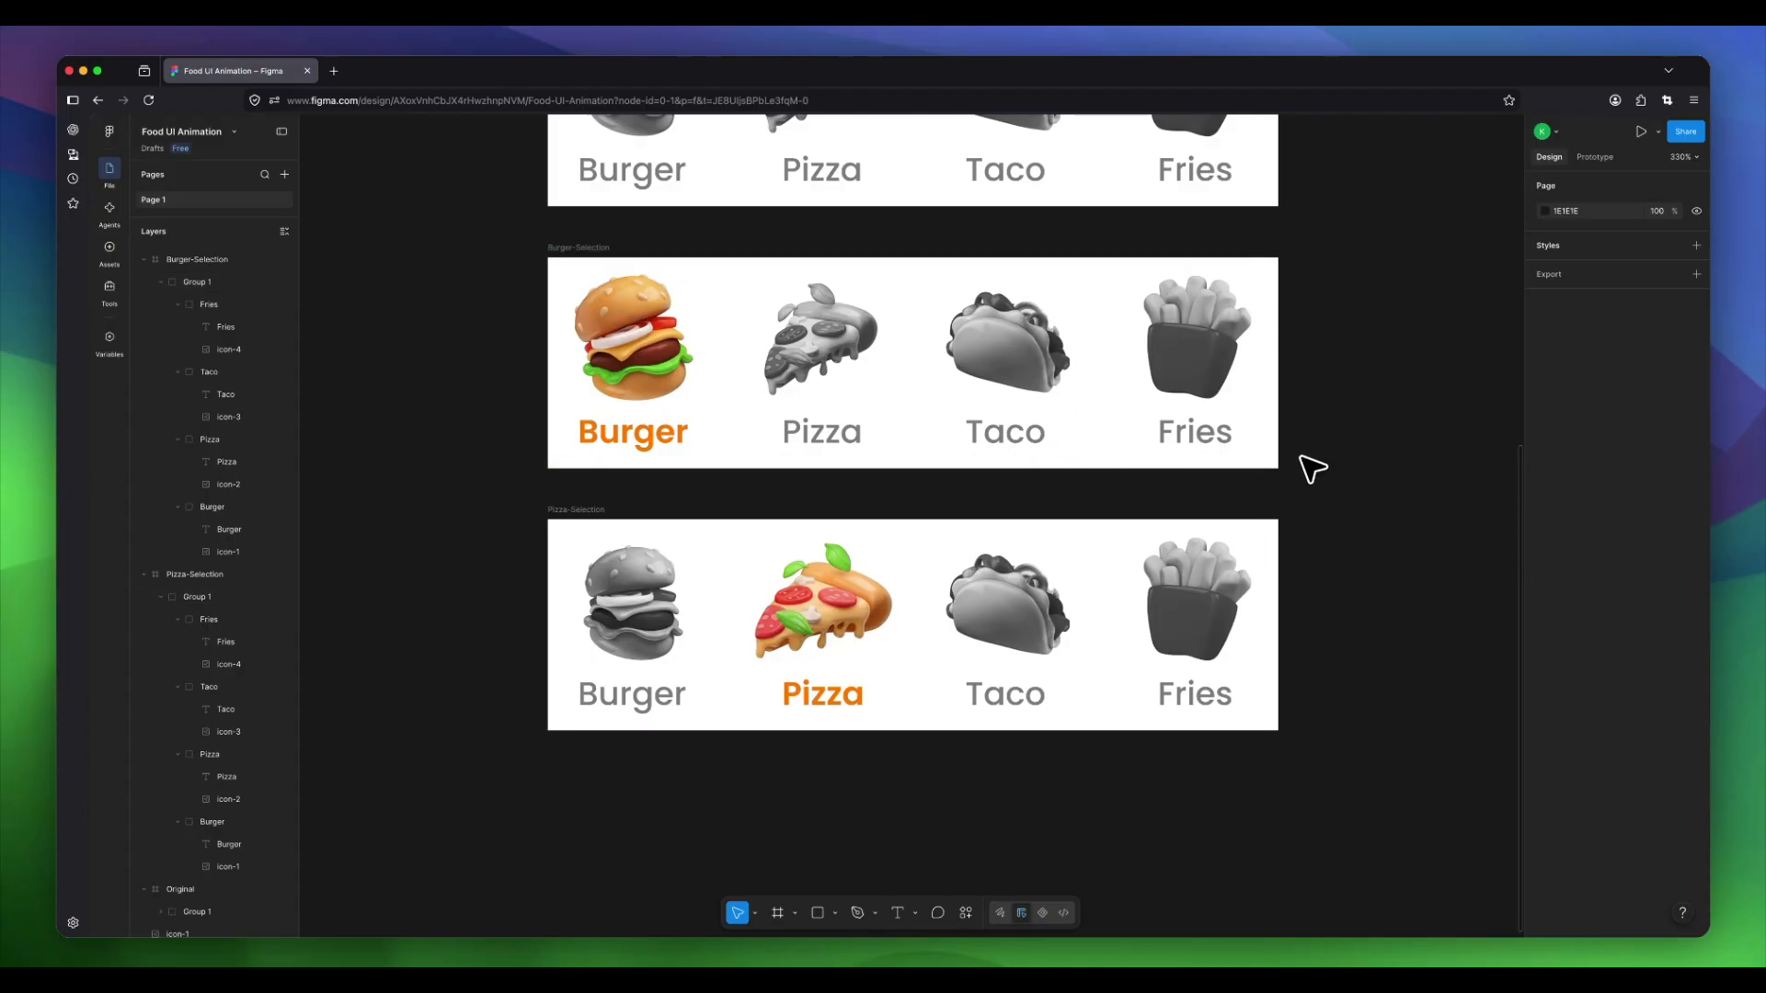
Duplicate the Original frame again and place the copy directly below the Pizza-Selection frame with matching spacing.
{"action": "scroll", "coordinate": [524, 418], "scroll_direction": "up", "scroll_amount": 3}
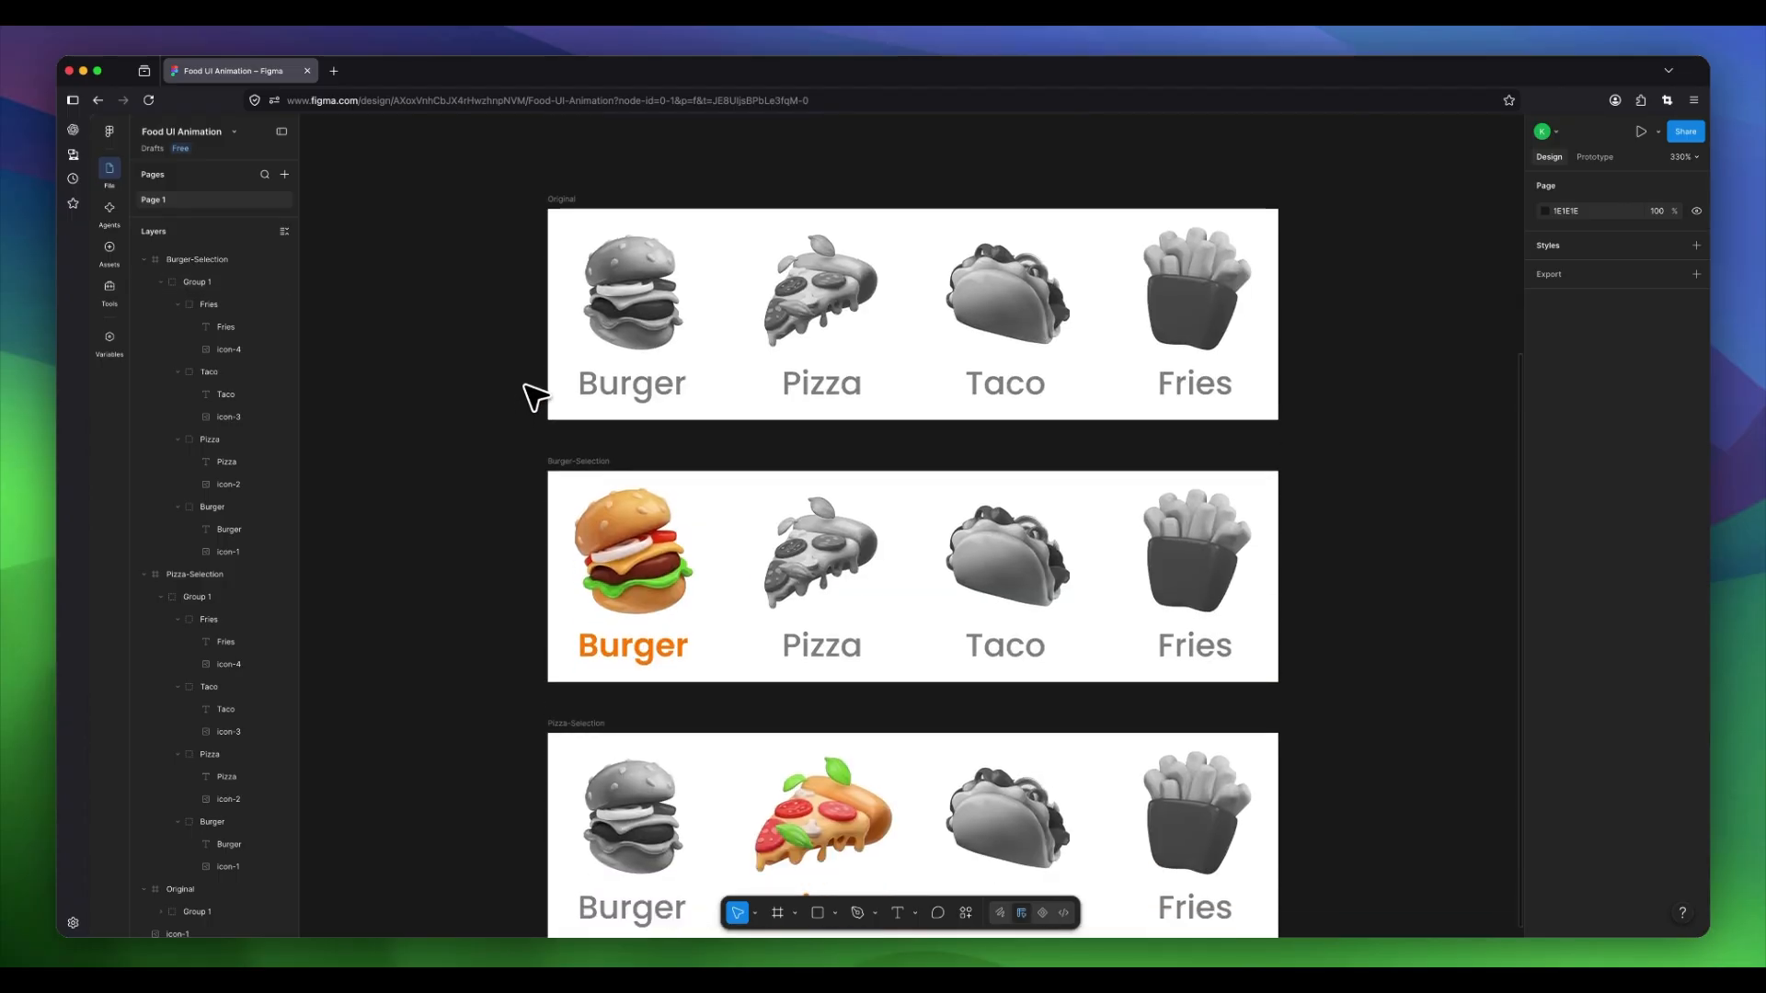
{"action": "scroll", "coordinate": [527, 387], "scroll_direction": "up", "scroll_amount": 2, "text": "ctrl"}
{"action": "scroll", "coordinate": [527, 385], "scroll_direction": "down", "scroll_amount": 4, "text": "ctrl"}
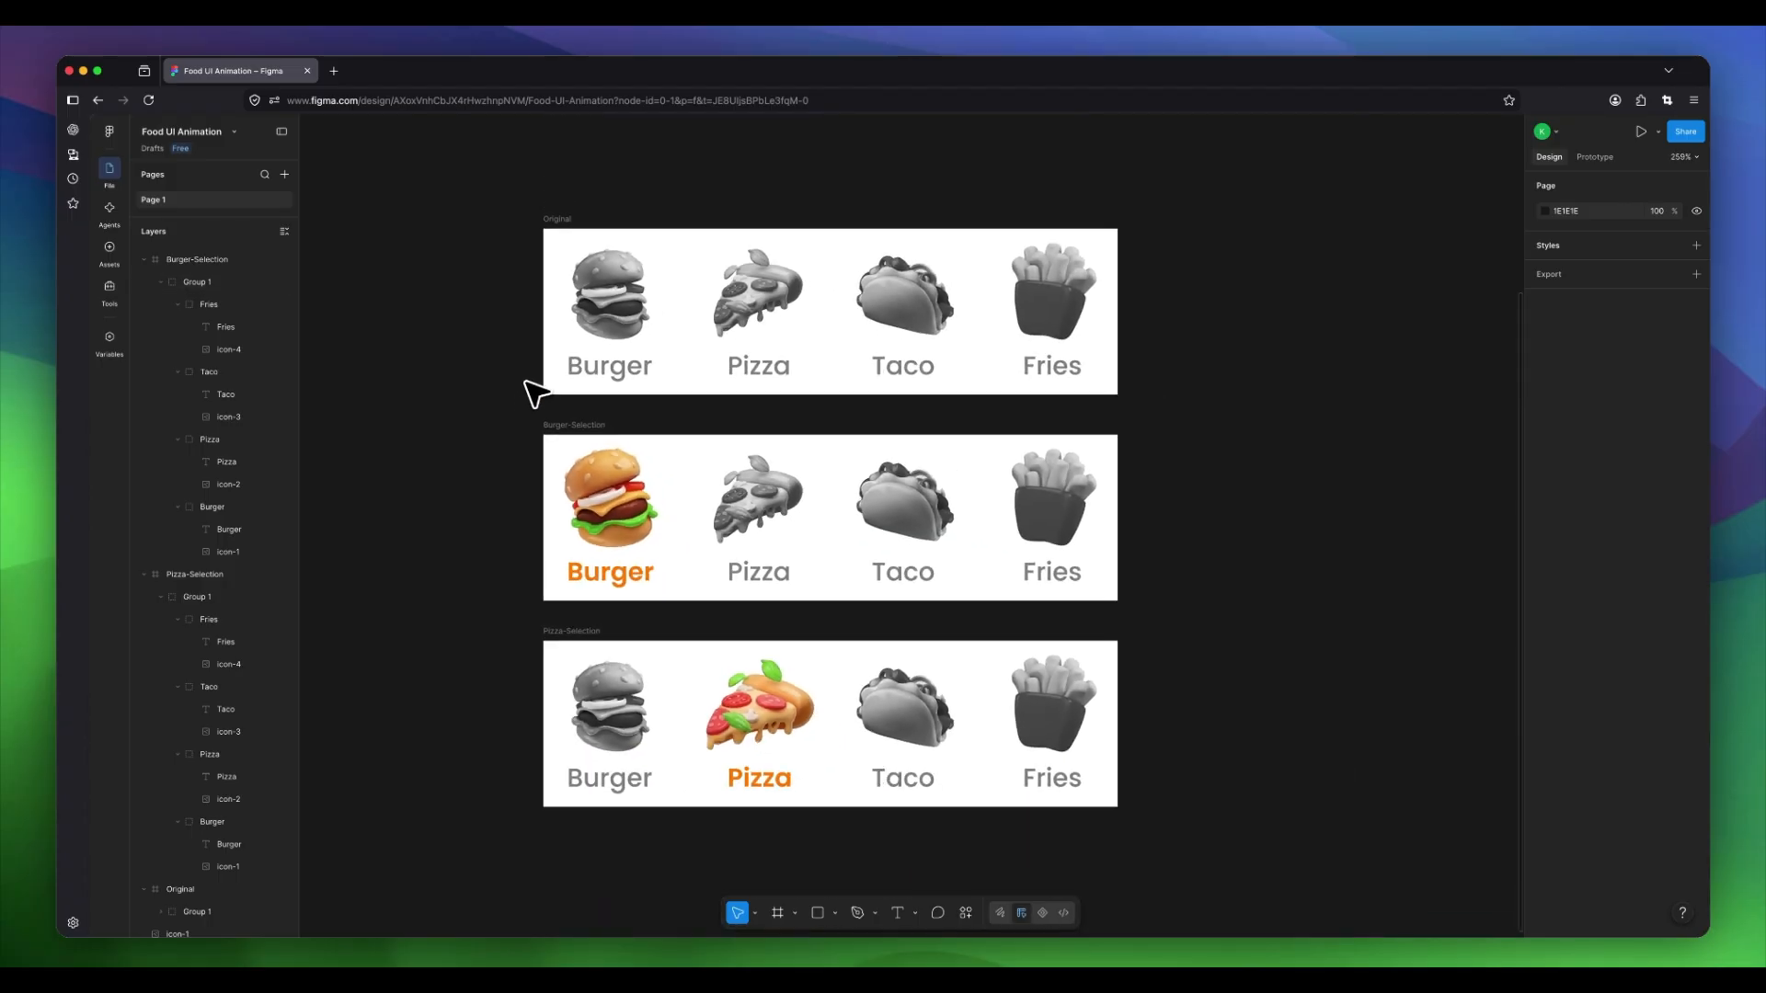
{"action": "left_click_drag", "start_coordinate": [469, 402], "coordinate": [506, 361]}
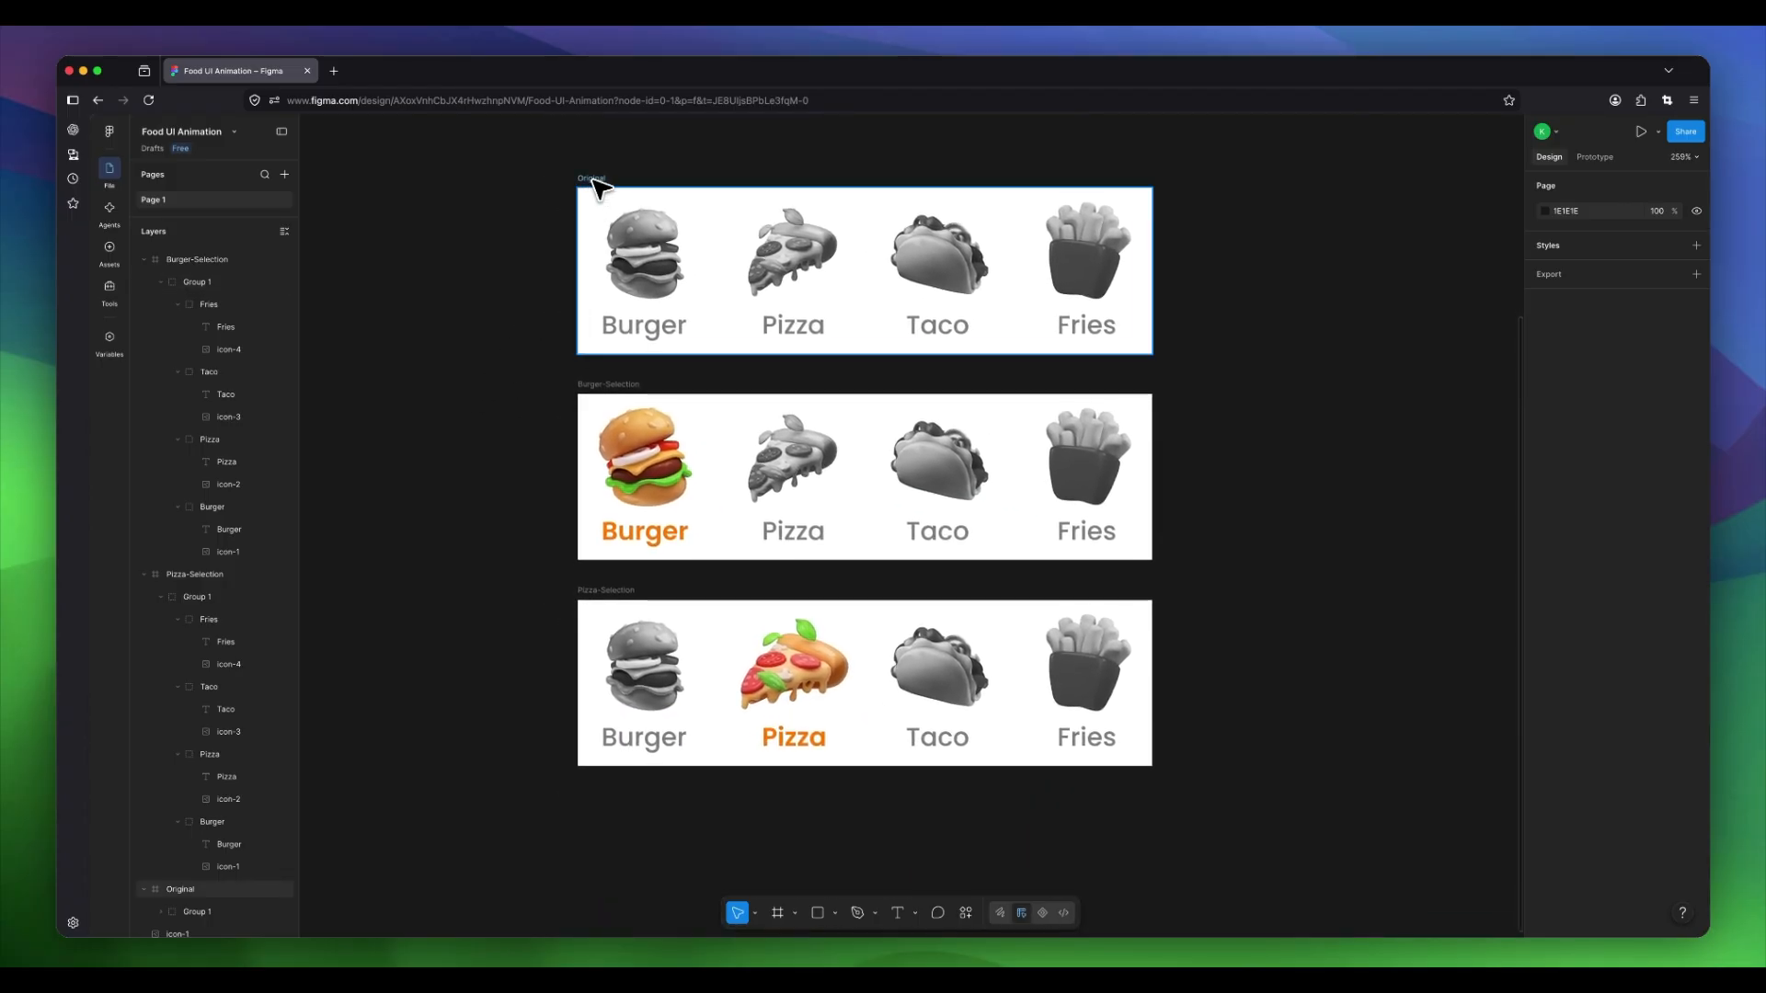
{"action": "left_click", "coordinate": [591, 179]}
{"action": "key", "text": "super+d"}
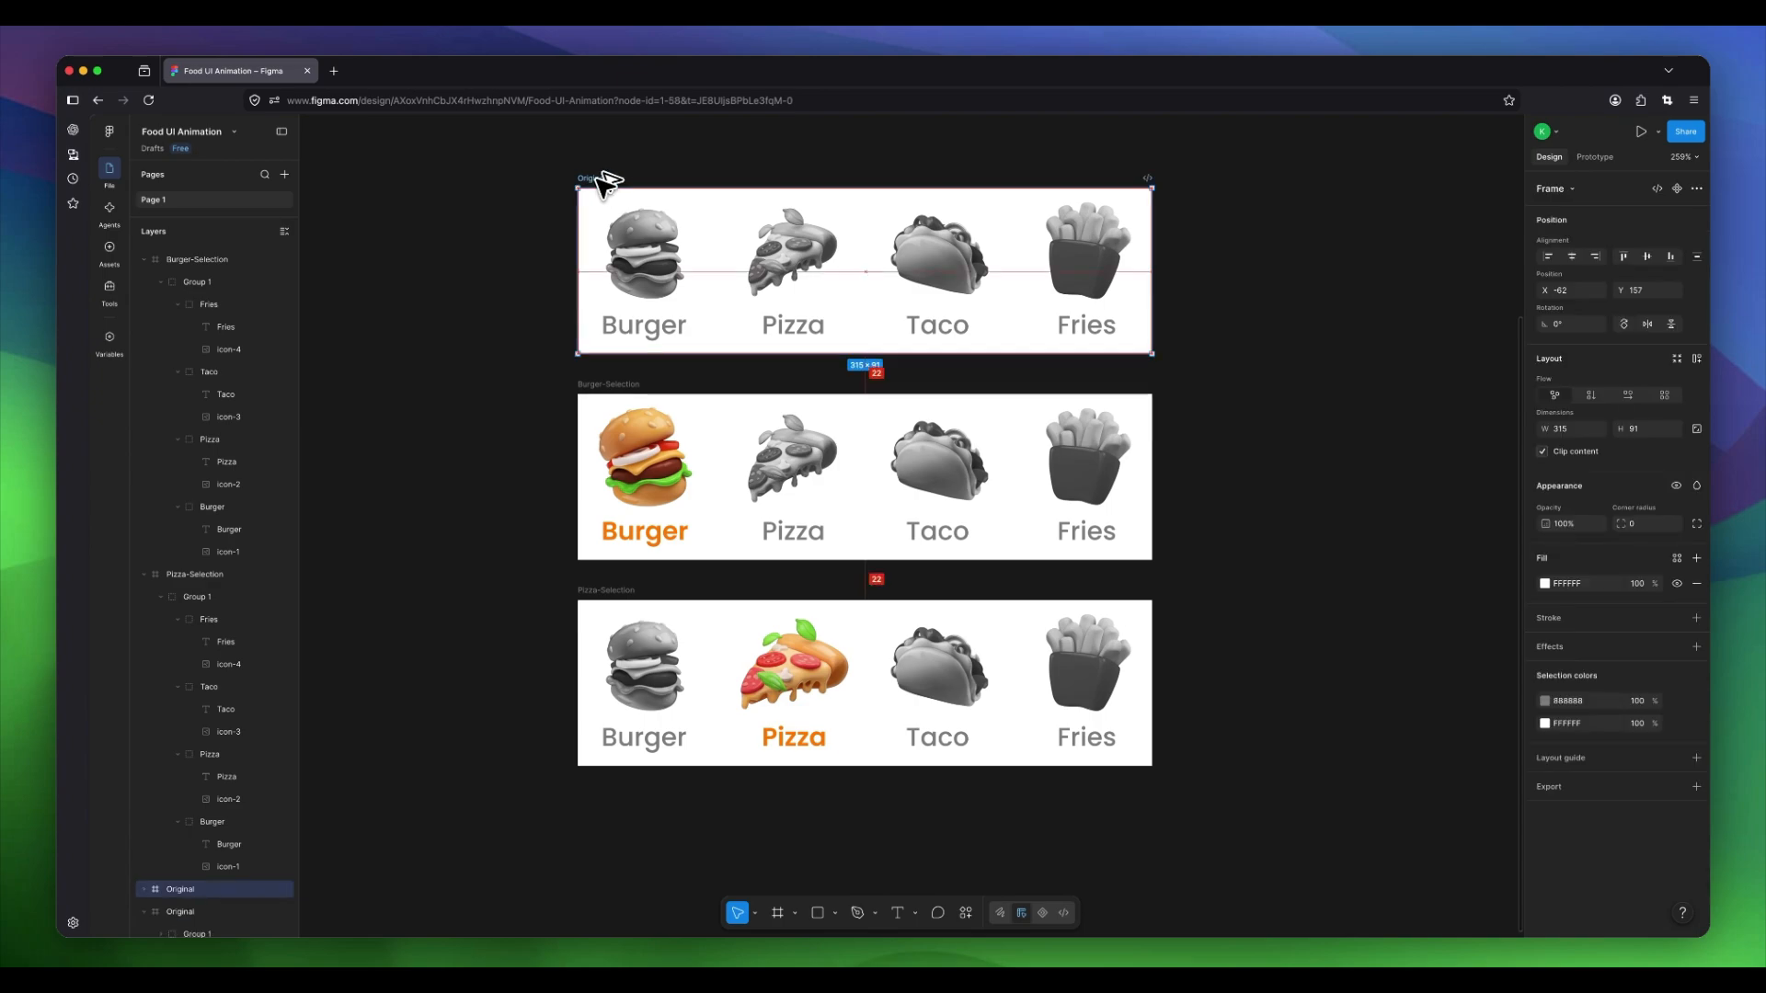
{"action": "left_click_drag", "start_coordinate": [600, 206], "coordinate": [598, 806]}
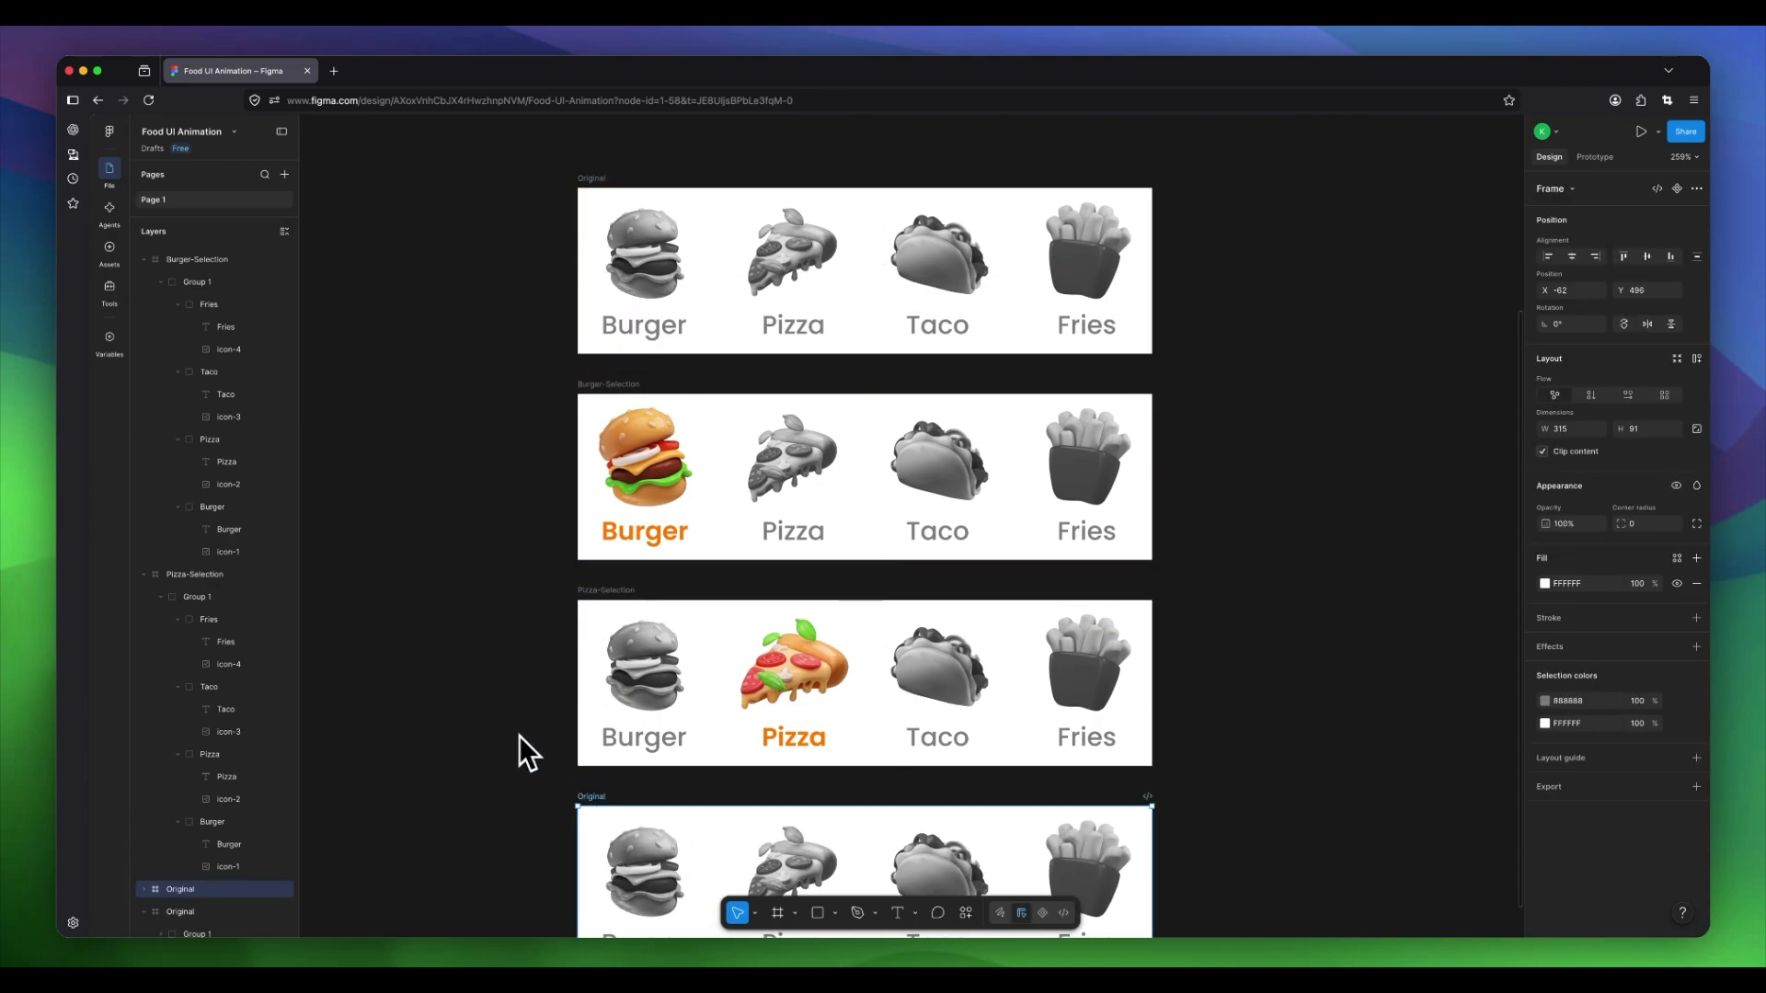
Copy the orange Pizza label's properties from the Pizza-Selection frame and paste them onto the Taco label in the new lowest frame.
{"action": "scroll", "coordinate": [511, 727], "scroll_direction": "down", "scroll_amount": 3}
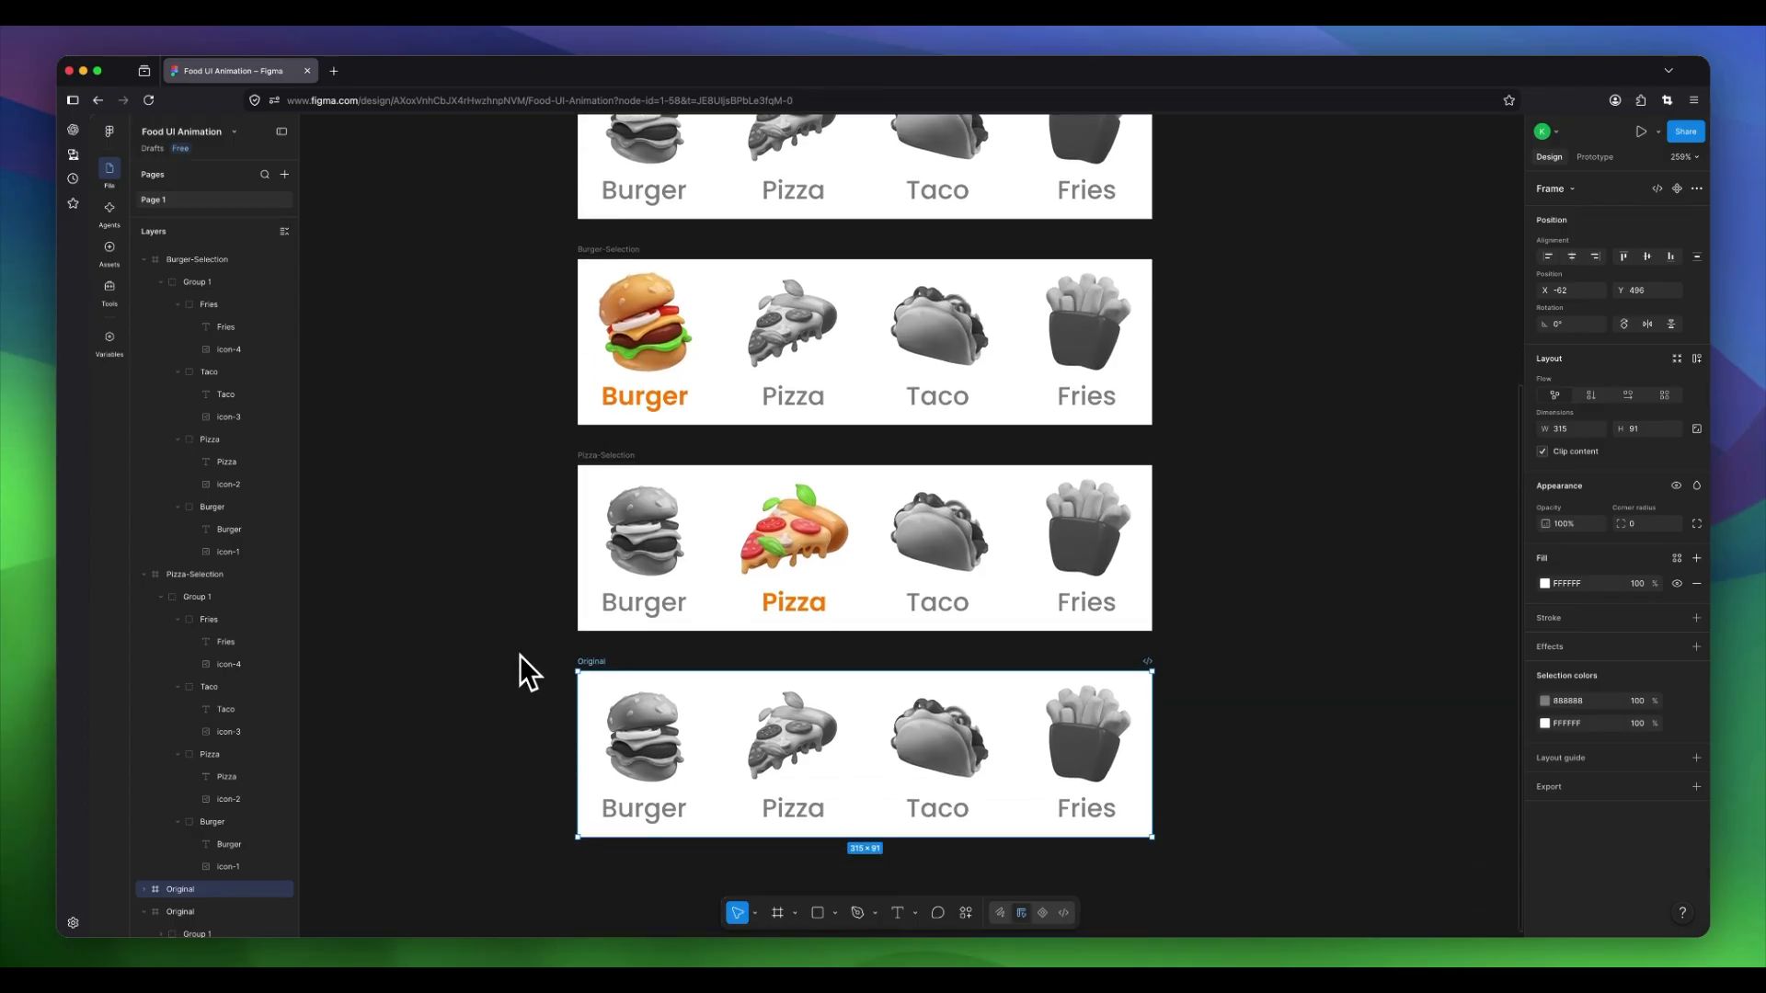
{"action": "scroll", "coordinate": [520, 655], "scroll_direction": "up", "scroll_amount": 5}
{"action": "scroll", "coordinate": [972, 572], "scroll_direction": "down", "scroll_amount": 2}
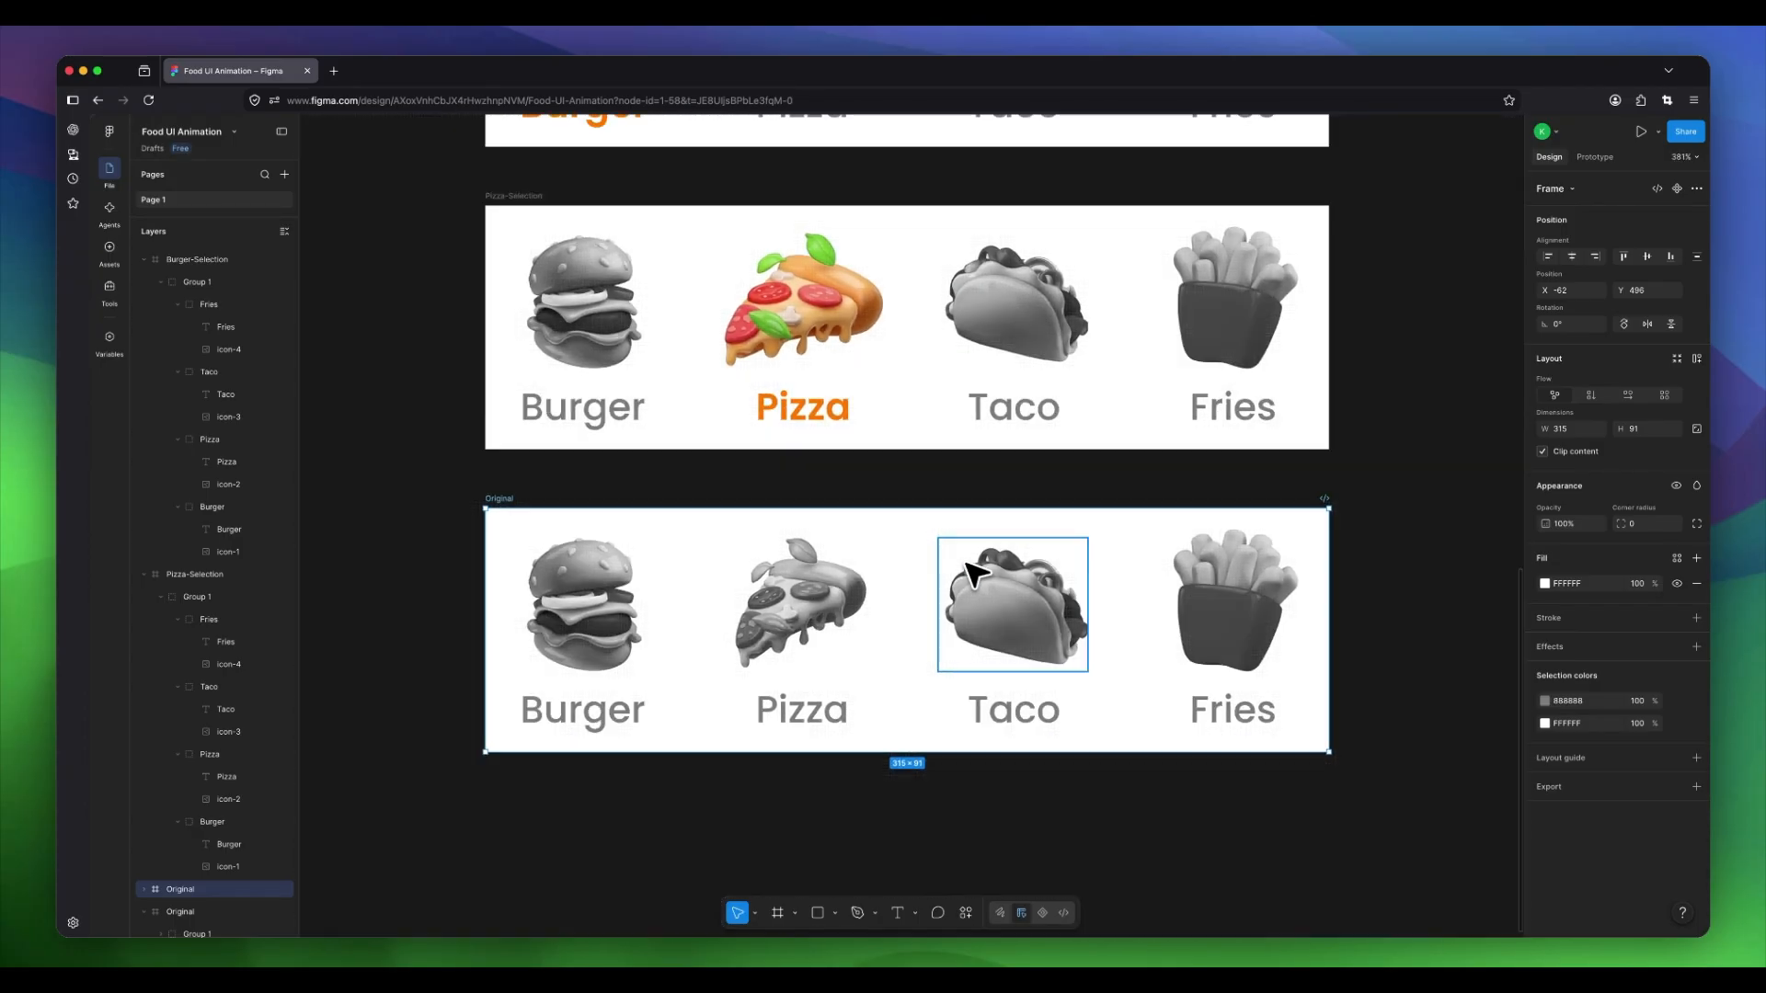
{"action": "left_click", "coordinate": [823, 478]}
{"action": "left_click", "coordinate": [810, 416], "text": "super"}
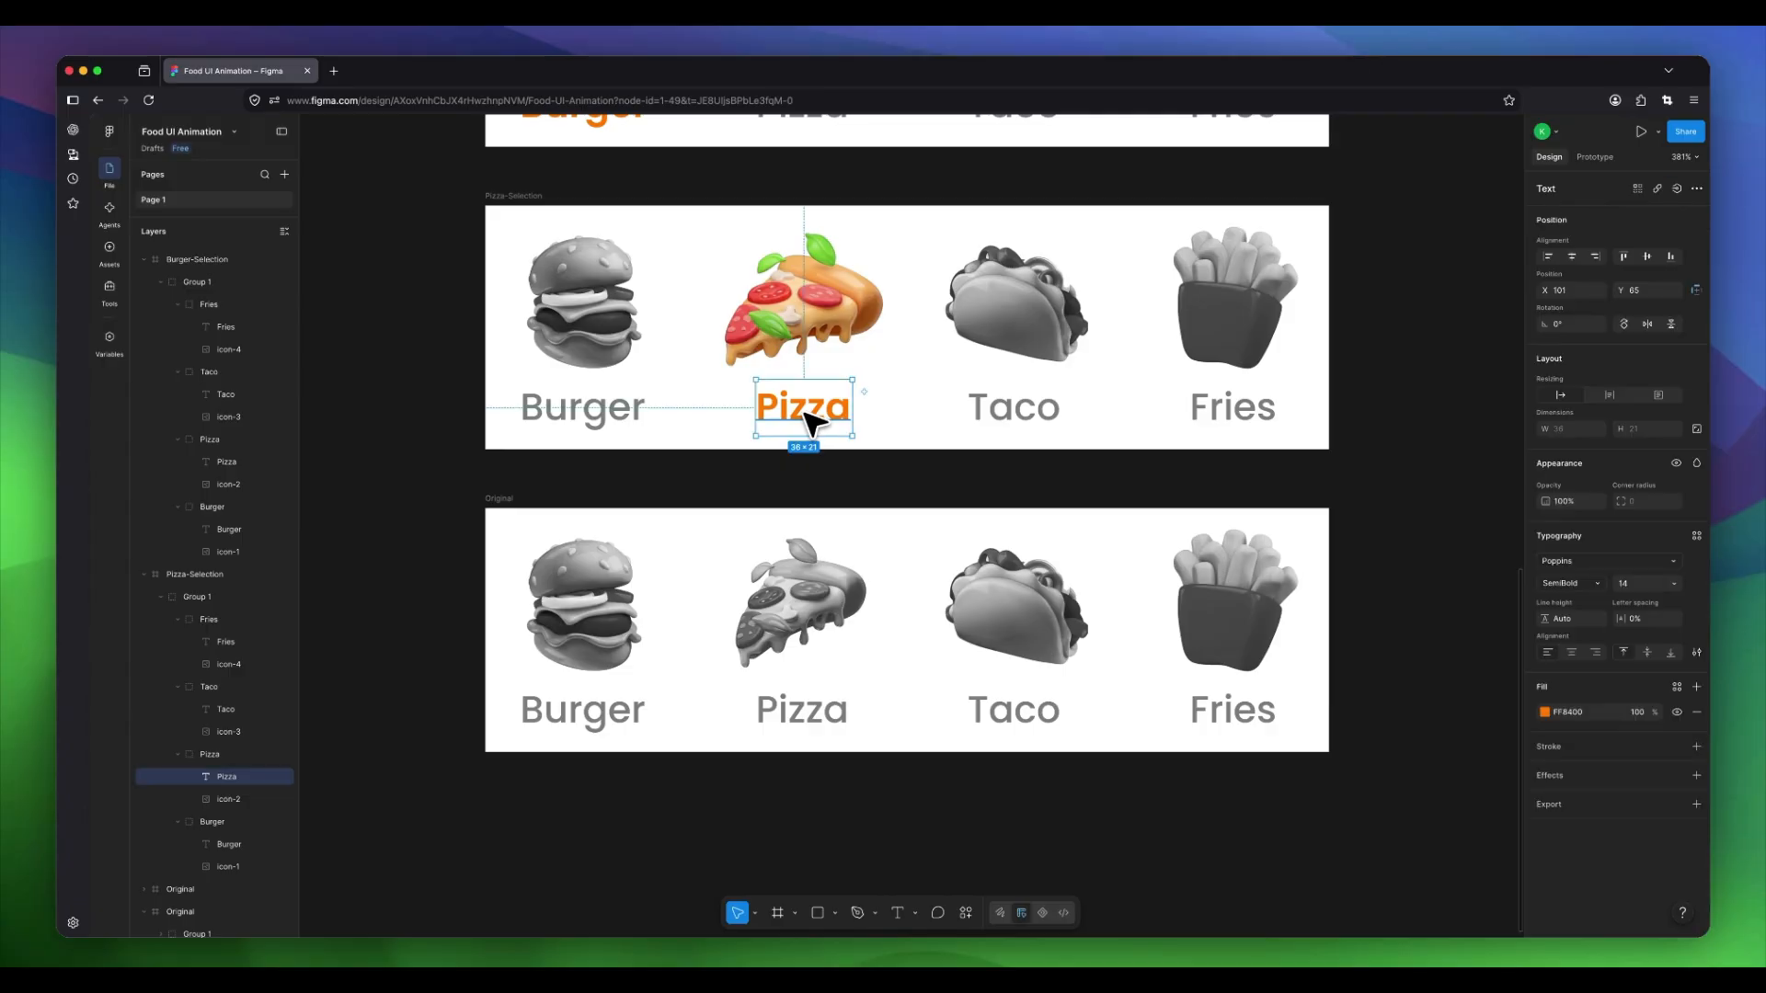
{"action": "right_click", "coordinate": [808, 421]}
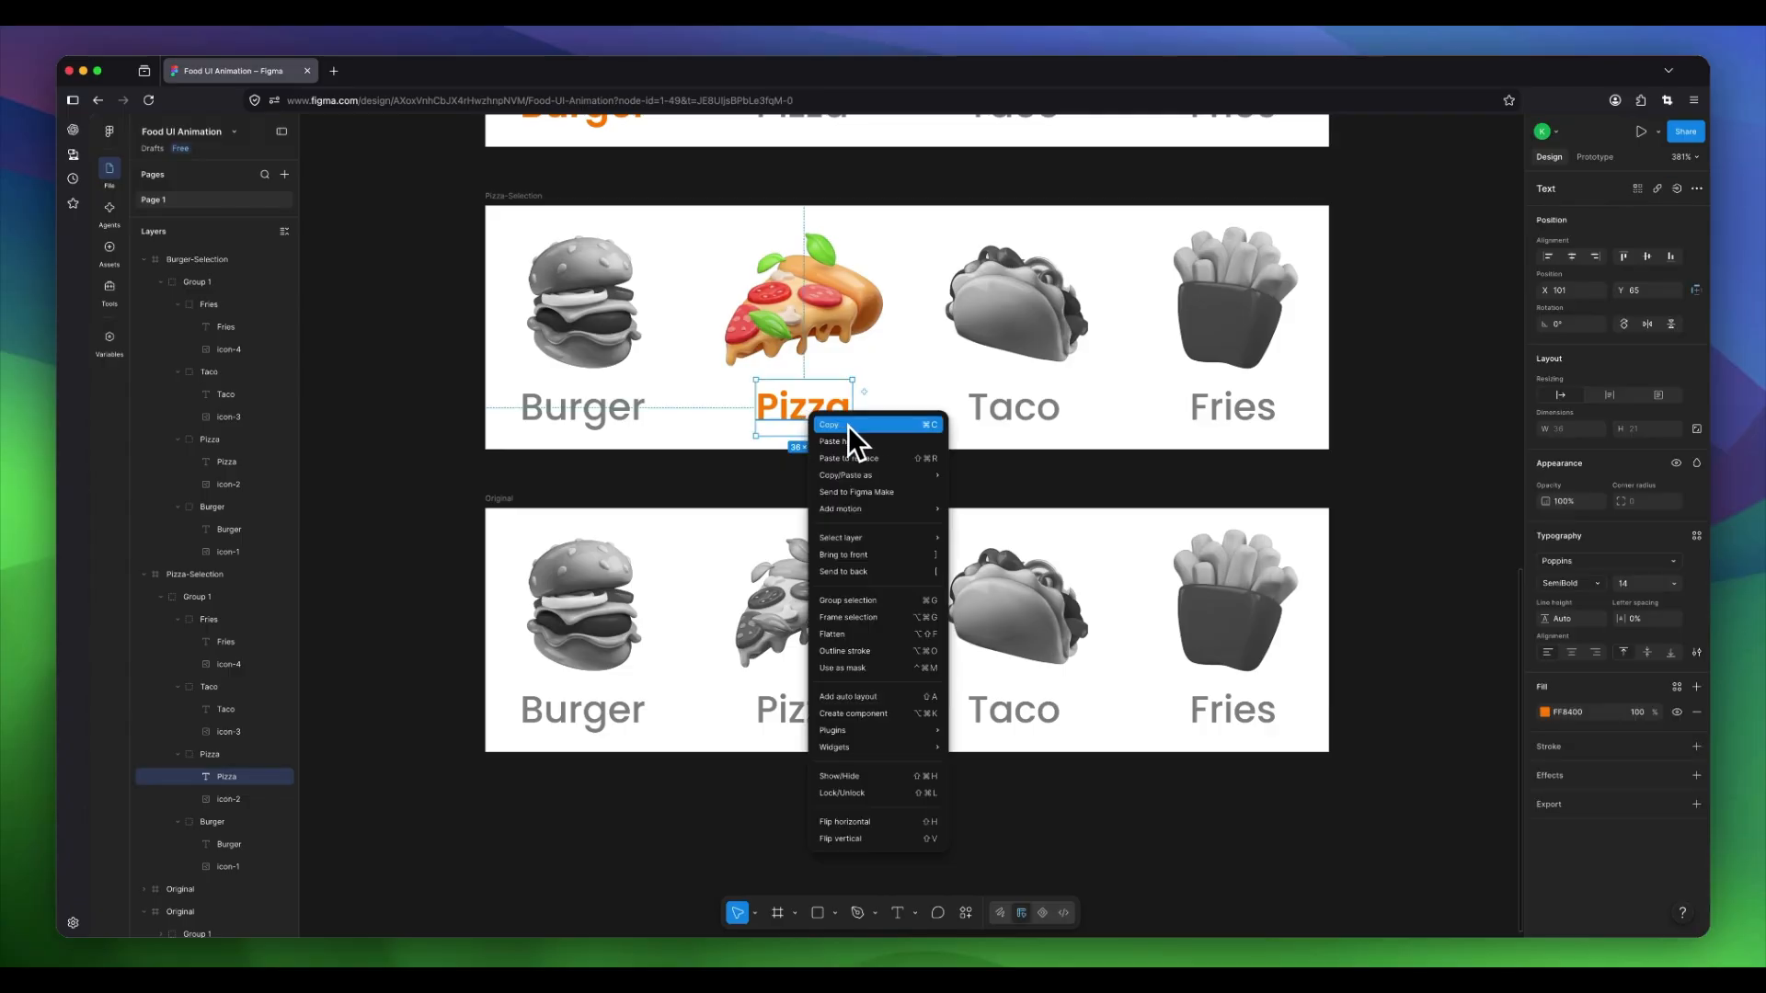
{"action": "mouse_move", "coordinate": [858, 478]}
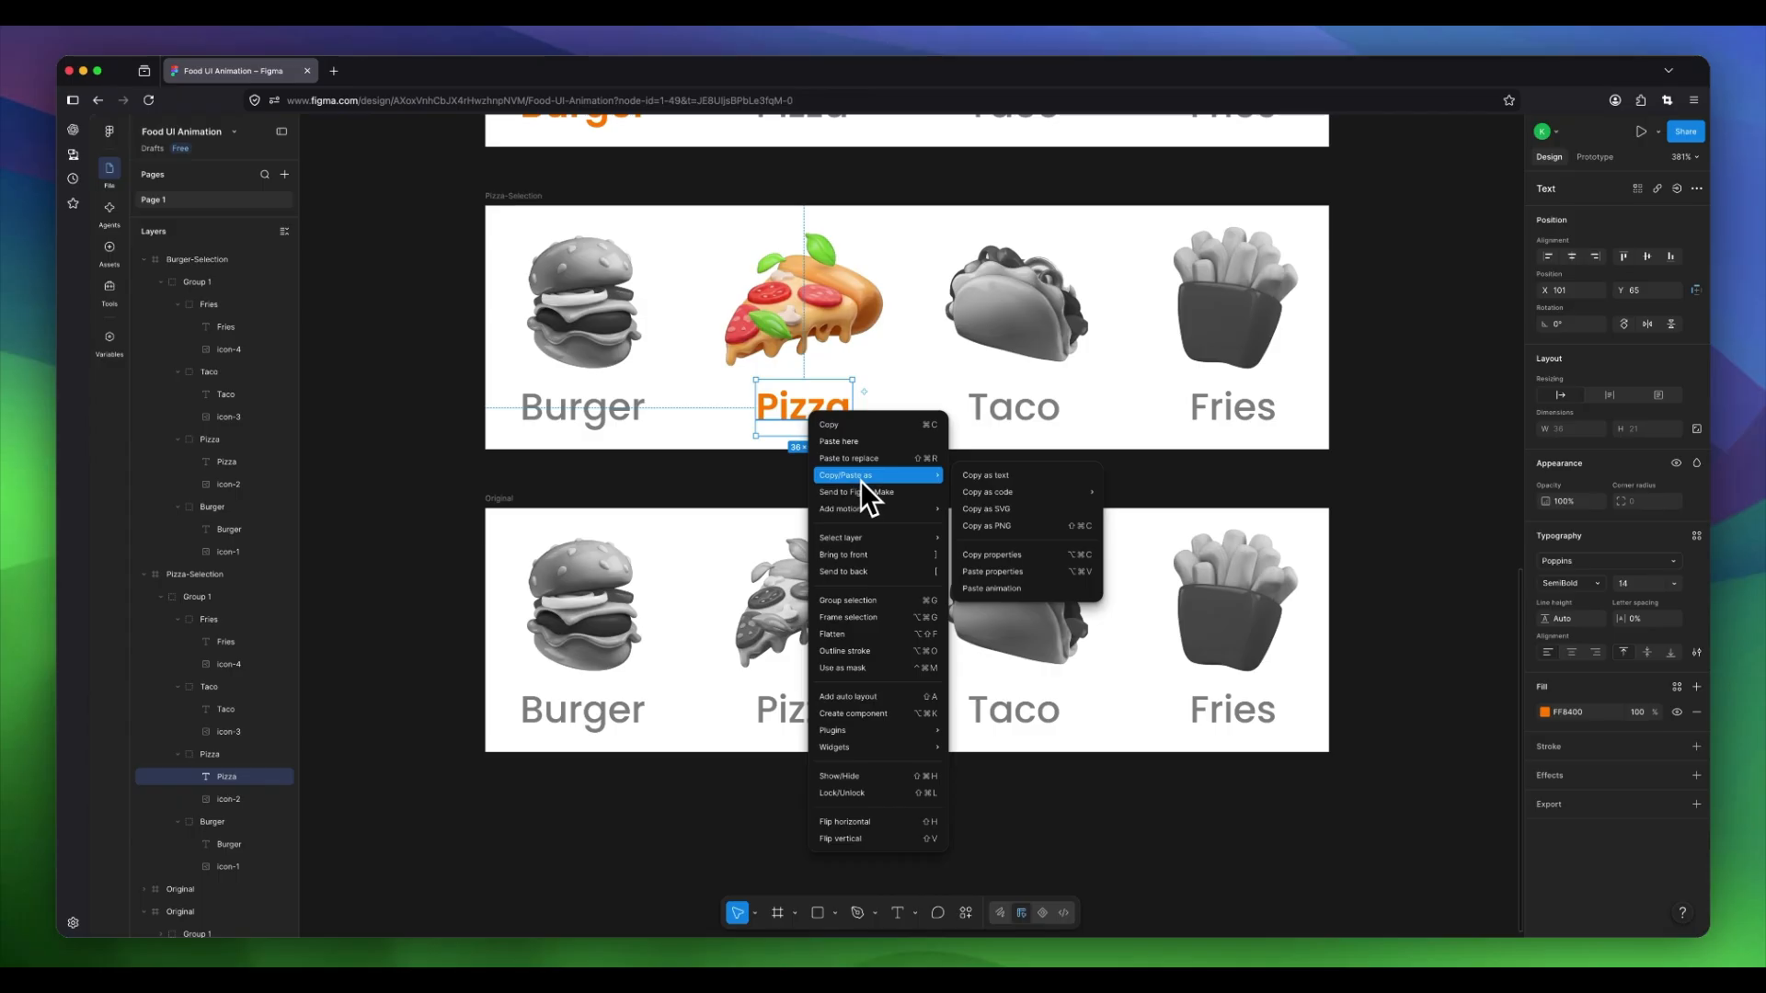
{"action": "left_click", "coordinate": [999, 558]}
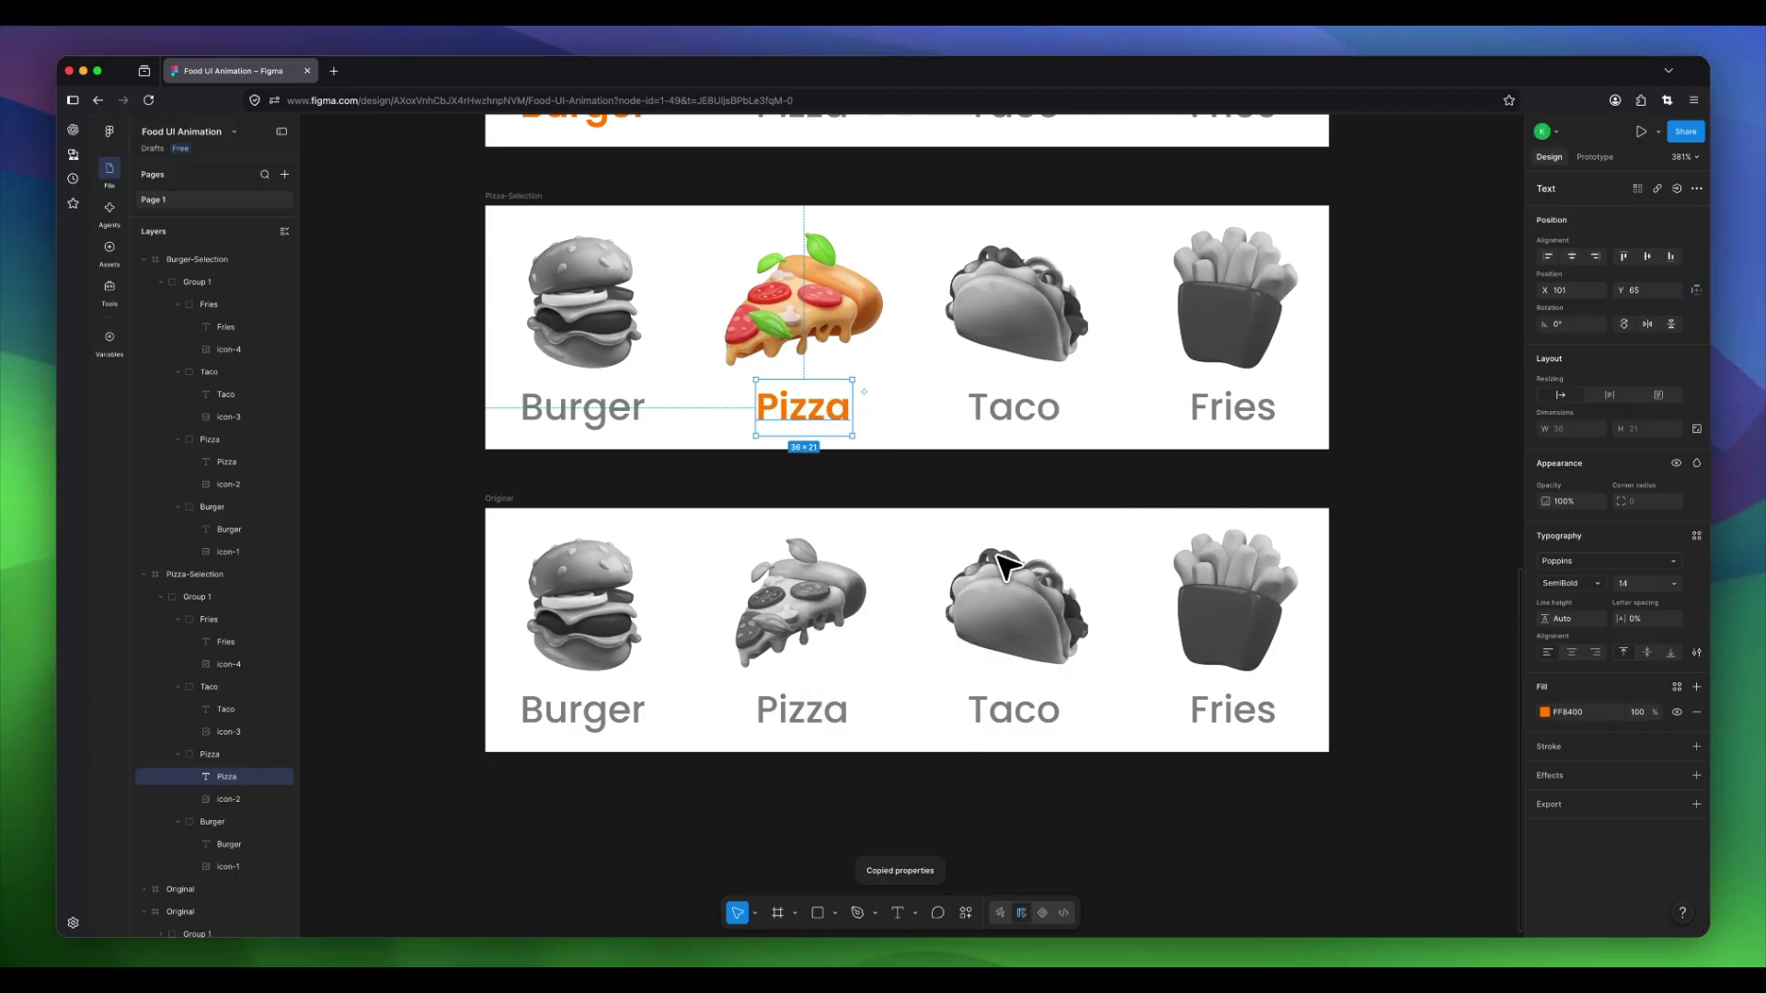
{"action": "left_click", "coordinate": [963, 488]}
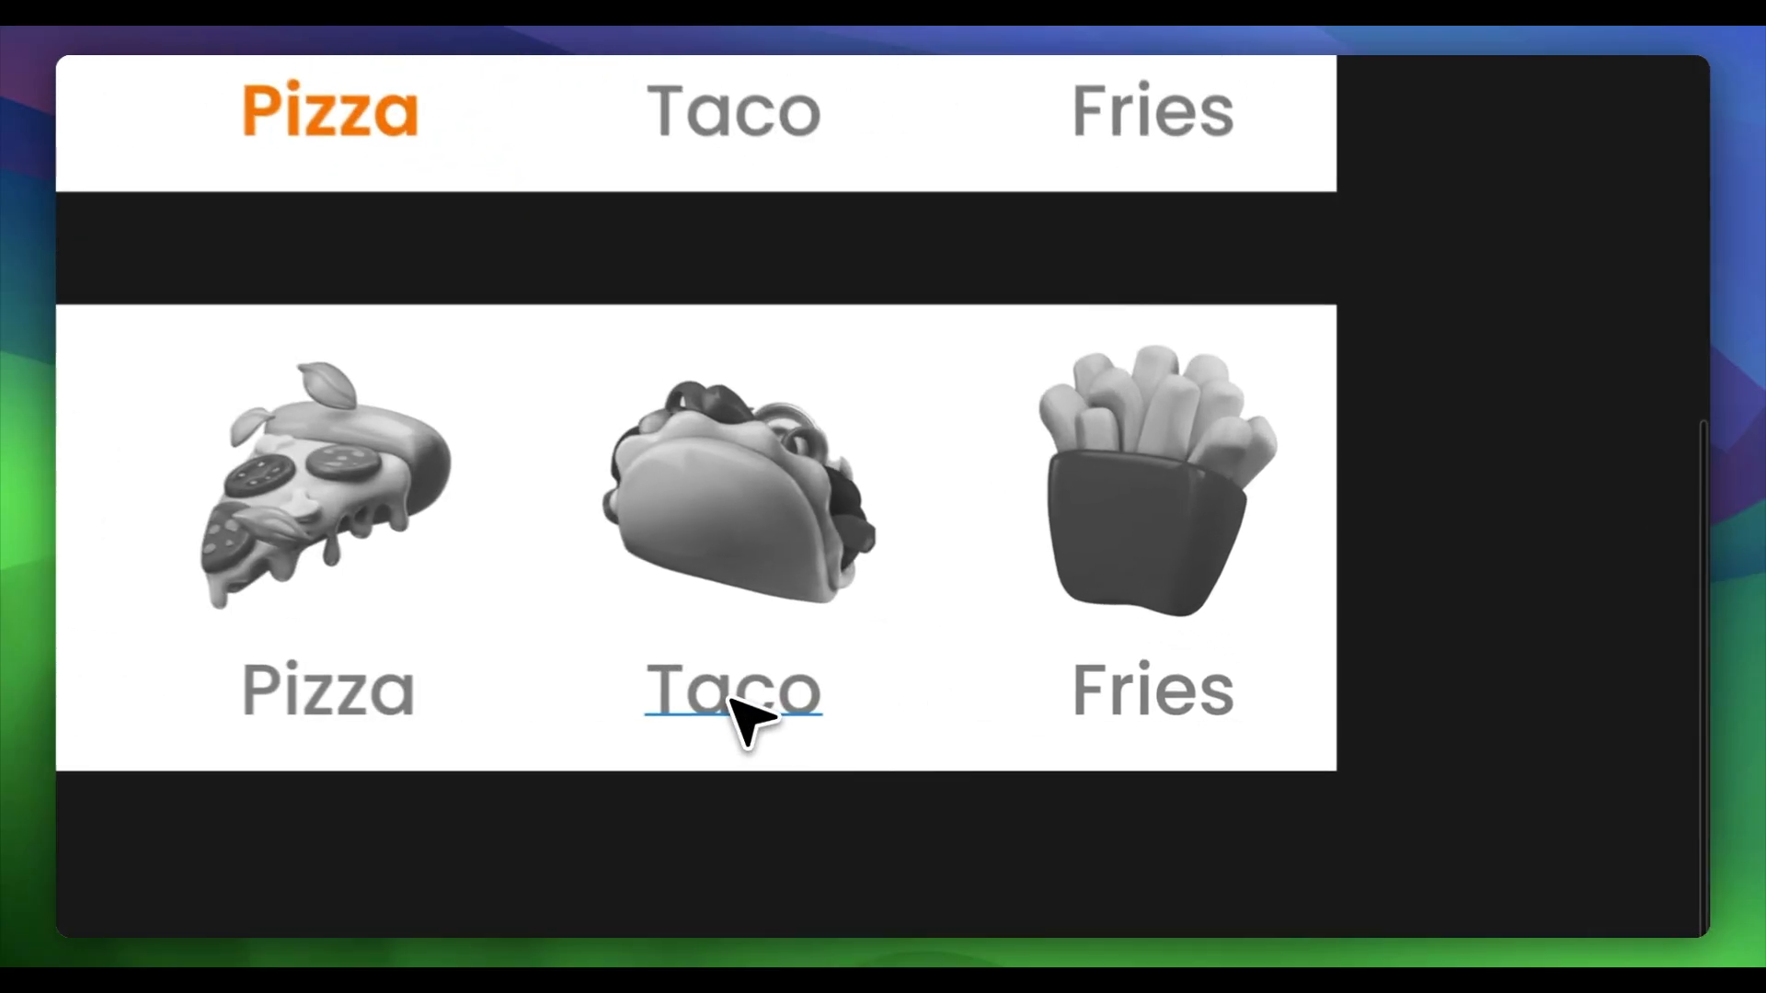
{"action": "left_click", "coordinate": [1013, 721]}
{"action": "right_click", "coordinate": [706, 710]}
{"action": "mouse_move", "coordinate": [939, 296]}
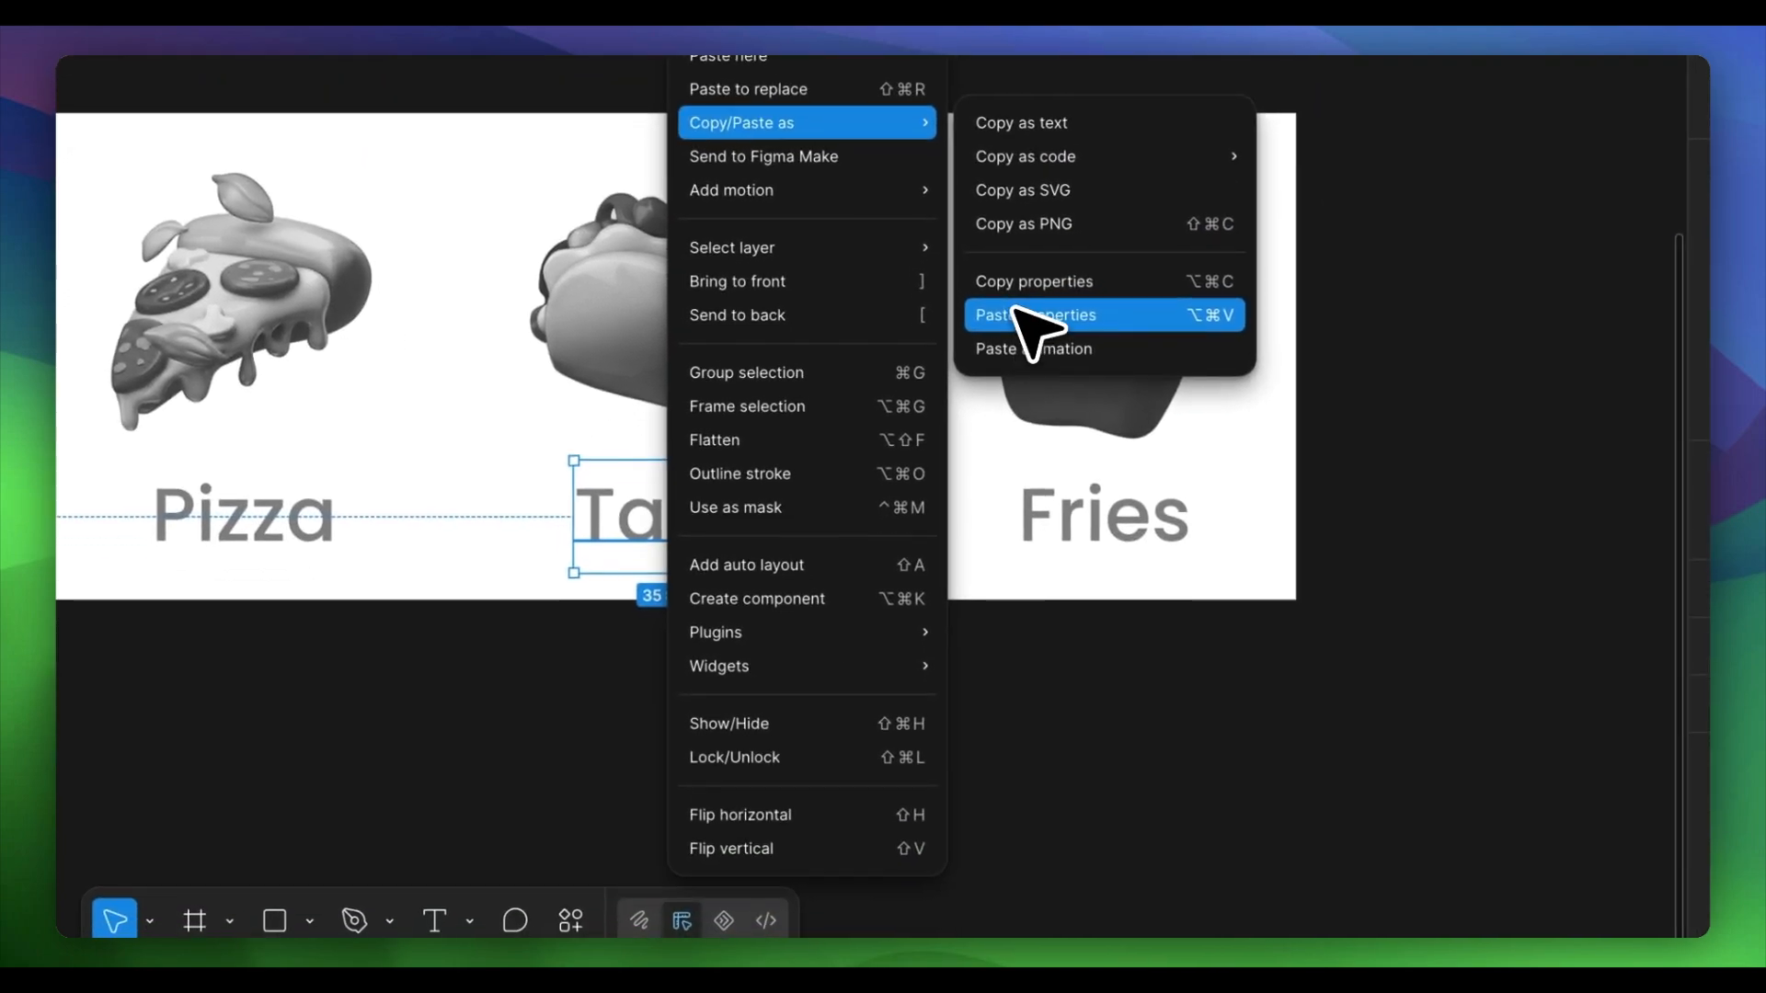
{"action": "left_click", "coordinate": [1068, 486]}
{"action": "left_click", "coordinate": [833, 711]}
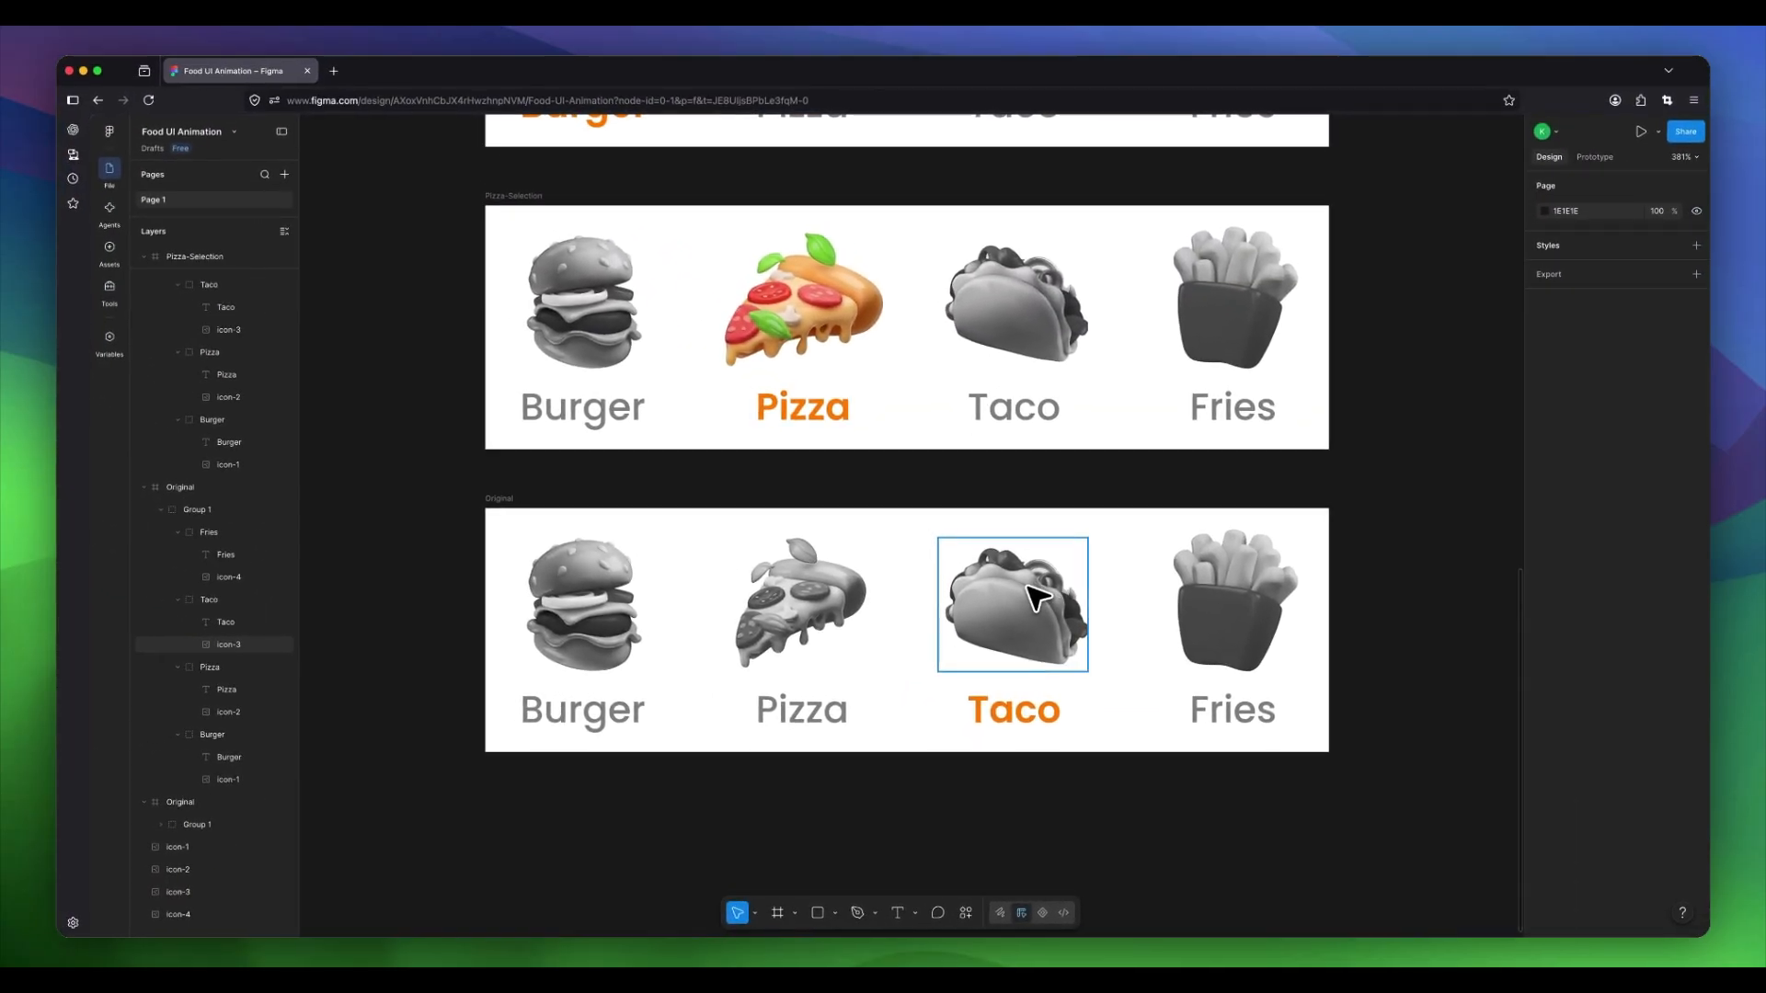
Restore the taco icon's full color in the lowest frame by resetting all image adjustments, from Exposure to Shadows, to neutral.
{"action": "left_click", "coordinate": [1038, 598]}
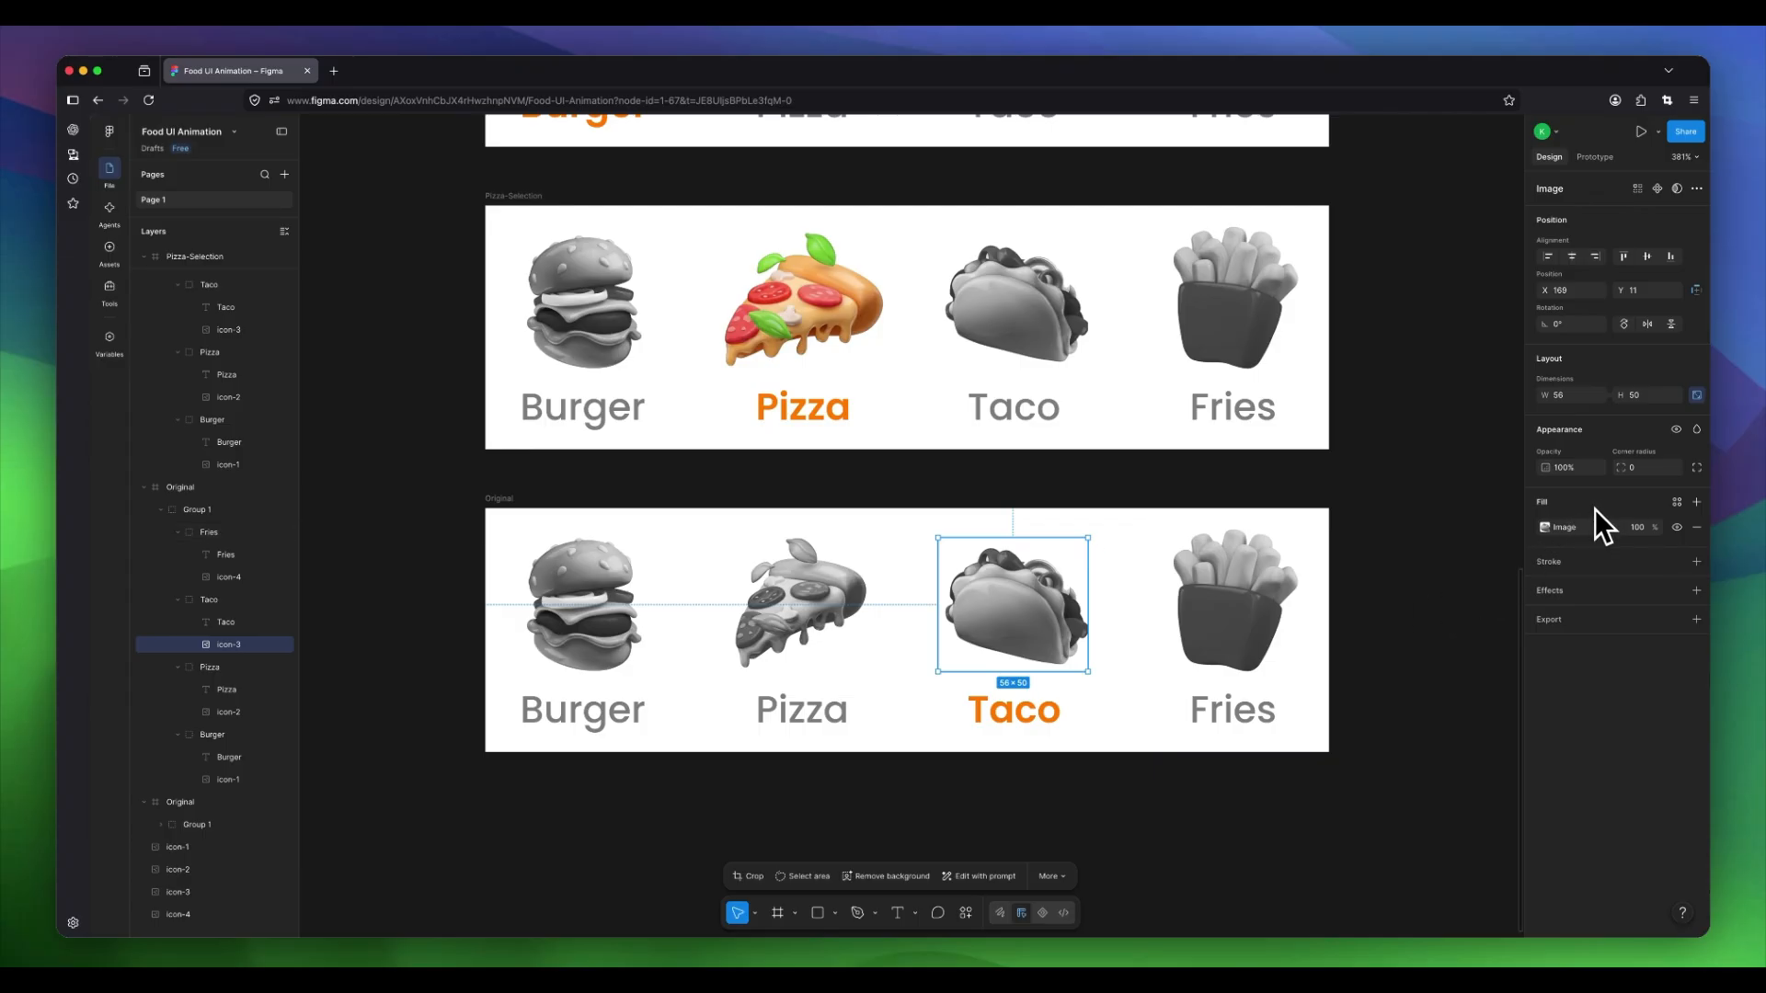
{"action": "left_click", "coordinate": [1546, 528]}
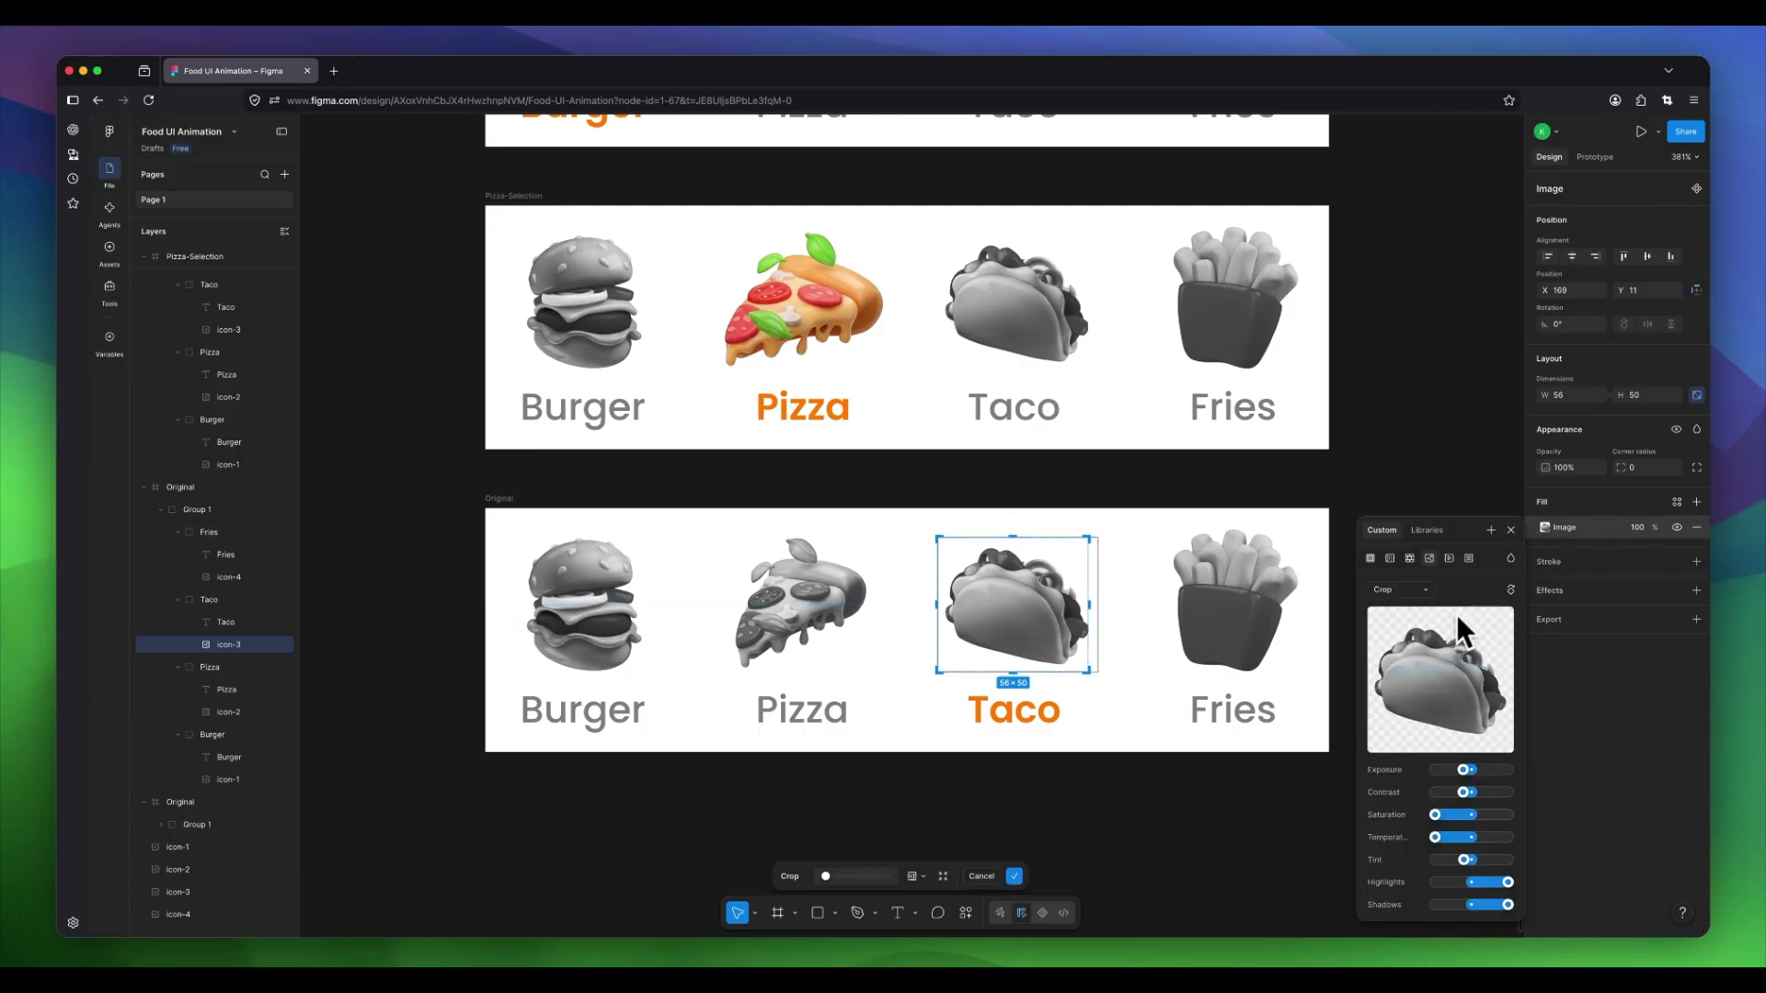
{"action": "left_click_drag", "start_coordinate": [1461, 772], "coordinate": [1472, 780]}
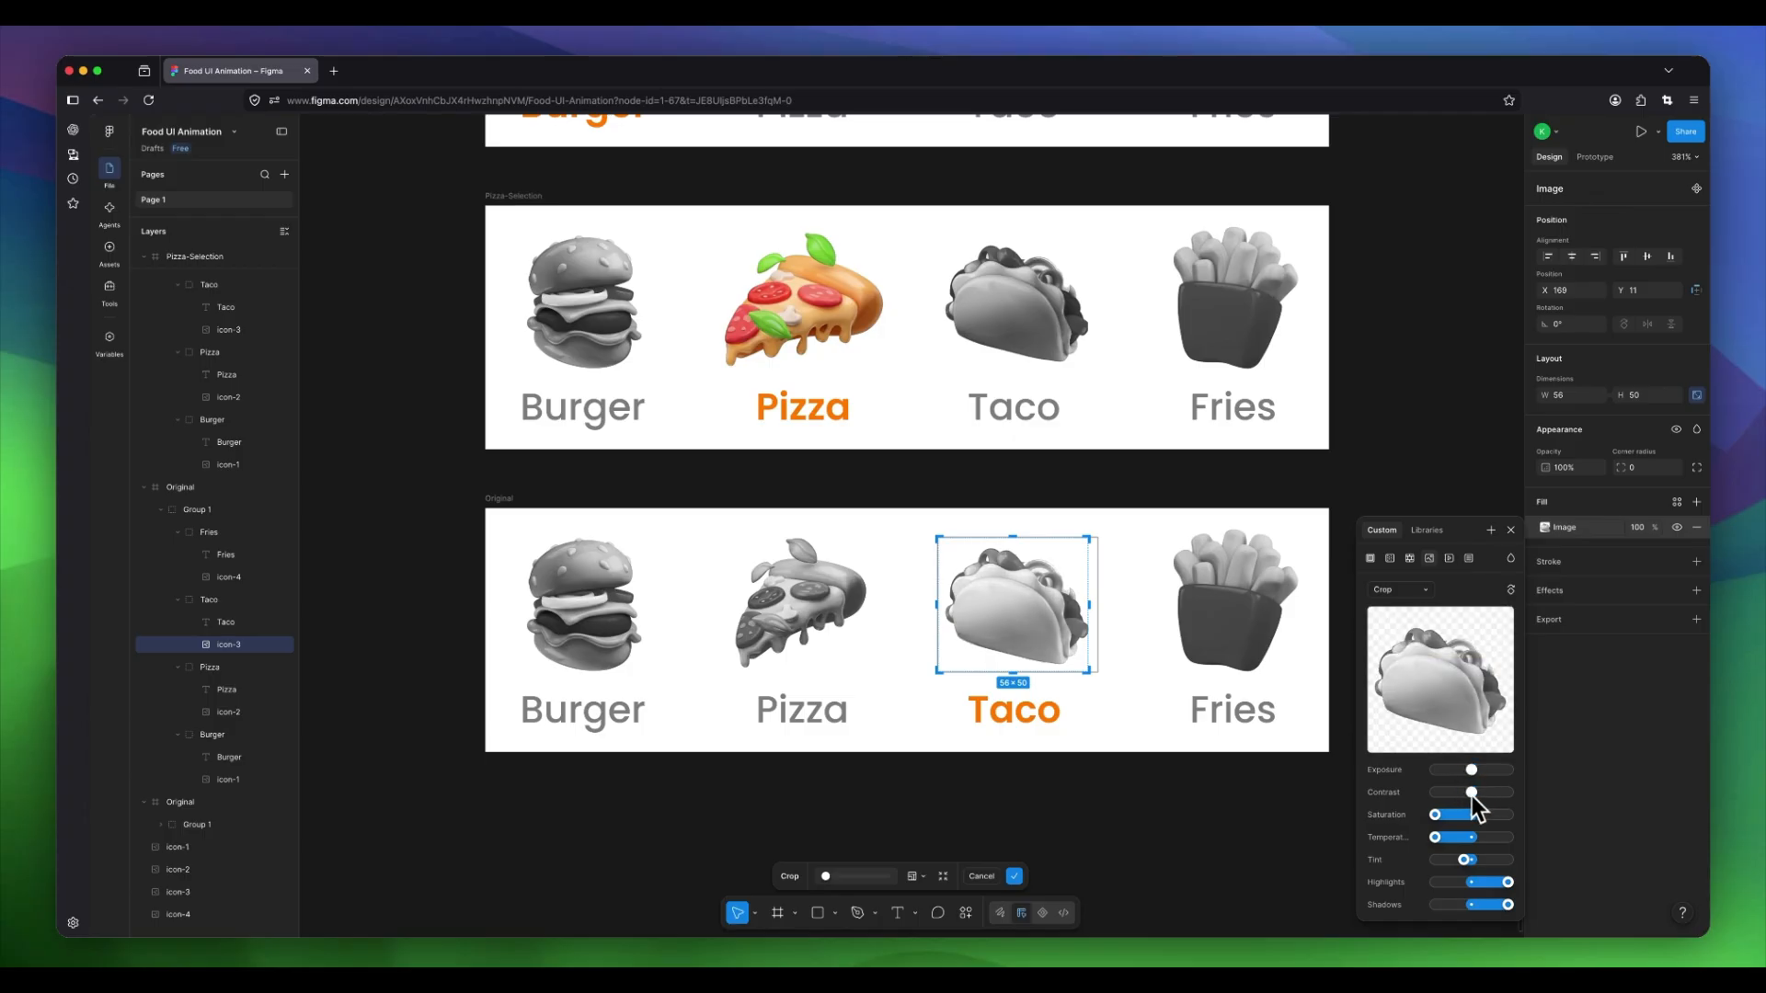
{"action": "left_click_drag", "start_coordinate": [1470, 820], "coordinate": [1471, 883]}
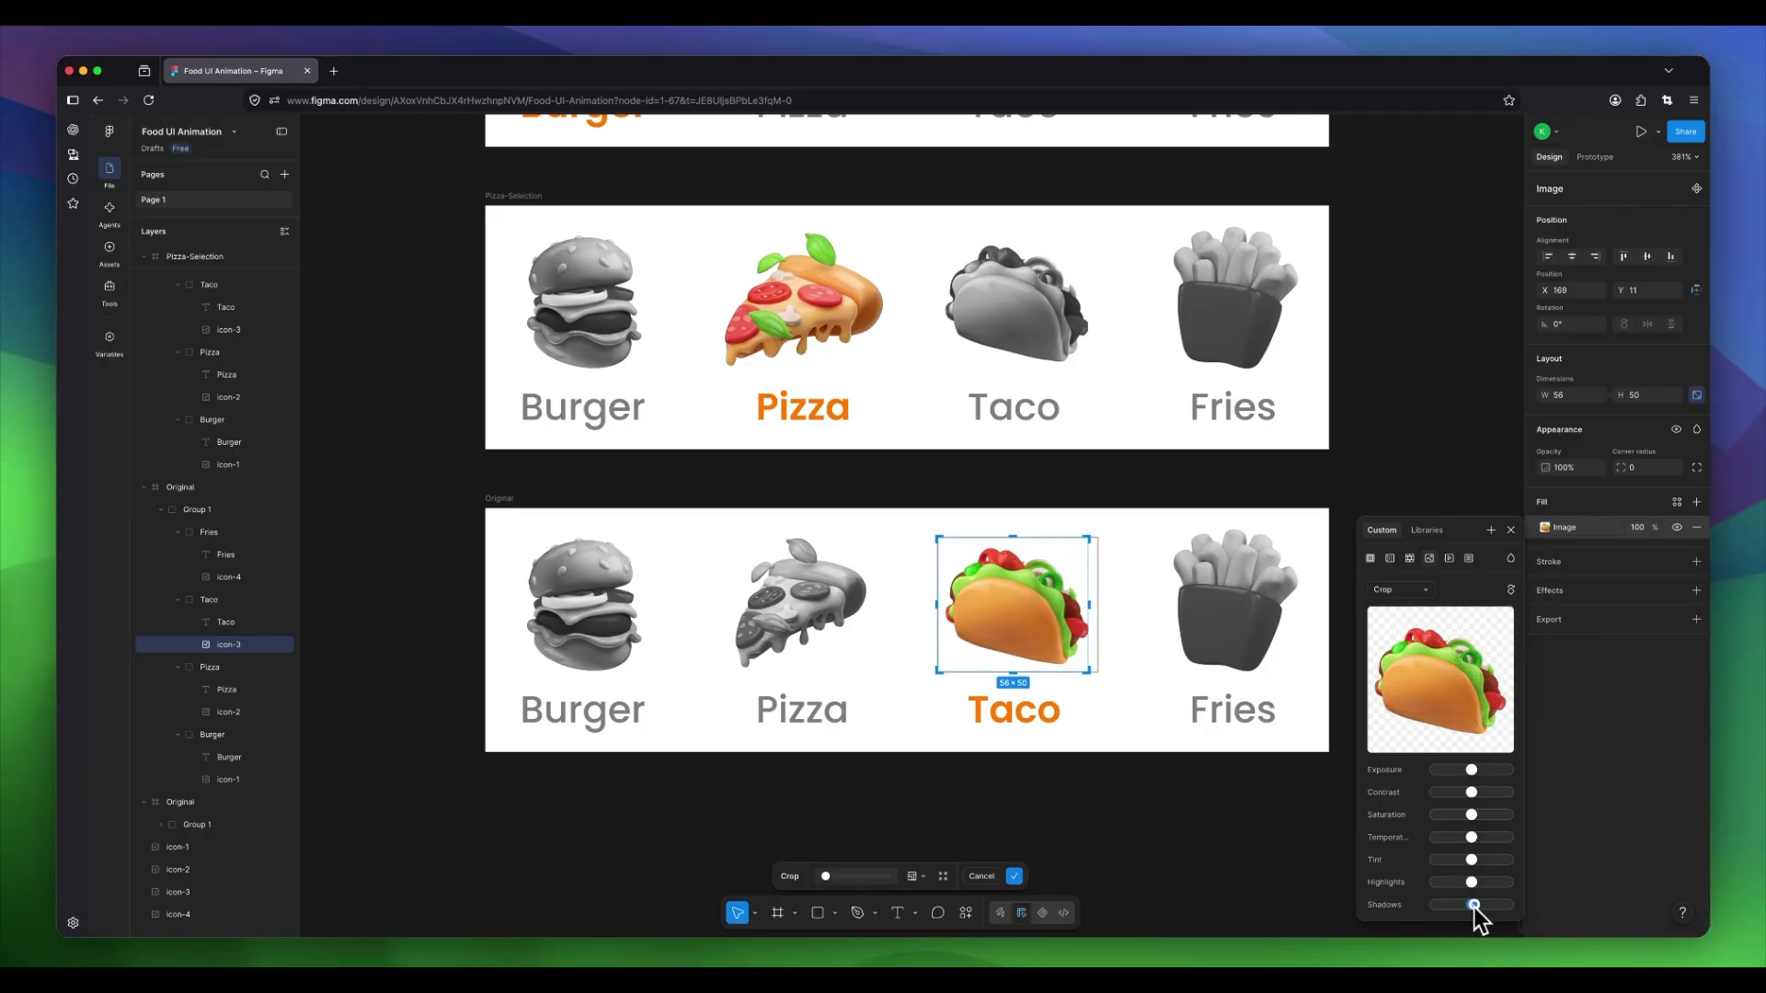
{"action": "key", "text": "Return"}
{"action": "key", "text": "Escape"}
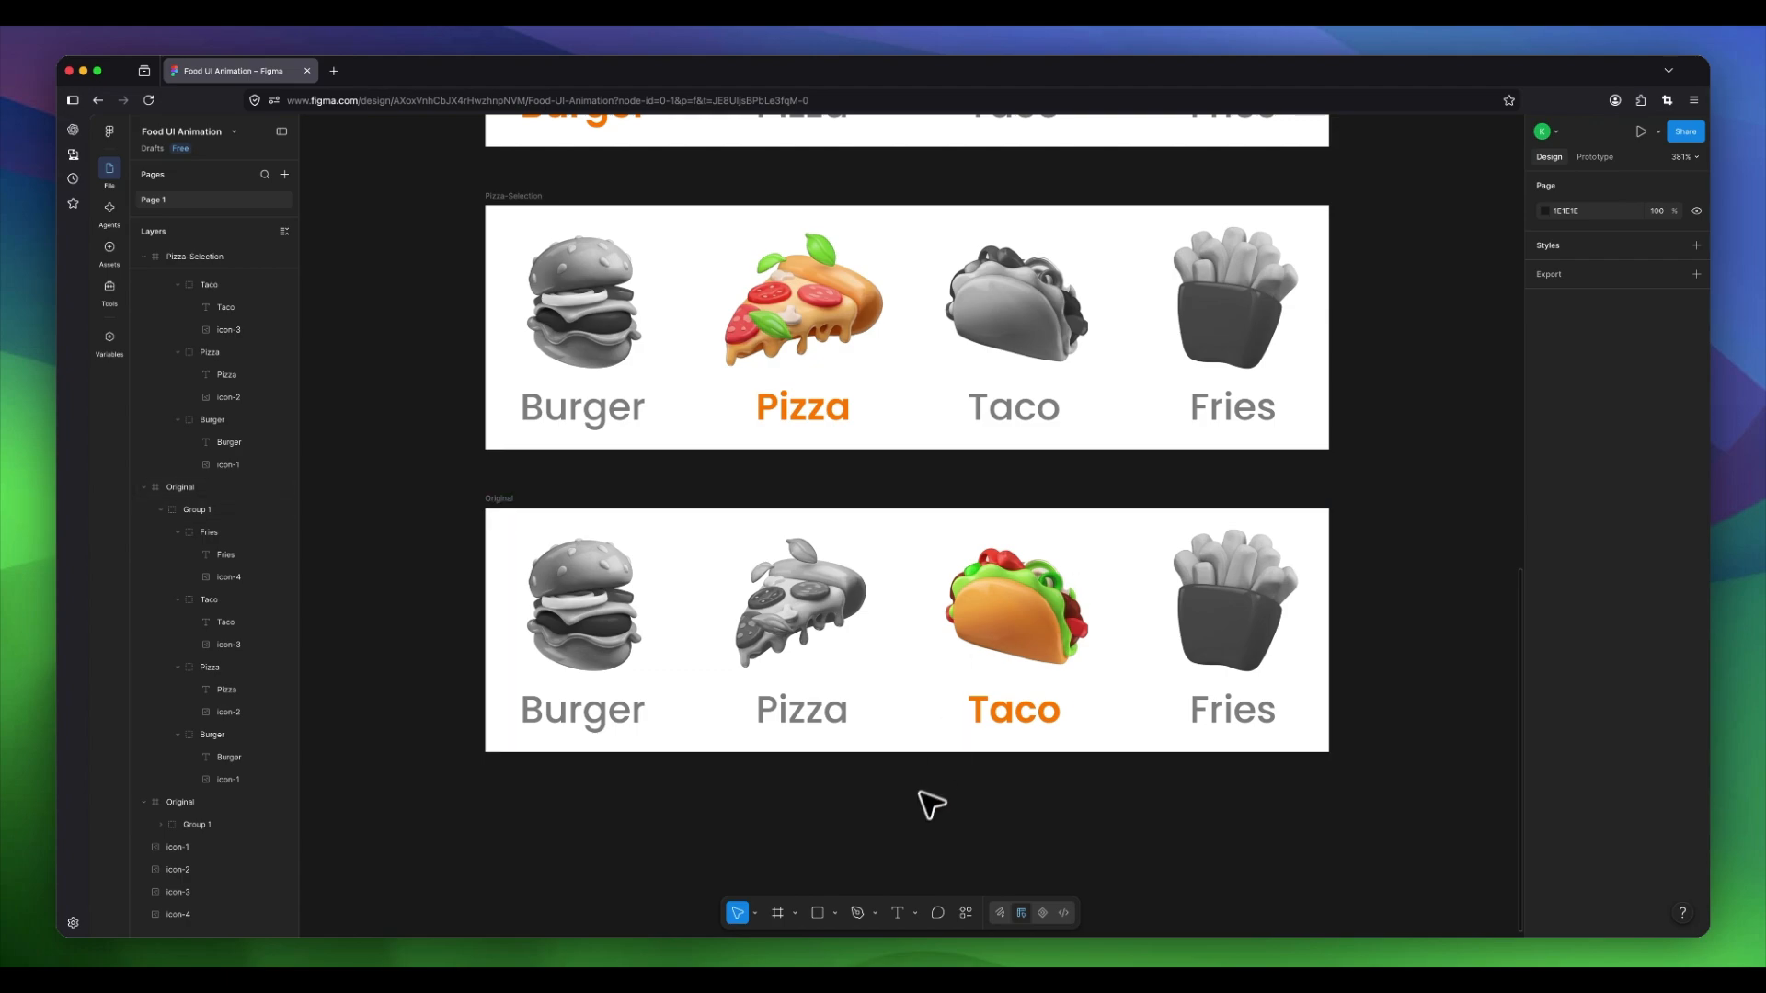
{"action": "left_click", "coordinate": [909, 974]}
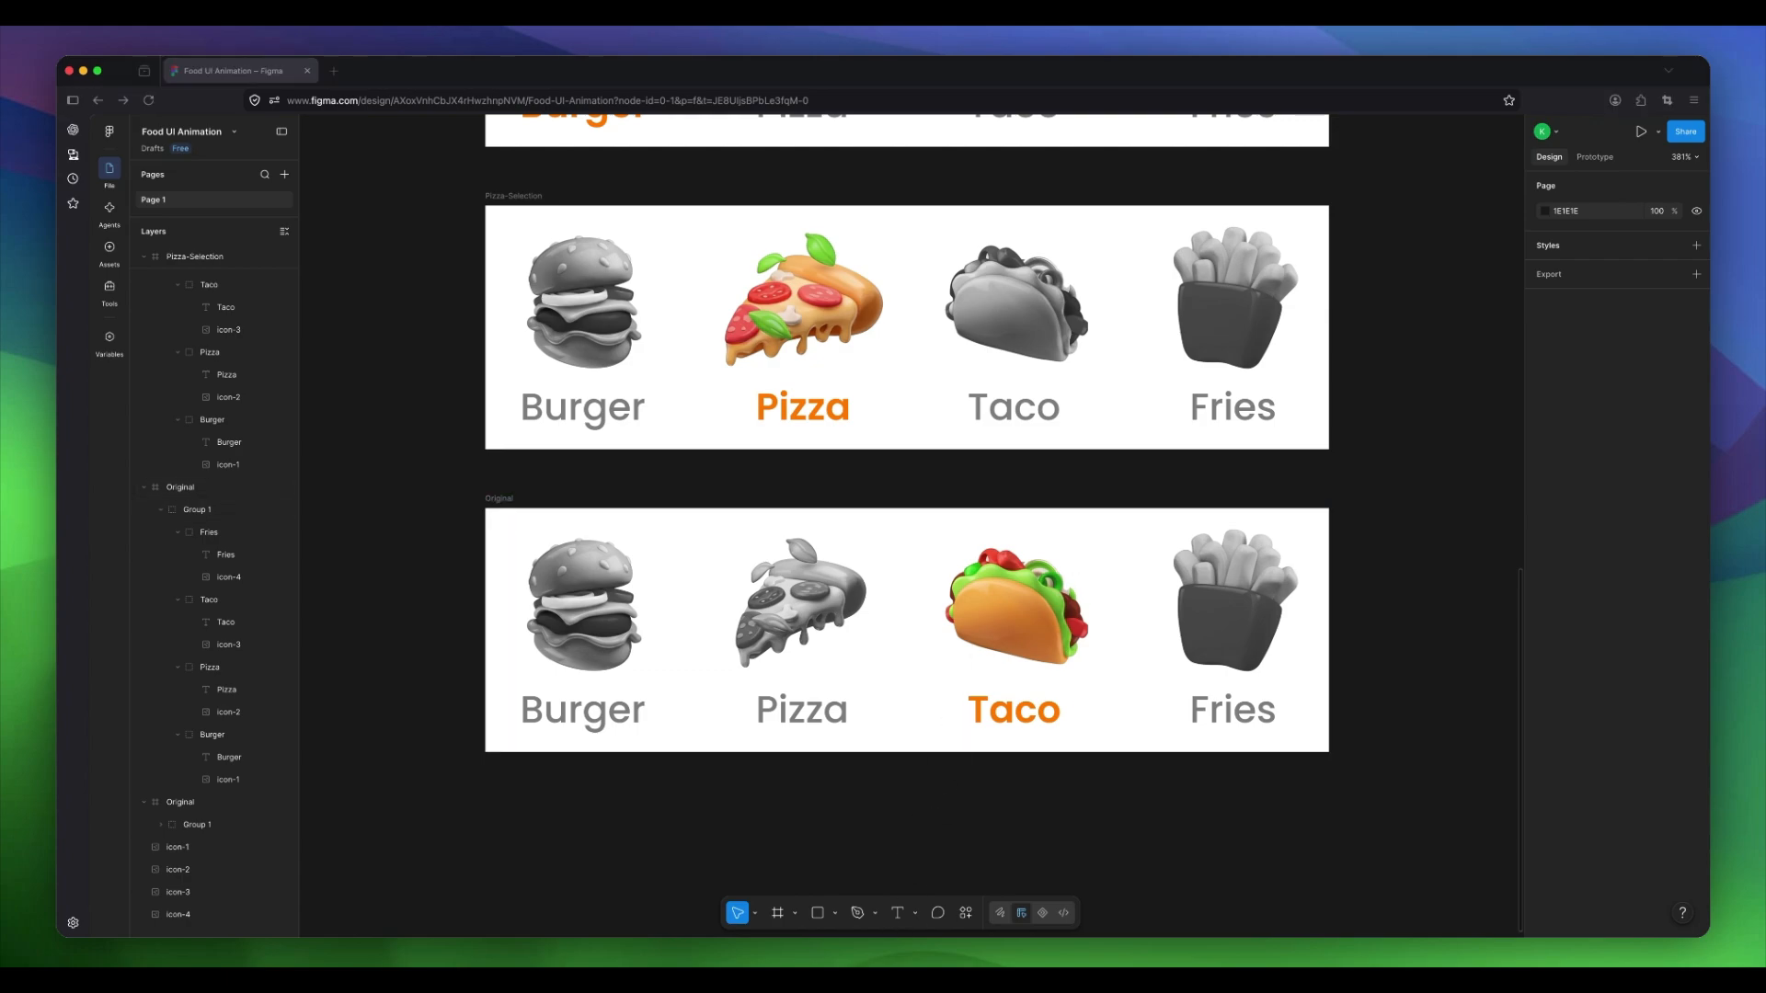
Enlarge the colored taco icon to 63 × 56 and rotate it about 16° counterclockwise above its orange label.
{"action": "left_click", "coordinate": [1058, 607]}
{"action": "left_click", "coordinate": [1058, 607]}
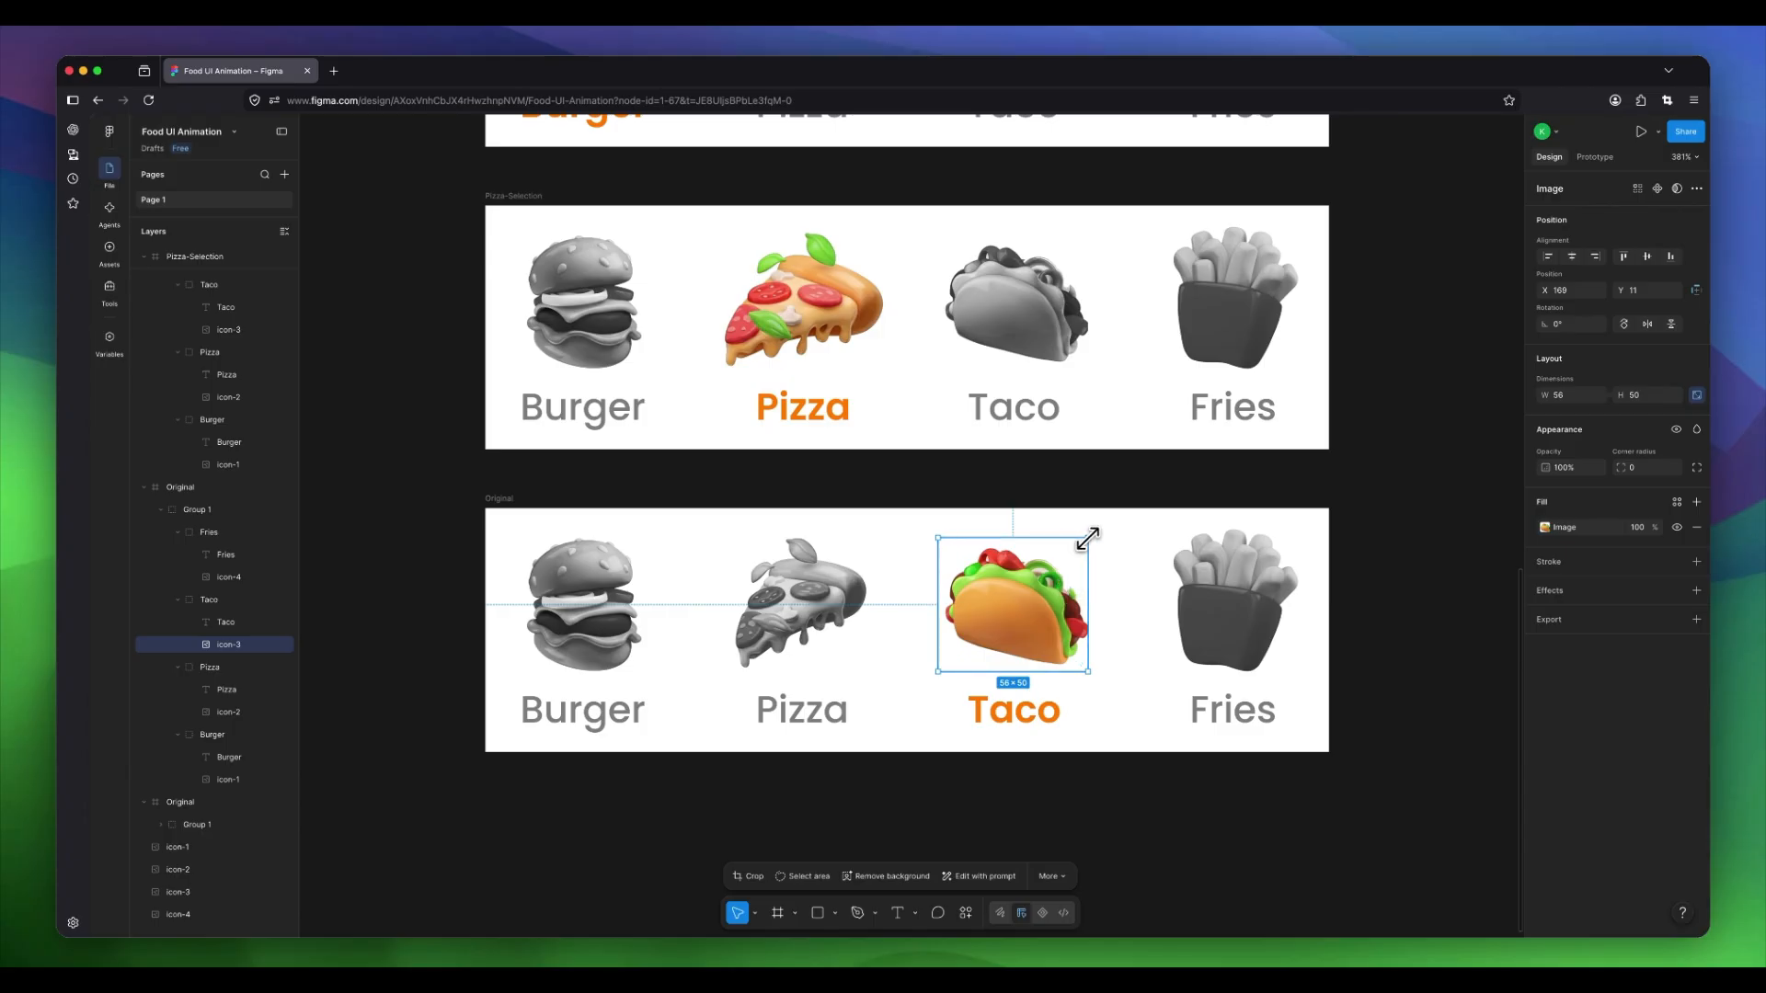
{"action": "left_click_drag", "start_coordinate": [1091, 538], "coordinate": [1078, 494]}
{"action": "left_click_drag", "start_coordinate": [1083, 607], "coordinate": [1066, 607]}
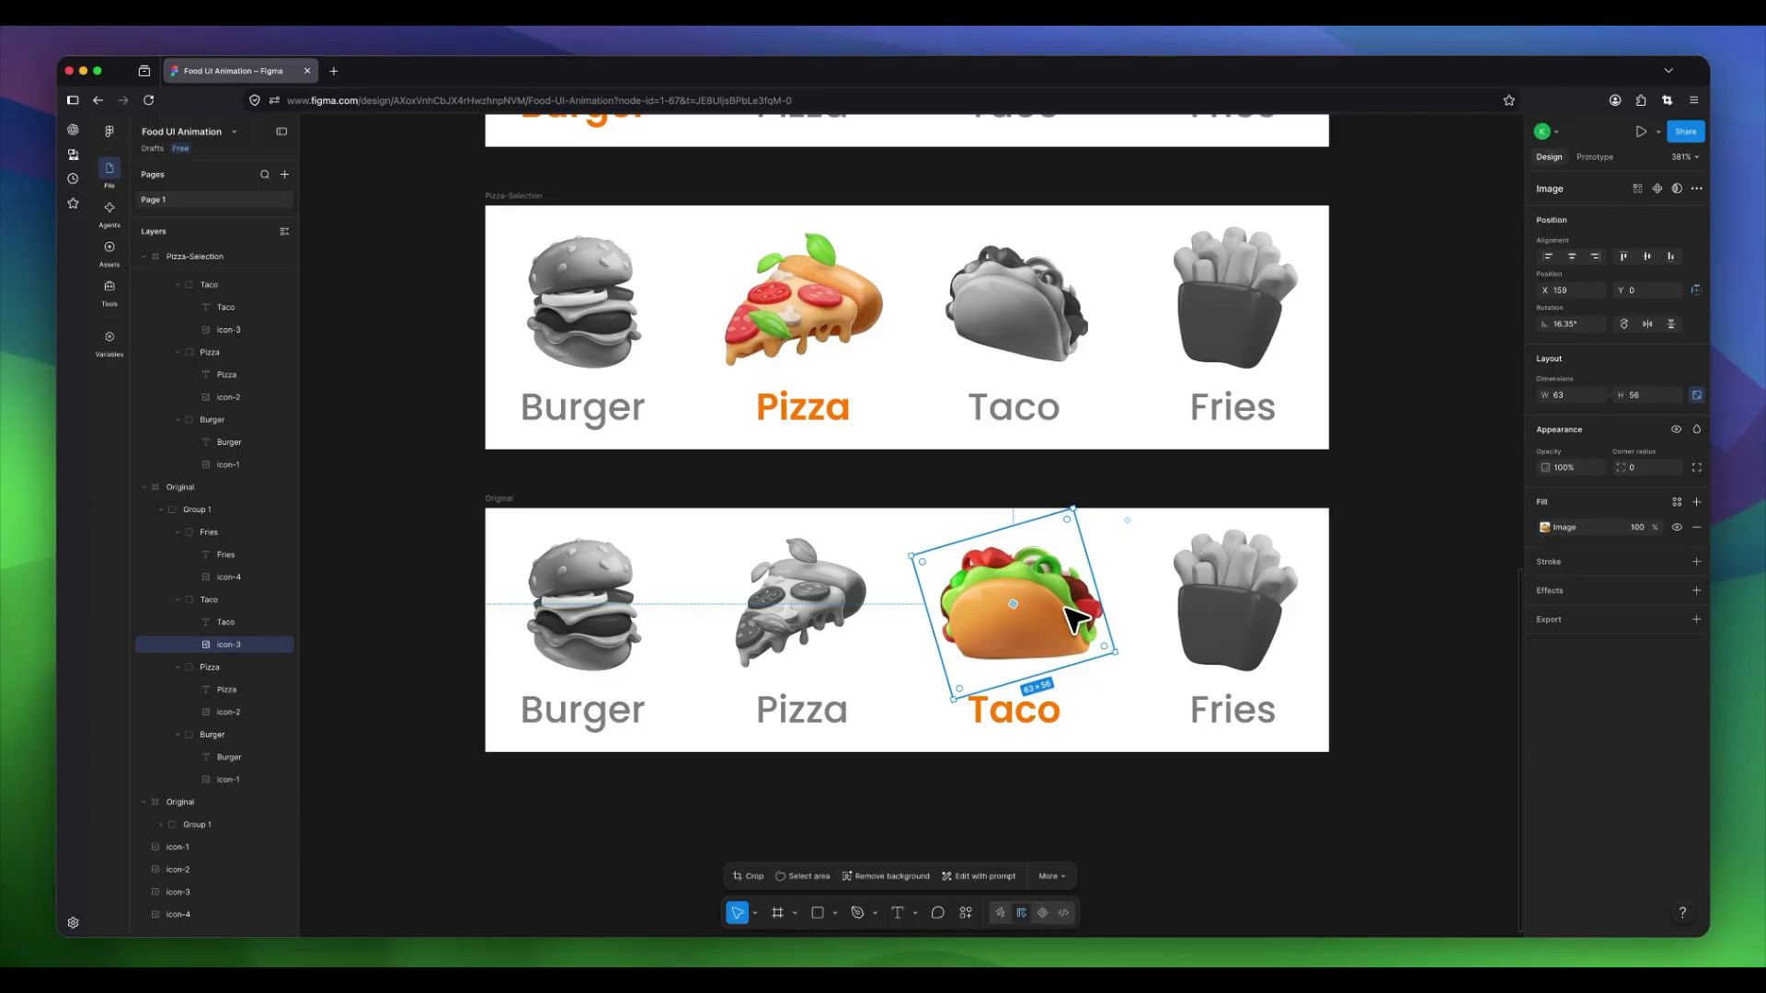
{"action": "left_click", "coordinate": [1125, 754]}
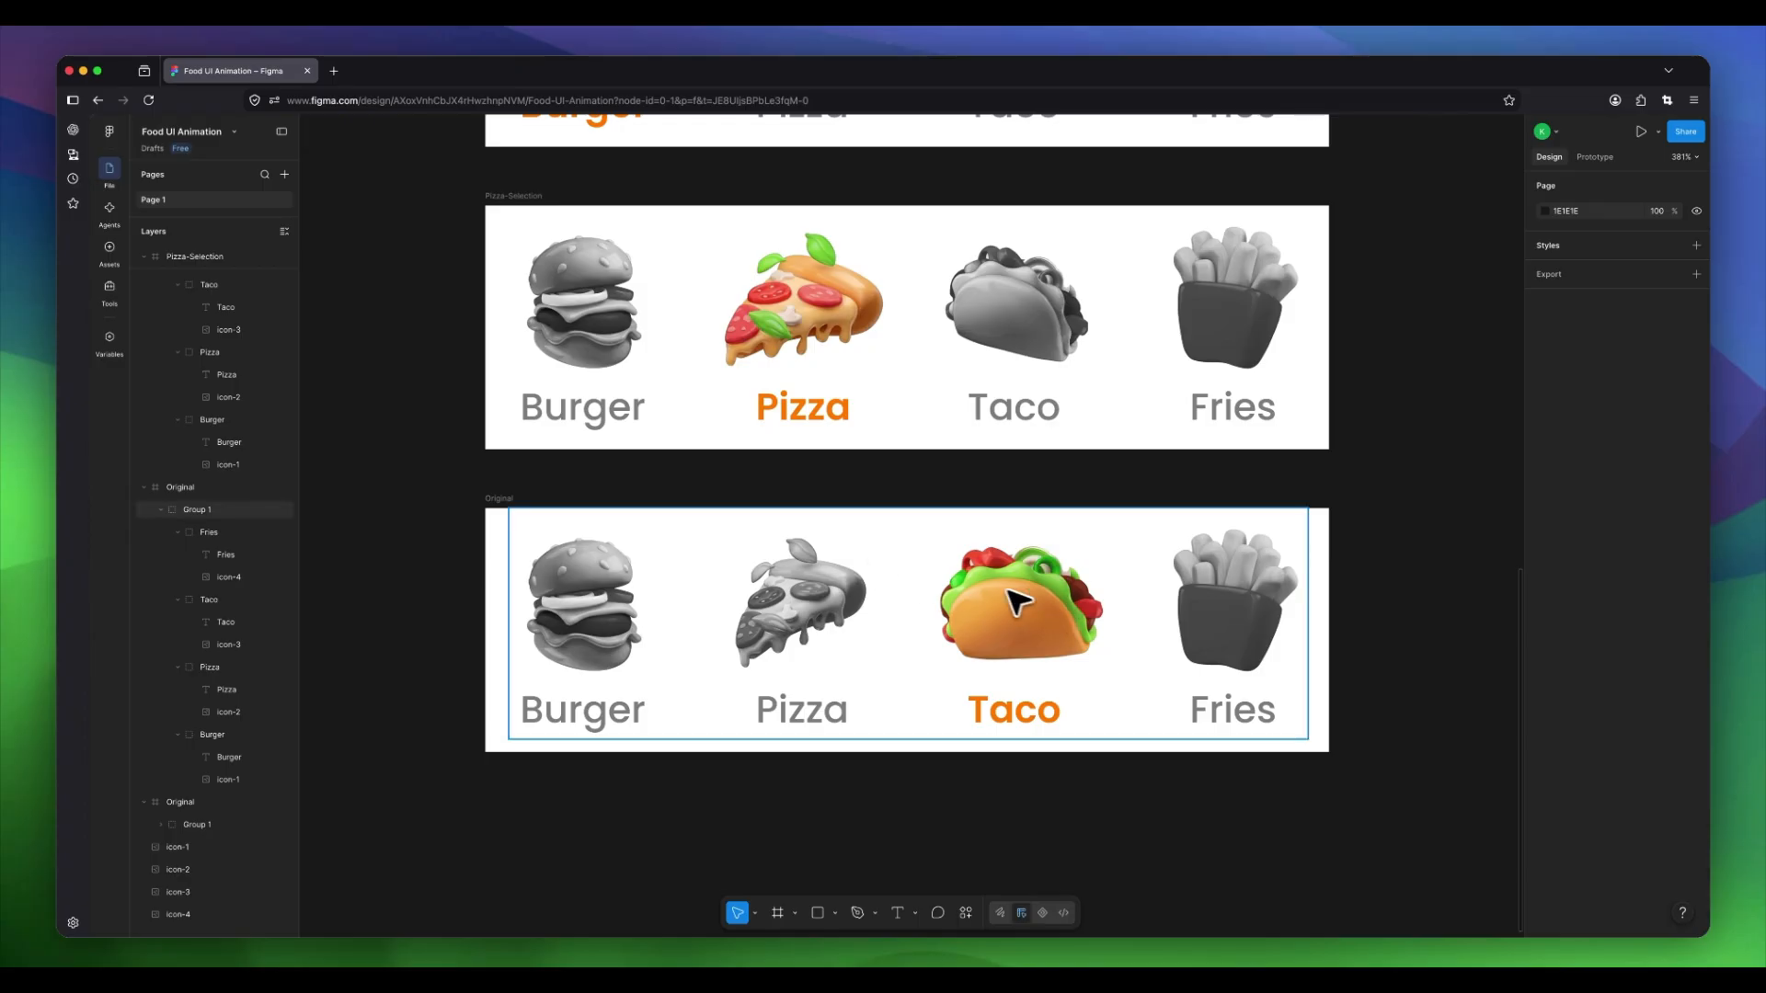
Rename the frame containing the colored taco as Taco-Selection.
{"action": "left_click", "coordinate": [497, 498]}
{"action": "type", "text": "Tac"}
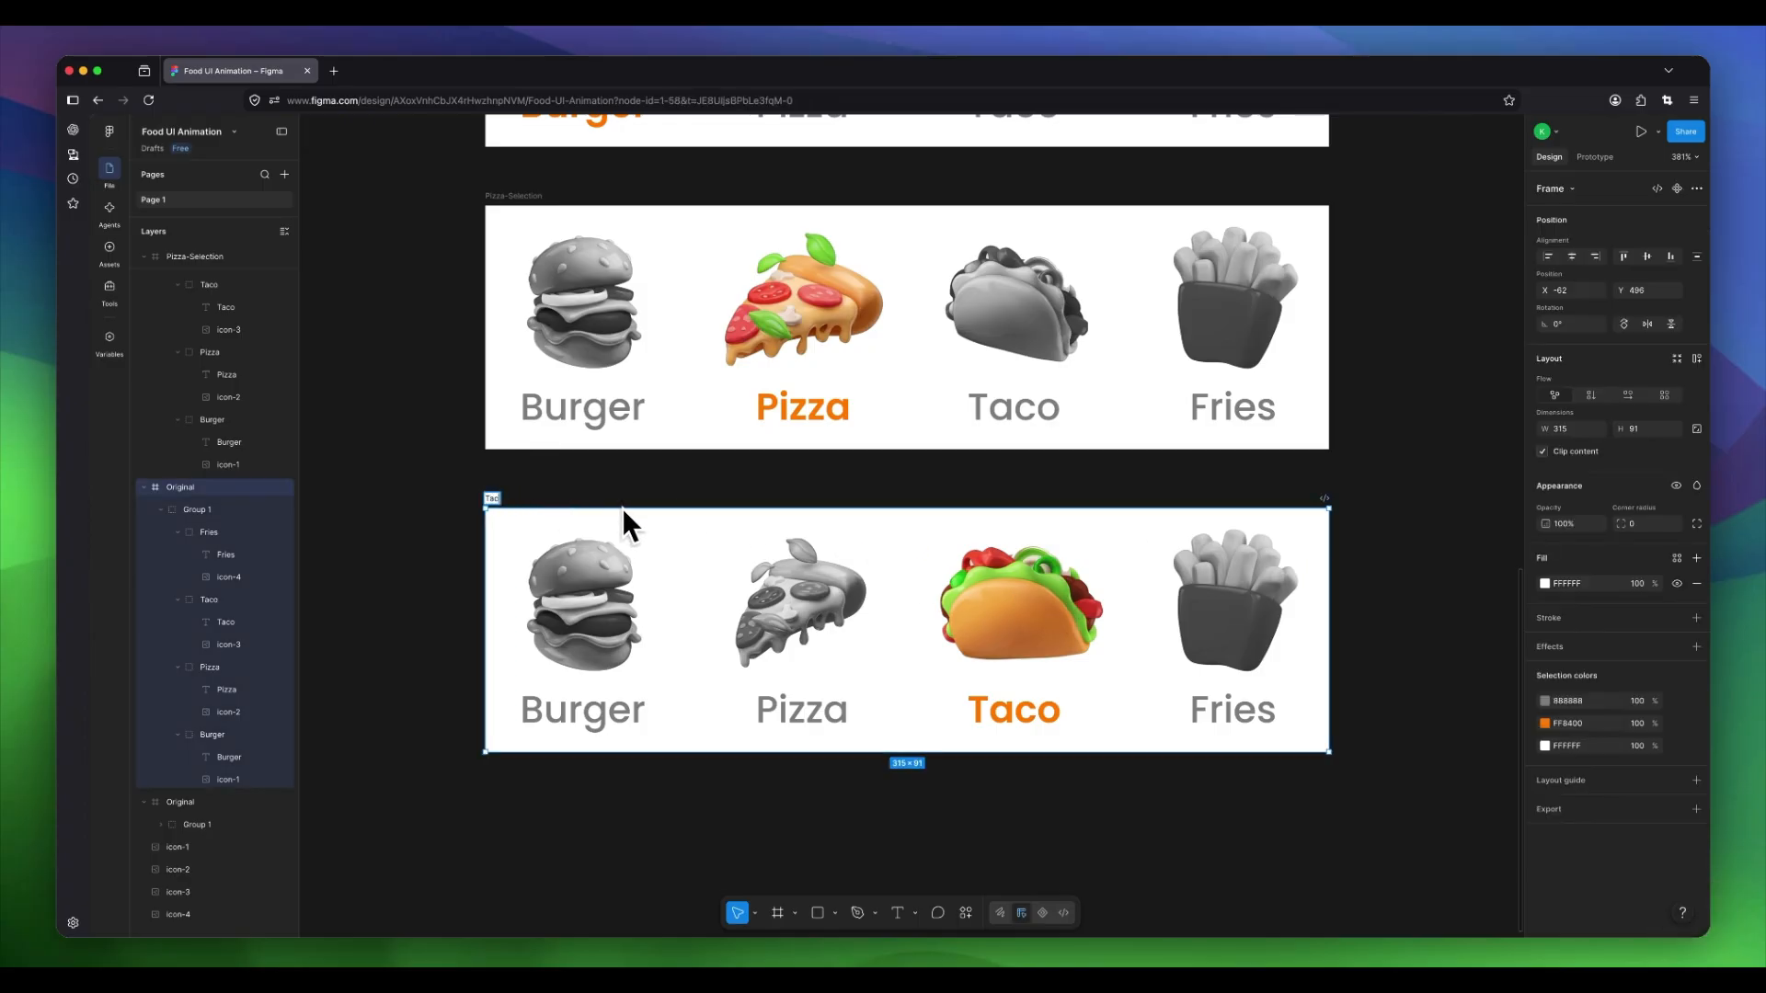
{"action": "type", "text": "o-Selection"}
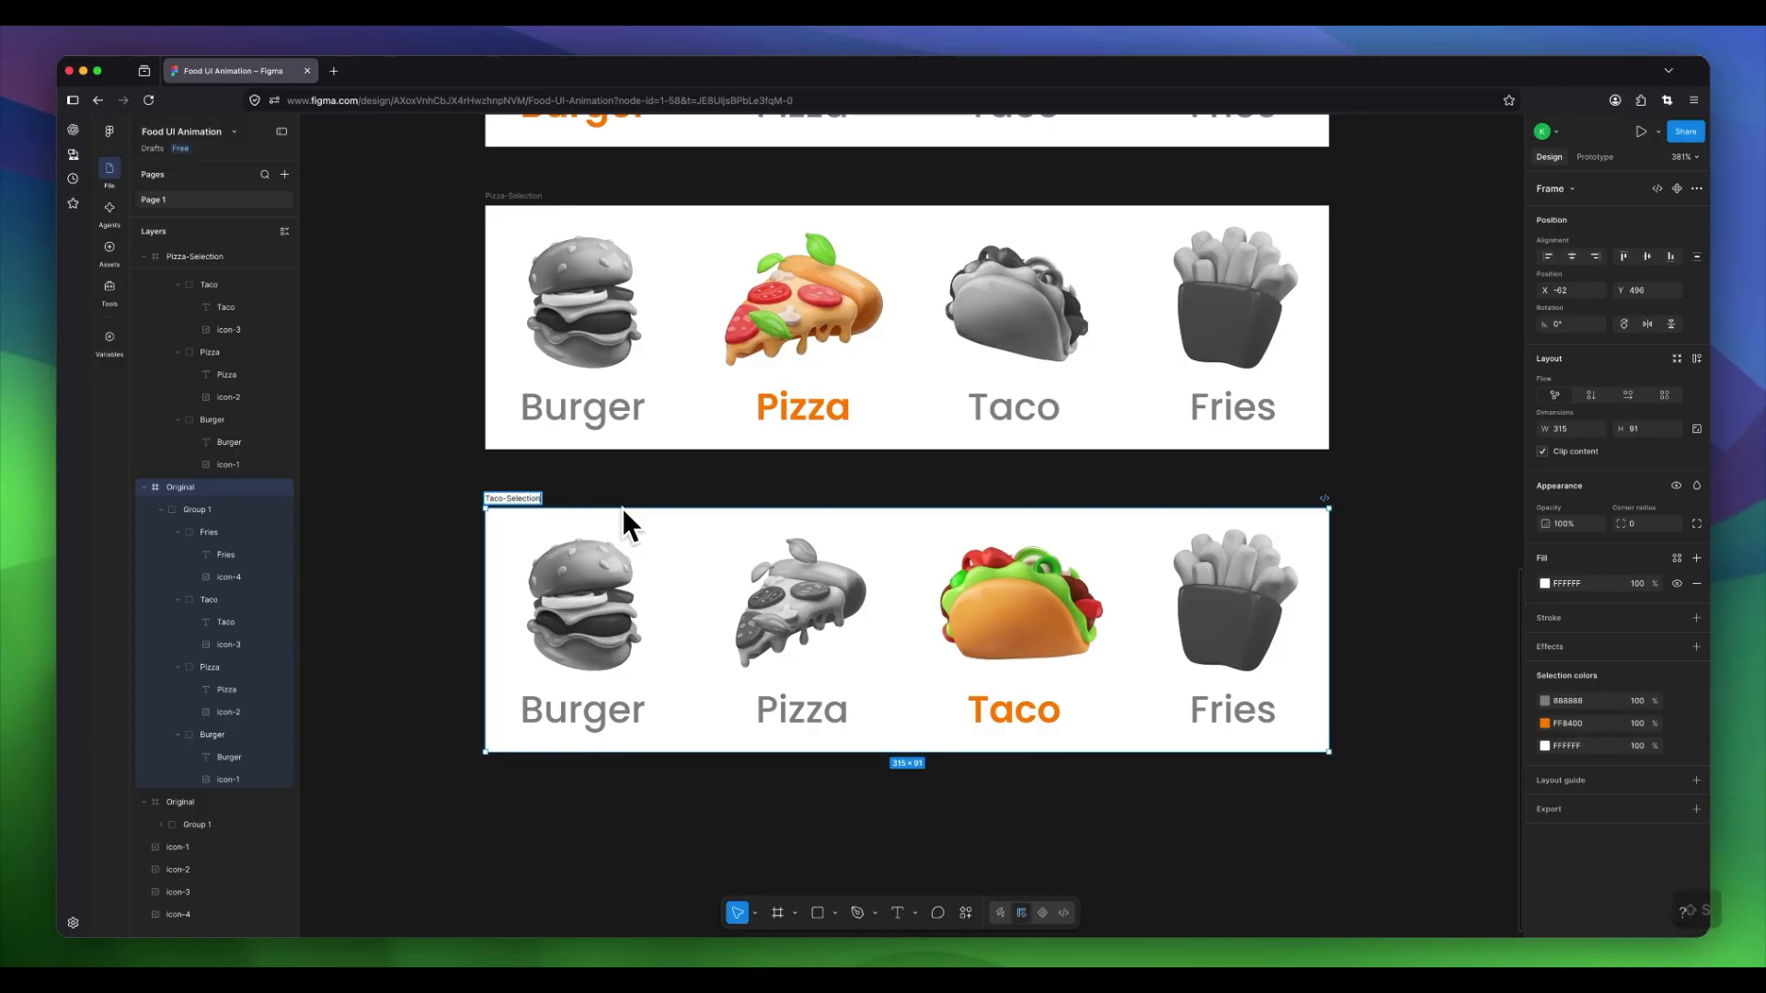
{"action": "key", "text": "Return"}
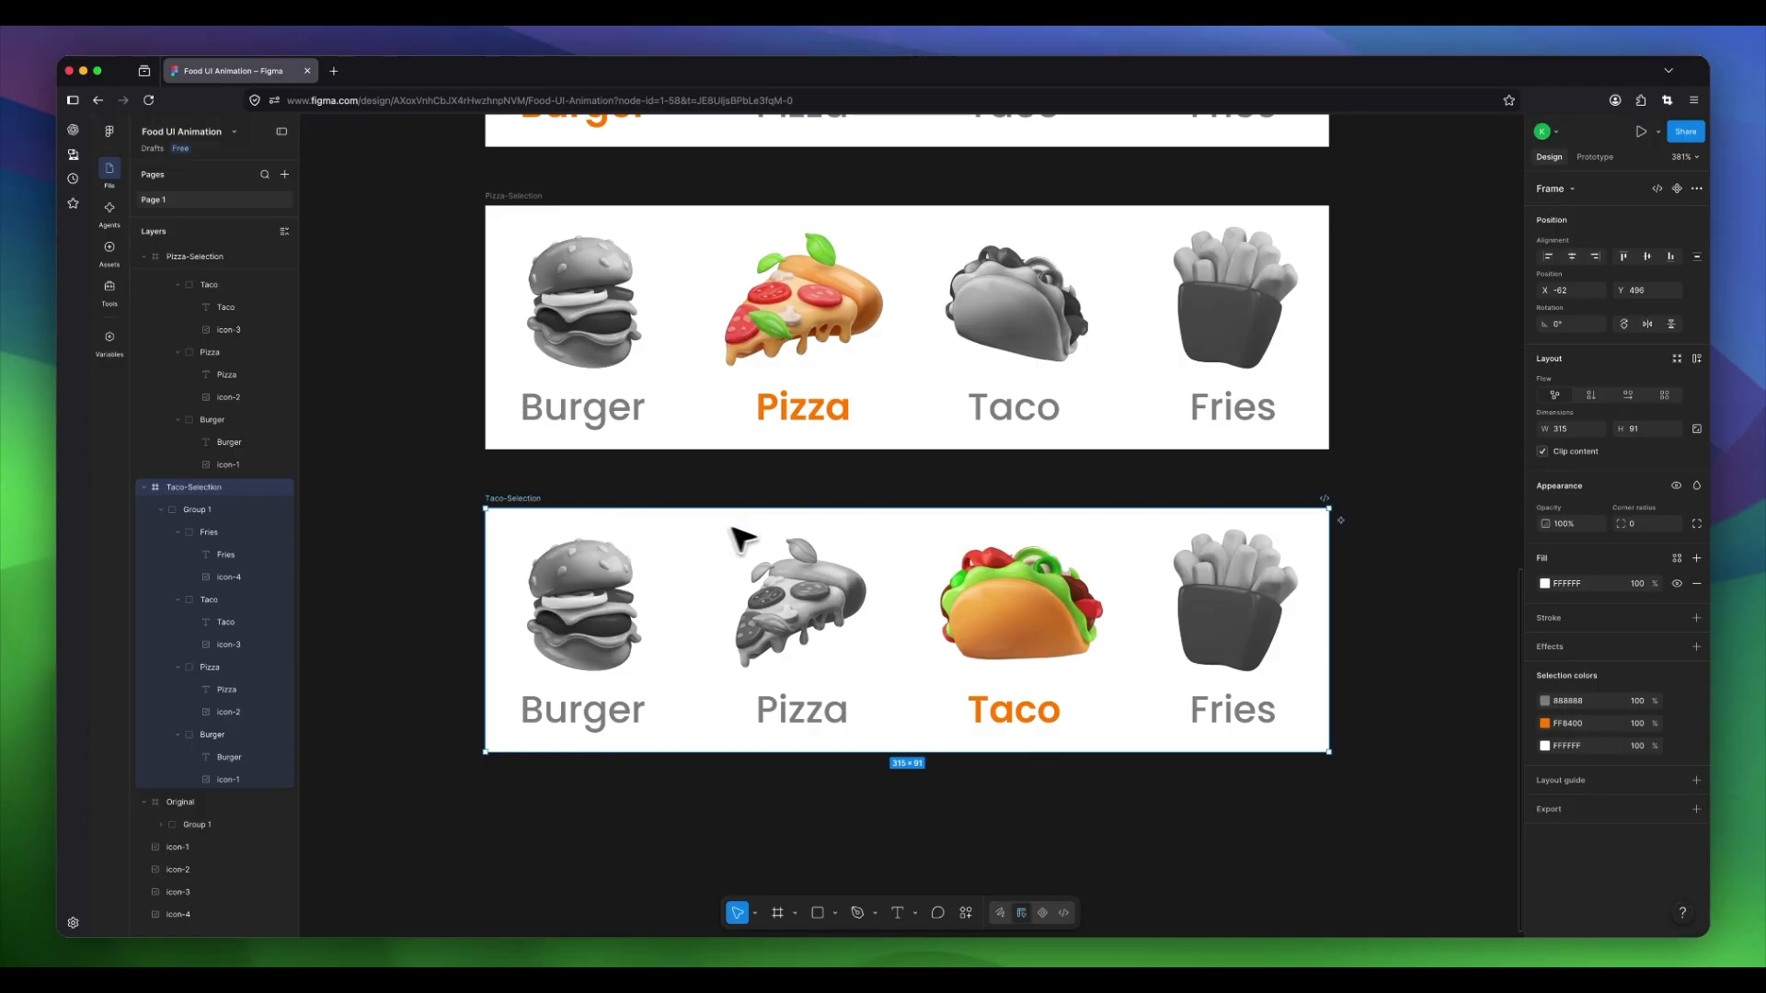
Duplicate the Original frame and place the copy directly below the Taco-Selection frame at X -62, Y 609, keeping matching spacing.
{"action": "scroll", "coordinate": [994, 543], "scroll_direction": "down", "scroll_amount": 3}
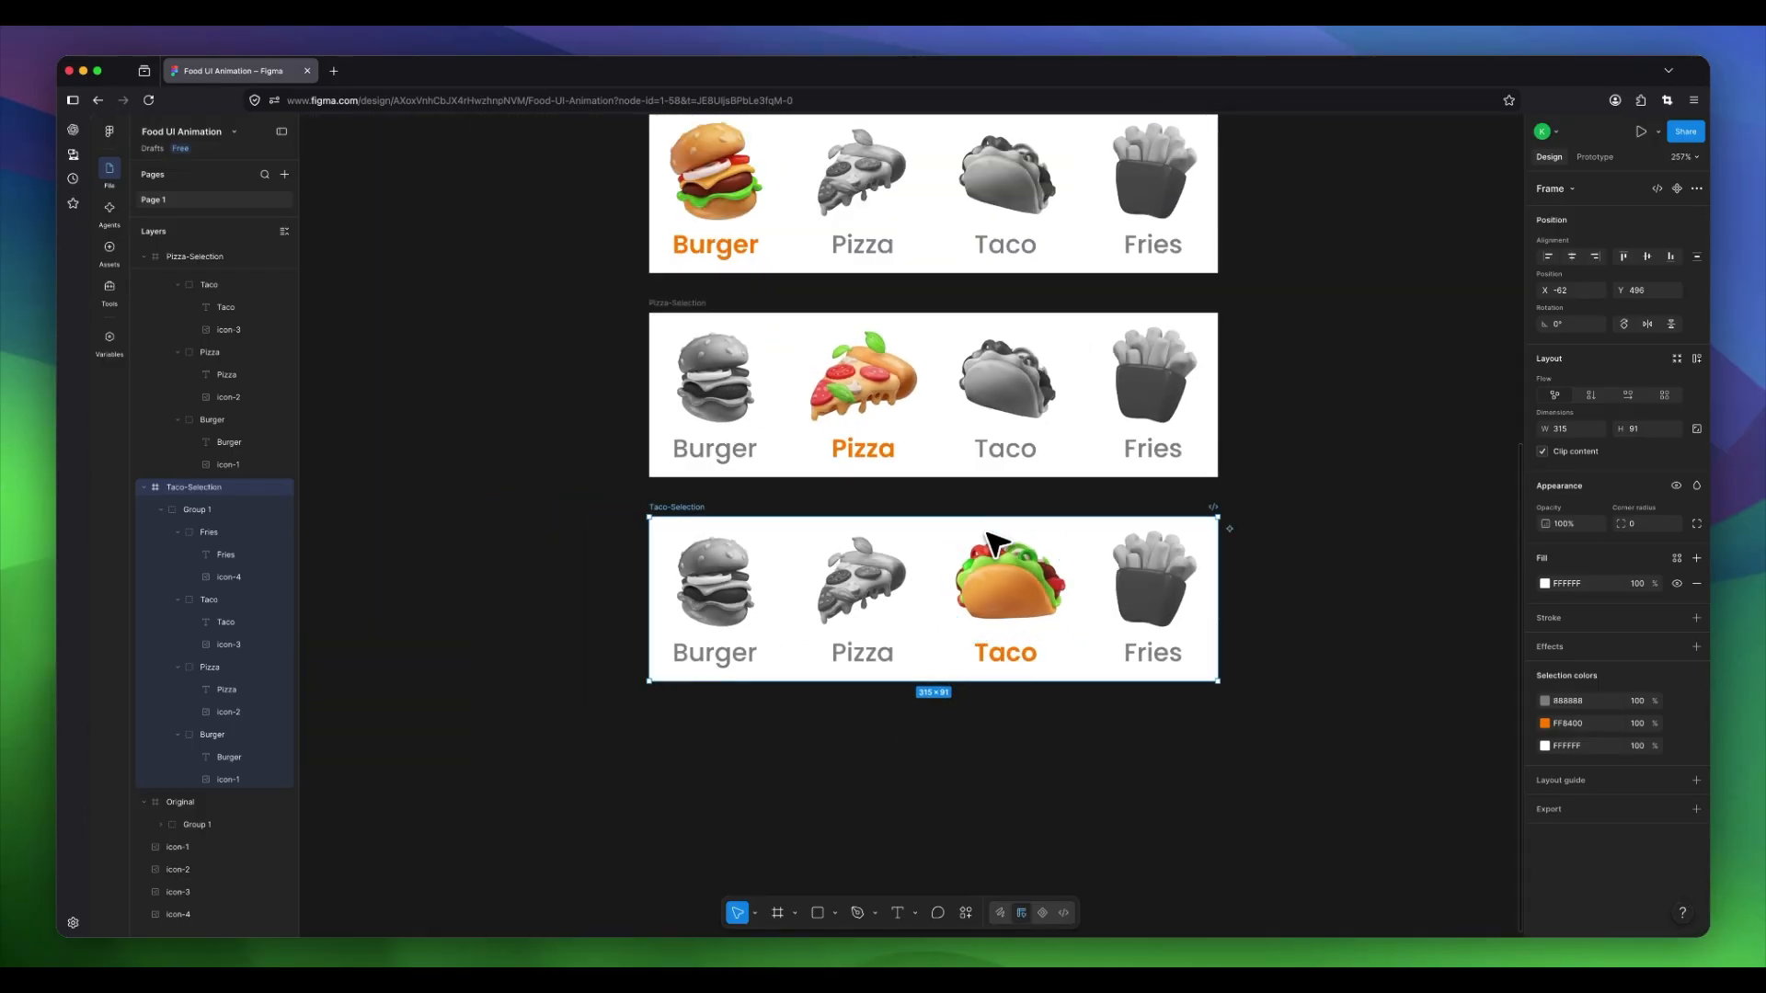
{"action": "scroll", "coordinate": [991, 543], "scroll_direction": "down", "scroll_amount": 2}
{"action": "scroll", "coordinate": [983, 534], "scroll_direction": "up", "scroll_amount": 2}
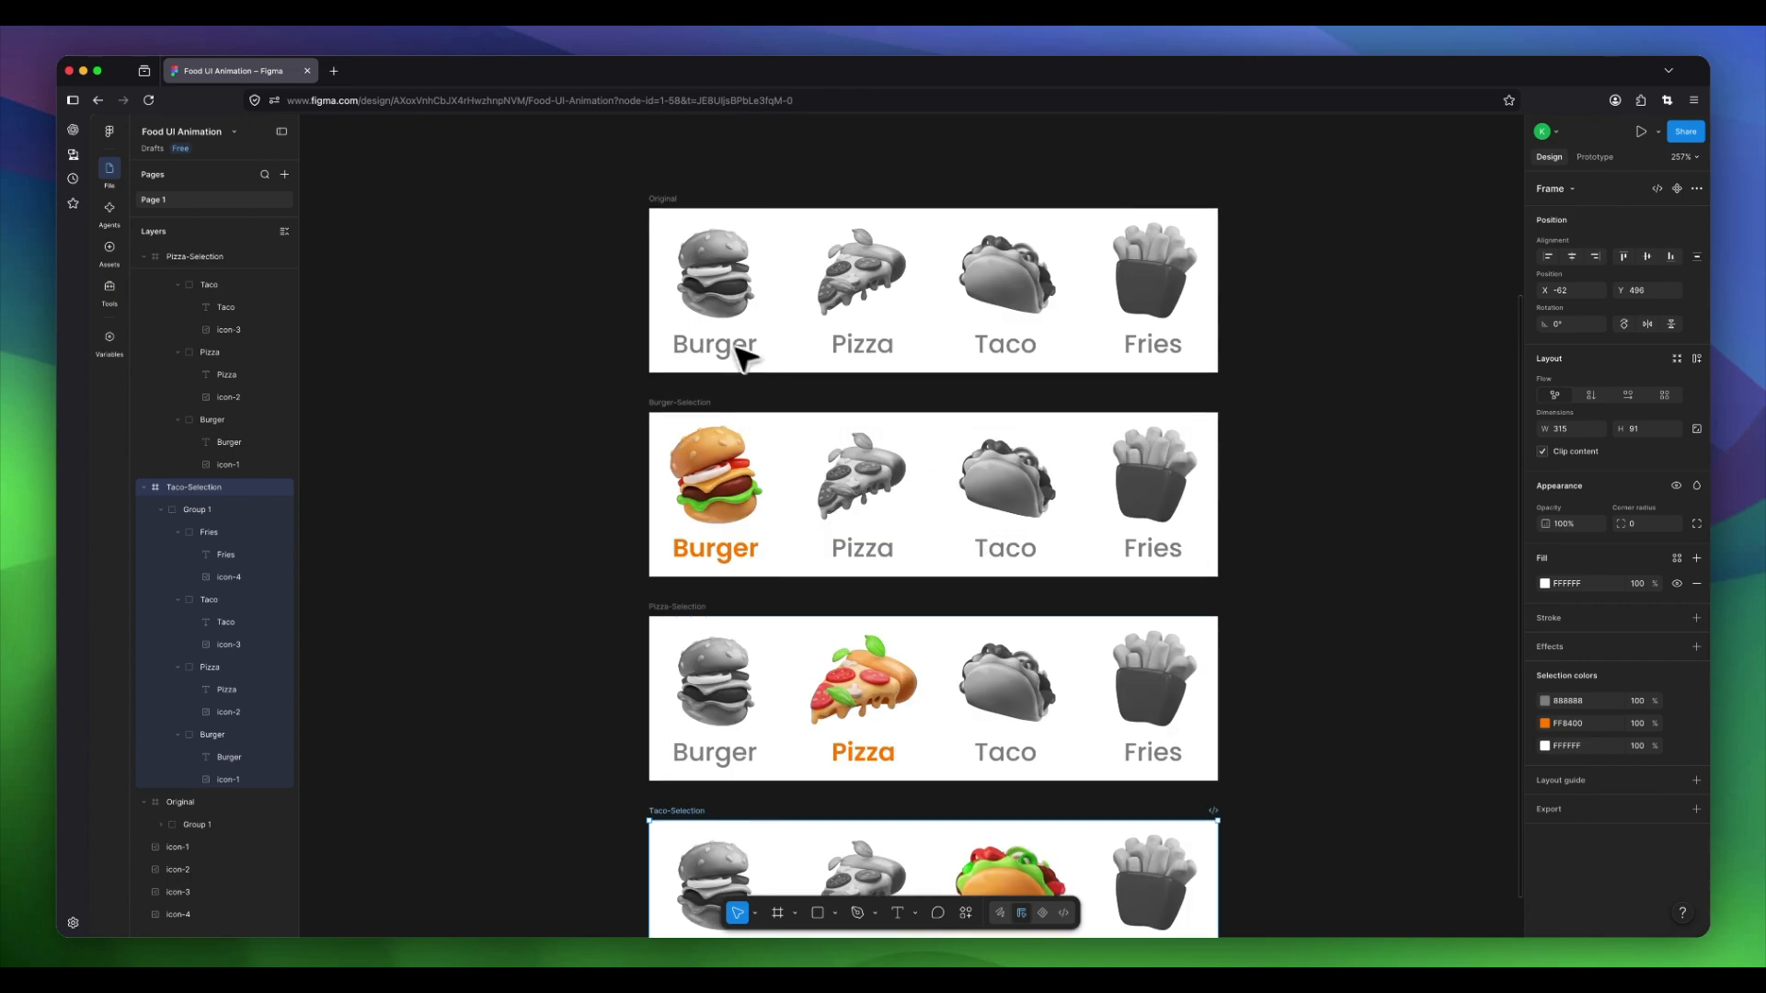
{"action": "left_click", "coordinate": [664, 213]}
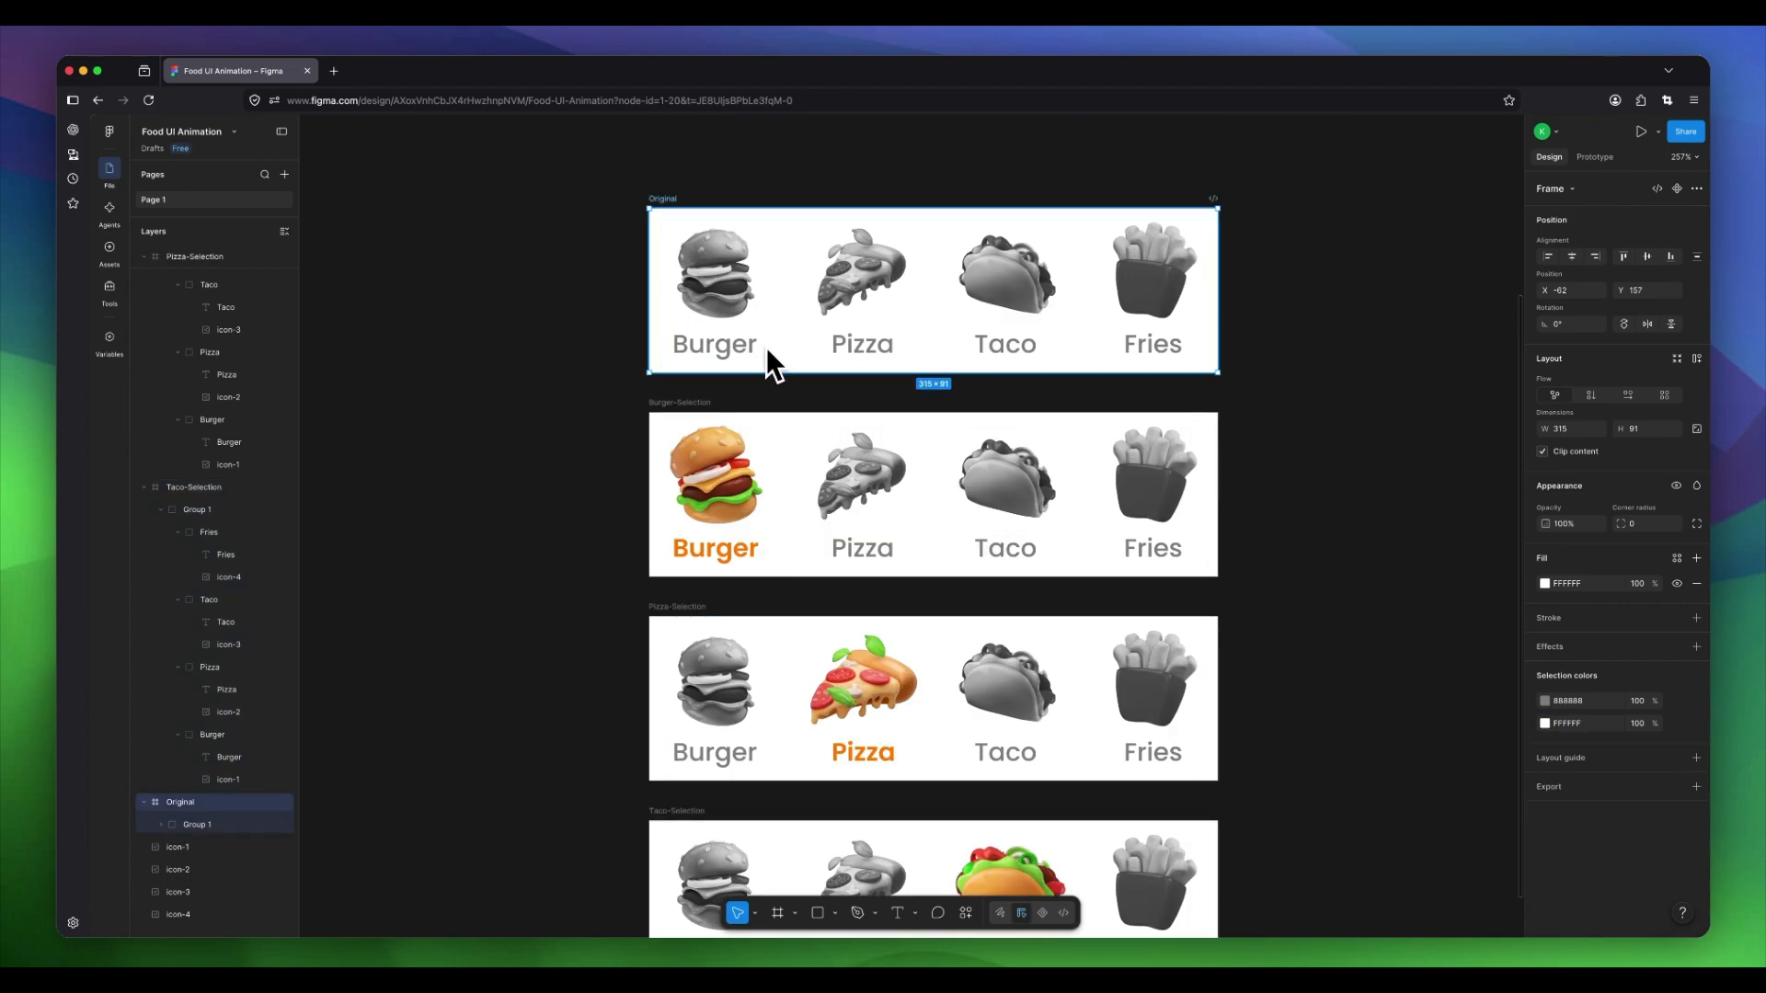
{"action": "scroll", "coordinate": [768, 355], "scroll_direction": "down", "scroll_amount": 3}
{"action": "scroll", "coordinate": [765, 346], "scroll_direction": "down", "scroll_amount": 1}
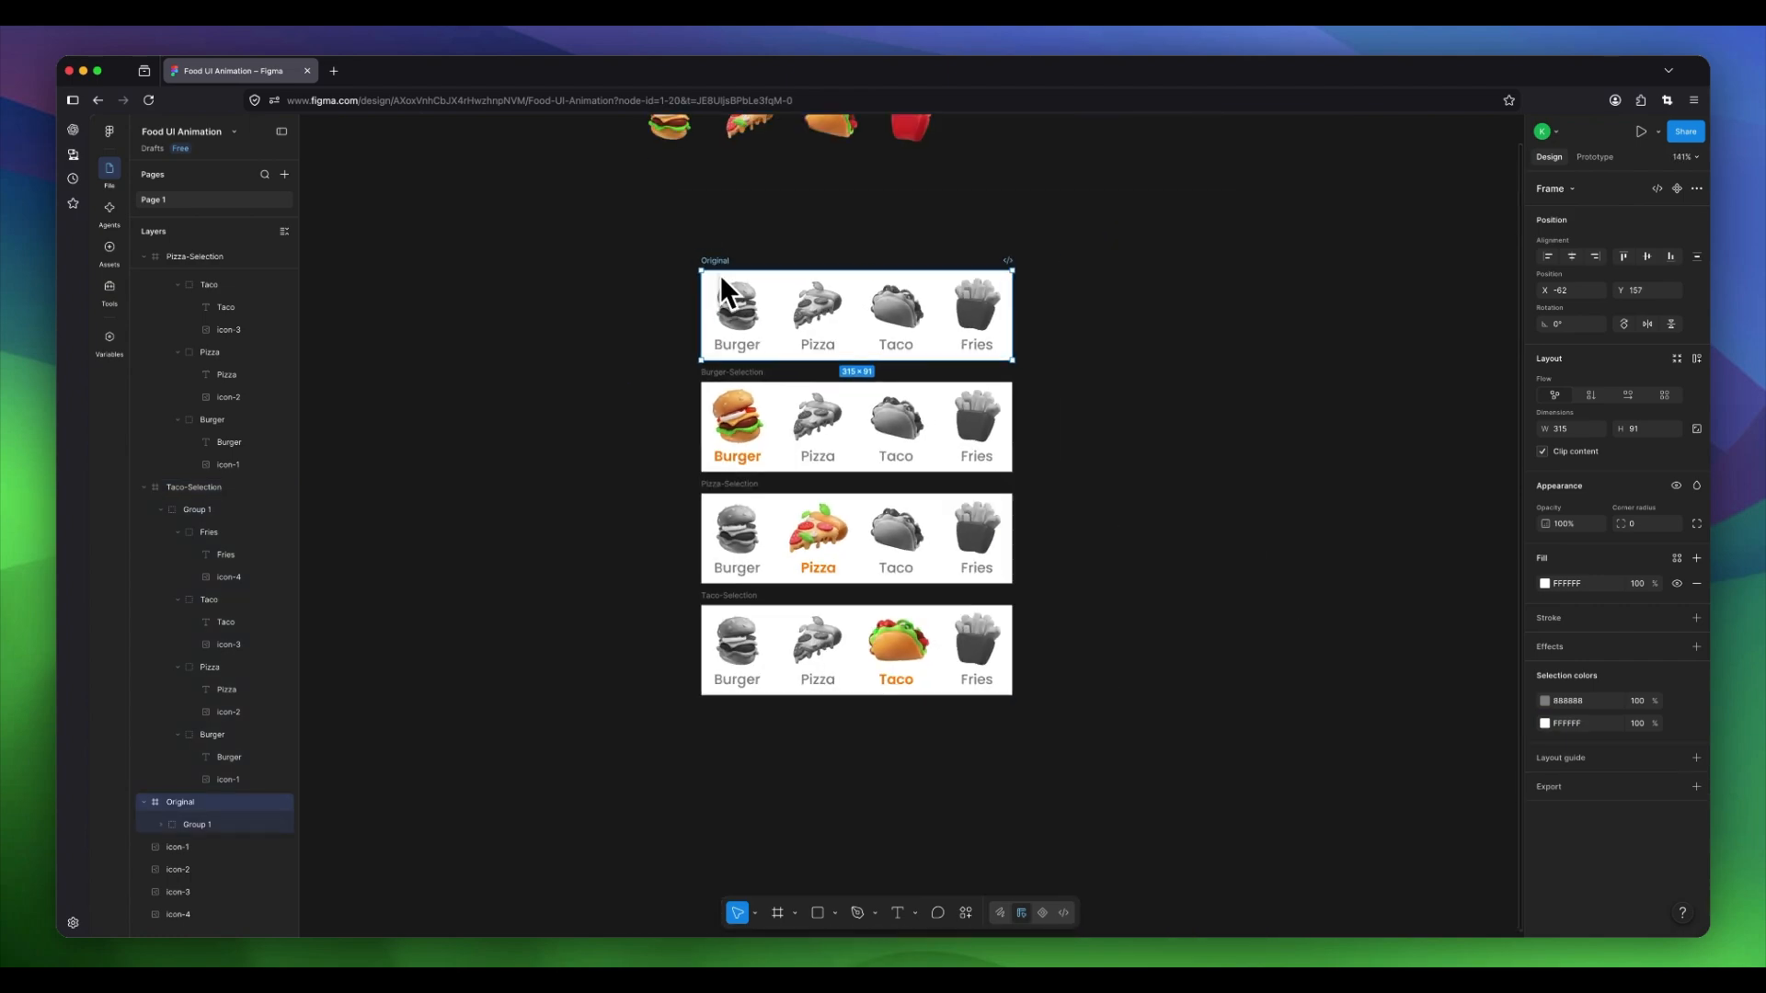
{"action": "left_click_drag", "start_coordinate": [724, 265], "coordinate": [745, 714]}
Copy the orange Taco label's properties from the Taco-Selection frame and paste them onto the Fries label in the lowest frame.
{"action": "scroll", "coordinate": [1017, 533], "scroll_direction": "up", "scroll_amount": 5}
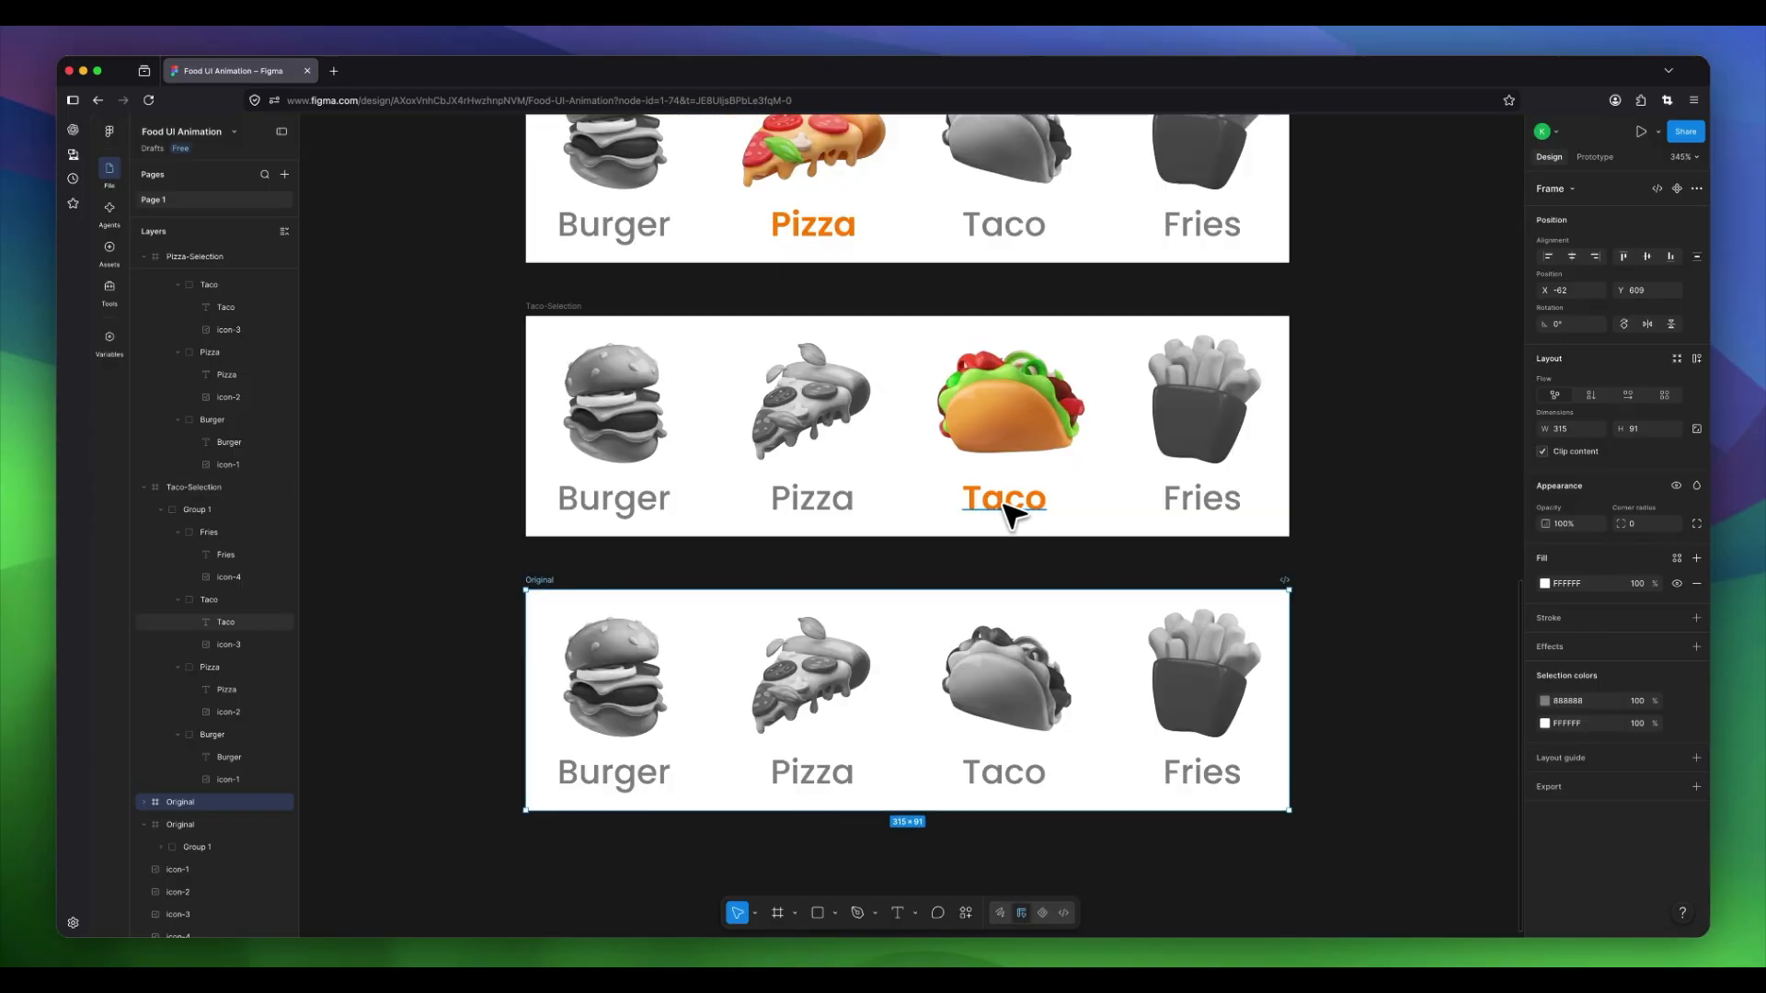
{"action": "left_click", "coordinate": [1005, 511]}
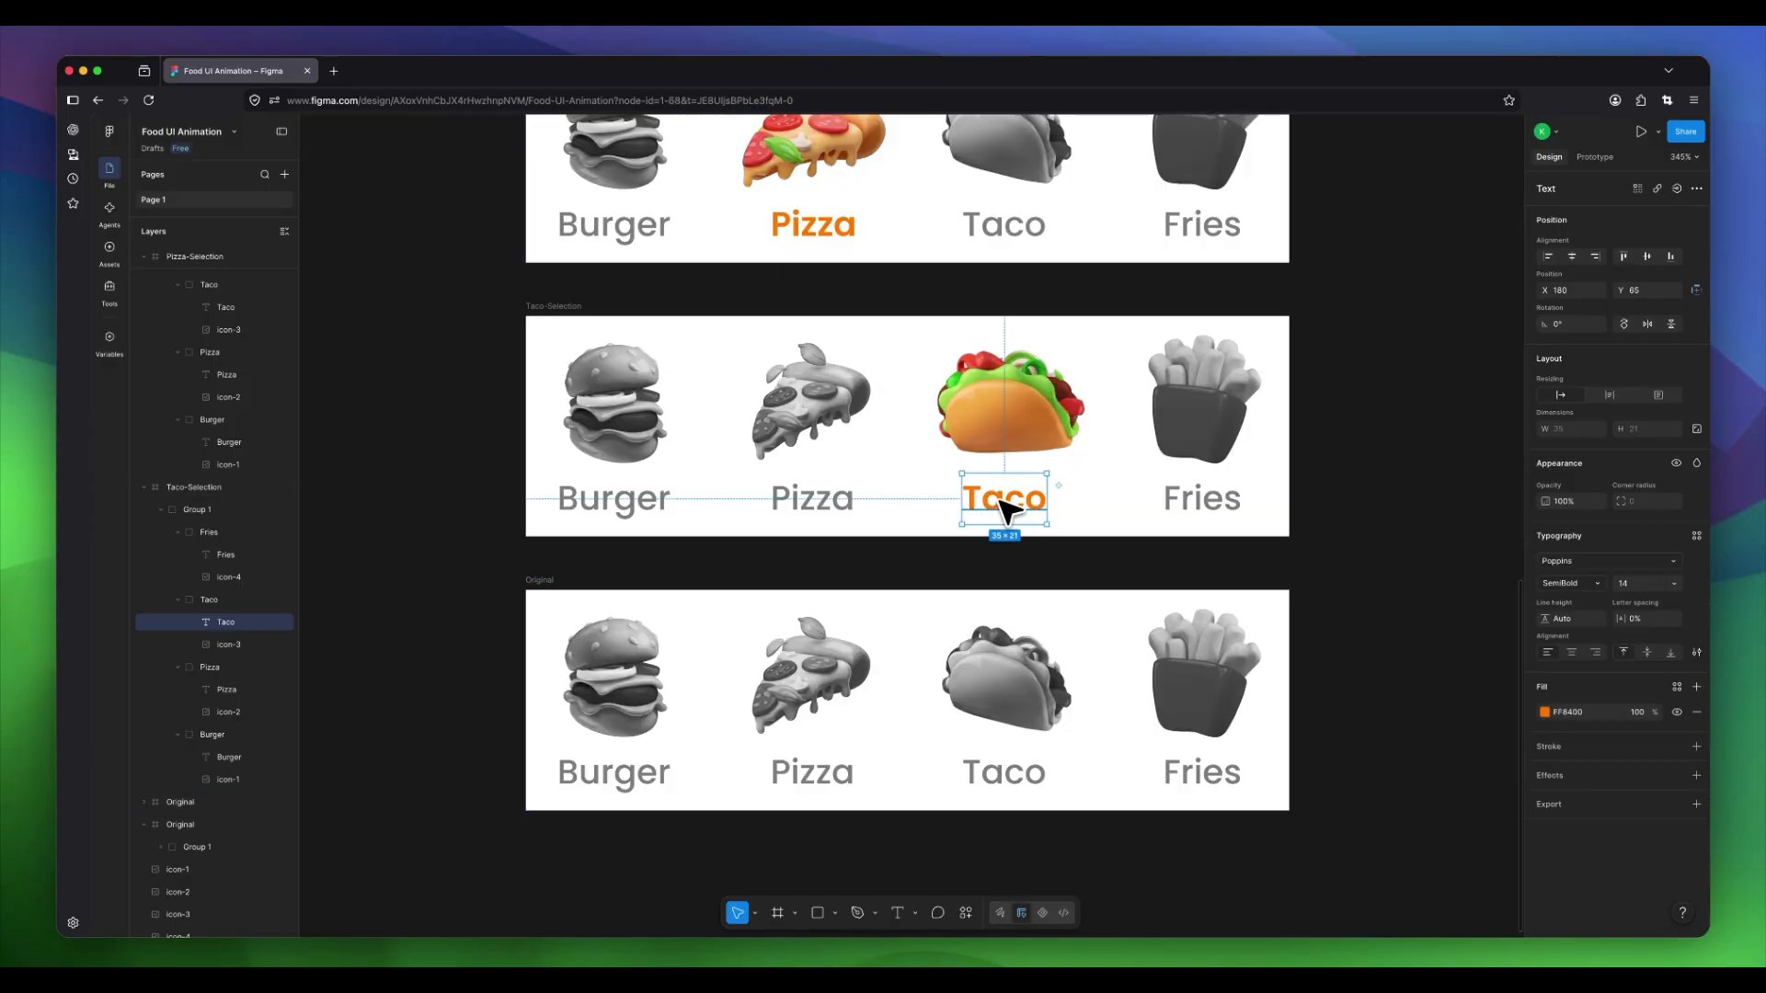
{"action": "right_click", "coordinate": [1001, 503]}
{"action": "mouse_move", "coordinate": [1039, 515]}
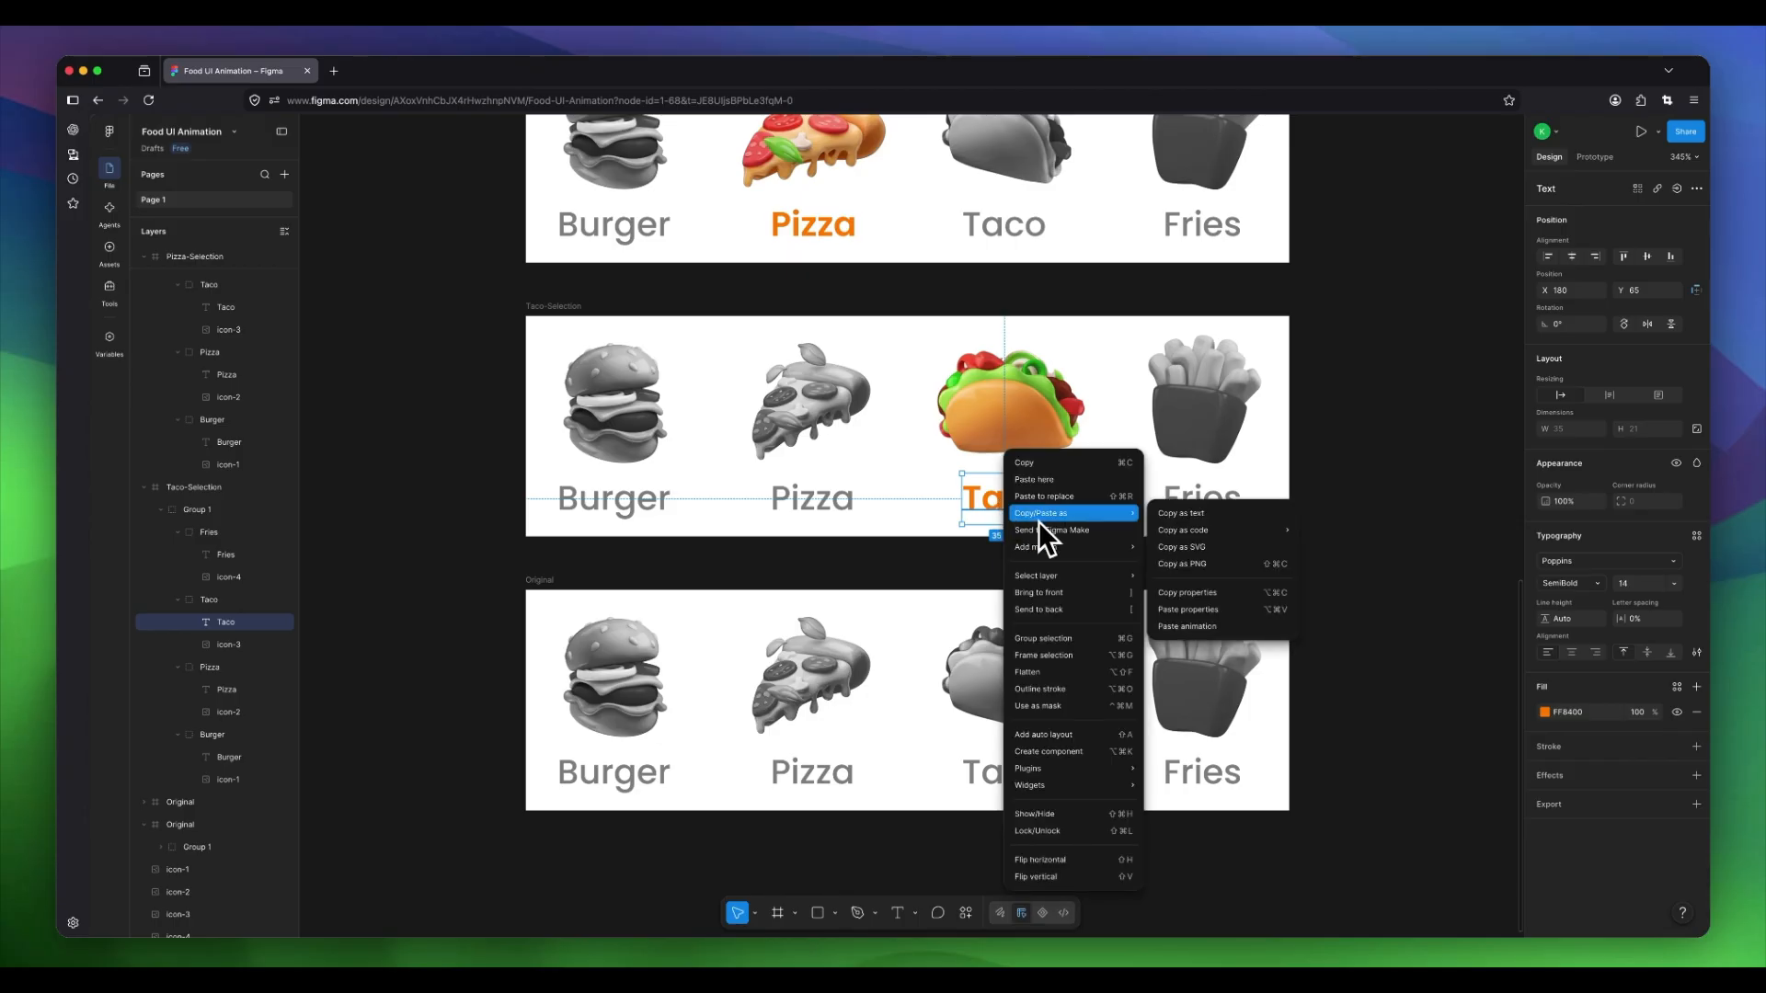
{"action": "left_click", "coordinate": [1191, 594]}
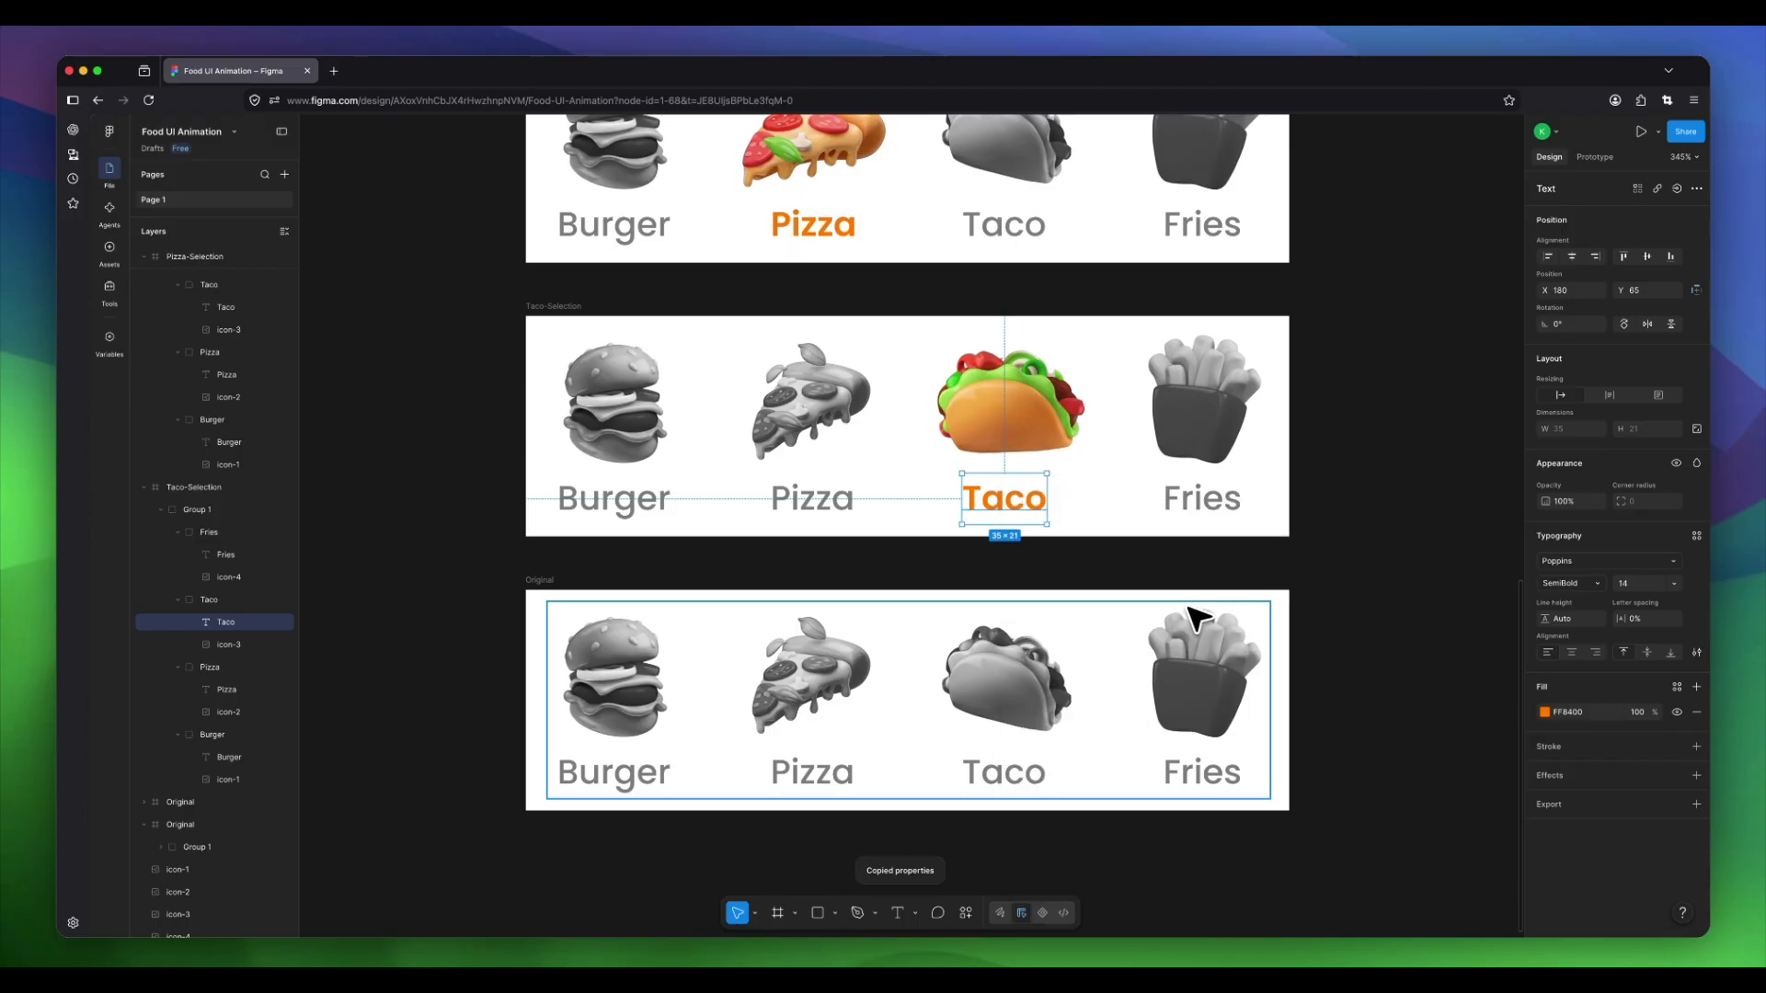
{"action": "left_click", "coordinate": [1200, 777]}
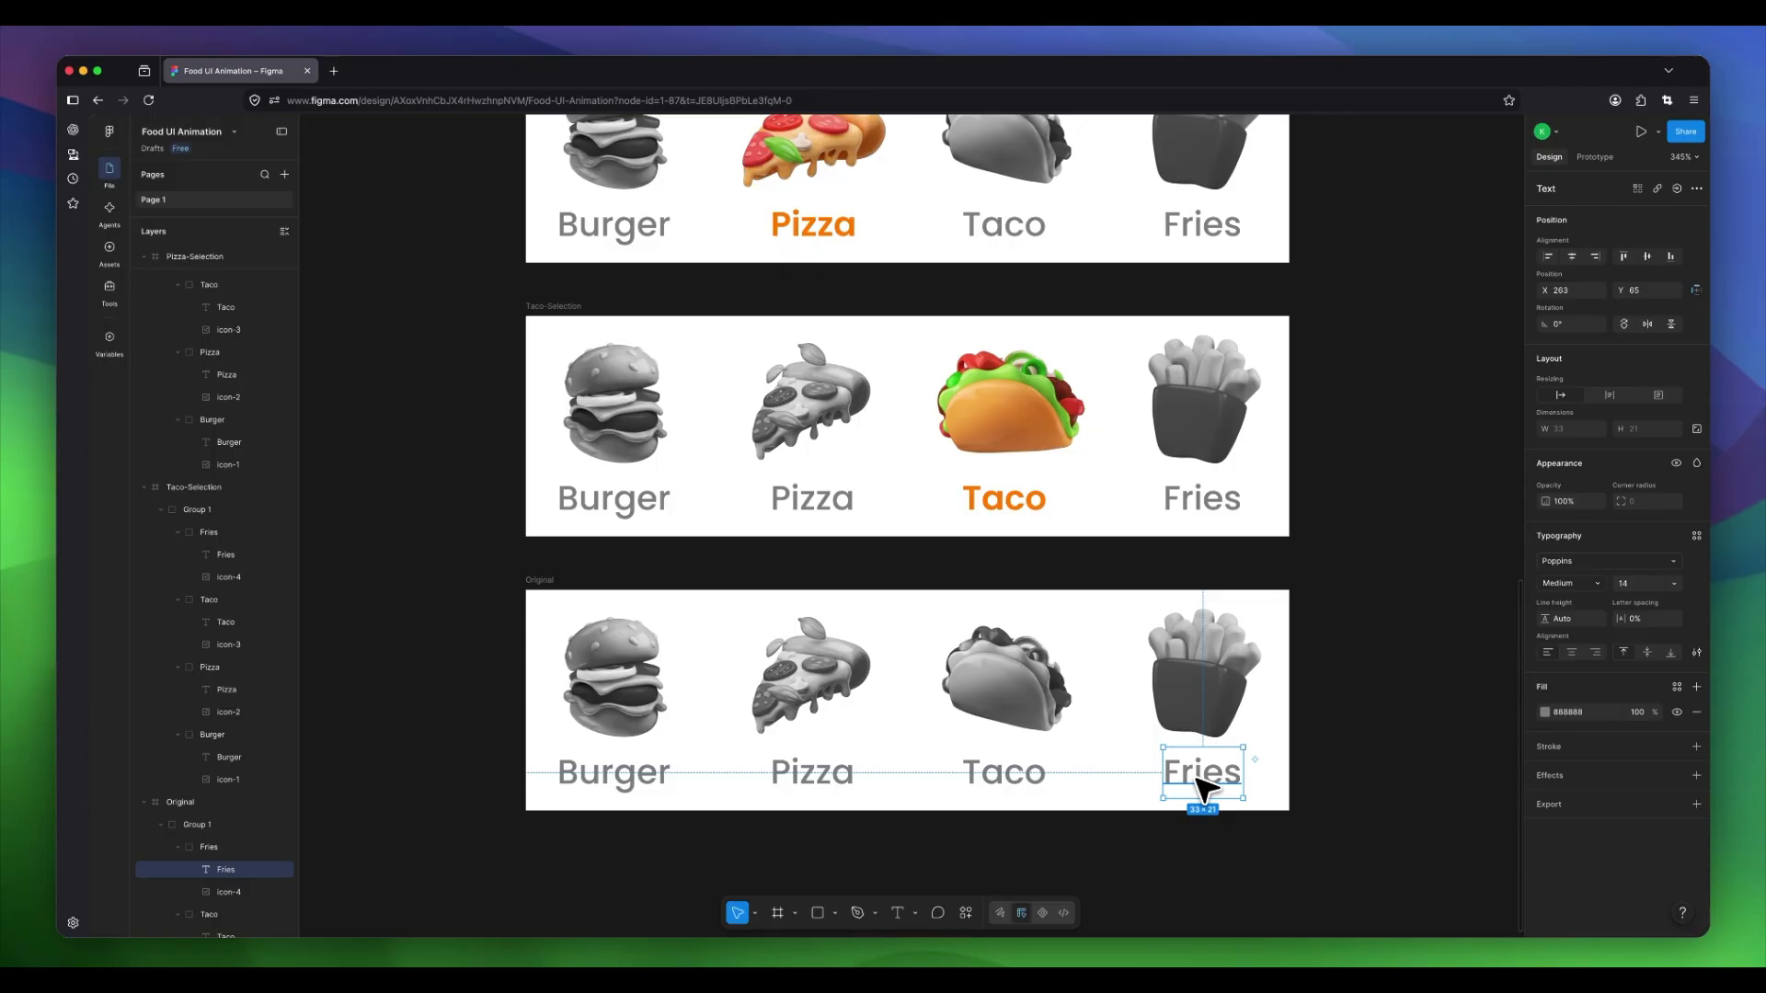
{"action": "right_click", "coordinate": [1196, 782]}
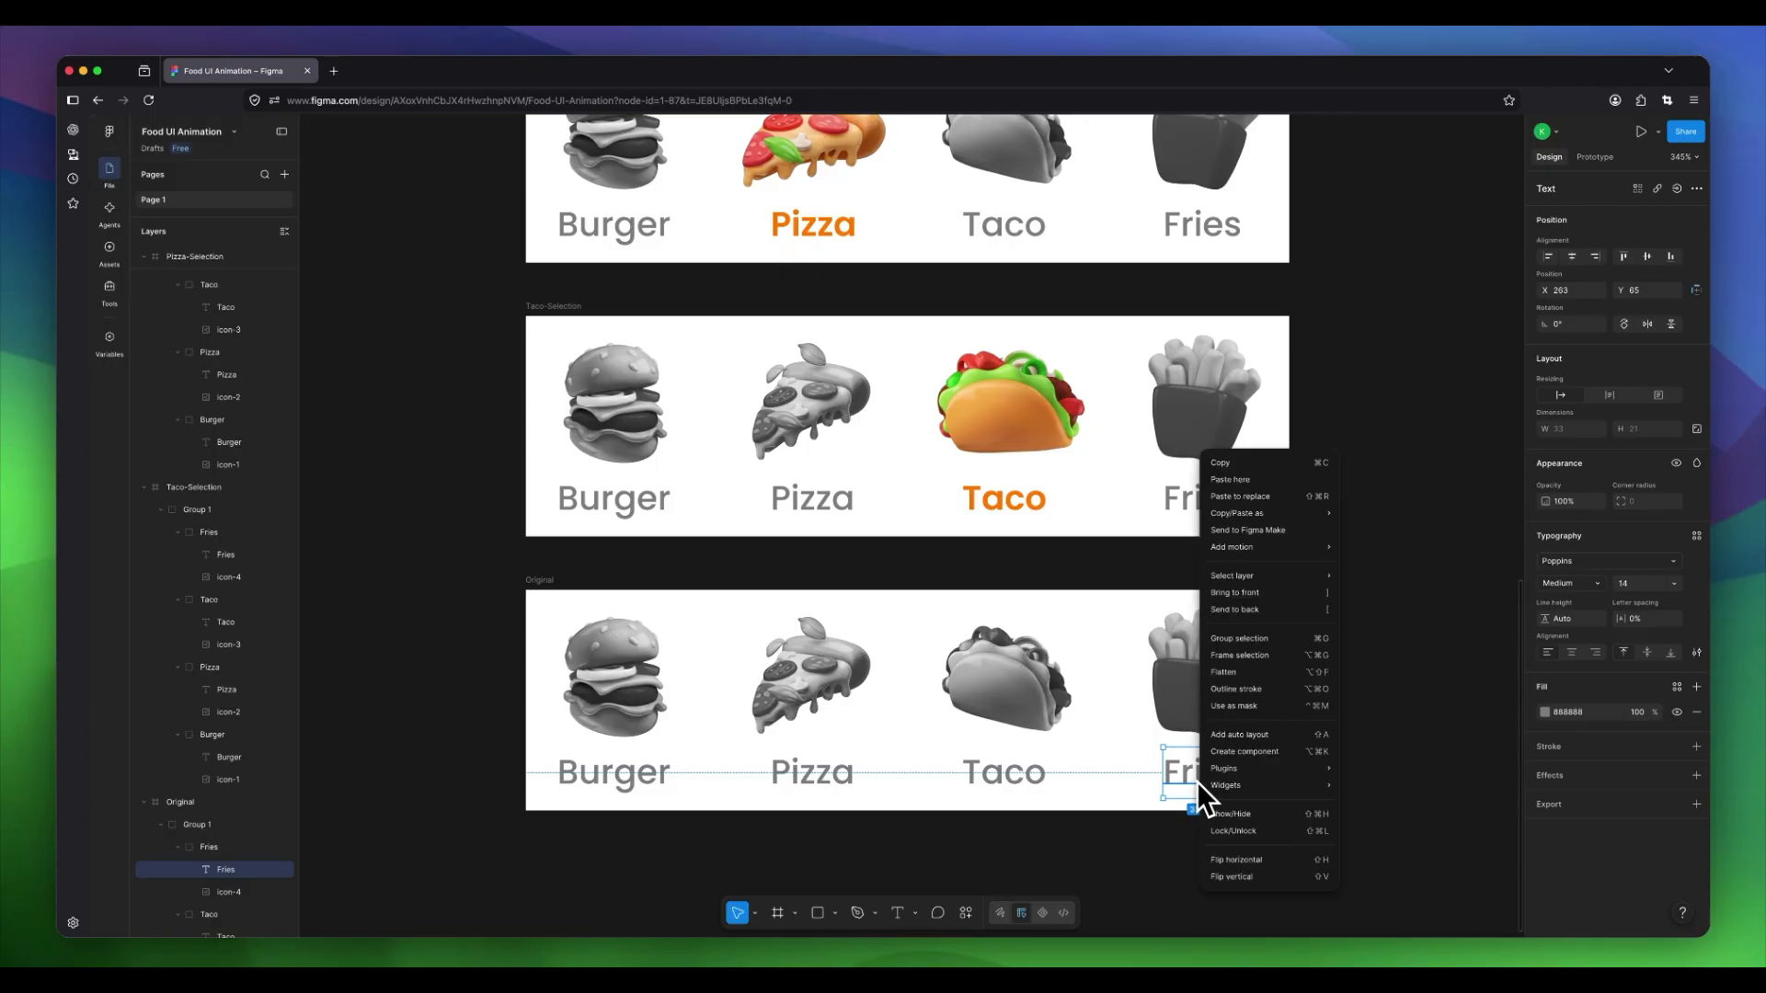
{"action": "mouse_move", "coordinate": [1292, 515]}
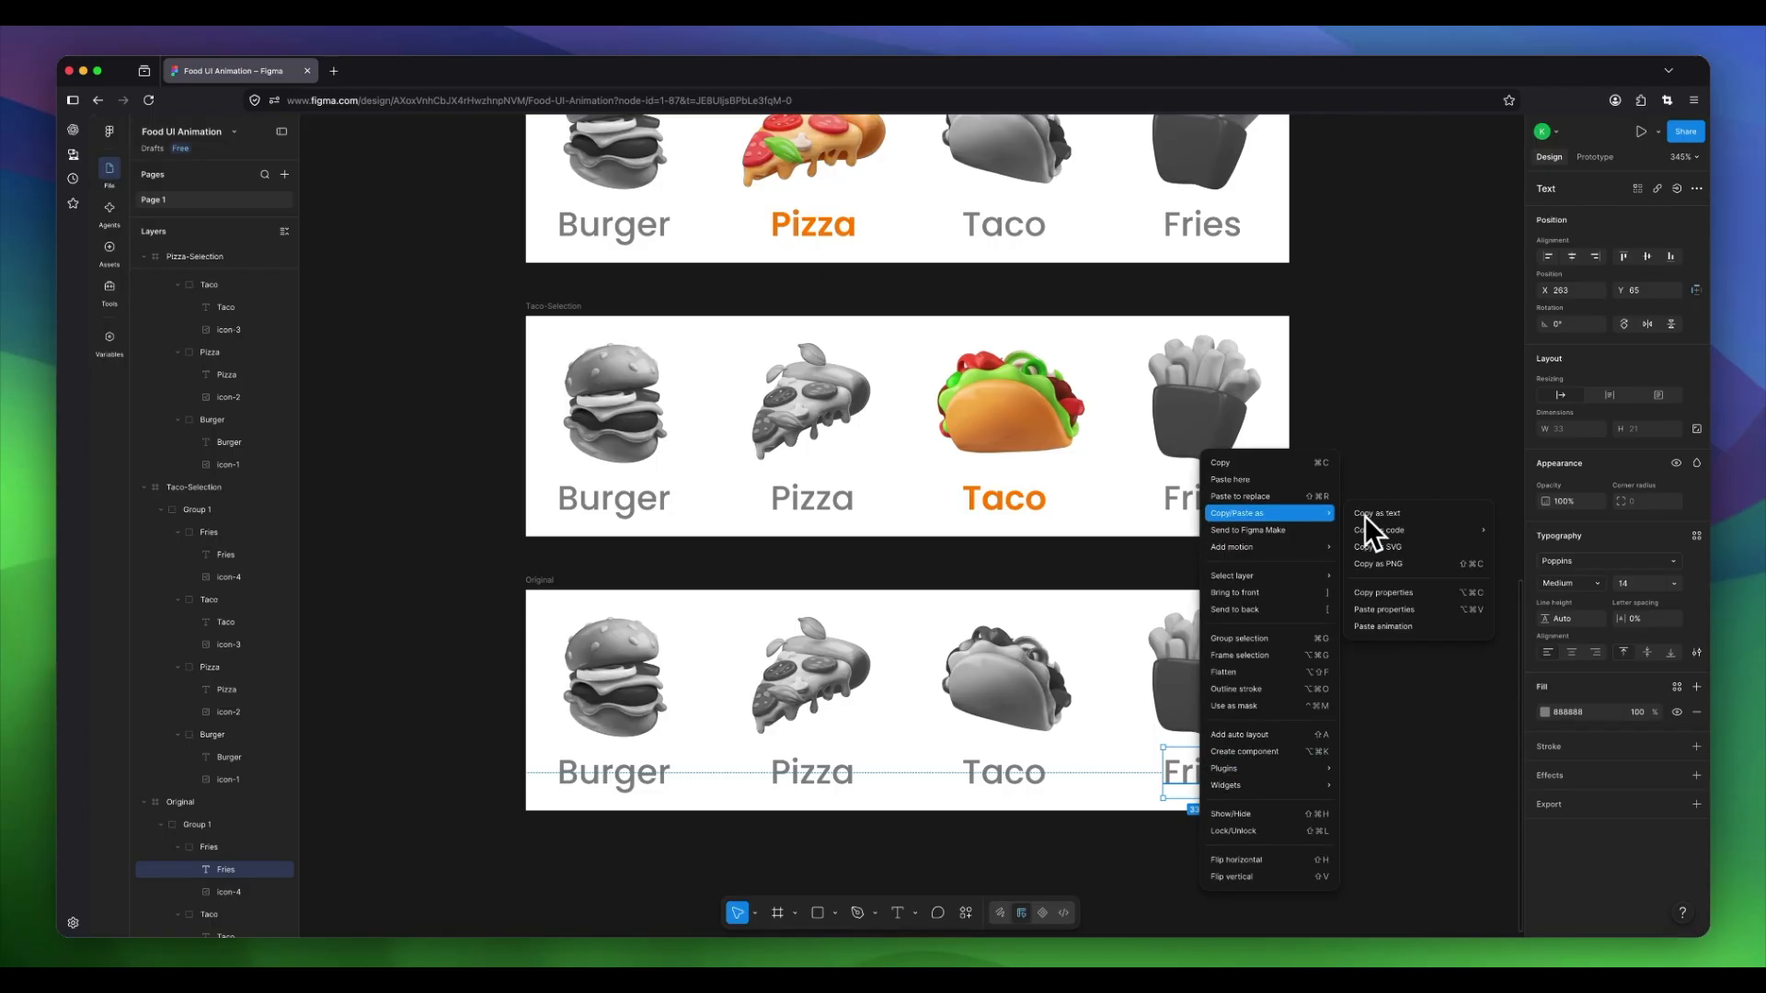
{"action": "left_click", "coordinate": [1383, 609]}
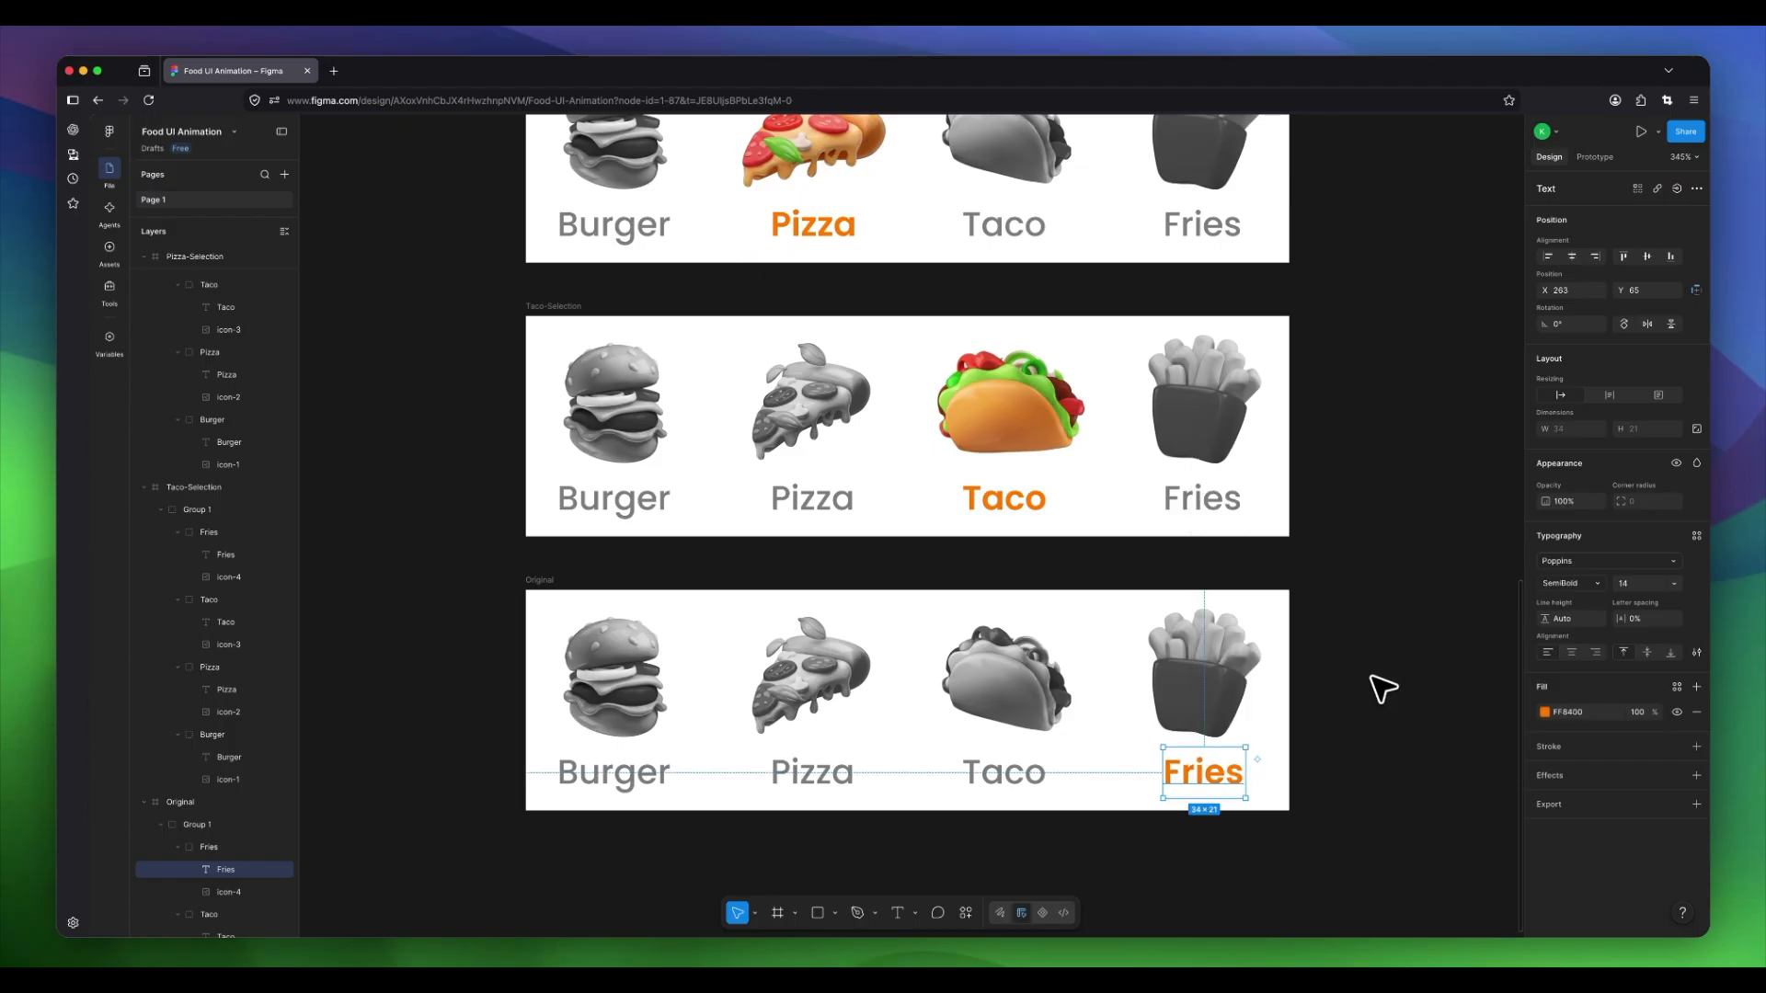
{"action": "left_click", "coordinate": [1385, 705]}
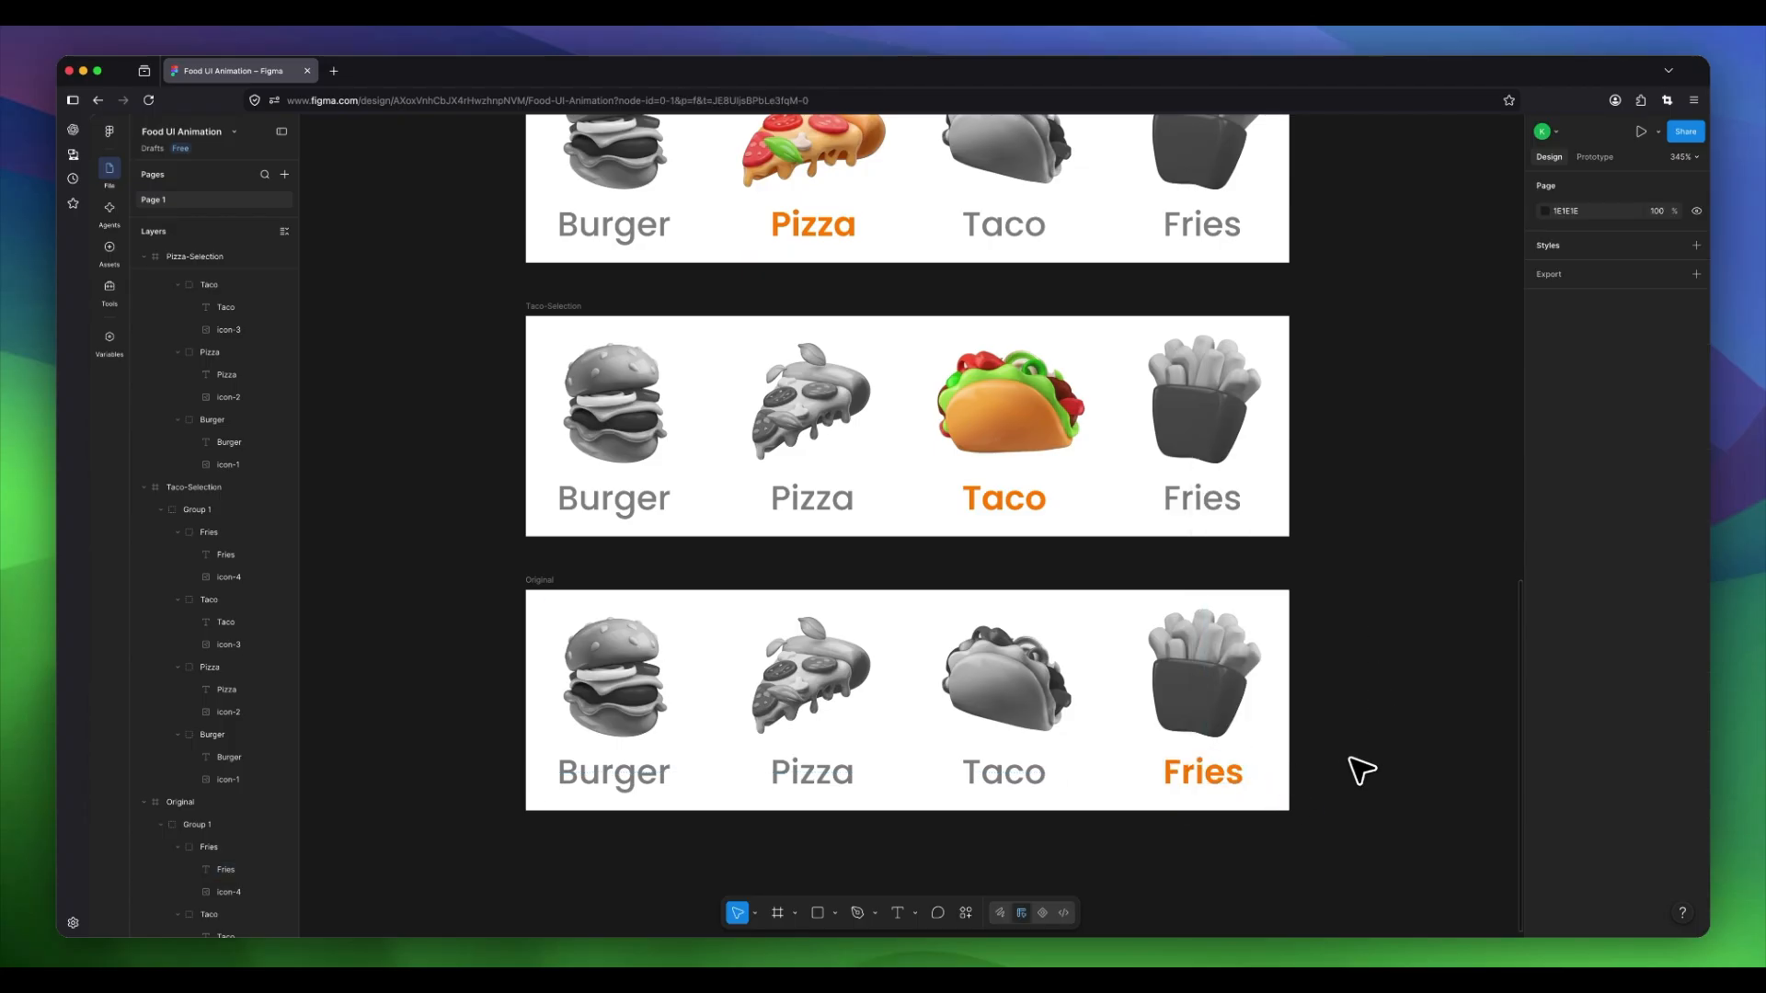
Restore the fries icon's full color in the lowest frame by resetting all image adjustments, from Exposure to Shadows, to neutral.
{"action": "left_click", "coordinate": [1213, 659]}
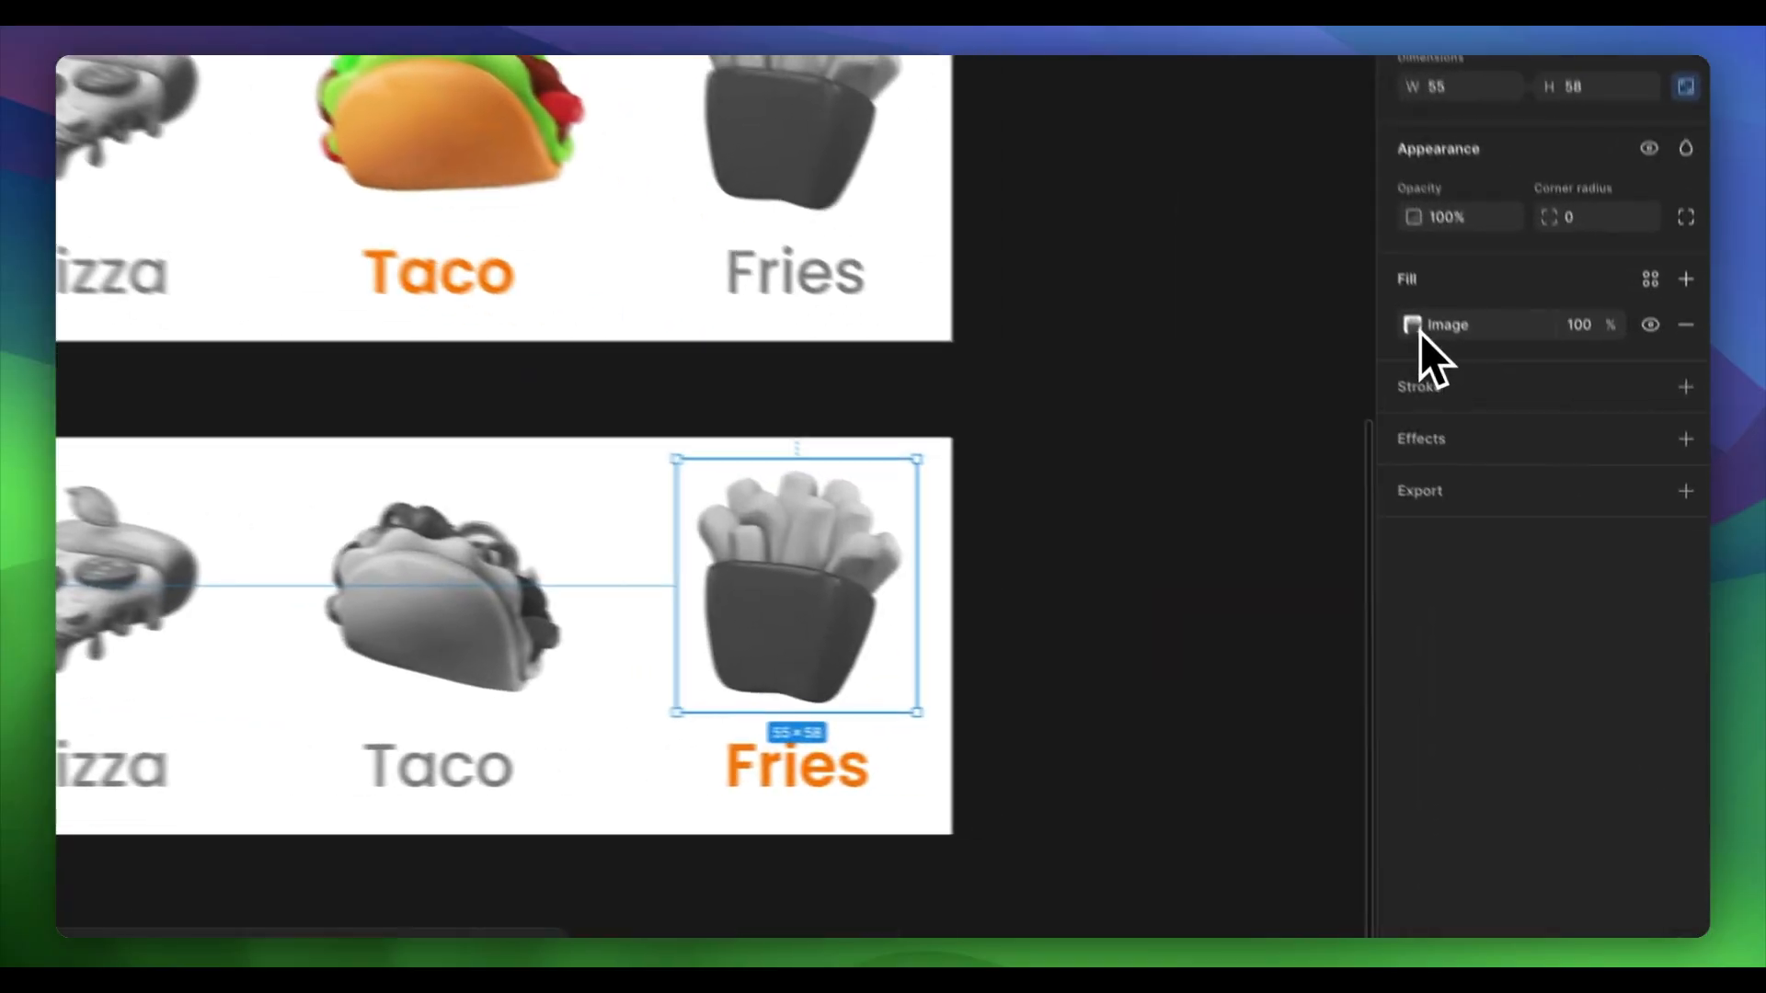
{"action": "left_click", "coordinate": [1546, 527]}
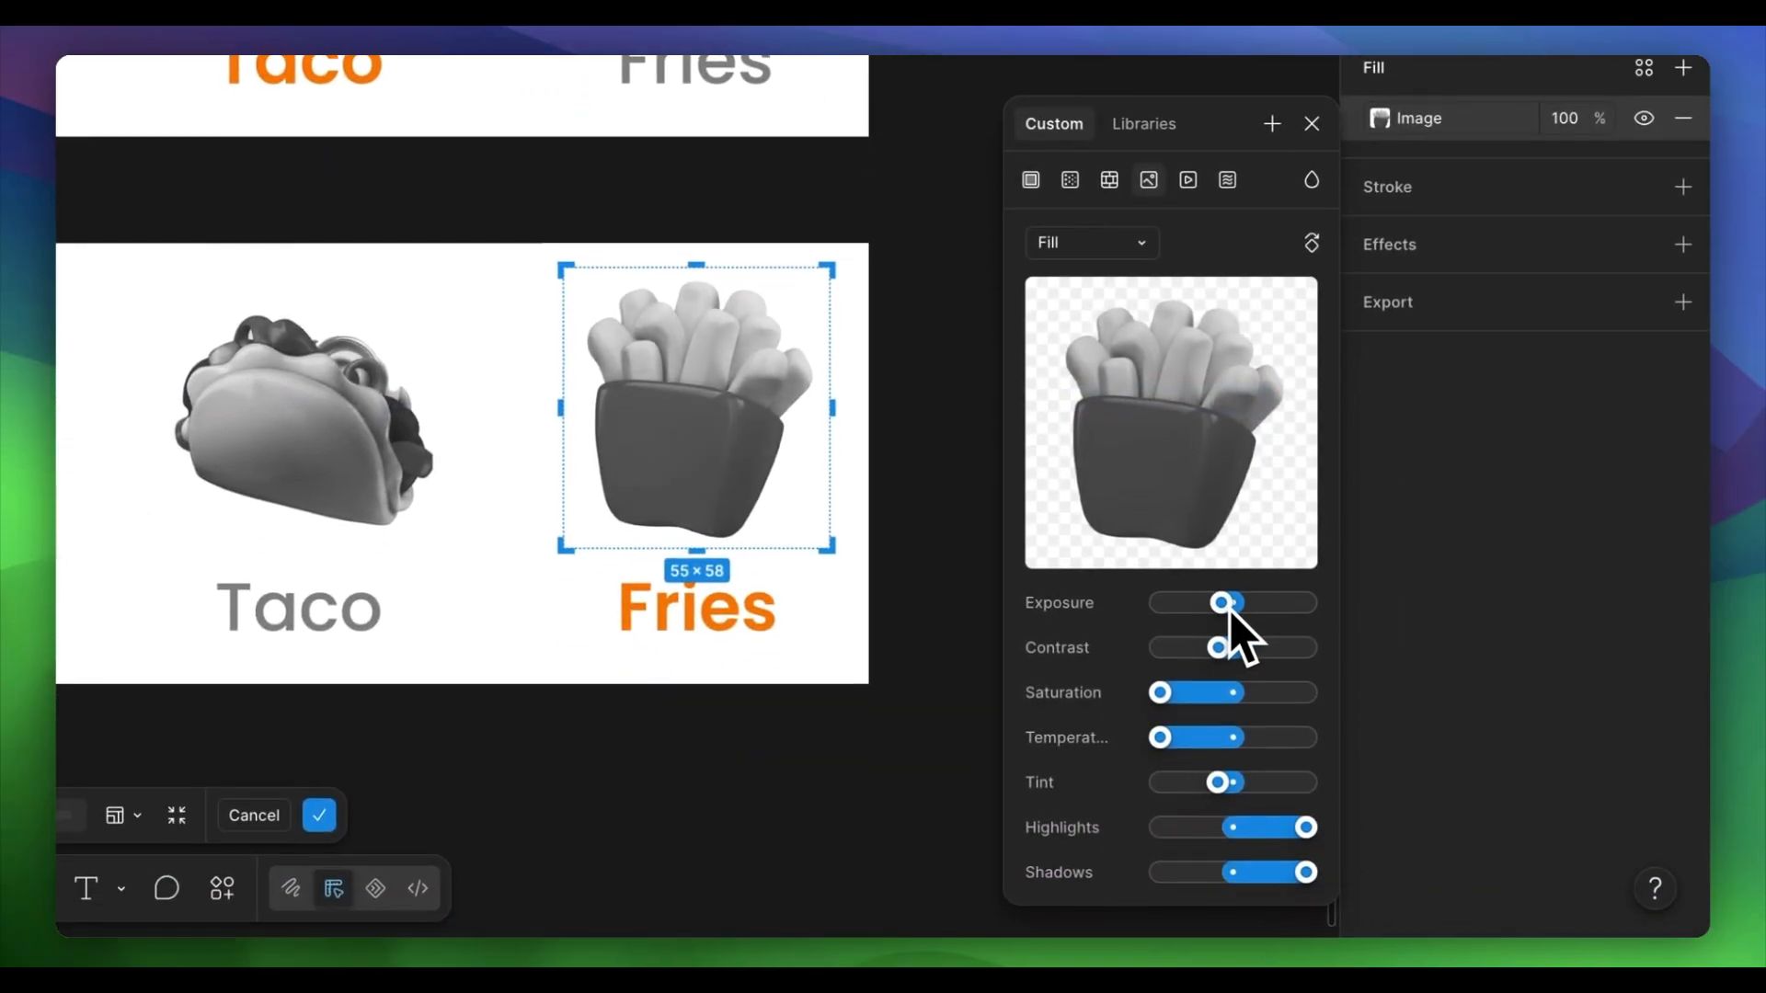
{"action": "left_click_drag", "start_coordinate": [1218, 684], "coordinate": [1233, 655]}
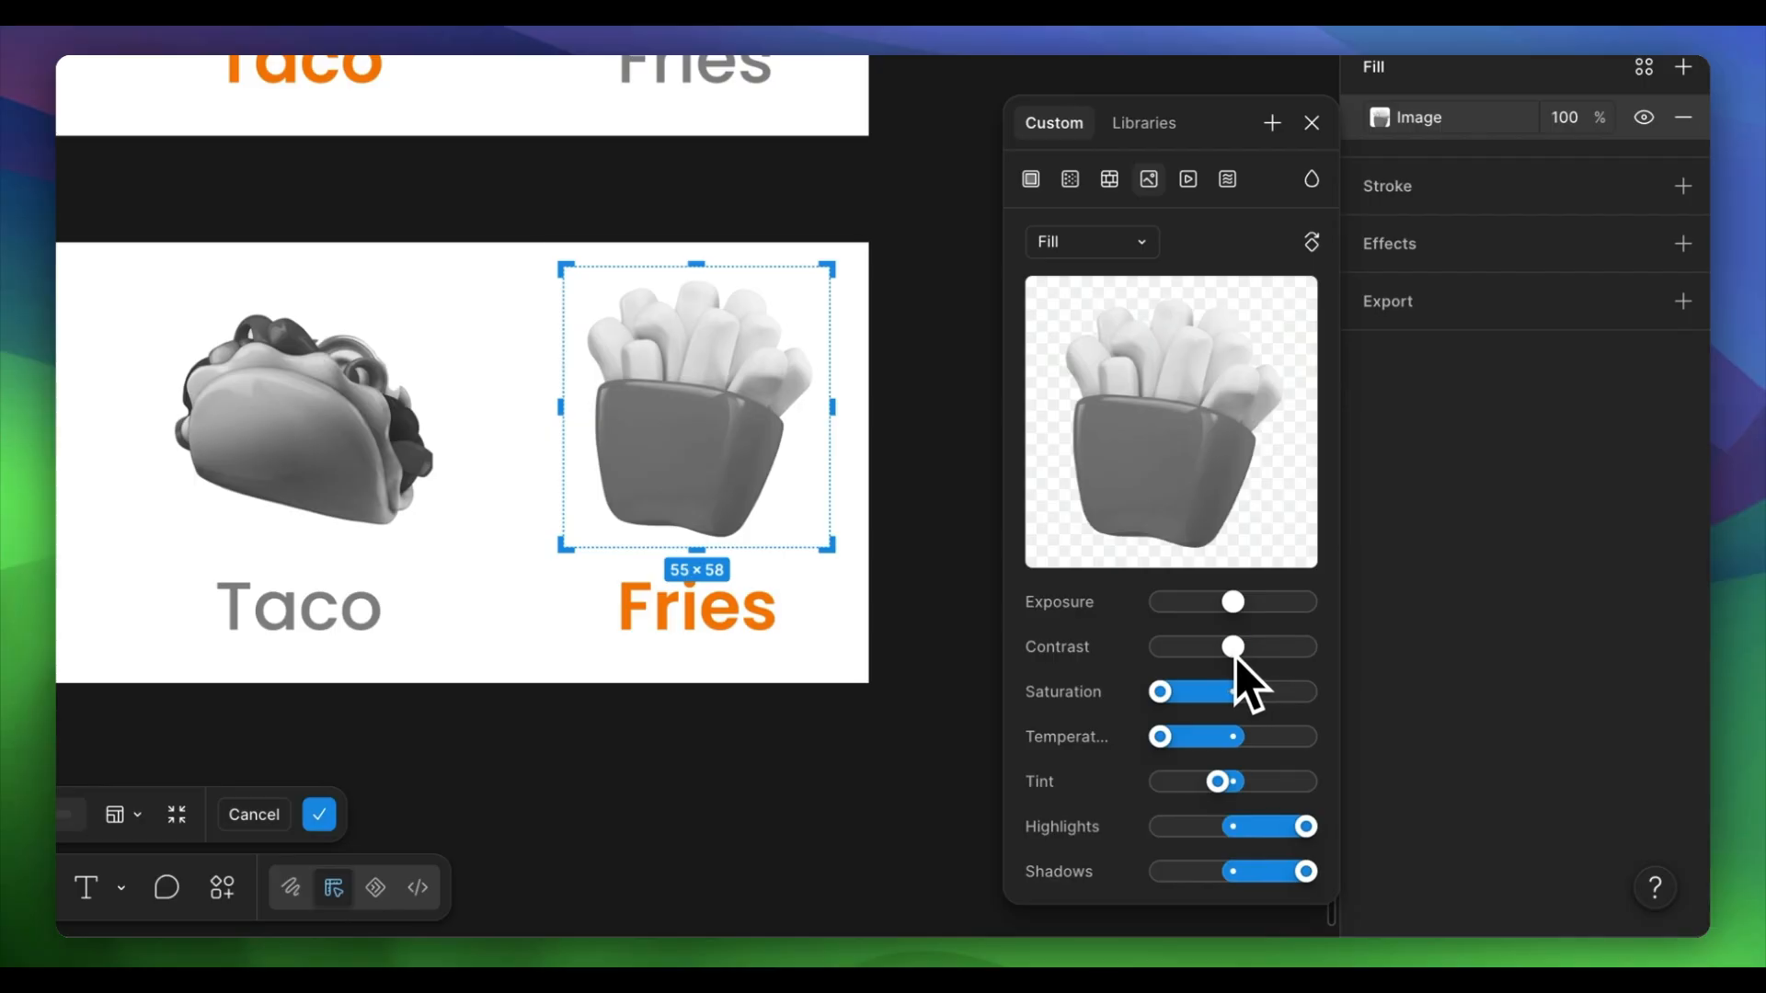
{"action": "left_click_drag", "start_coordinate": [1163, 699], "coordinate": [1235, 874]}
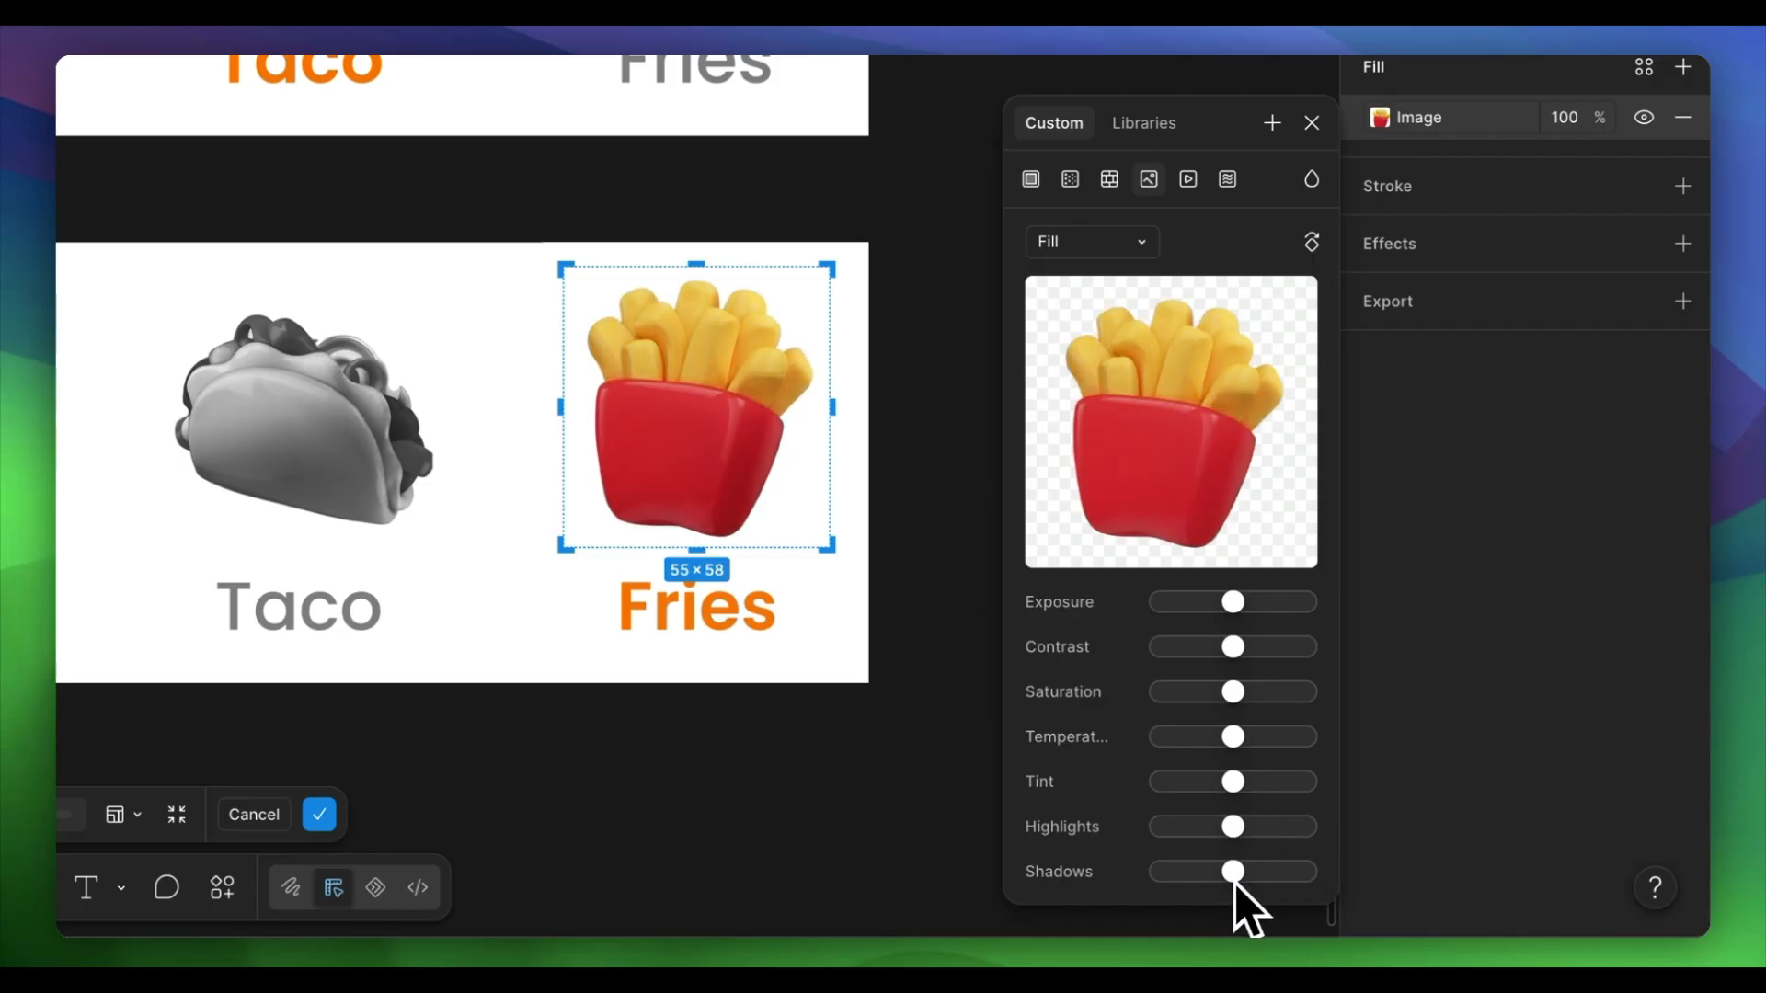
{"action": "left_click", "coordinate": [873, 739]}
Enlarge the colored fries icon to 59 × 62, rotate it slightly counterclockwise, and adjust its position above the orange Fries label.
{"action": "left_click_drag", "start_coordinate": [660, 467], "coordinate": [642, 447]}
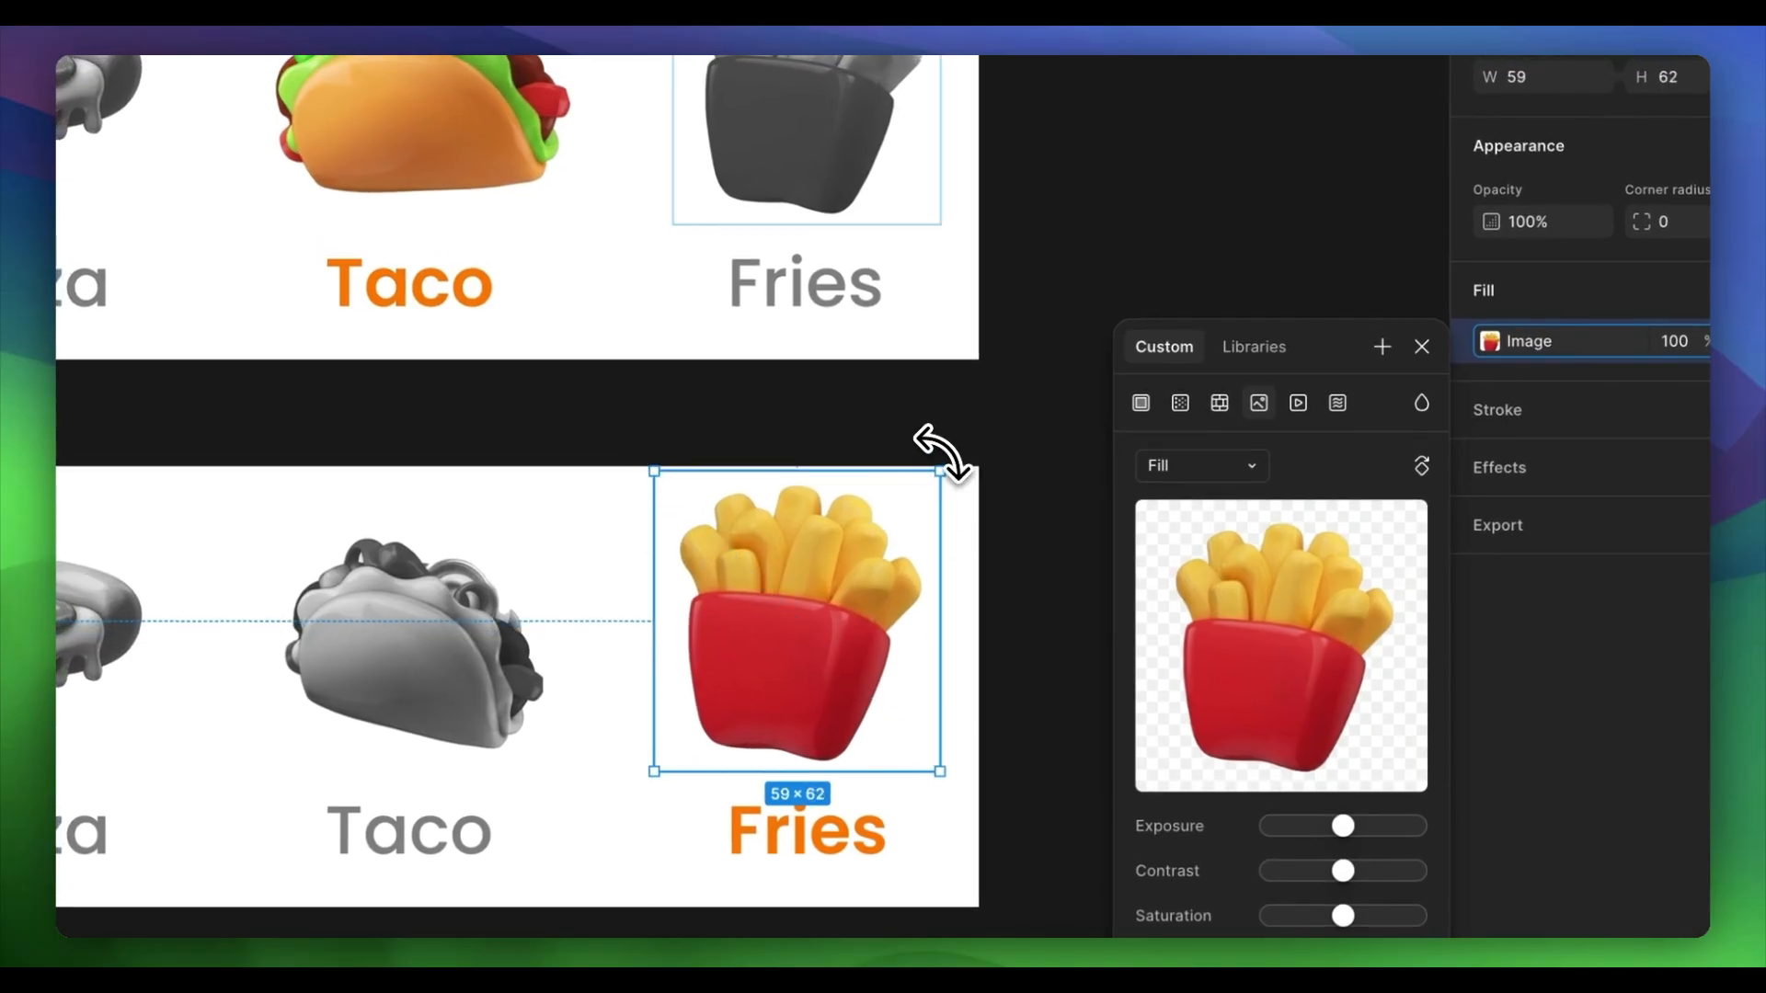
{"action": "left_click_drag", "start_coordinate": [938, 449], "coordinate": [896, 437]}
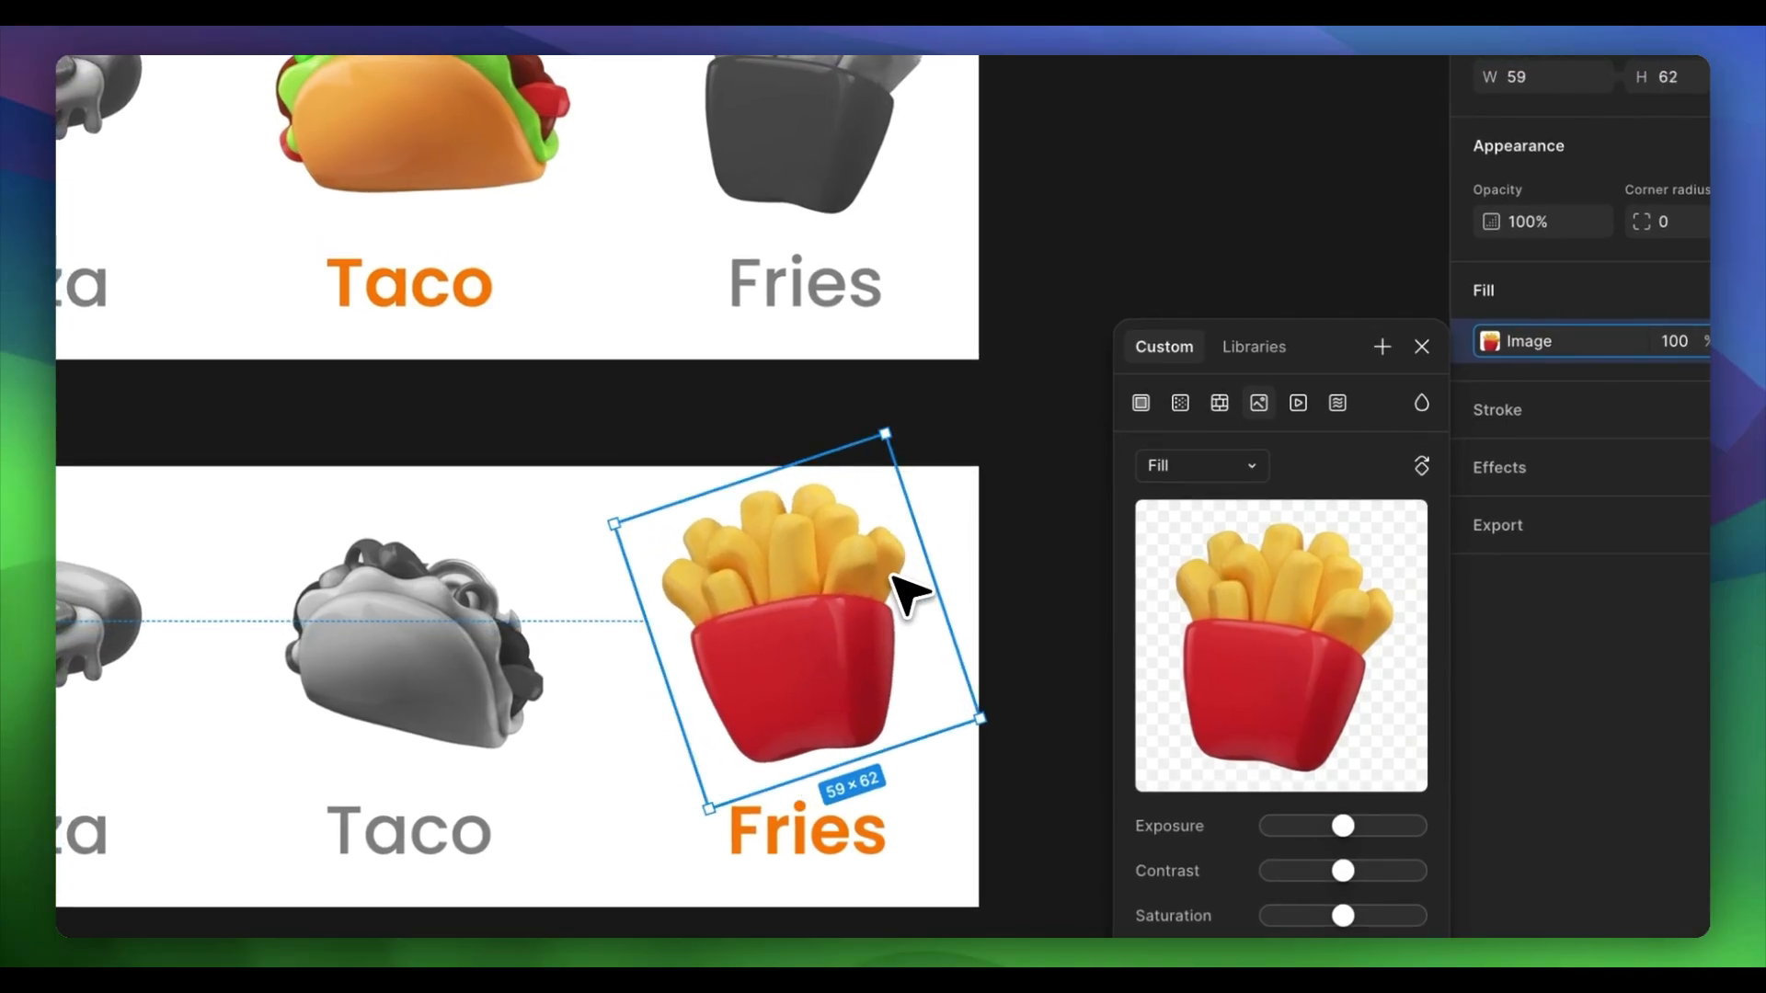
{"action": "left_click_drag", "start_coordinate": [892, 574], "coordinate": [894, 585]}
{"action": "left_click", "coordinate": [1052, 412]}
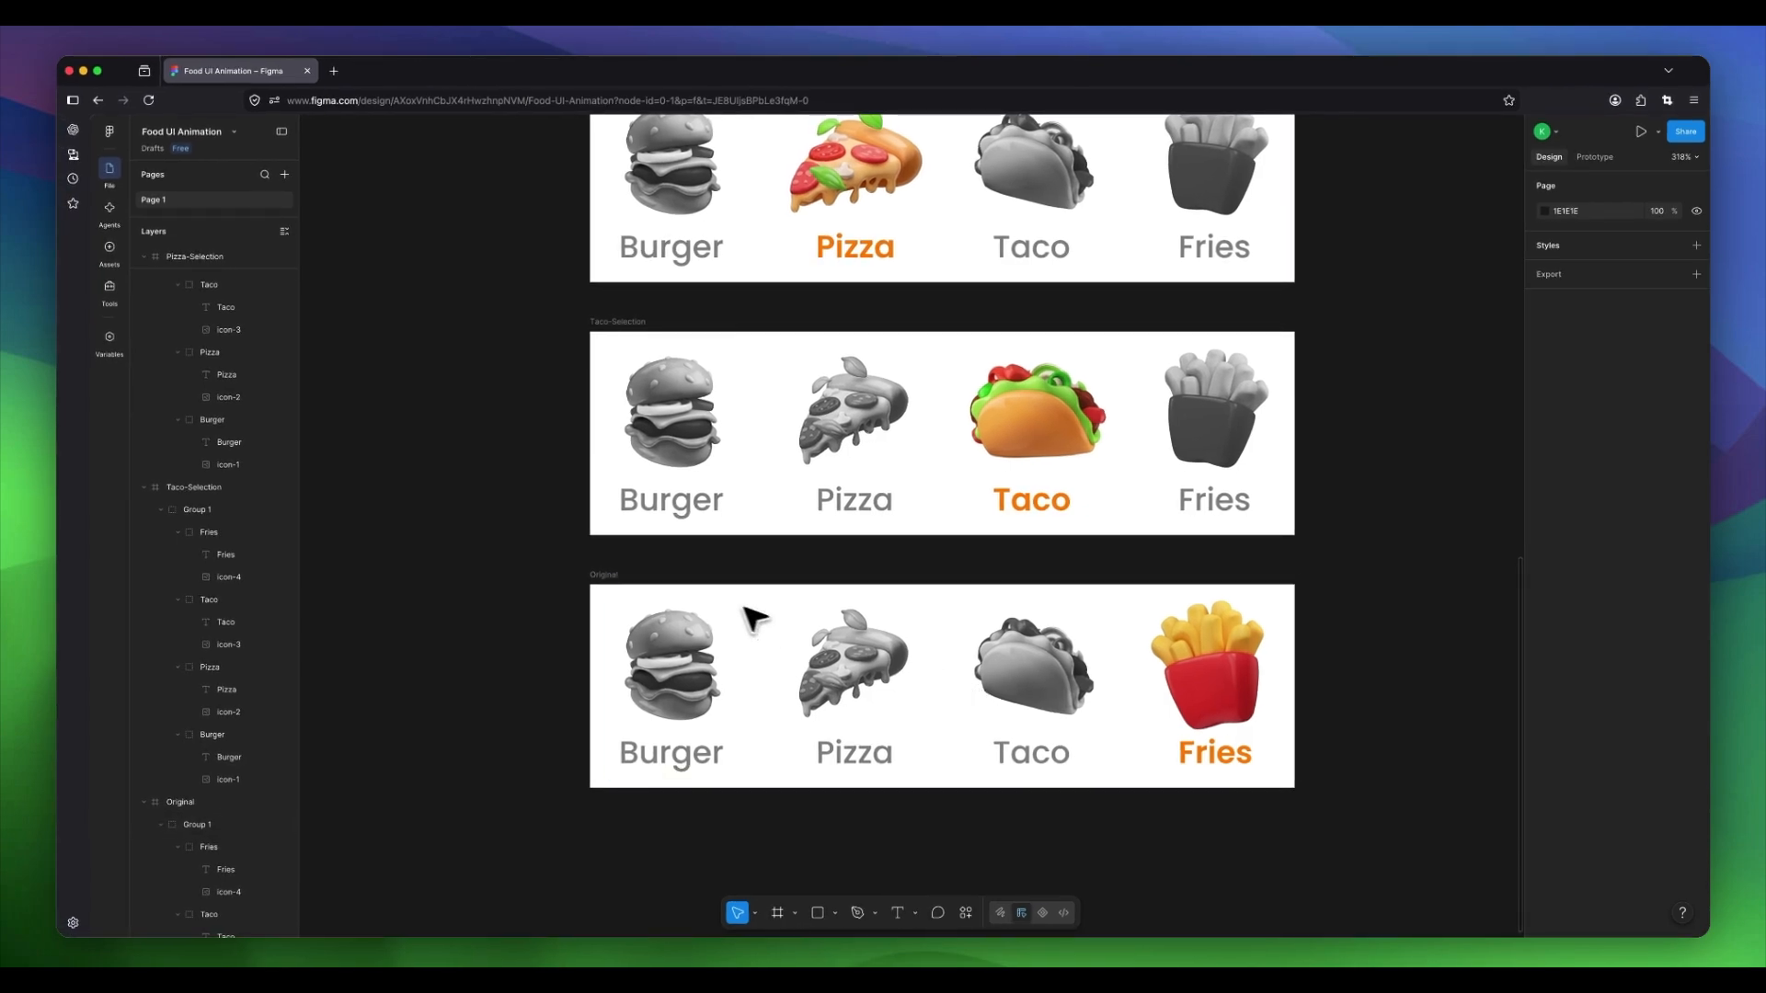
Rename the lowest frame, the one with the colored fries, as Fries-Selection.
{"action": "left_click", "coordinate": [606, 577]}
{"action": "left_click", "coordinate": [605, 578]}
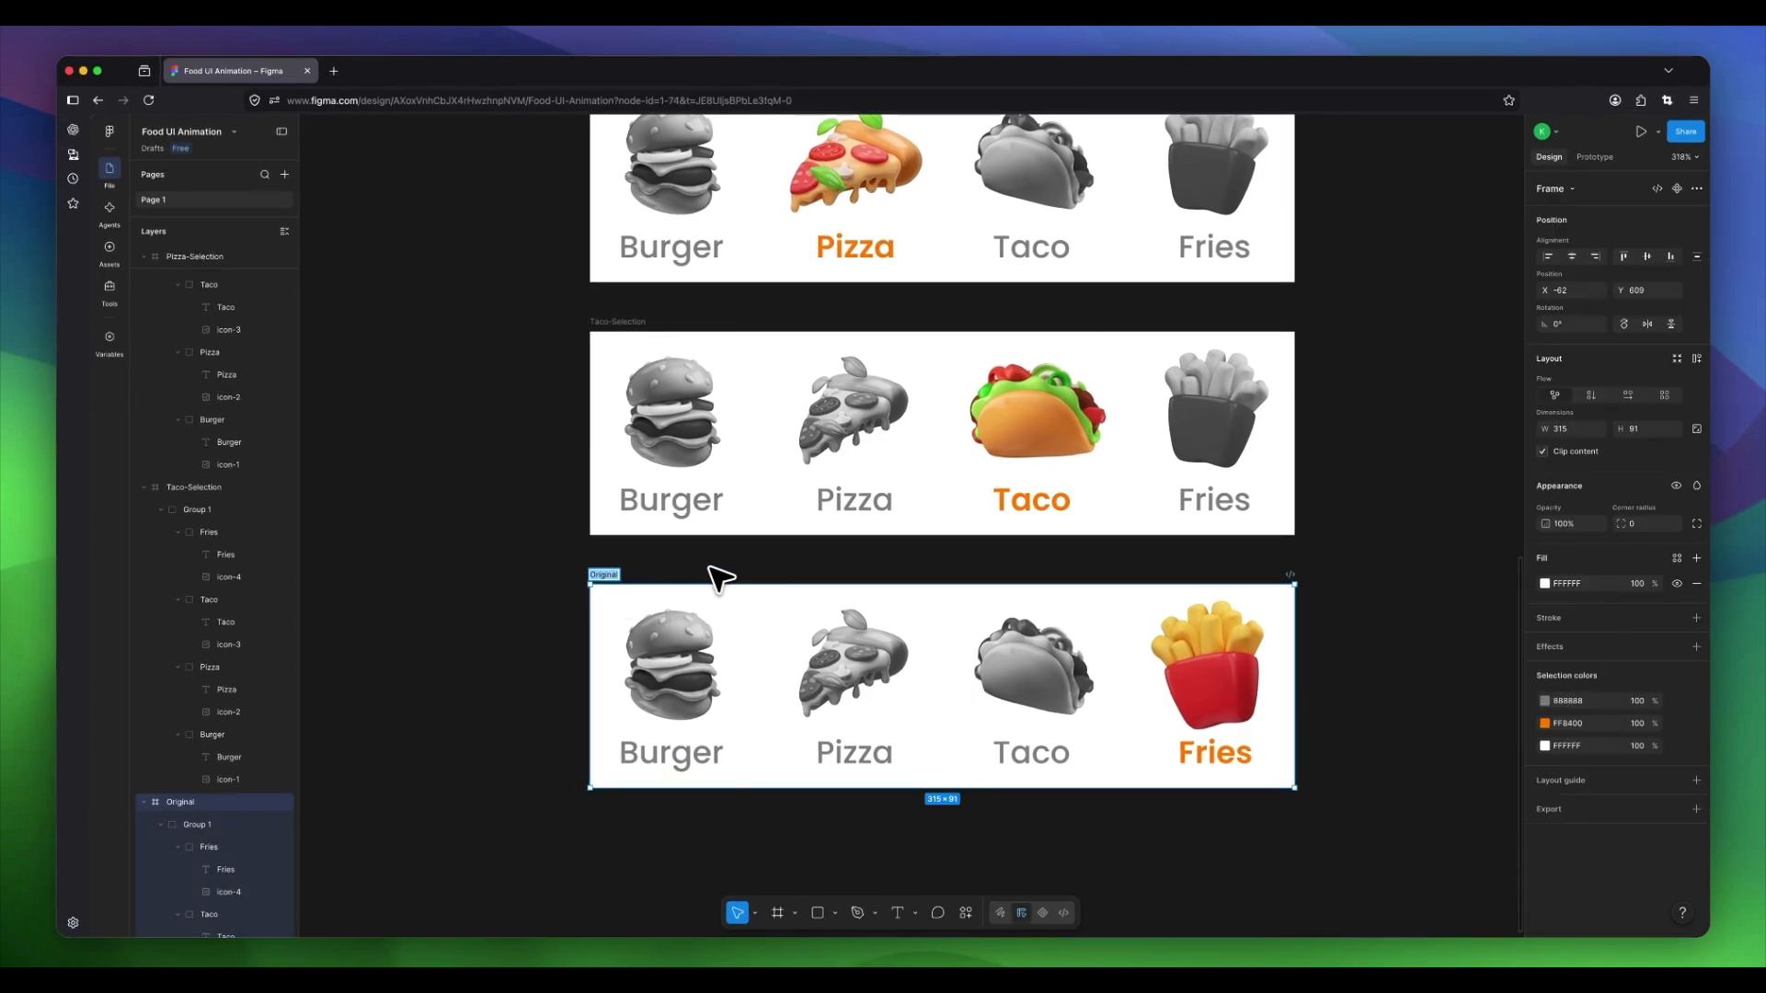
{"action": "type", "text": "F"}
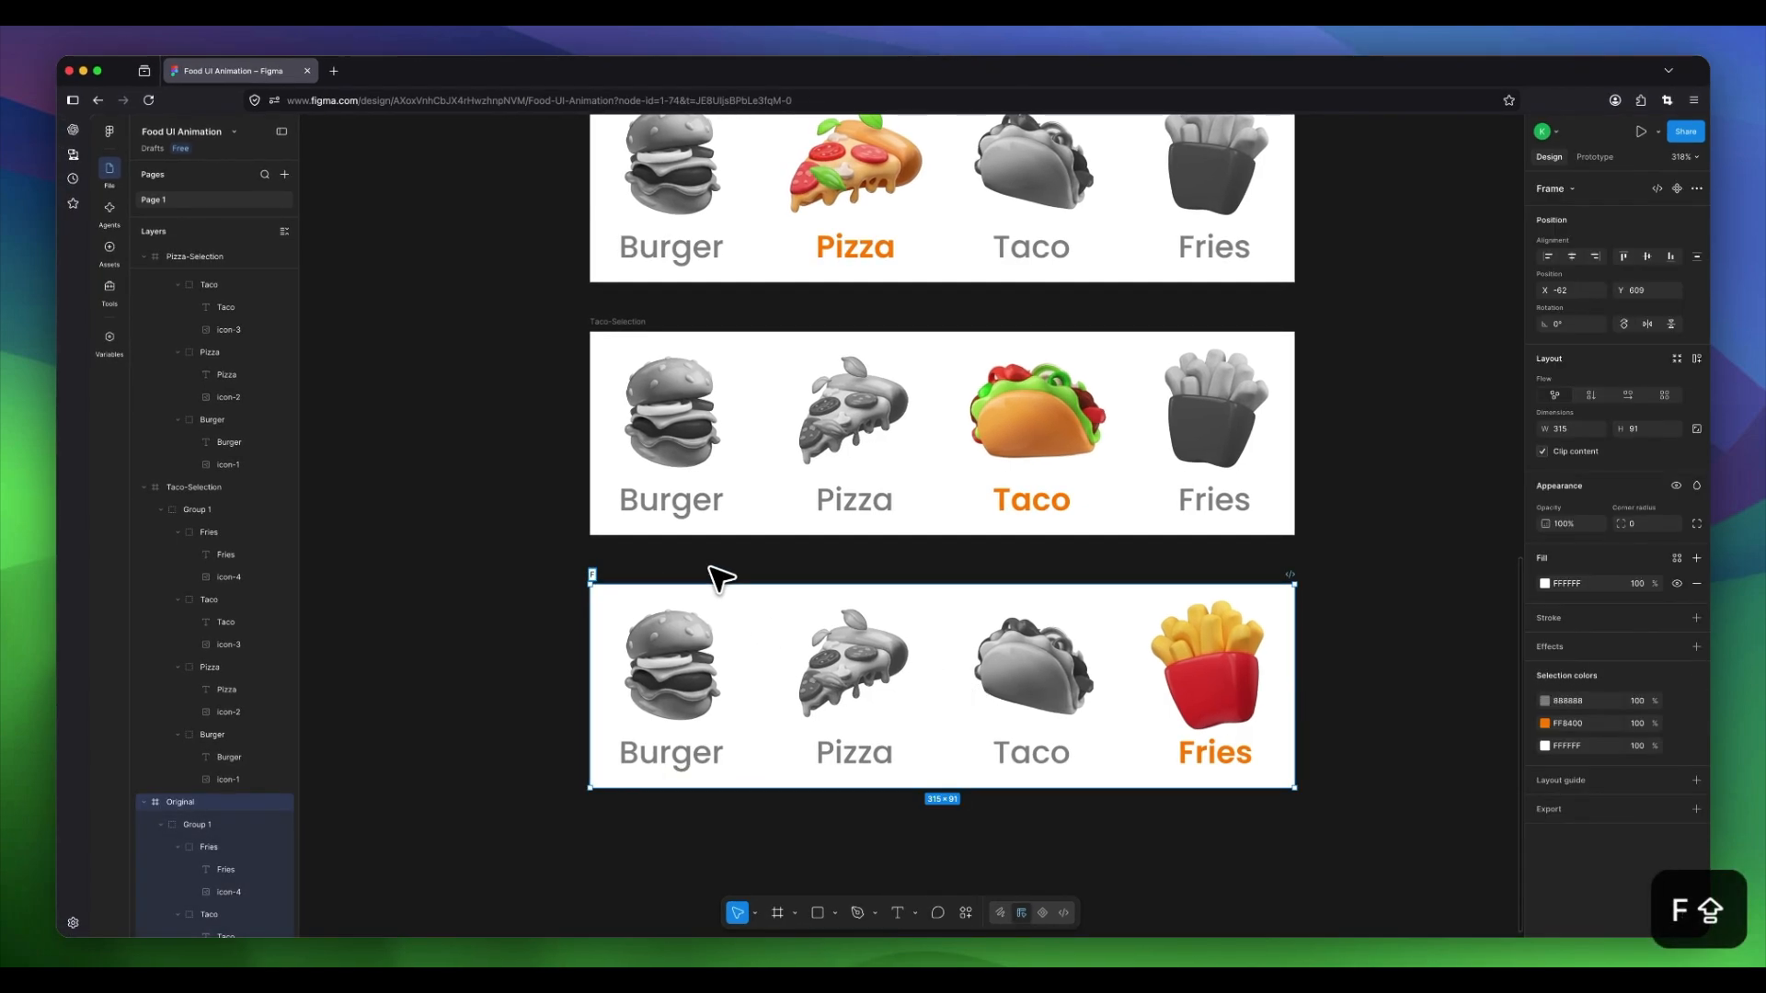
{"action": "type", "text": "ries-S"}
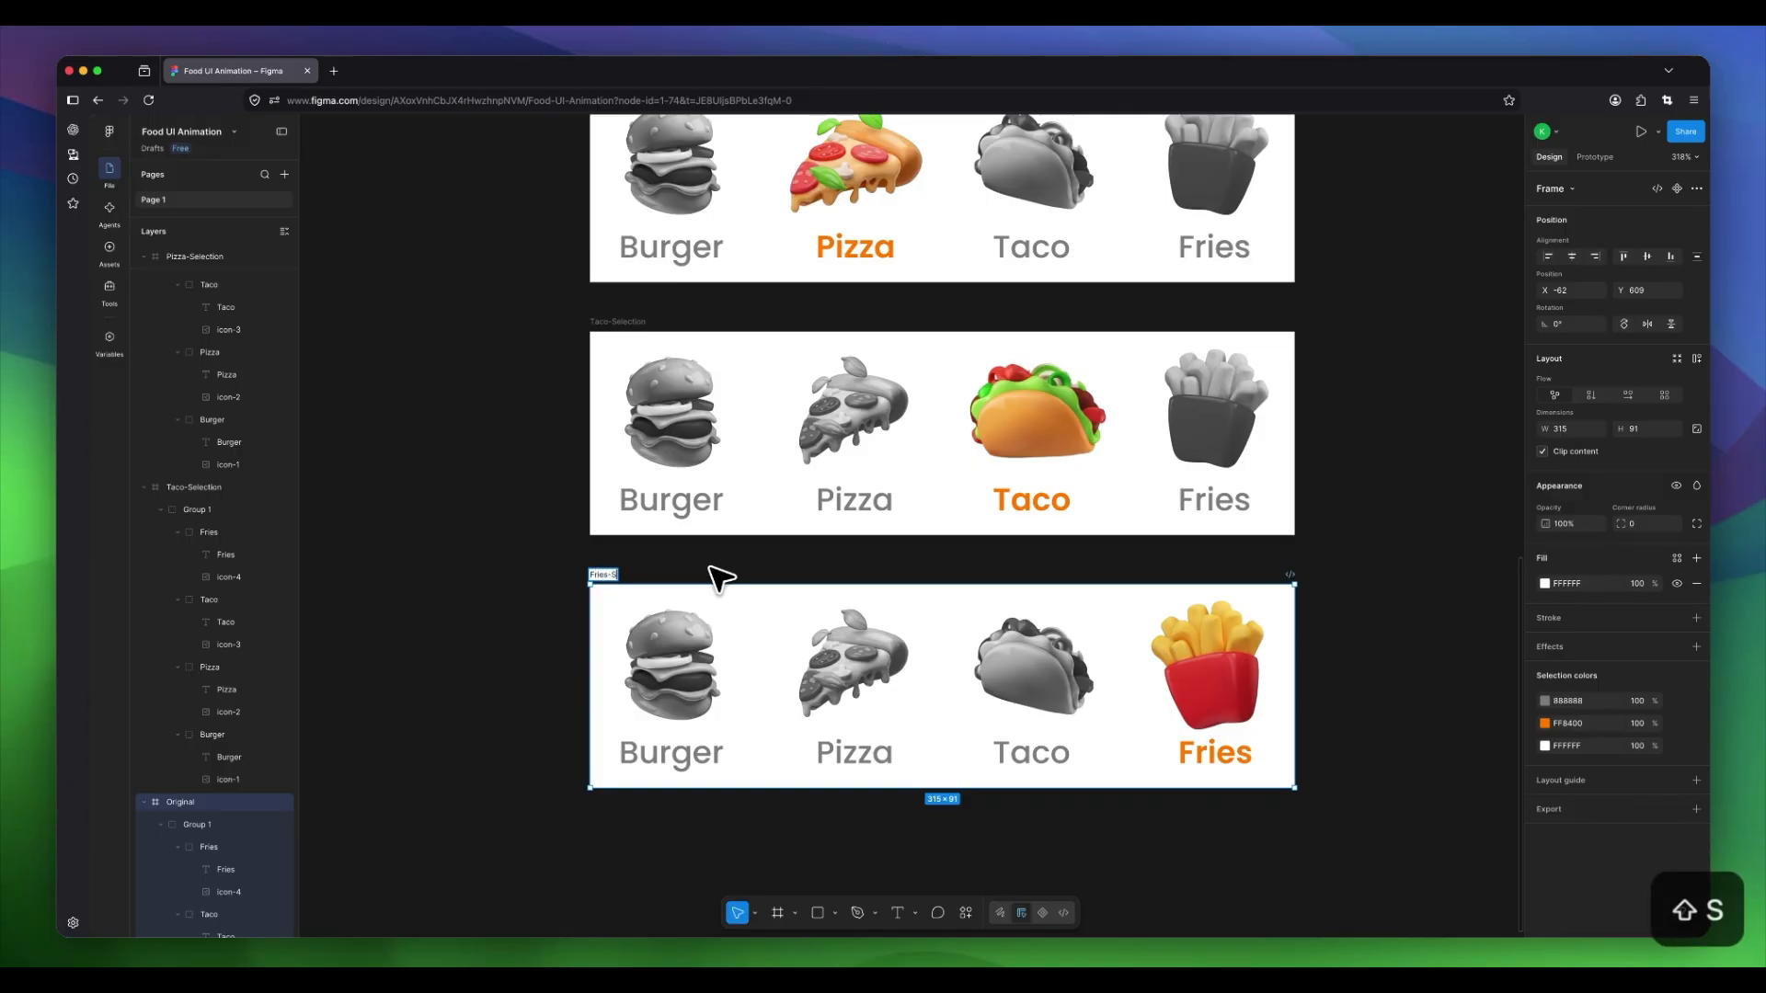
{"action": "type", "text": "election"}
{"action": "key", "text": "Return"}
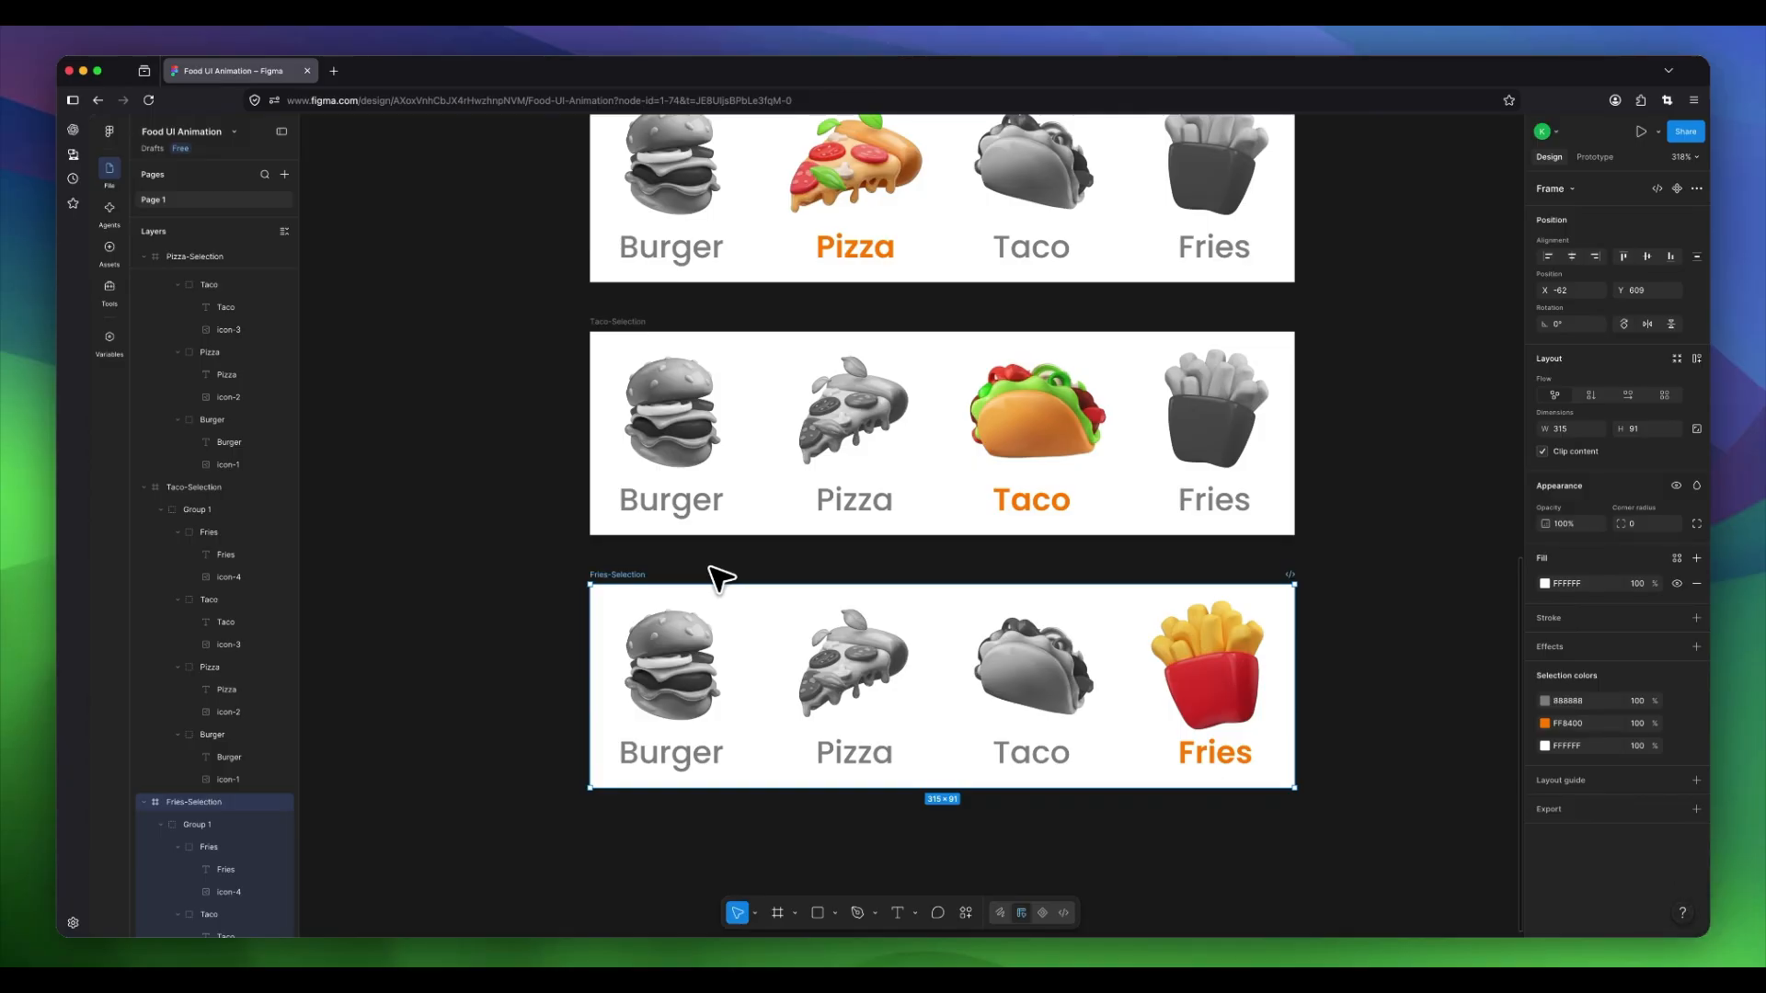
{"action": "left_click", "coordinate": [1368, 476]}
Select all five frames from Original to Fries-Selection and combine them into a component set.
{"action": "scroll", "coordinate": [1371, 477], "scroll_direction": "down", "scroll_amount": 3}
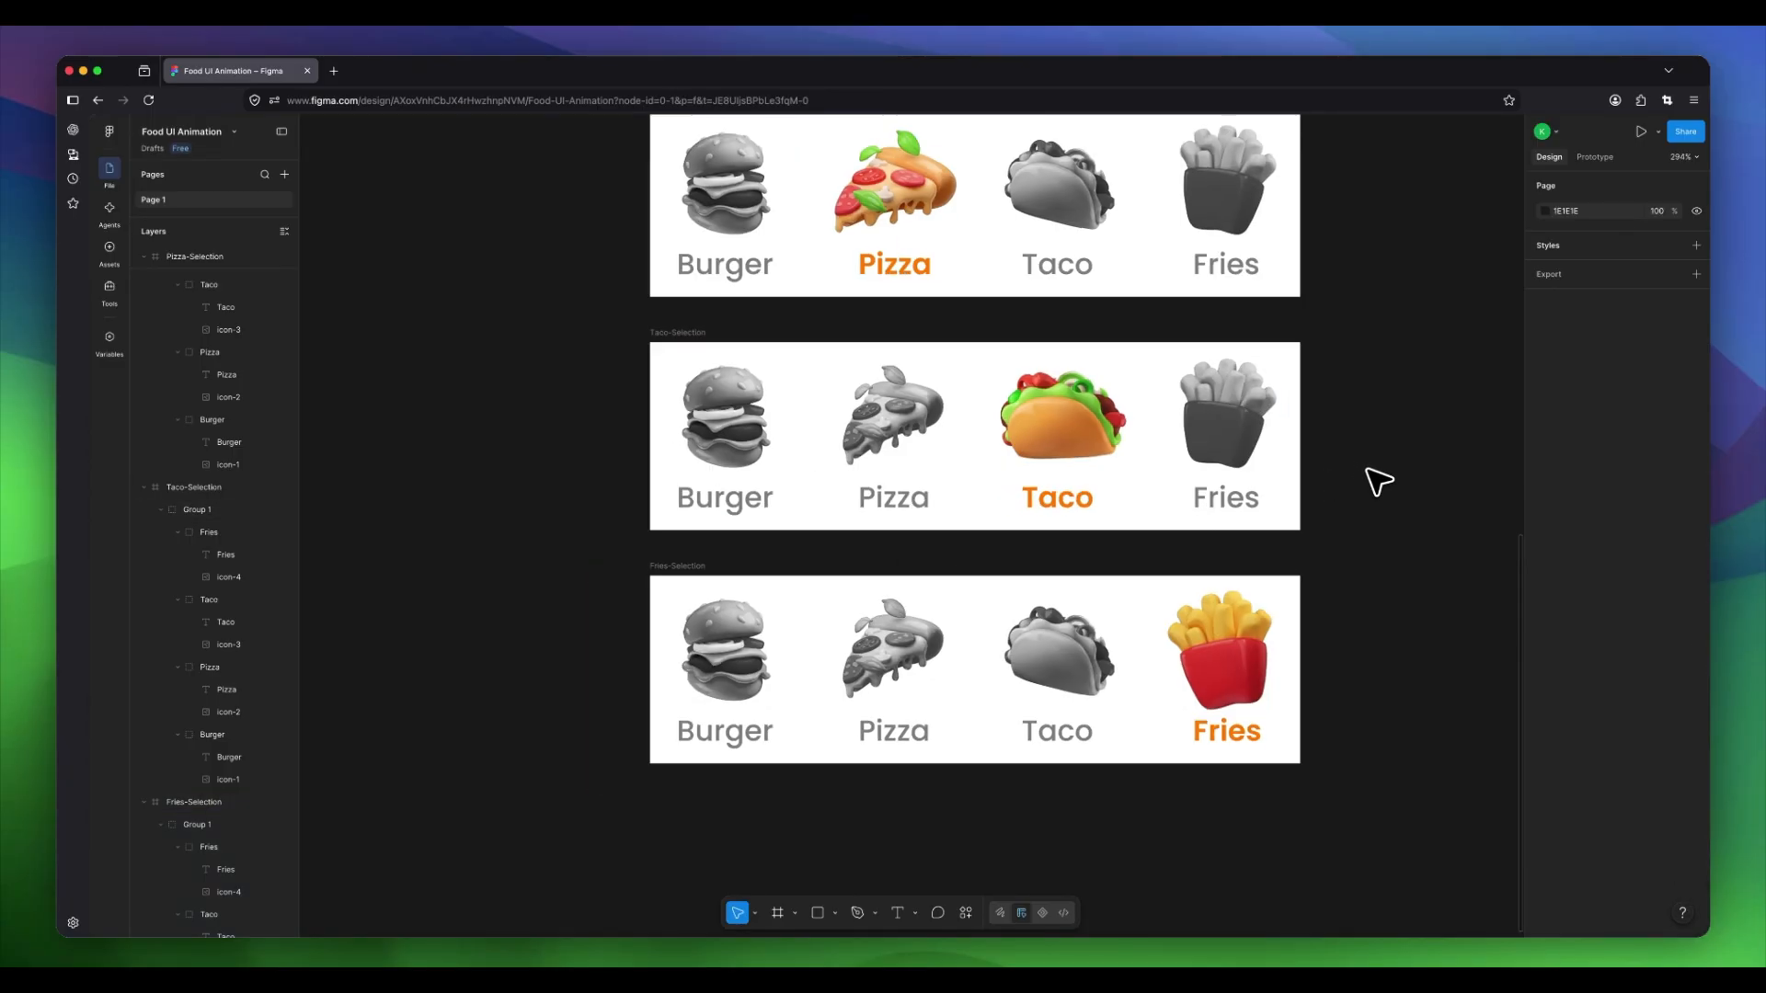
{"action": "scroll", "coordinate": [1380, 478], "scroll_direction": "down", "scroll_amount": 2}
{"action": "scroll", "coordinate": [1388, 398], "scroll_direction": "up", "scroll_amount": 3}
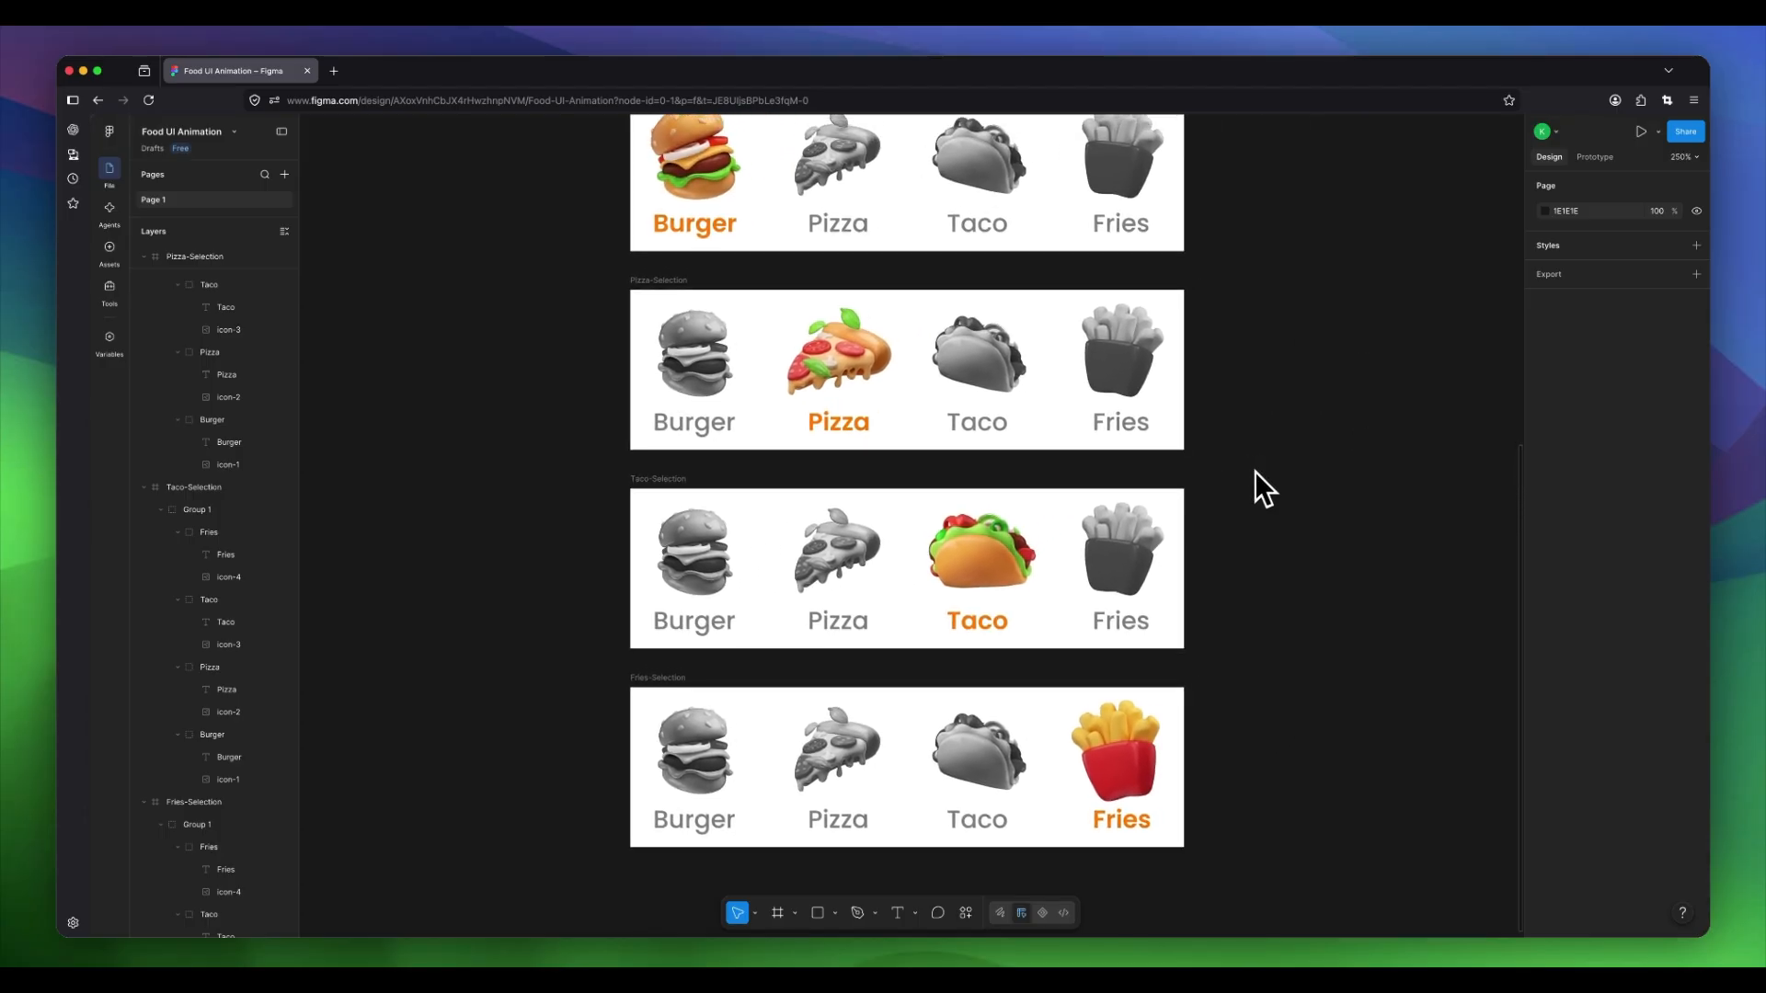
{"action": "scroll", "coordinate": [1266, 467], "scroll_direction": "down", "scroll_amount": 2}
{"action": "scroll", "coordinate": [1299, 421], "scroll_direction": "up", "scroll_amount": 2}
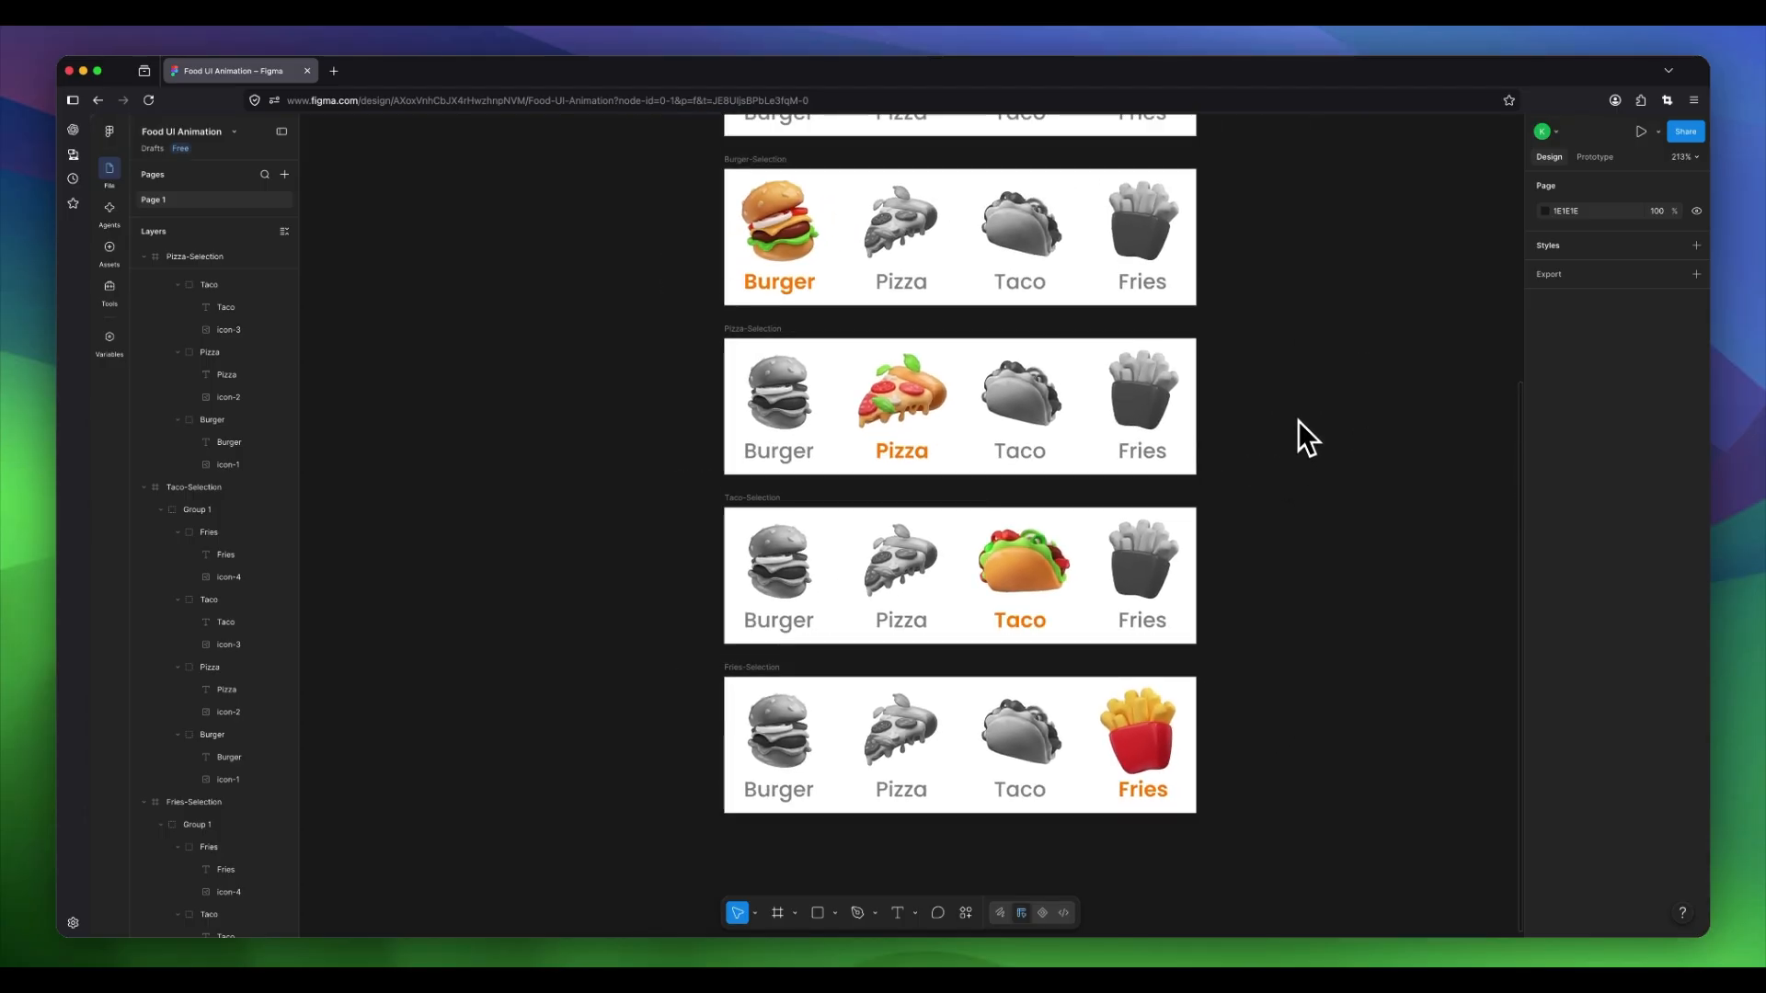
{"action": "scroll", "coordinate": [1299, 437], "scroll_direction": "up", "scroll_amount": 2}
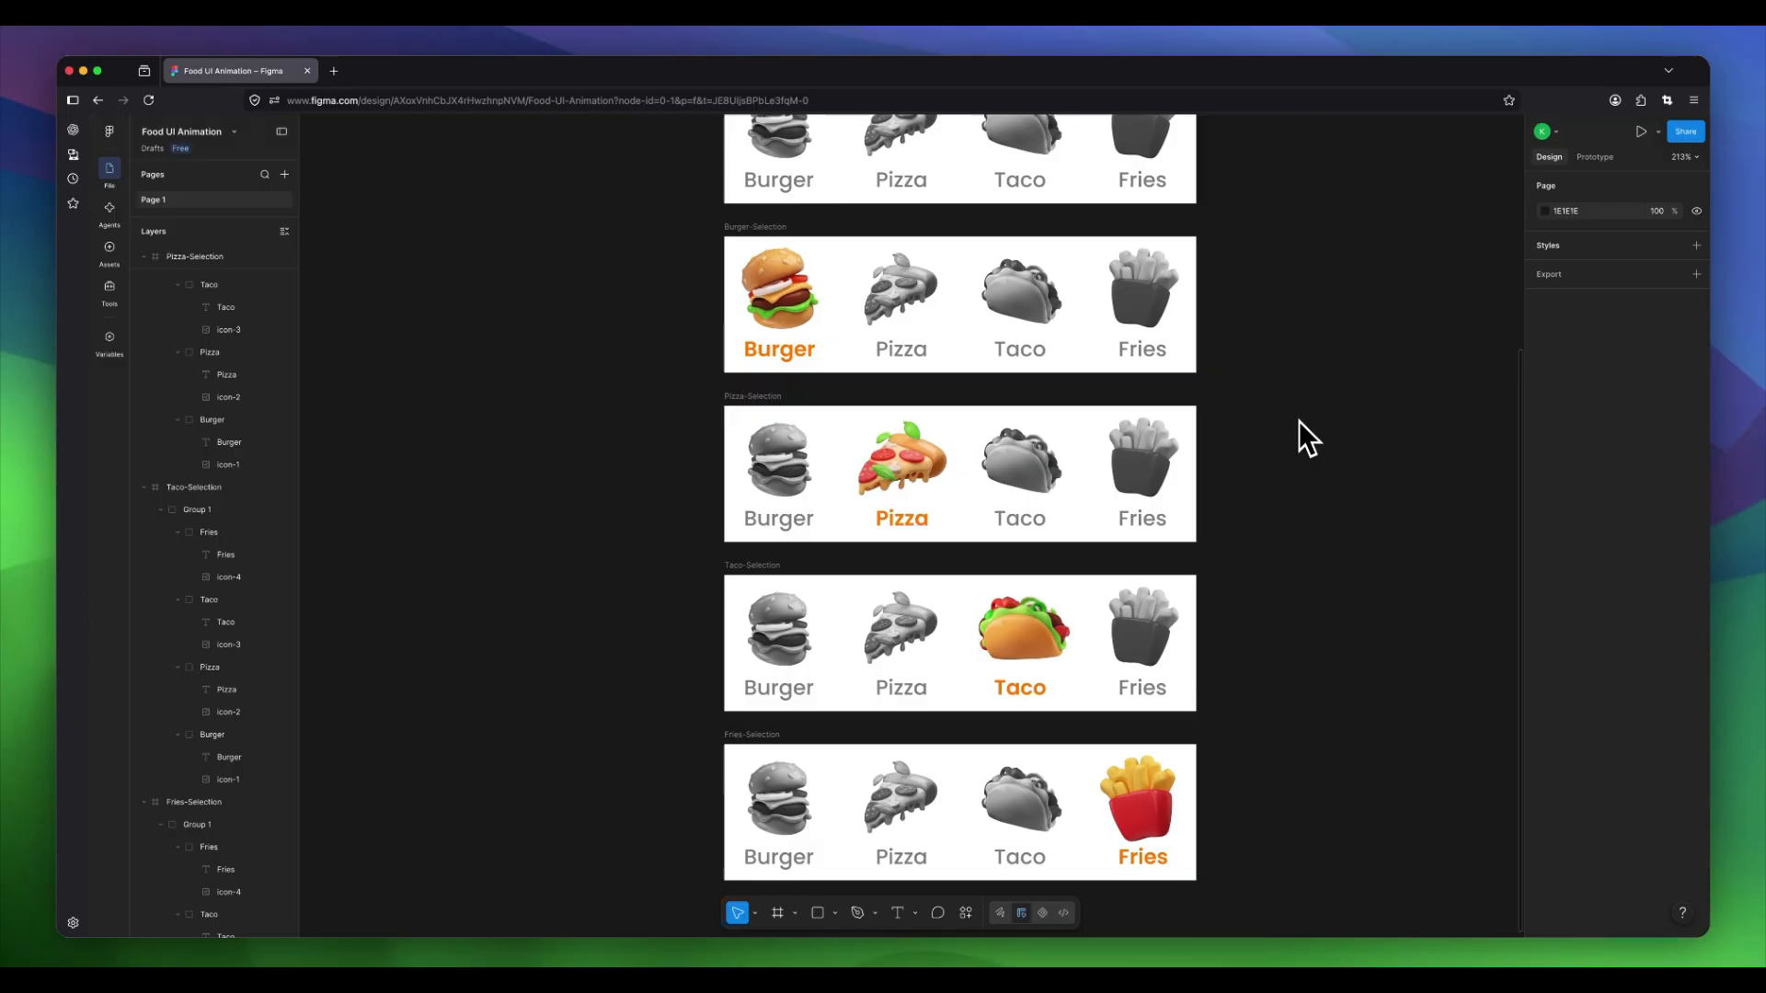
{"action": "scroll", "coordinate": [1299, 421], "scroll_direction": "up", "scroll_amount": 1}
{"action": "scroll", "coordinate": [1299, 421], "scroll_direction": "down", "scroll_amount": 2}
{"action": "scroll", "coordinate": [1301, 420], "scroll_direction": "down", "scroll_amount": 1}
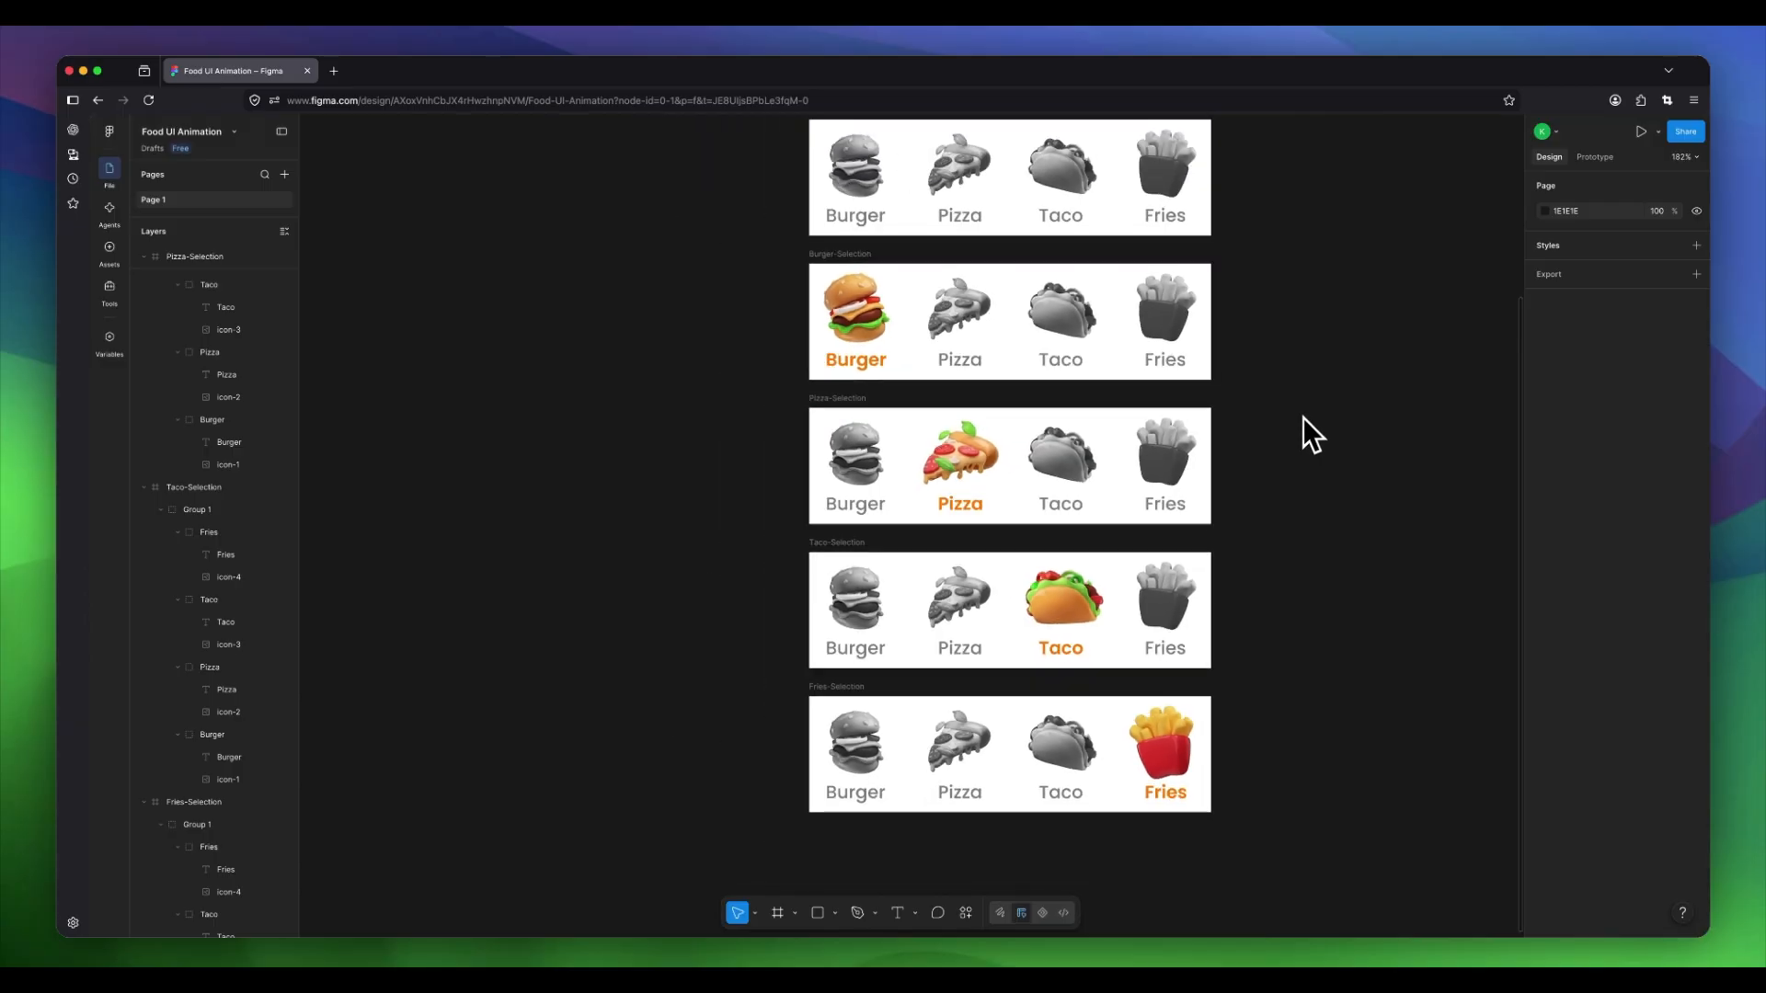
{"action": "left_click_drag", "start_coordinate": [1309, 423], "coordinate": [1235, 443]}
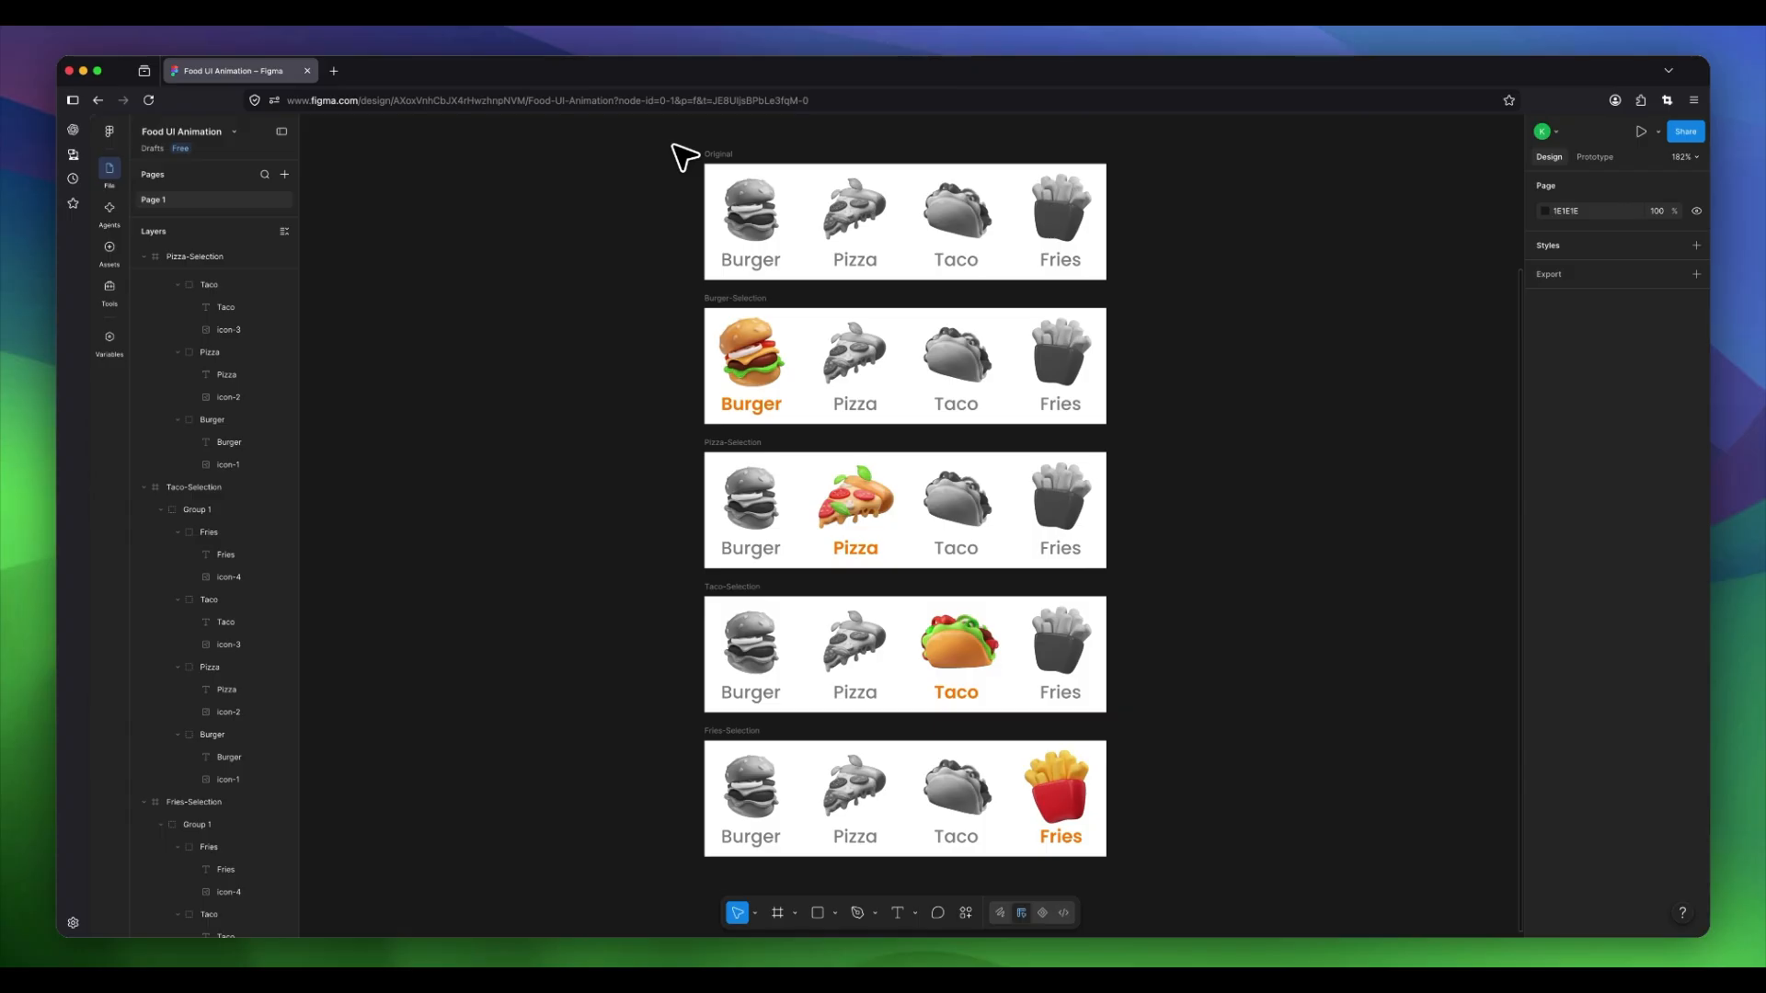
{"action": "left_click_drag", "start_coordinate": [674, 147], "coordinate": [1143, 871]}
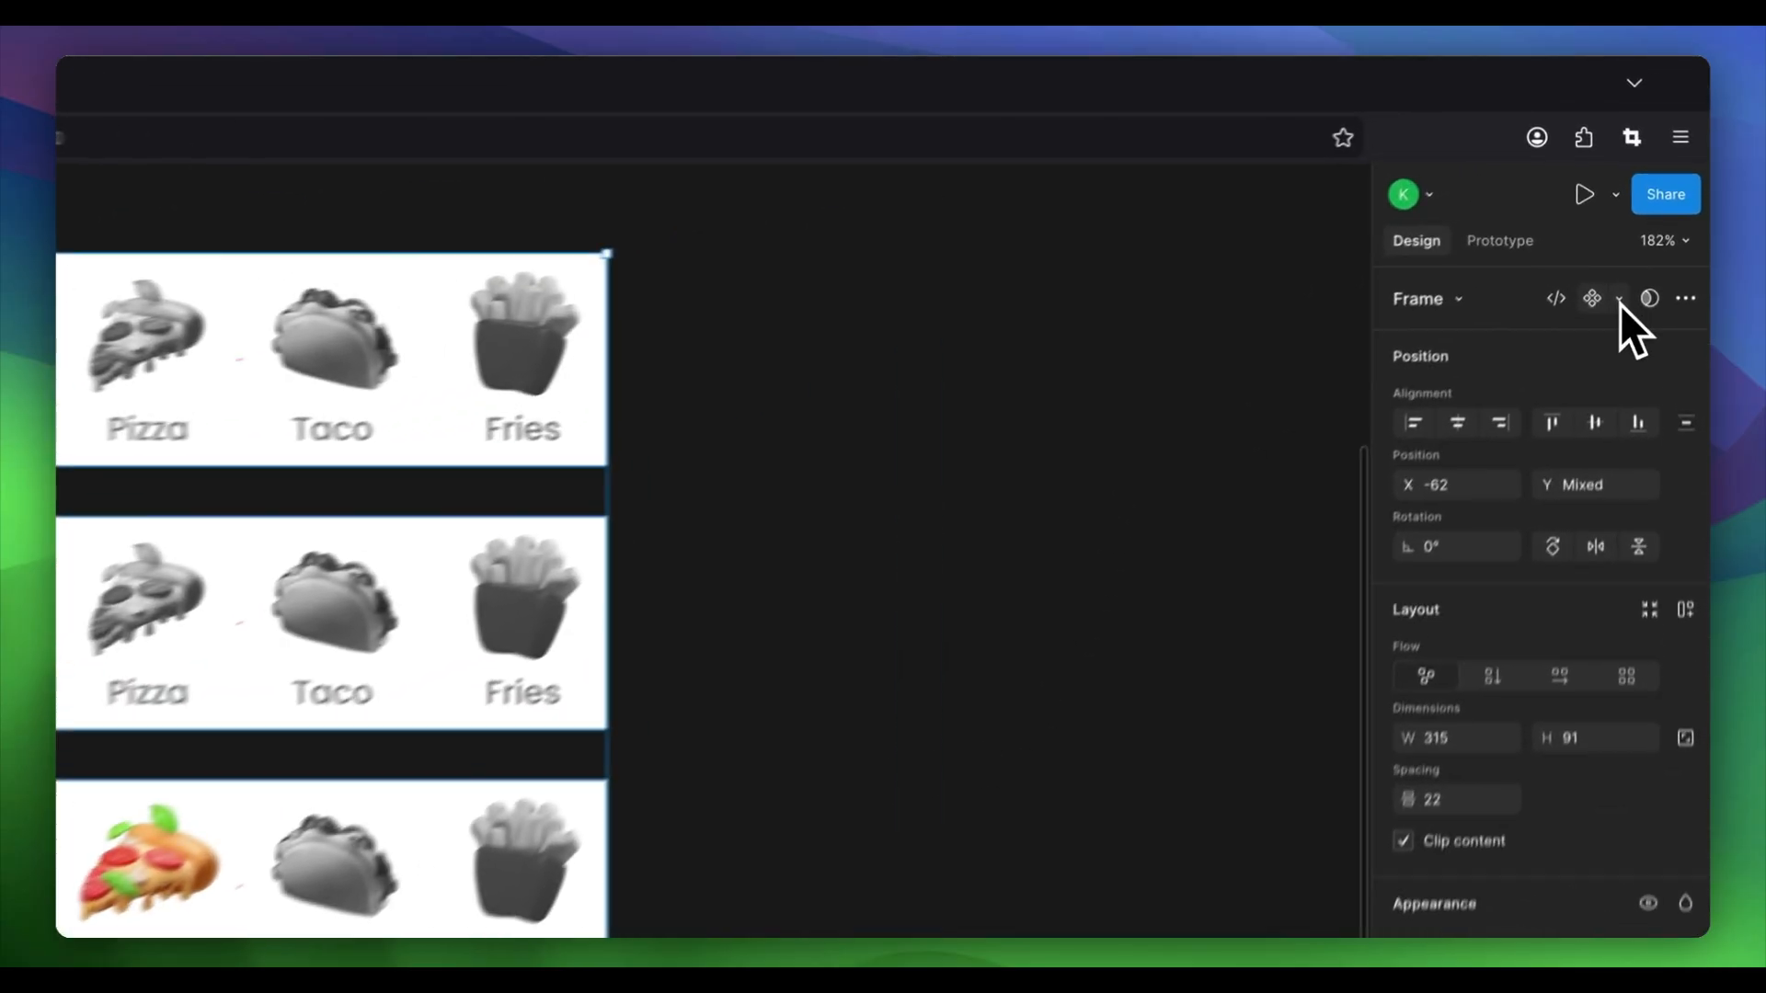
{"action": "left_click", "coordinate": [1659, 189]}
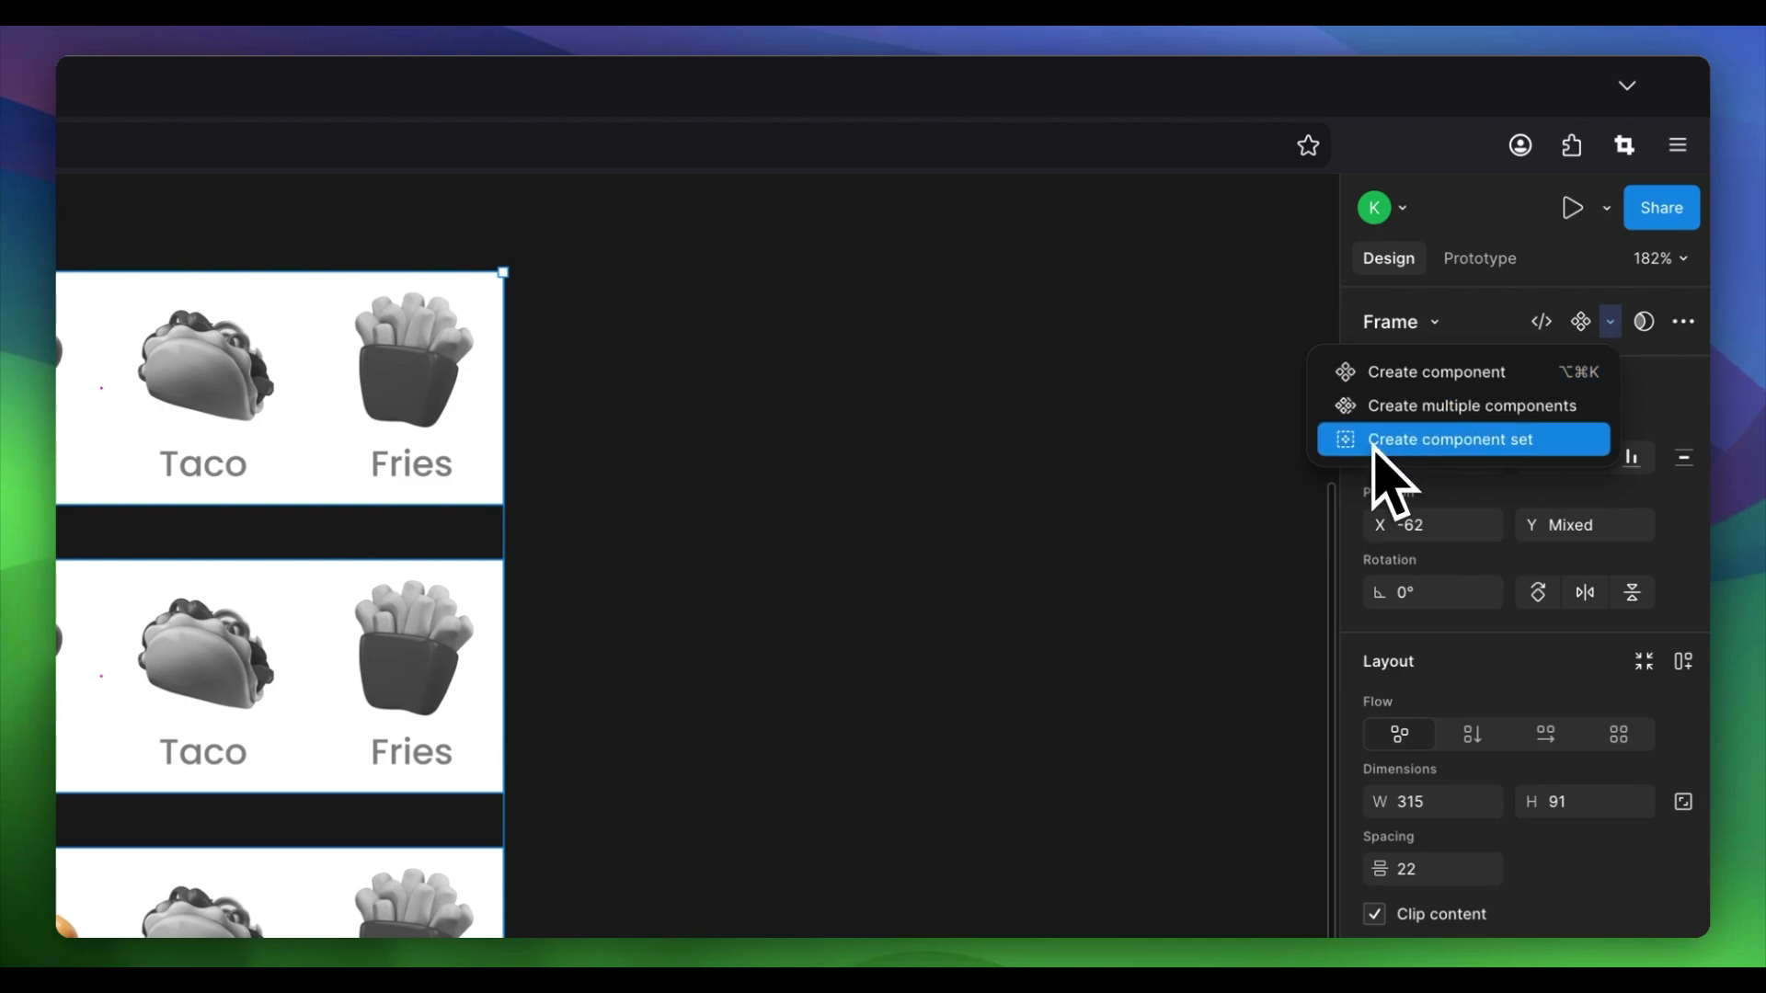
{"action": "left_click", "coordinate": [1544, 450]}
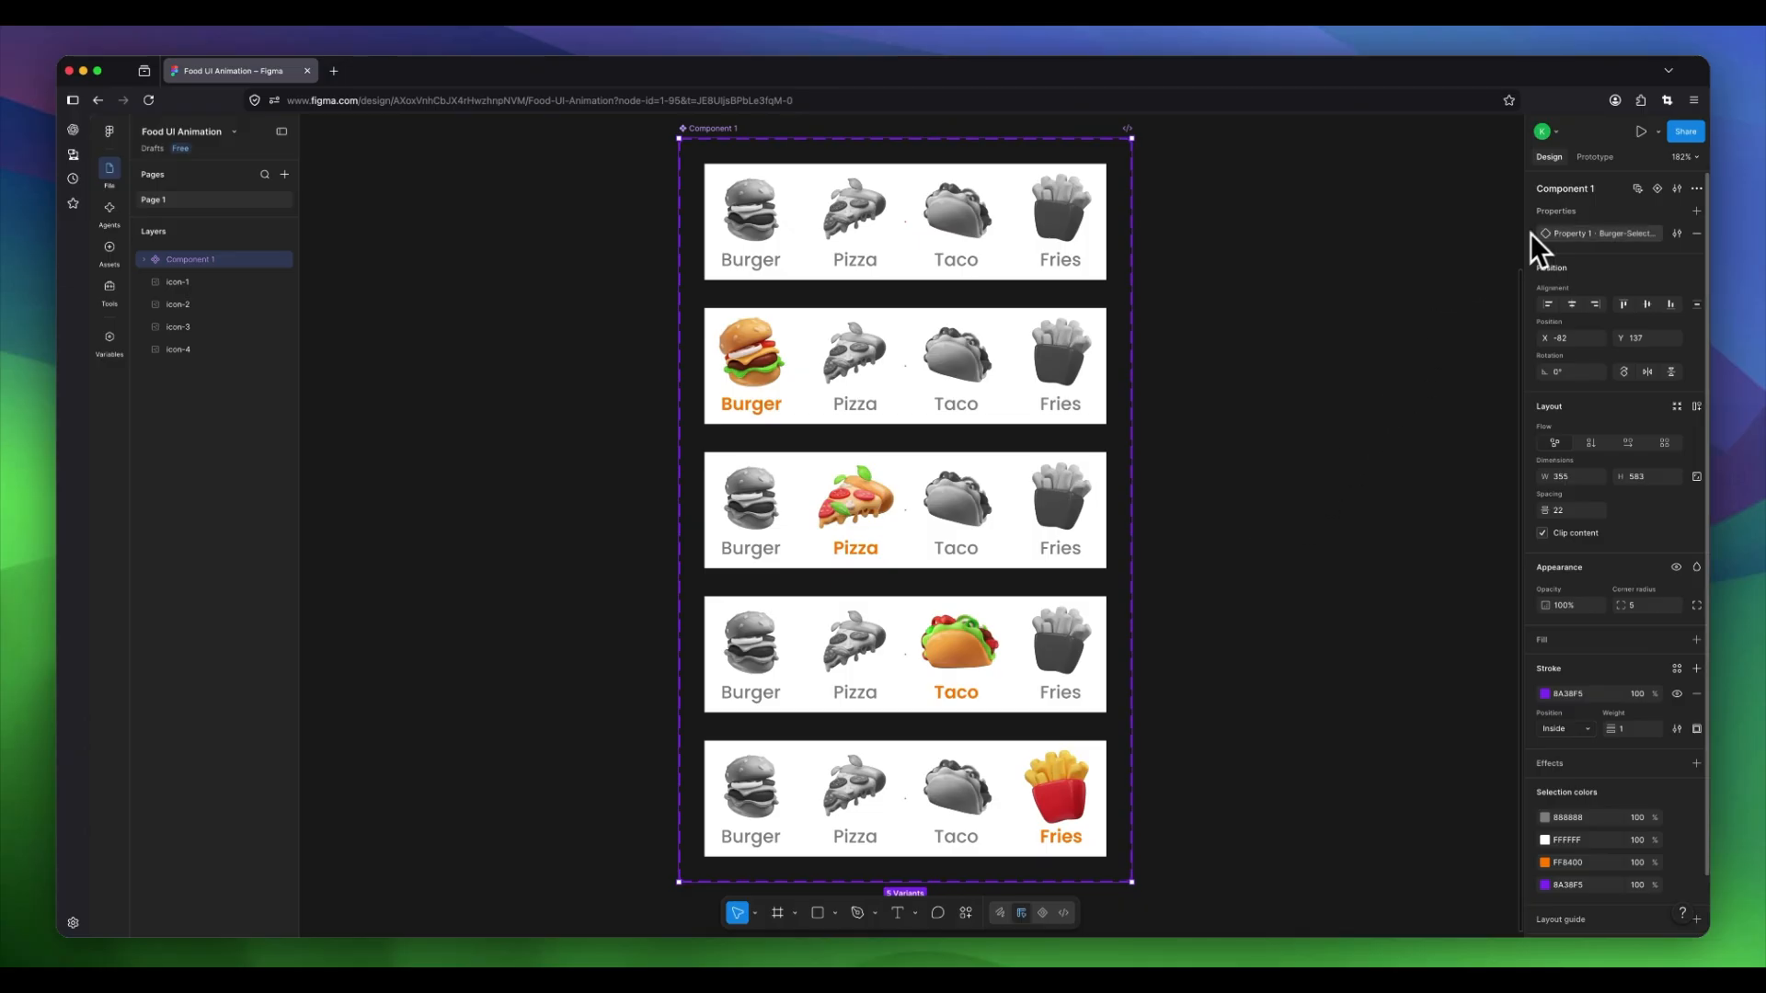
Add a prototype interaction from the Burger group in the Original variant that changes to Burger-Selection on click.
{"action": "left_click", "coordinate": [1588, 162]}
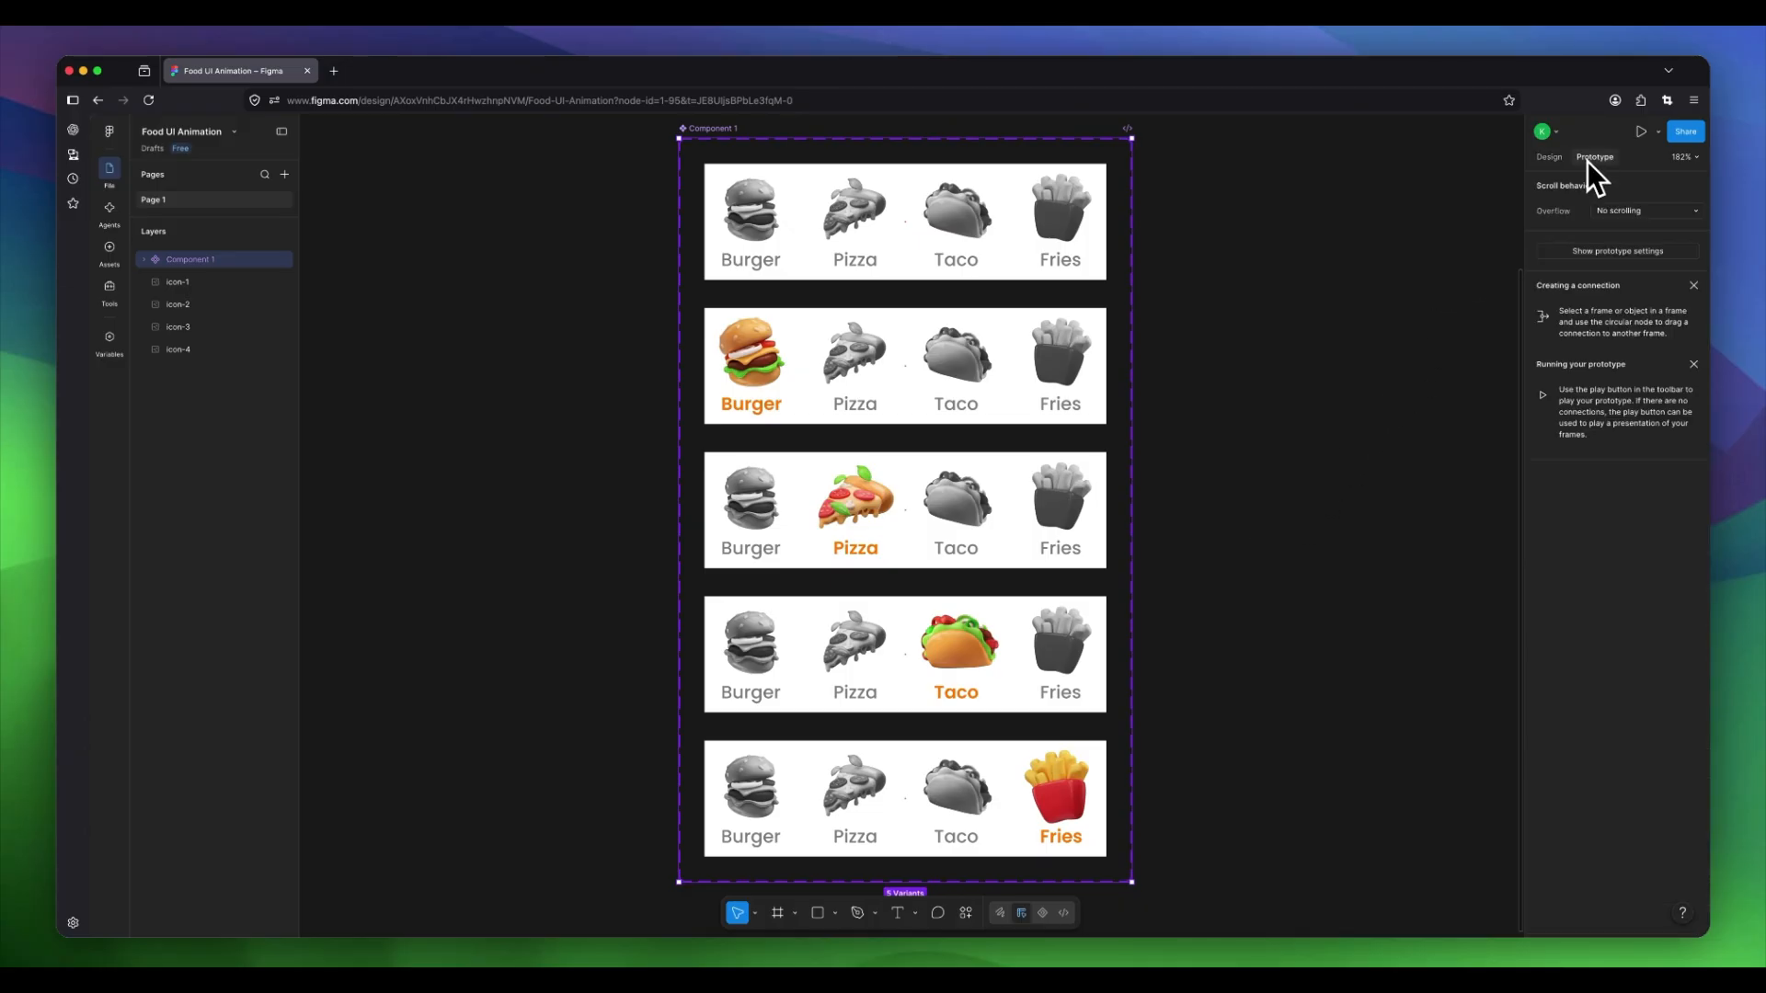
{"action": "double_click", "coordinate": [760, 208]}
{"action": "double_click", "coordinate": [778, 216]}
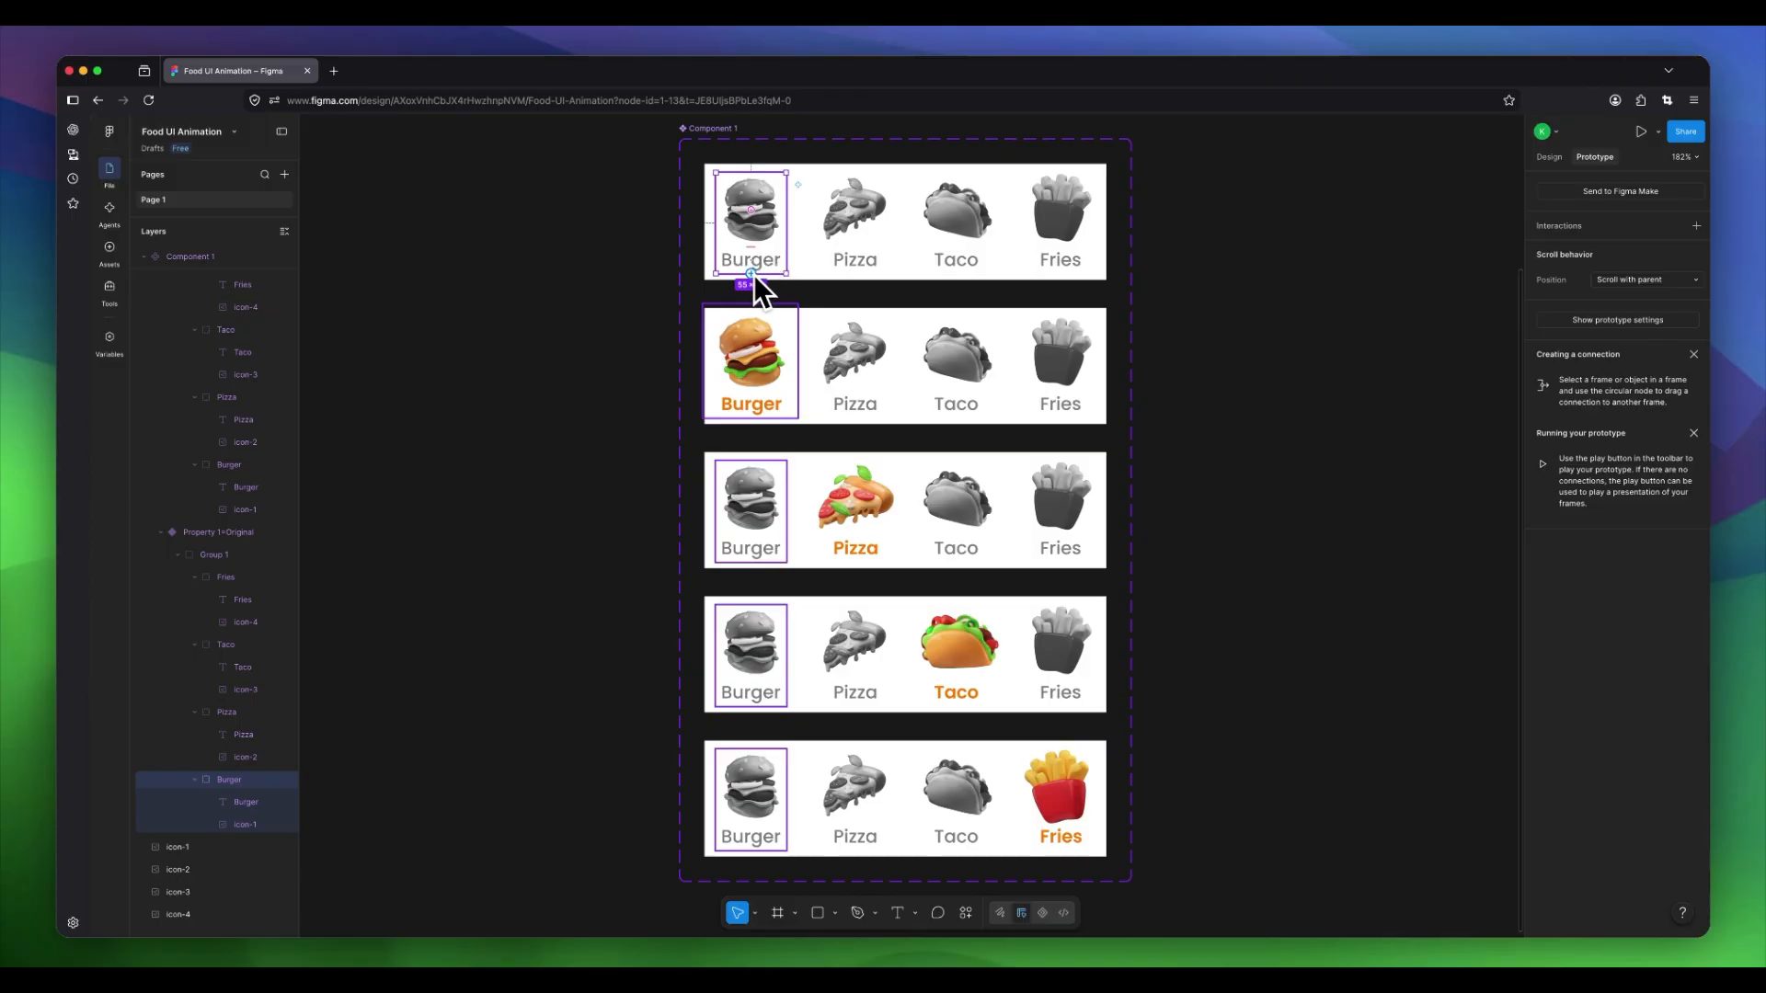
{"action": "scroll", "coordinate": [755, 278], "scroll_direction": "up", "scroll_amount": 5}
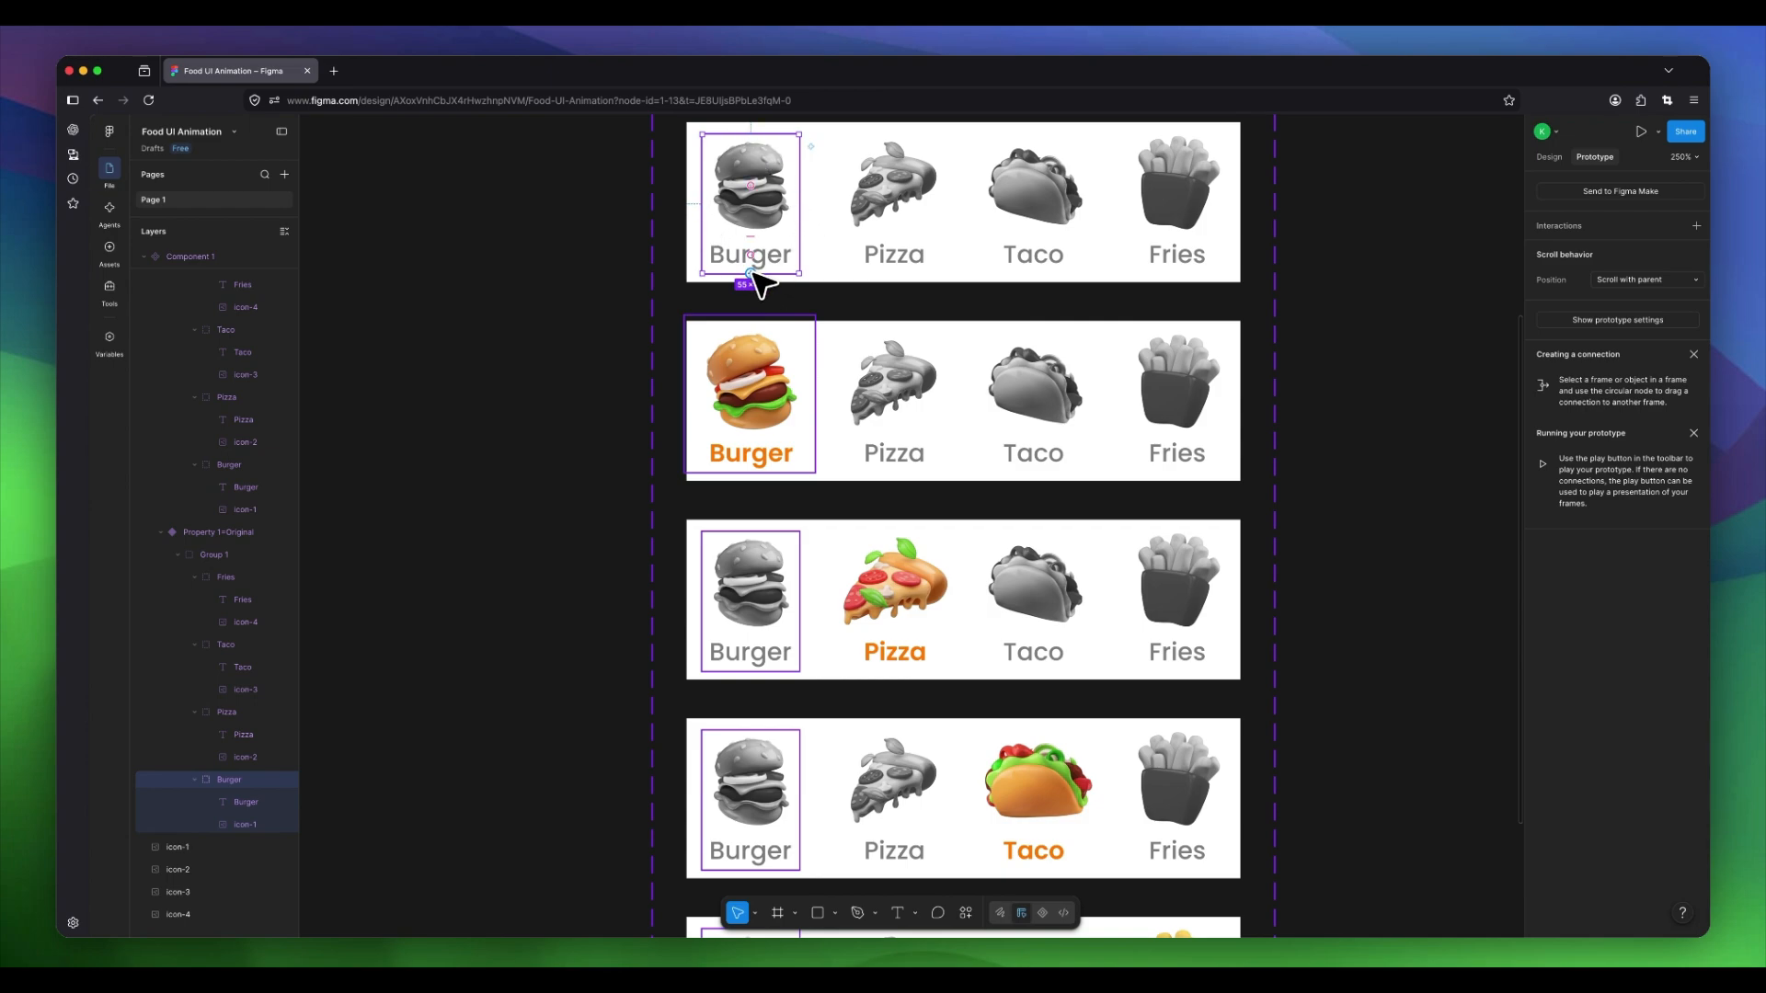
{"action": "left_click_drag", "start_coordinate": [752, 273], "coordinate": [727, 308]}
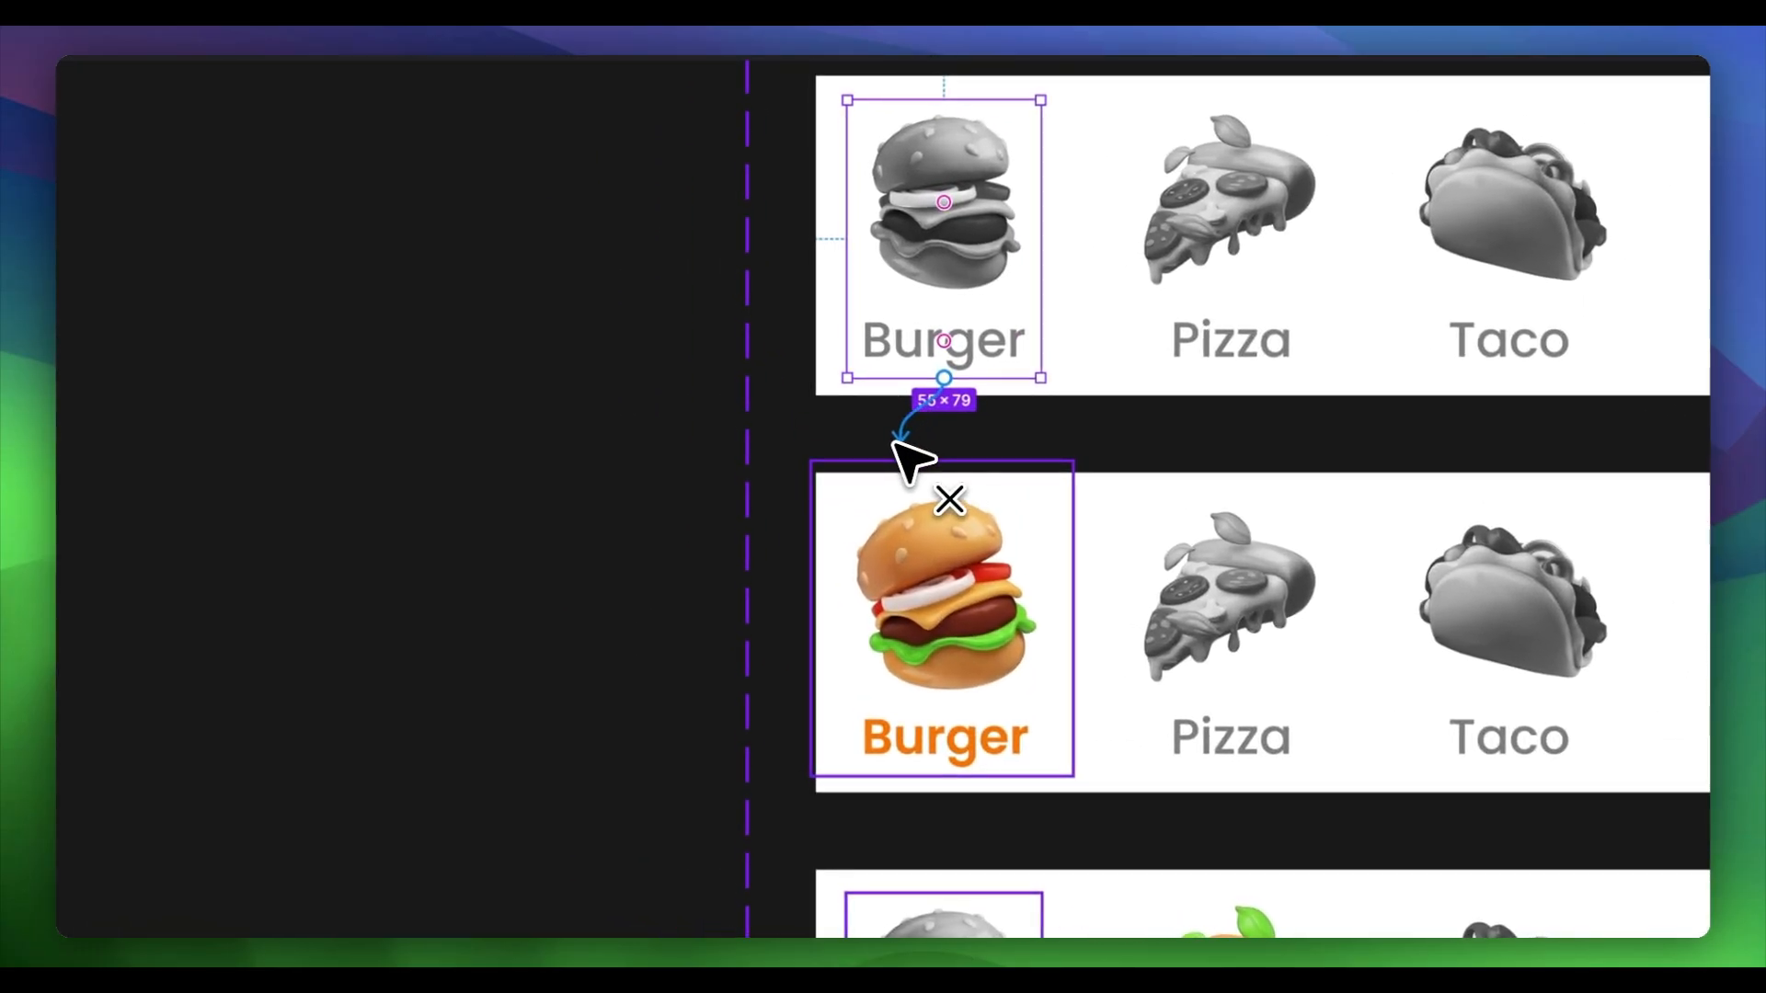
{"action": "left_click_drag", "start_coordinate": [897, 443], "coordinate": [883, 531]}
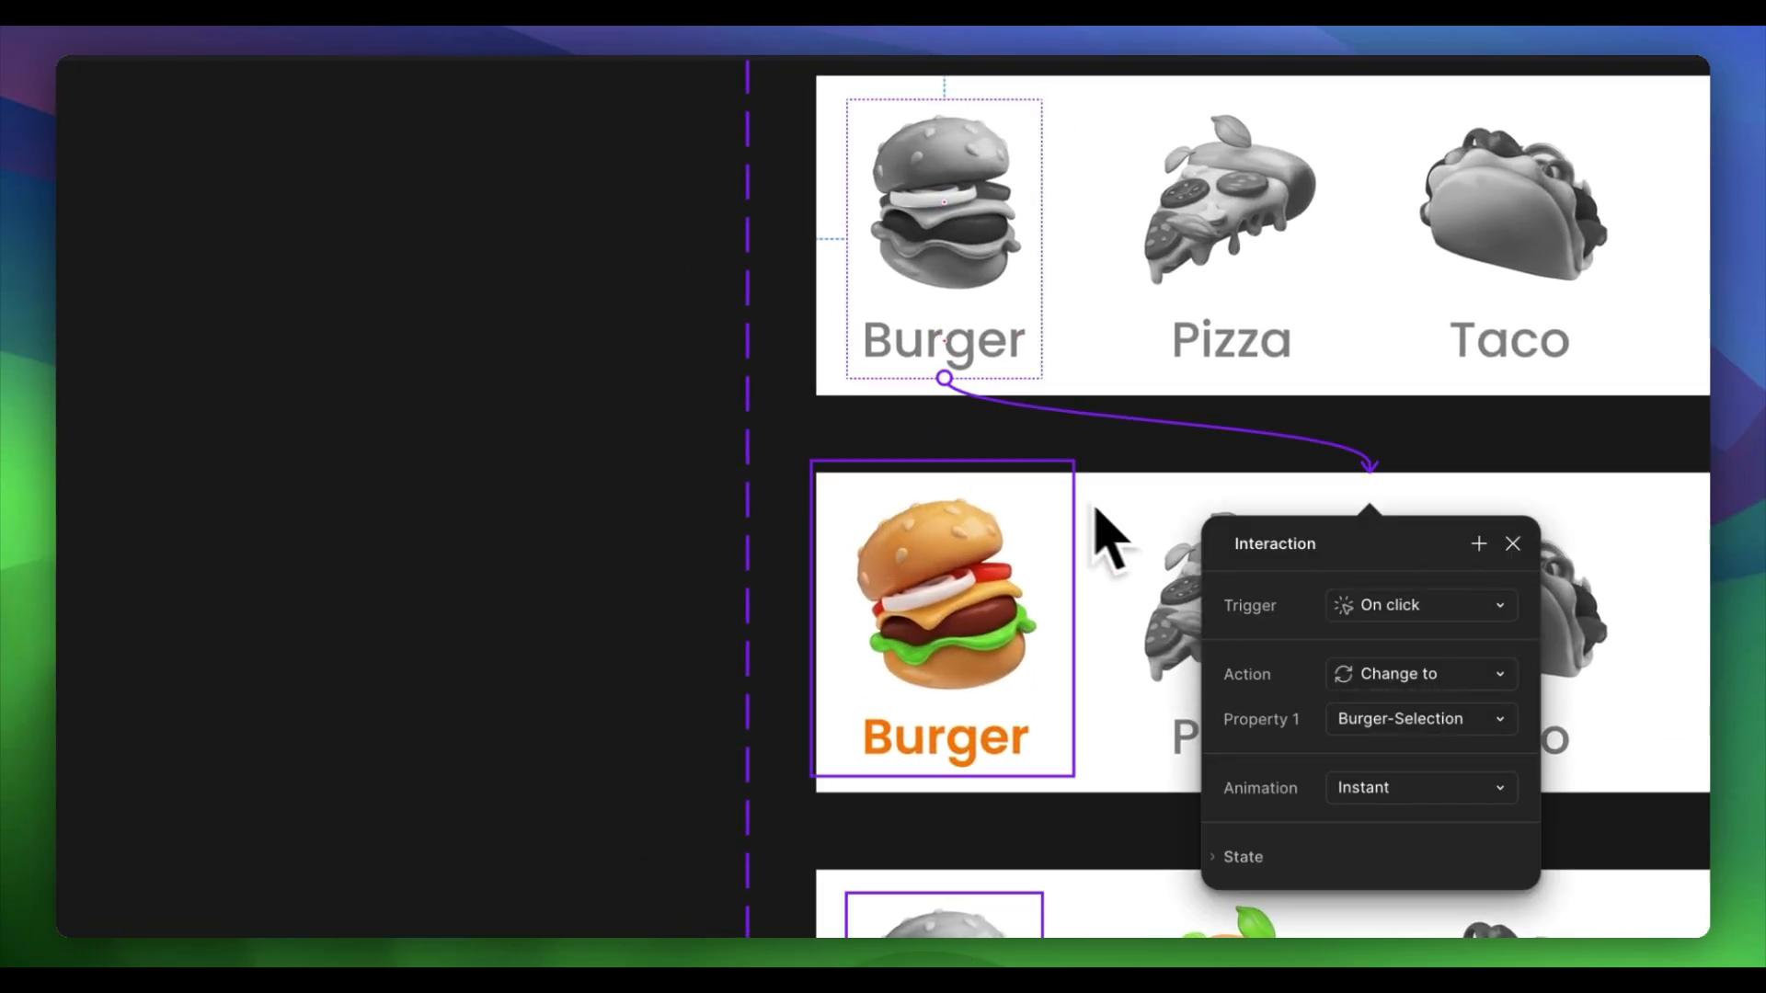
{"action": "left_click_drag", "start_coordinate": [1301, 552], "coordinate": [446, 491]}
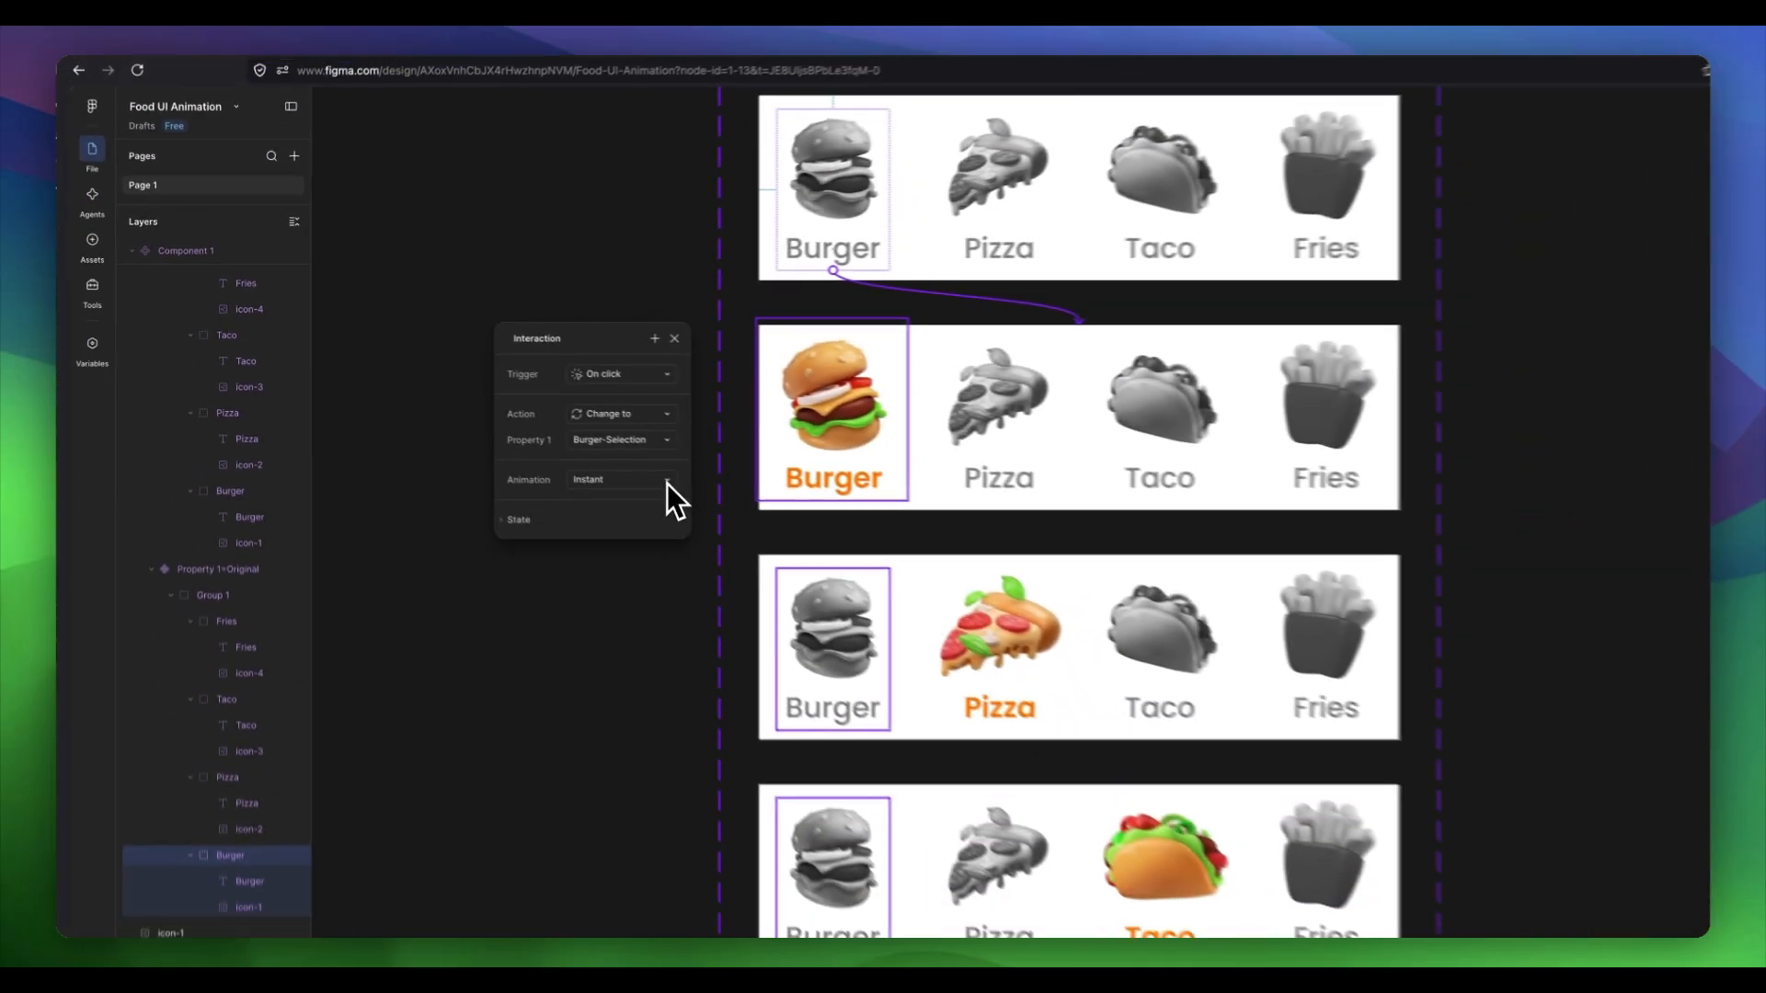
Set the burger interaction's animation to Dissolve with Ease in easing, and place its settings clear of the variants.
{"action": "left_click", "coordinate": [989, 621]}
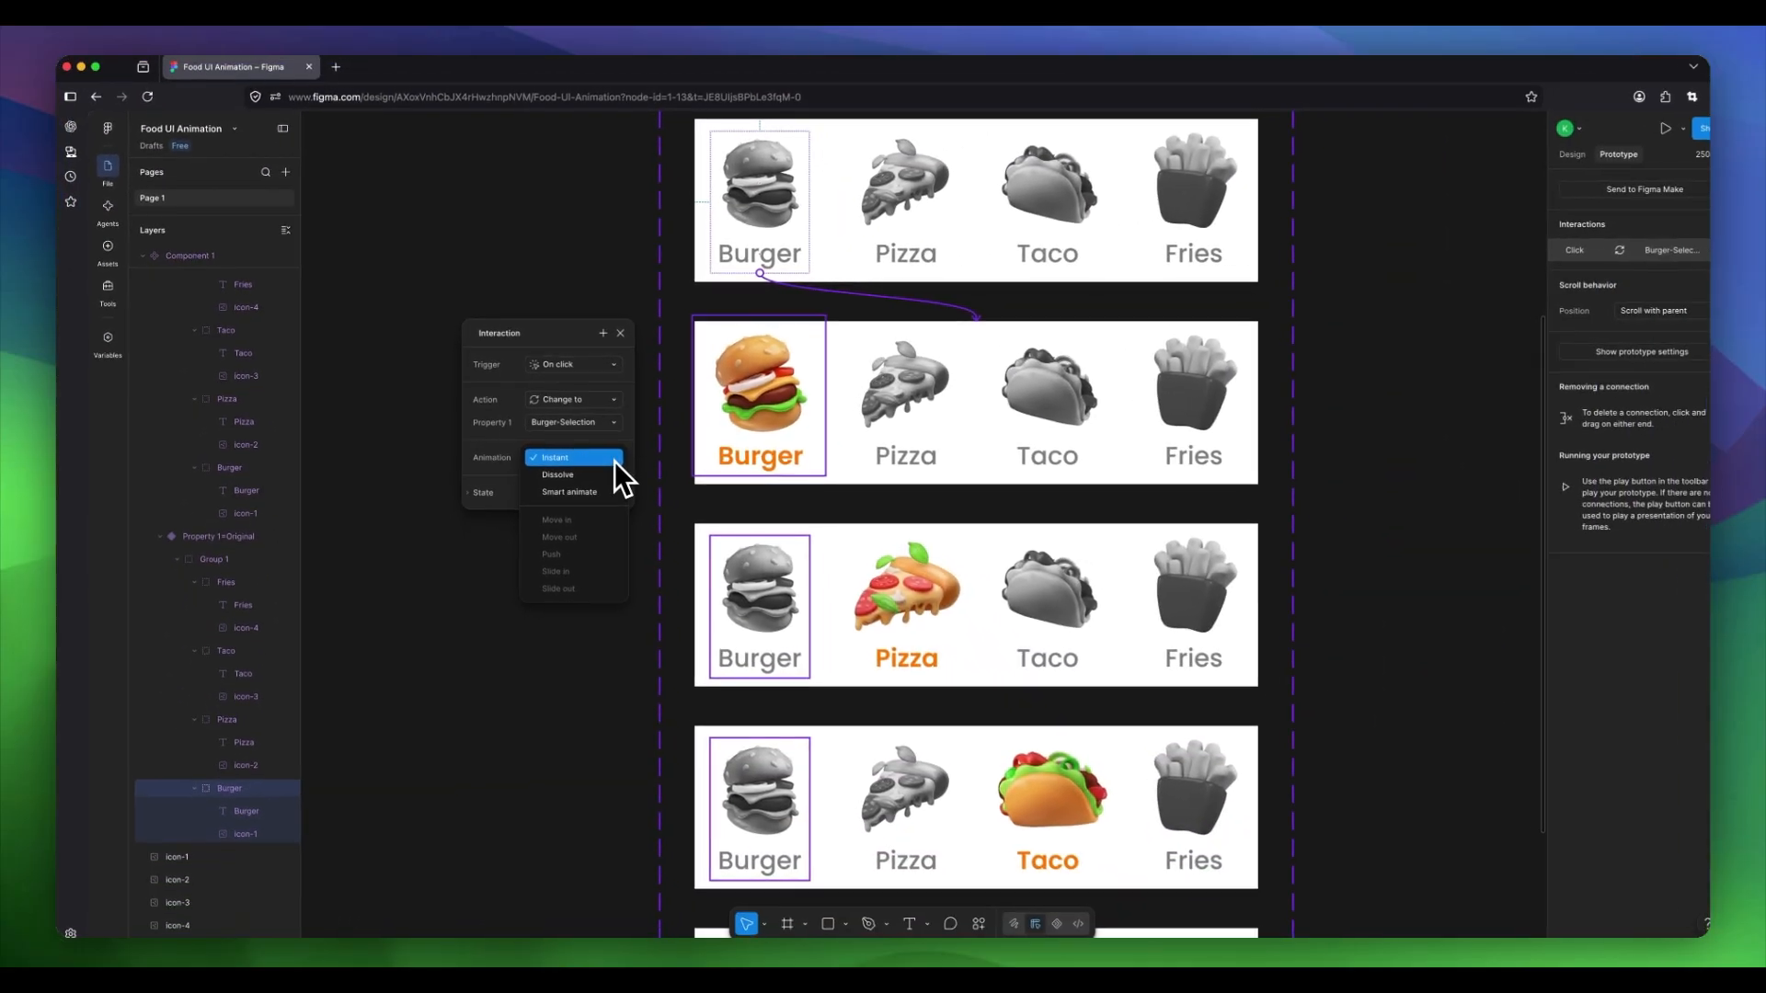
{"action": "left_click", "coordinate": [557, 475]}
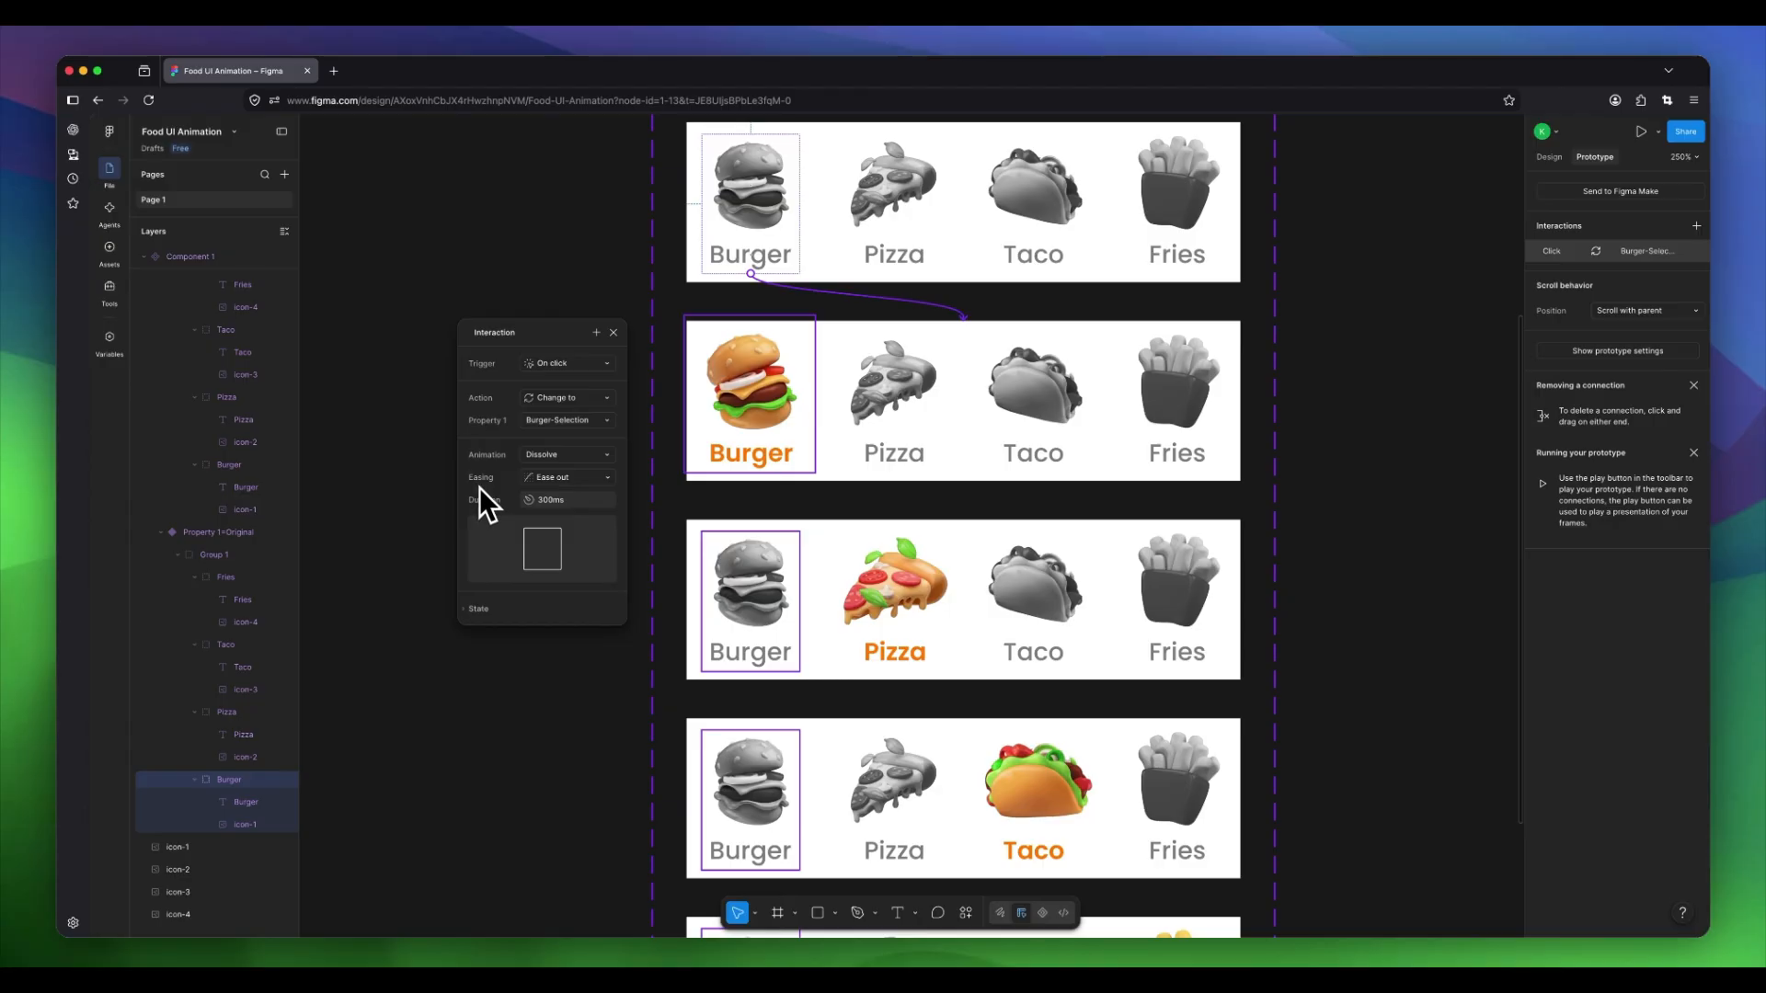
{"action": "left_click", "coordinate": [609, 478]}
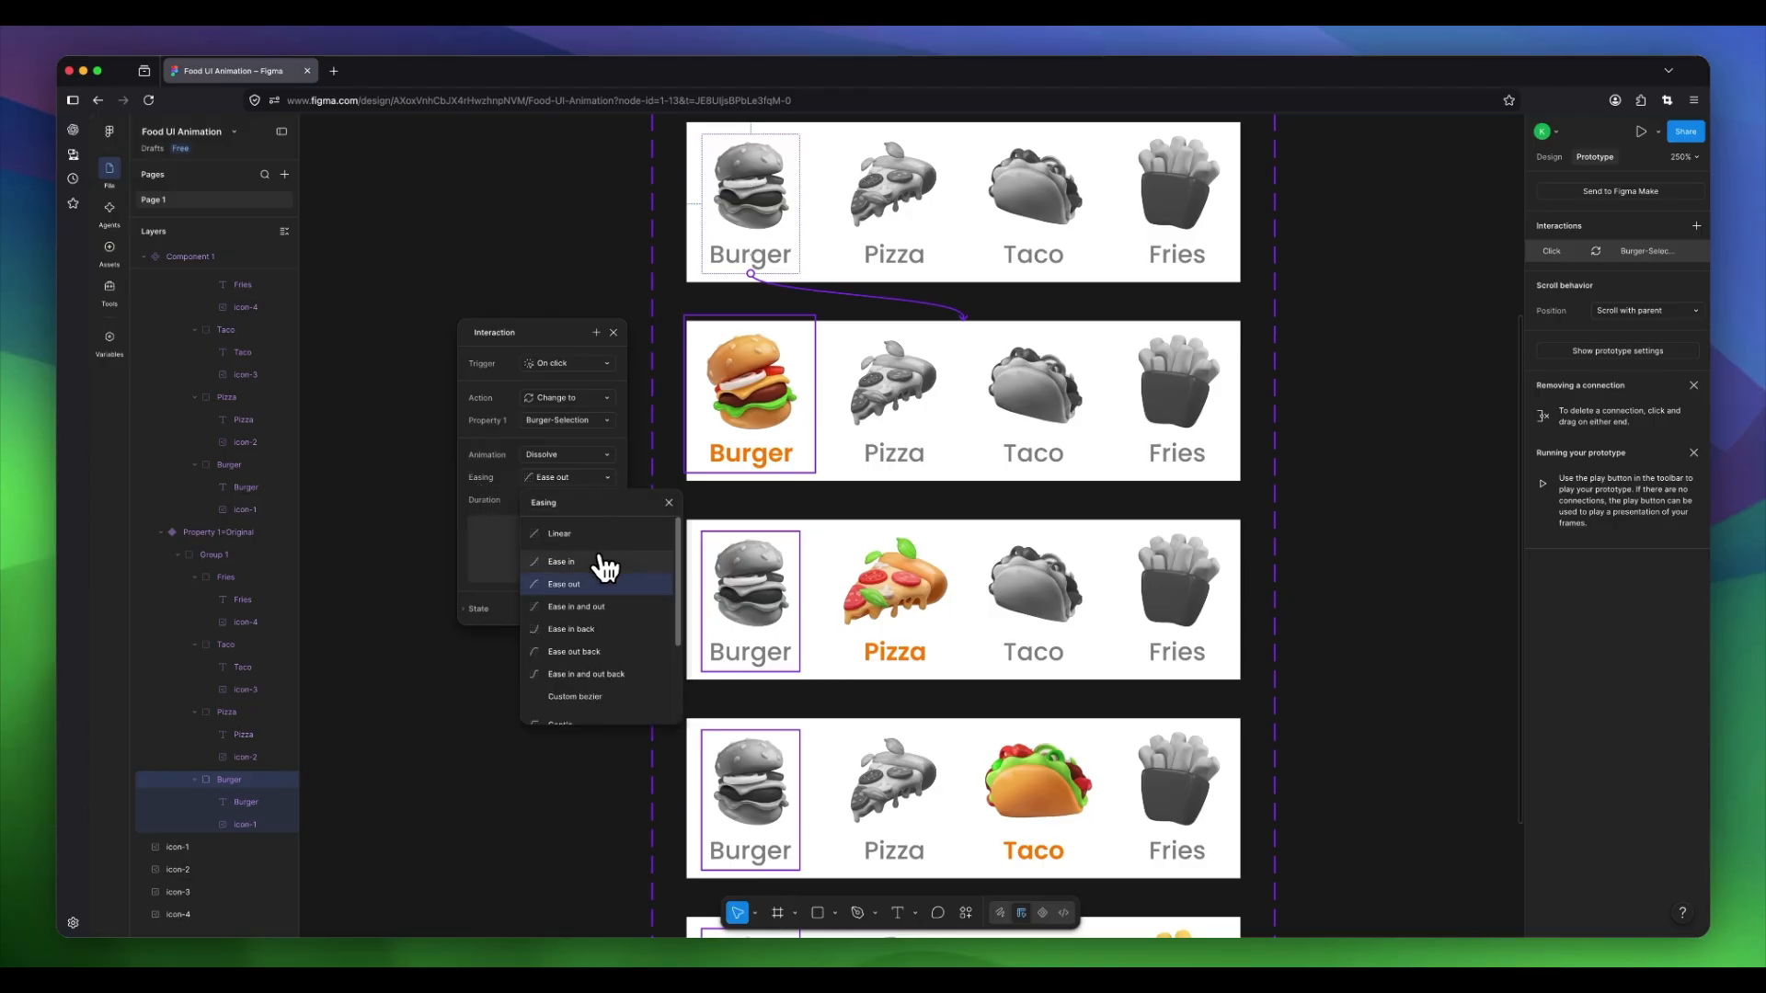
{"action": "scroll", "coordinate": [602, 588], "scroll_direction": "down", "scroll_amount": 3}
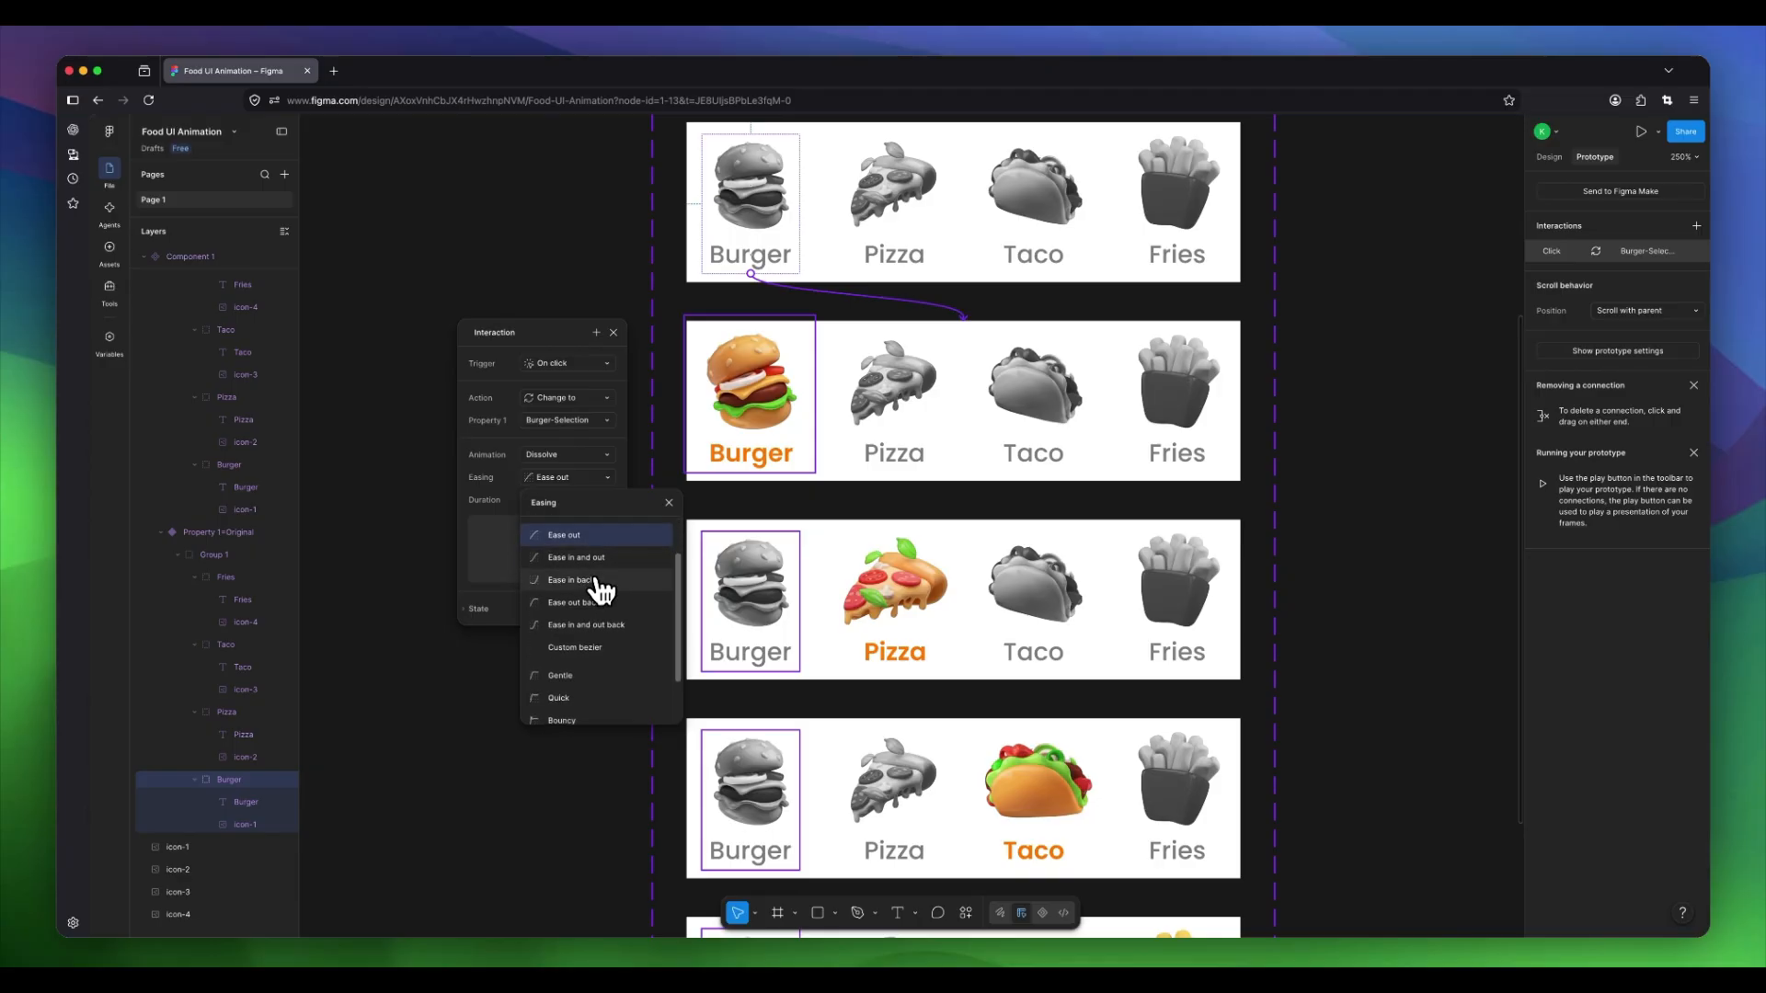
{"action": "scroll", "coordinate": [602, 589], "scroll_direction": "down", "scroll_amount": 1}
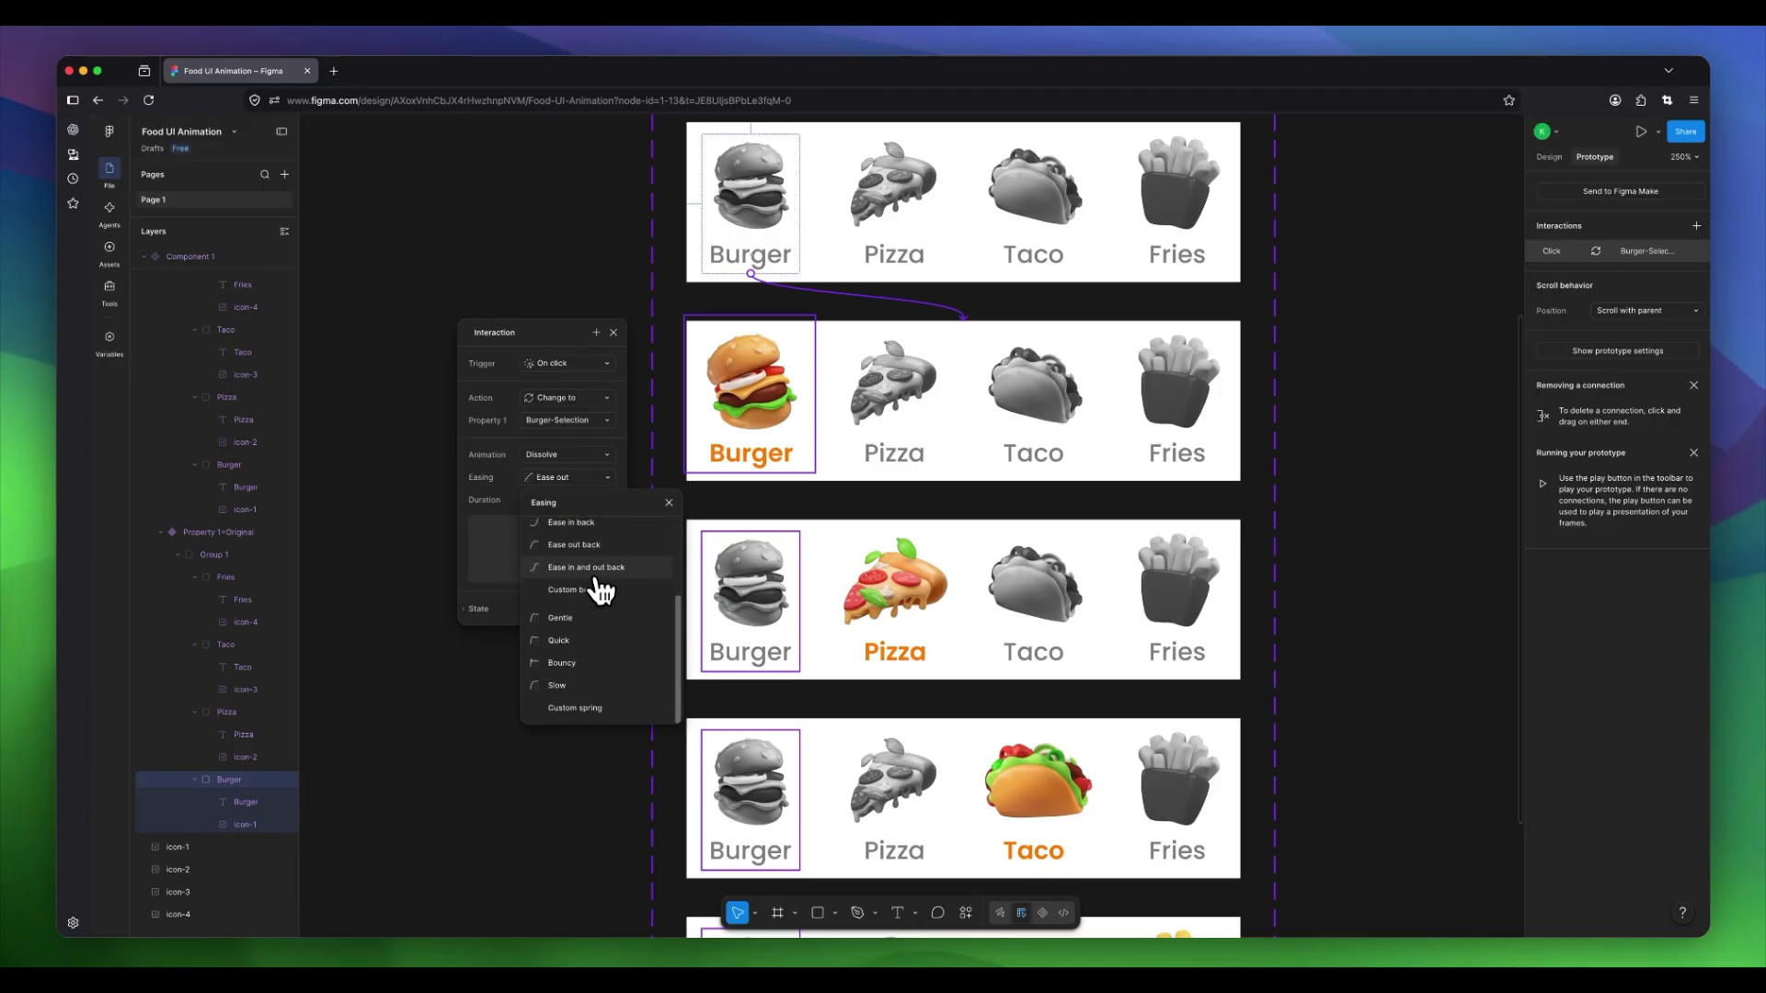
{"action": "scroll", "coordinate": [602, 593], "scroll_direction": "up", "scroll_amount": 3}
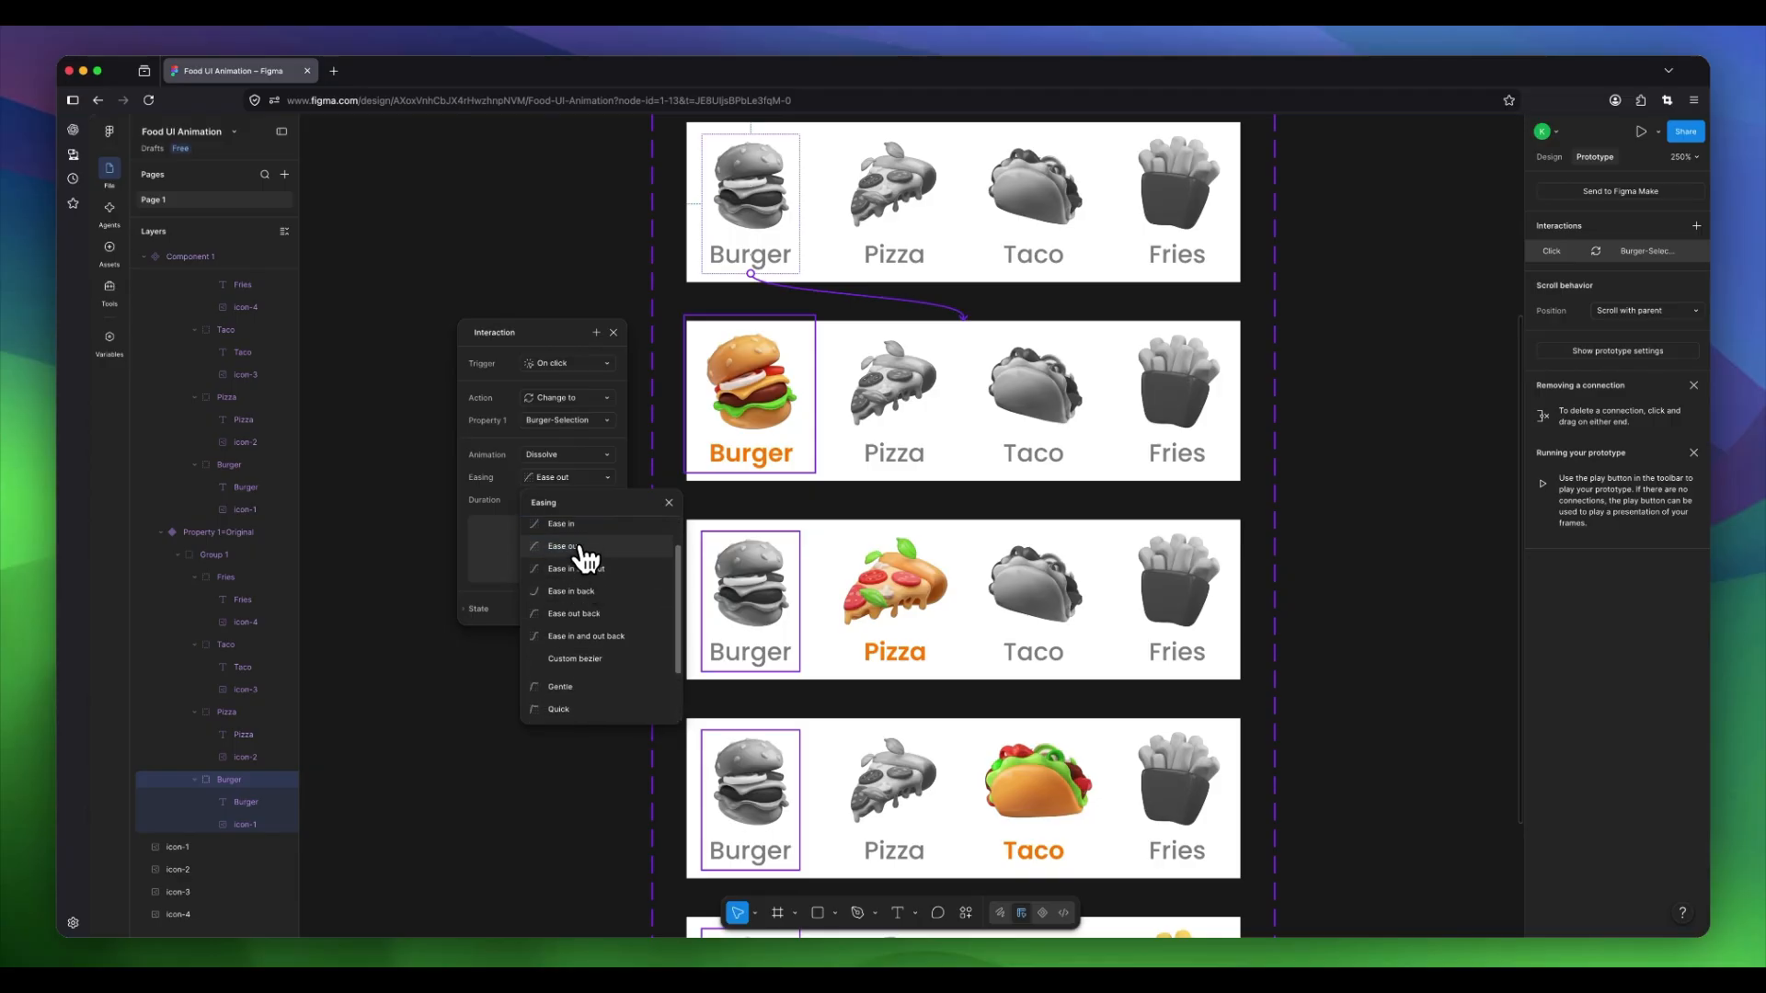
{"action": "left_click", "coordinate": [584, 531]}
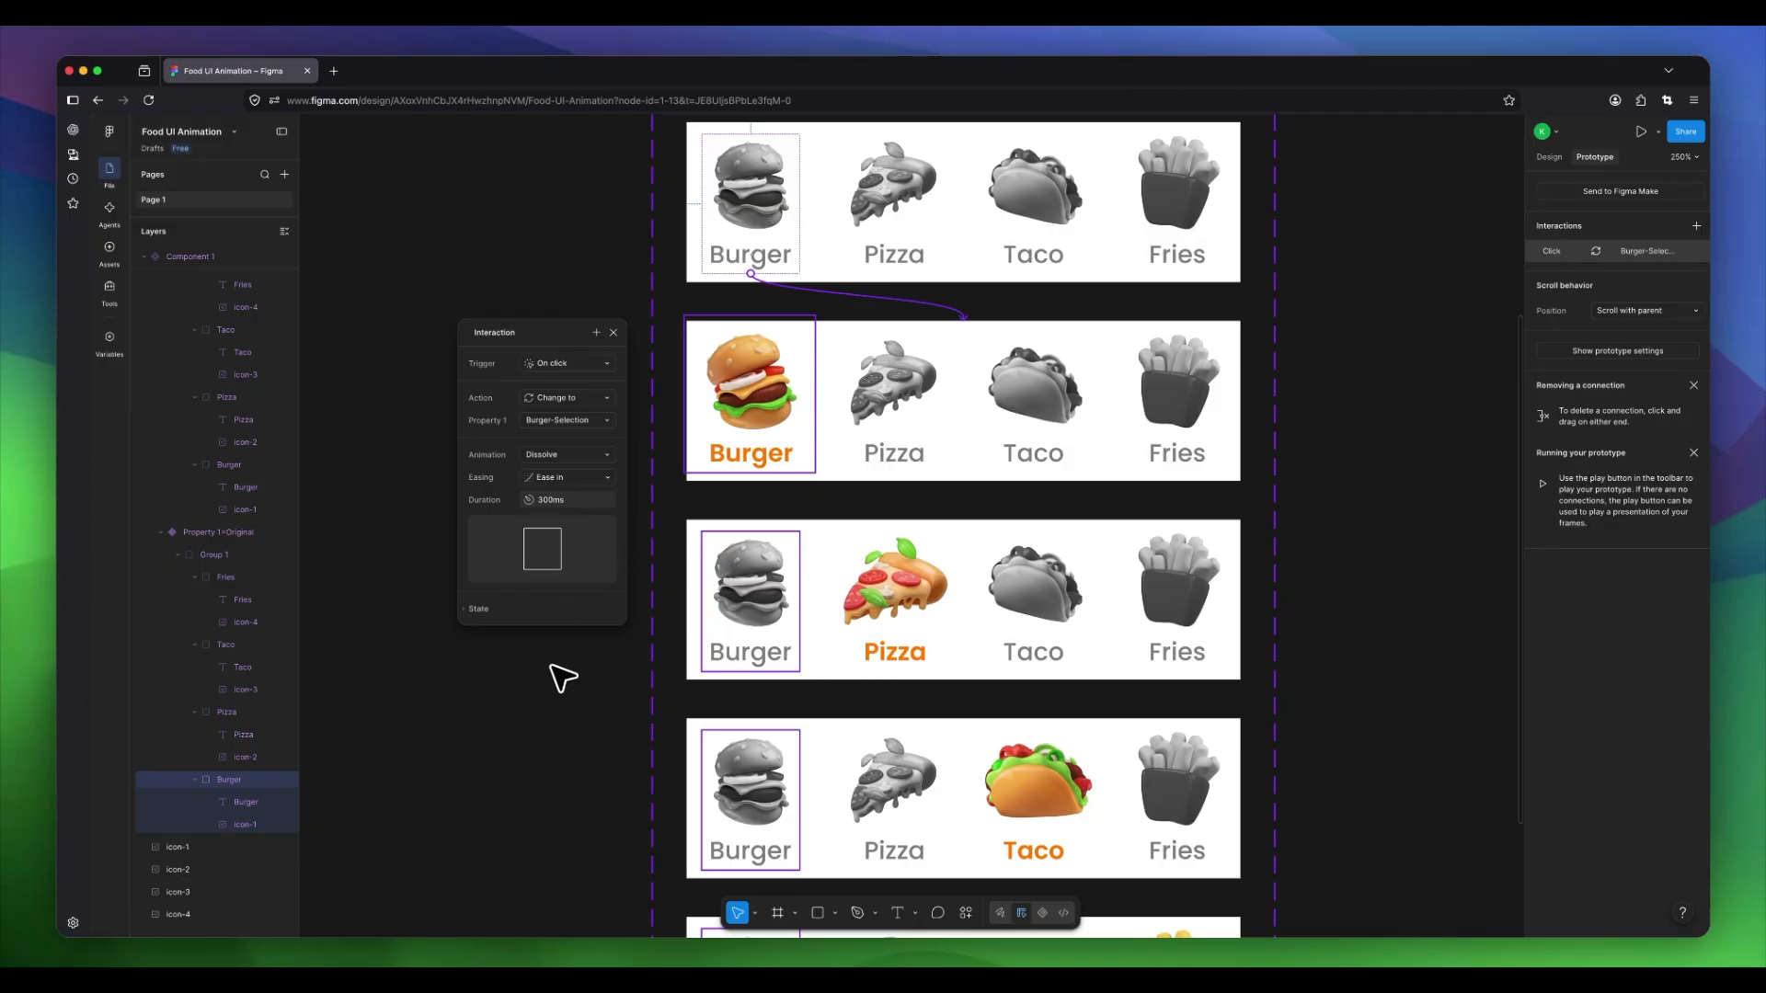
{"action": "left_click_drag", "start_coordinate": [536, 338], "coordinate": [544, 262]}
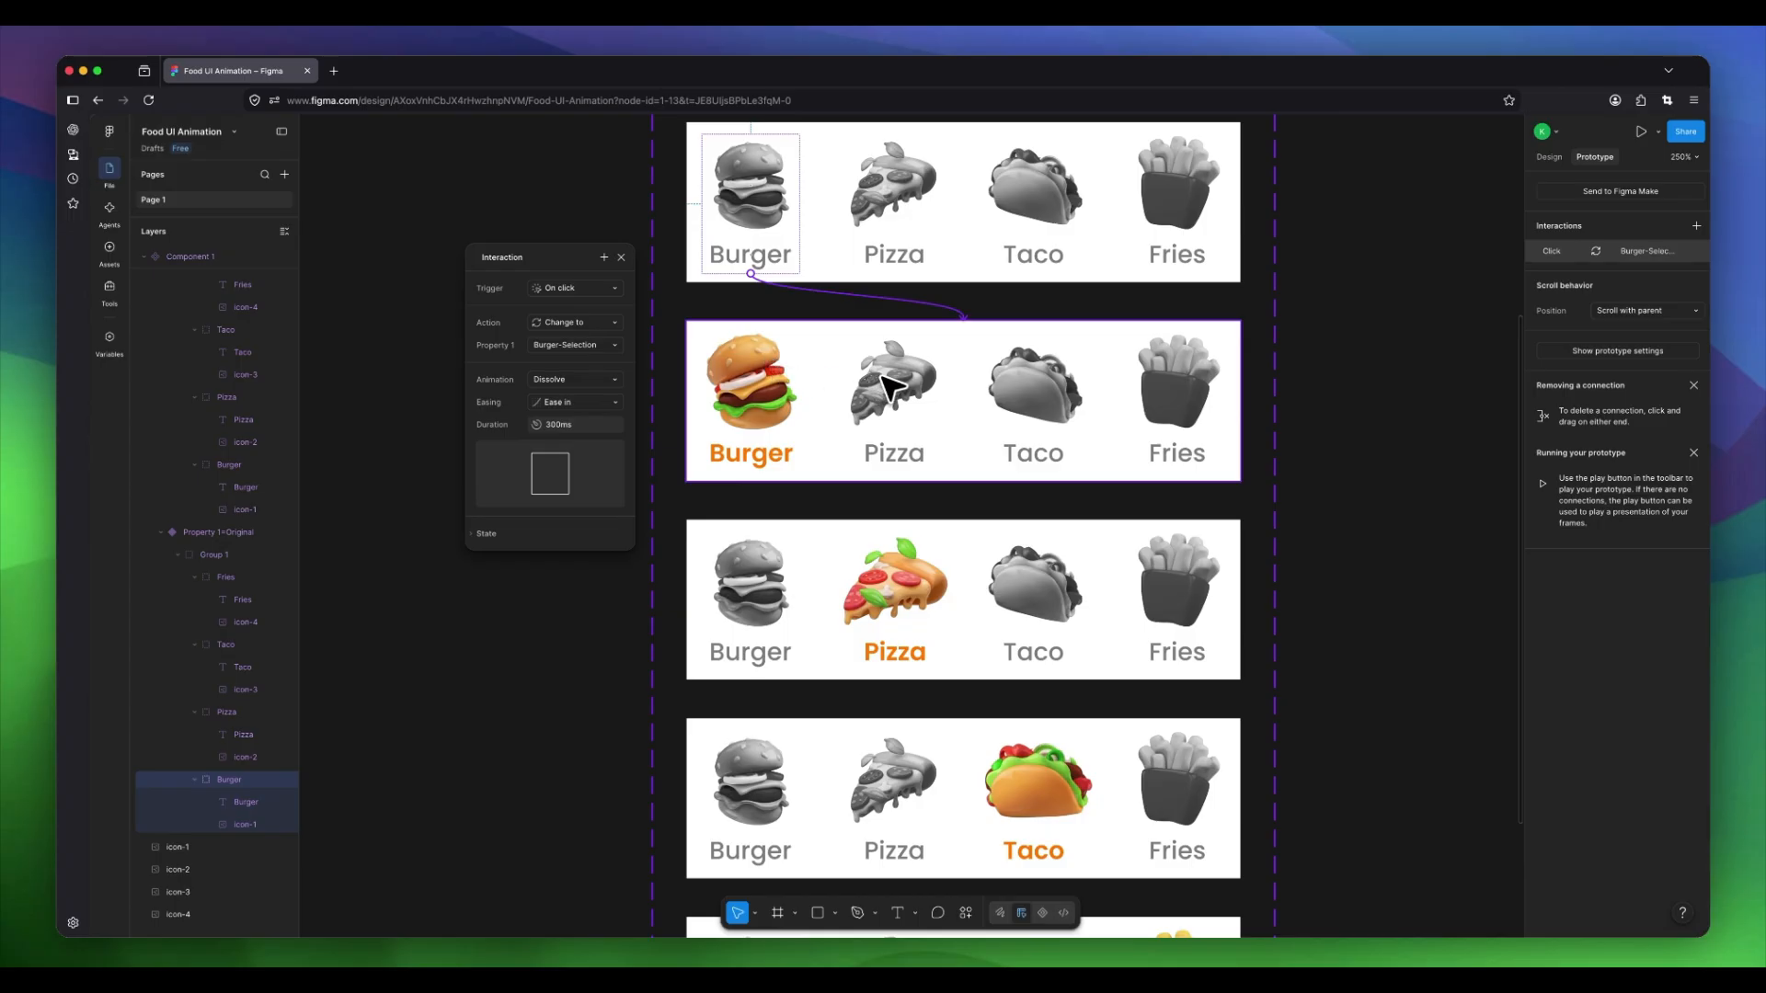
Connect the Pizza group in the Original variant to Pizza-Selection on click, with a Dissolve, Ease in animation.
{"action": "scroll", "coordinate": [882, 376], "scroll_direction": "down", "scroll_amount": 1}
{"action": "scroll", "coordinate": [882, 375], "scroll_direction": "up", "scroll_amount": 2}
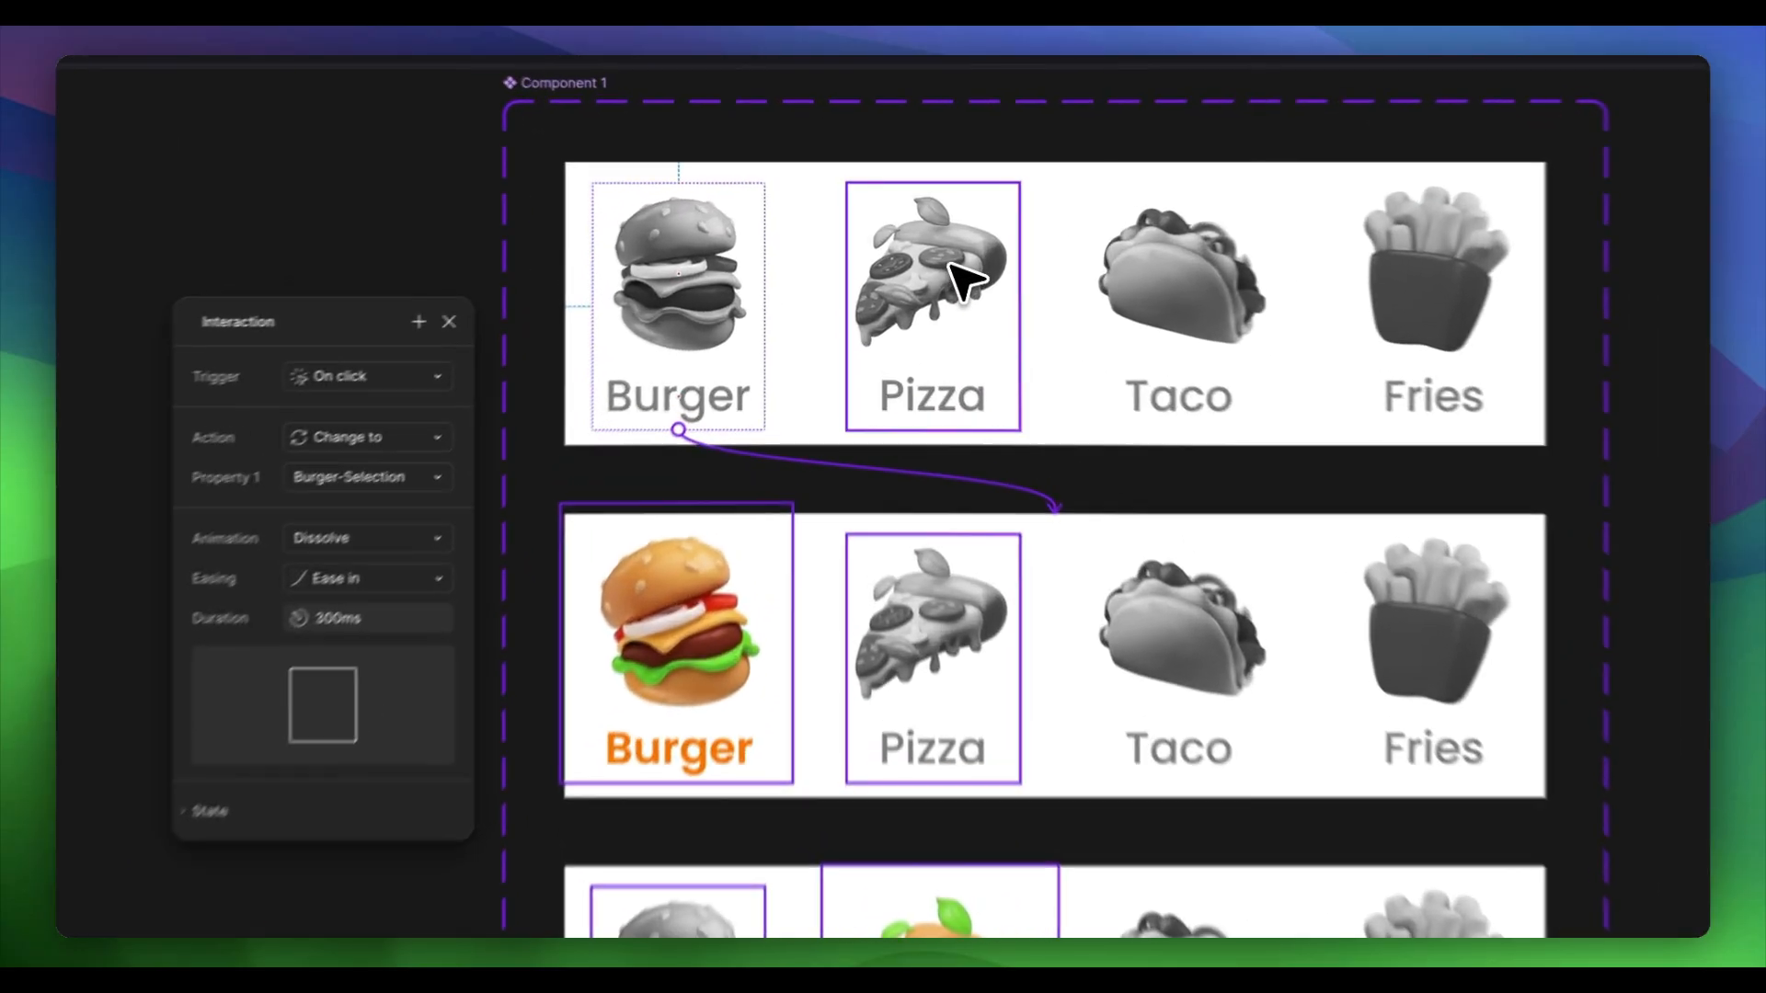
{"action": "left_click", "coordinate": [904, 222]}
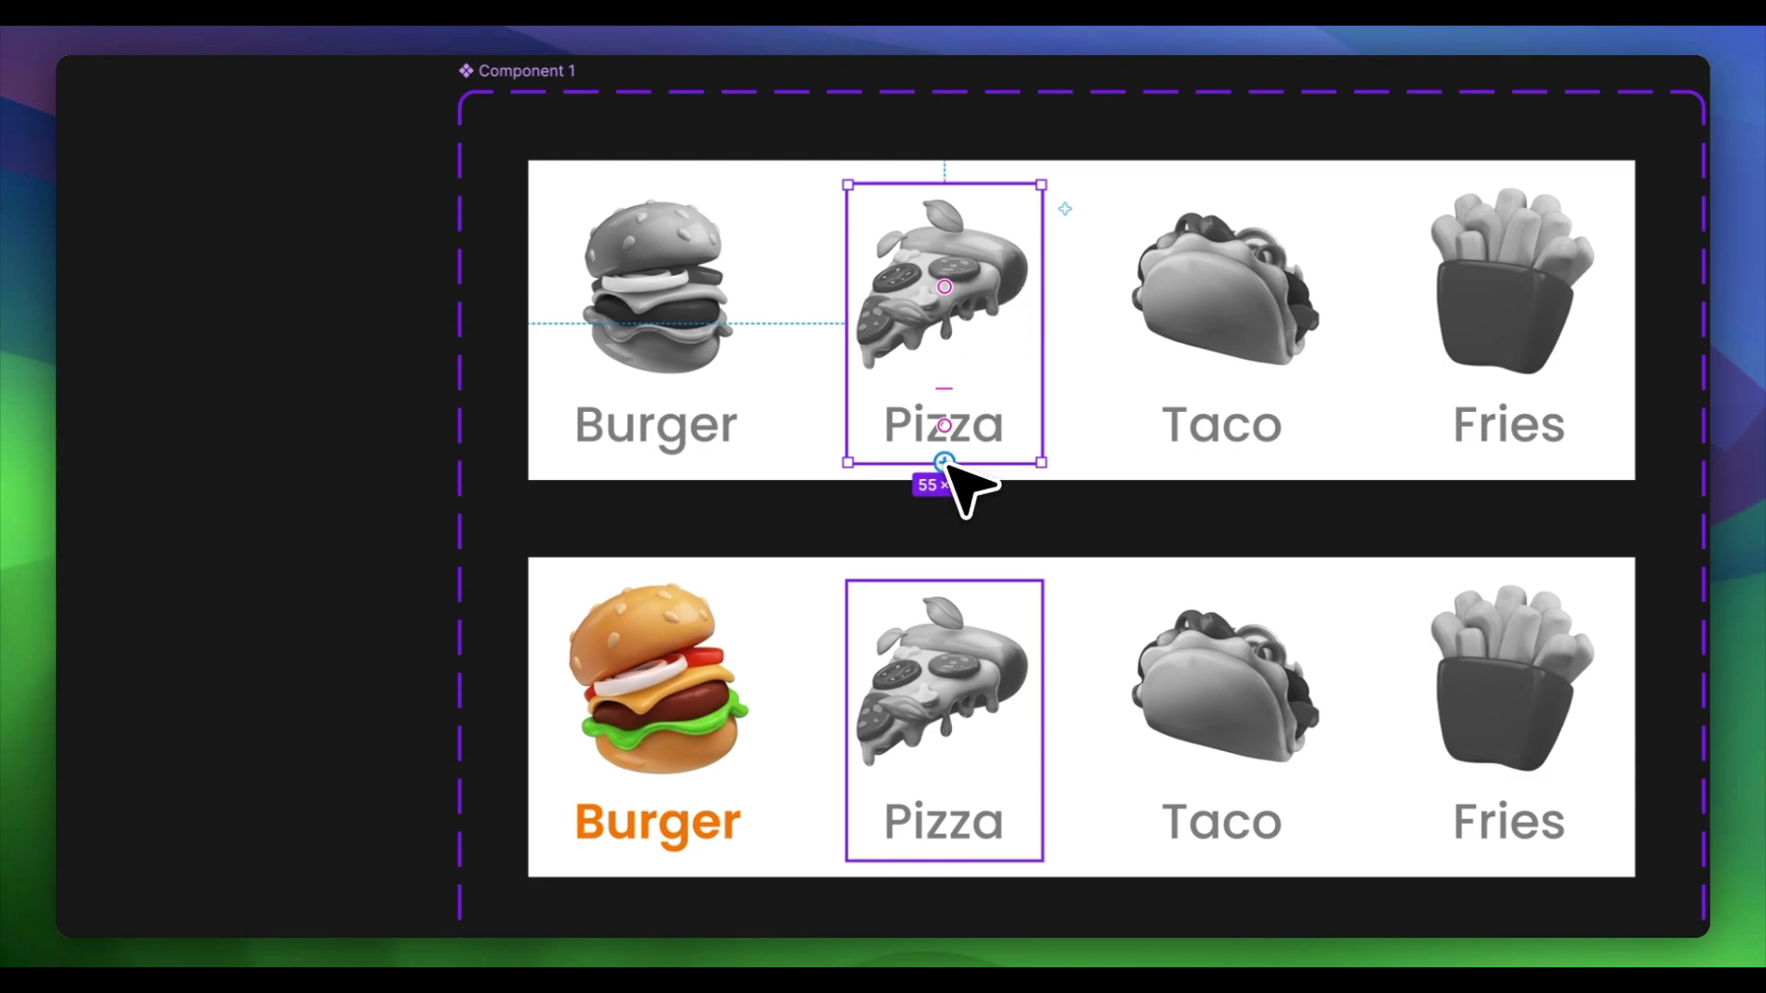
{"action": "left_click_drag", "start_coordinate": [945, 462], "coordinate": [1195, 678]}
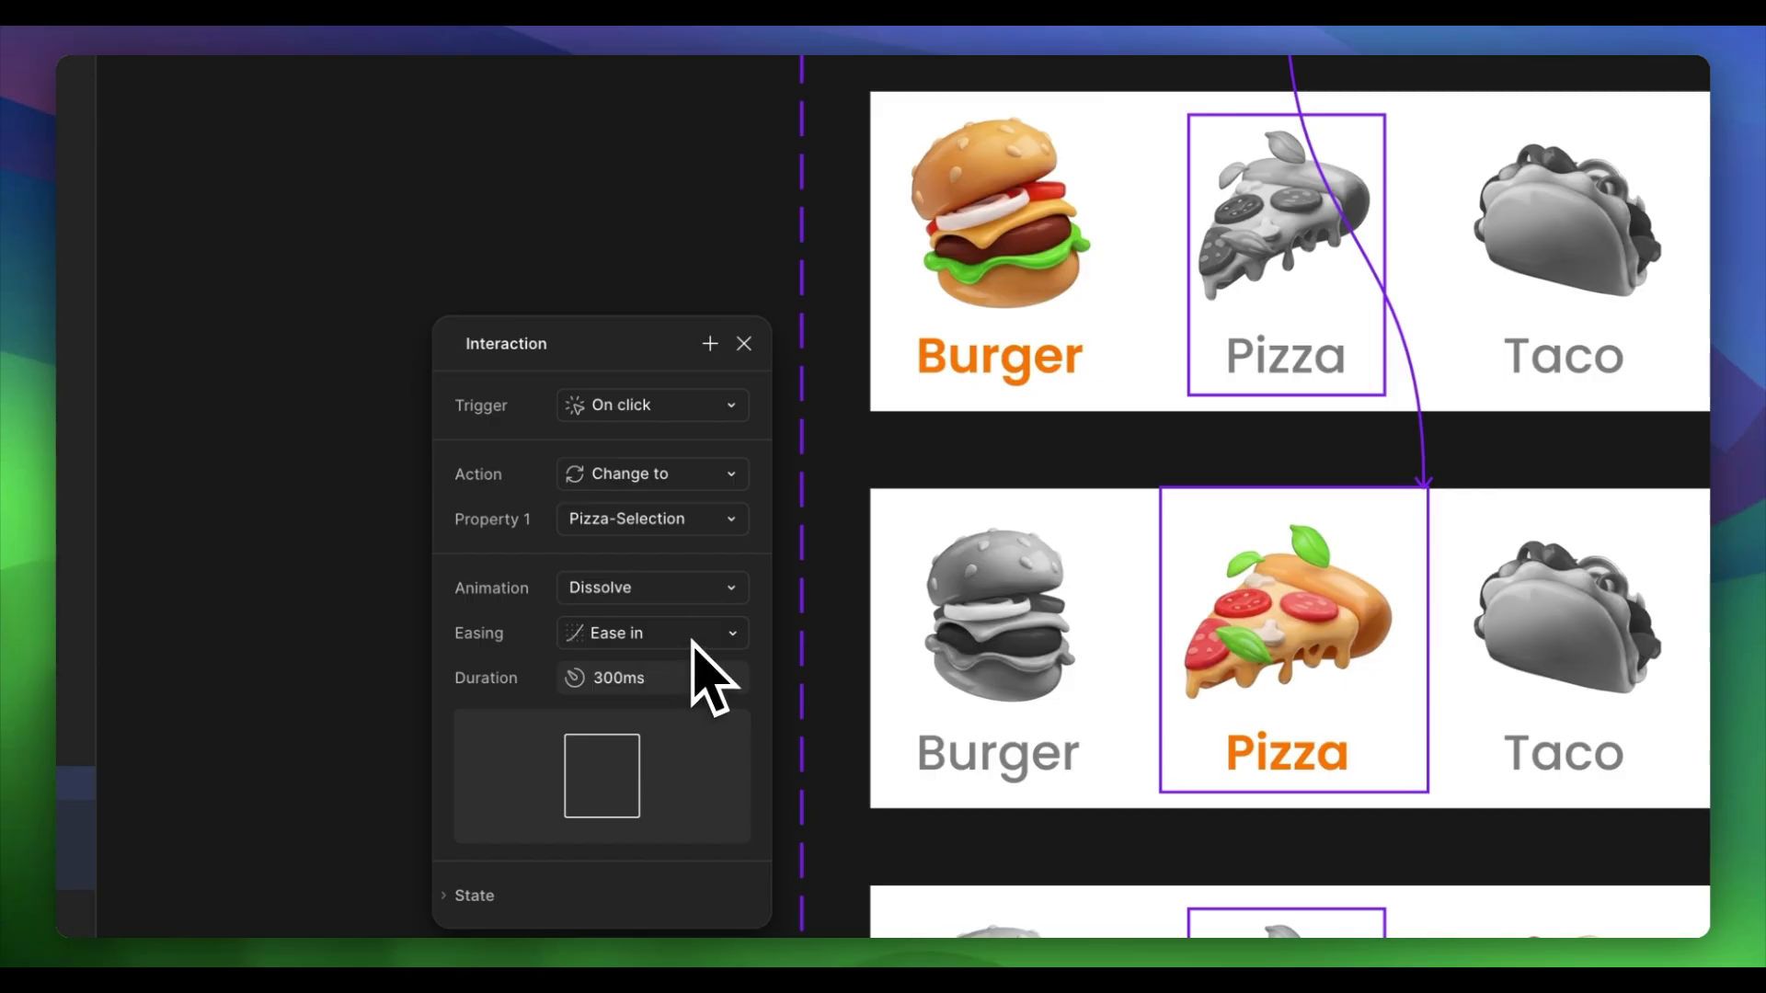
Connect the Taco group in the Original variant to the Pizza-Selection variant on click, with a Dissolve, Ease in animation.
{"action": "scroll", "coordinate": [705, 642], "scroll_direction": "down", "scroll_amount": 1}
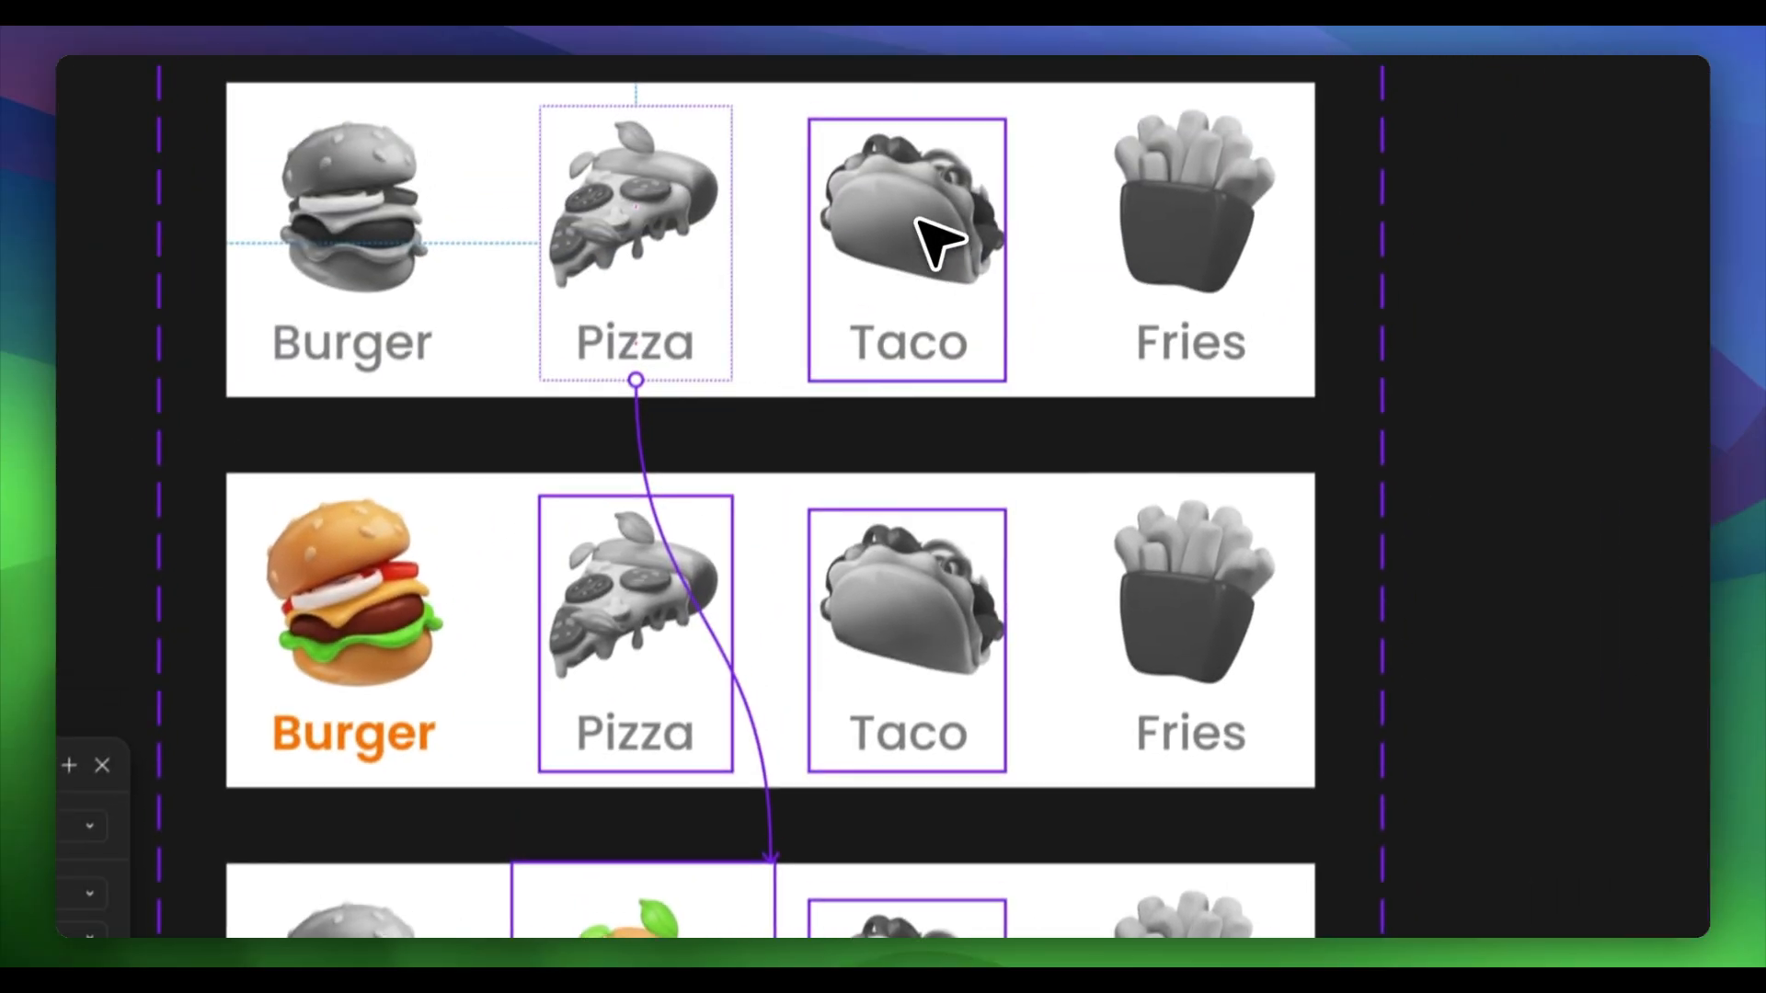
{"action": "left_click", "coordinate": [919, 221]}
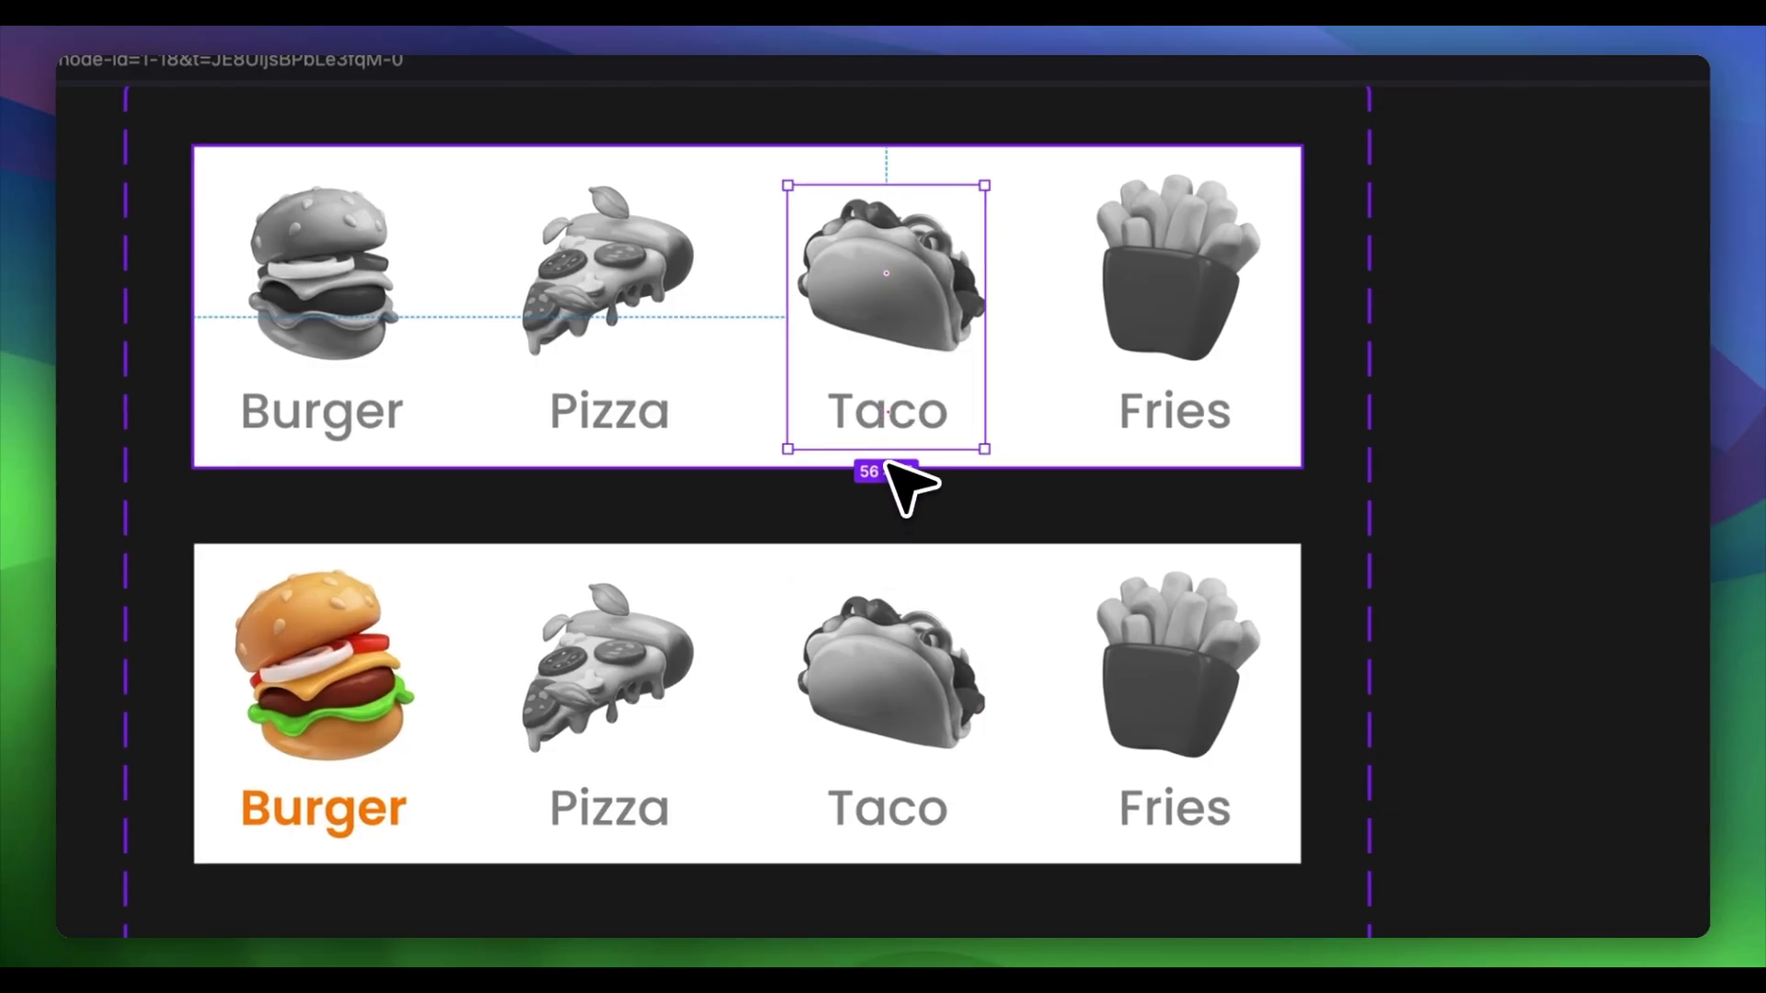
{"action": "left_click_drag", "start_coordinate": [877, 580], "coordinate": [1273, 707]}
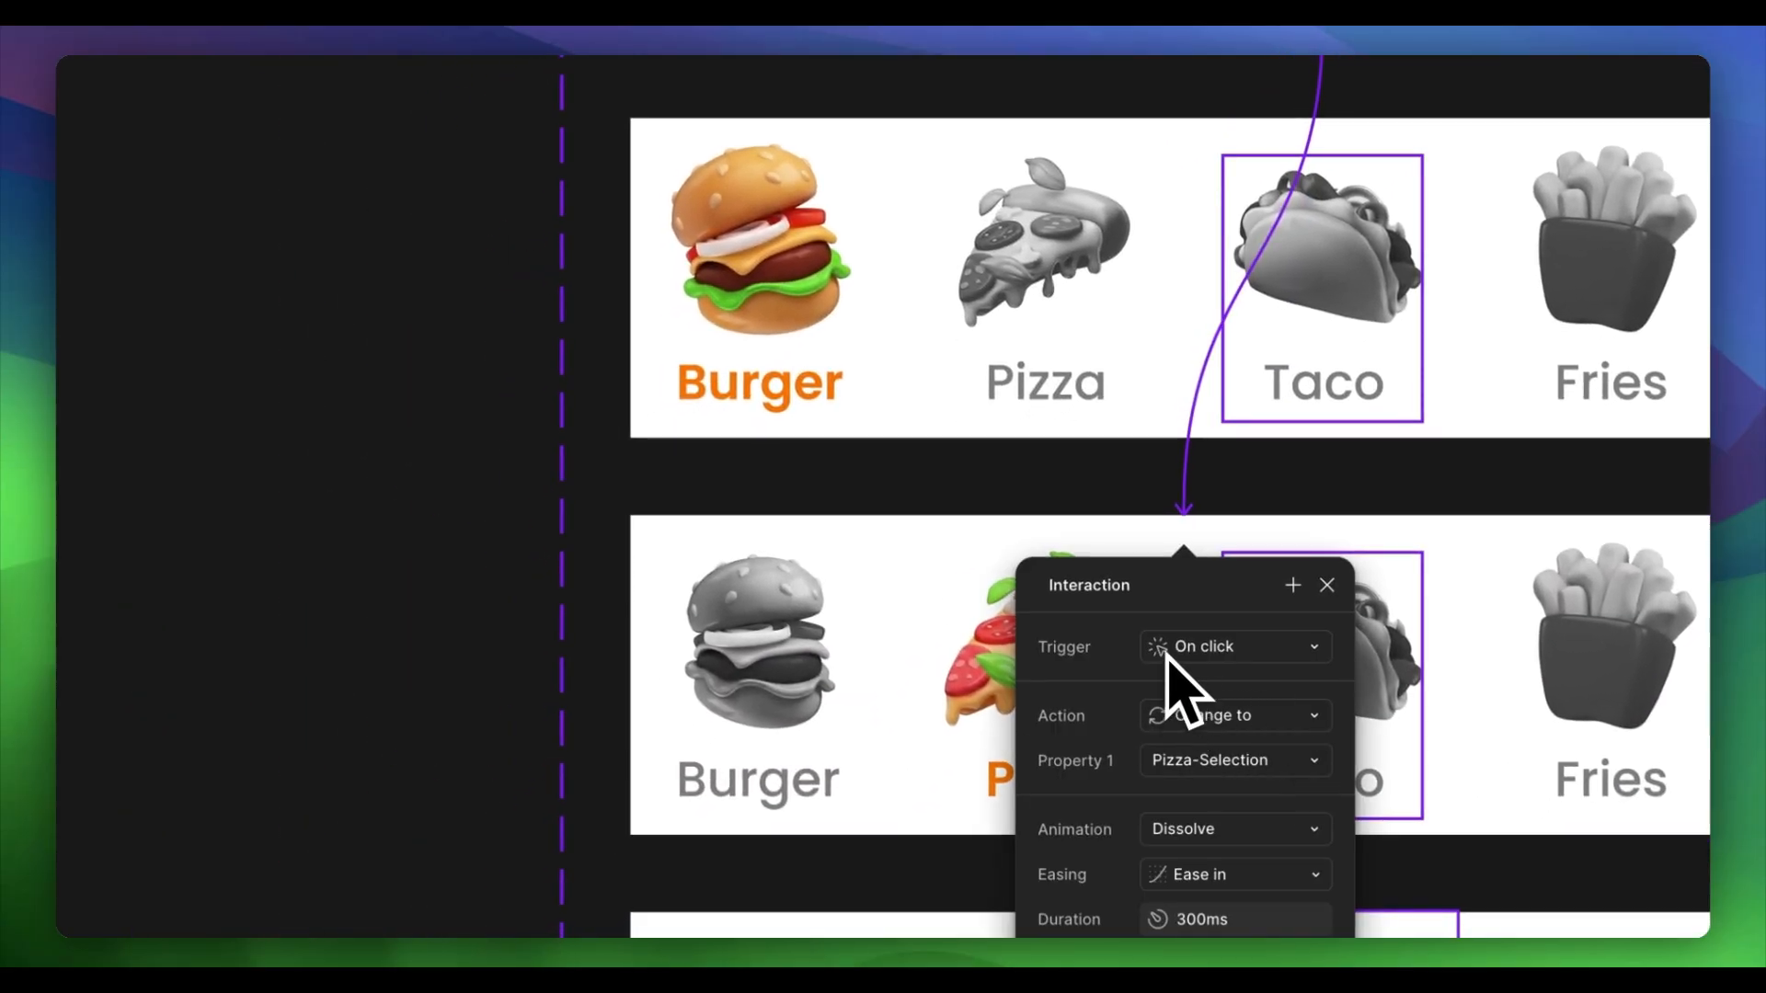
{"action": "left_click_drag", "start_coordinate": [1147, 579], "coordinate": [296, 336]}
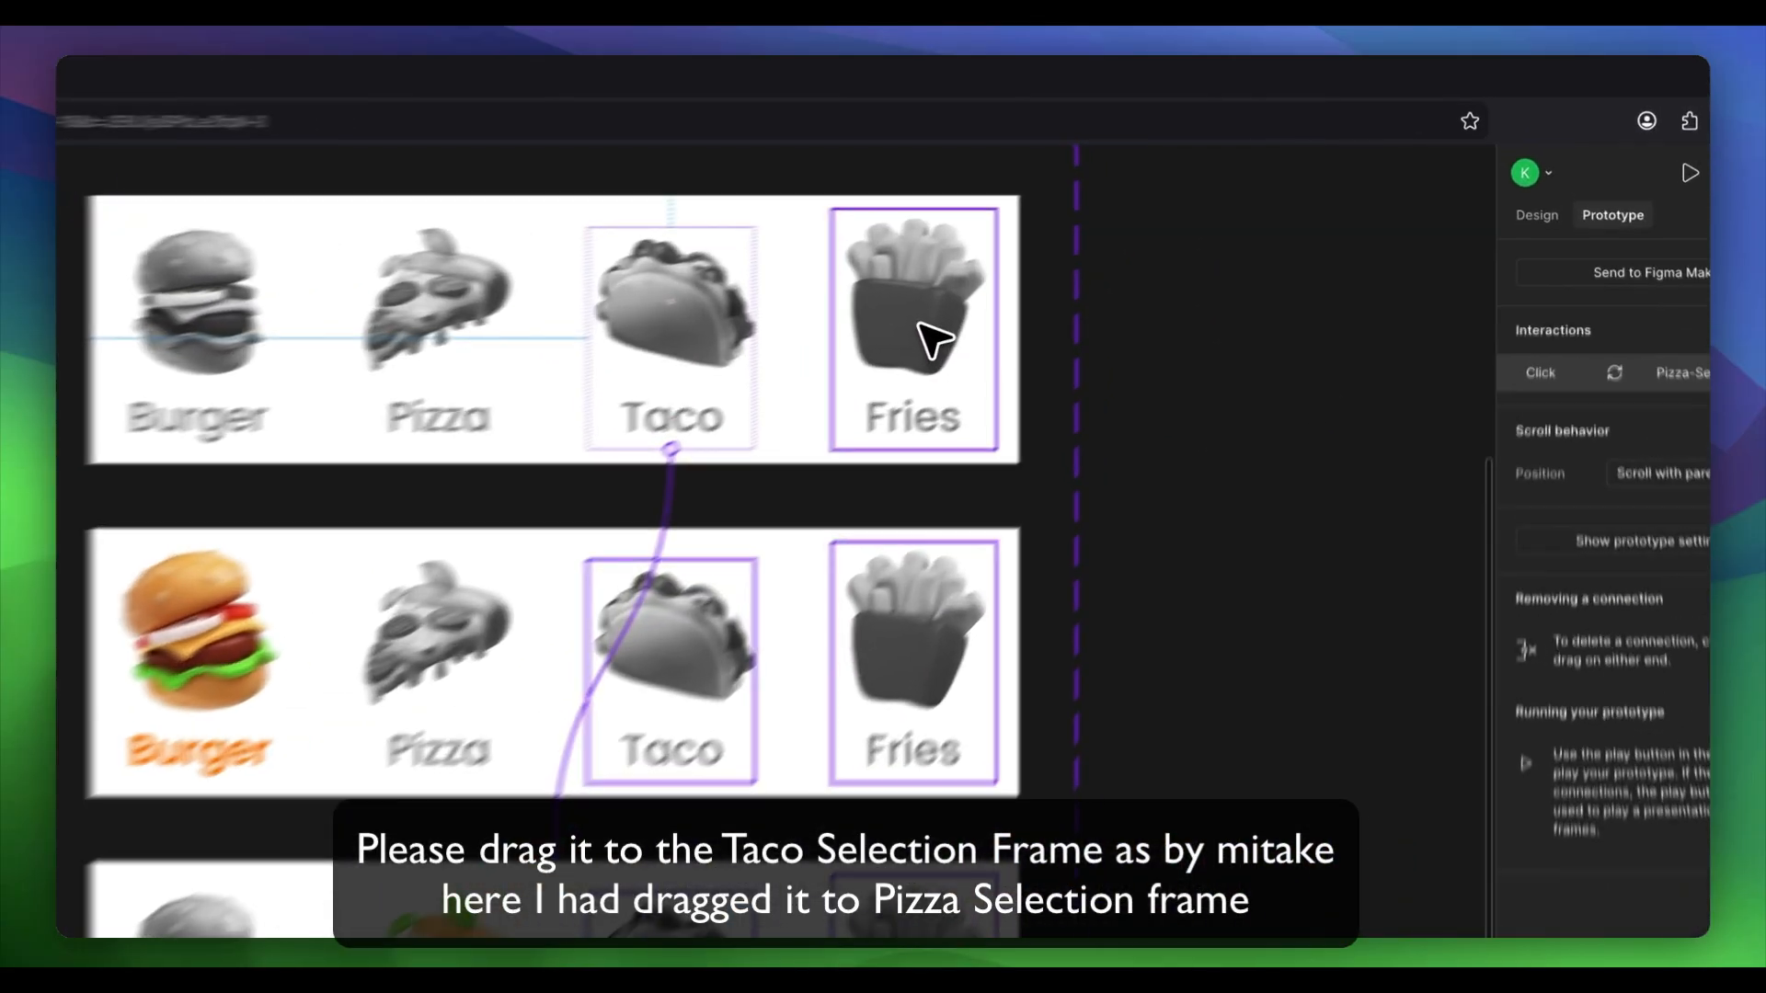
{"action": "left_click", "coordinate": [919, 327]}
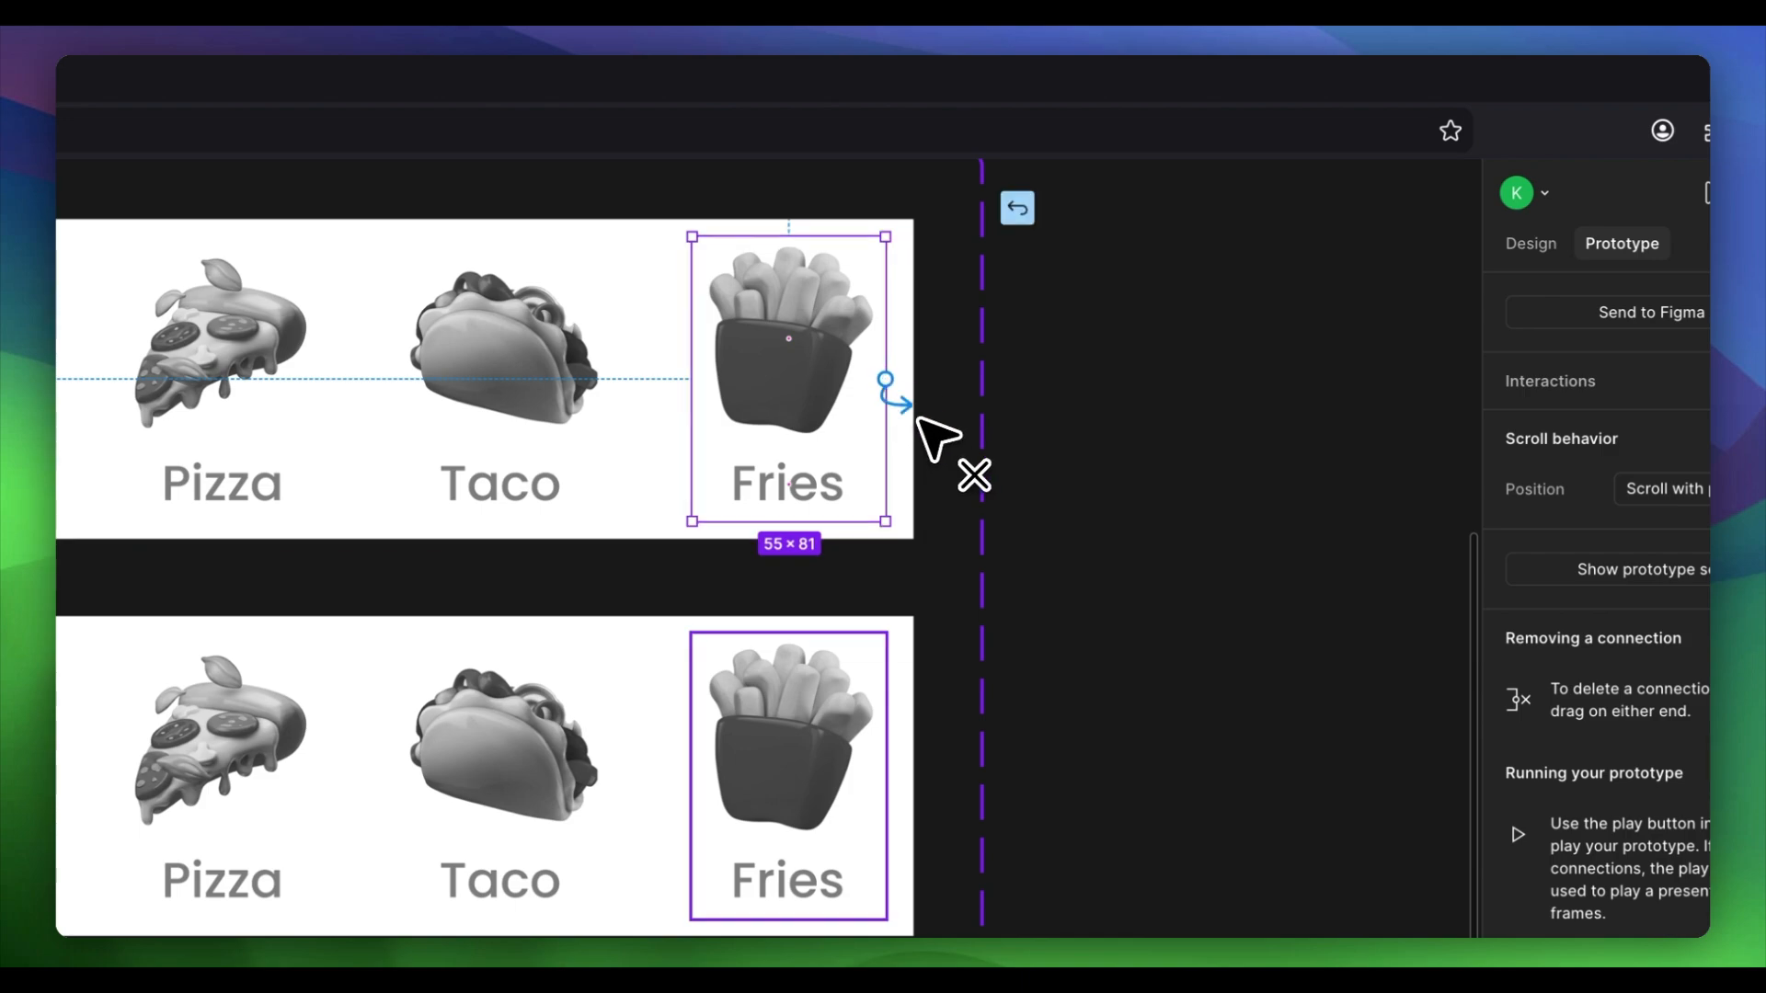
{"action": "left_click_drag", "start_coordinate": [957, 538], "coordinate": [1234, 808]}
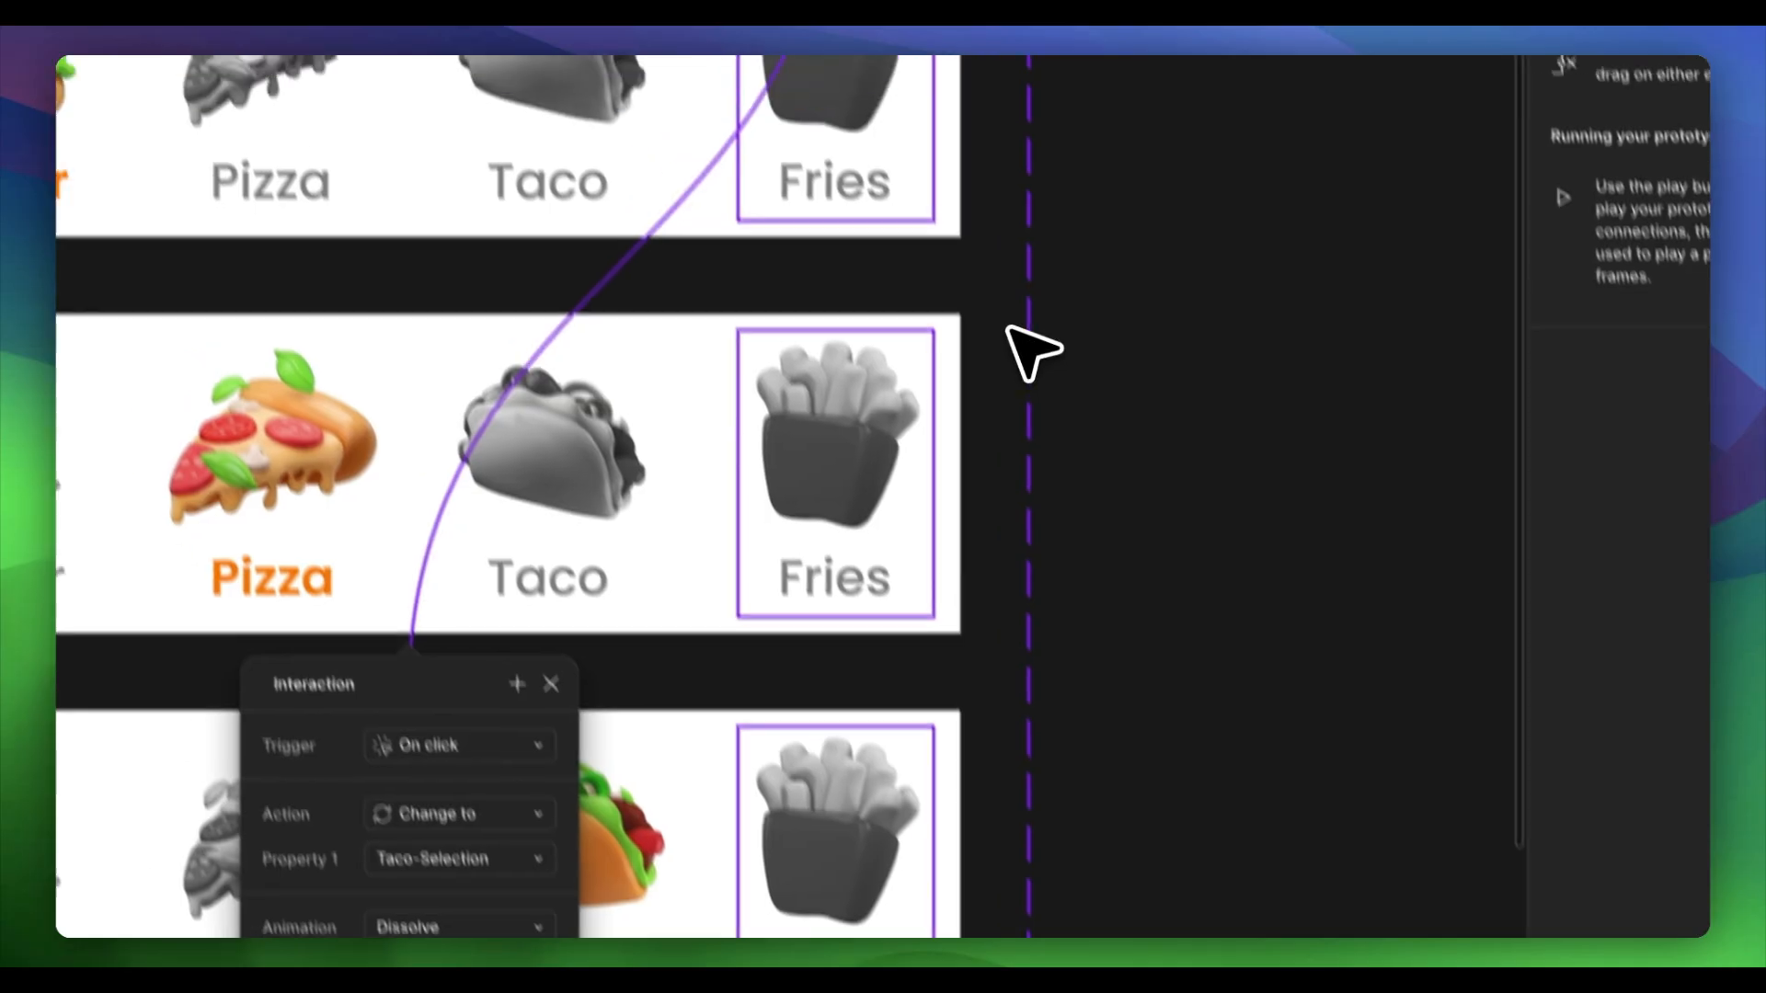
{"action": "scroll", "coordinate": [1007, 327], "scroll_direction": "down", "scroll_amount": 3}
{"action": "left_click_drag", "start_coordinate": [495, 669], "coordinate": [1084, 270]}
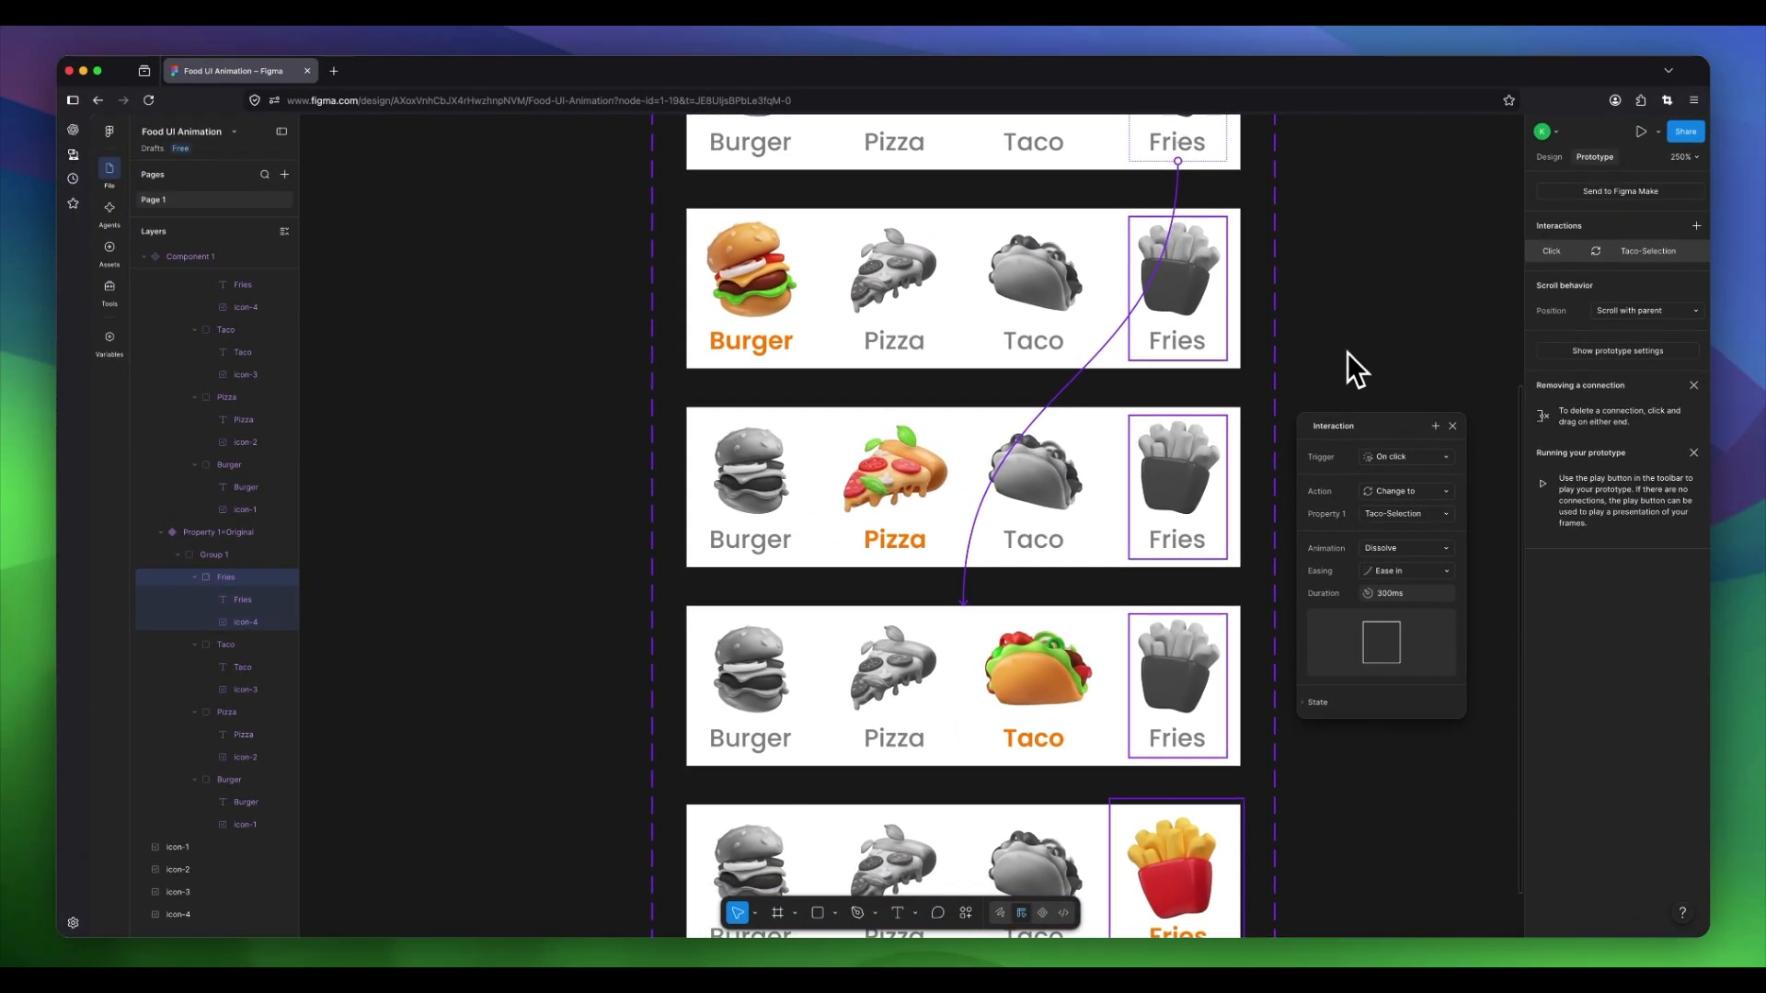
{"action": "scroll", "coordinate": [1233, 533], "scroll_direction": "down", "scroll_amount": 2}
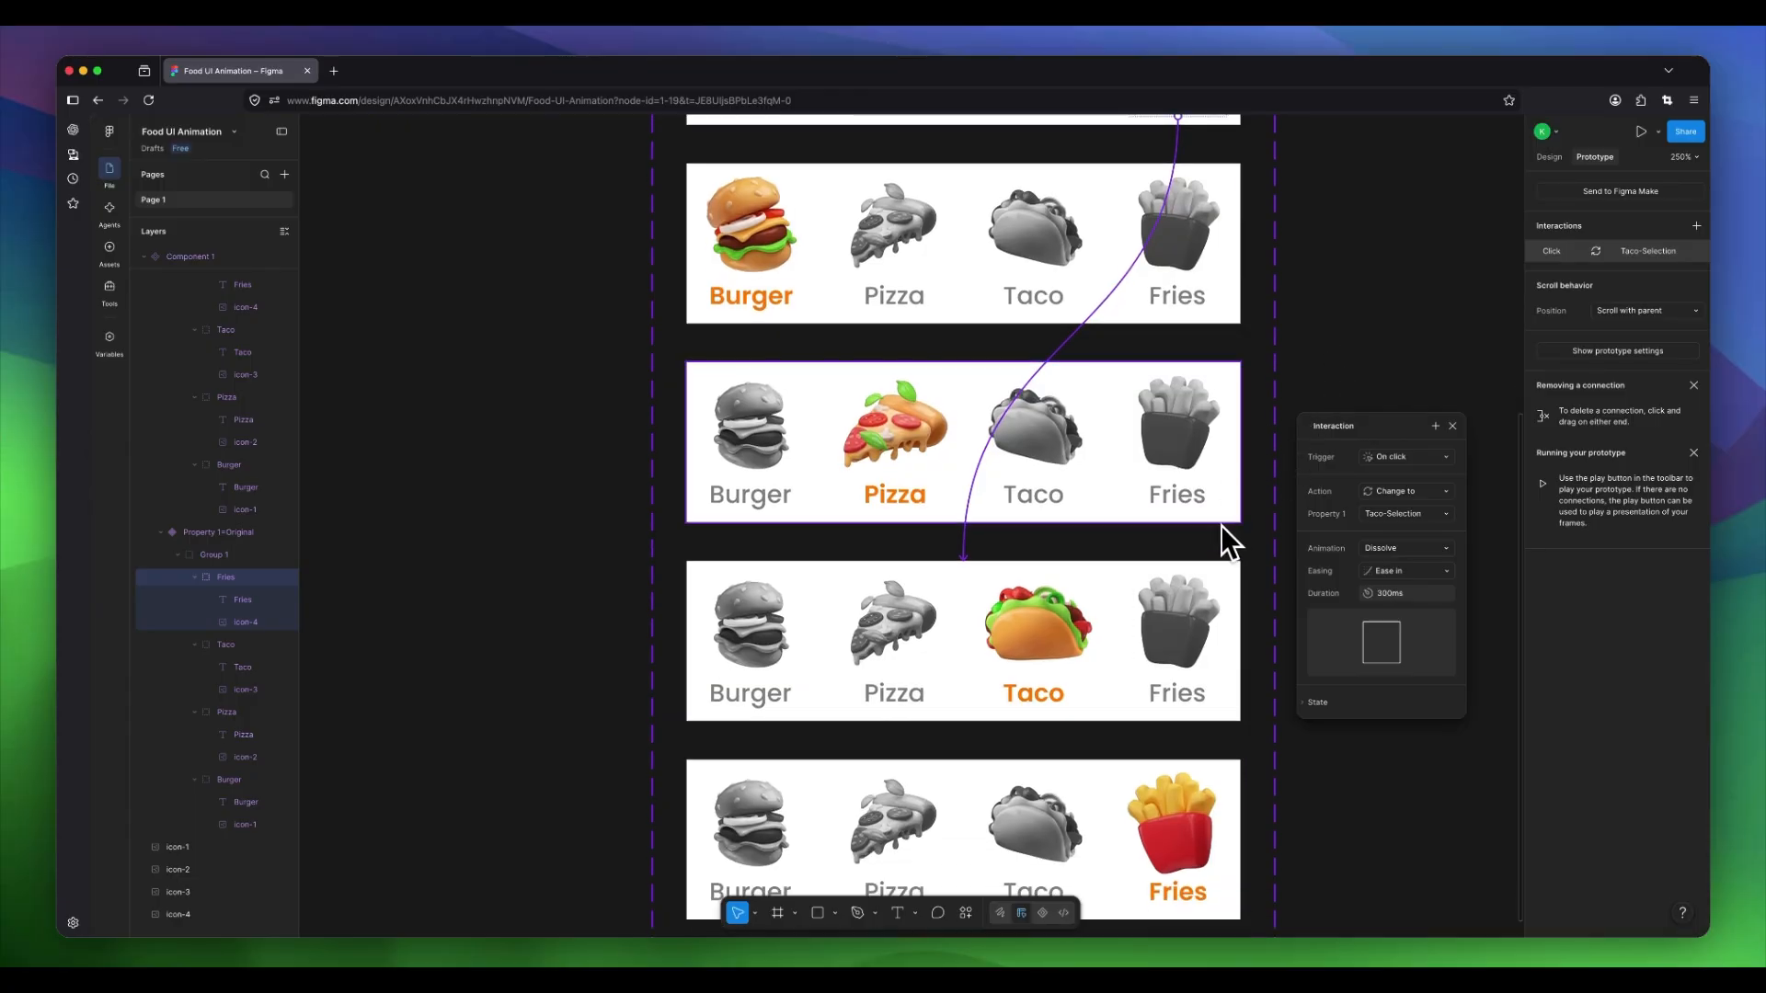
{"action": "scroll", "coordinate": [1143, 362], "scroll_direction": "up", "scroll_amount": 2}
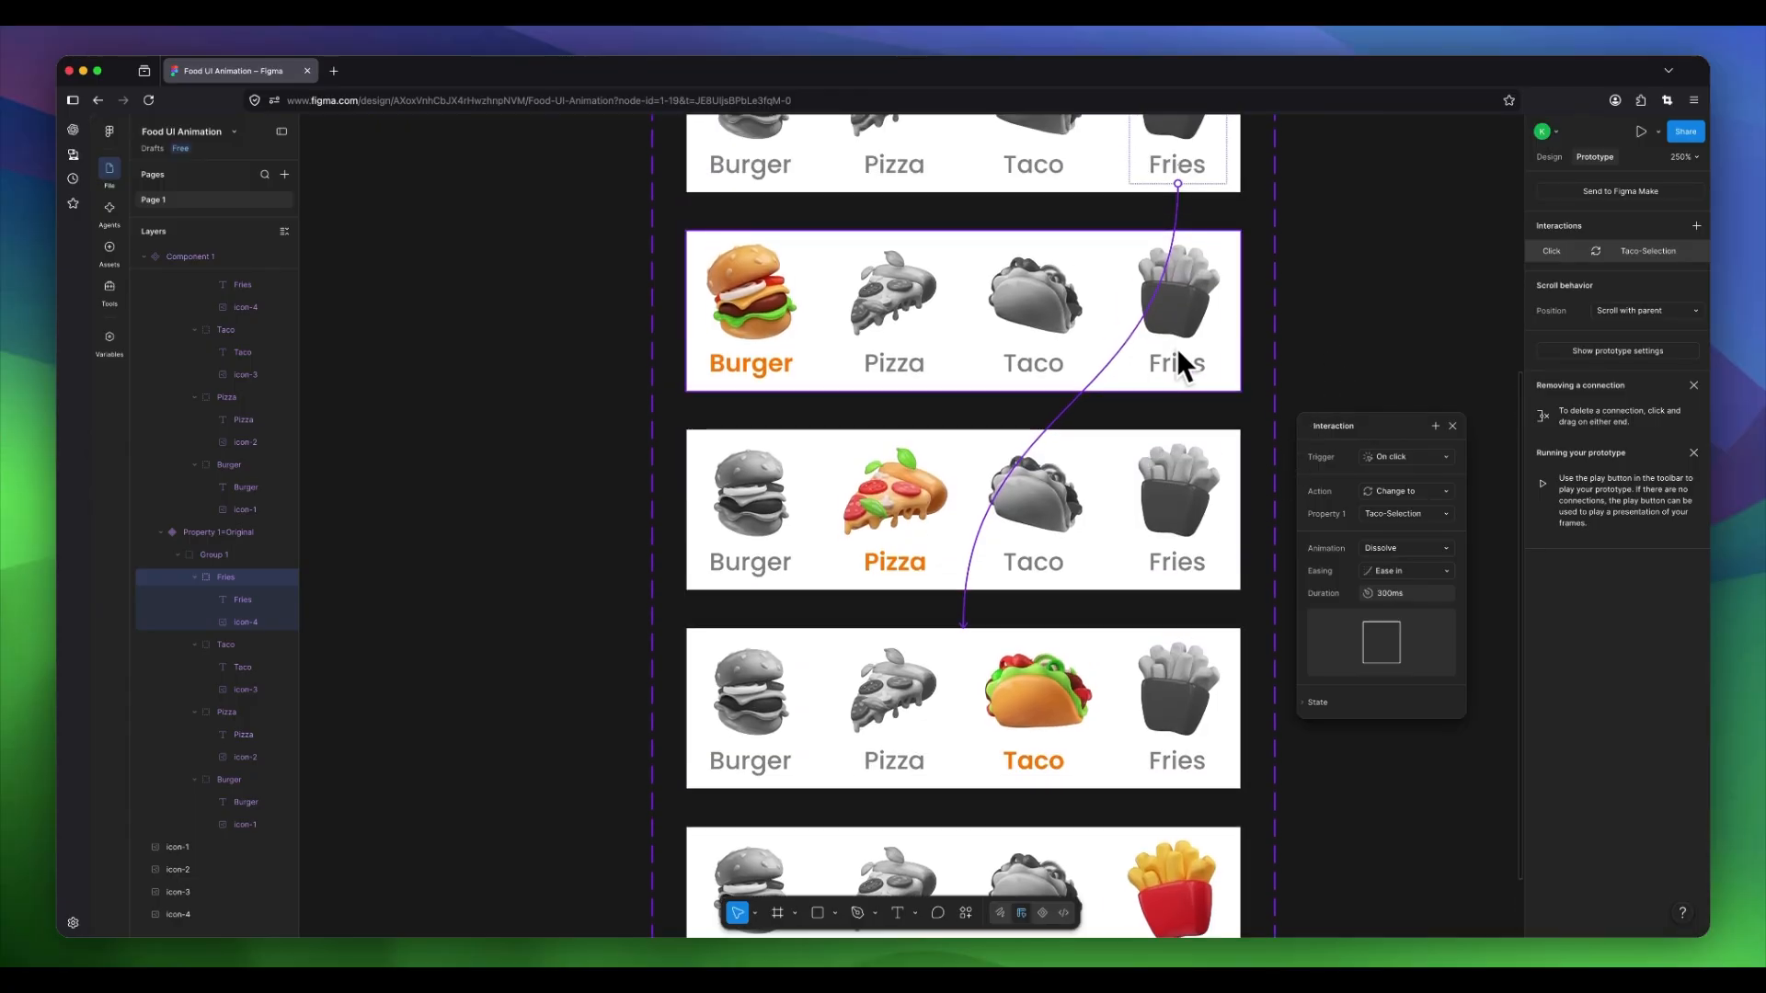
{"action": "key", "text": "super+z"}
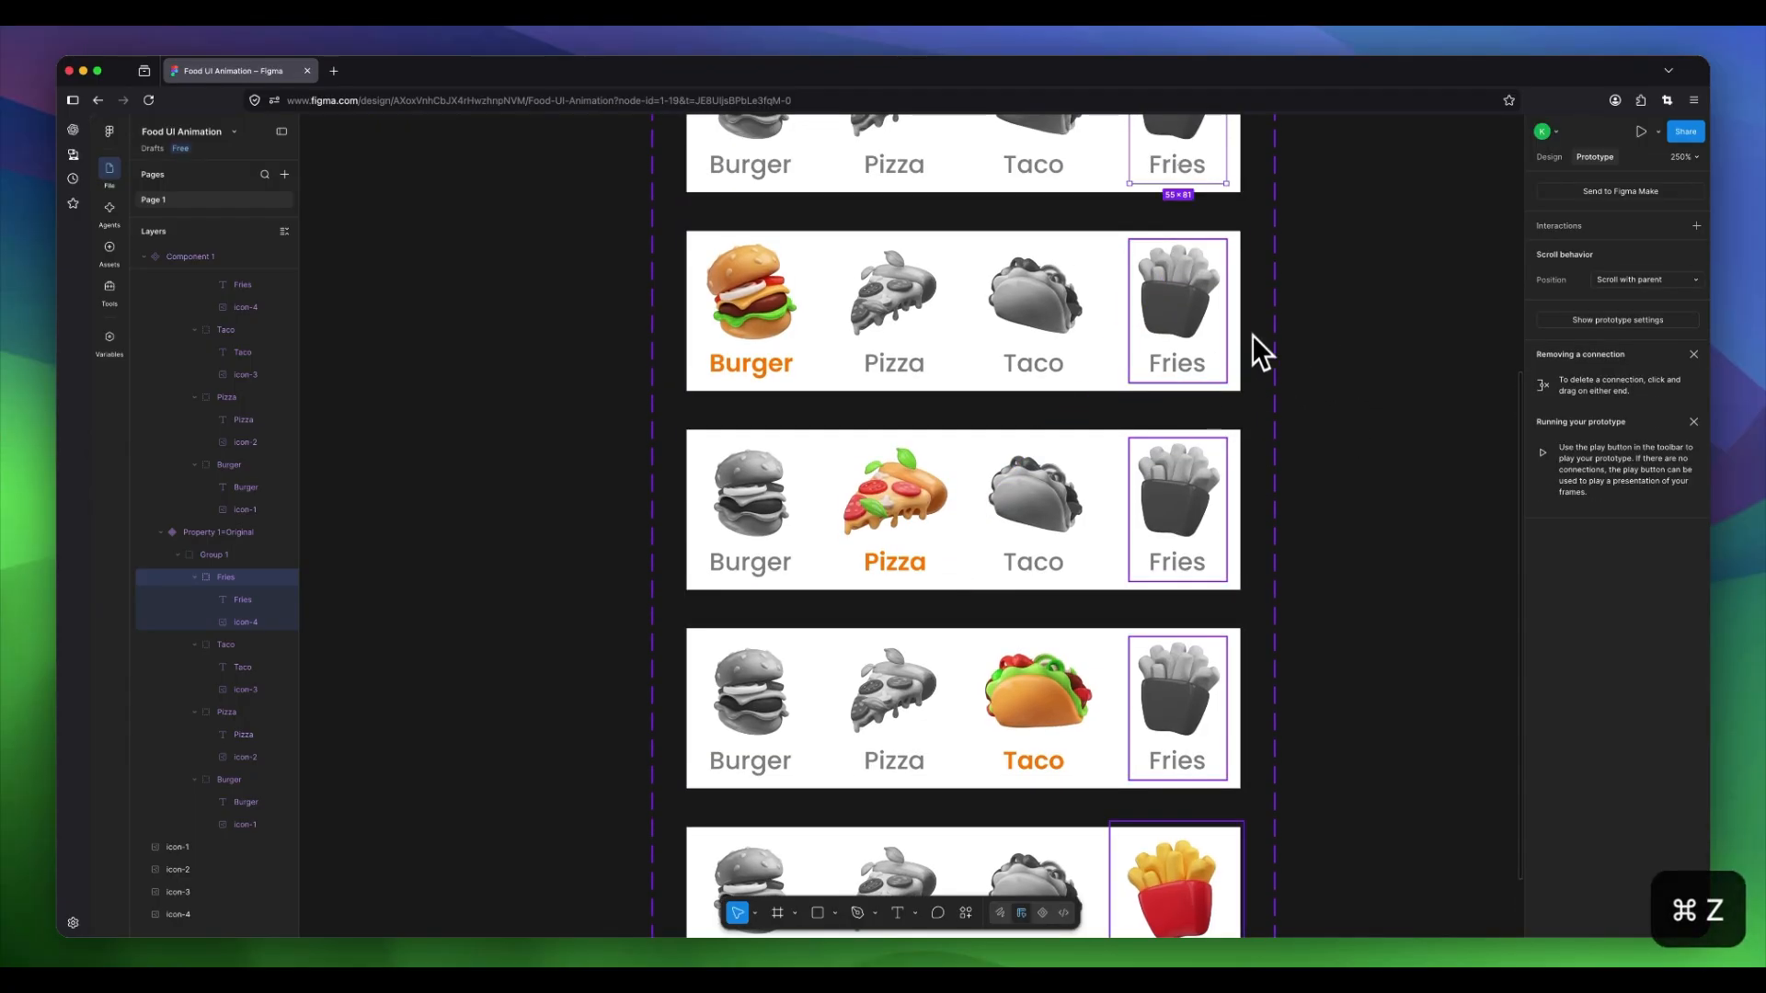
Connect the Fries group in the Original variant to Fries-Selection on click, with a 300 ms Dissolve, Ease in animation.
{"action": "scroll", "coordinate": [1247, 221], "scroll_direction": "up", "scroll_amount": 2}
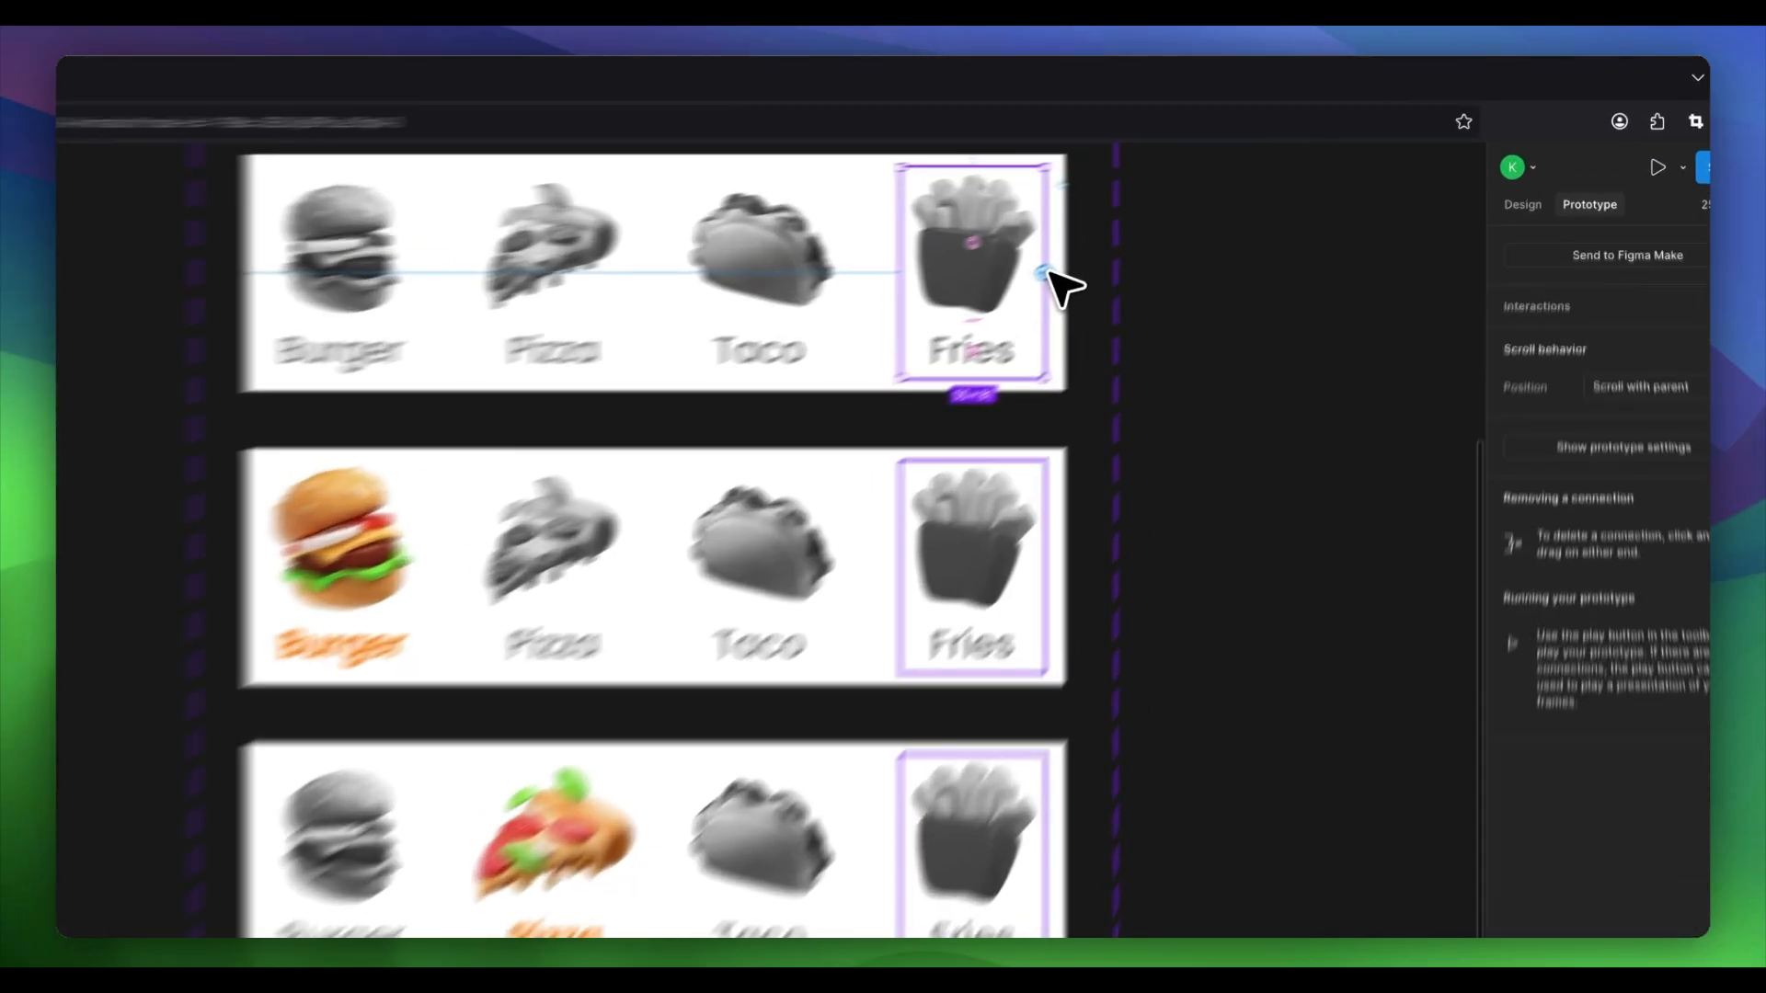
{"action": "left_click_drag", "start_coordinate": [1225, 203], "coordinate": [1265, 434]}
{"action": "left_click_drag", "start_coordinate": [1199, 506], "coordinate": [1198, 579]}
{"action": "scroll", "coordinate": [1200, 579], "scroll_direction": "up", "scroll_amount": 2}
{"action": "scroll", "coordinate": [1200, 579], "scroll_direction": "down", "scroll_amount": 5}
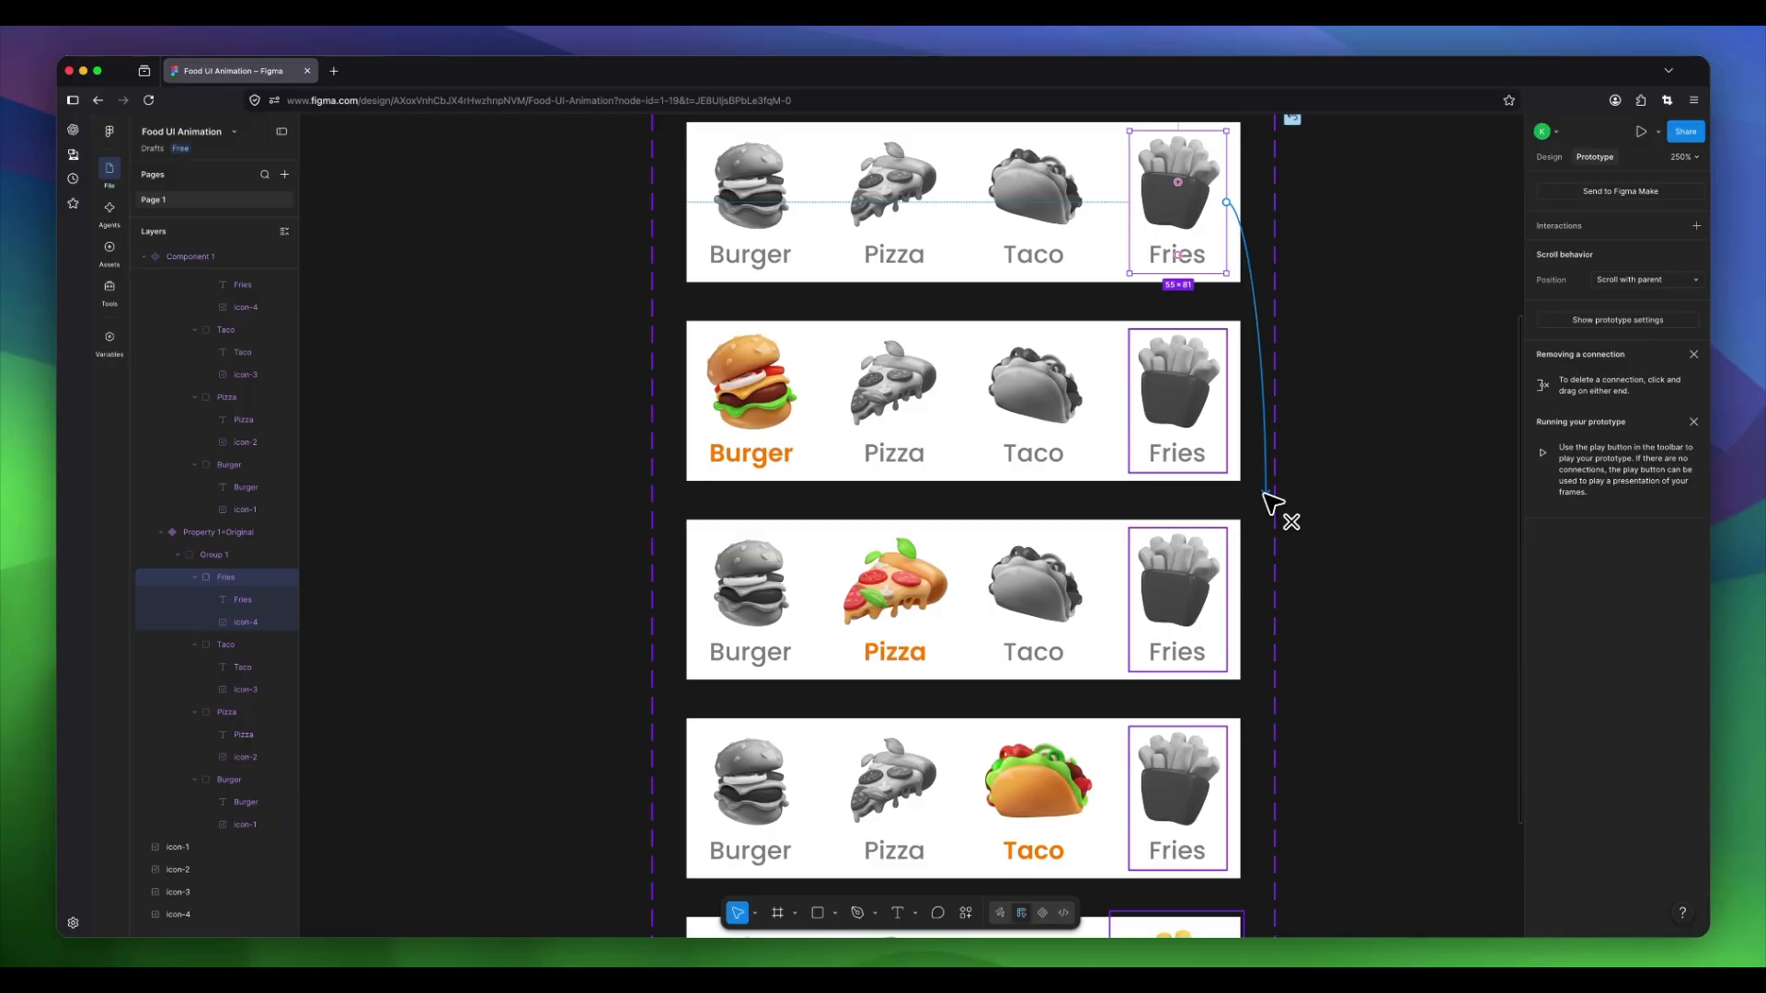
{"action": "scroll", "coordinate": [1273, 504], "scroll_direction": "down", "scroll_amount": 3}
{"action": "left_click_drag", "start_coordinate": [1273, 504], "coordinate": [1233, 669]}
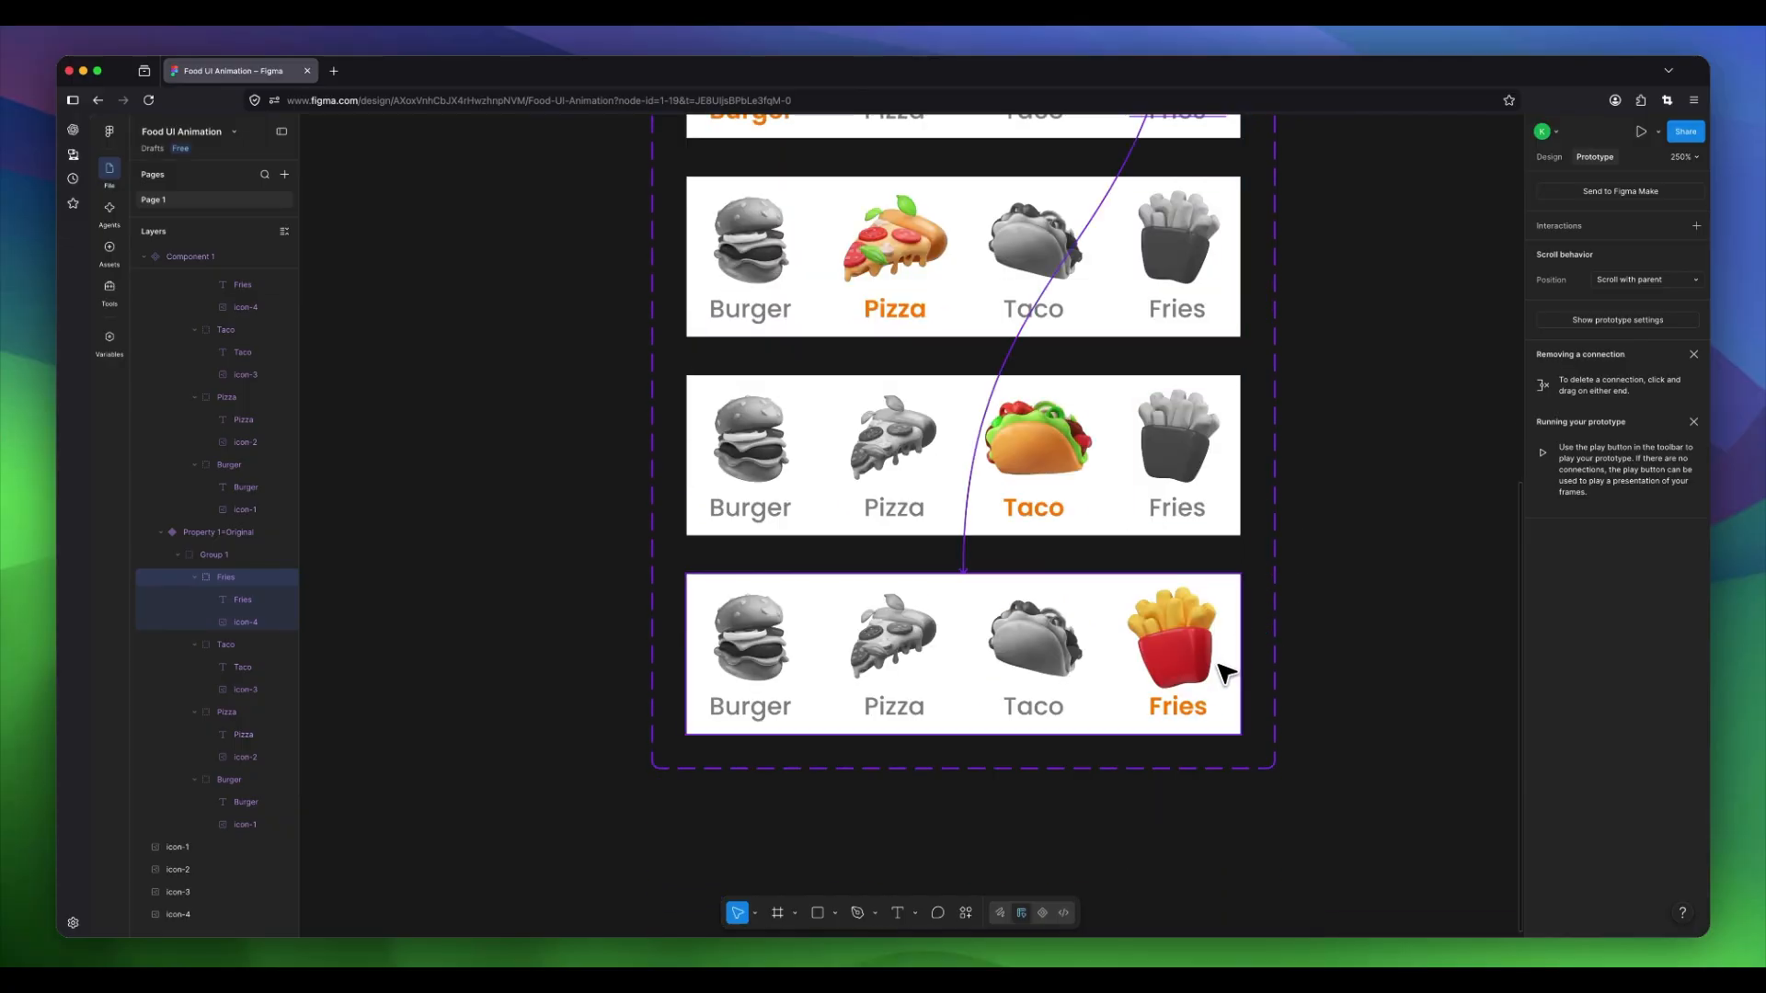
{"action": "left_click_drag", "start_coordinate": [960, 614], "coordinate": [1379, 425]}
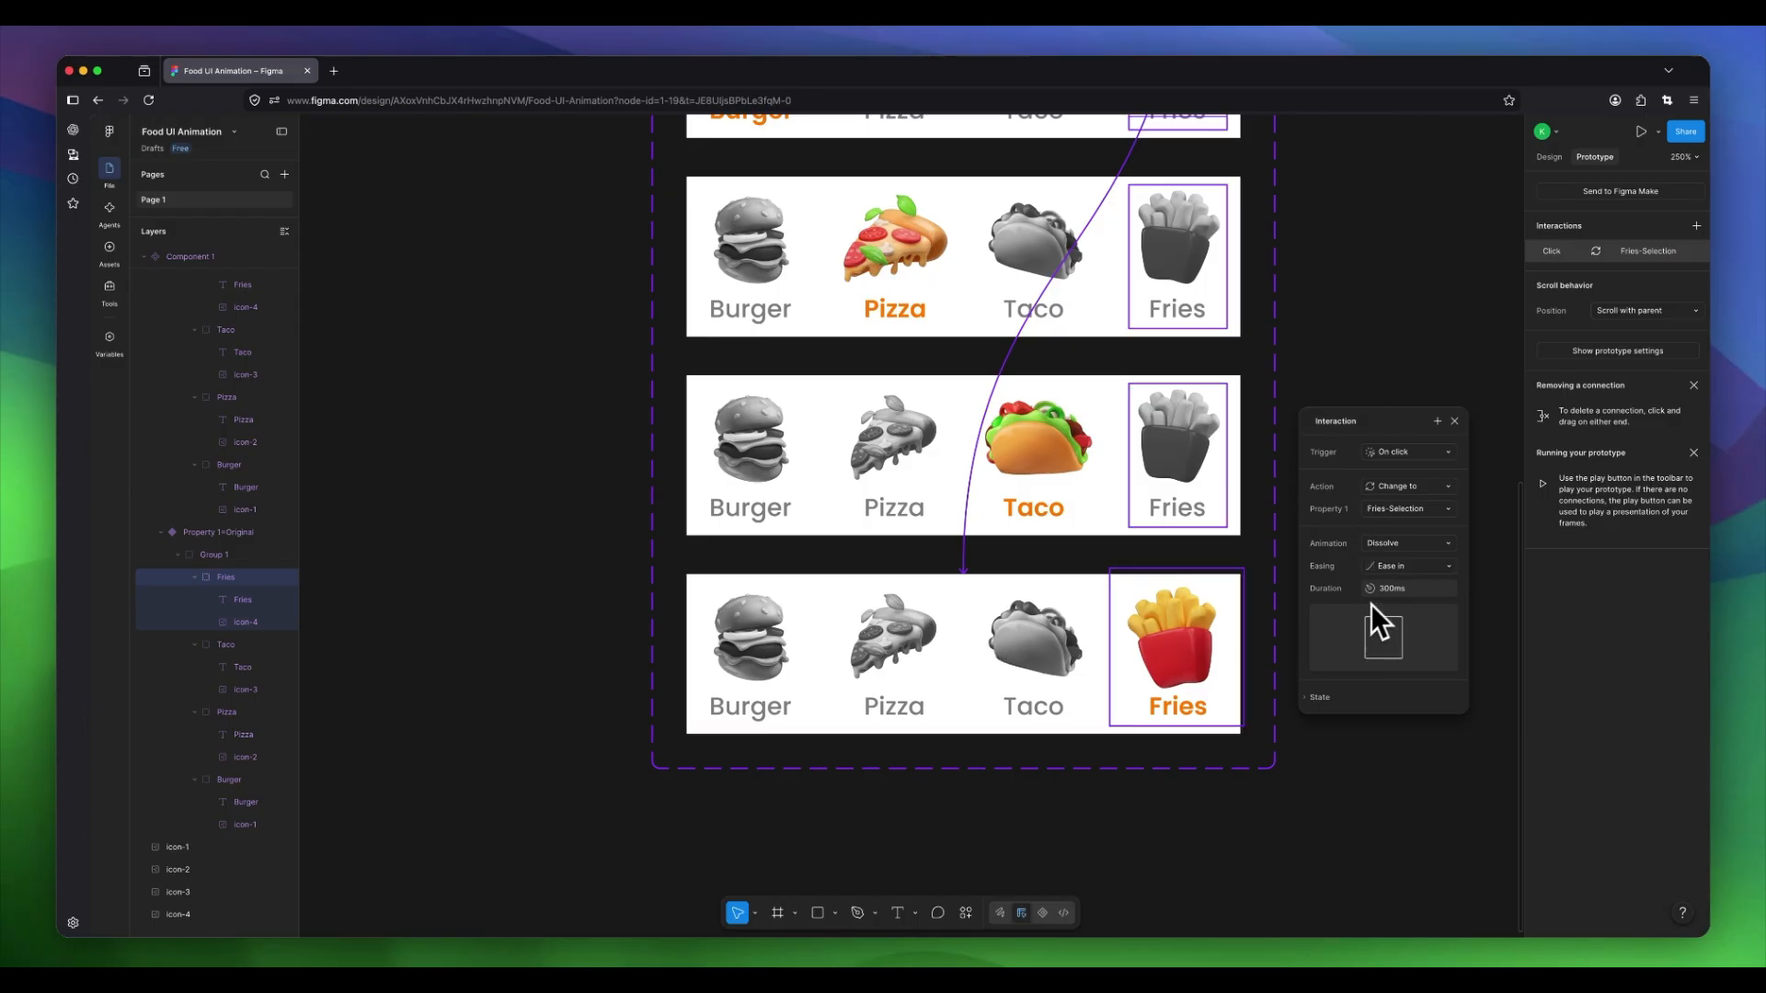
{"action": "left_click", "coordinate": [1315, 322]}
Connect the Pizza group in the Burger-Selection variant to Pizza-Selection on click, with a 300 ms Dissolve, Ease in animation.
{"action": "scroll", "coordinate": [1317, 323], "scroll_direction": "up", "scroll_amount": 6}
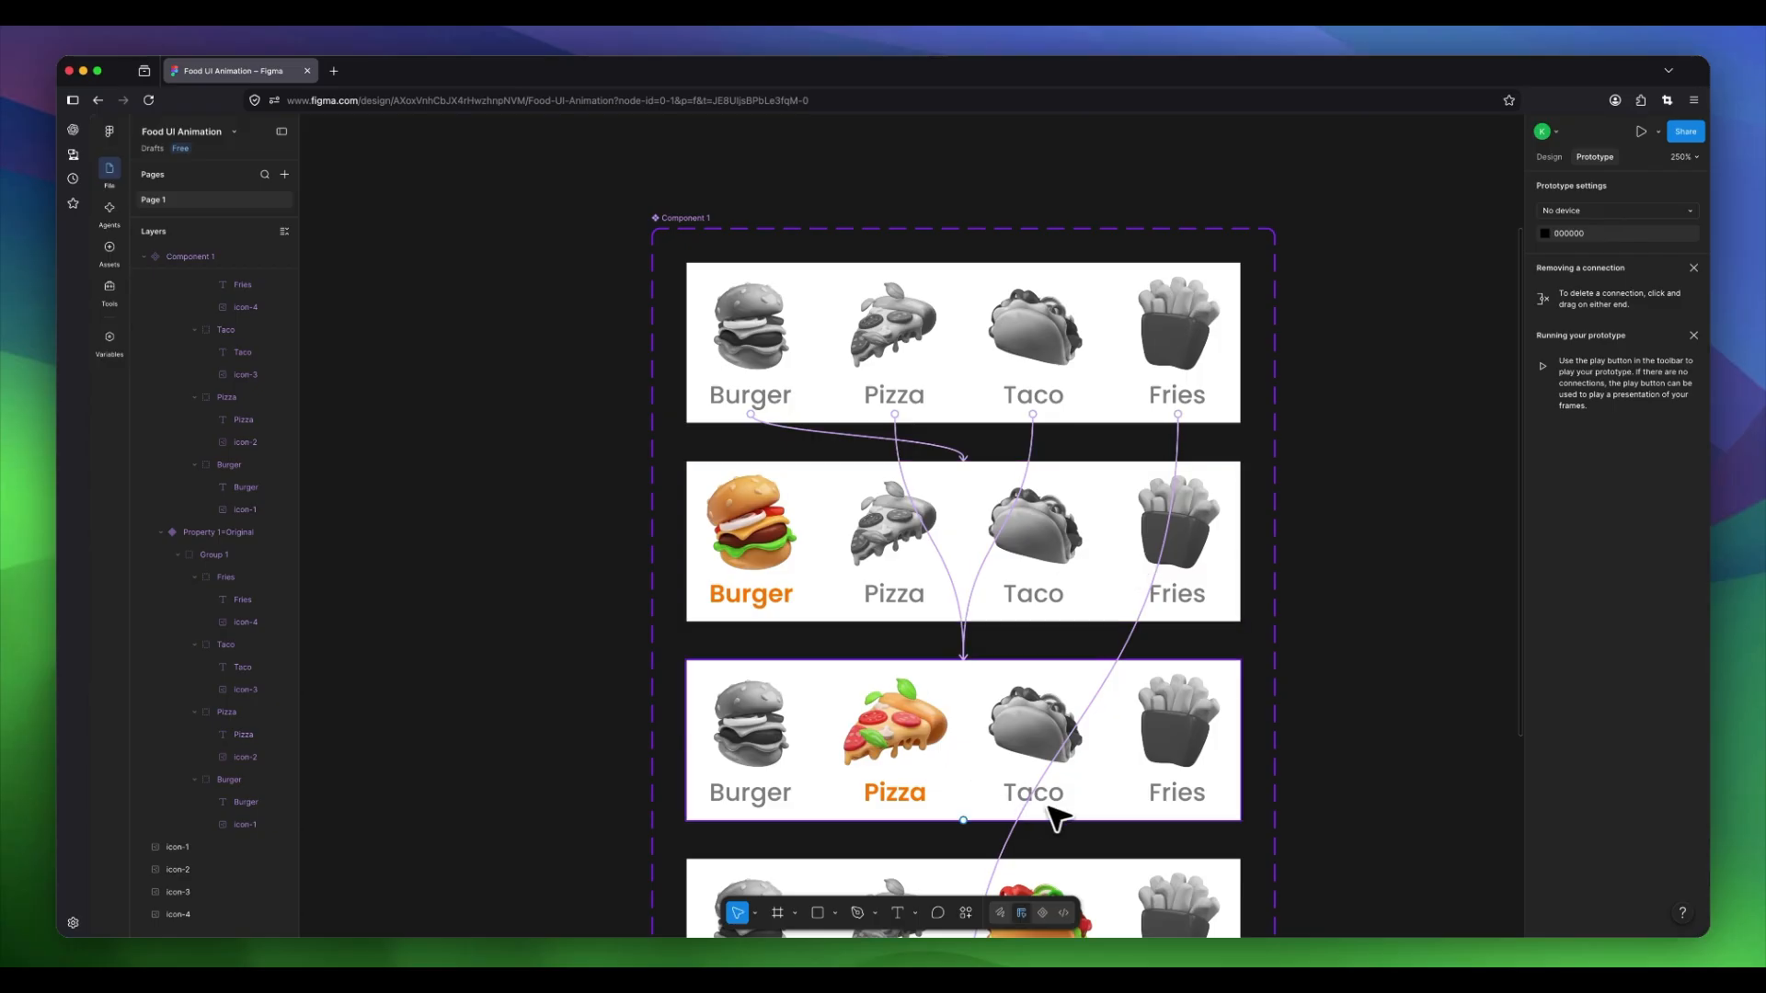
{"action": "scroll", "coordinate": [1121, 786], "scroll_direction": "down", "scroll_amount": 3}
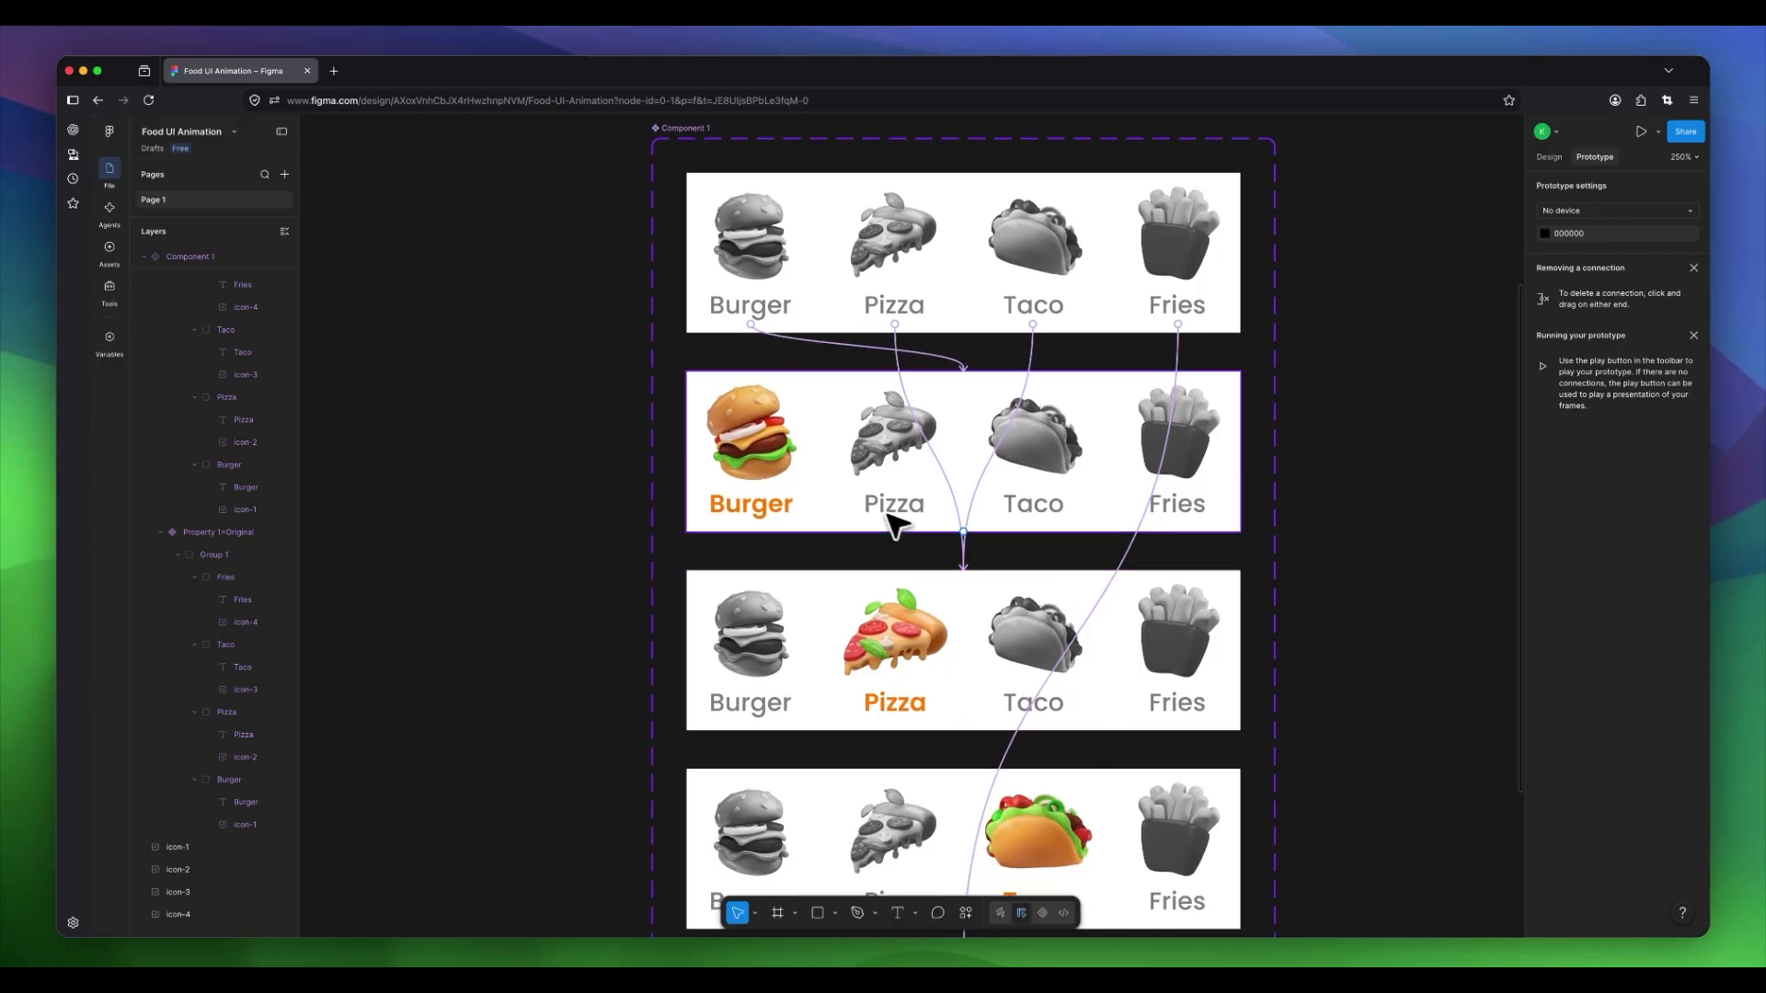
{"action": "left_click", "coordinate": [856, 431]}
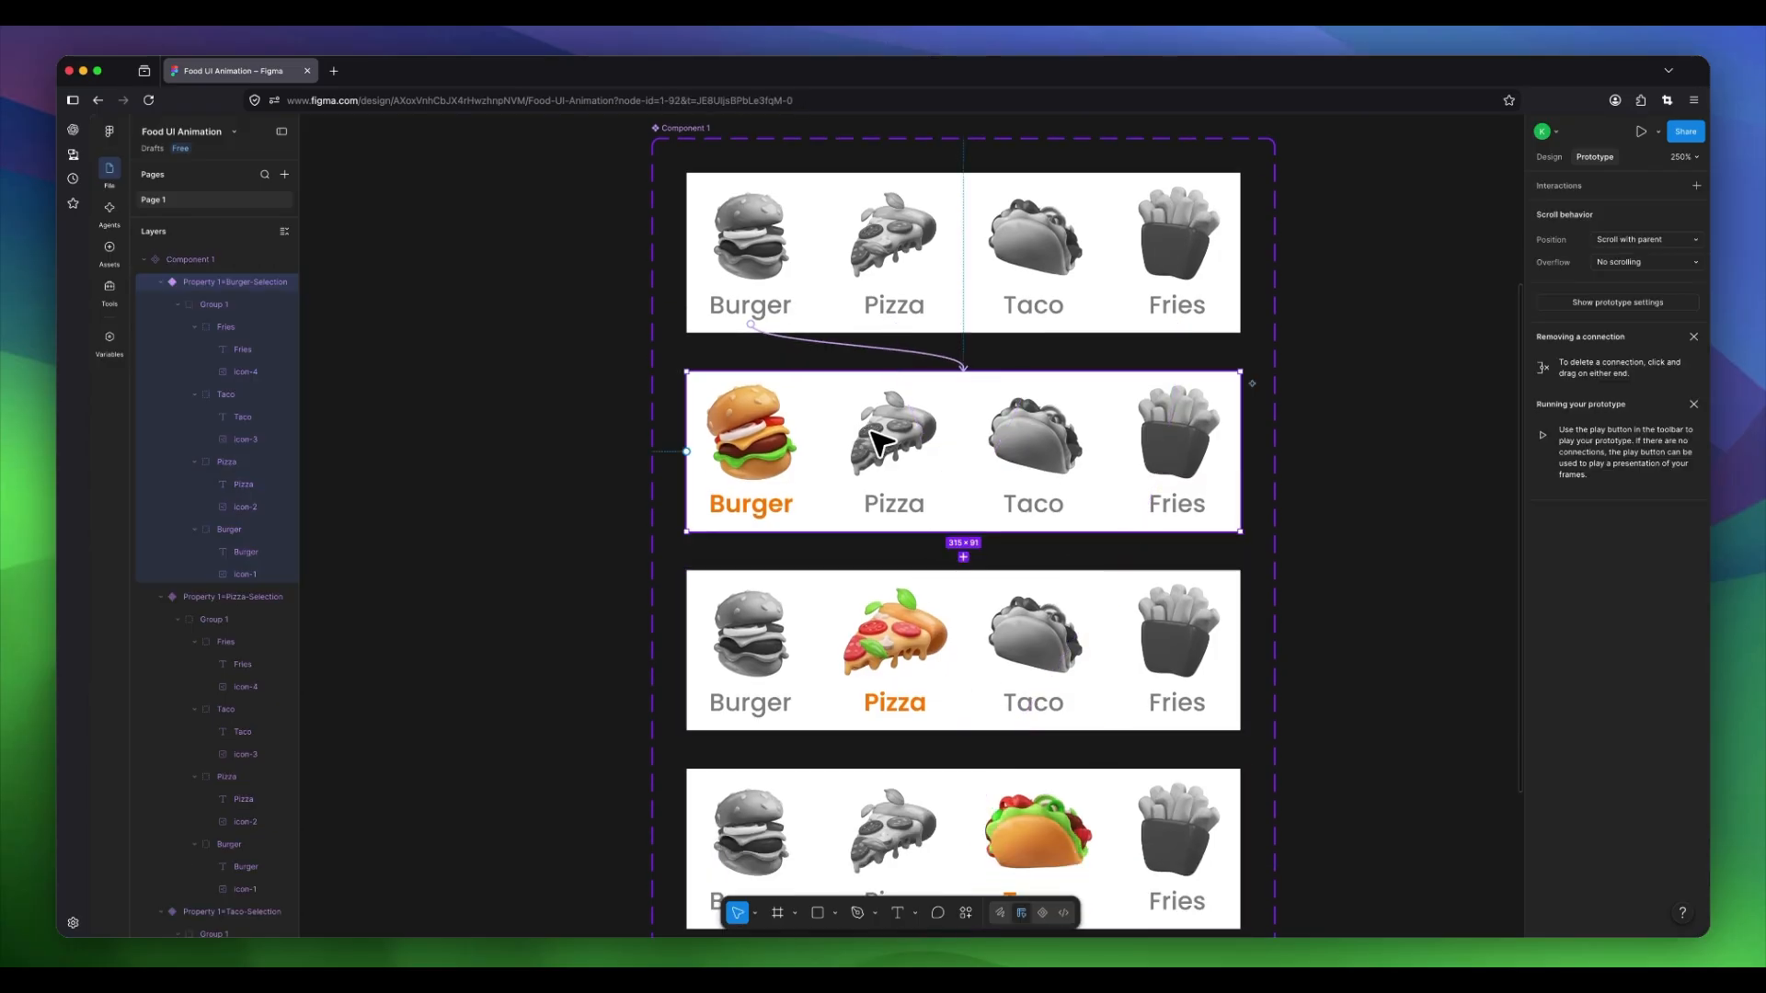
{"action": "double_click", "coordinate": [901, 450]}
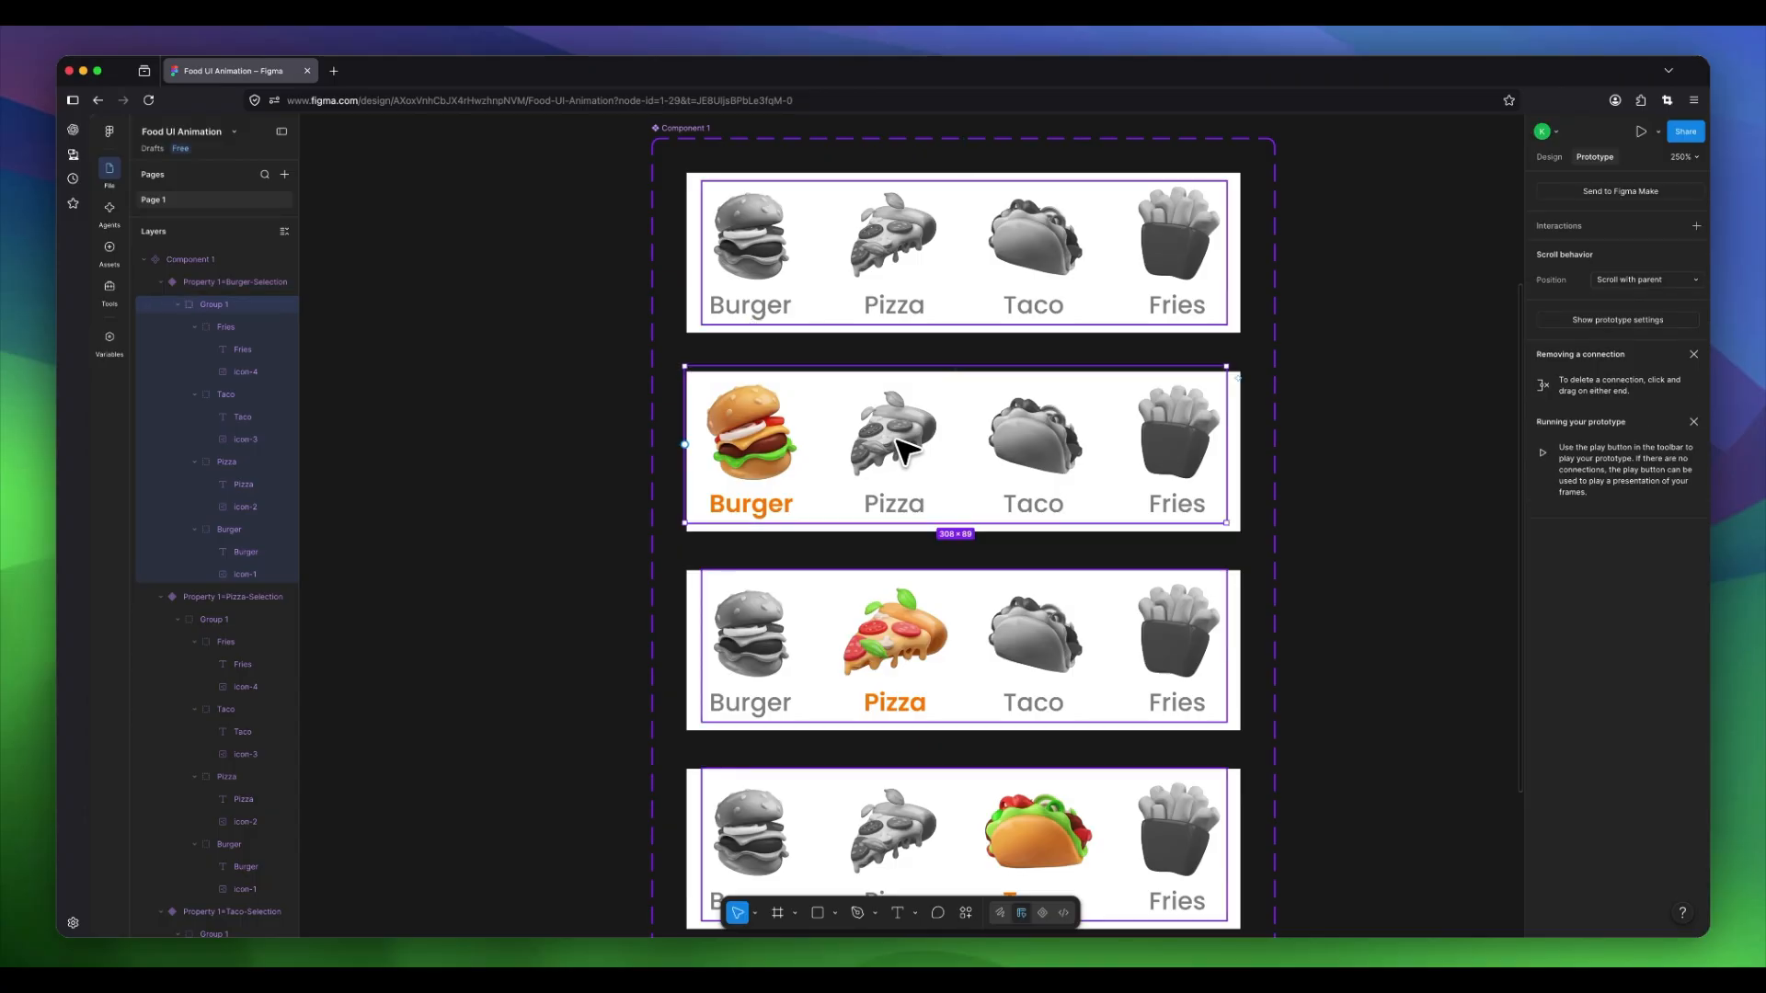
{"action": "double_click", "coordinate": [899, 450]}
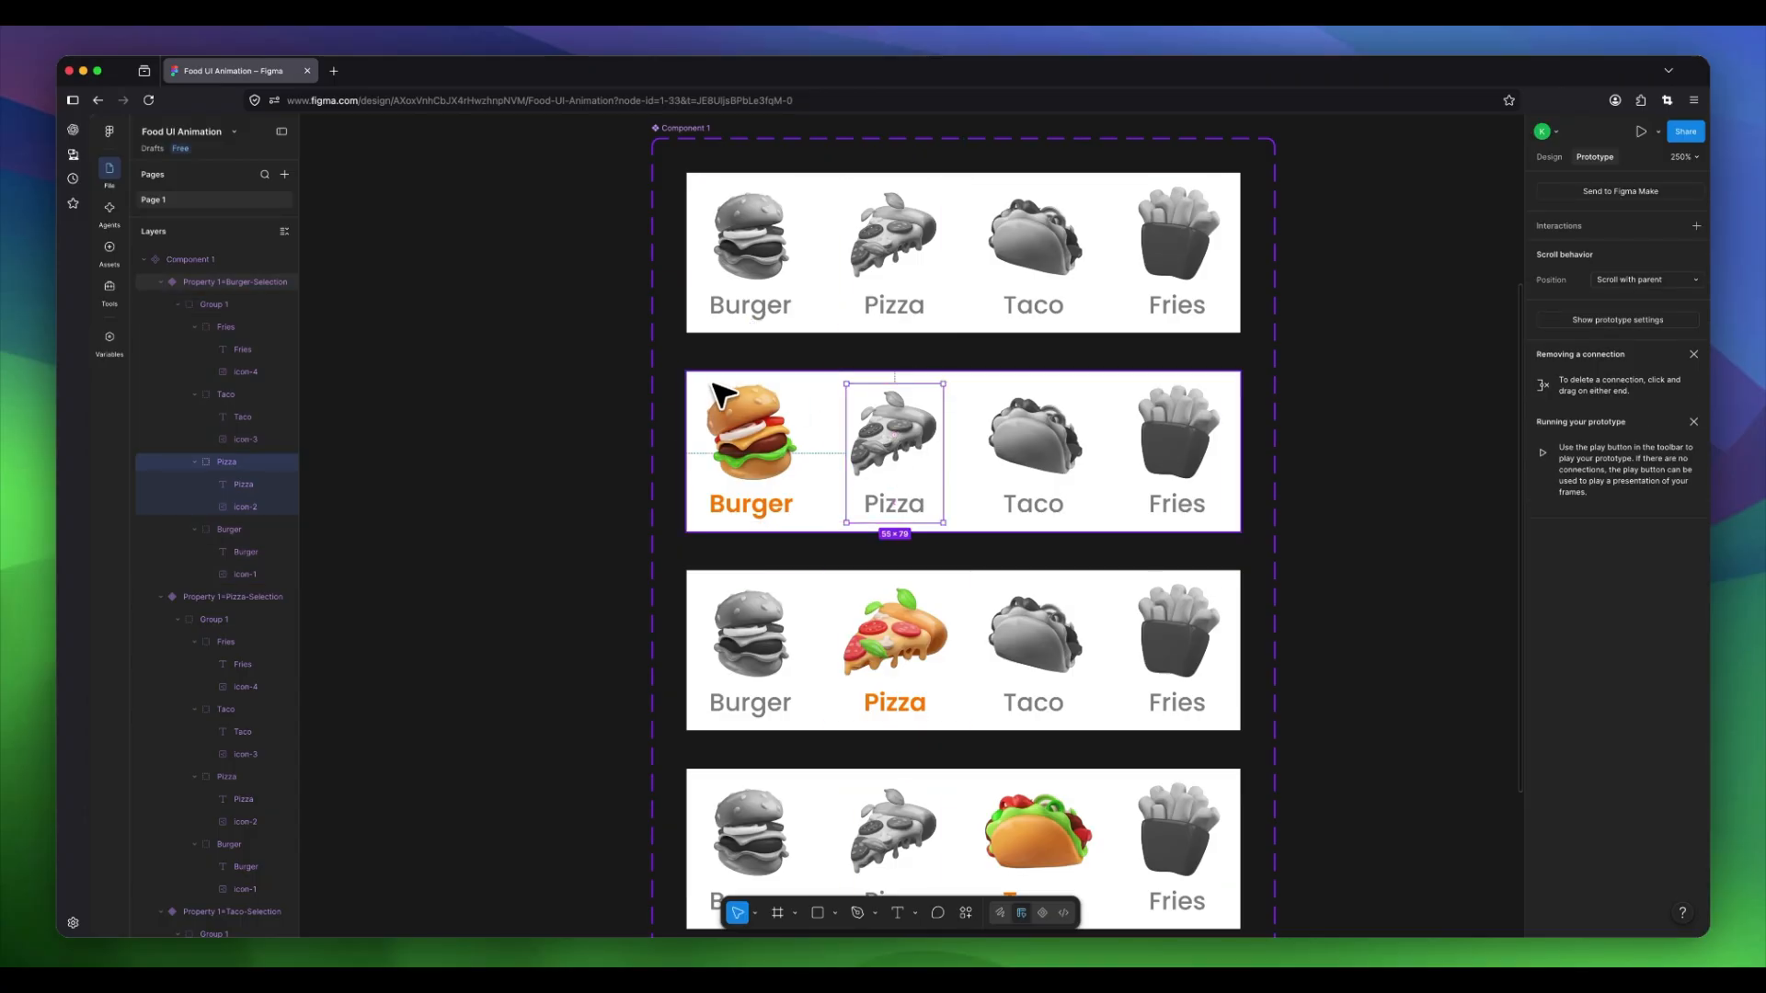
{"action": "scroll", "coordinate": [906, 477], "scroll_direction": "down", "scroll_amount": 2}
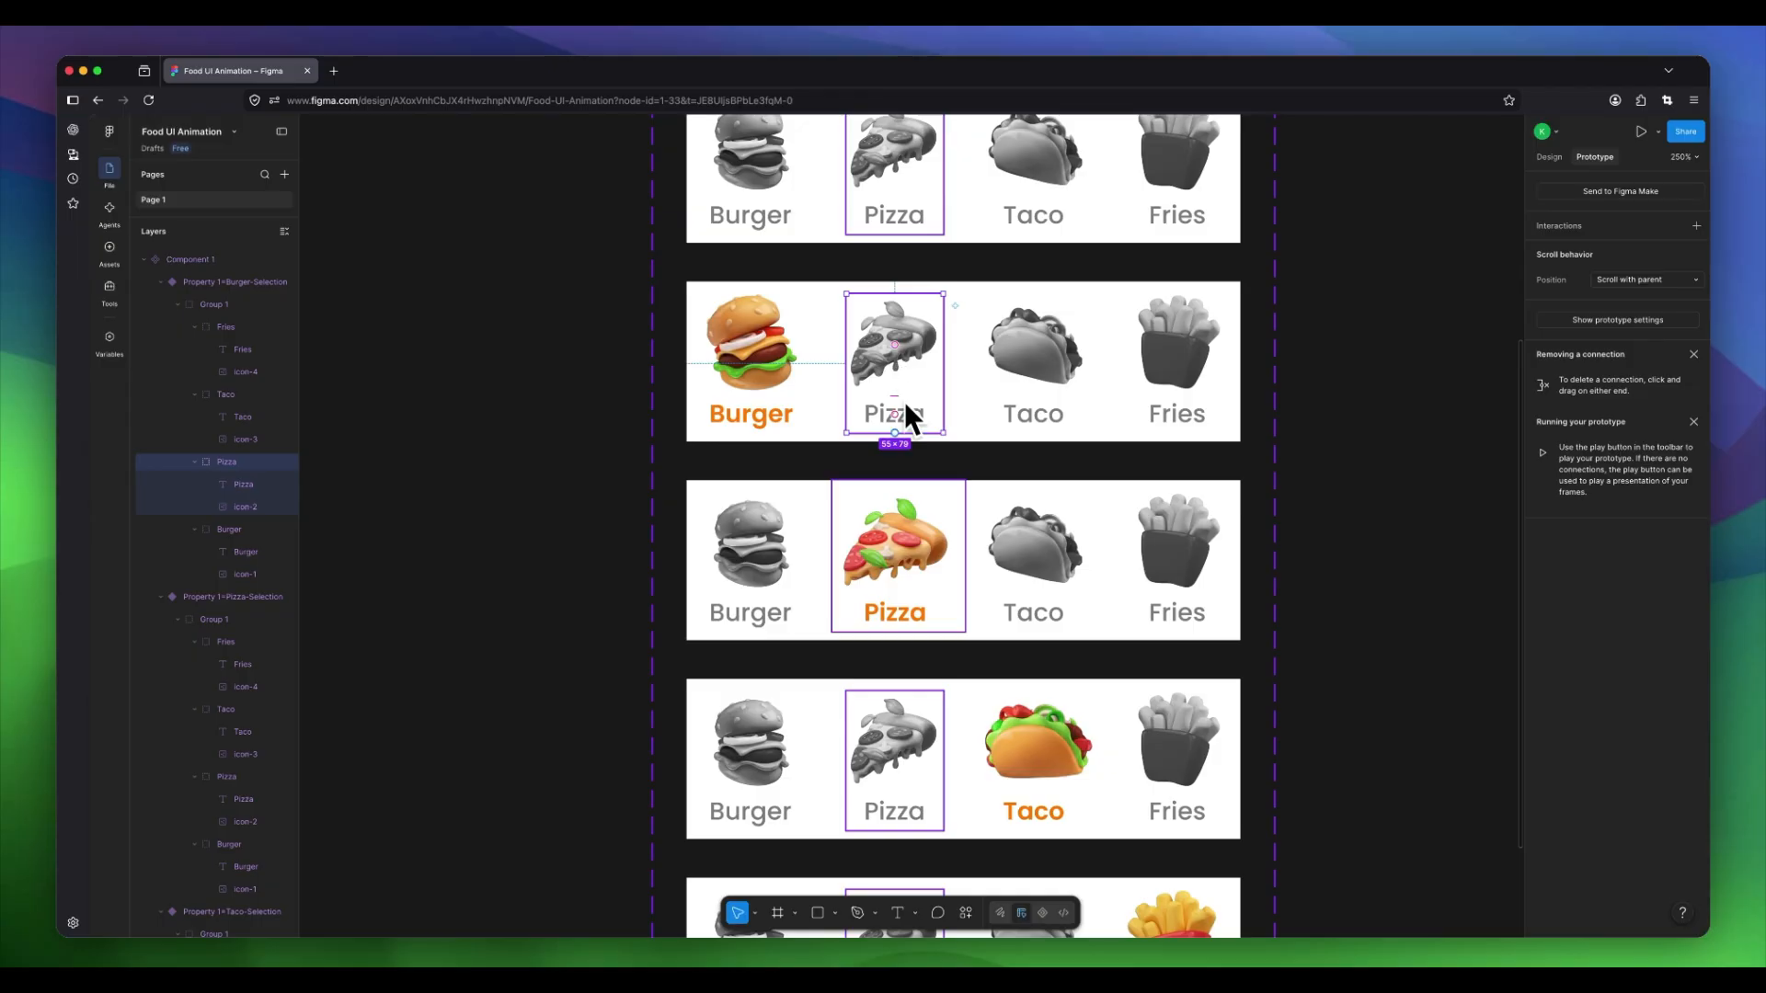
{"action": "scroll", "coordinate": [906, 409], "scroll_direction": "down", "scroll_amount": 1}
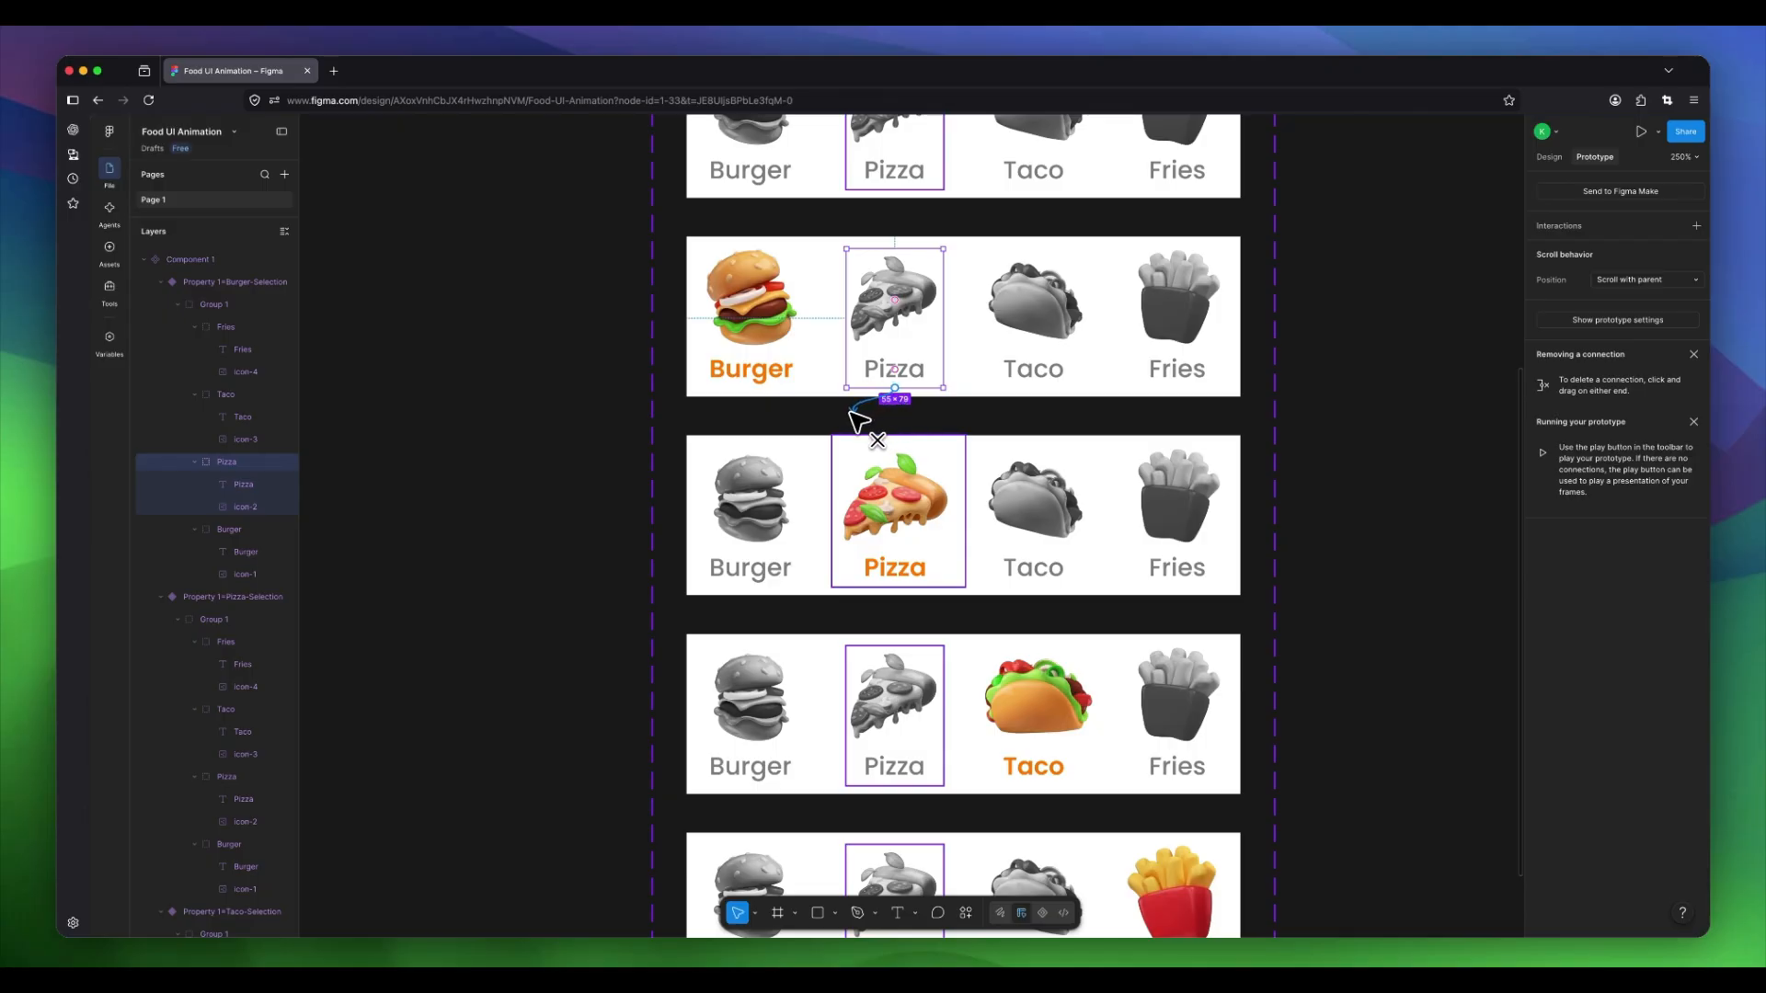
{"action": "left_click_drag", "start_coordinate": [836, 418], "coordinate": [816, 458]}
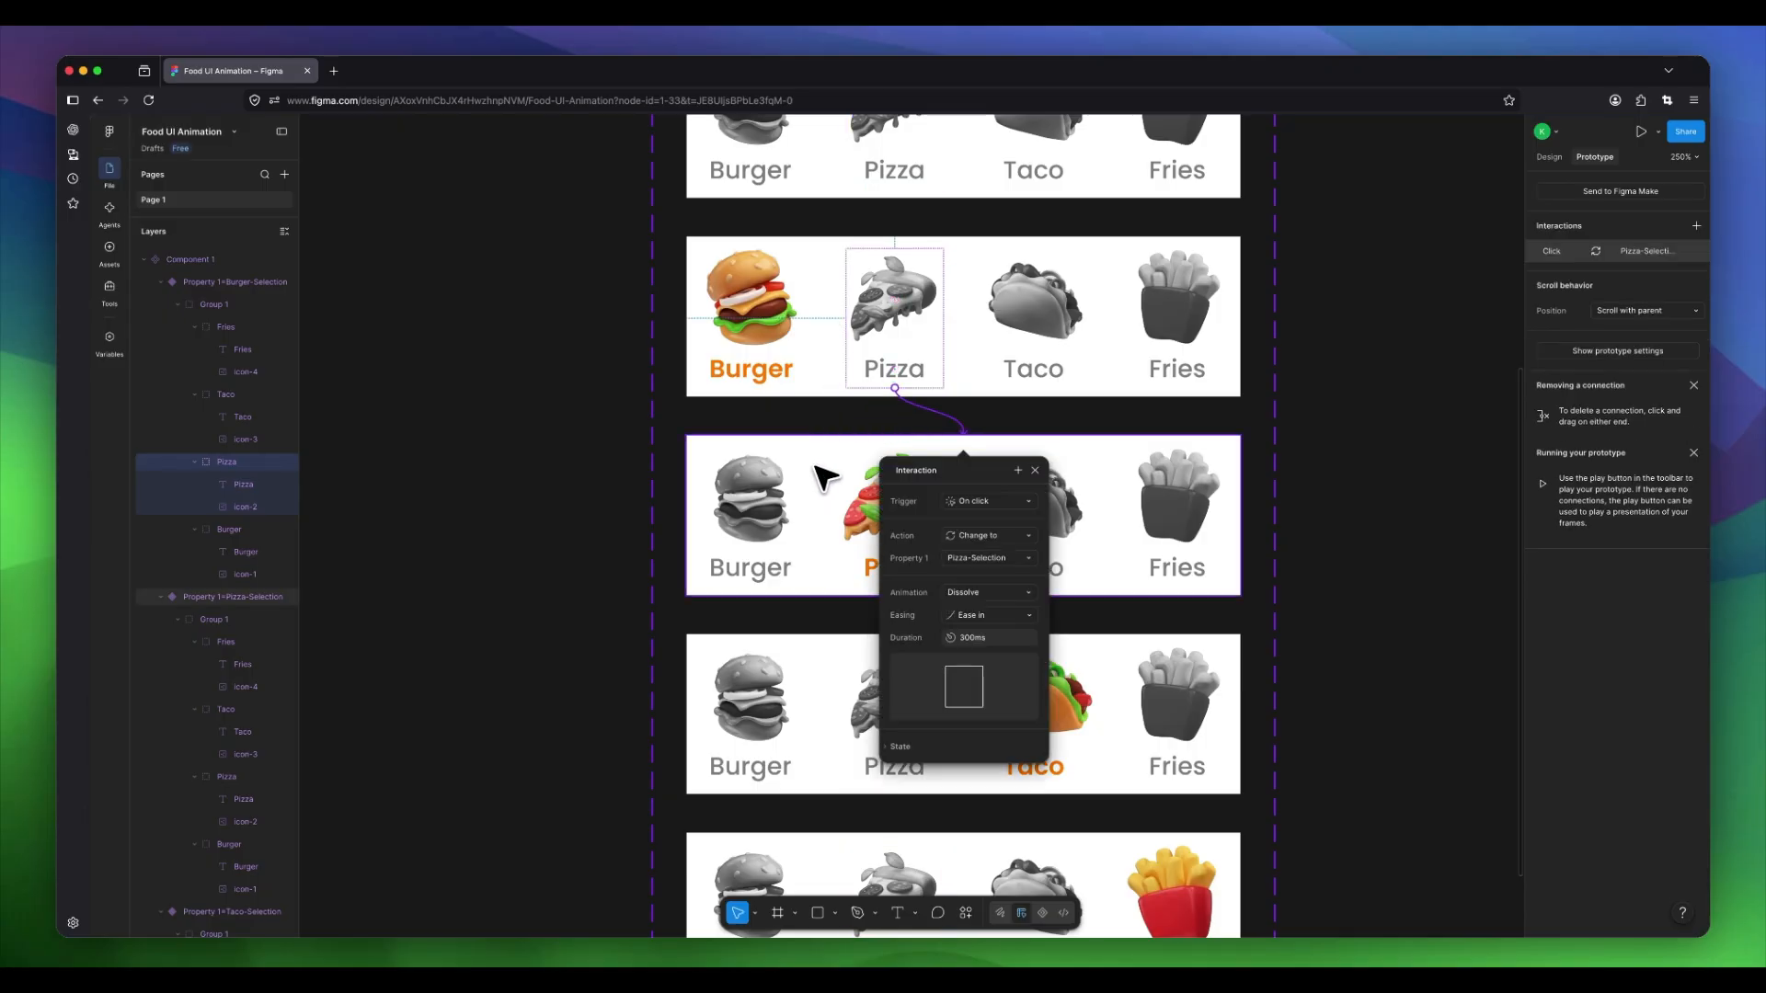
{"action": "left_click_drag", "start_coordinate": [957, 477], "coordinate": [1356, 391]}
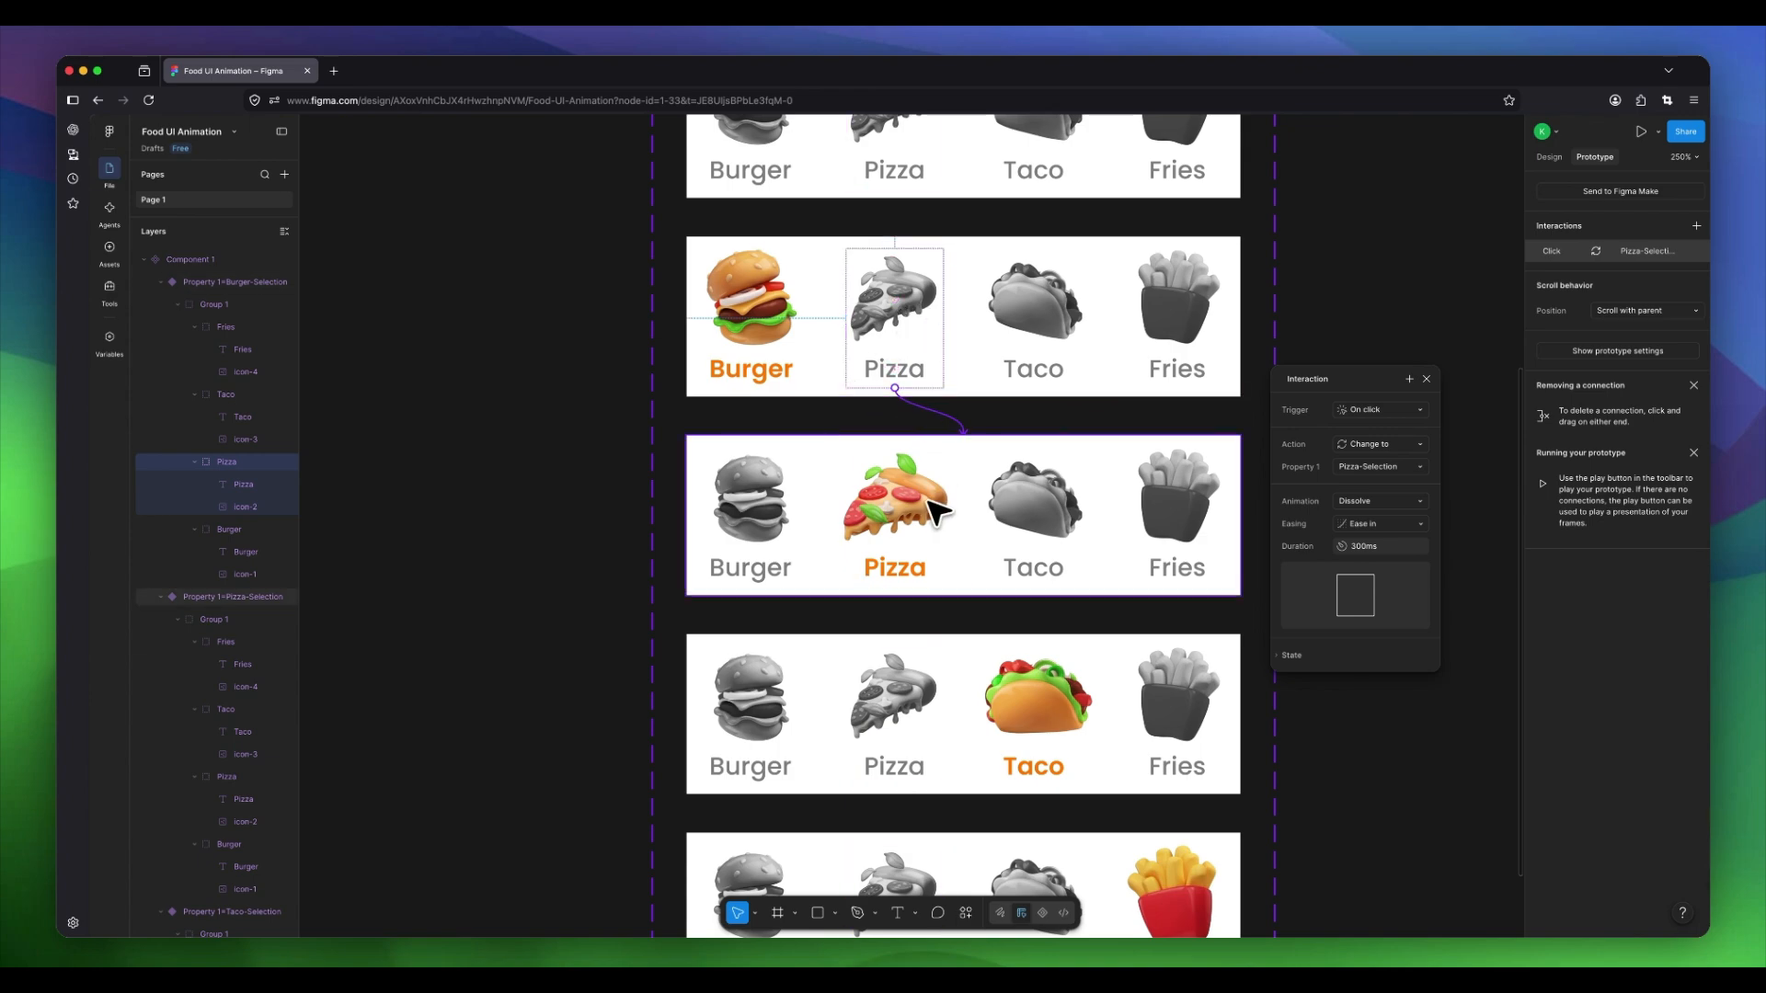
{"action": "left_click", "coordinate": [1045, 423]}
Connect the Taco group in the Burger-Selection variant to Taco-Selection on click, with a 300 ms Dissolve, Ease in animation.
{"action": "left_click", "coordinate": [1058, 321]}
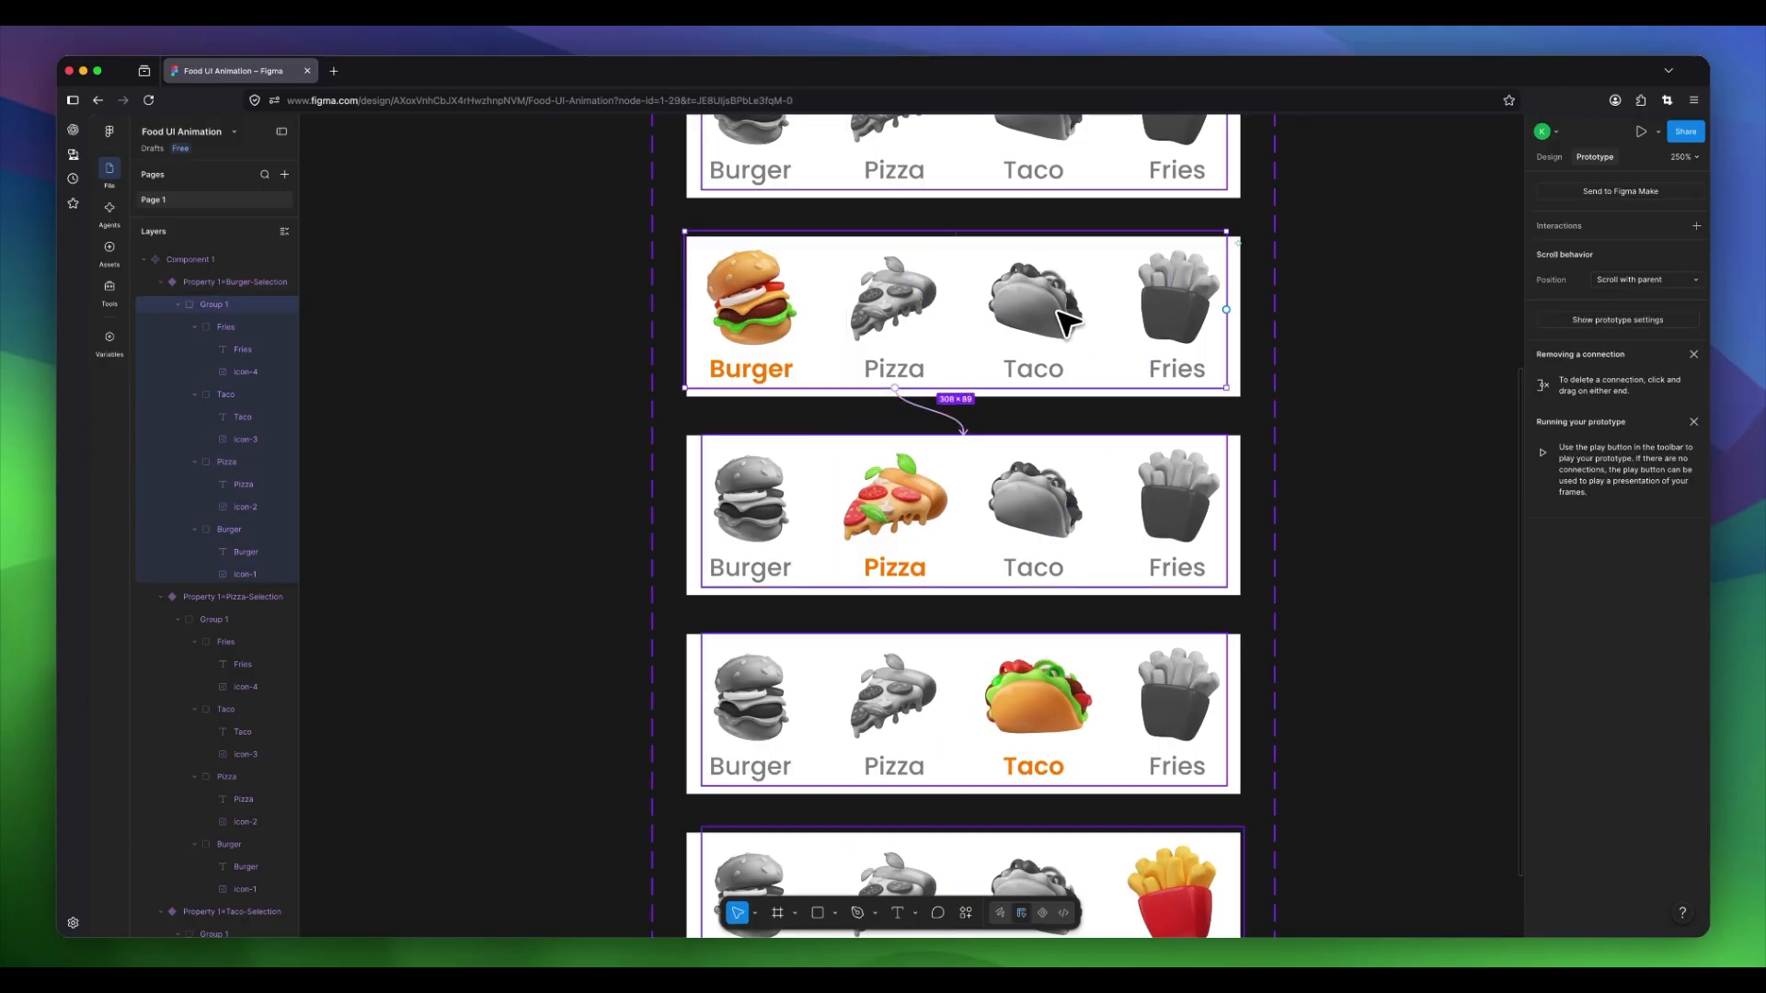
{"action": "left_click", "coordinate": [1059, 318]}
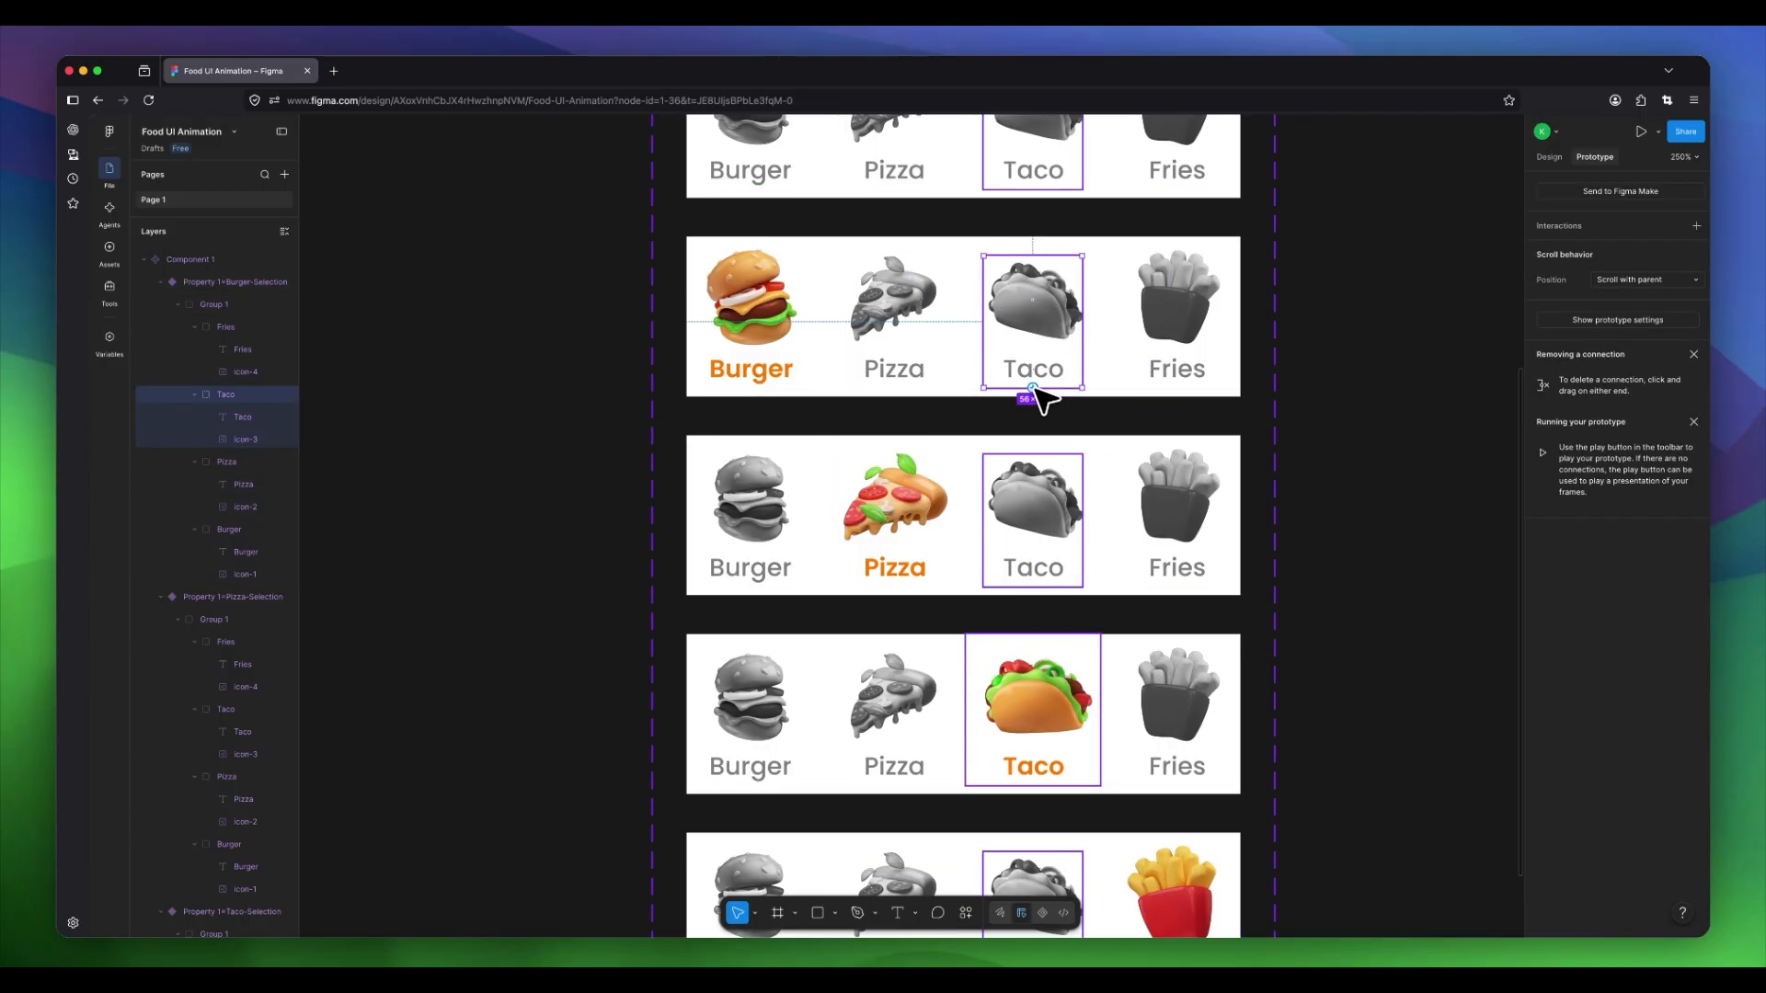
{"action": "left_click_drag", "start_coordinate": [1034, 389], "coordinate": [1127, 520]}
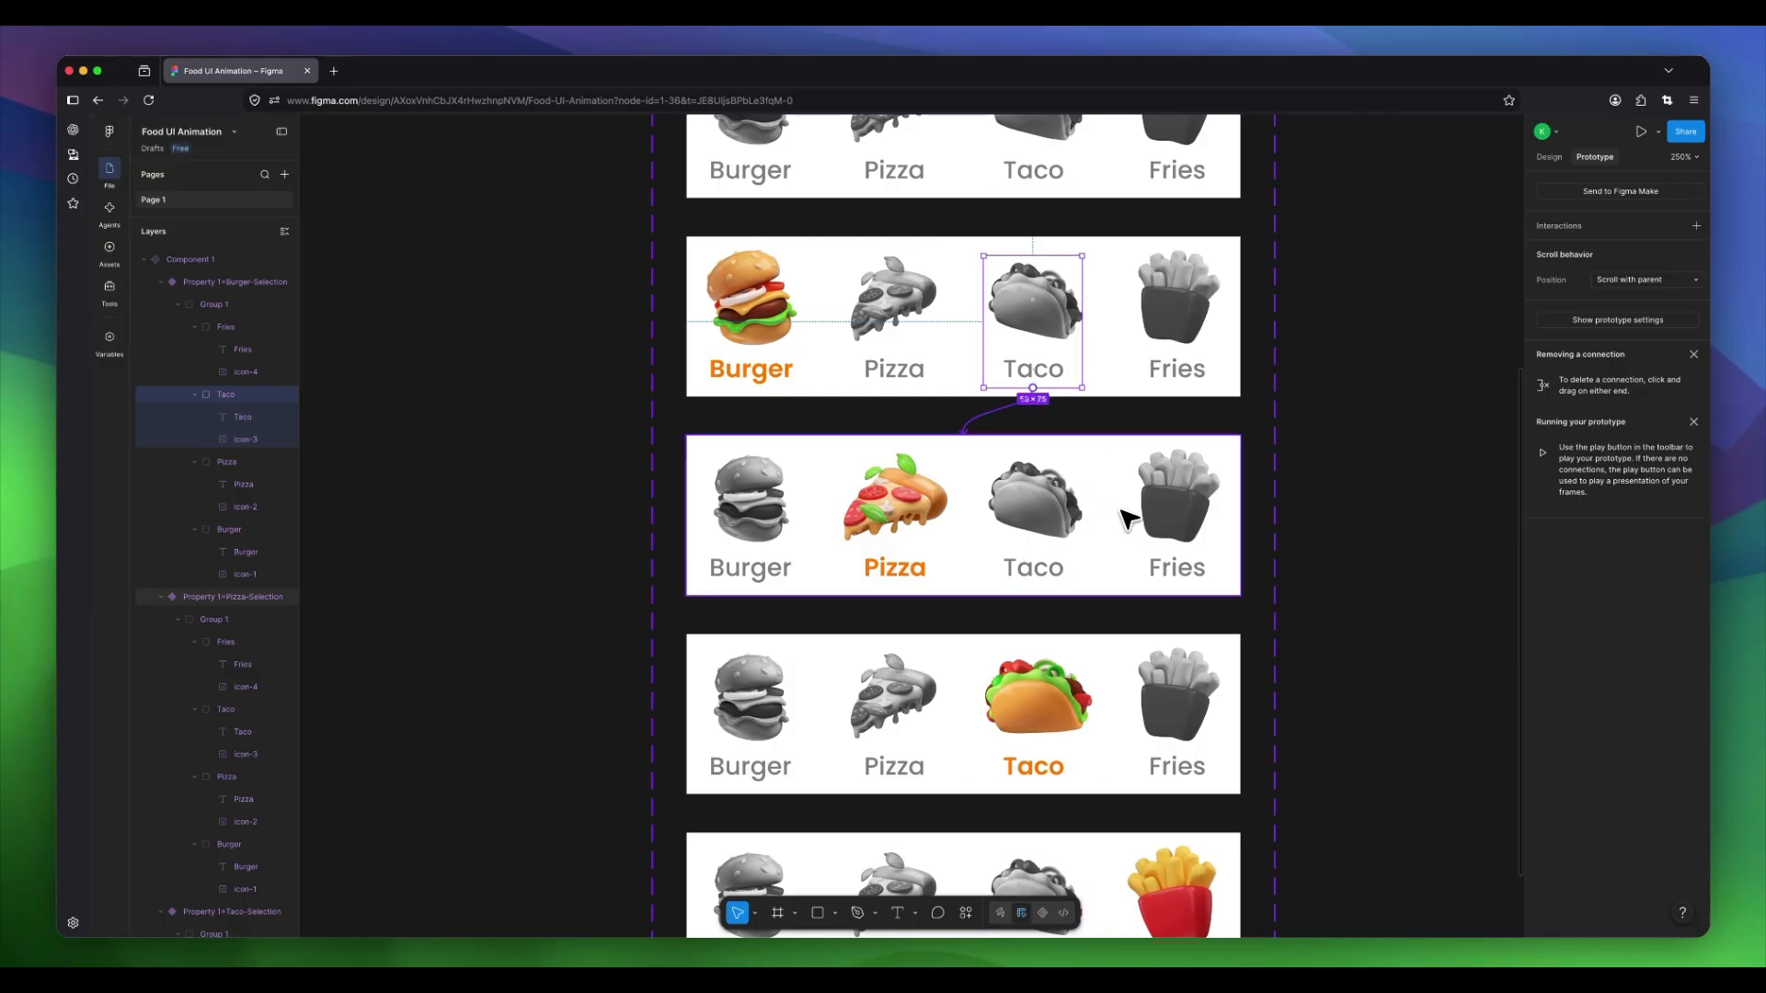
{"action": "left_click_drag", "start_coordinate": [1097, 622], "coordinate": [1074, 680]}
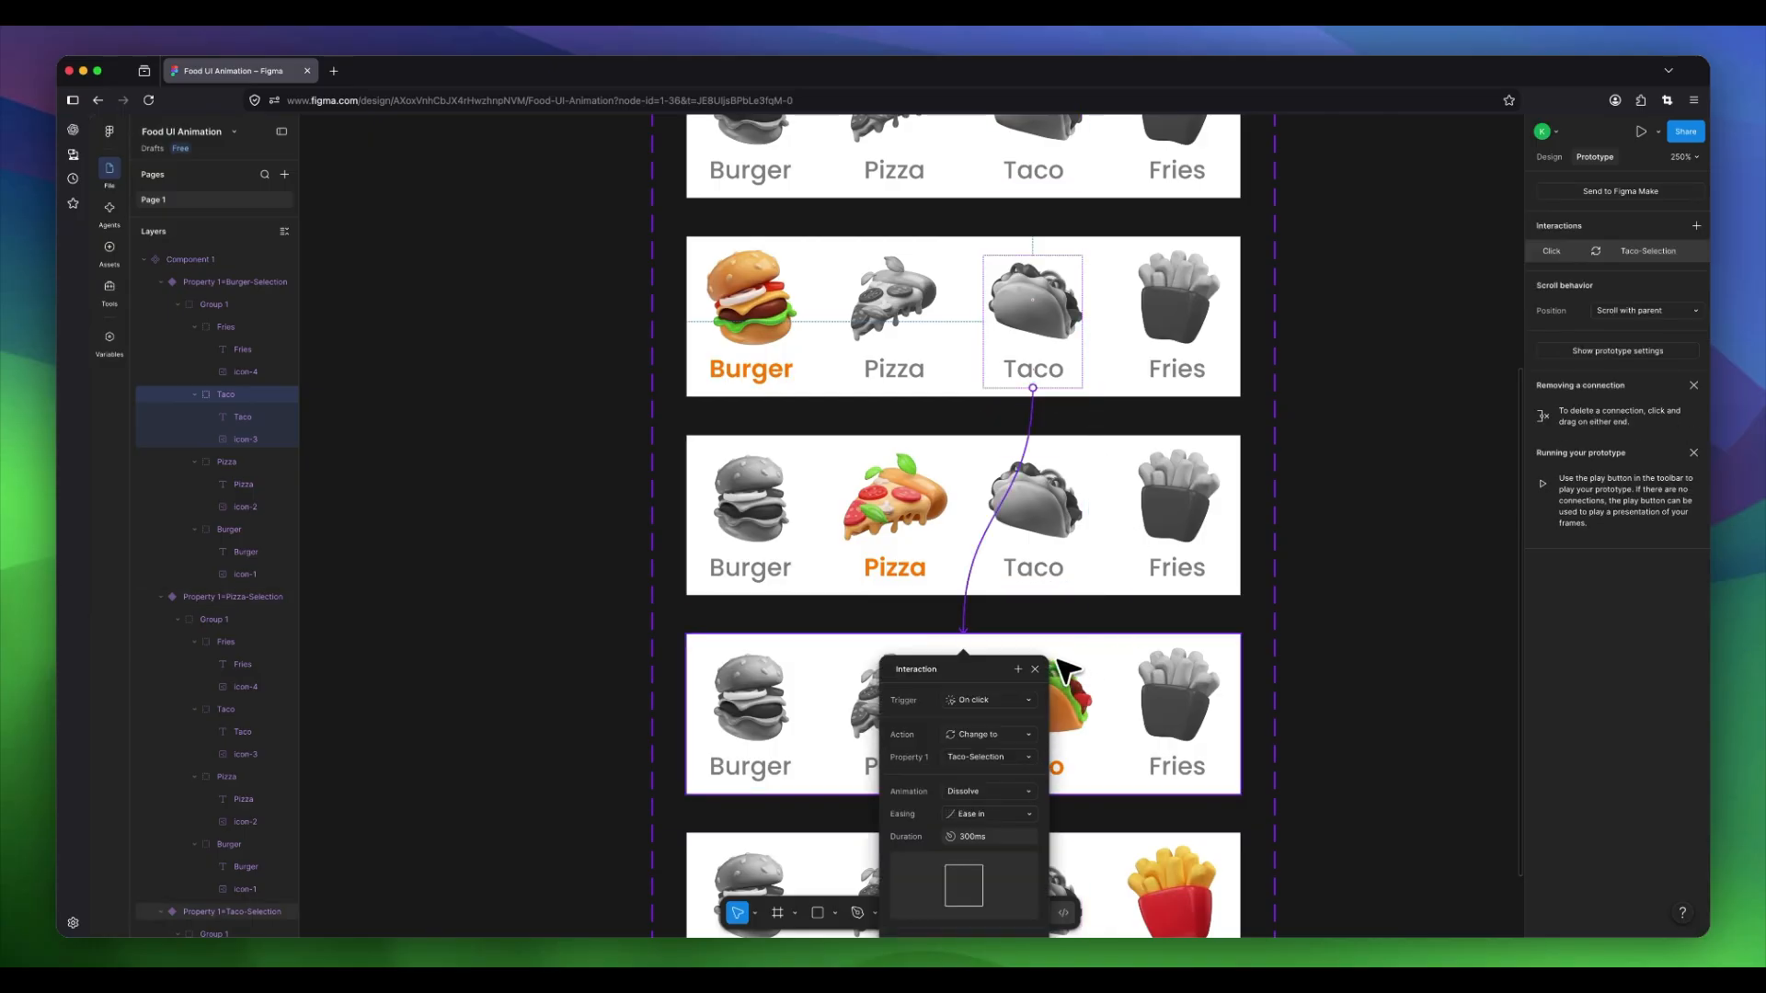
{"action": "scroll", "coordinate": [1012, 598], "scroll_direction": "down", "scroll_amount": 3}
{"action": "left_click_drag", "start_coordinate": [971, 556], "coordinate": [571, 407]}
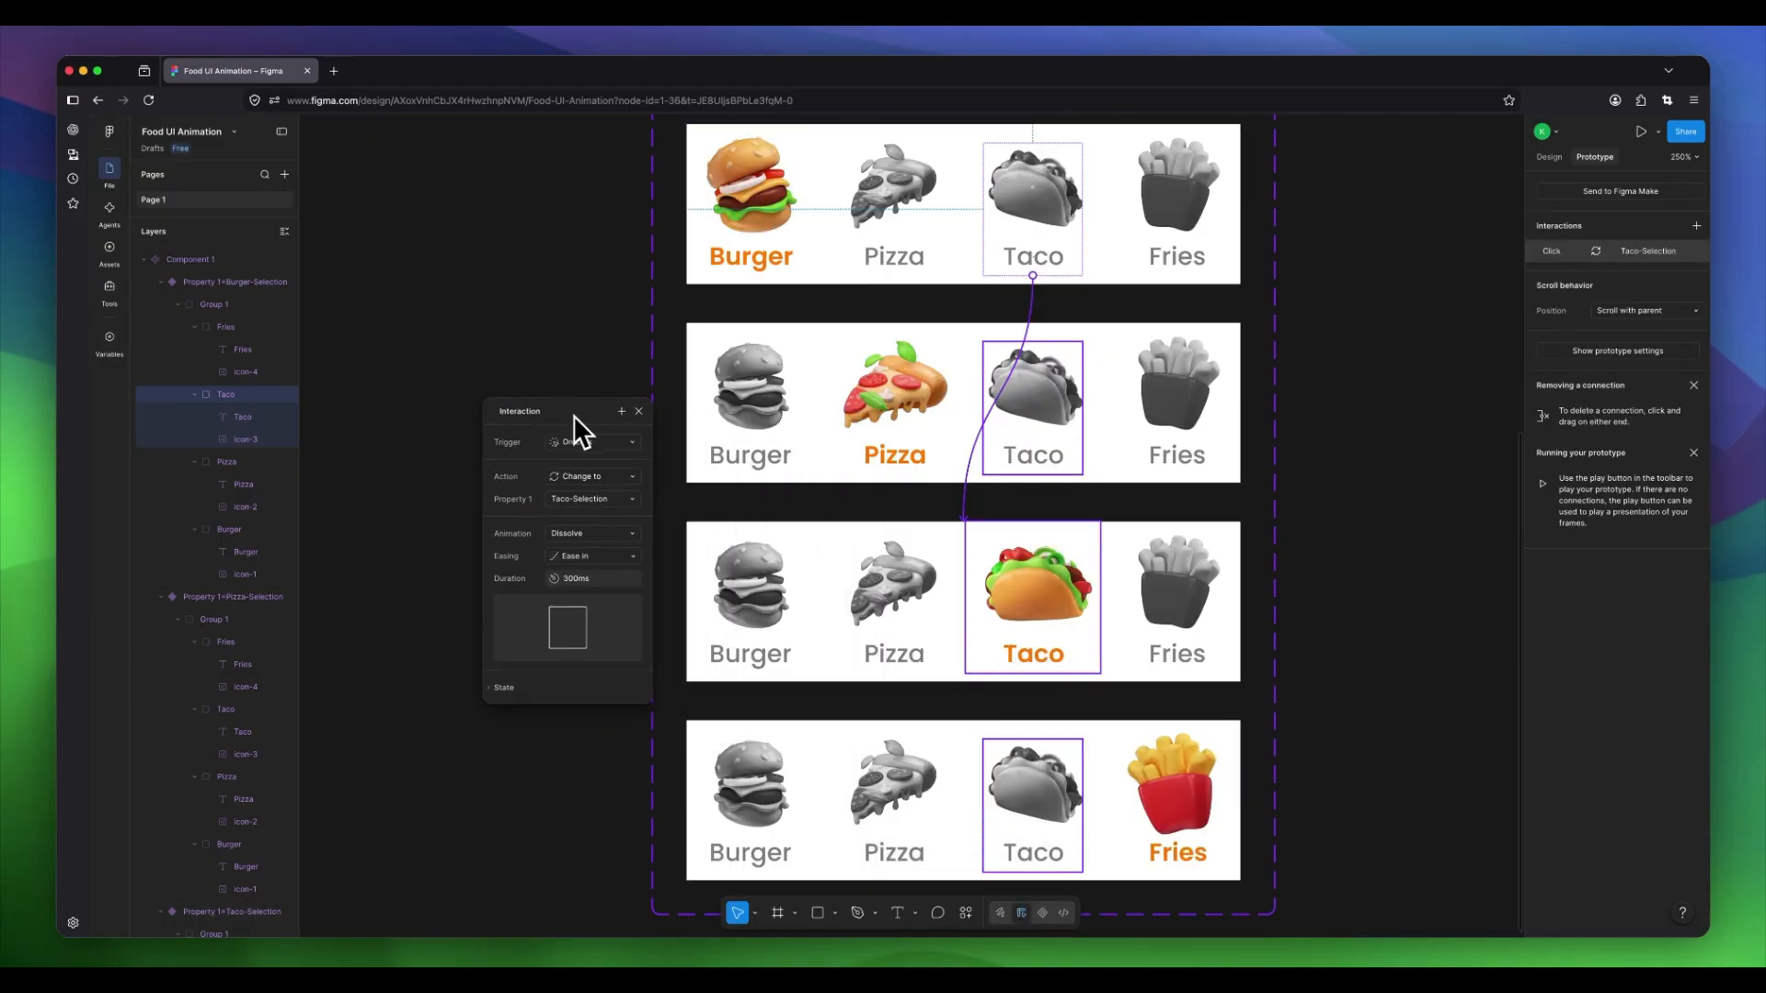
Connect the Fries group in the Burger-Selection variant to Fries-Selection on click, with a 300 ms Dissolve, Ease in animation.
{"action": "left_click", "coordinate": [1177, 209]}
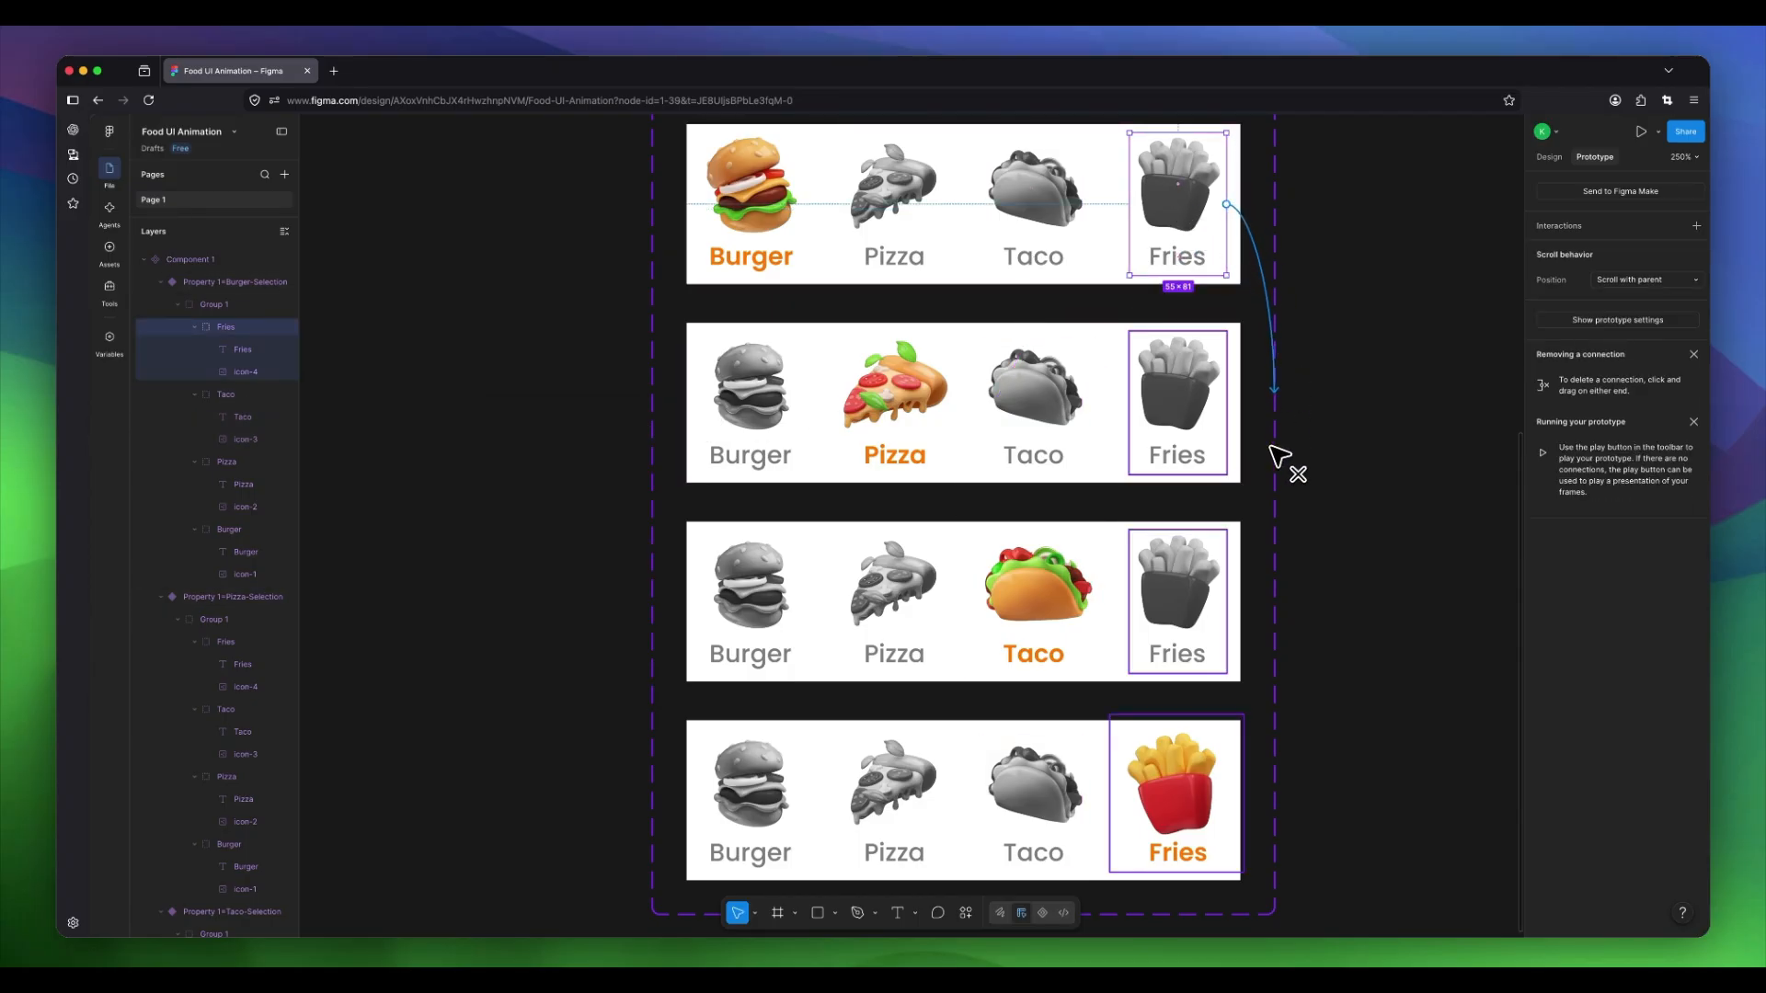
{"action": "left_click_drag", "start_coordinate": [1278, 455], "coordinate": [1205, 777]}
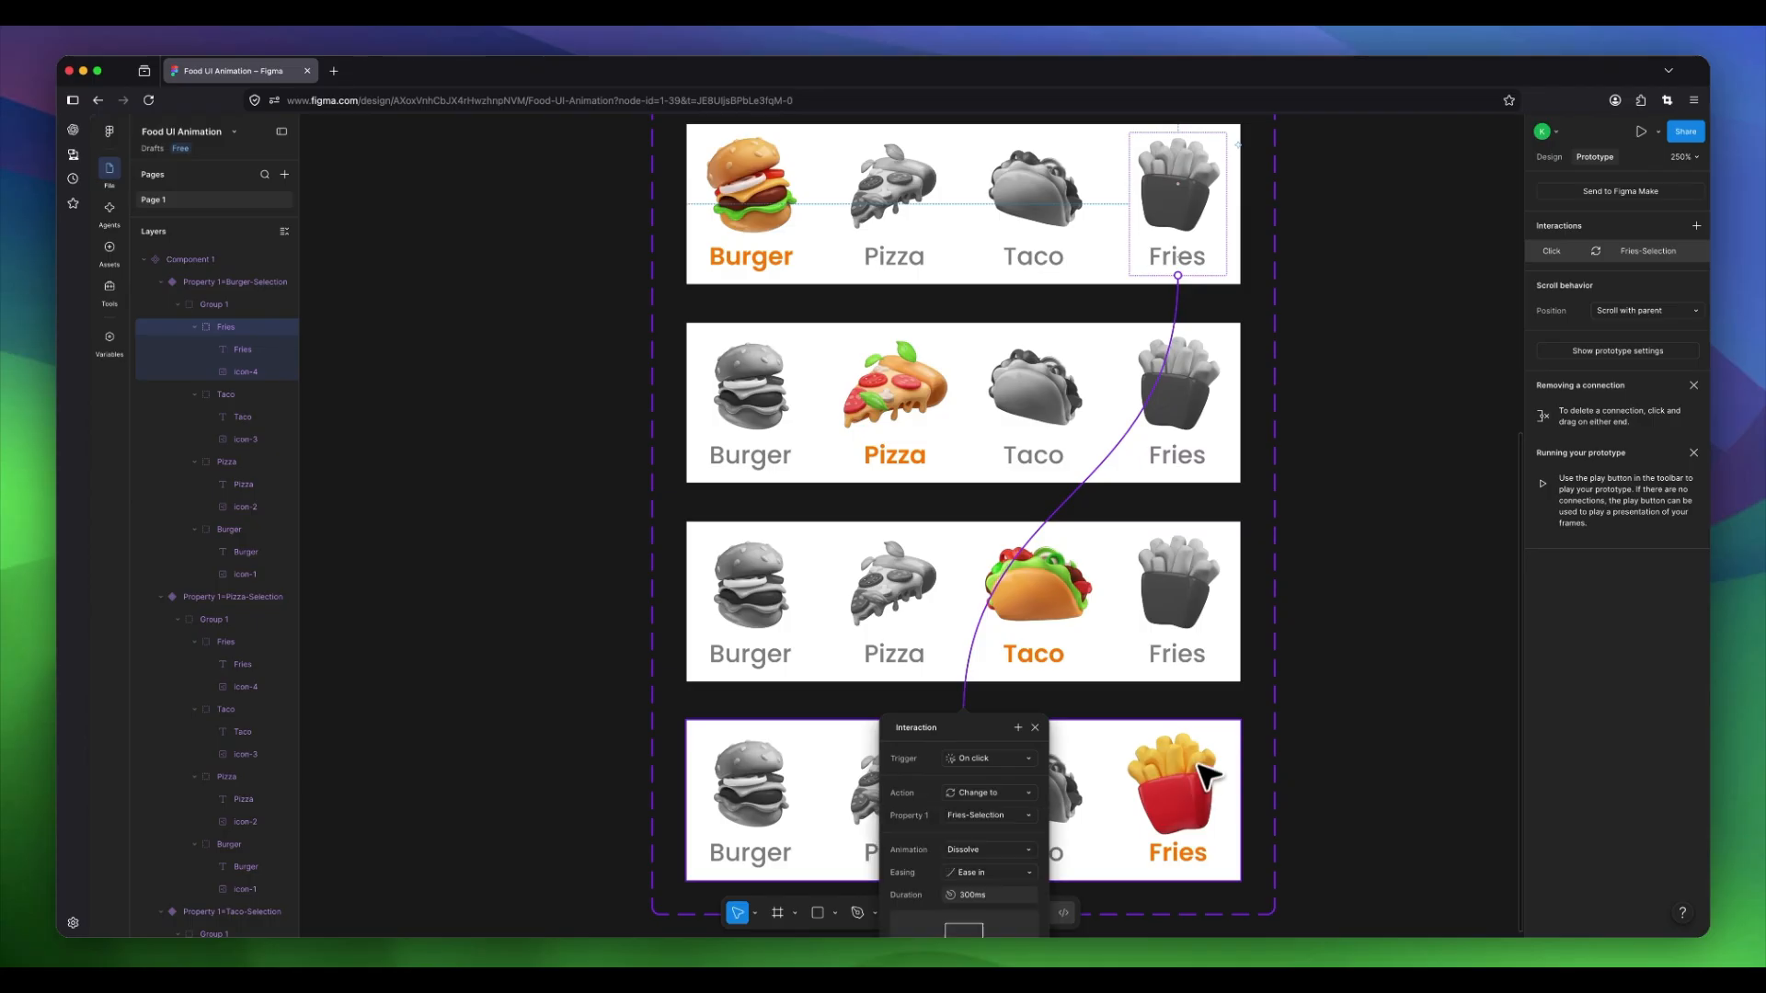
{"action": "left_click_drag", "start_coordinate": [964, 730], "coordinate": [1396, 280]}
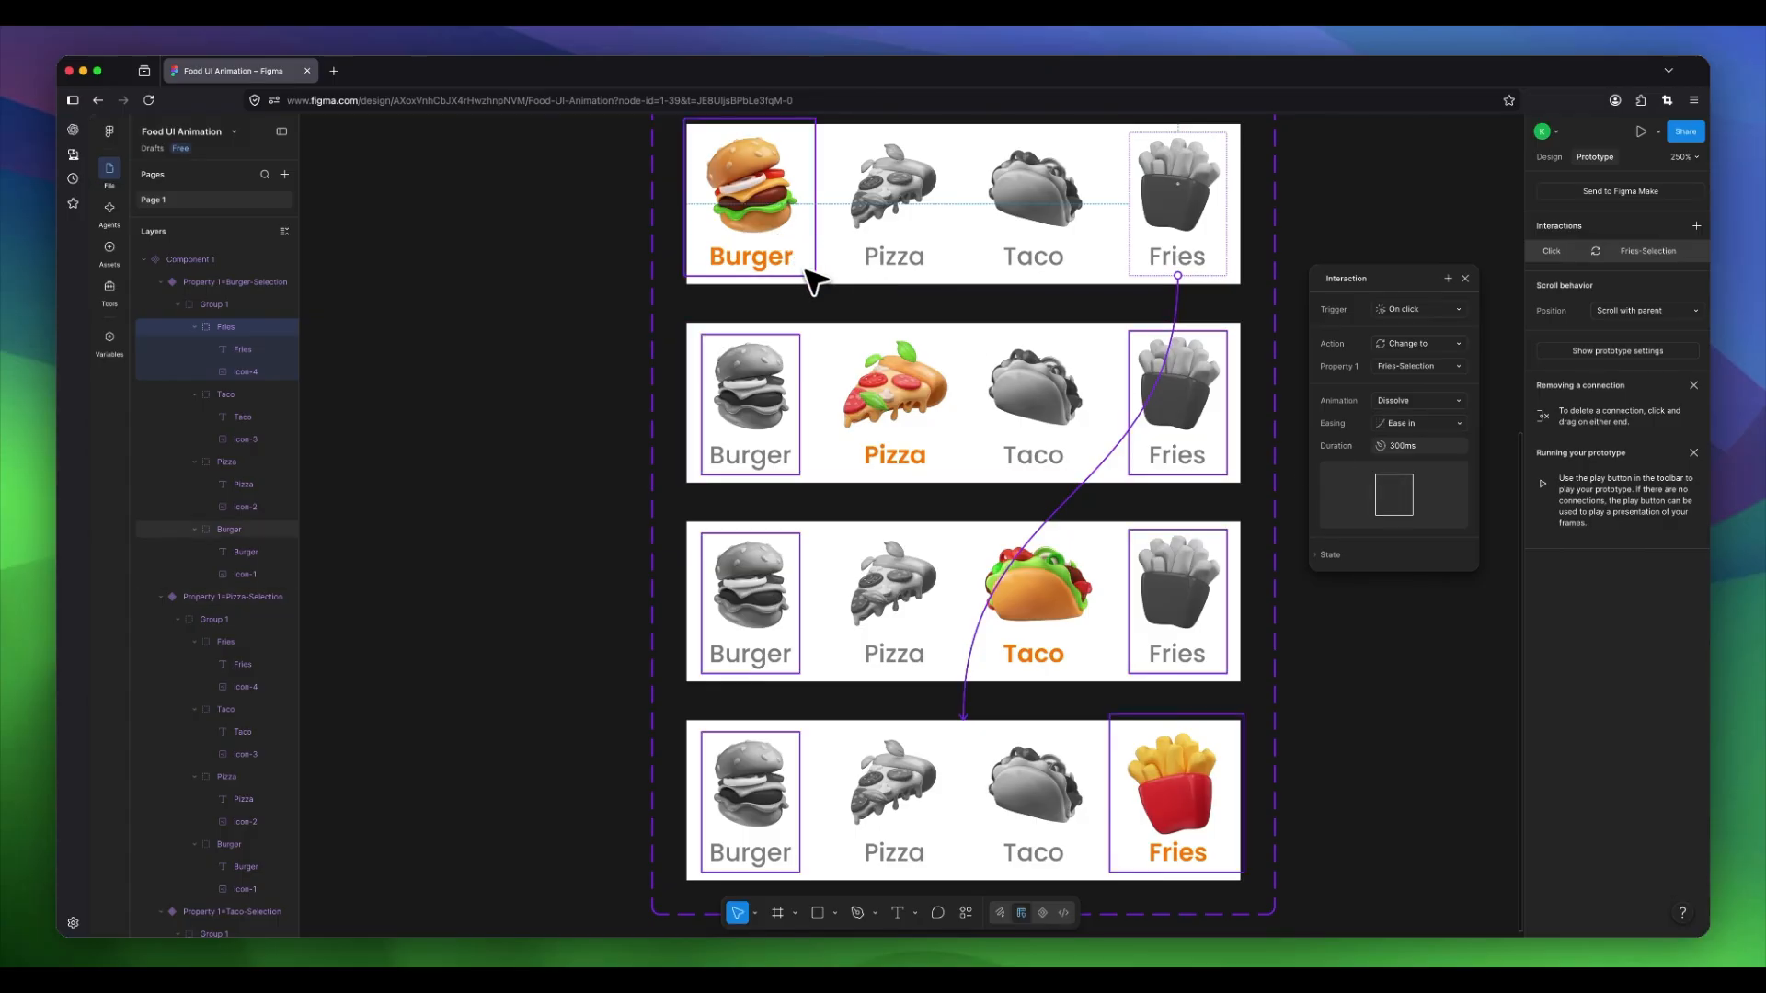
{"action": "left_click", "coordinate": [1001, 333]}
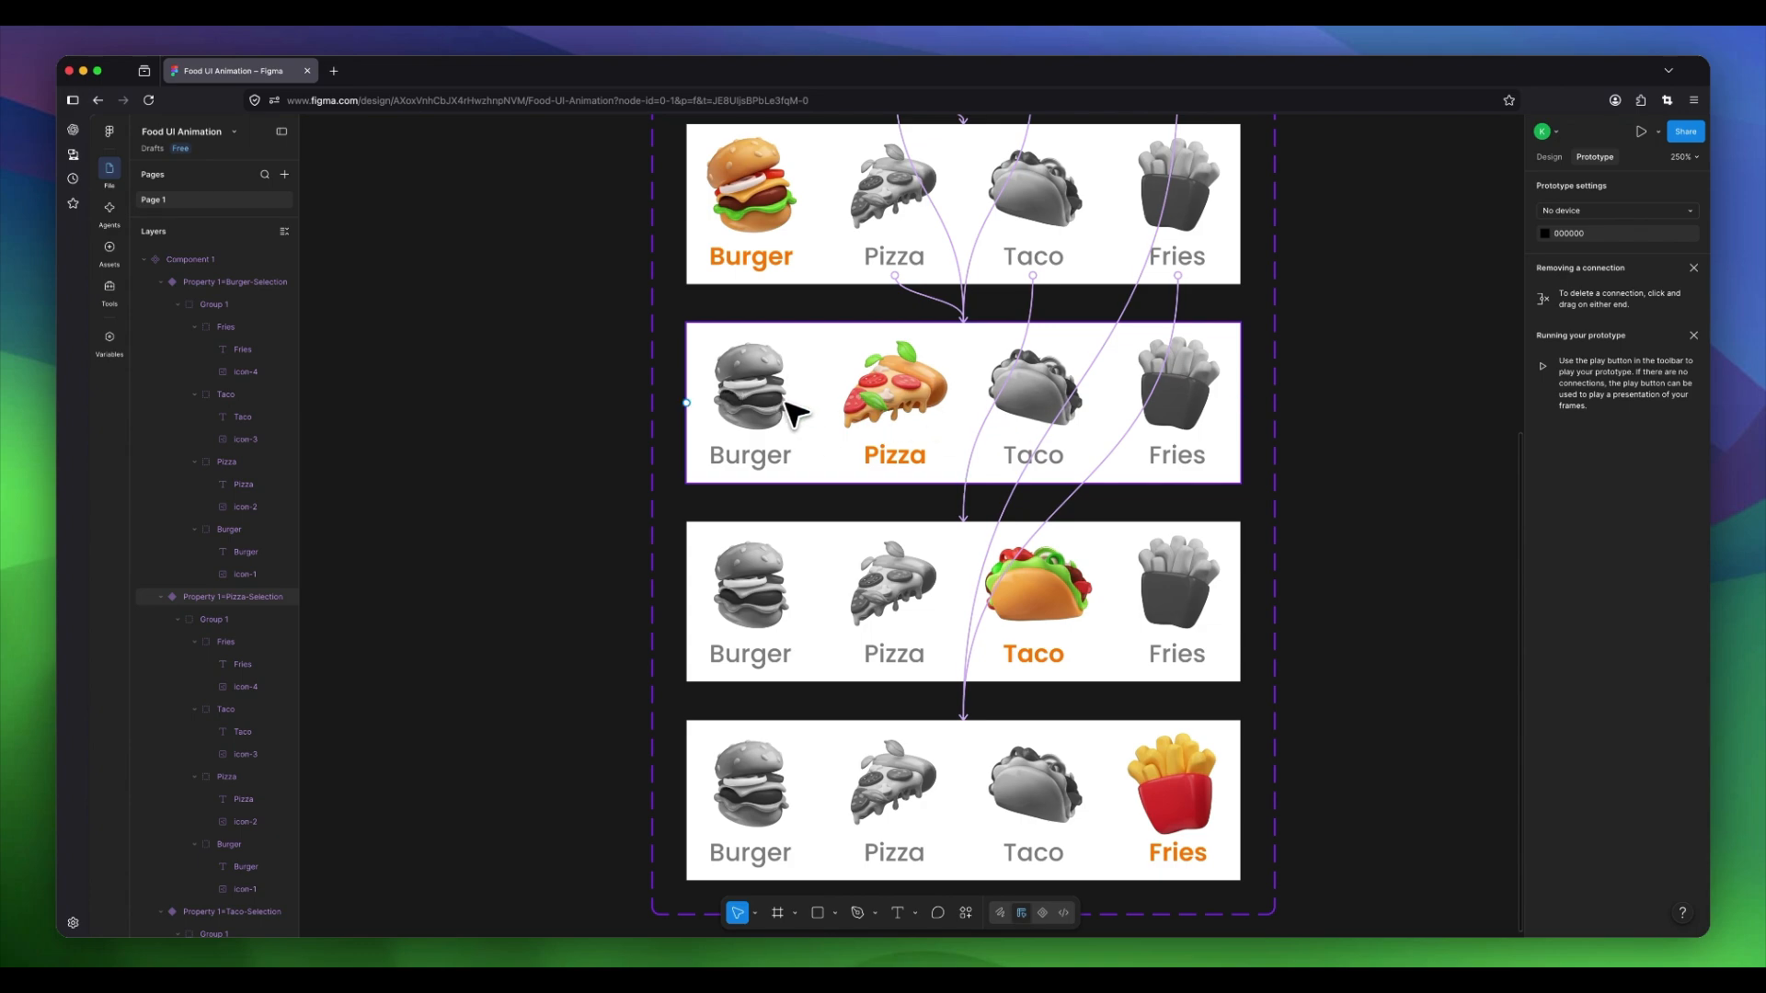
Connect the Burger group in the Pizza-Selection variant to Burger-Selection on click, with a 300 ms Dissolve, Ease in animation.
{"action": "left_click", "coordinate": [931, 225]}
{"action": "left_click", "coordinate": [842, 382]}
{"action": "double_click", "coordinate": [785, 407]}
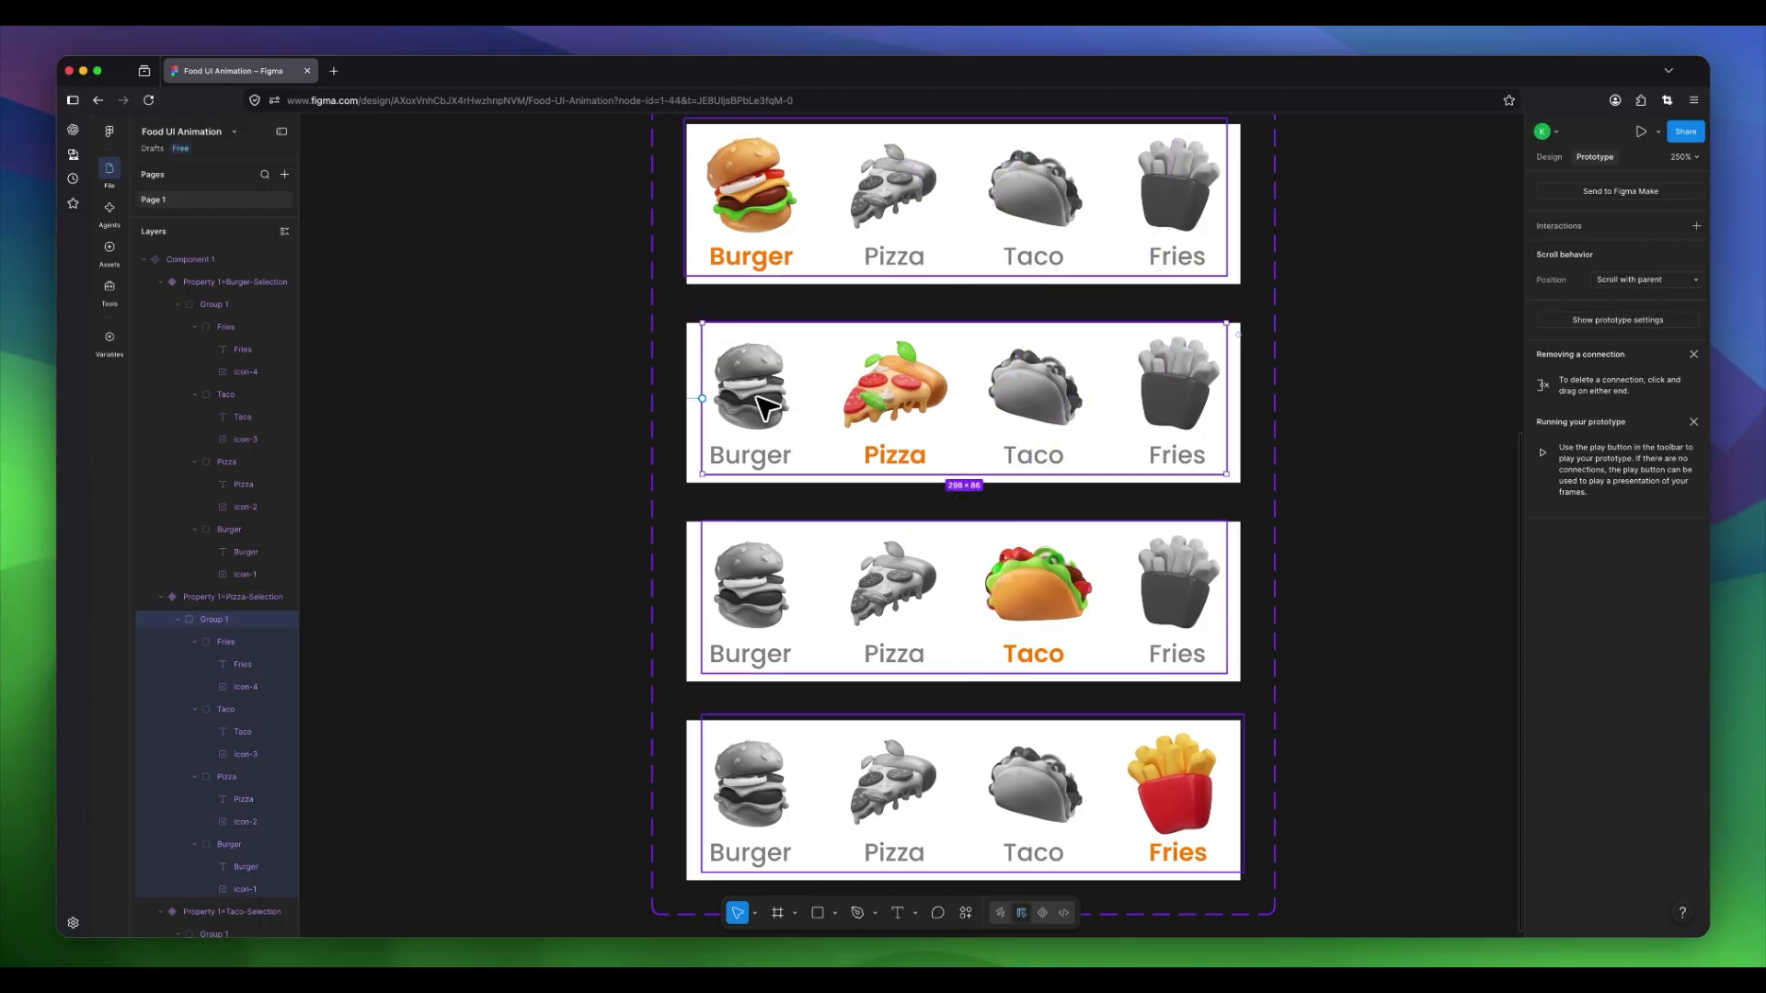
{"action": "double_click", "coordinate": [766, 408]}
{"action": "left_click_drag", "start_coordinate": [754, 338], "coordinate": [760, 260]}
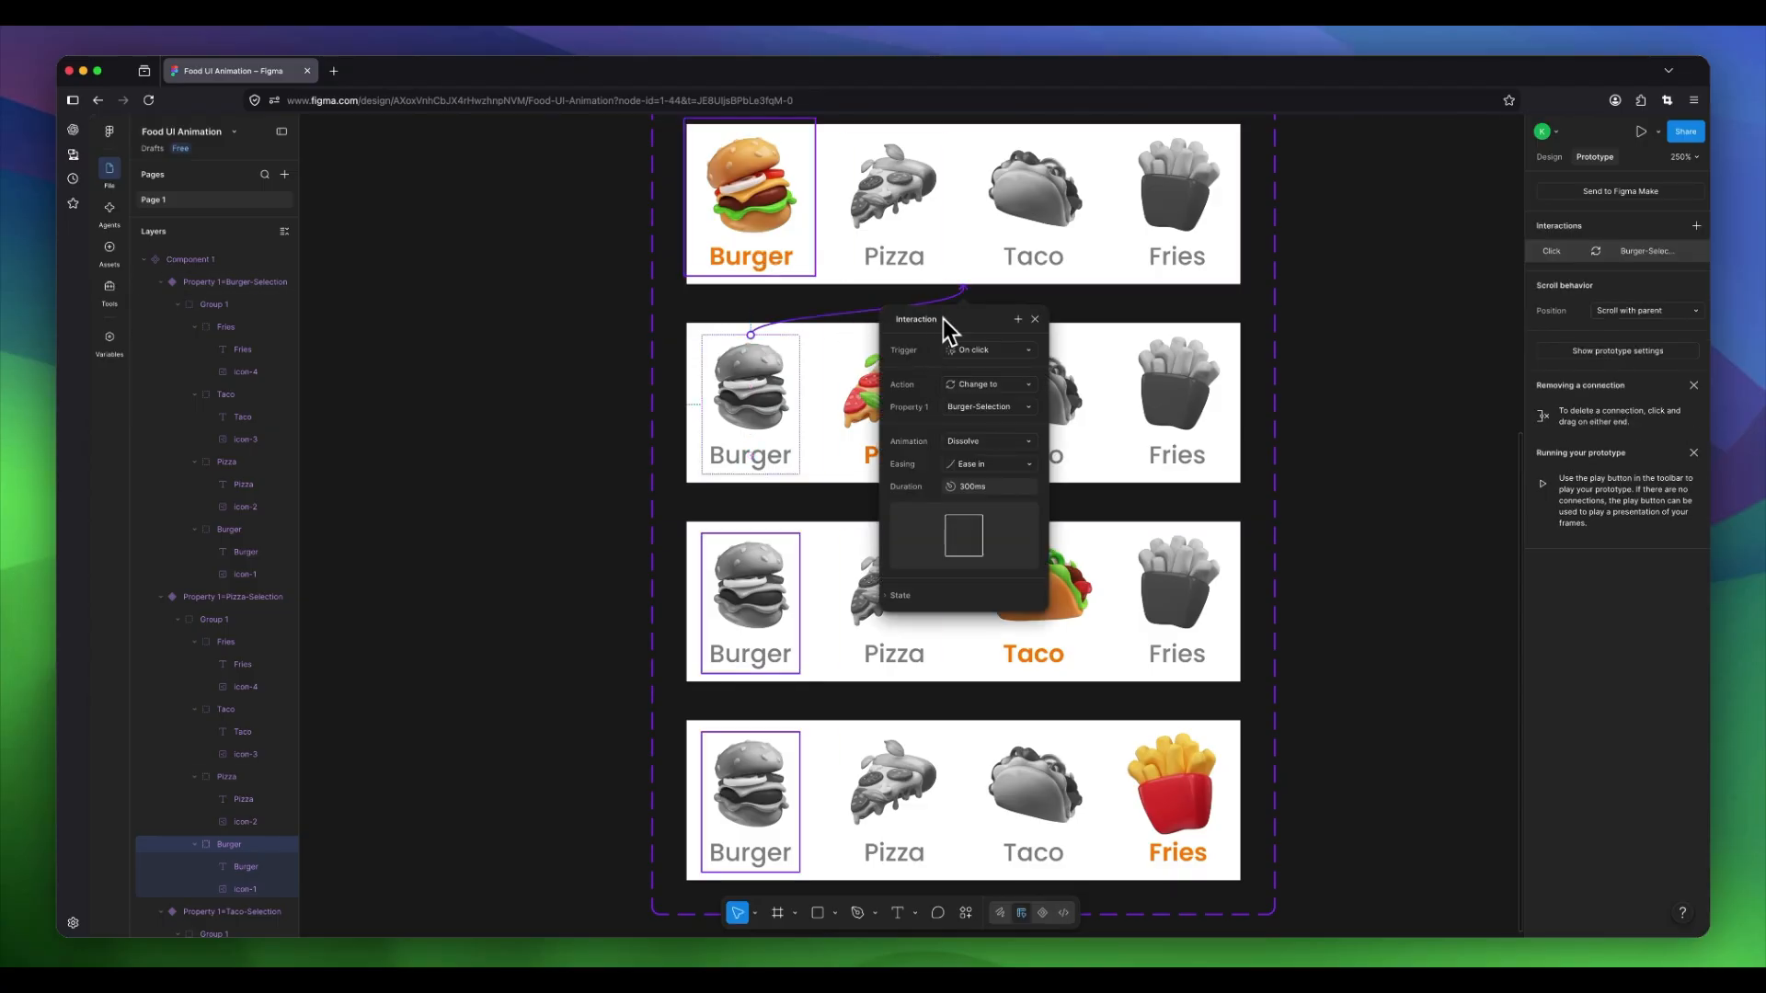
{"action": "left_click_drag", "start_coordinate": [948, 320], "coordinate": [1394, 351]}
Connect the Taco and Fries groups in the Pizza-Selection variant to Taco-Selection and Fries-Selection respectively, each changing on click.
{"action": "left_click", "coordinate": [1034, 382]}
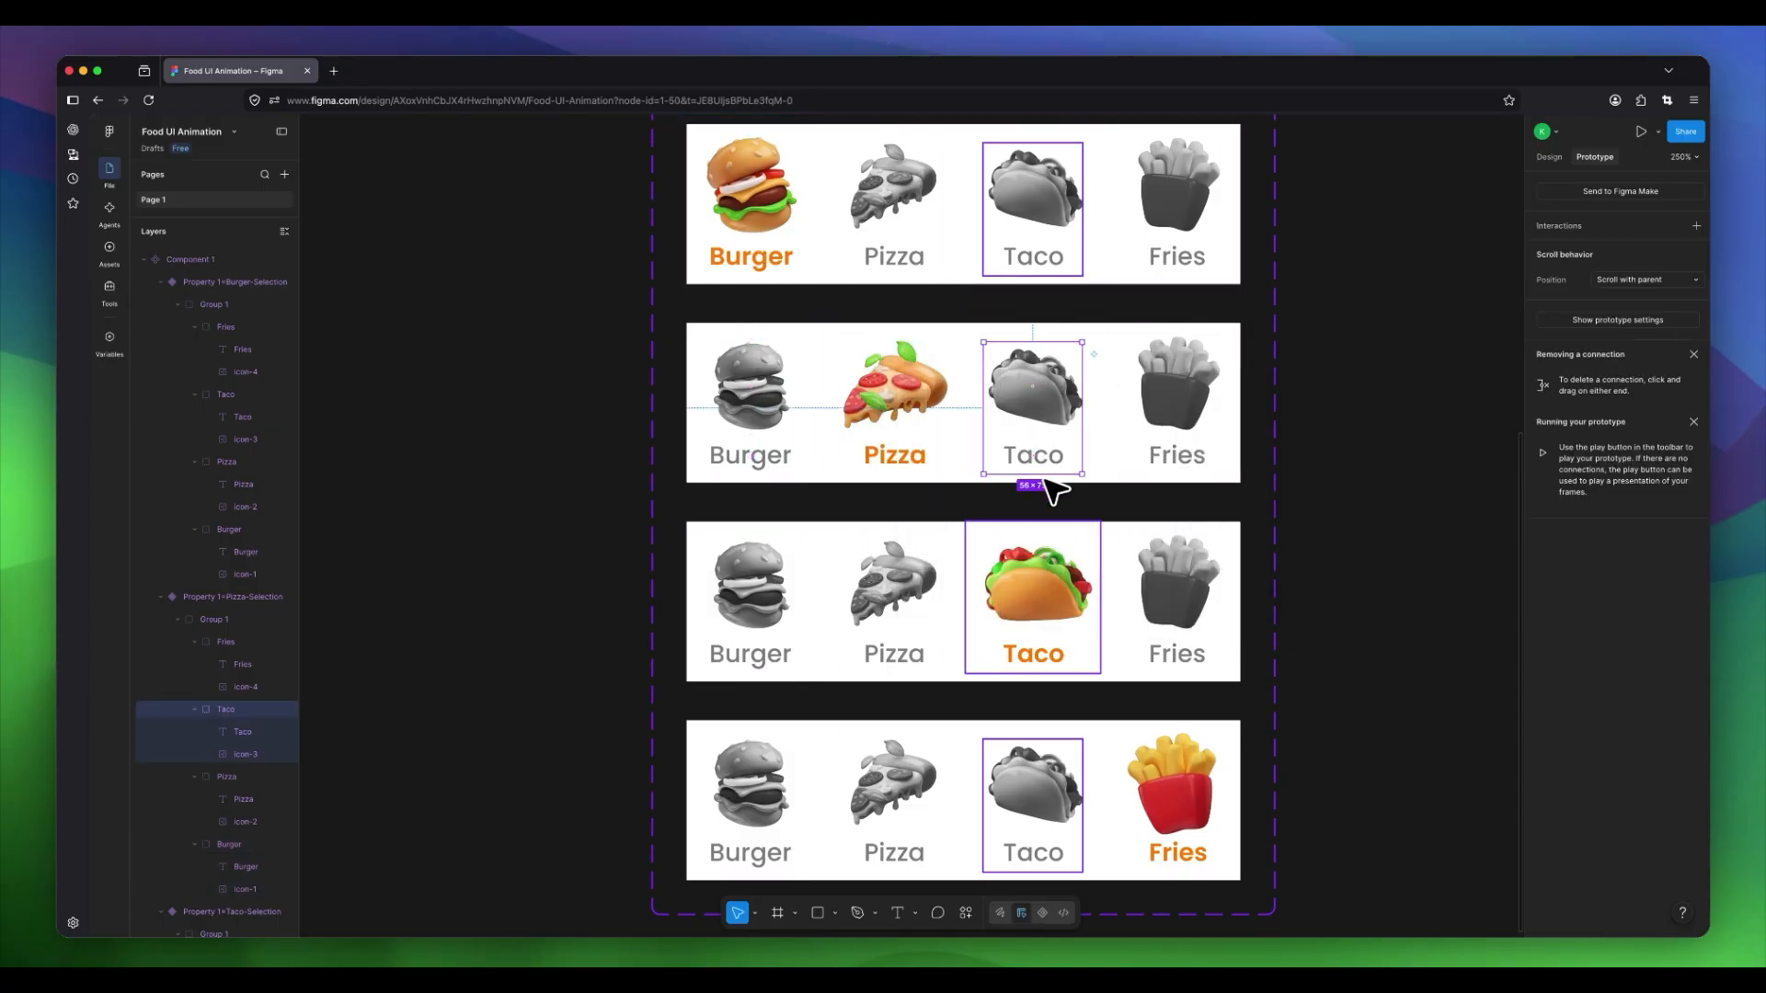
{"action": "left_click_drag", "start_coordinate": [1034, 474], "coordinate": [1049, 598]}
{"action": "left_click", "coordinate": [1179, 415]}
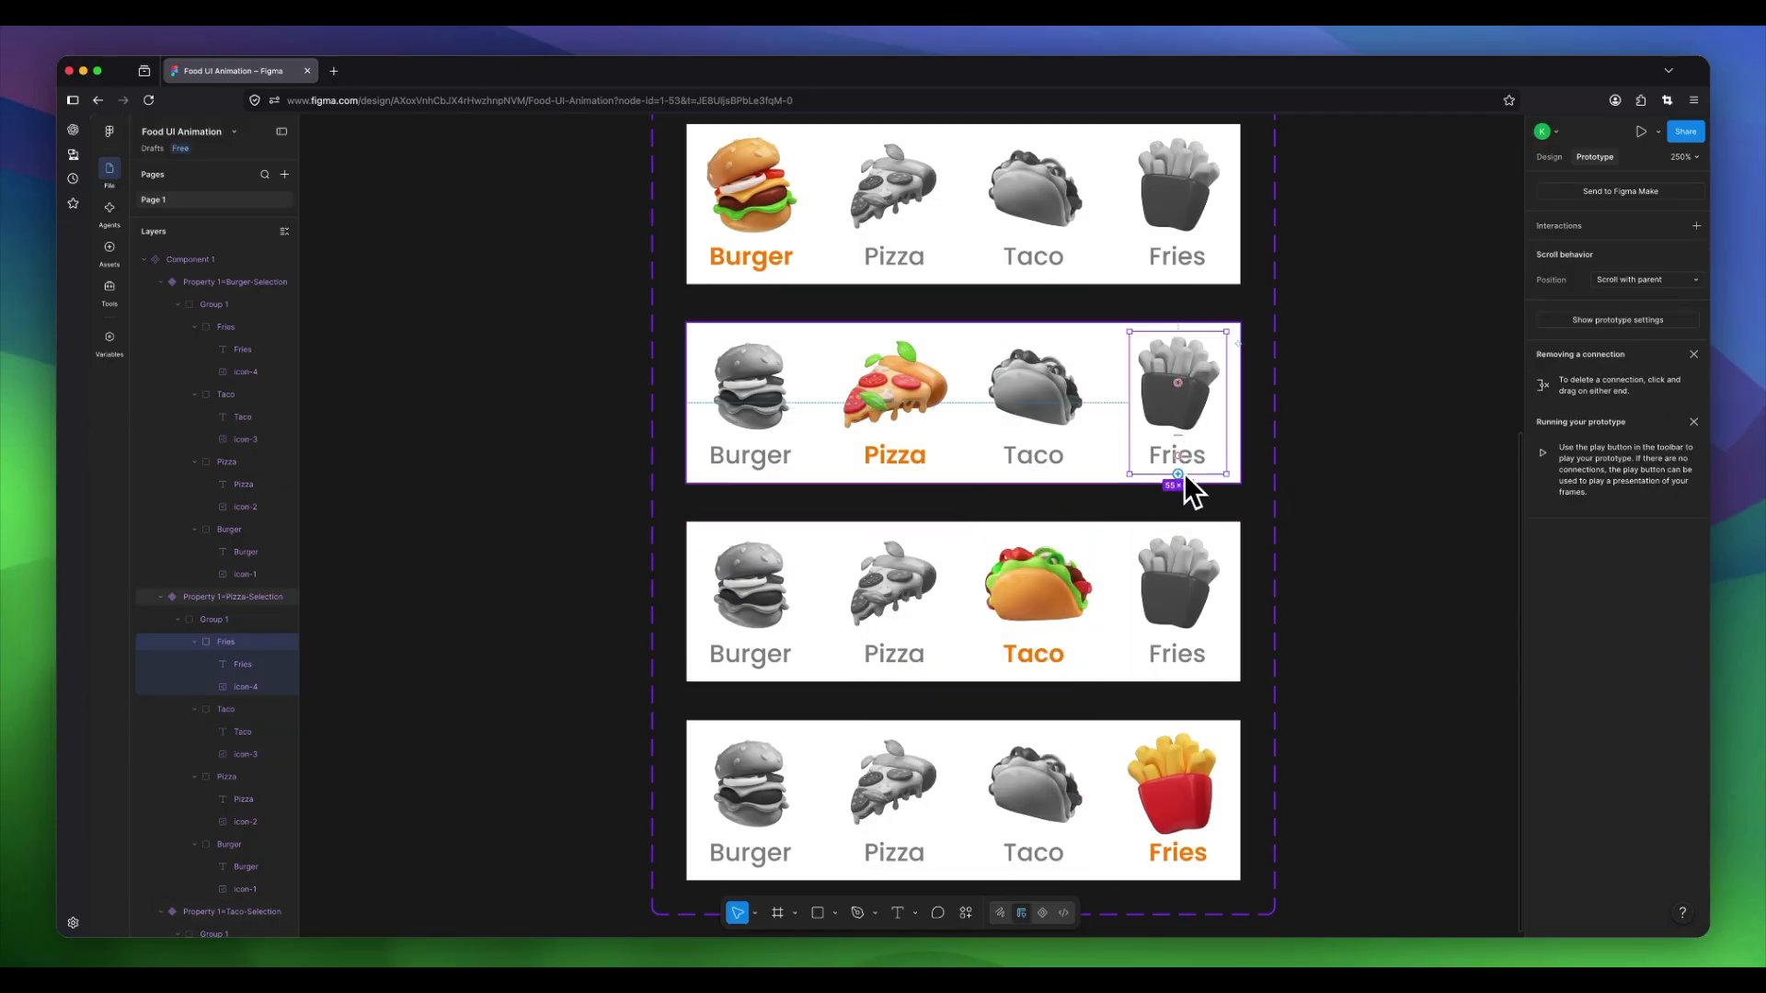
{"action": "left_click_drag", "start_coordinate": [1227, 404], "coordinate": [1189, 772]}
{"action": "scroll", "coordinate": [1176, 756], "scroll_direction": "down", "scroll_amount": 1}
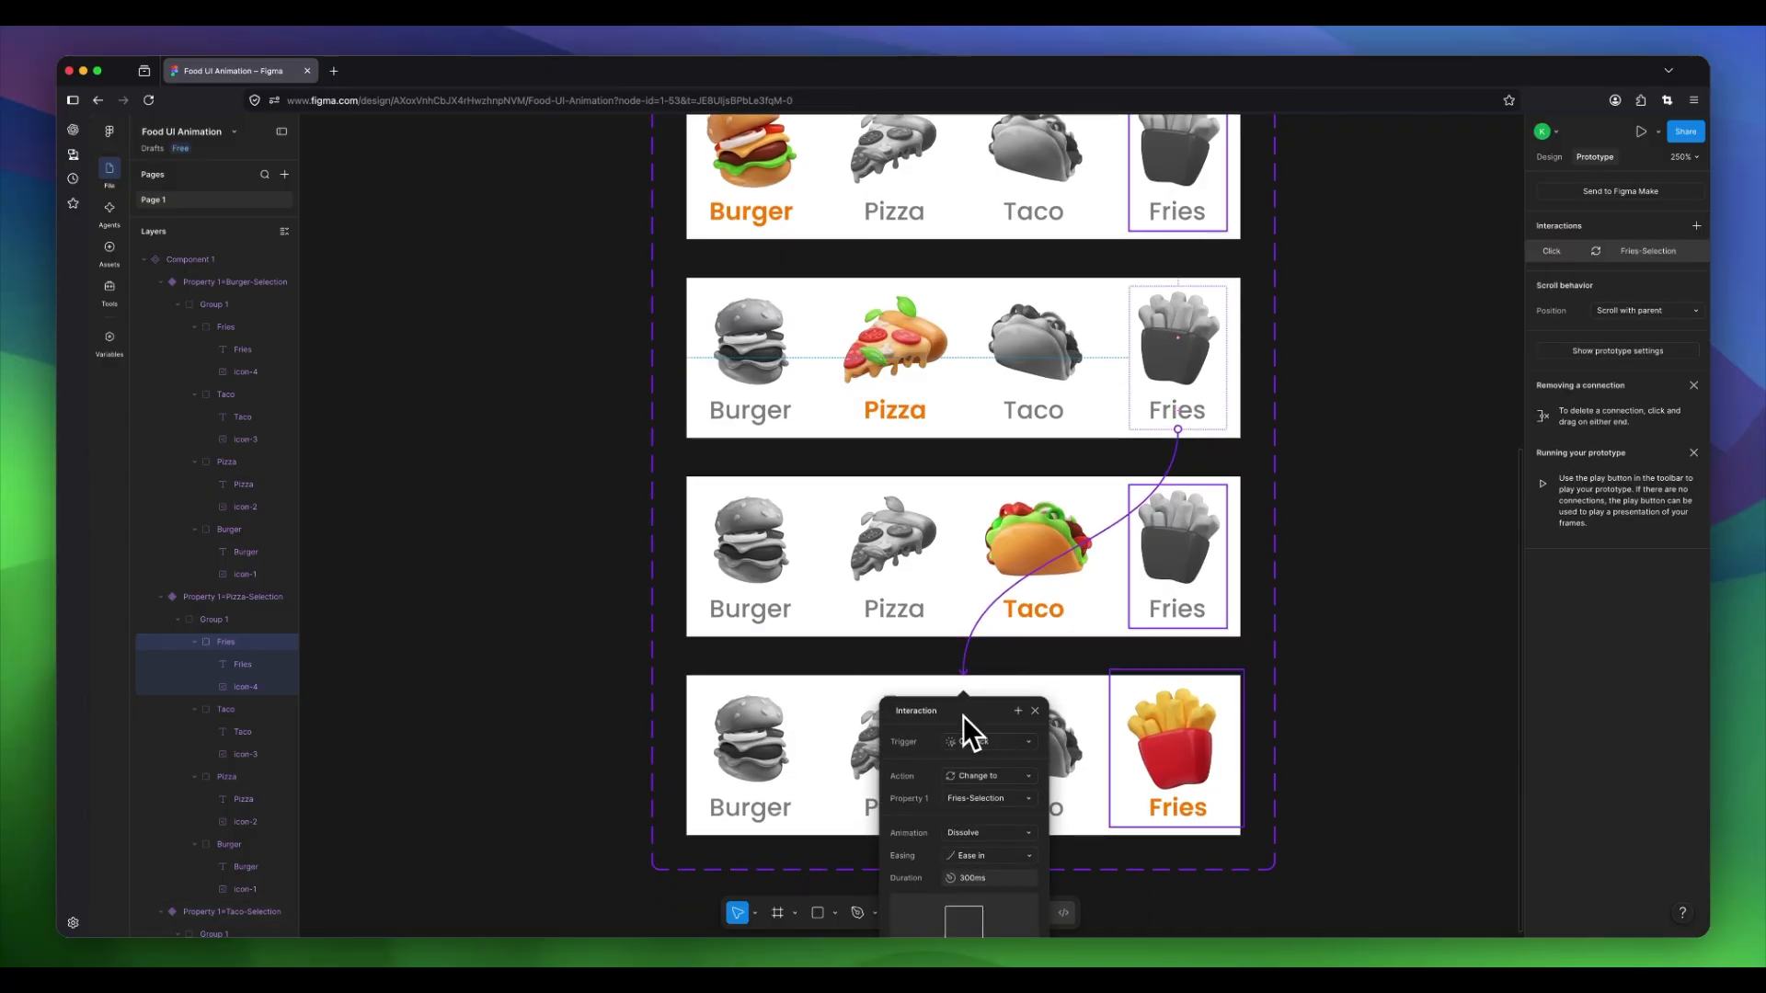
{"action": "left_click_drag", "start_coordinate": [963, 714], "coordinate": [1368, 477]}
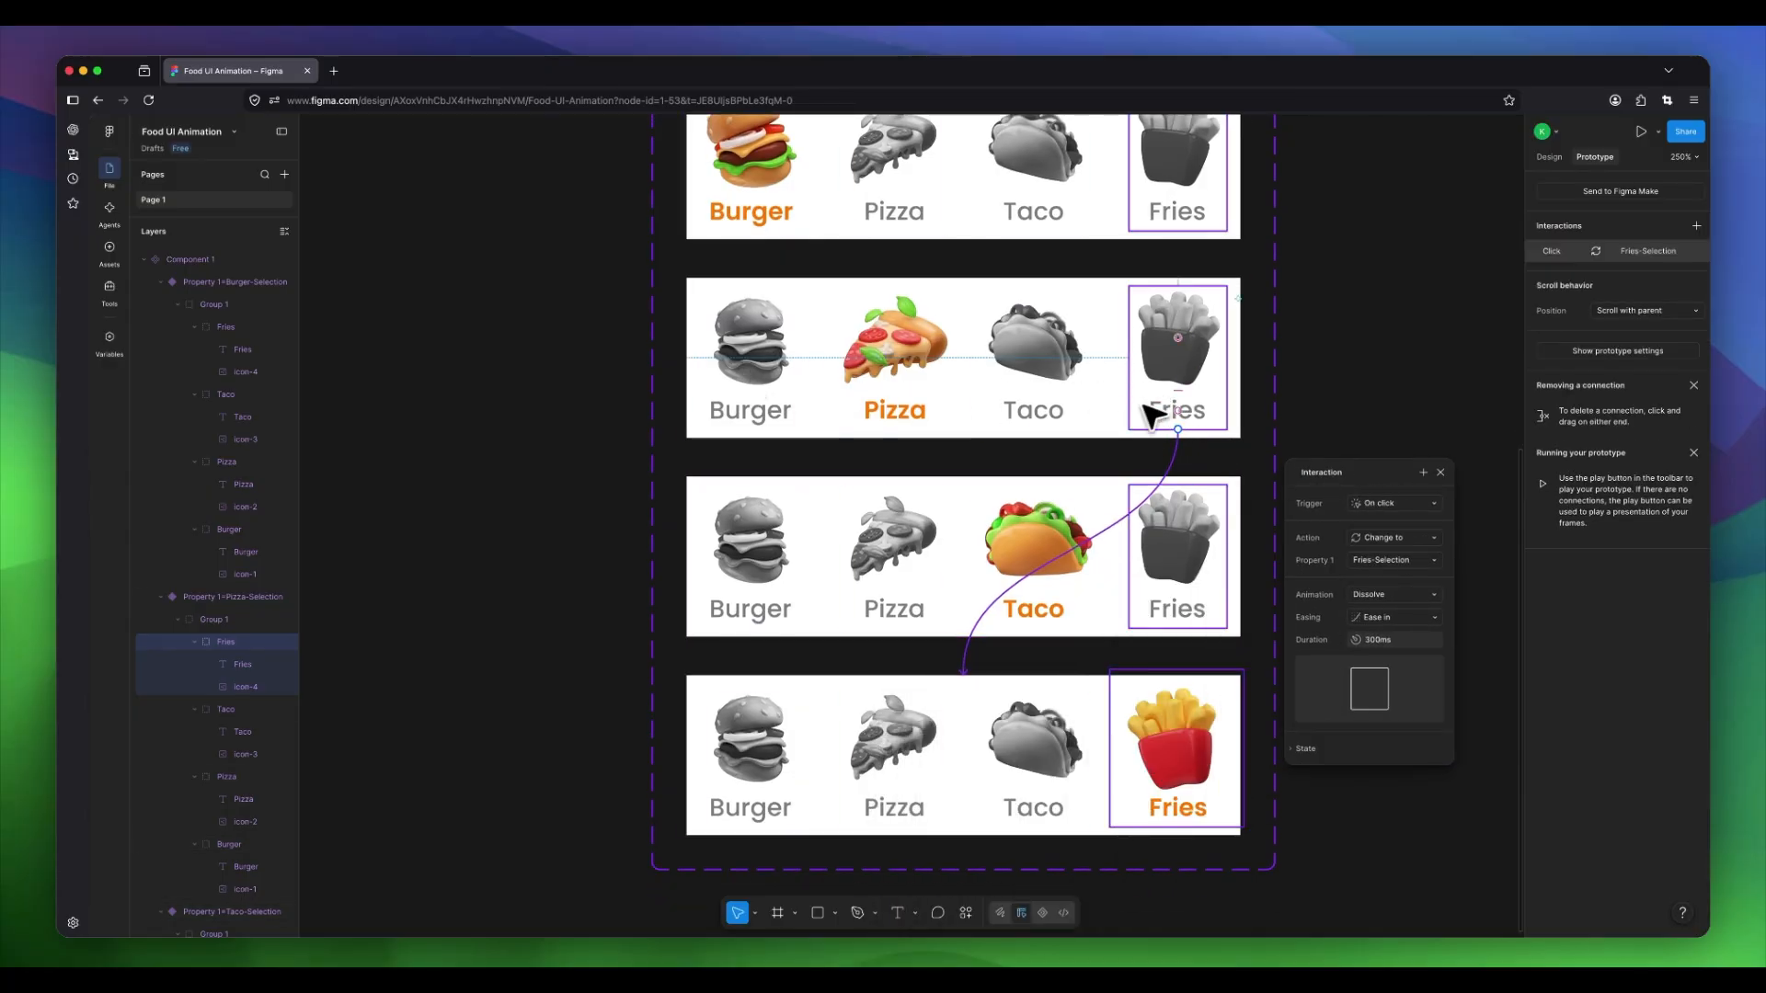
{"action": "left_click", "coordinate": [839, 460]}
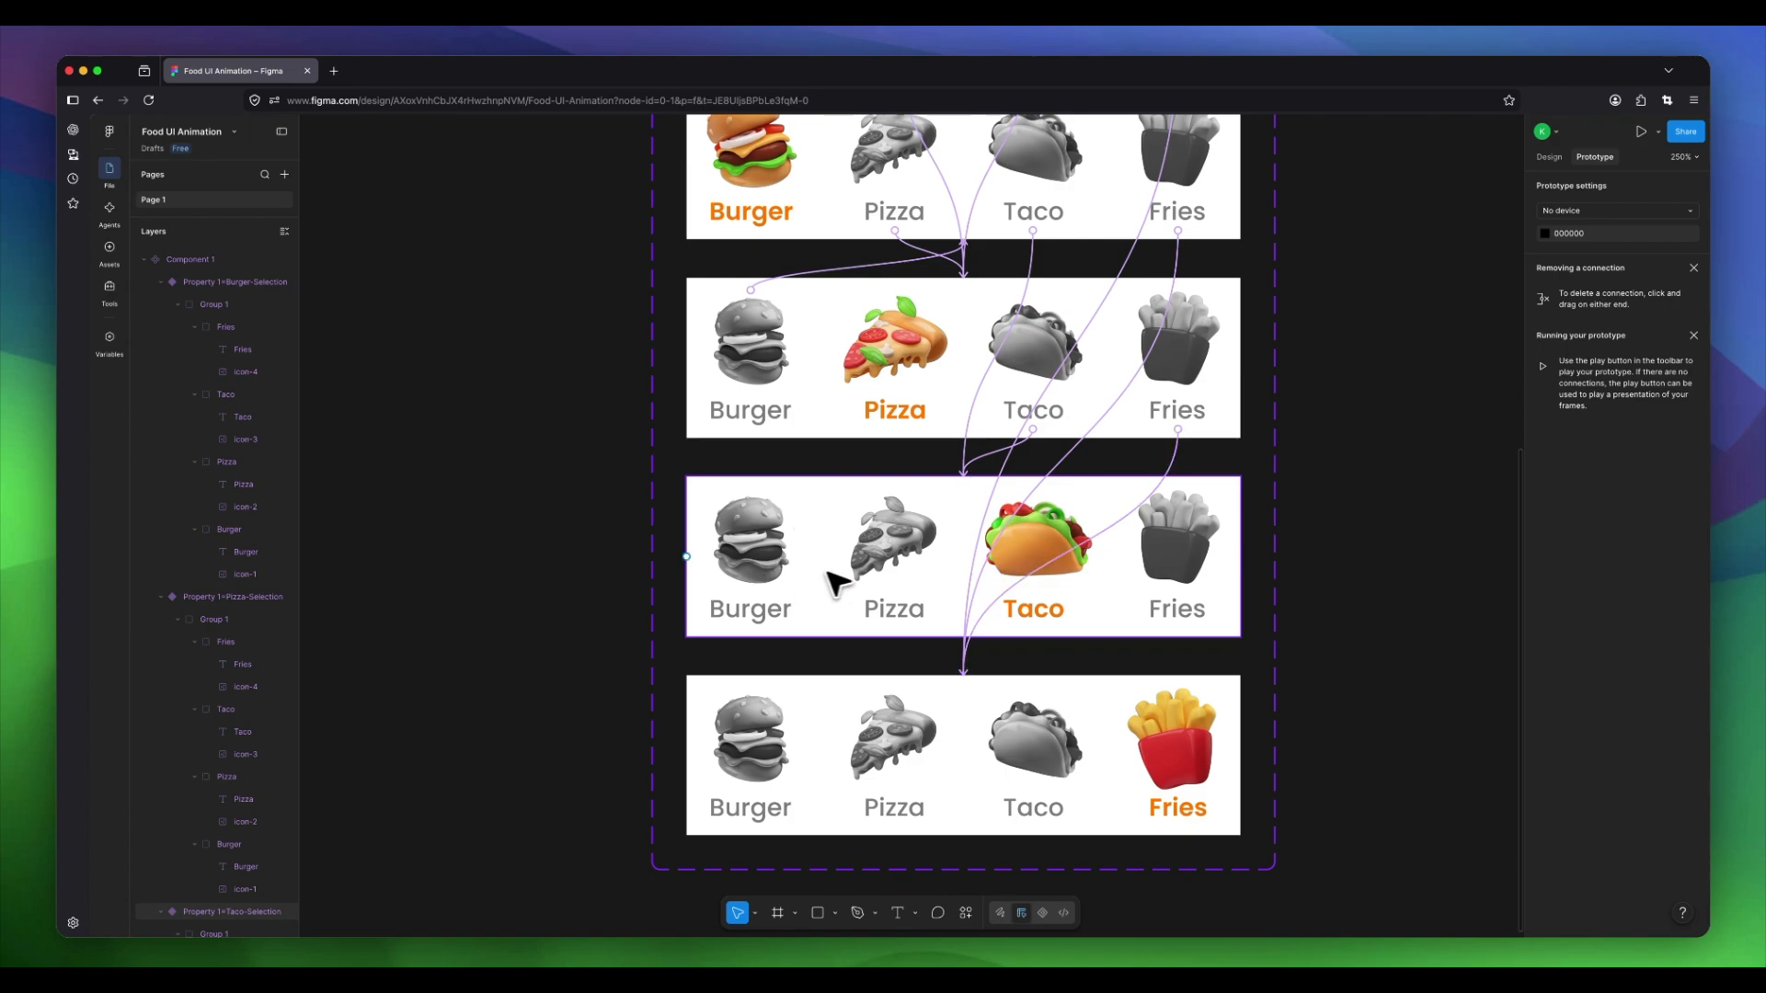
Connect the Burger group in the Taco-Selection variant to Burger-Selection on click, with a 300 ms Dissolve, Ease in animation.
{"action": "left_click", "coordinate": [771, 572]}
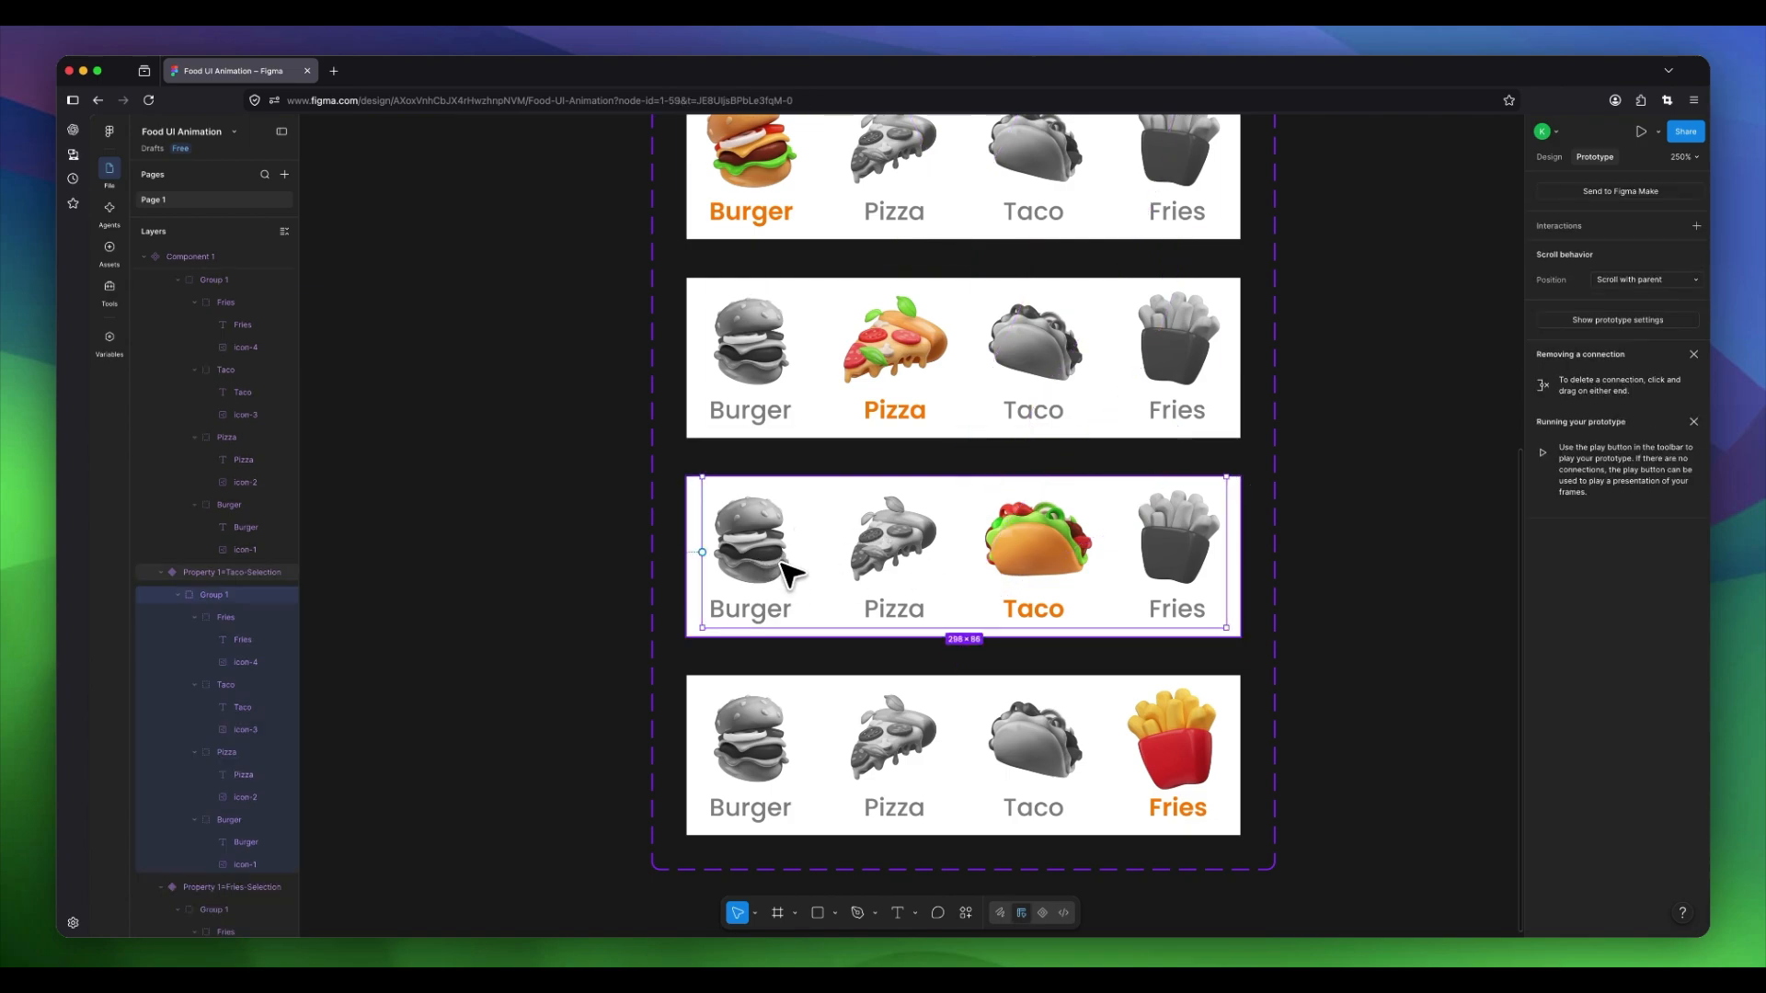
{"action": "double_click", "coordinate": [787, 563]}
{"action": "scroll", "coordinate": [805, 538], "scroll_direction": "down", "scroll_amount": 1}
{"action": "scroll", "coordinate": [795, 517], "scroll_direction": "up", "scroll_amount": 2}
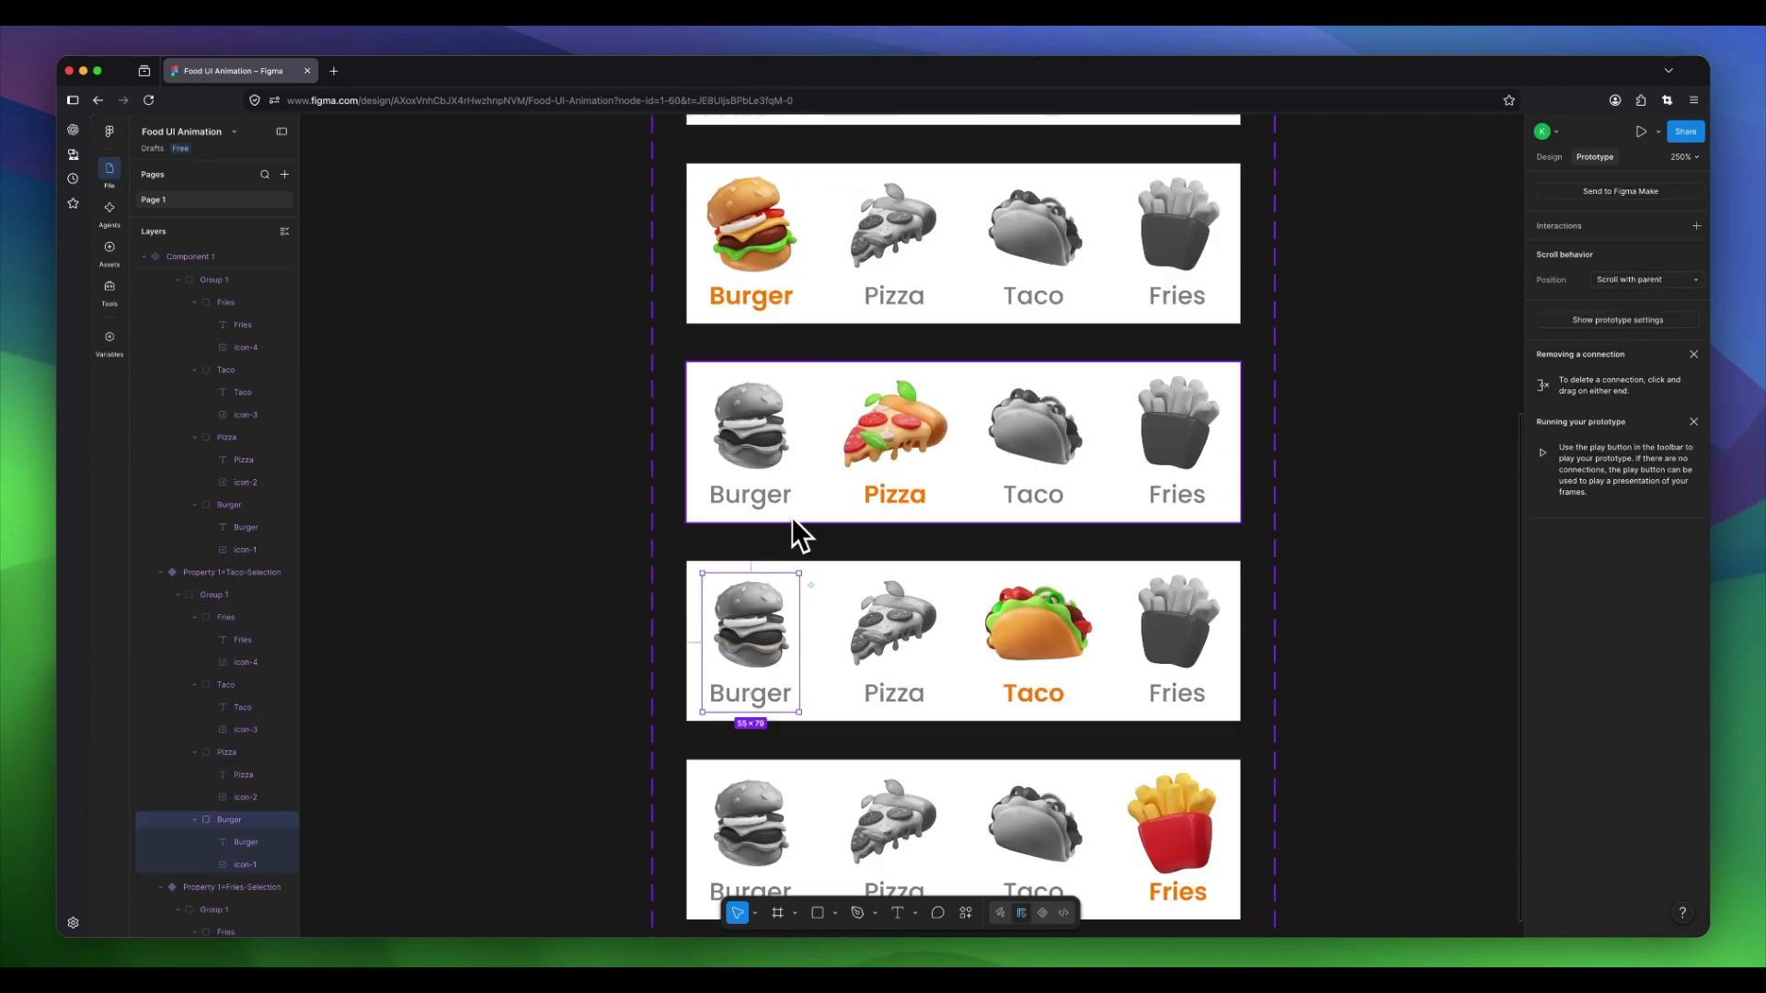
{"action": "left_click_drag", "start_coordinate": [750, 573], "coordinate": [760, 273]}
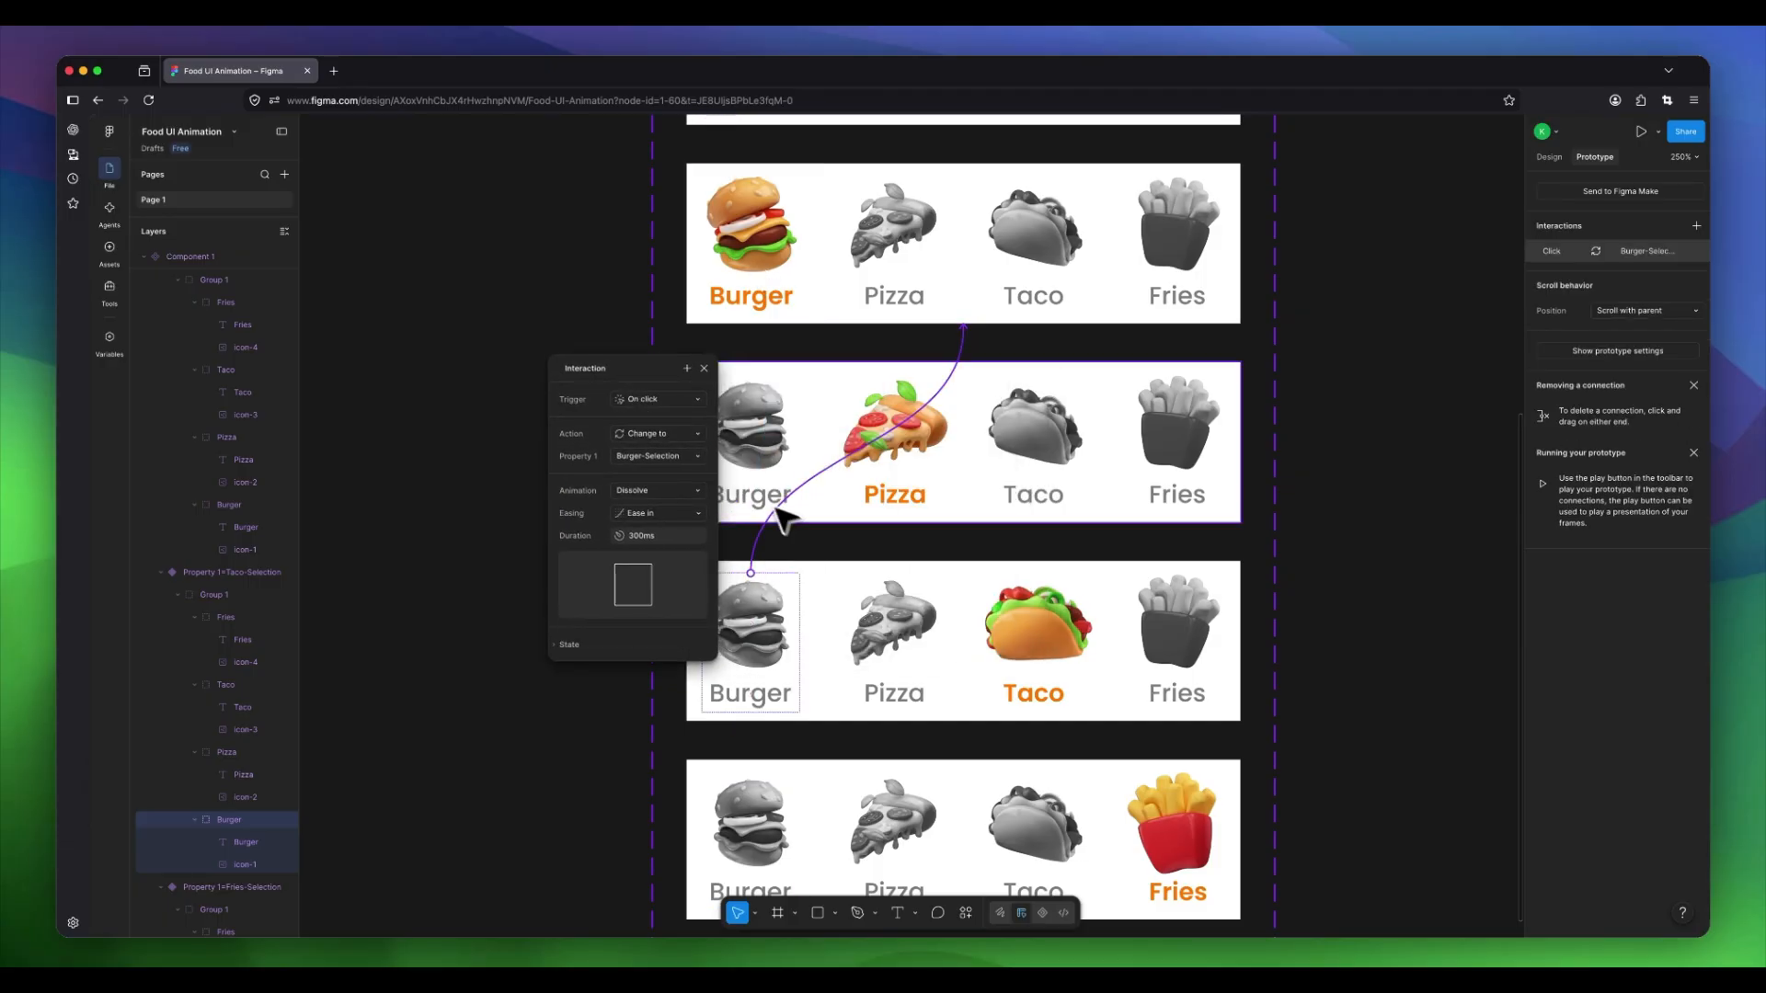
Connect the Pizza and Fries groups in the Taco-Selection variant to Pizza-Selection and Fries-Selection respectively, each with a 300 ms Dissolve on click.
{"action": "left_click", "coordinate": [895, 593]}
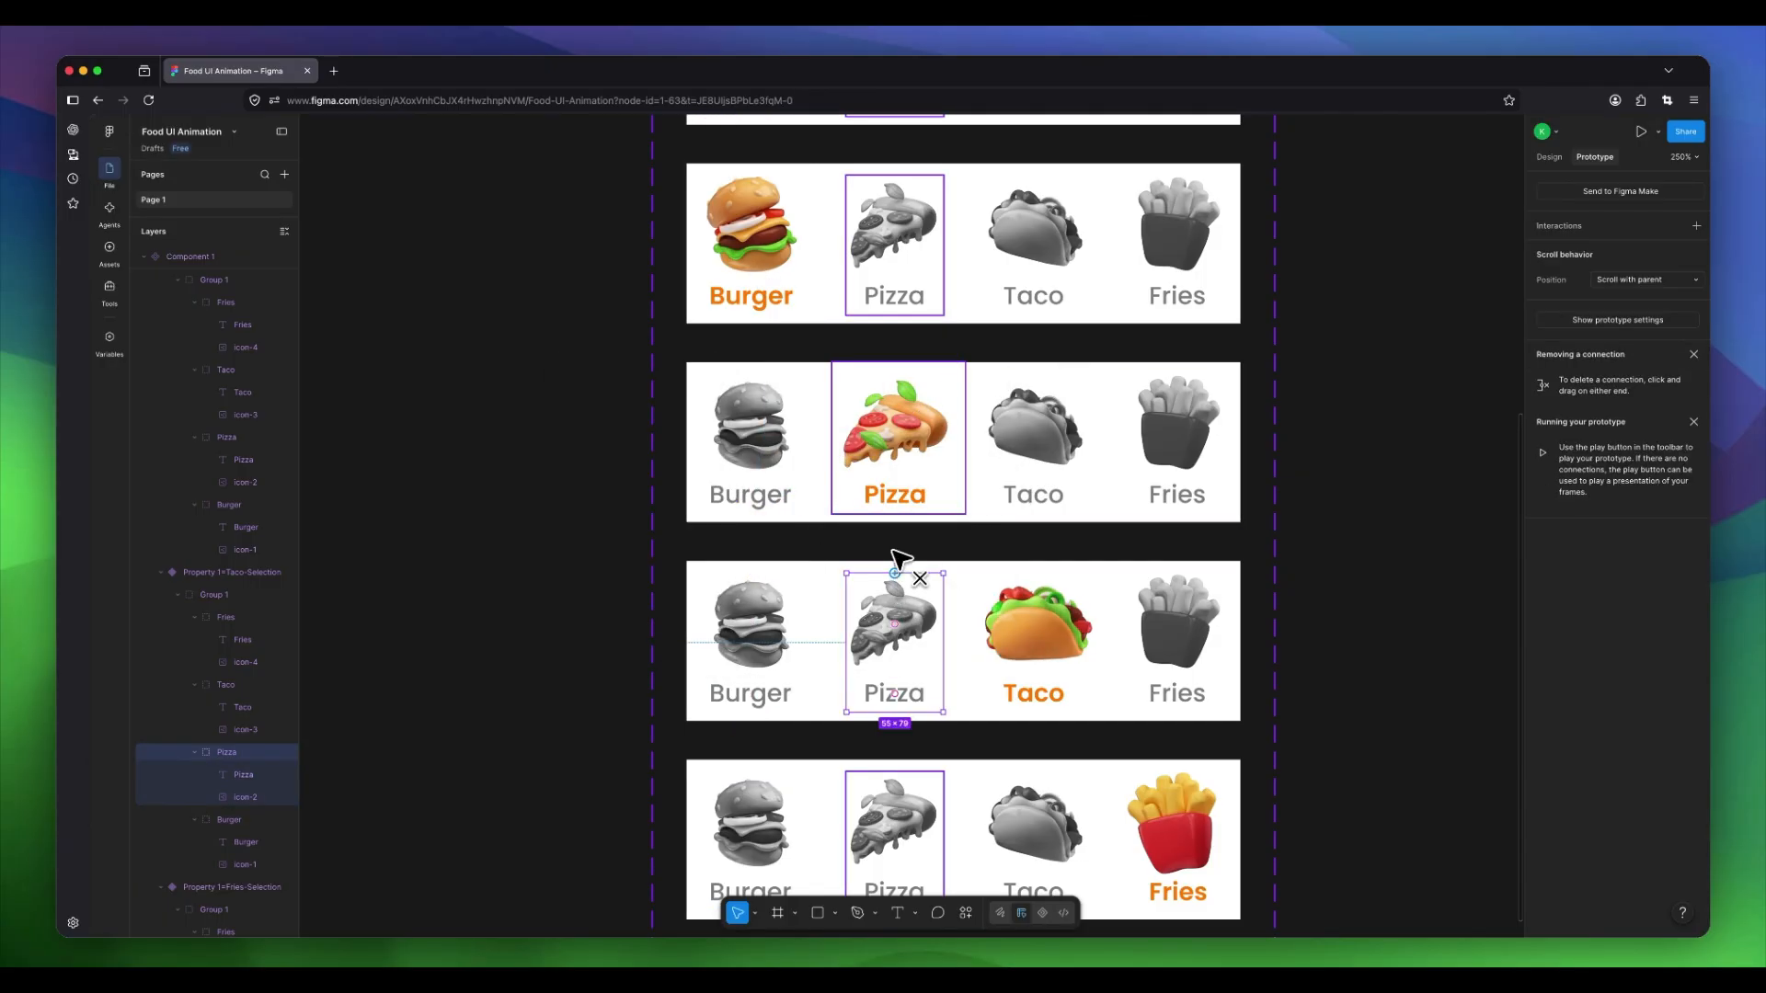
{"action": "left_click_drag", "start_coordinate": [895, 573], "coordinate": [897, 481]}
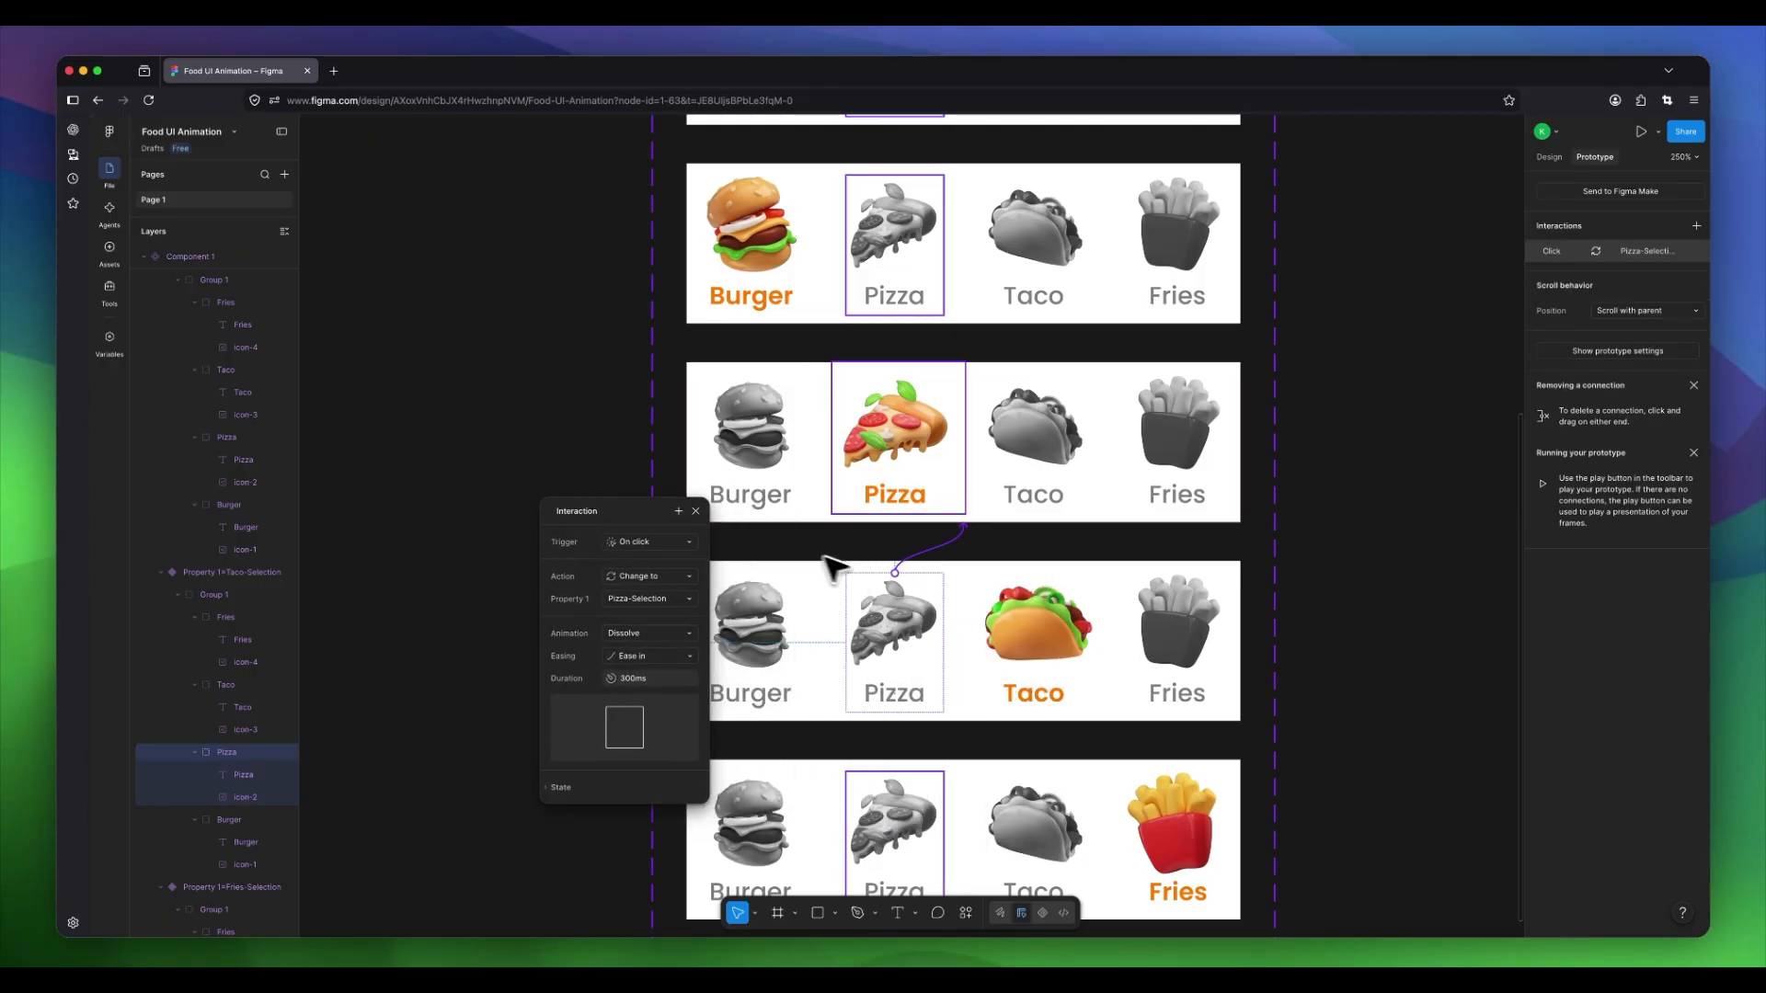
{"action": "scroll", "coordinate": [828, 563], "scroll_direction": "down", "scroll_amount": 1}
{"action": "scroll", "coordinate": [1118, 571], "scroll_direction": "down", "scroll_amount": 3}
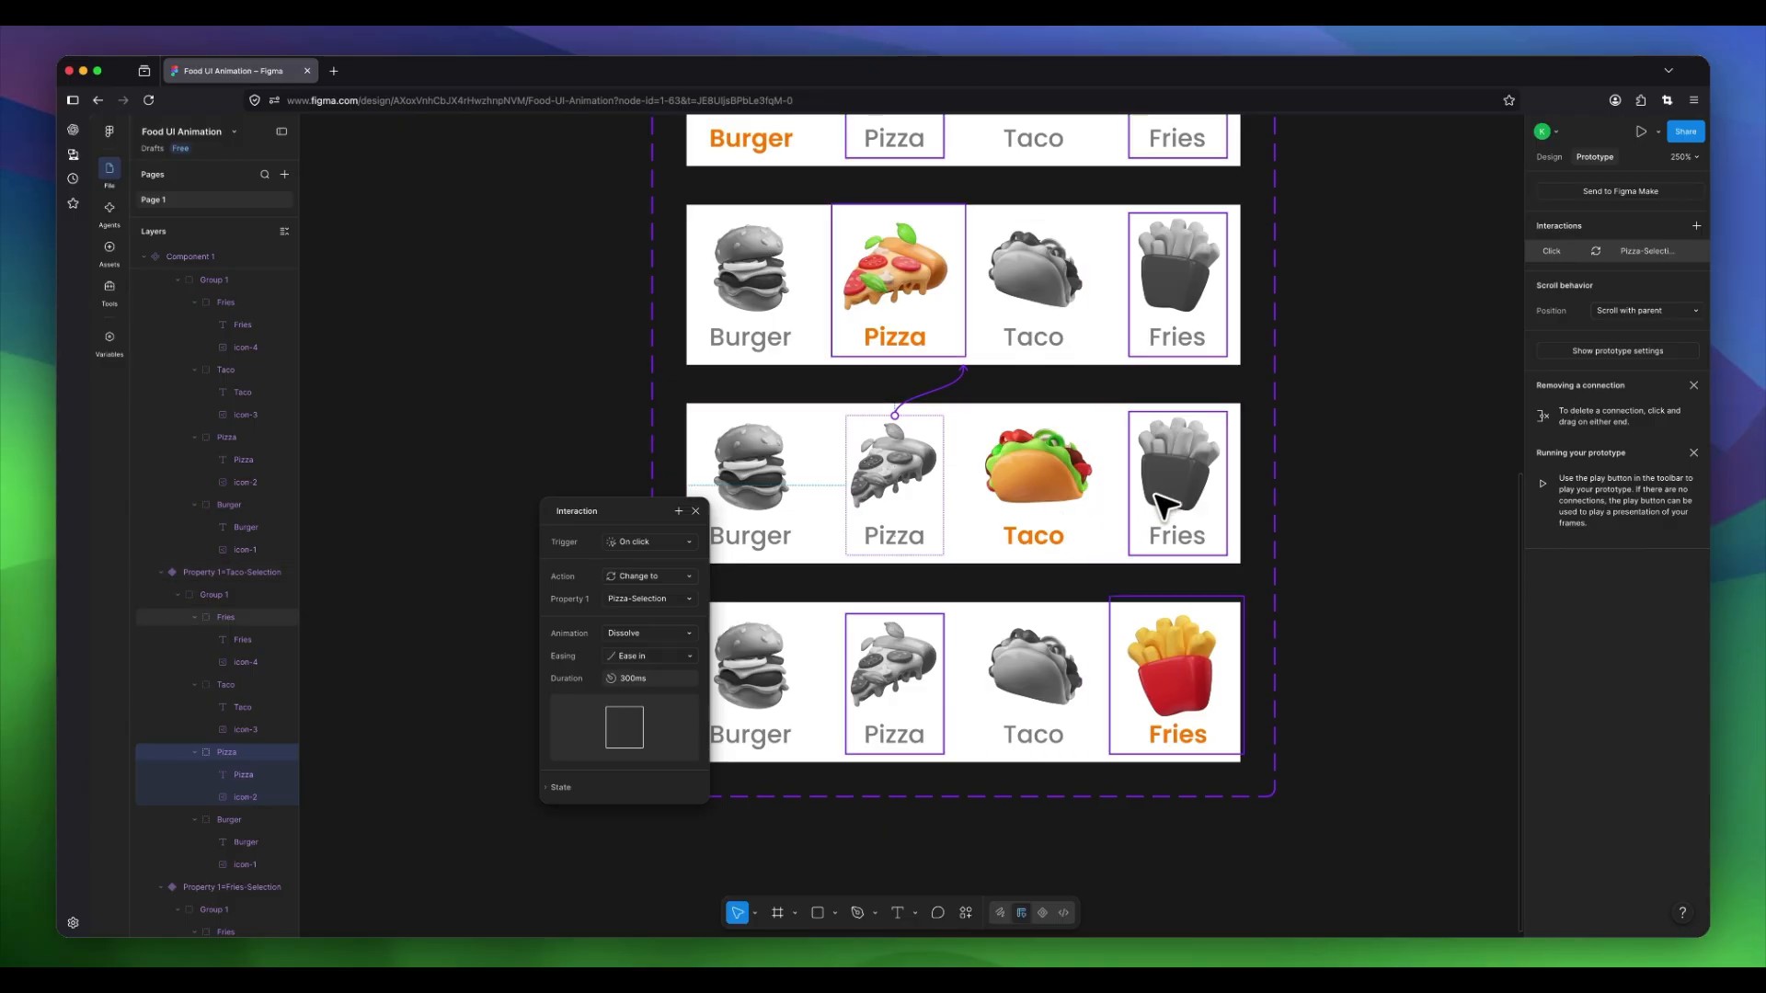
{"action": "left_click", "coordinate": [1191, 483]}
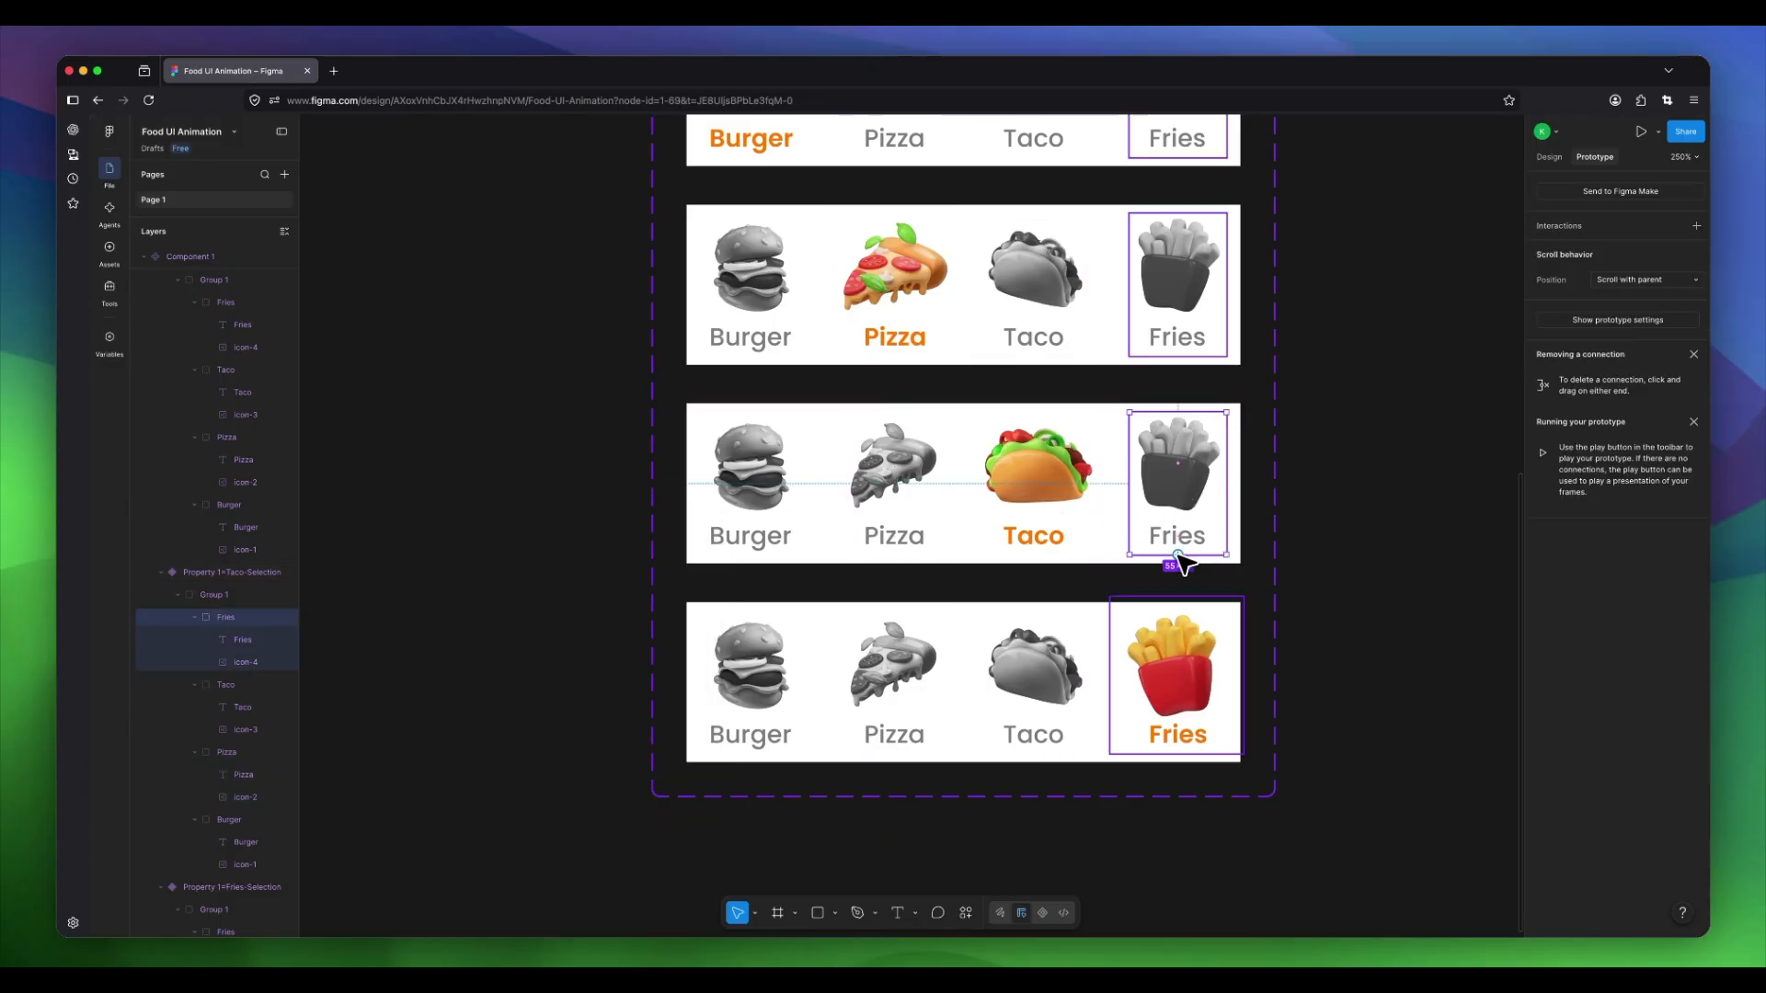
{"action": "left_click_drag", "start_coordinate": [1179, 556], "coordinate": [1173, 692]}
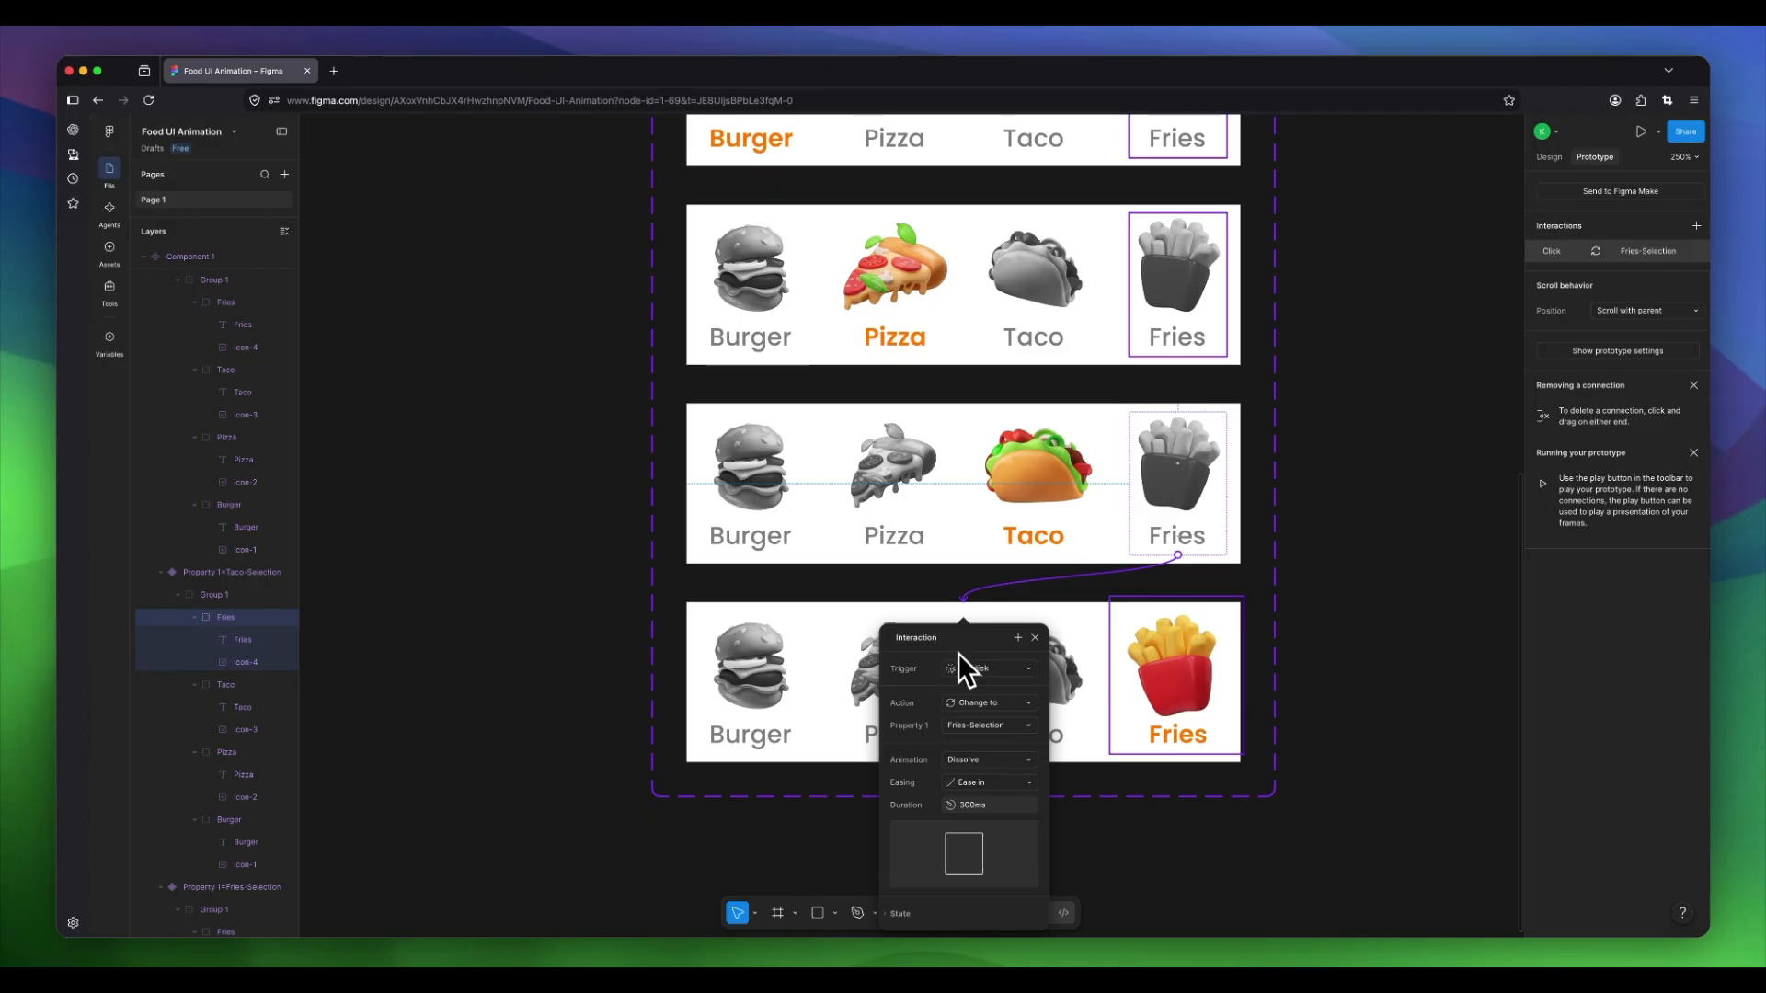
{"action": "left_click_drag", "start_coordinate": [962, 644], "coordinate": [1352, 513]}
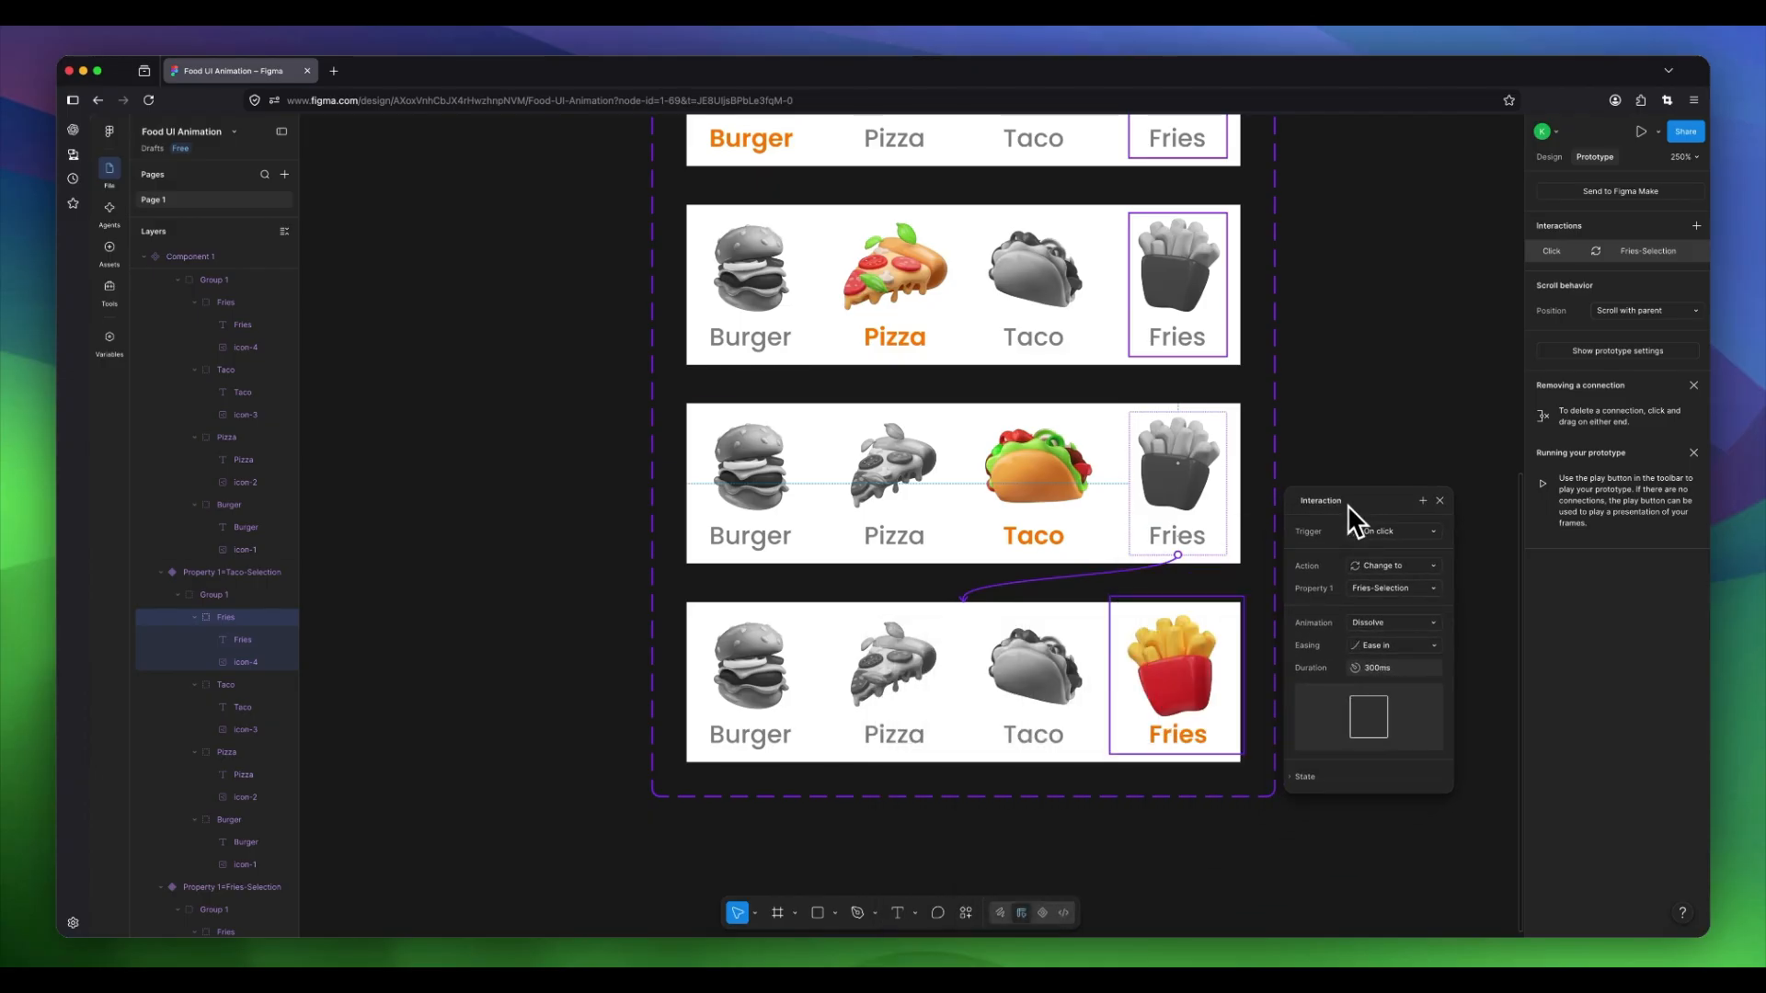
Connect the Burger group in the Fries-Selection variant to the Burger-Selection variant.
{"action": "left_click", "coordinate": [772, 692]}
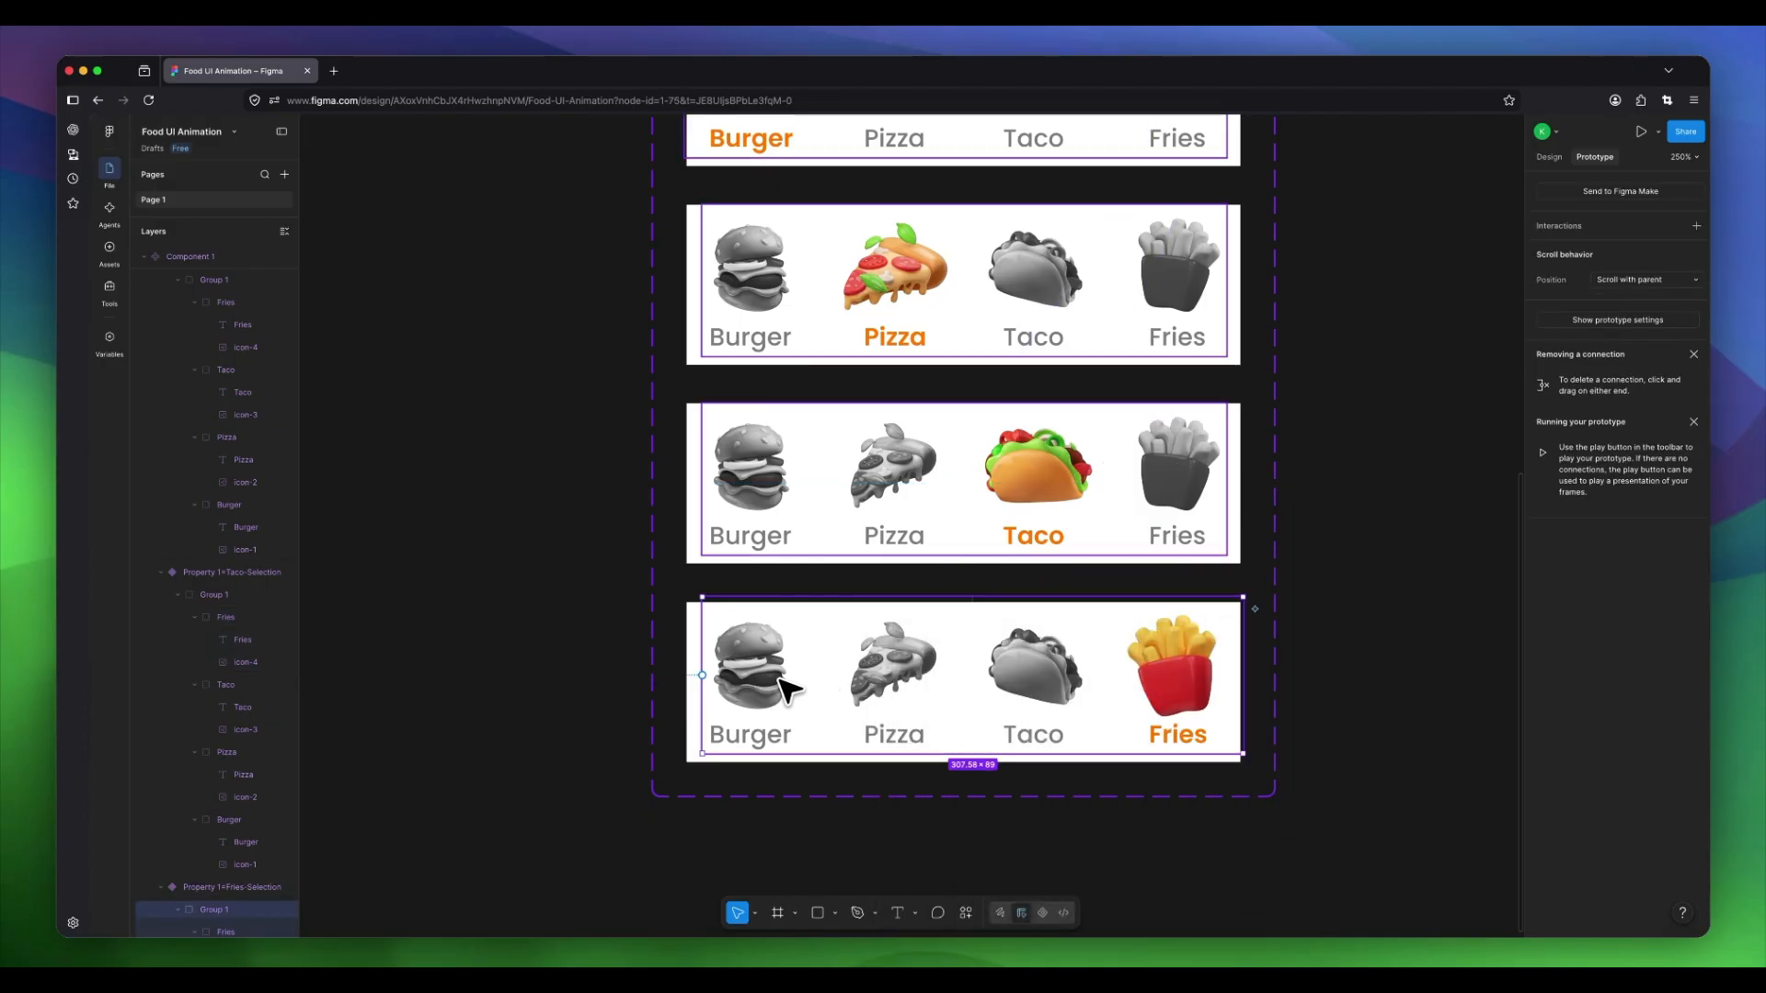
{"action": "double_click", "coordinate": [772, 692]}
{"action": "scroll", "coordinate": [754, 688], "scroll_direction": "up", "scroll_amount": 2}
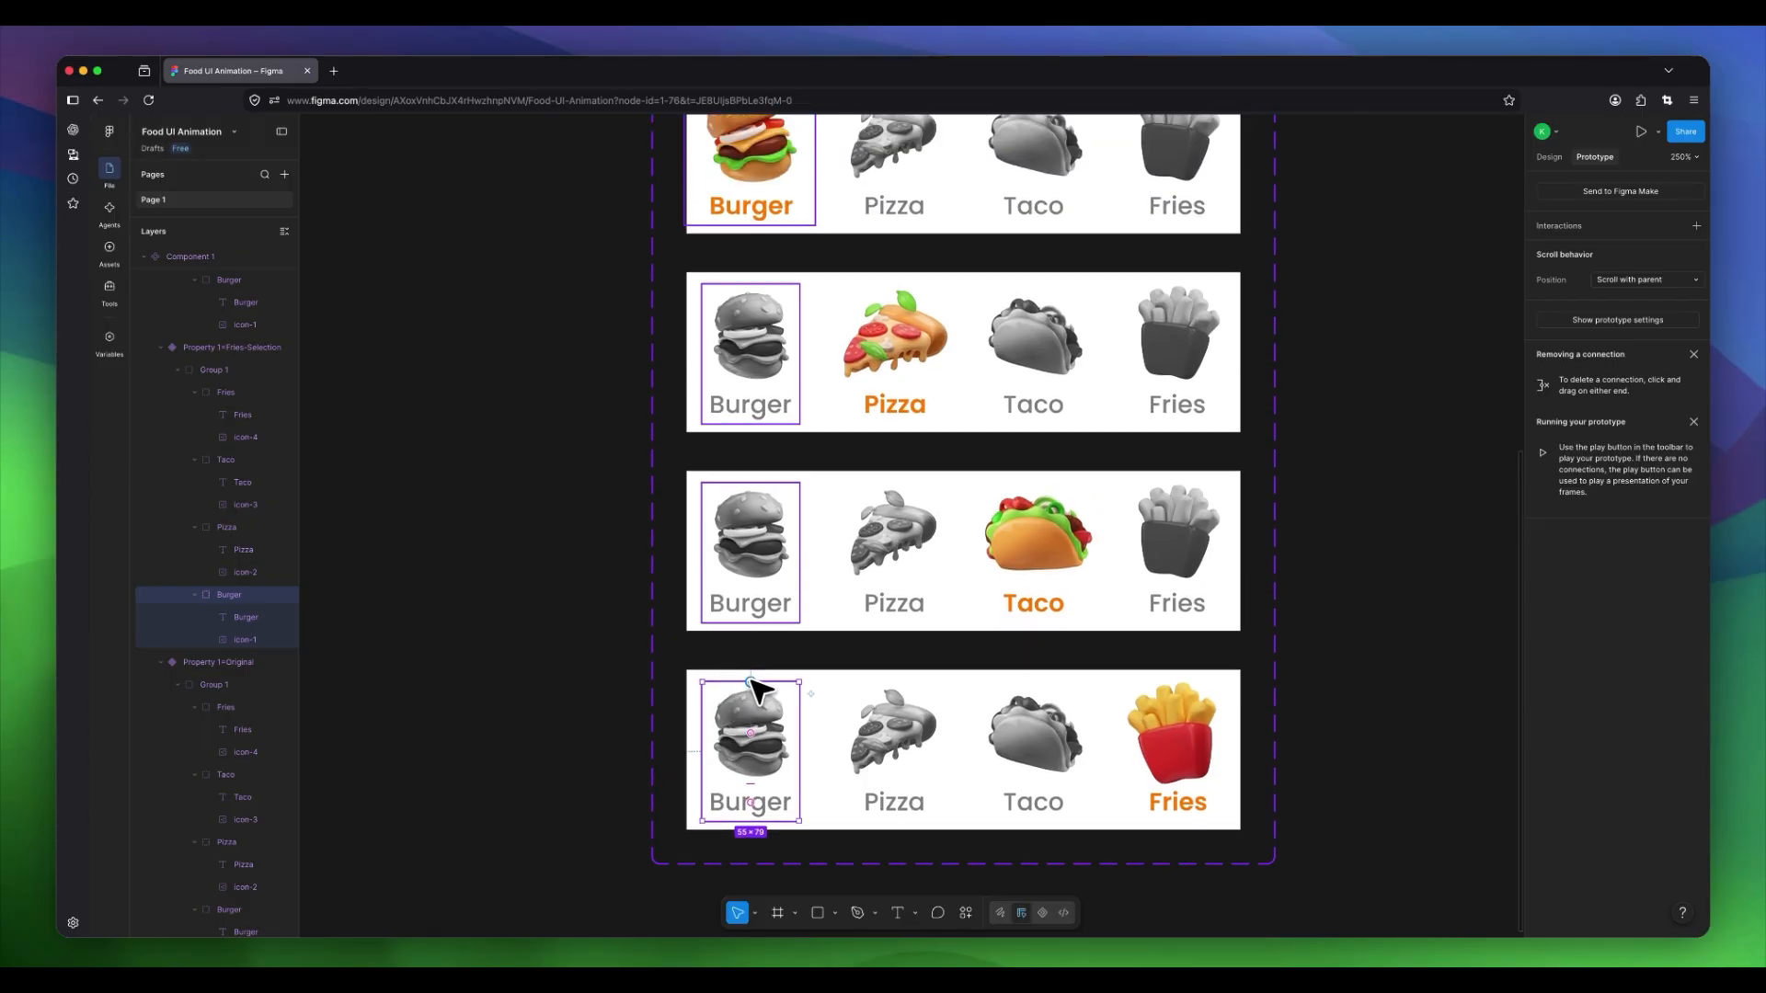
{"action": "left_click_drag", "start_coordinate": [751, 681], "coordinate": [693, 156]}
{"action": "left_click_drag", "start_coordinate": [934, 278], "coordinate": [488, 321]}
Connect the Pizza and Taco groups in the Fries-Selection variant to Pizza-Selection and Taco-Selection respectively.
{"action": "left_click", "coordinate": [897, 699]}
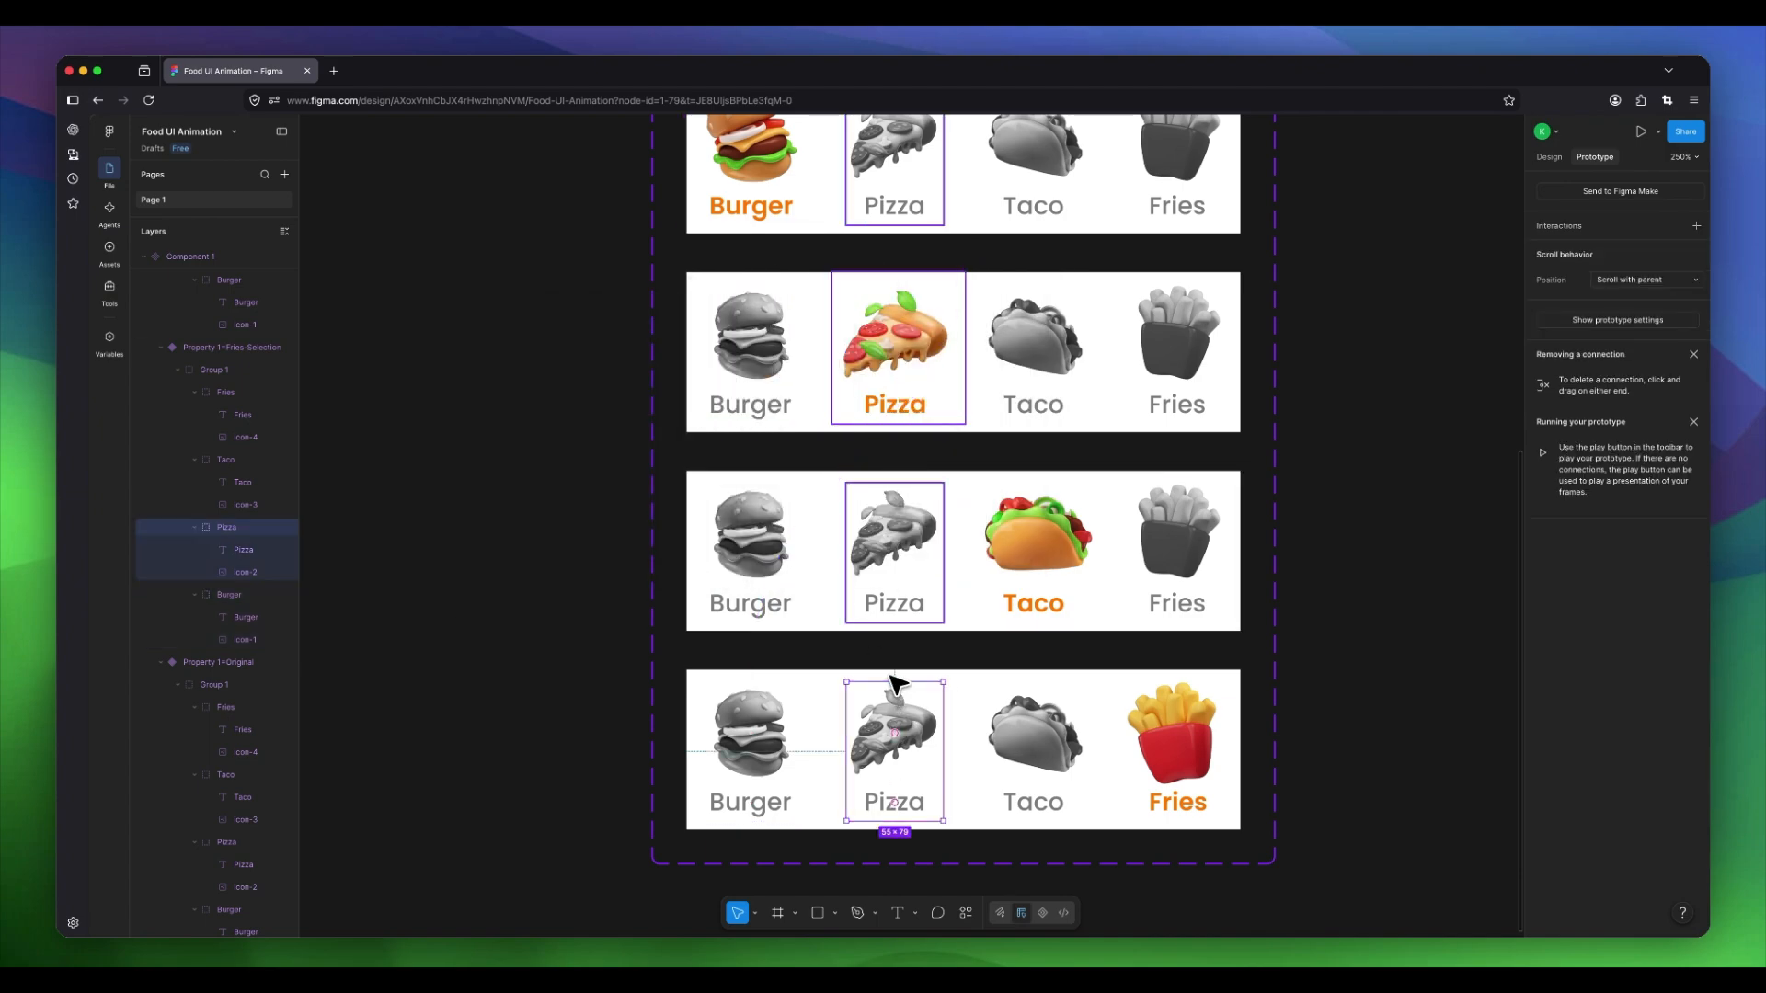
{"action": "left_click_drag", "start_coordinate": [896, 682], "coordinate": [871, 386]}
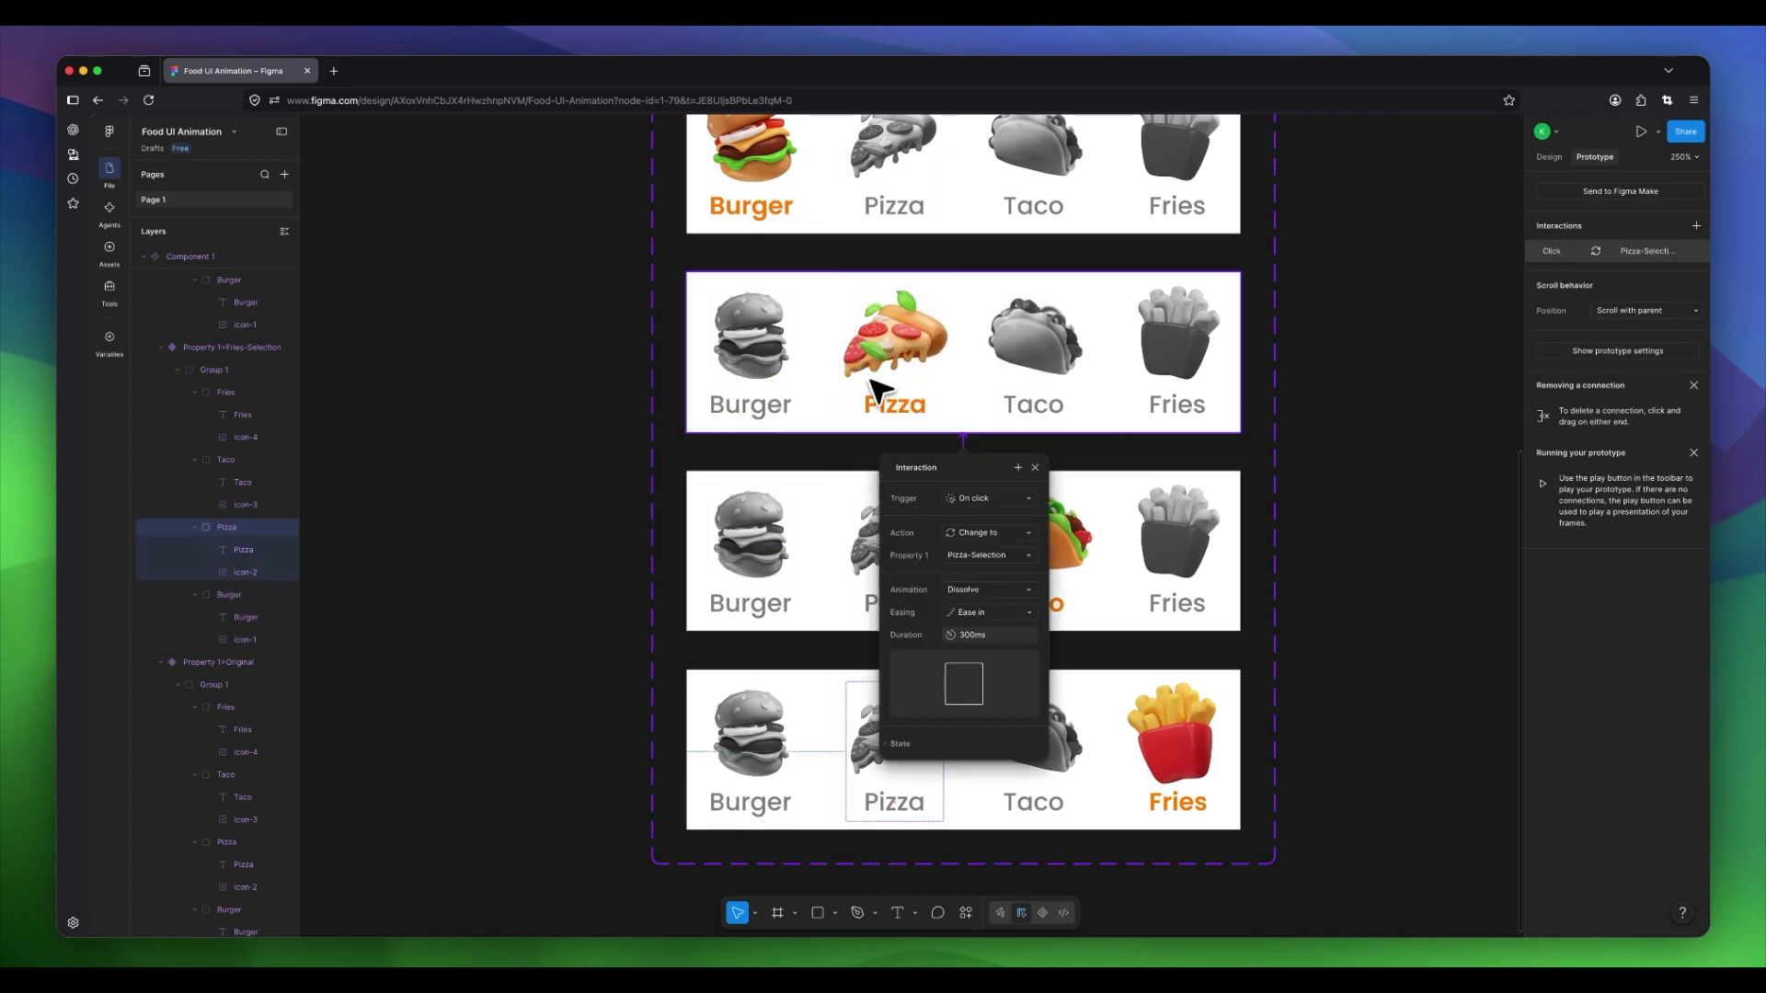
{"action": "left_click_drag", "start_coordinate": [947, 478], "coordinate": [552, 477]}
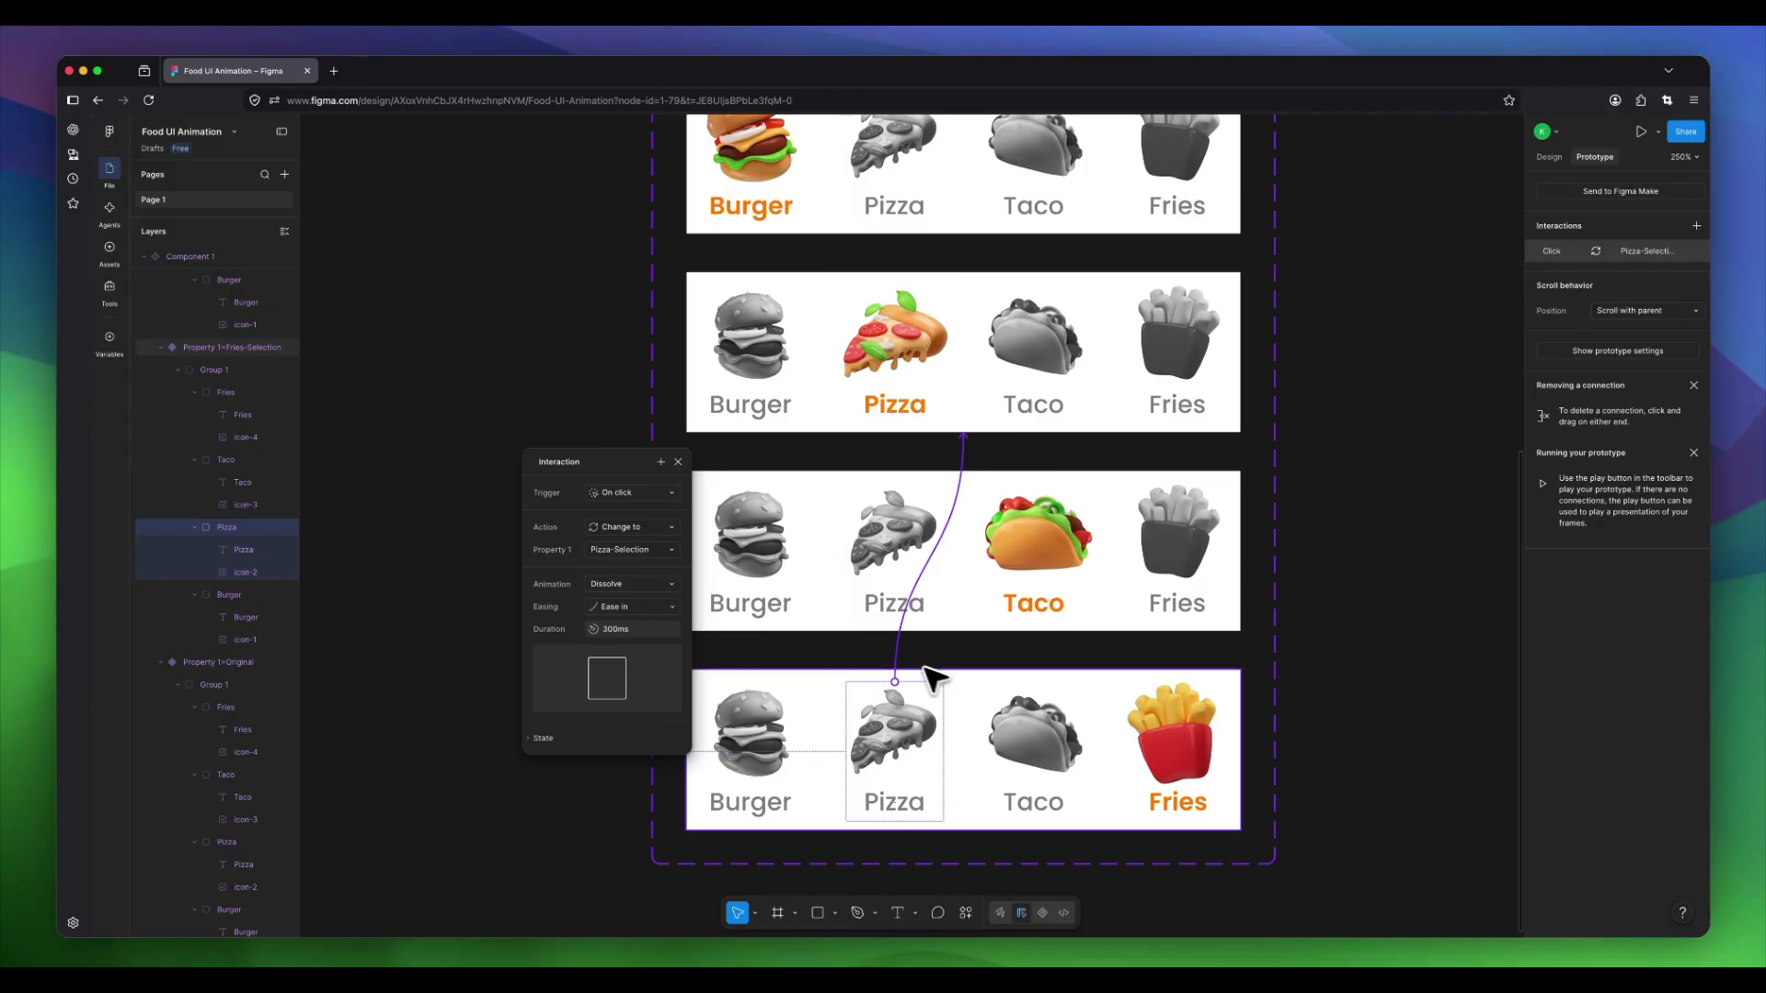
{"action": "left_click", "coordinate": [1038, 716]}
{"action": "left_click_drag", "start_coordinate": [1034, 689], "coordinate": [1032, 561]}
{"action": "left_click", "coordinate": [1349, 545]}
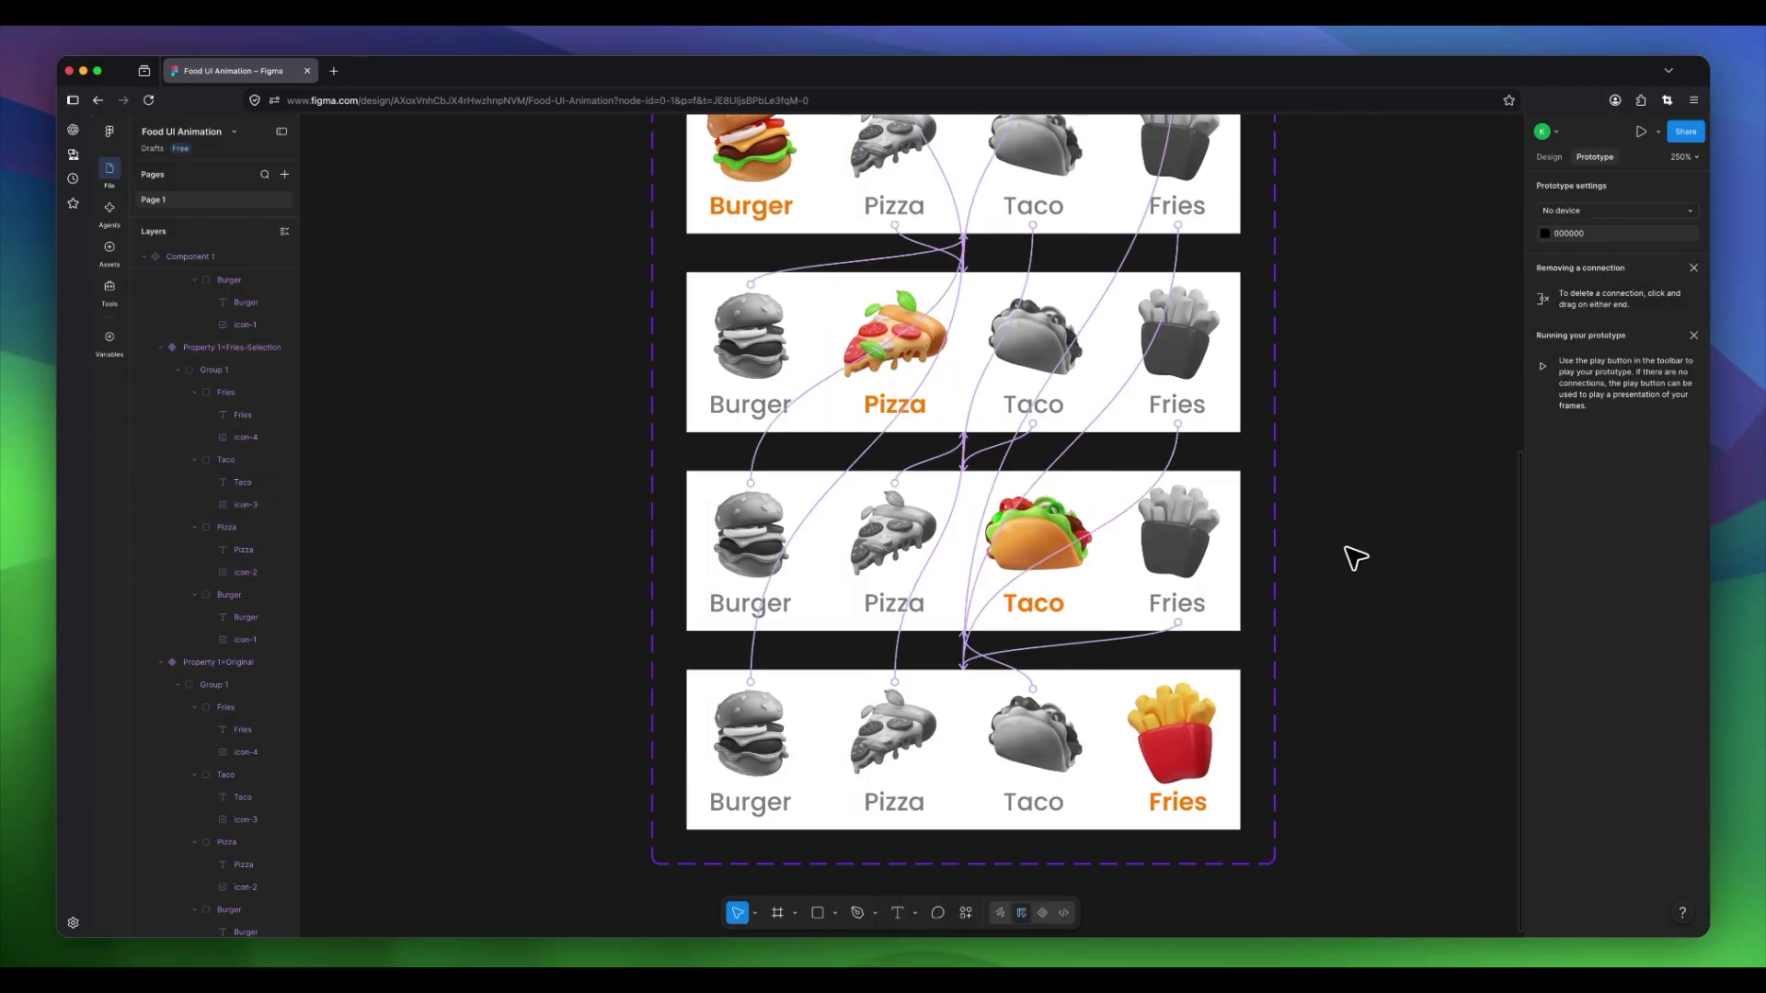
Draw a new frame of about 397 × 134 in the empty canvas area to the right of the component set.
{"action": "scroll", "coordinate": [1345, 540], "scroll_direction": "down", "scroll_amount": 5}
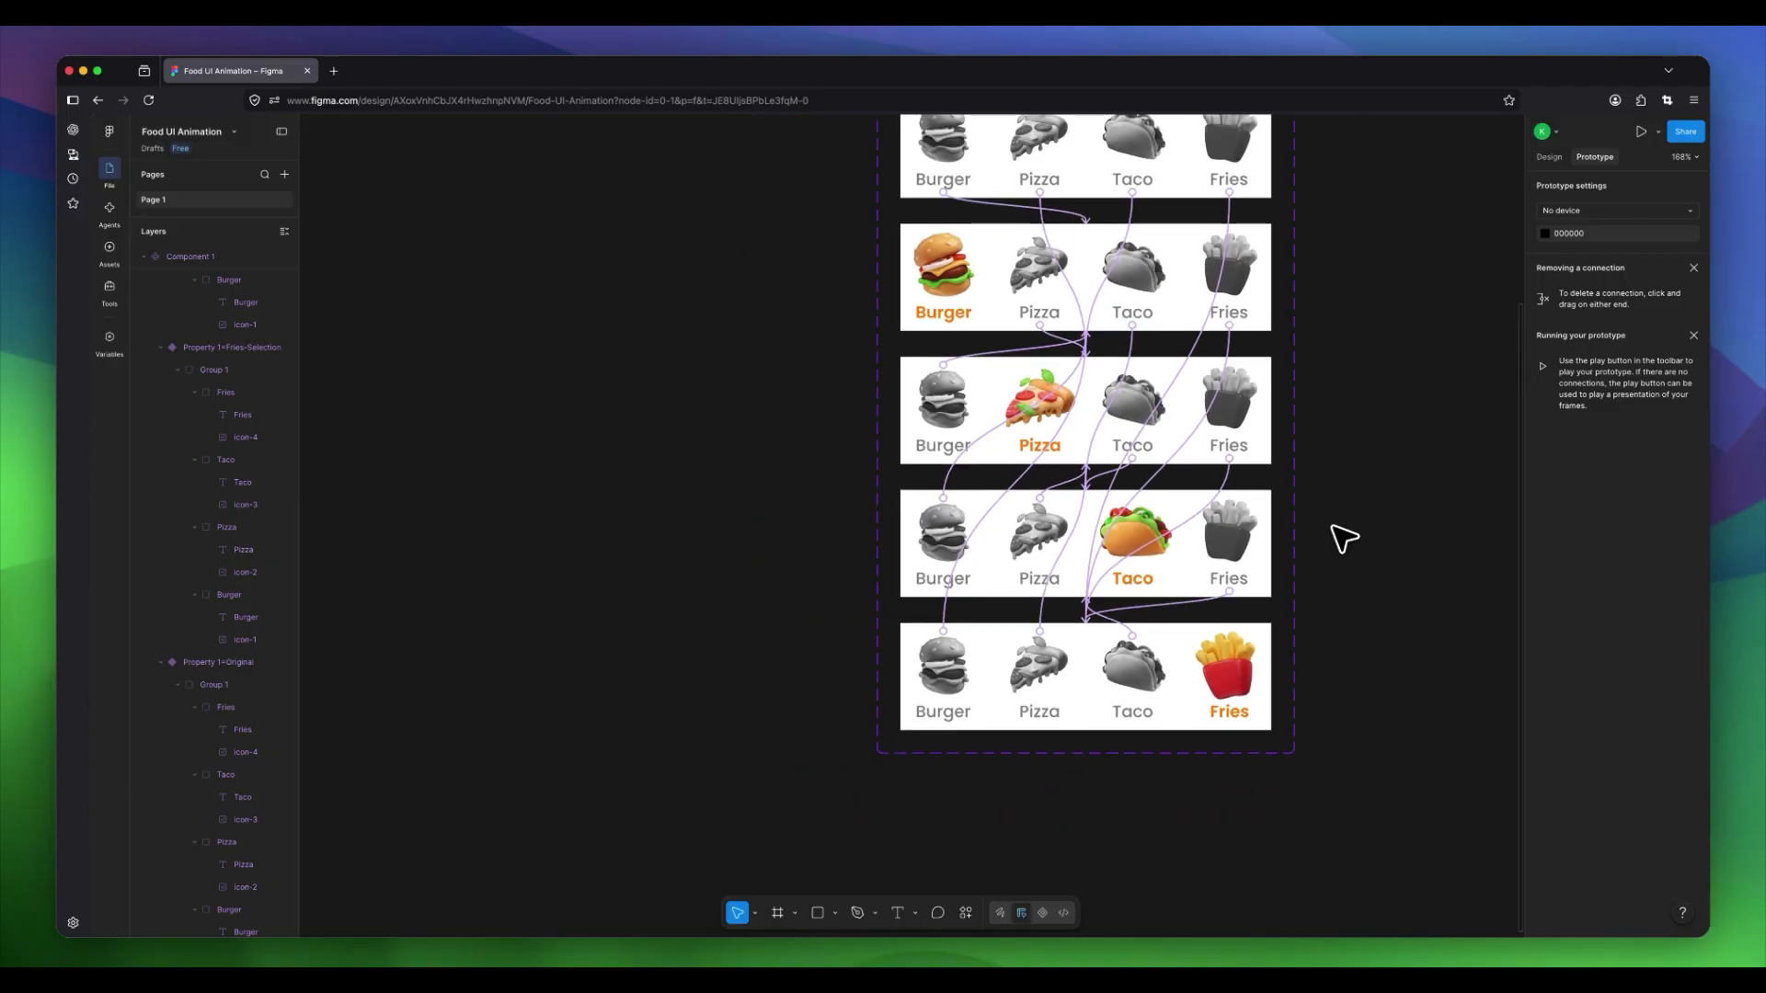
{"action": "left_click_drag", "start_coordinate": [1365, 461], "coordinate": [960, 568]}
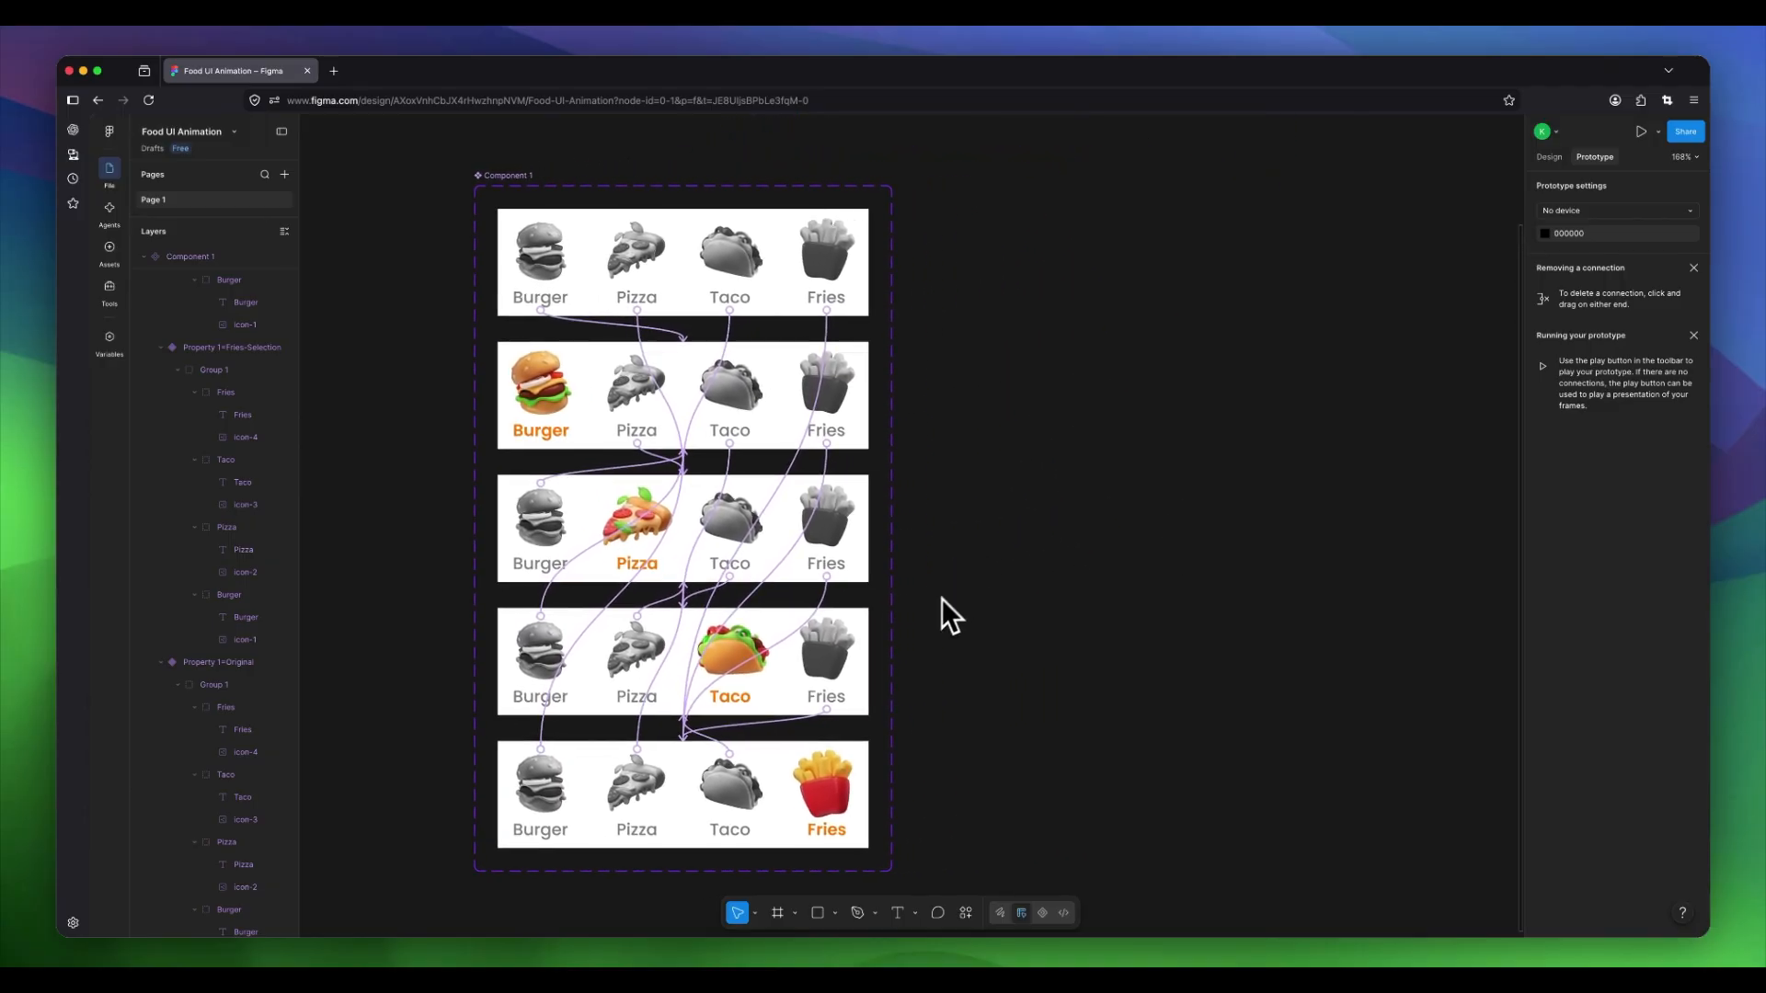
{"action": "left_click", "coordinate": [778, 914]}
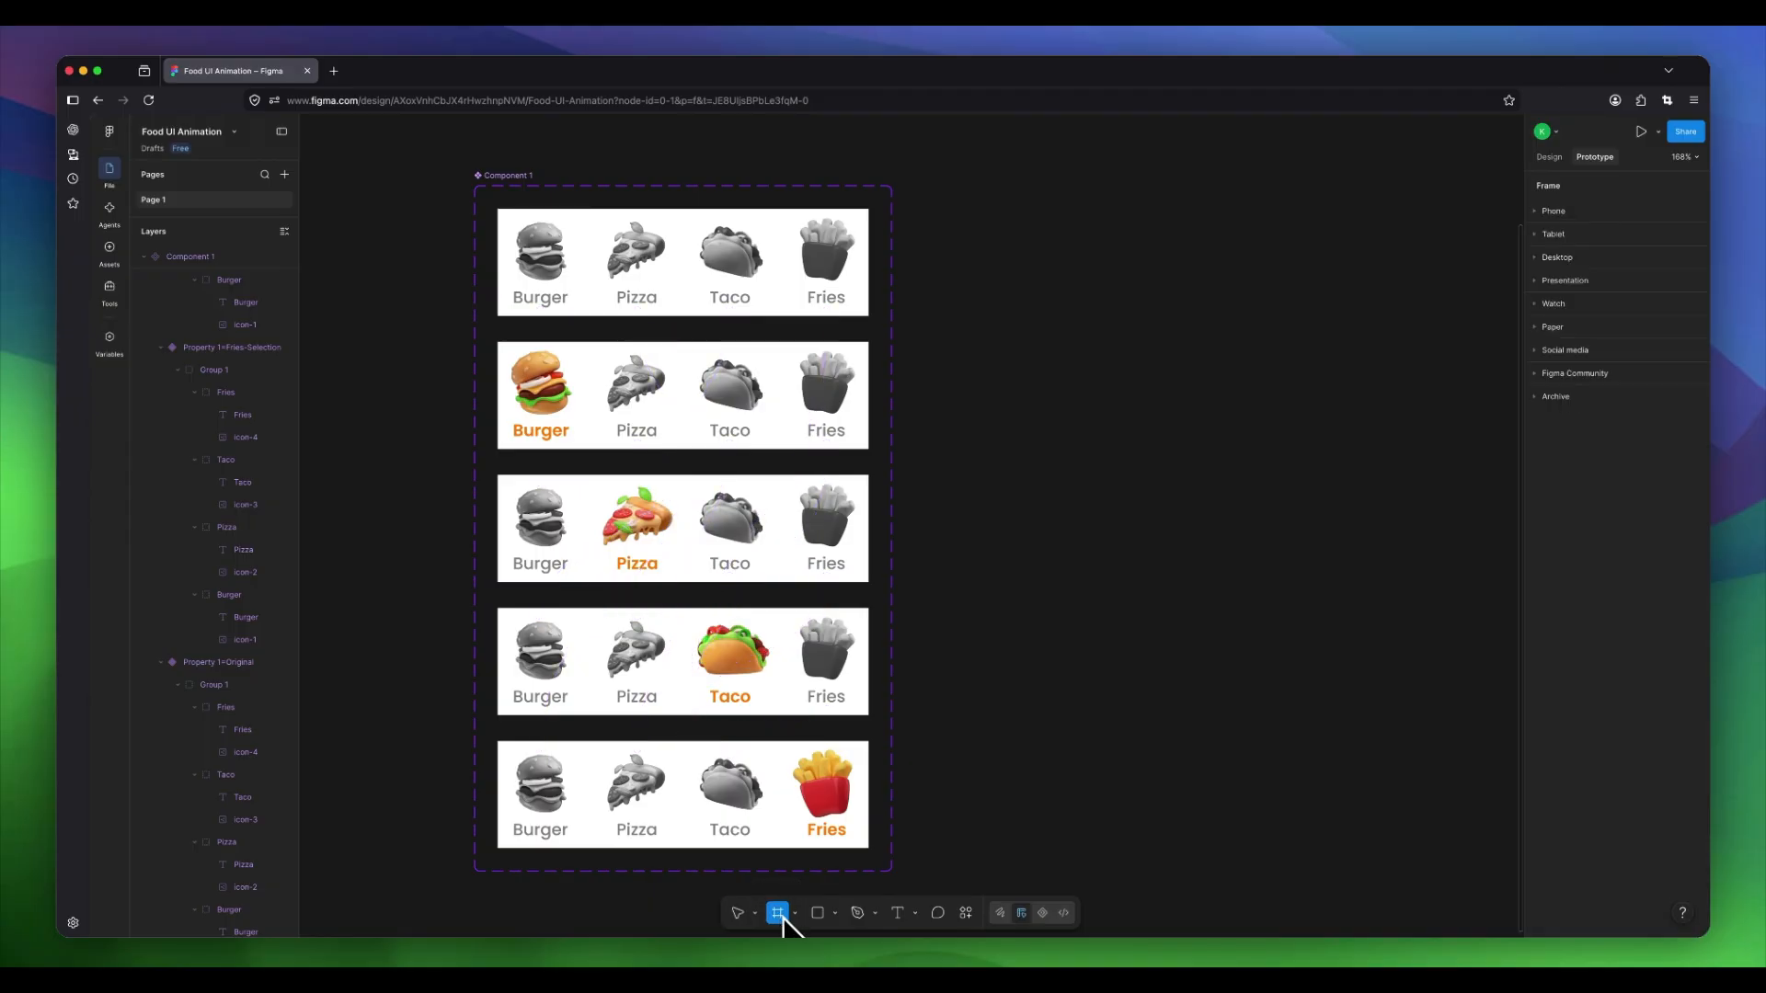
{"action": "left_click_drag", "start_coordinate": [947, 411], "coordinate": [1415, 570]}
{"action": "left_click", "coordinate": [1123, 688]}
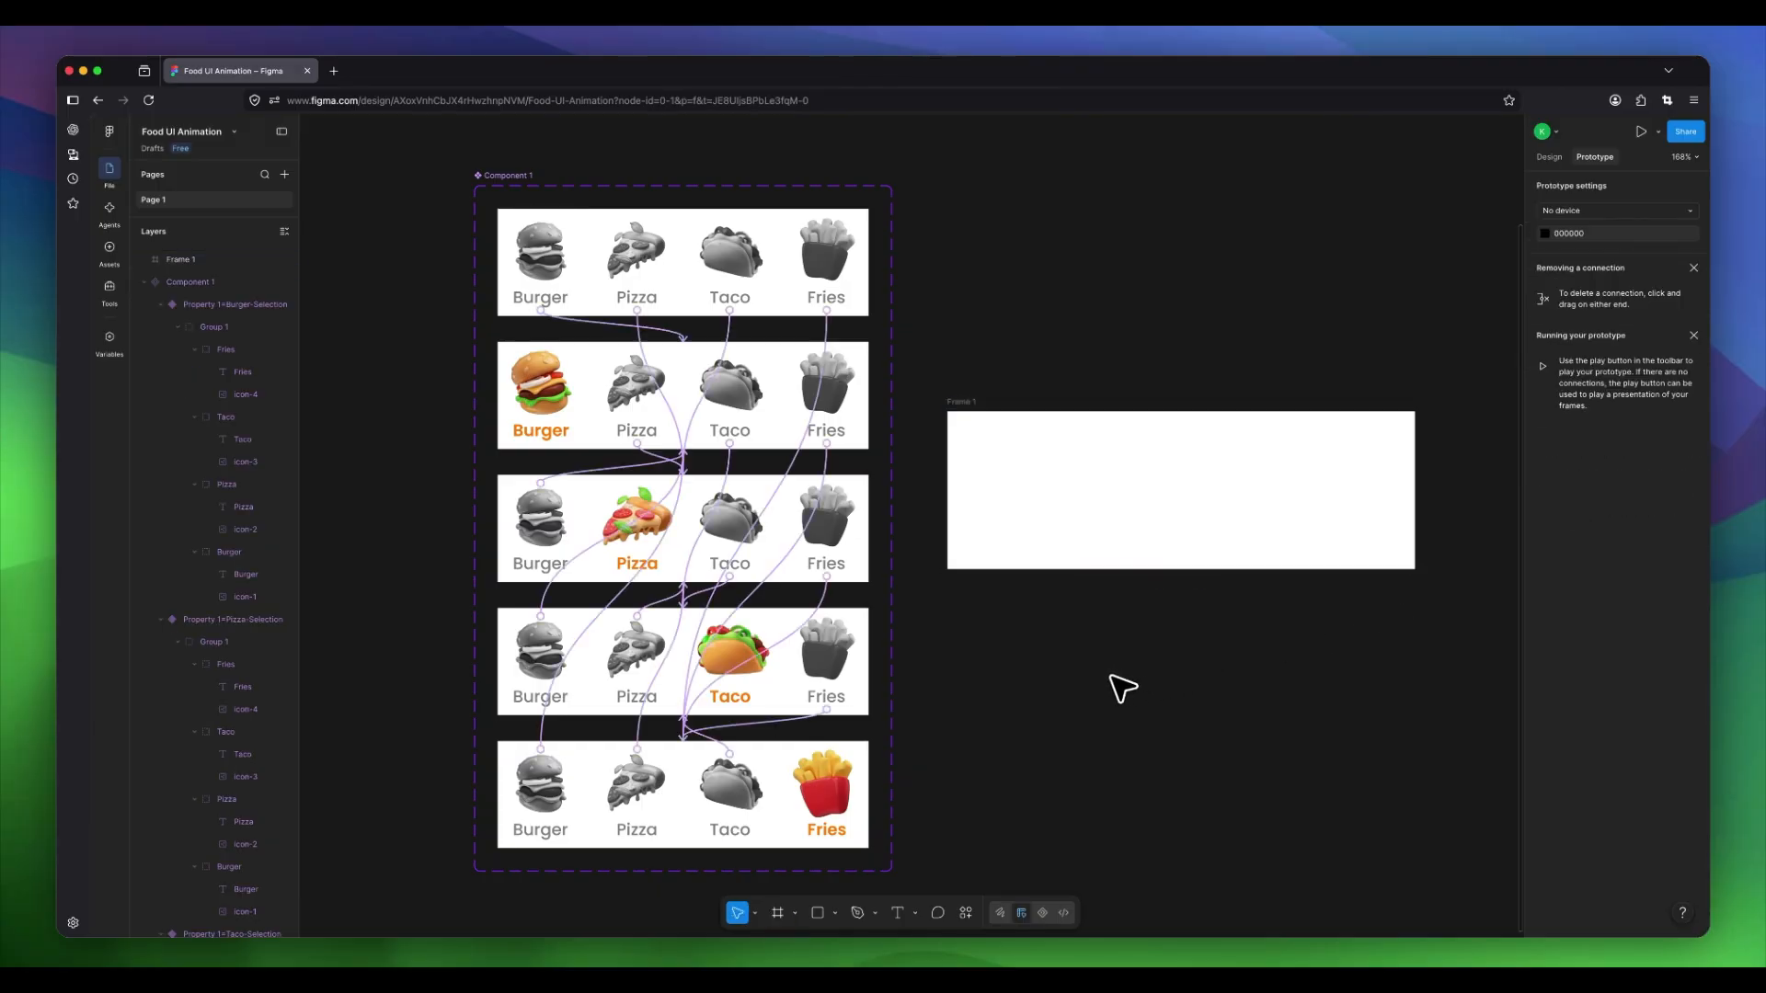
Fill the new frame with the page's orange colour FF8400.
{"action": "left_click", "coordinate": [966, 405]}
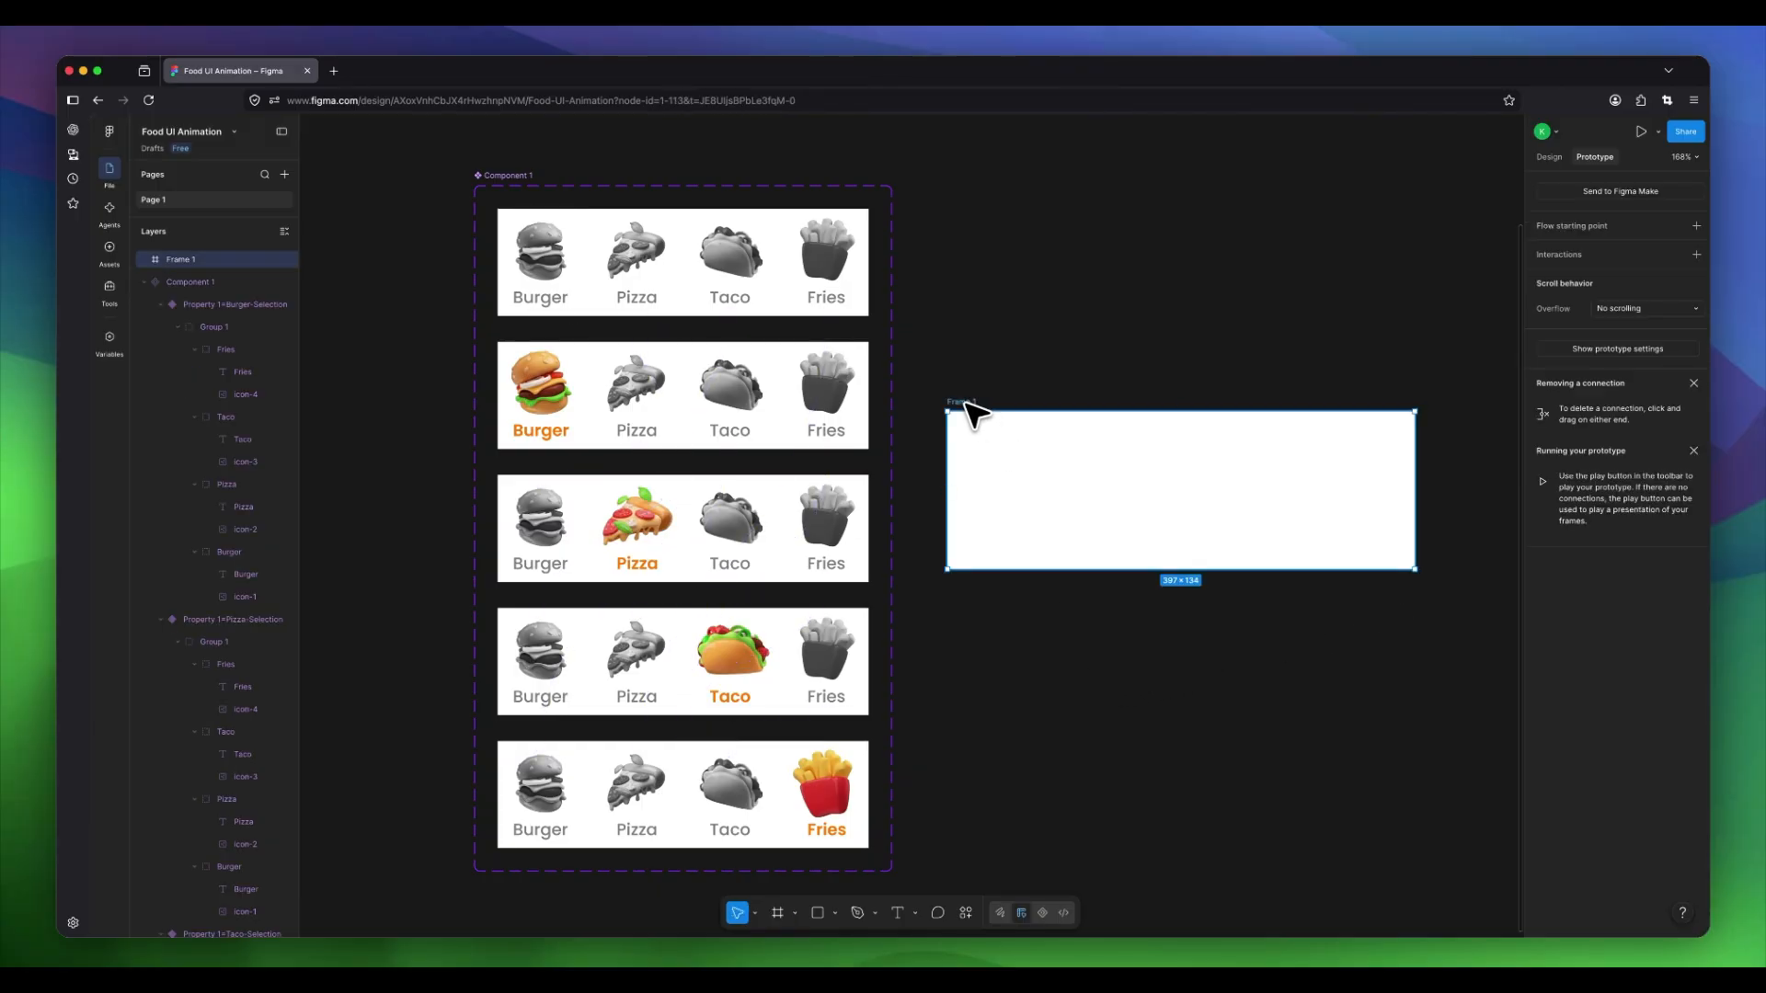
{"action": "left_click", "coordinate": [1547, 161]}
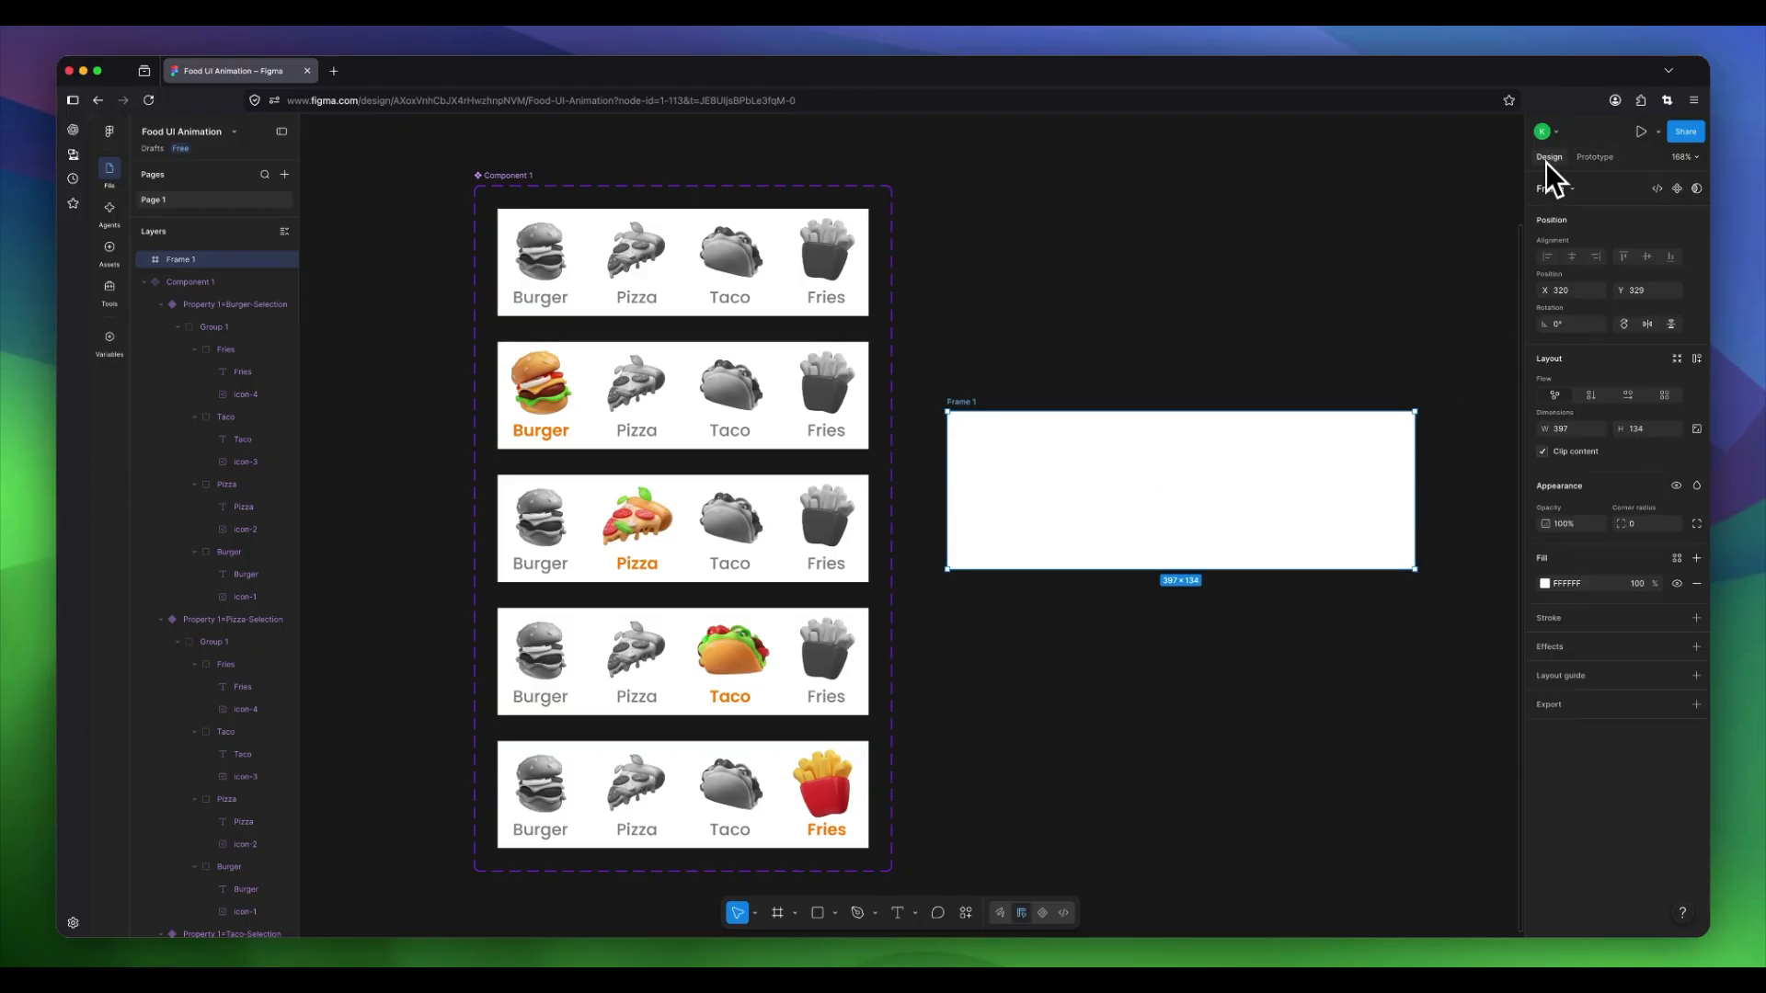
{"action": "left_click", "coordinate": [1546, 584]}
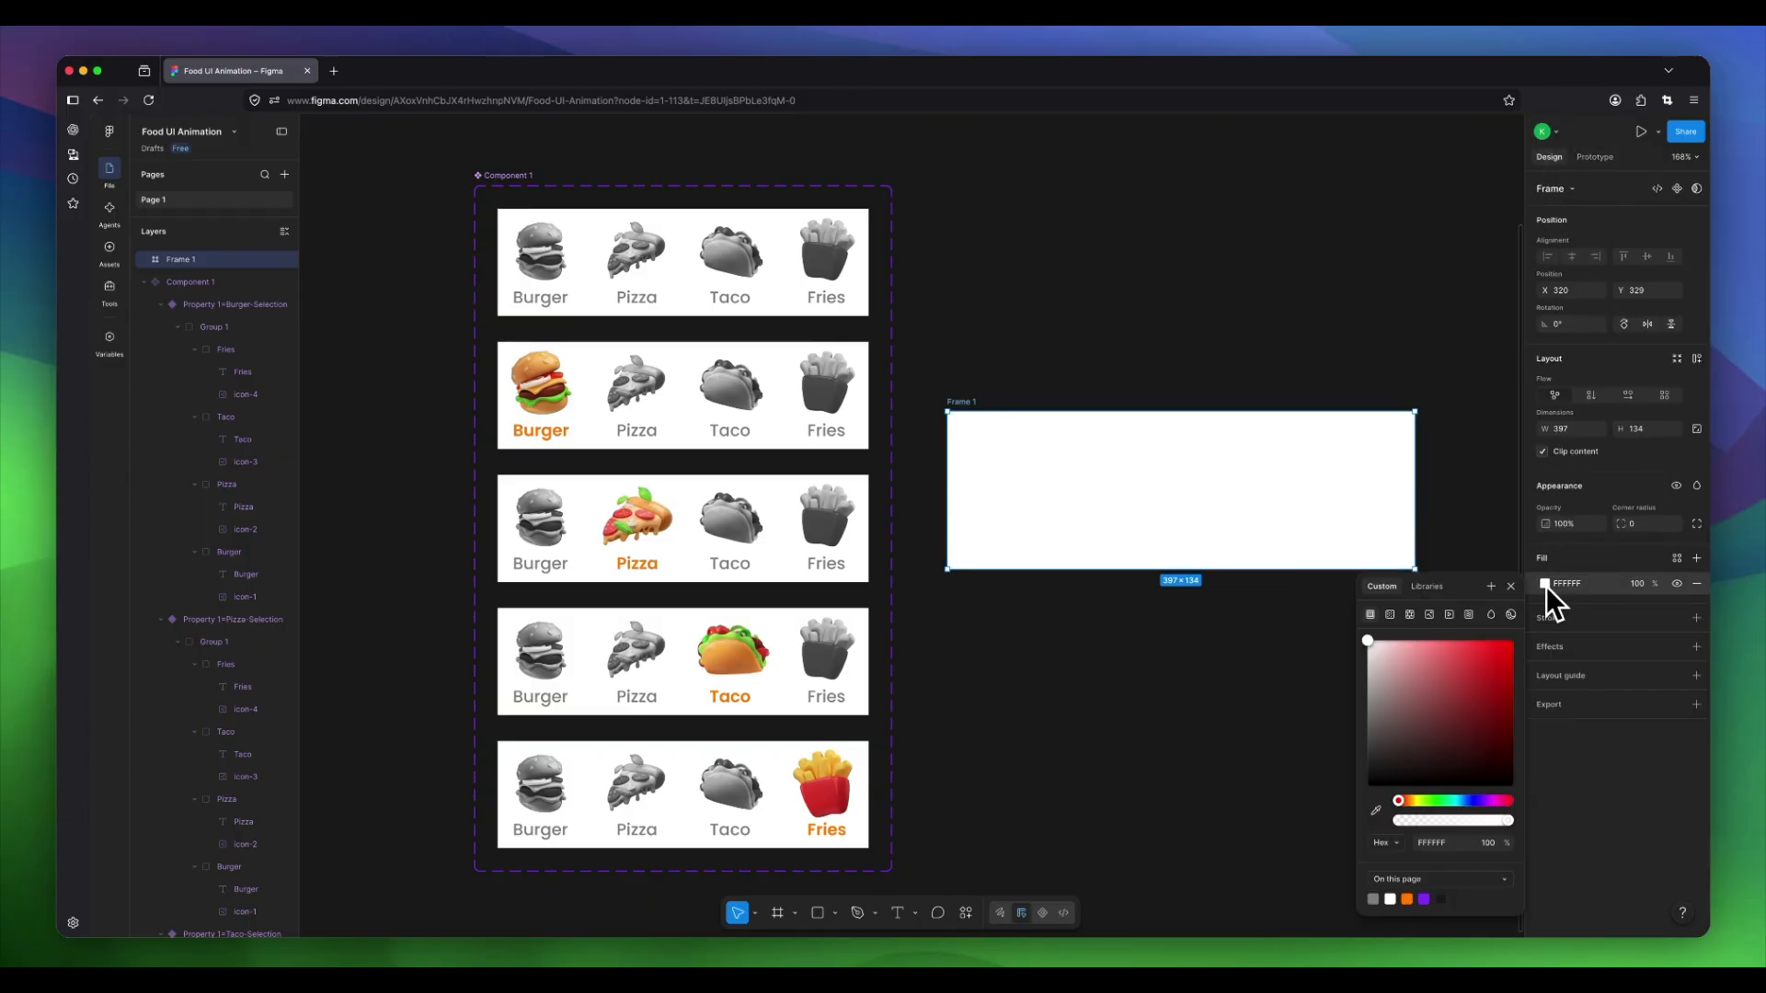
{"action": "left_click", "coordinate": [1407, 899]}
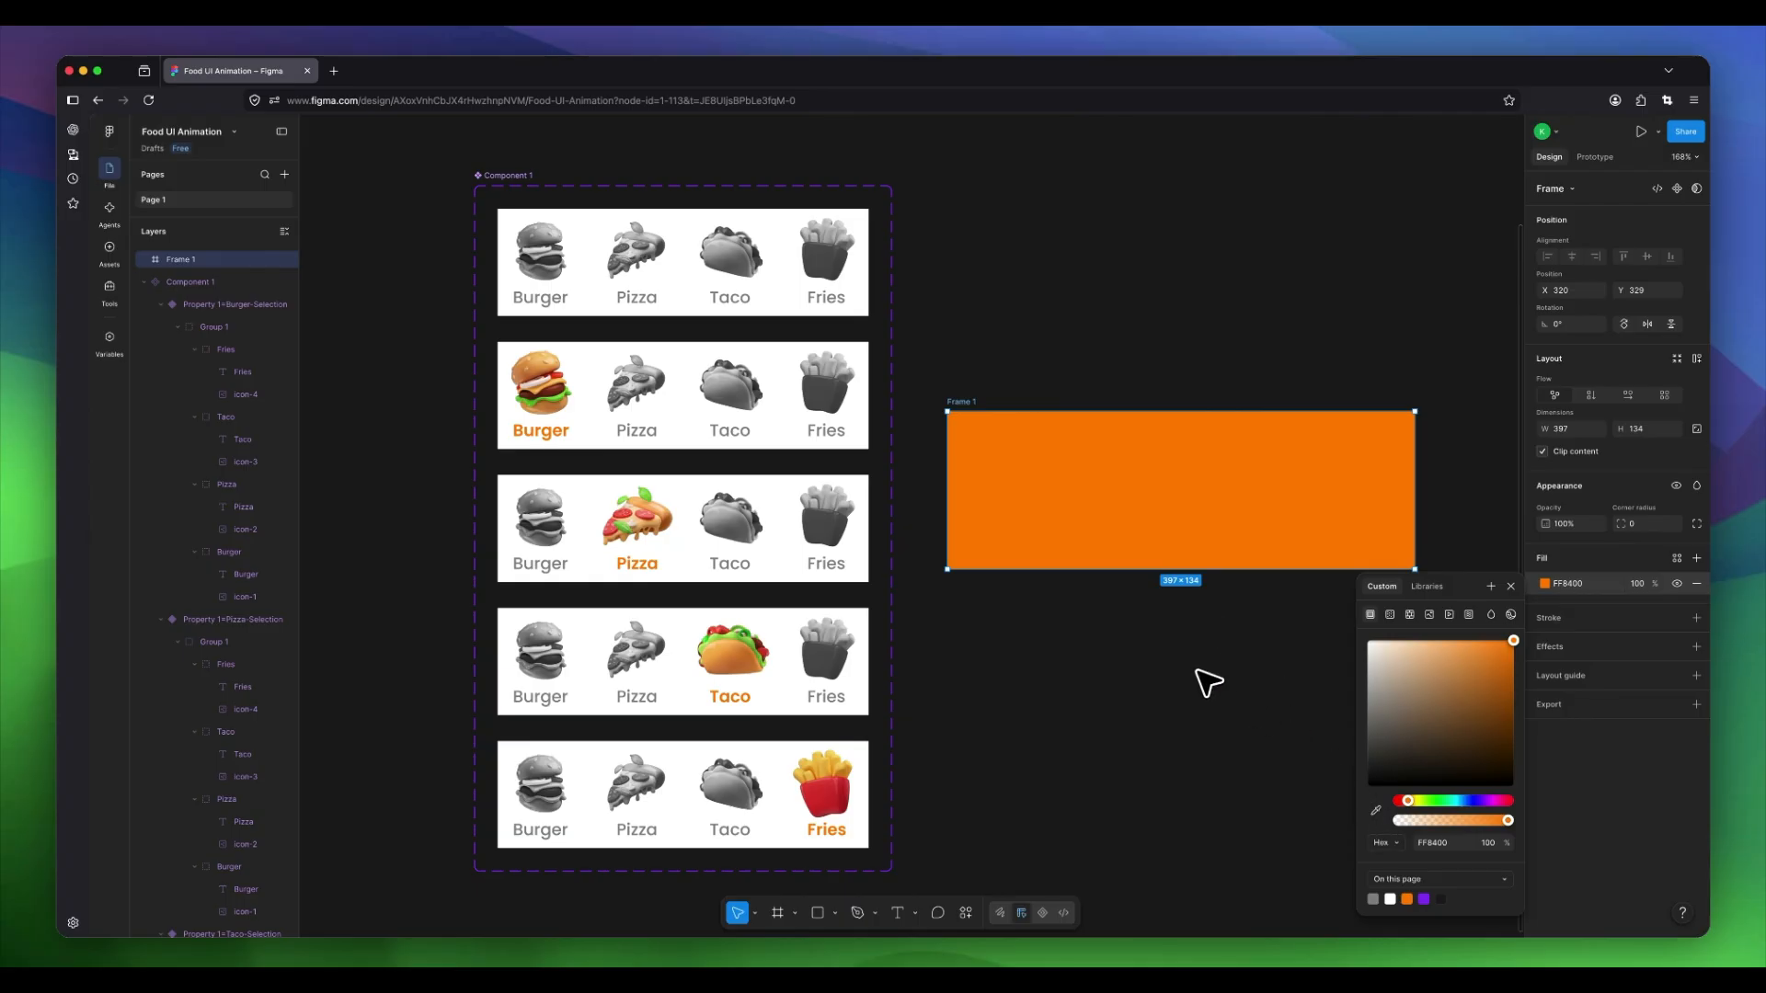
{"action": "left_click", "coordinate": [1078, 656]}
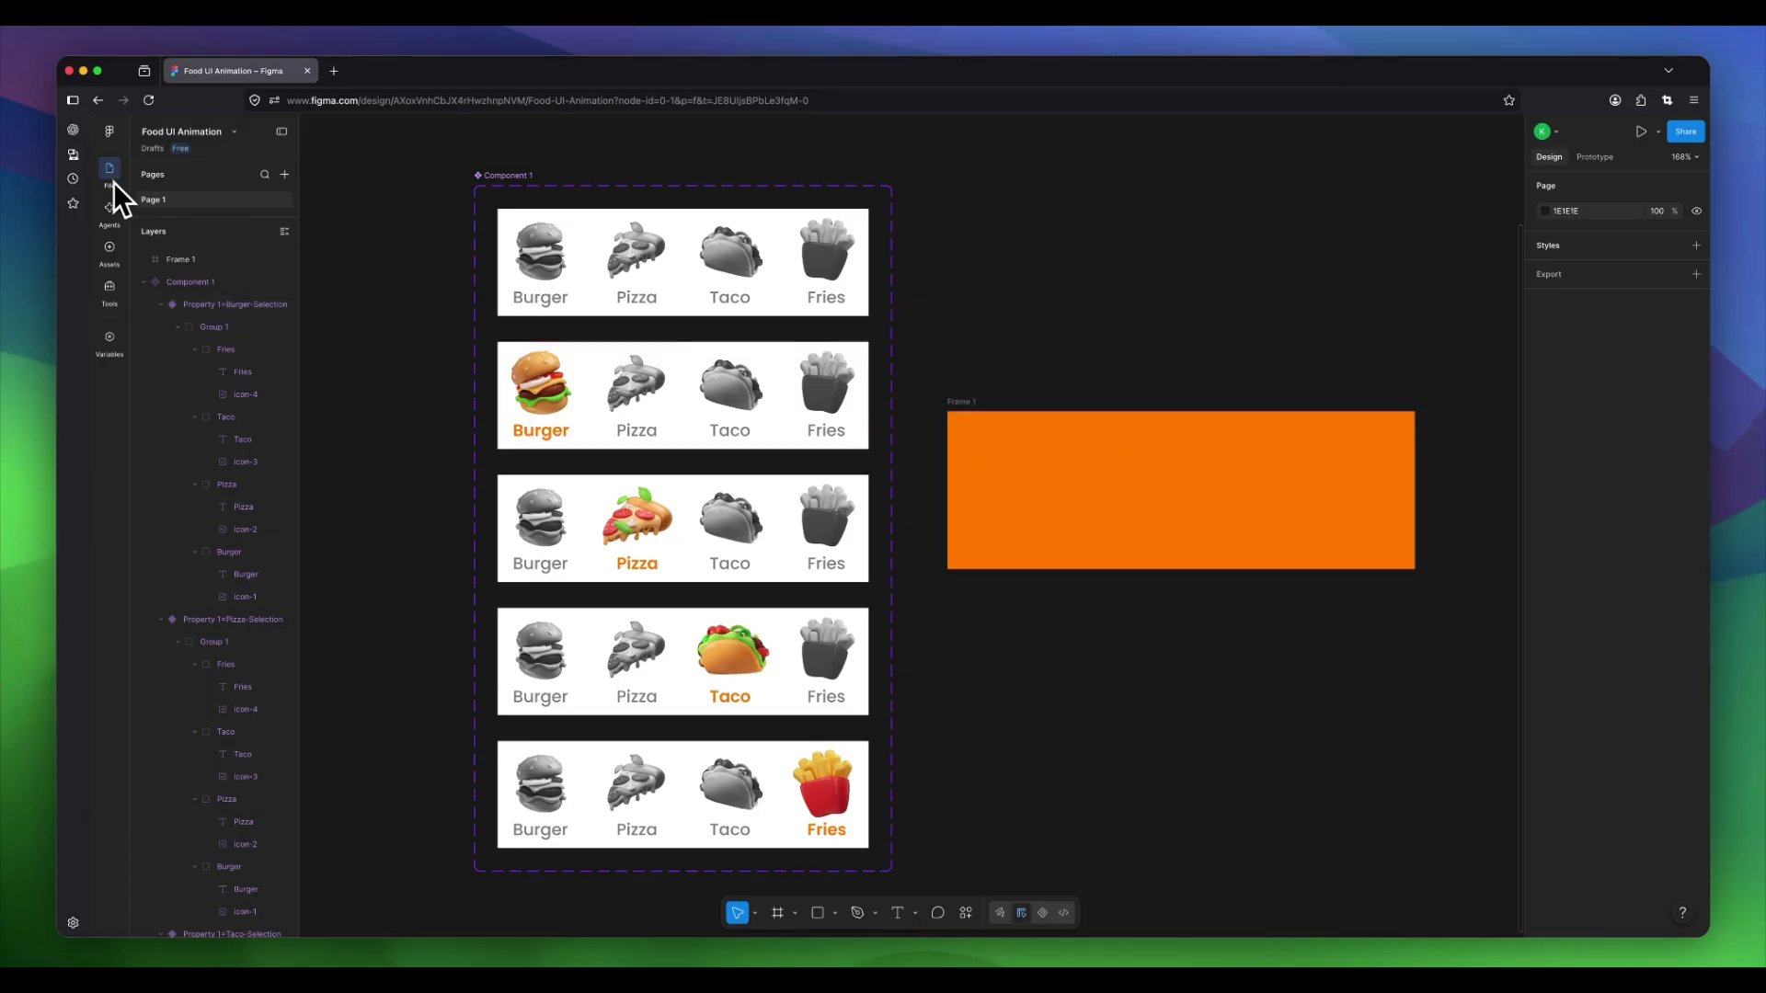
Place an instance of Component 1 from this file's assets inside the orange frame, roughly centred.
{"action": "left_click", "coordinate": [112, 258]}
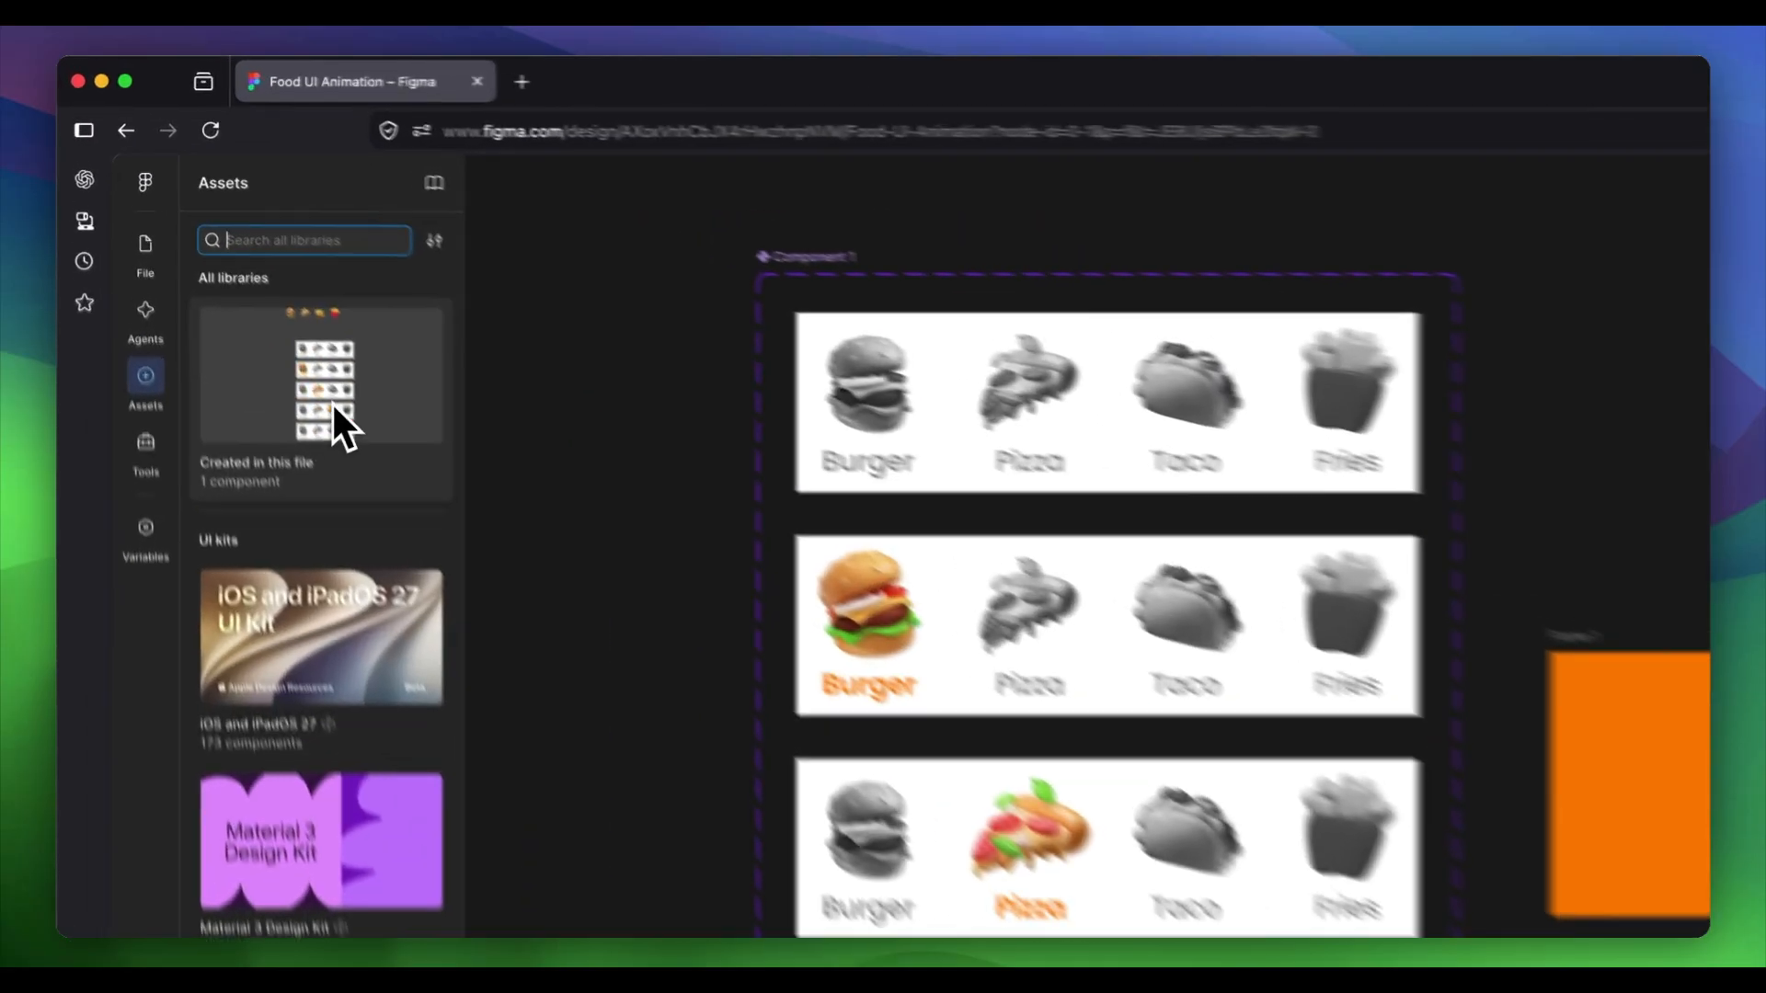
{"action": "left_click", "coordinate": [217, 269]}
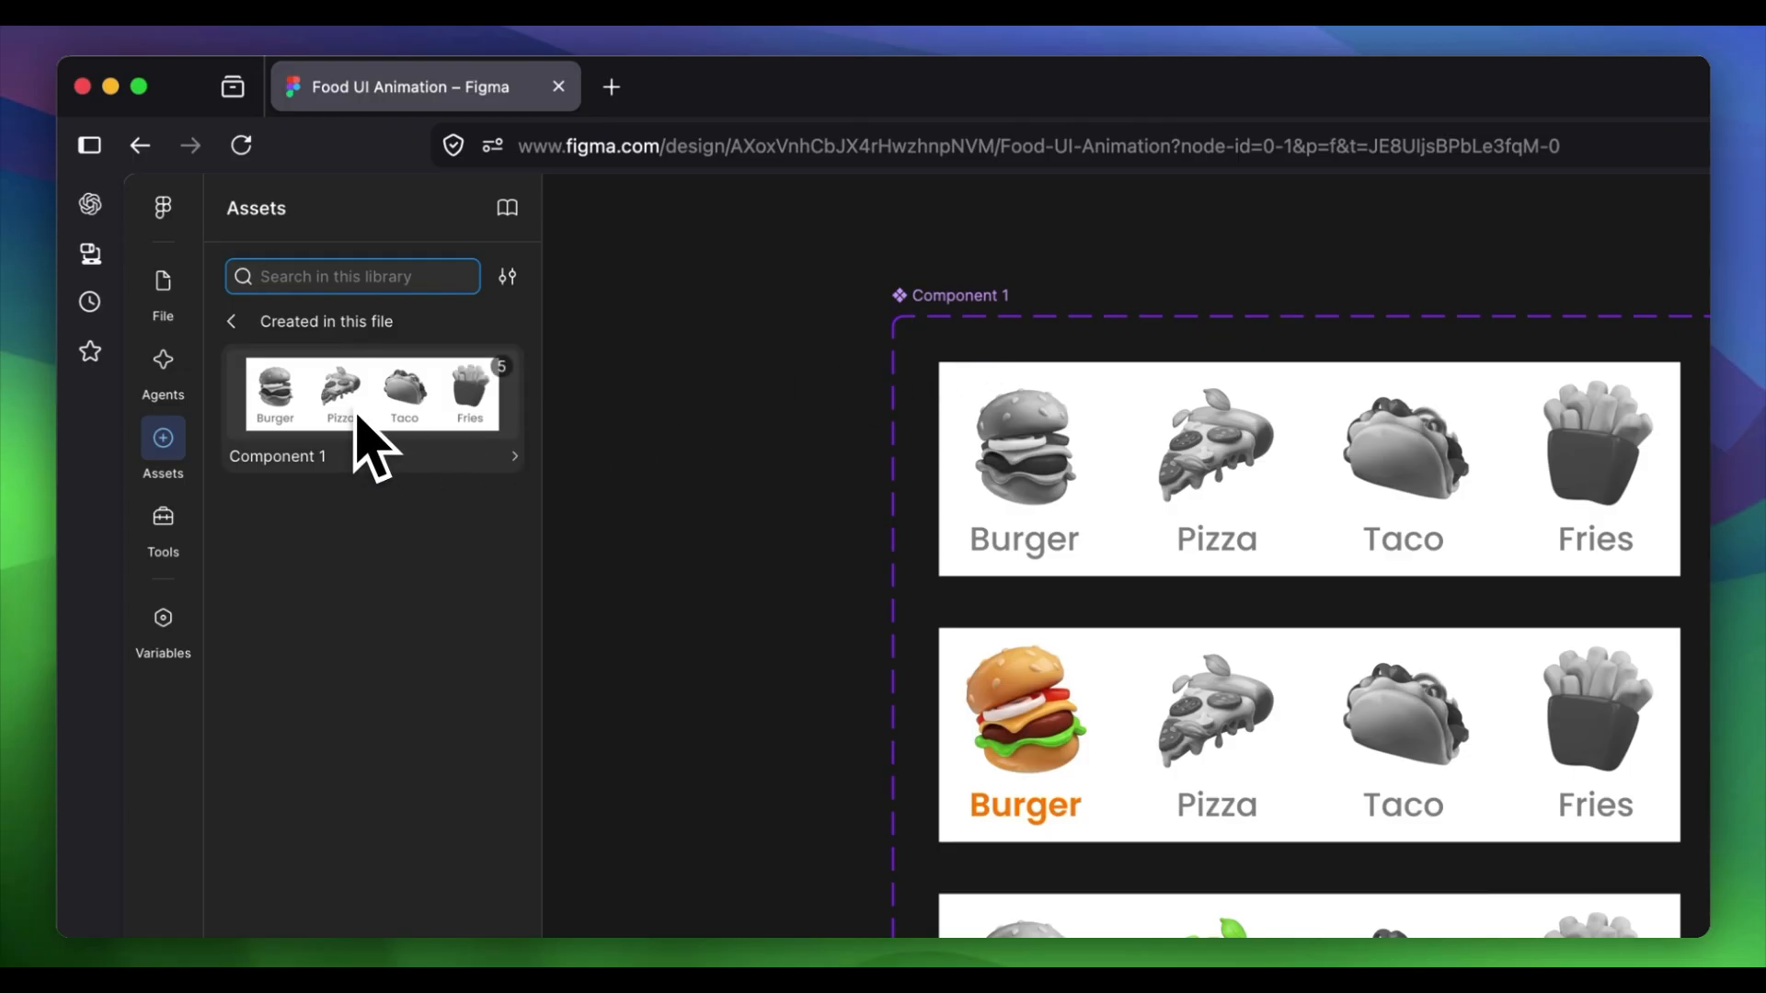
{"action": "left_click_drag", "start_coordinate": [355, 433], "coordinate": [1645, 559]}
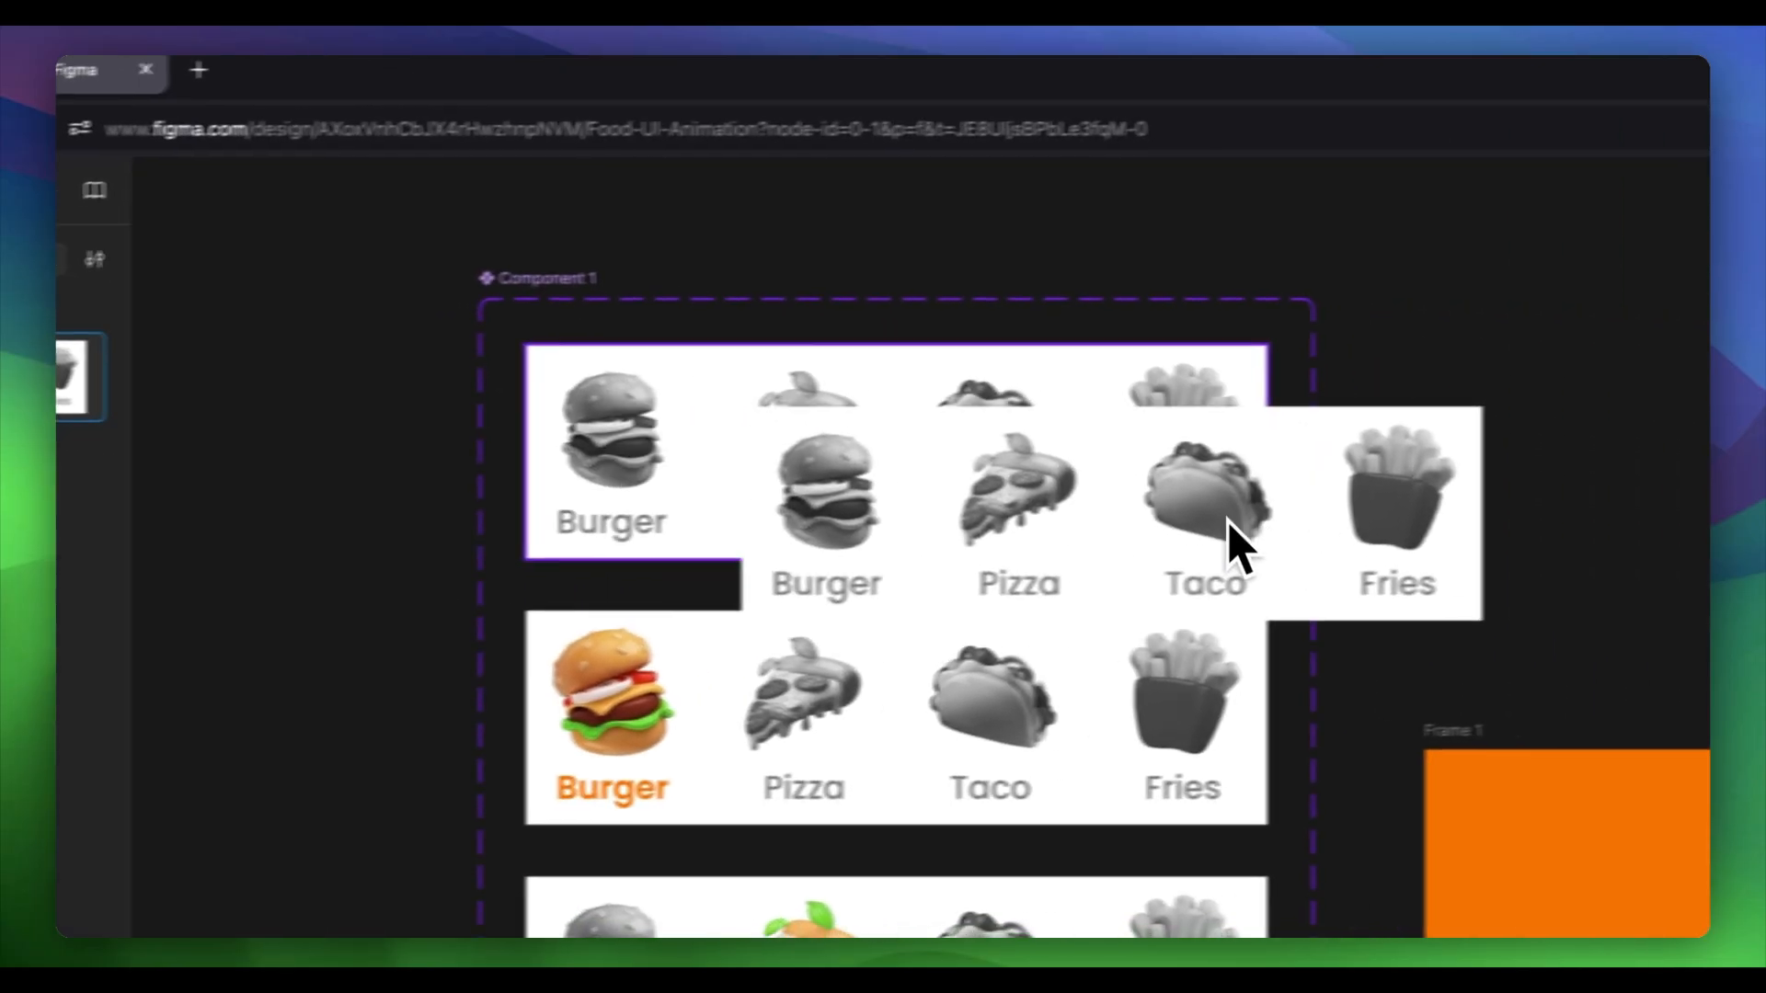
{"action": "left_click_drag", "start_coordinate": [1228, 519], "coordinate": [1021, 595]}
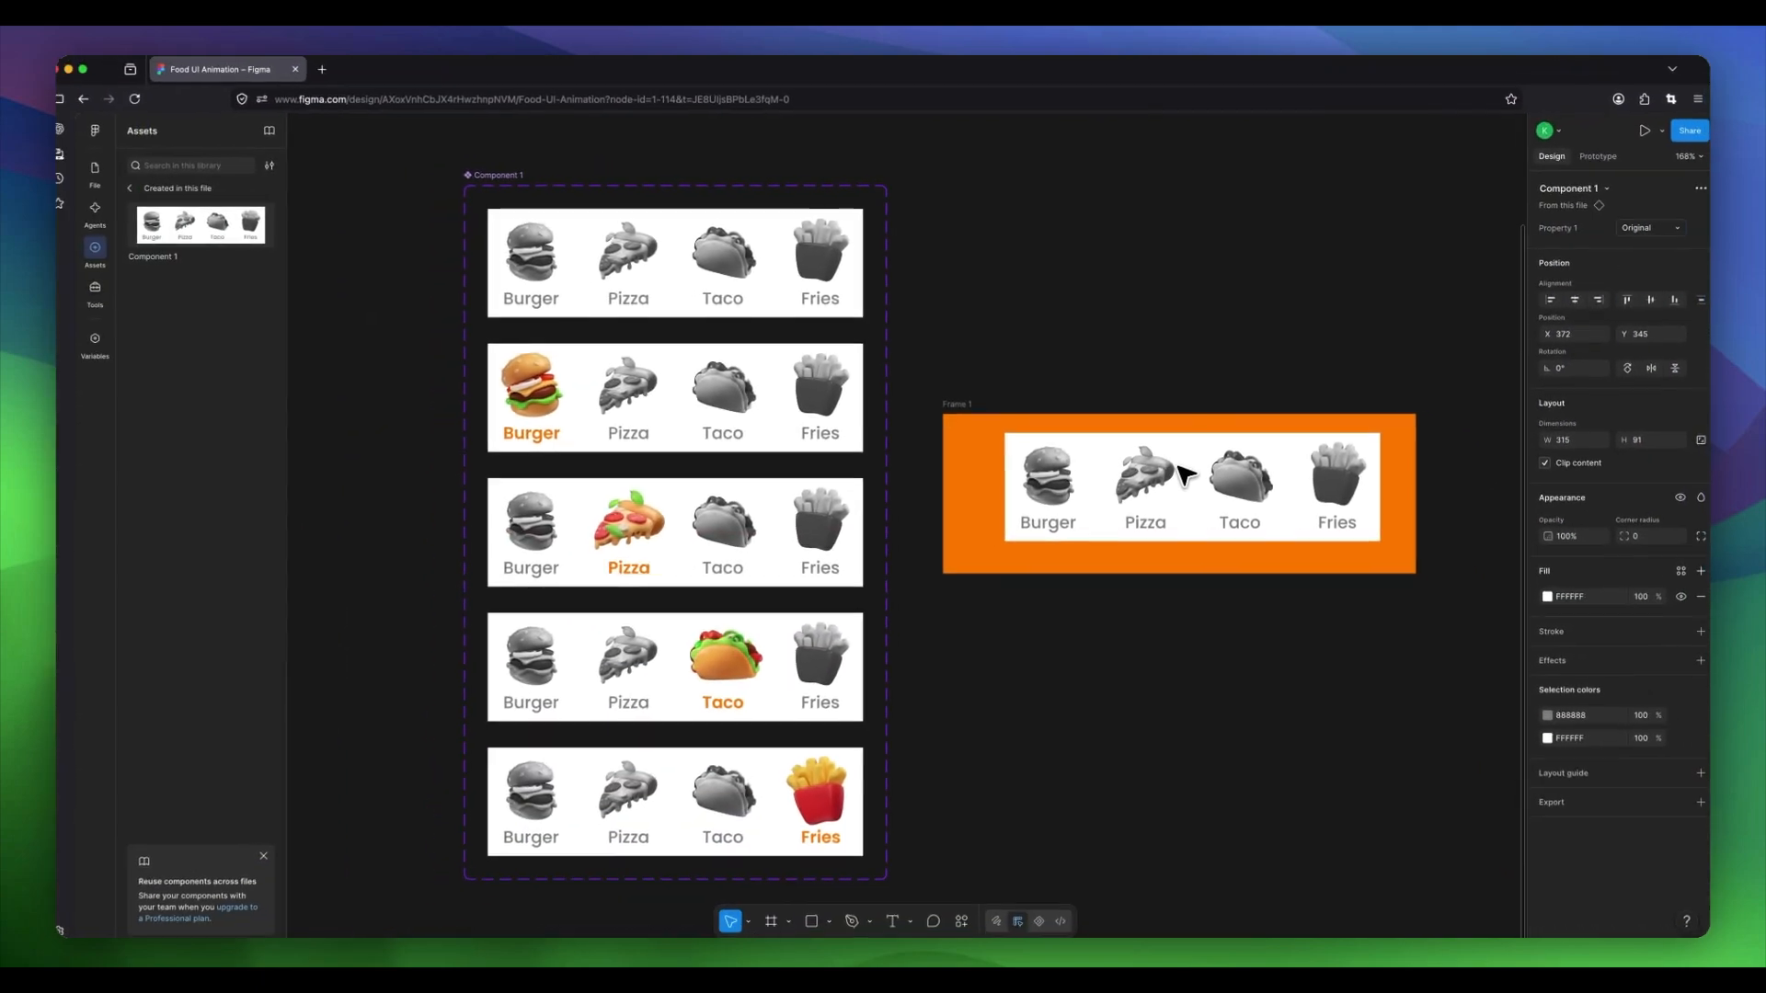
{"action": "left_click_drag", "start_coordinate": [1178, 466], "coordinate": [1170, 470]}
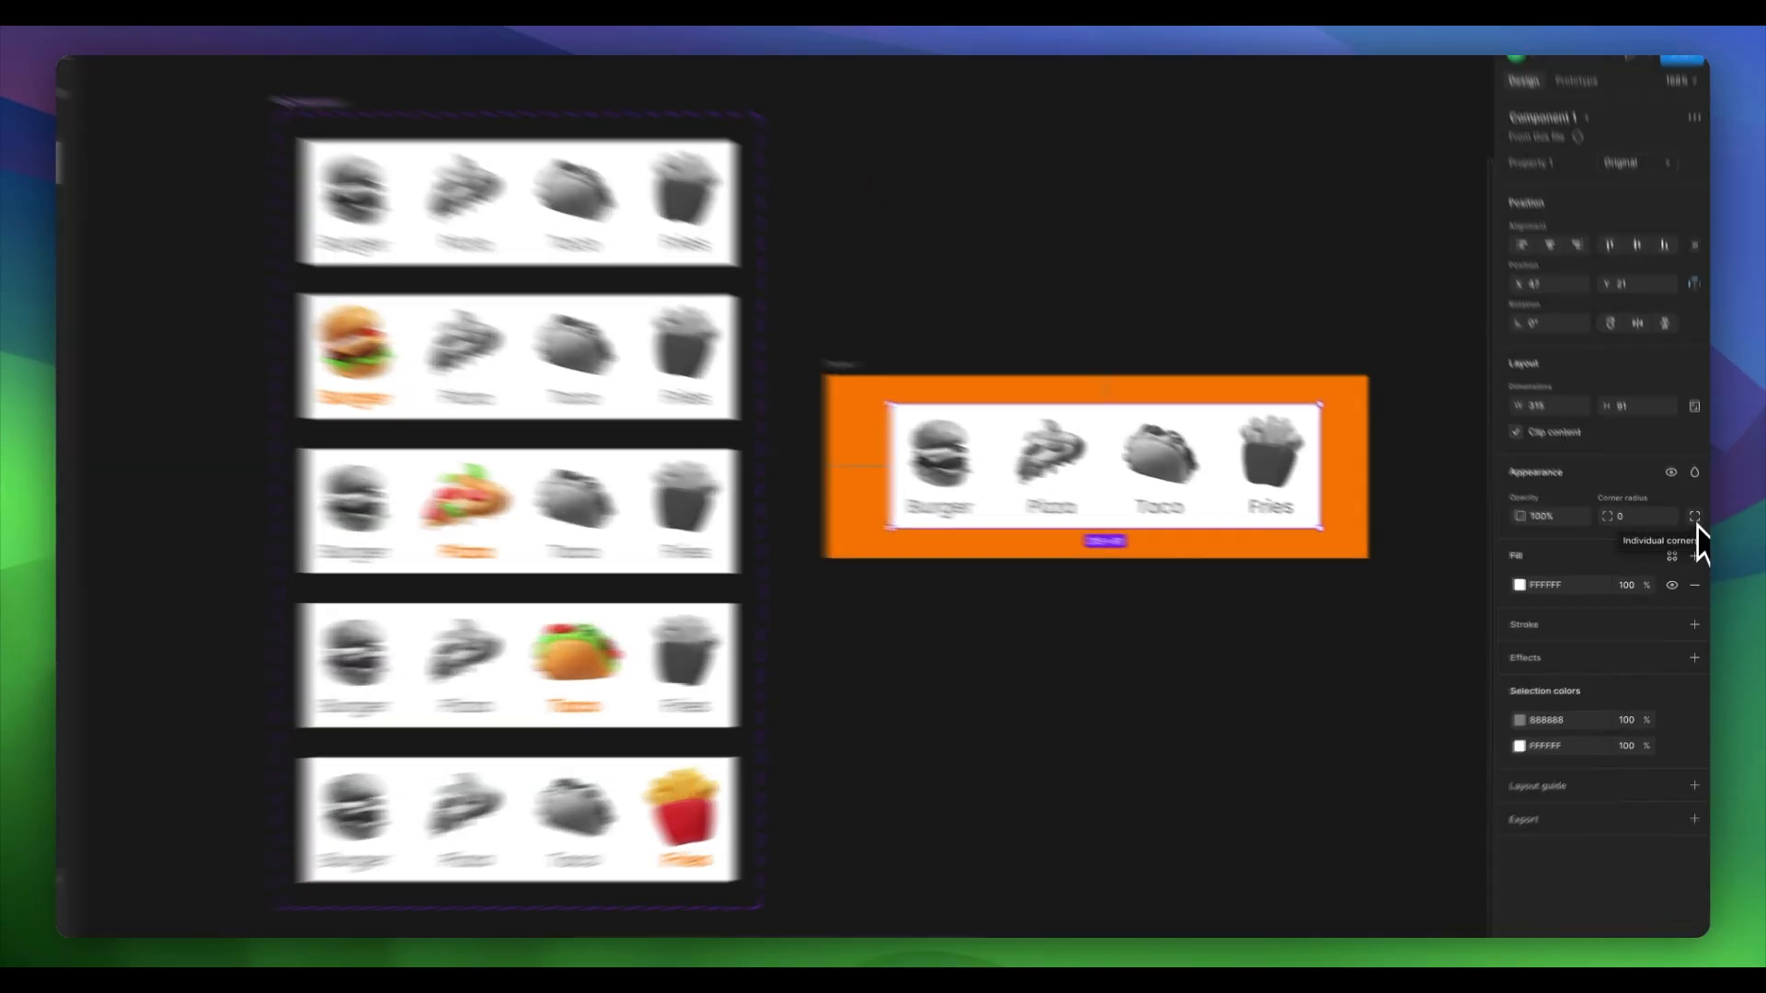
Round only the two bottom corners of the component instance with a radius of 20 each.
{"action": "left_click", "coordinate": [1697, 534]}
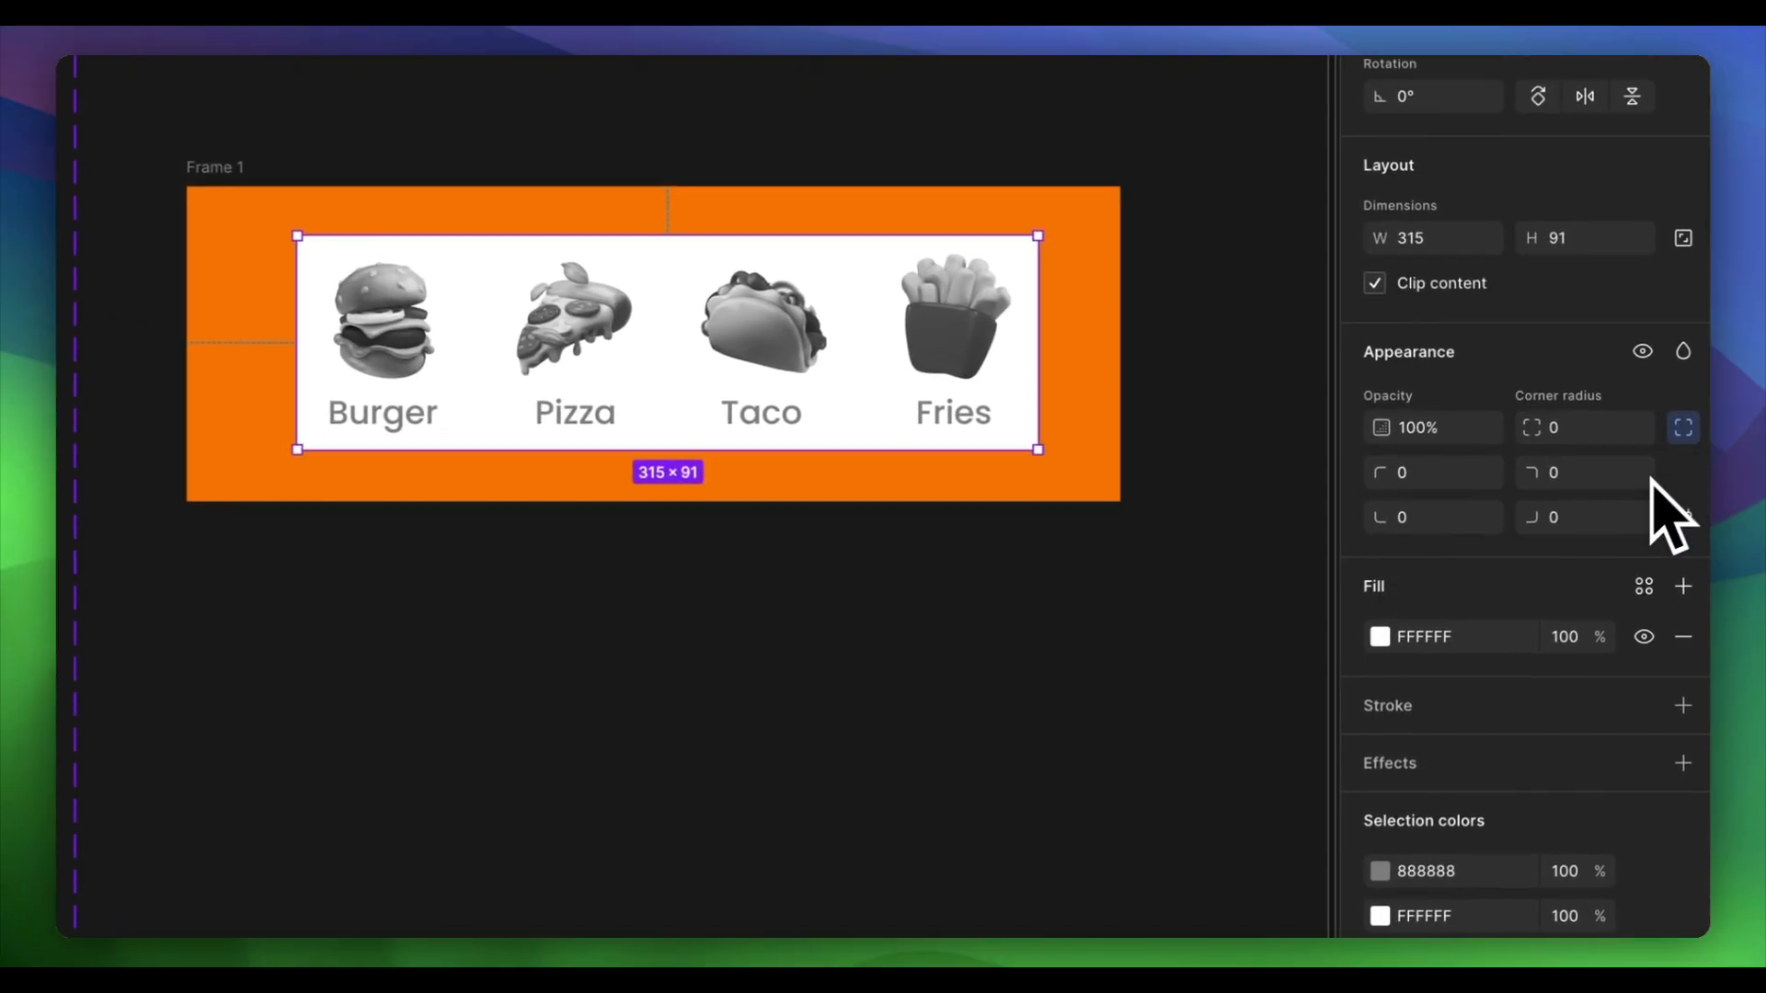
{"action": "left_click", "coordinate": [1394, 518]}
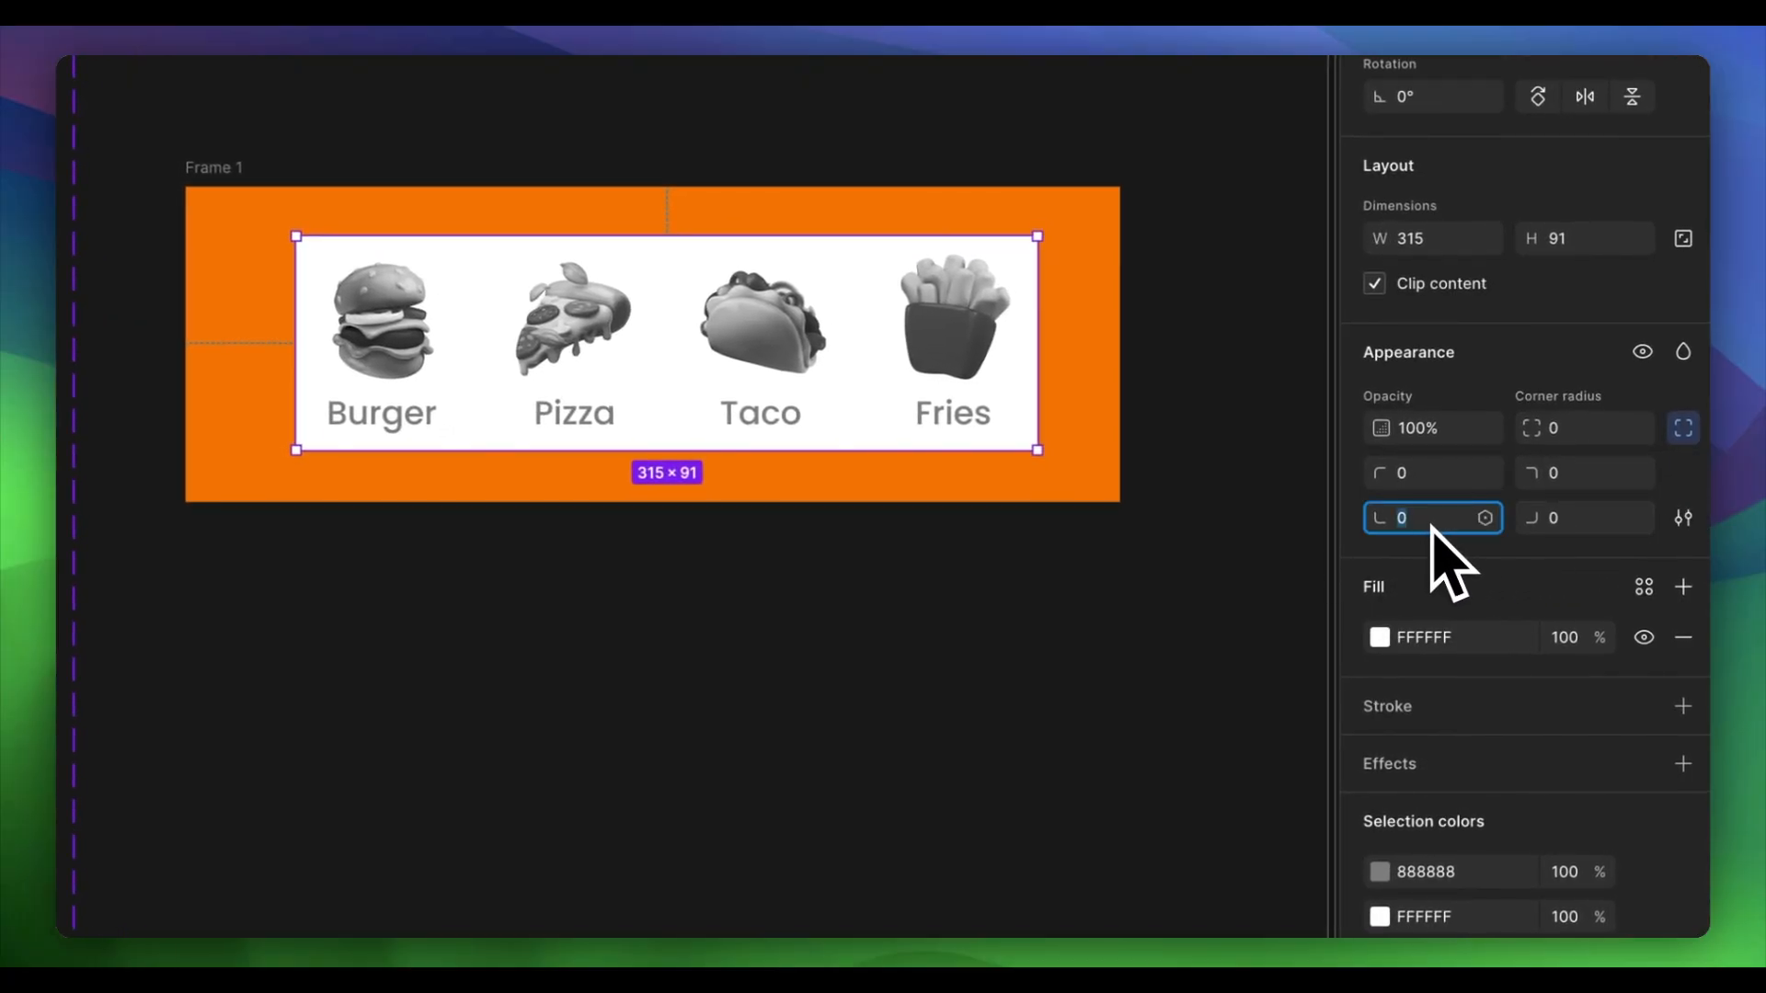
{"action": "type", "text": "20"}
{"action": "key", "text": "Tab"}
{"action": "type", "text": "20"}
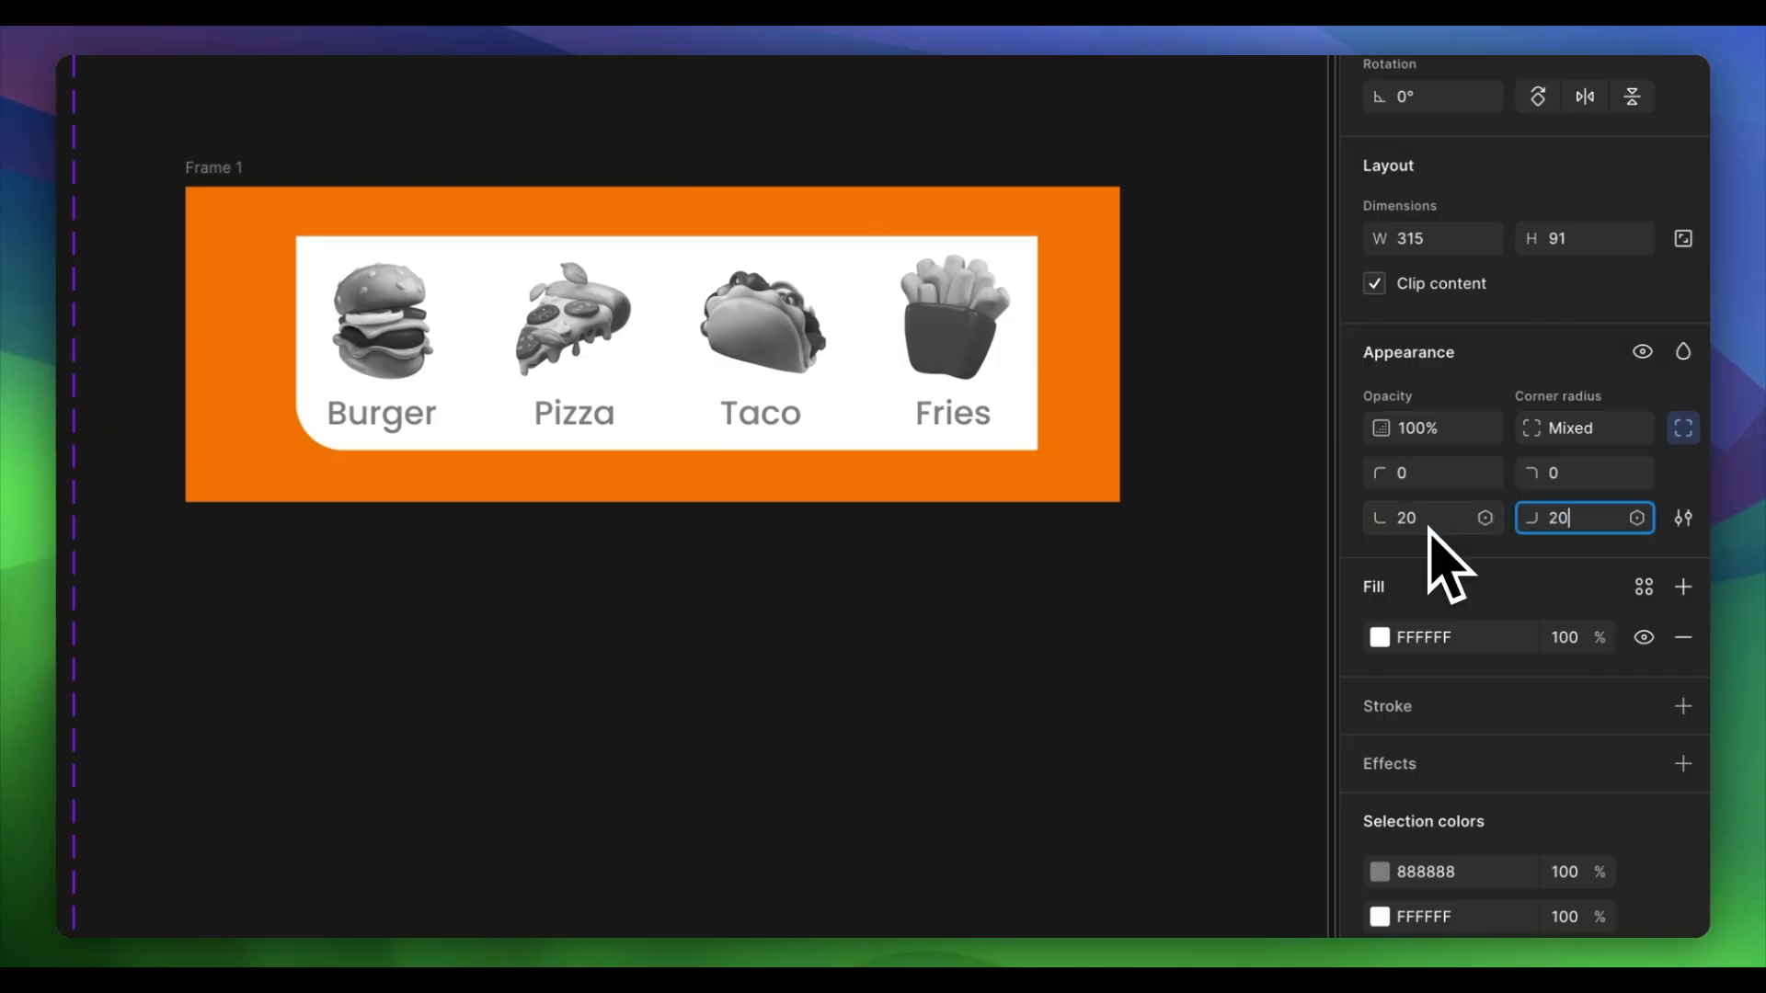
{"action": "key", "text": "Return"}
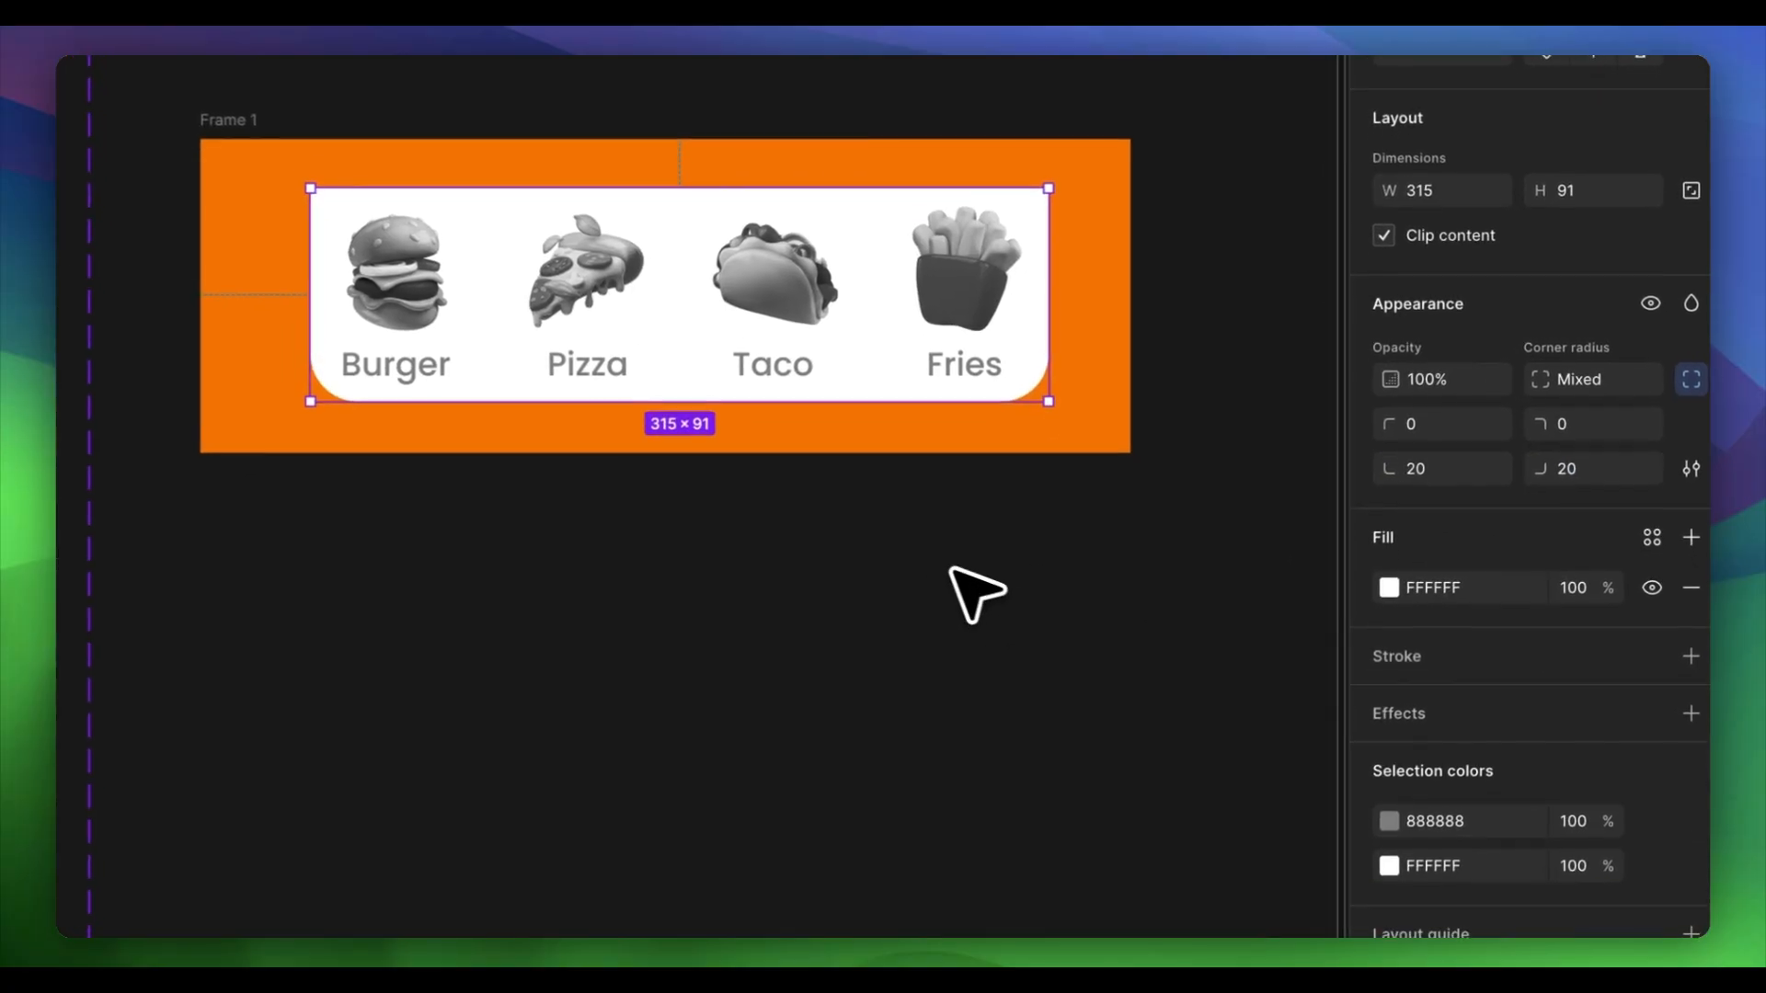
Deselect the component instance and open the prototype presentation of the orange frame.
{"action": "left_click", "coordinate": [934, 609]}
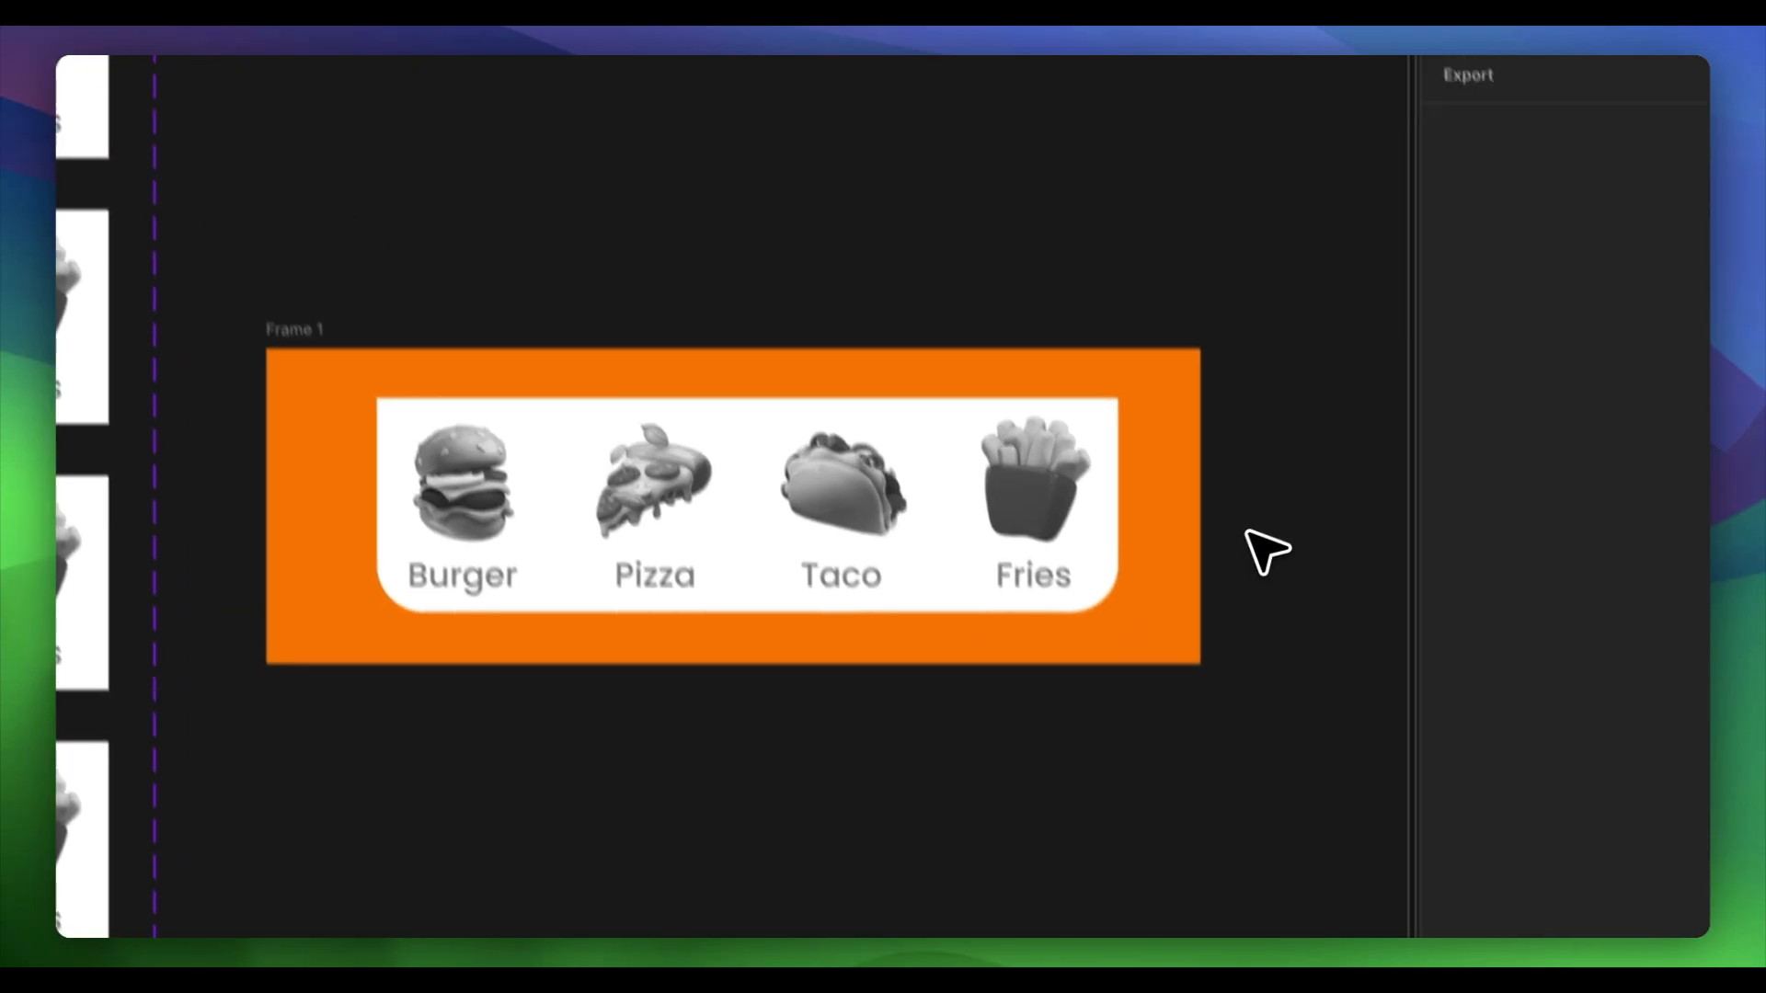
{"action": "left_click", "coordinate": [1588, 209]}
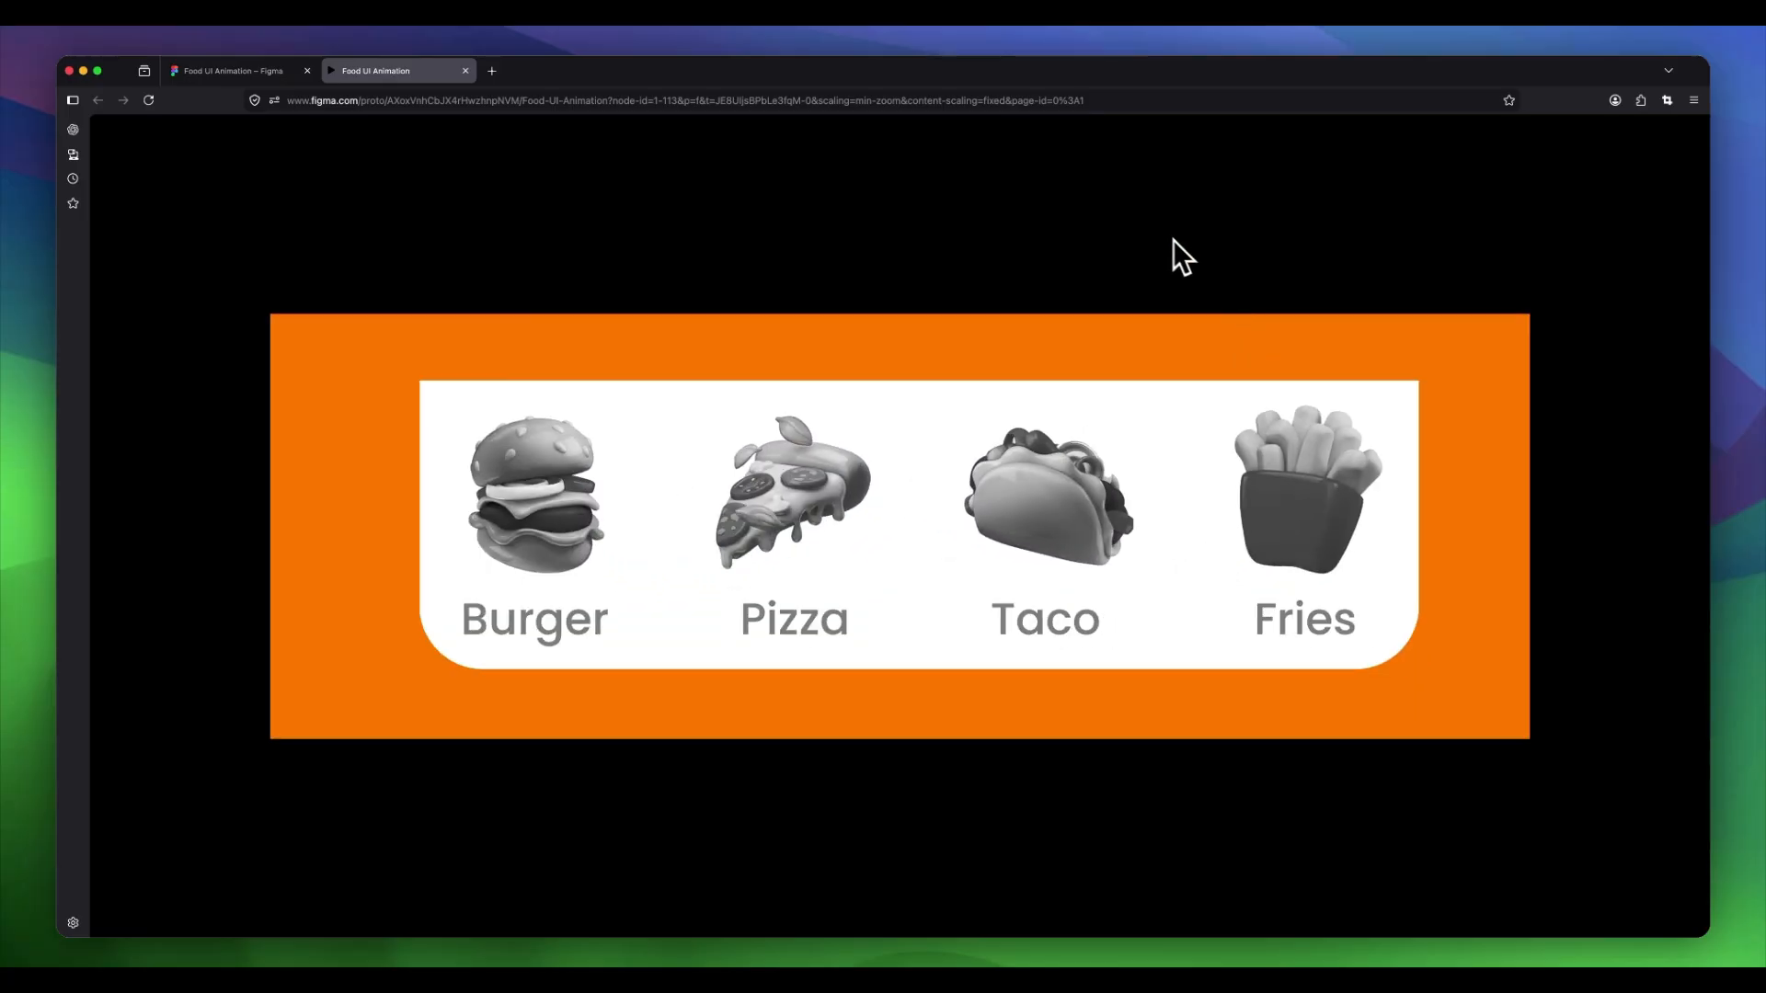
Test the prototype by activating each food item in order: Burger, Pizza, Taco and Fries.
{"action": "left_click", "coordinate": [528, 499]}
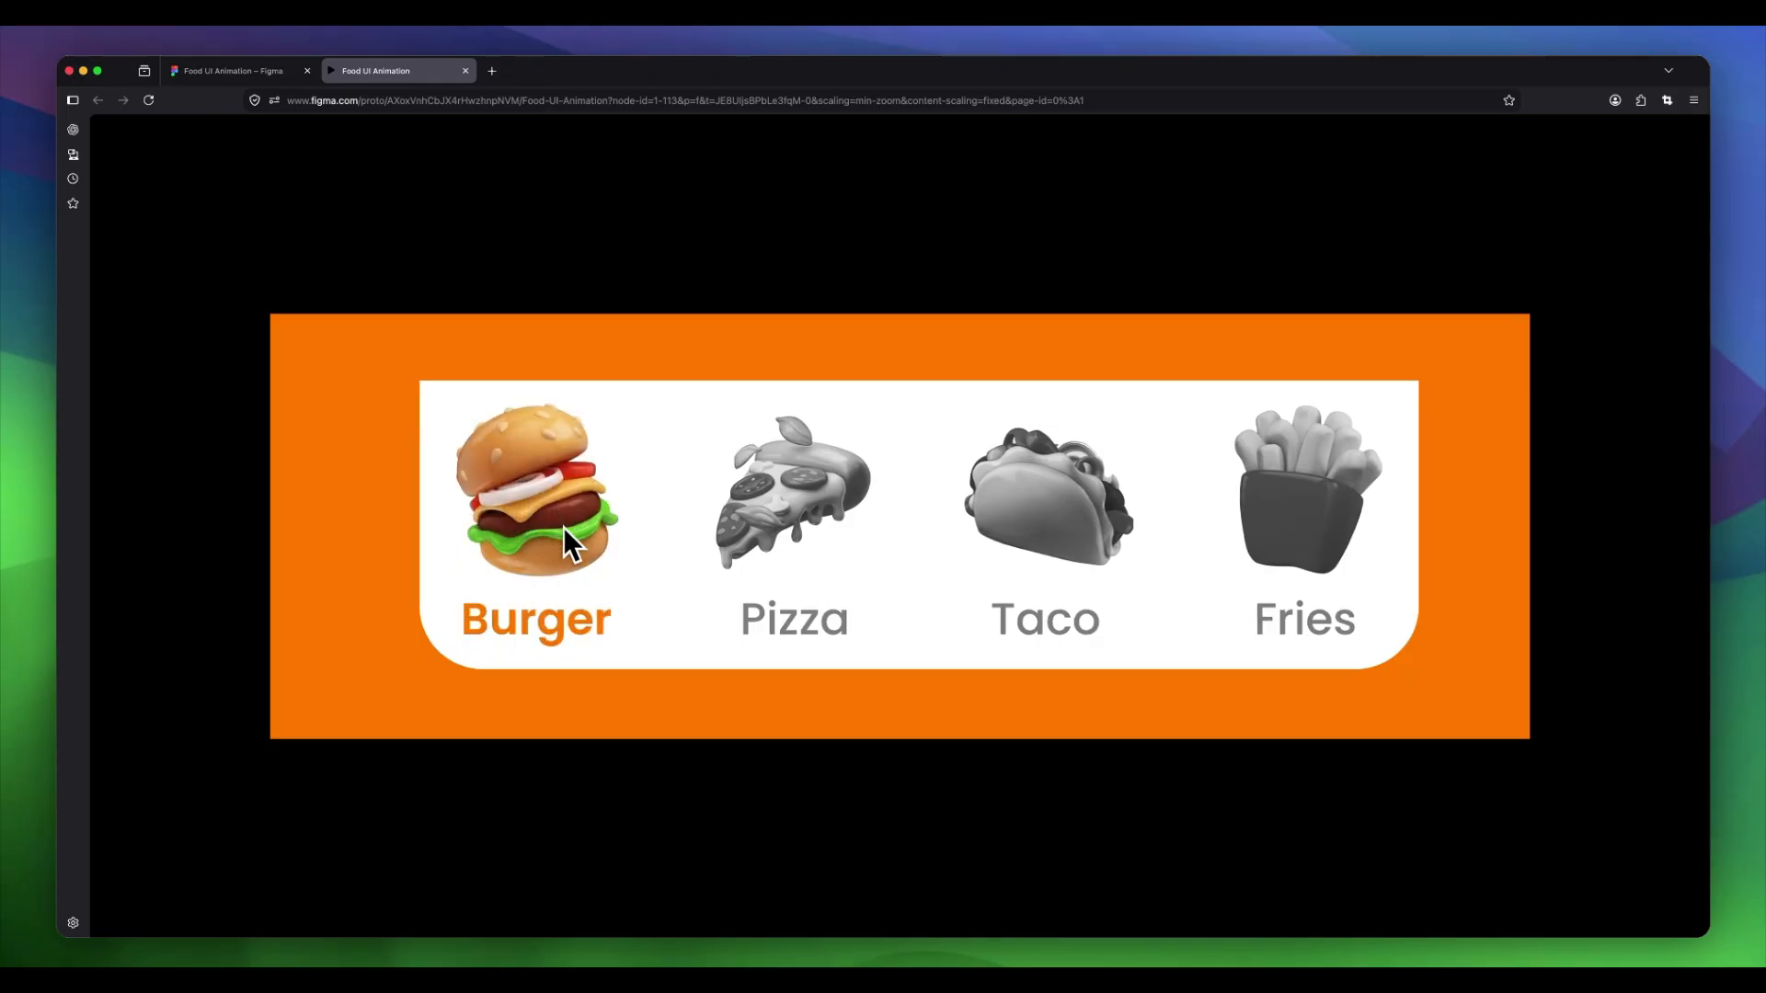
{"action": "left_click", "coordinate": [800, 497]}
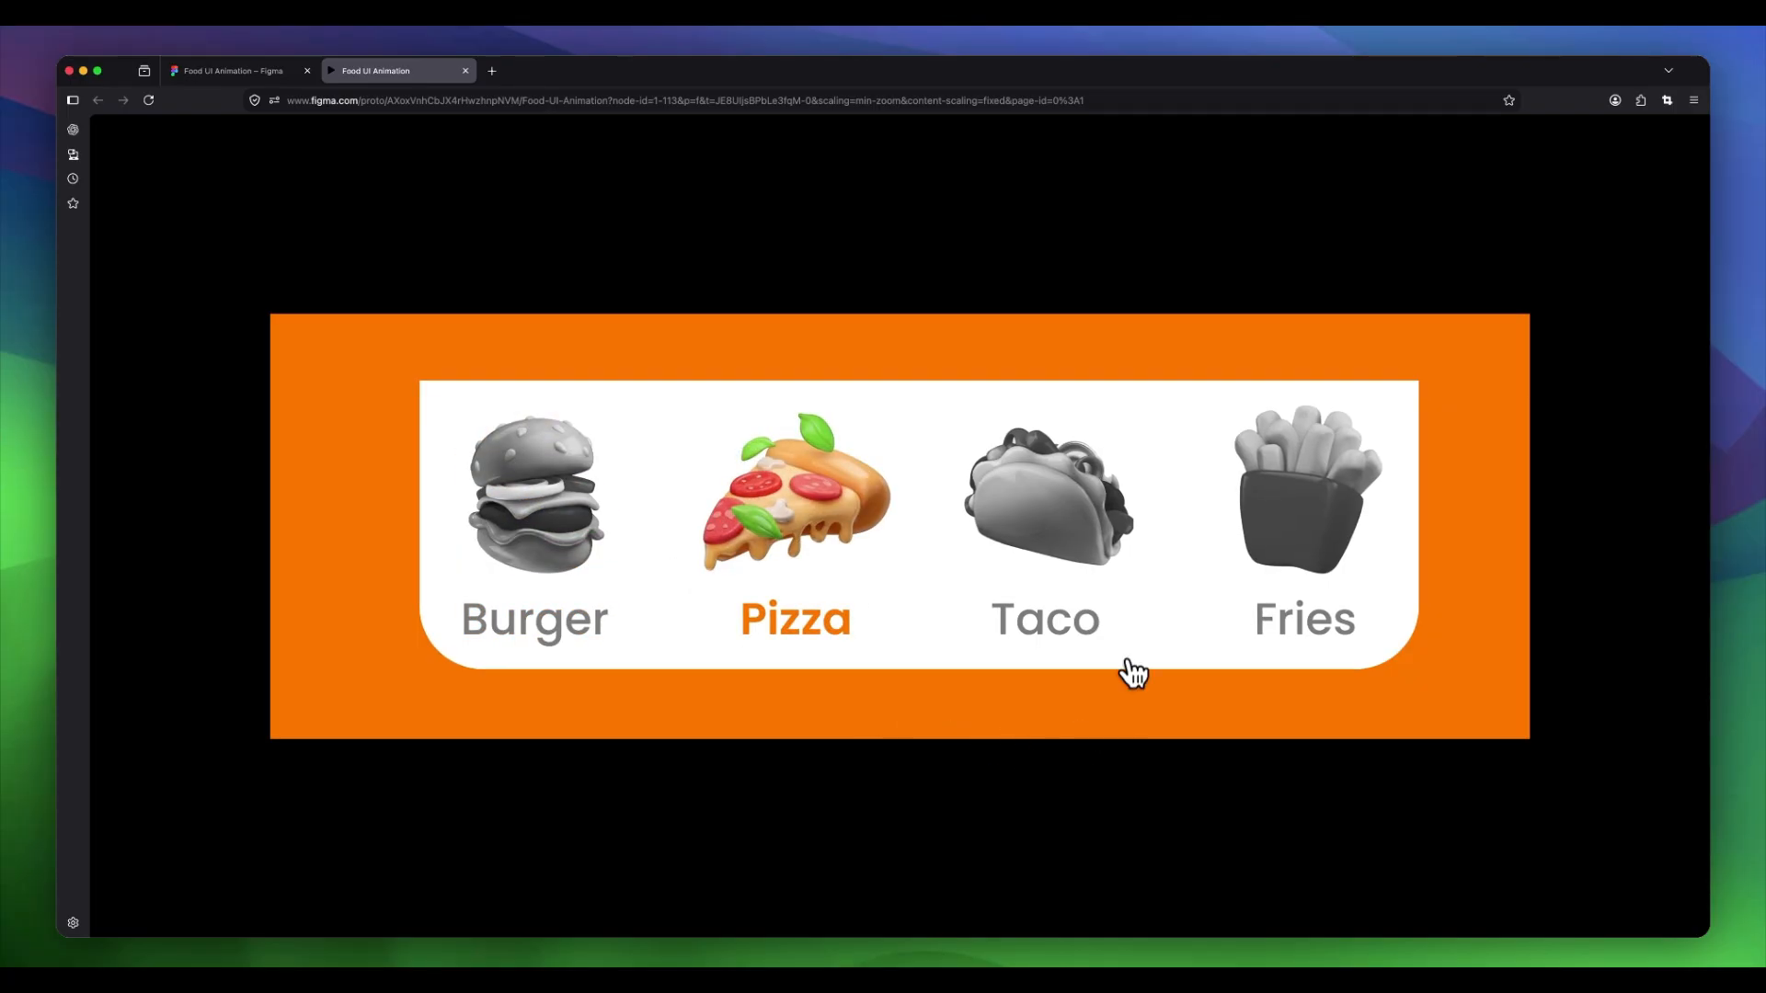
{"action": "left_click", "coordinate": [1078, 522]}
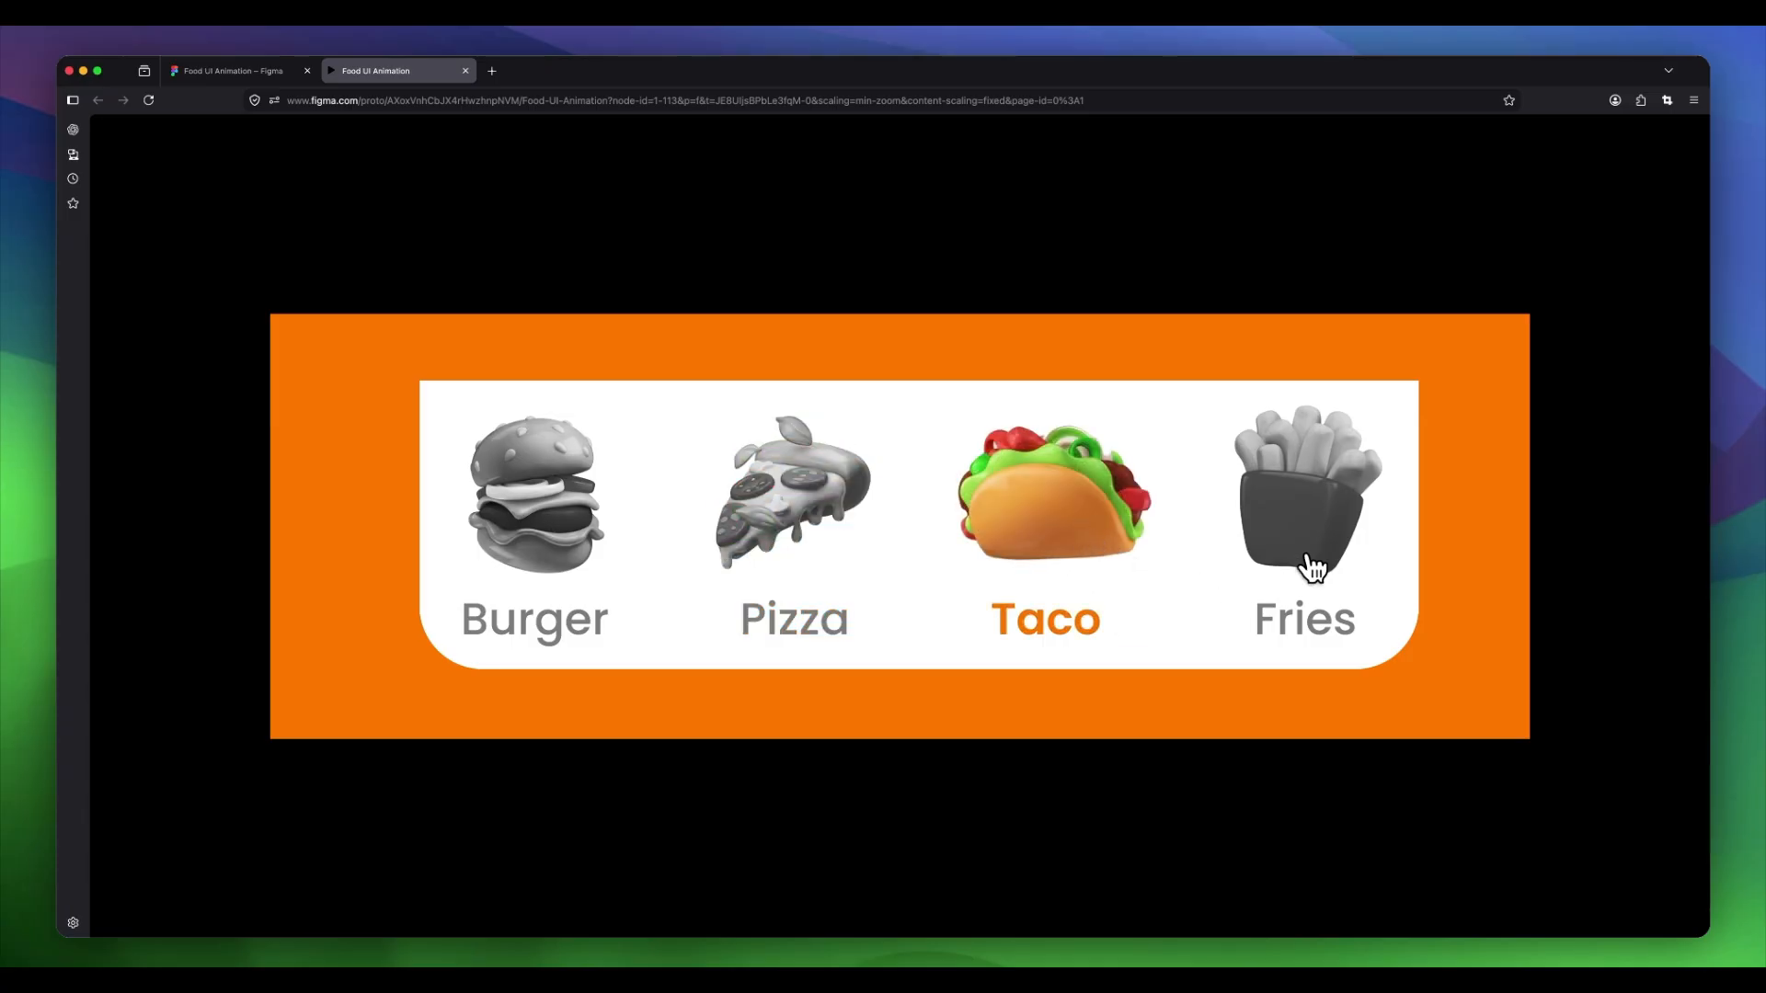
{"action": "left_click", "coordinate": [1313, 525]}
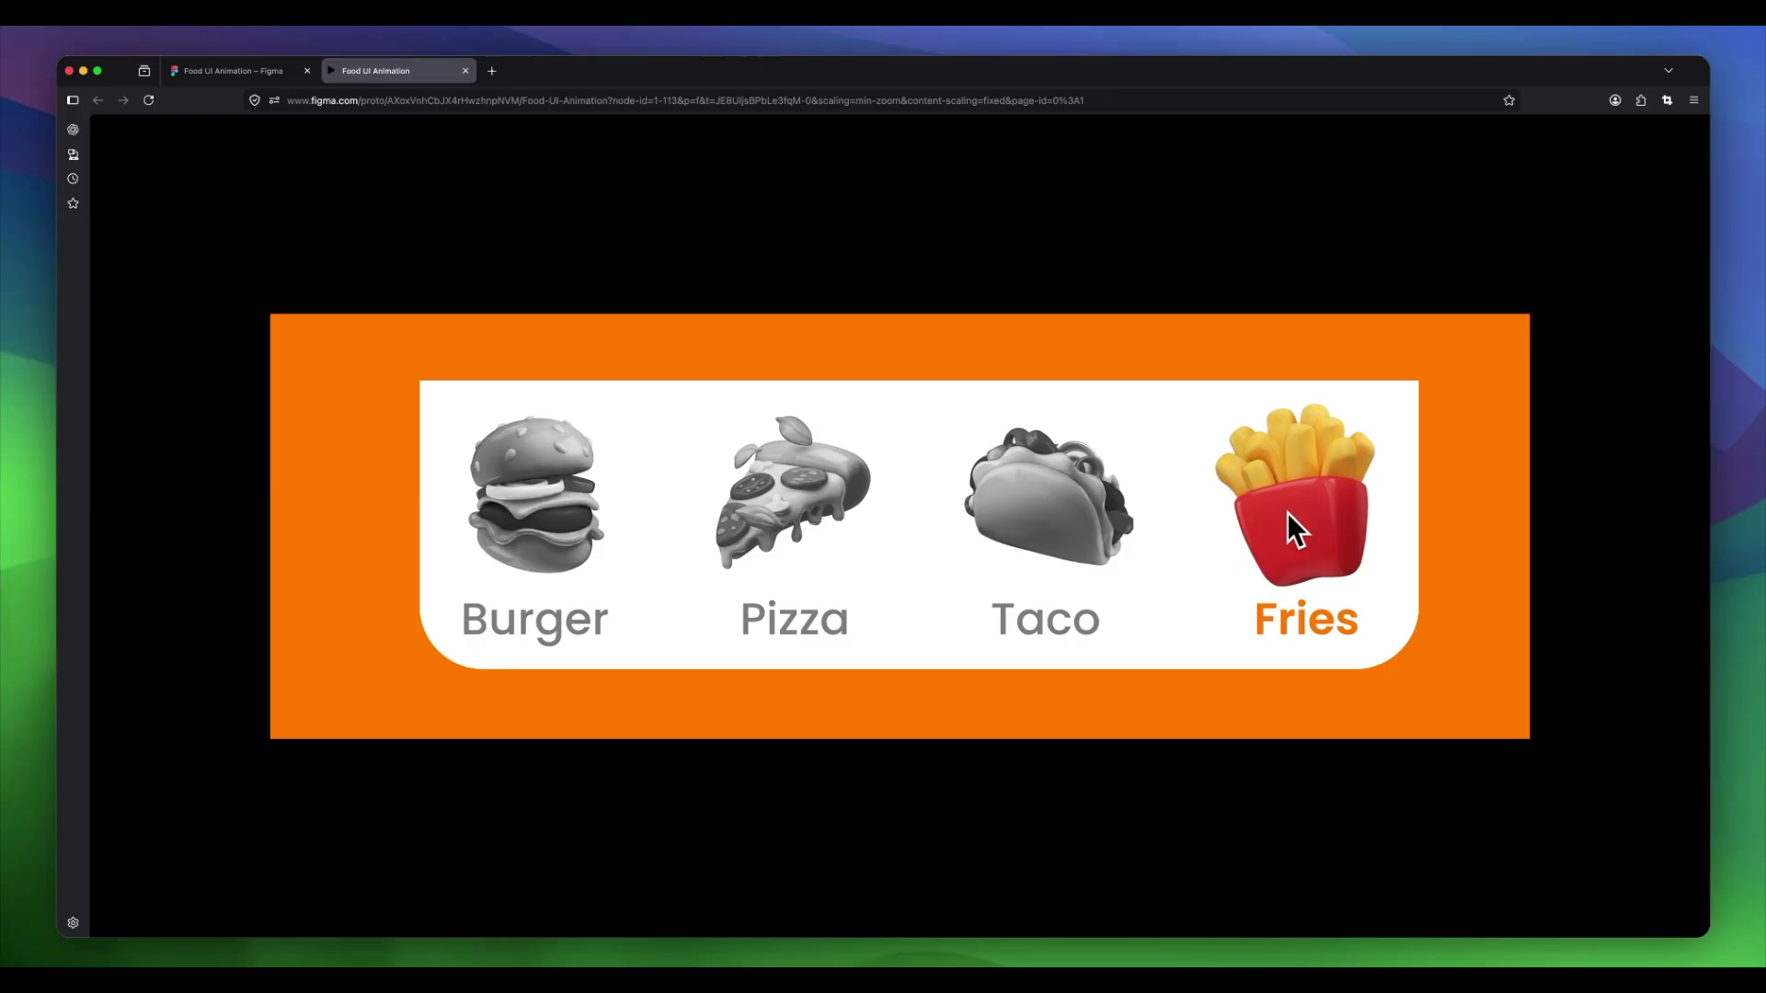
Test switching between the food items in mixed order, including from Fries to Burger and Burger to Taco, ending on Burger.
{"action": "left_click", "coordinate": [589, 607]}
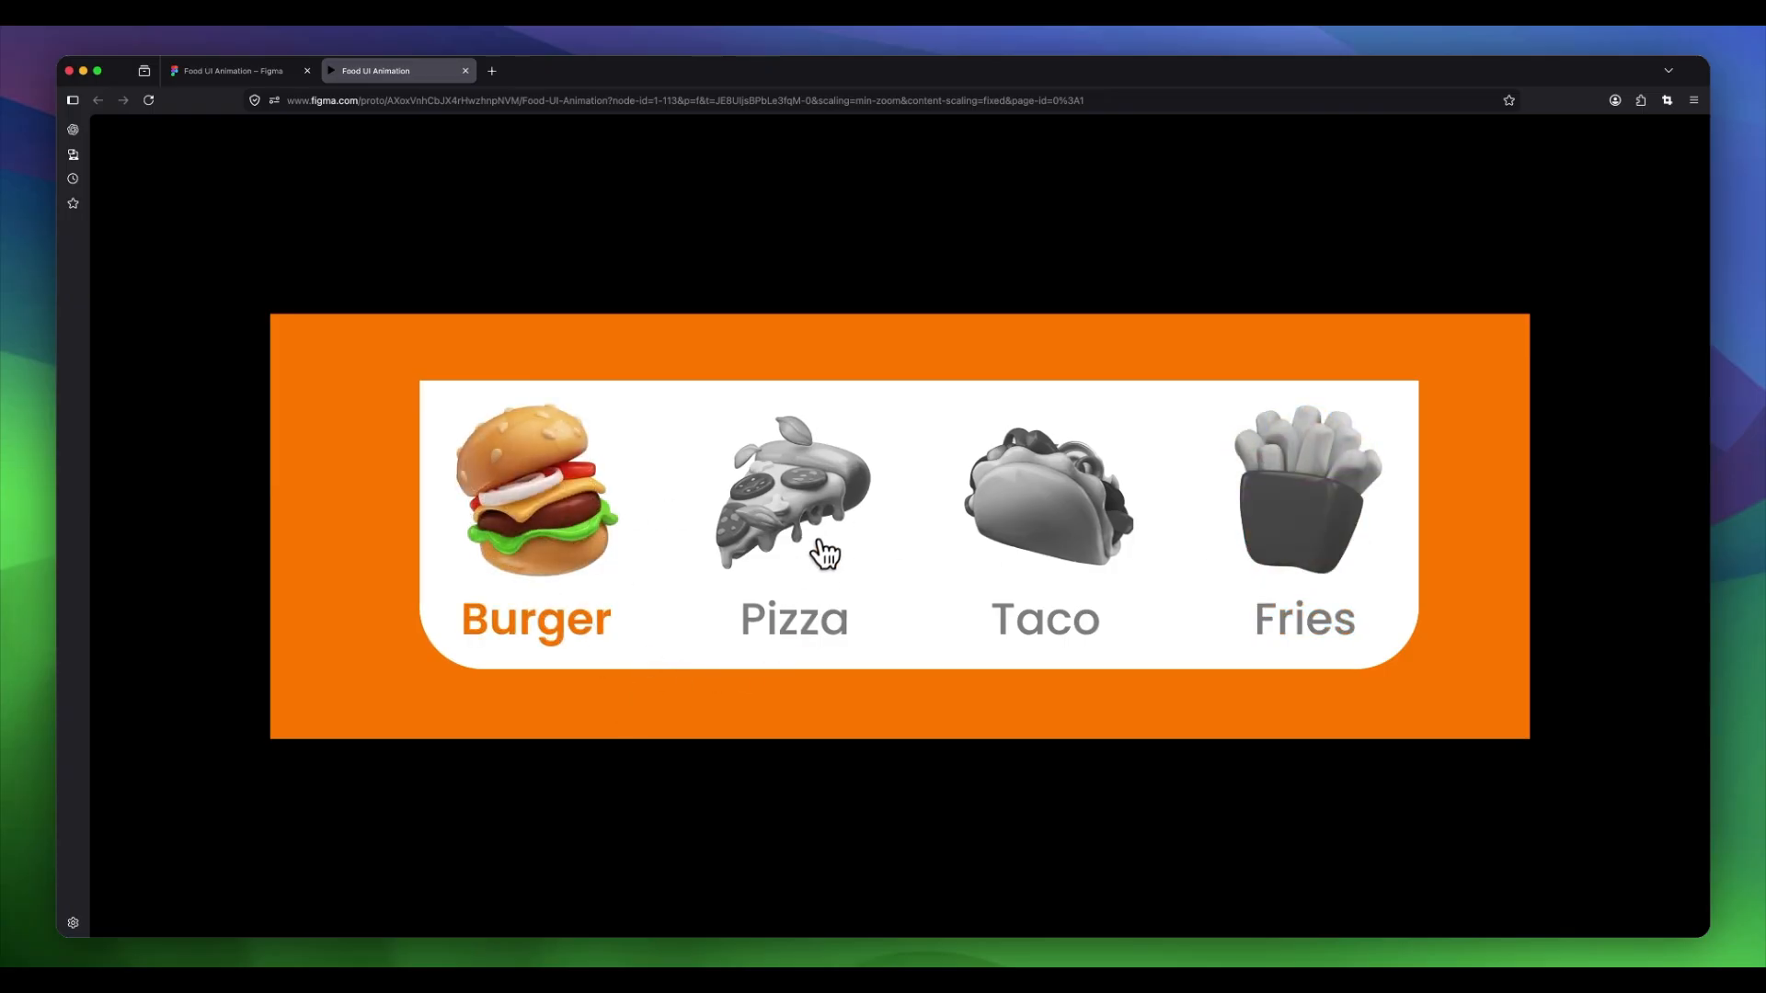
{"action": "left_click", "coordinate": [830, 477]}
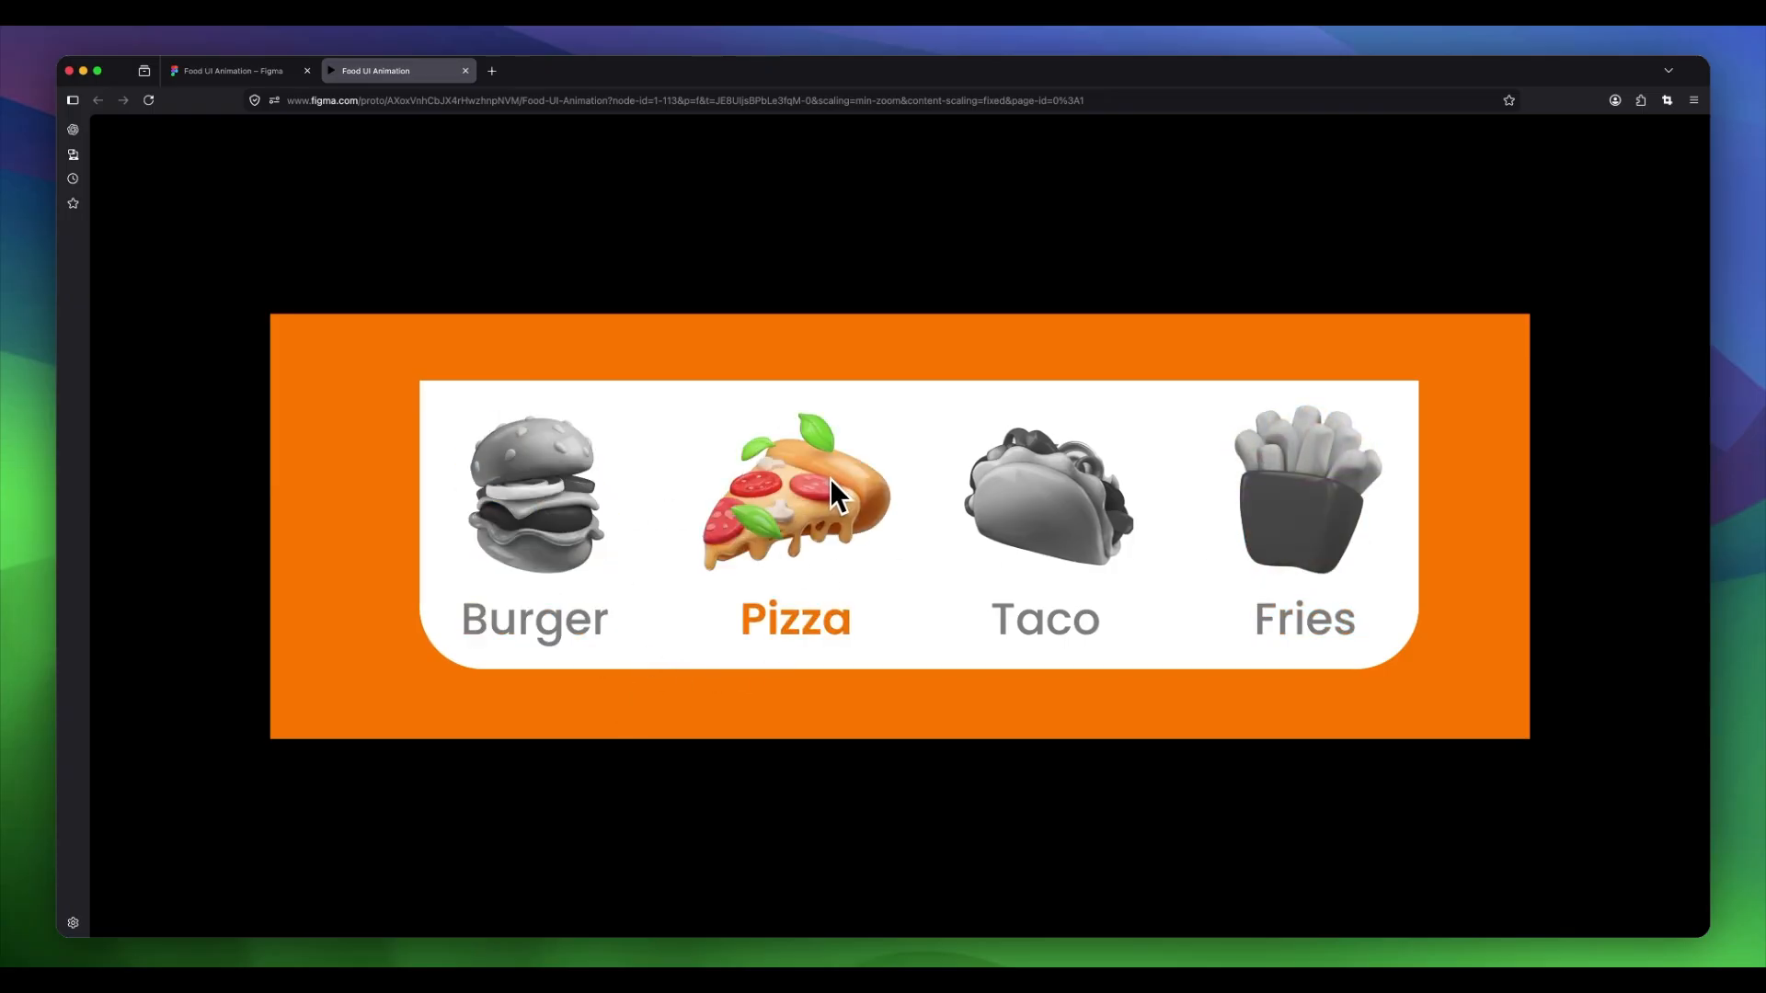
{"action": "left_click", "coordinate": [515, 482]}
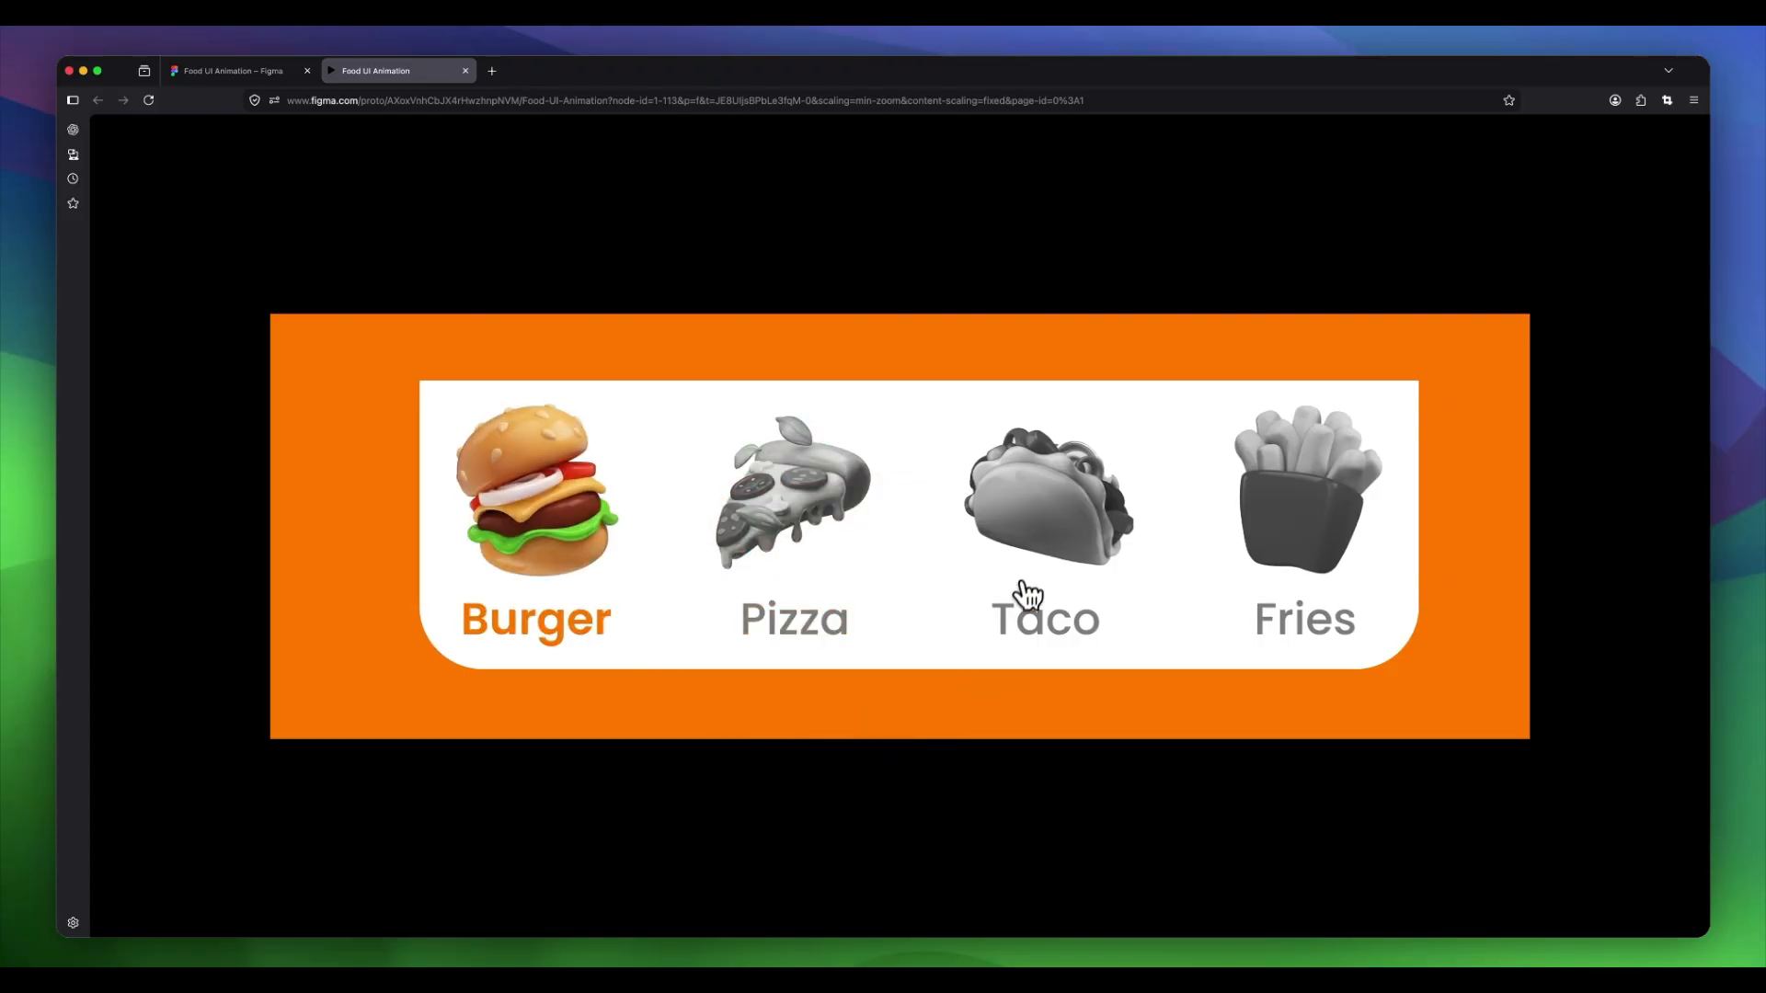
{"action": "left_click", "coordinate": [1041, 515]}
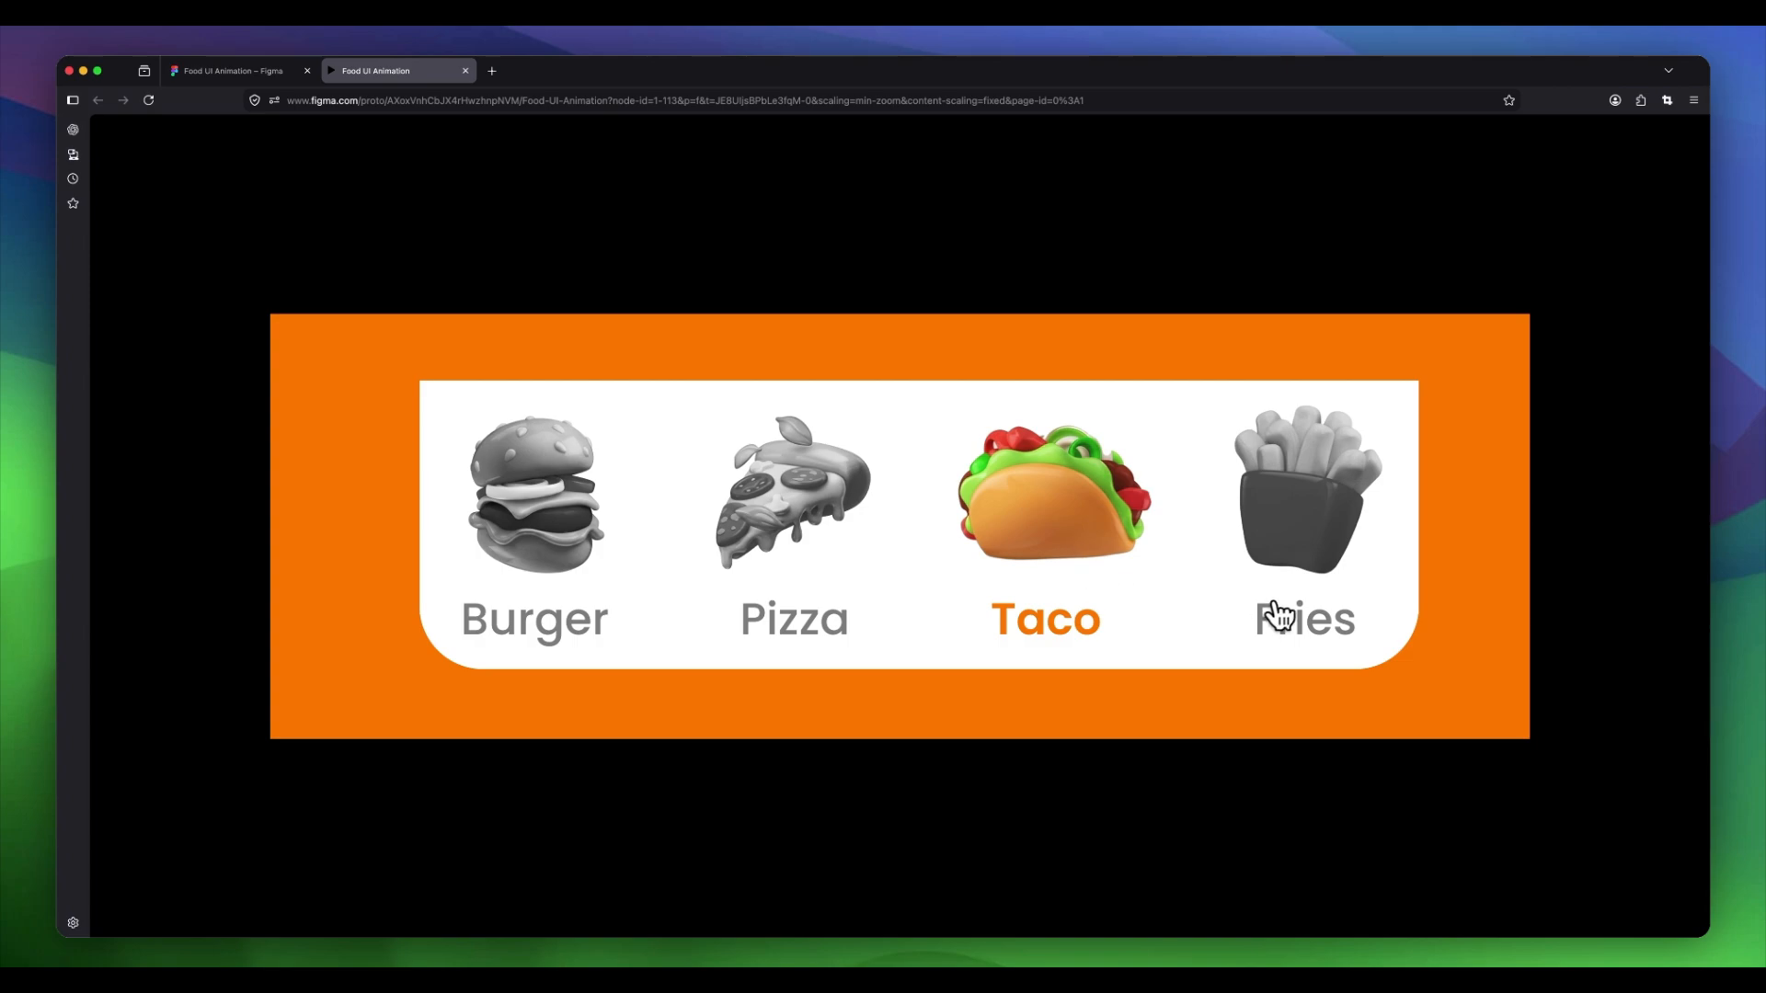
{"action": "left_click", "coordinate": [1317, 532]}
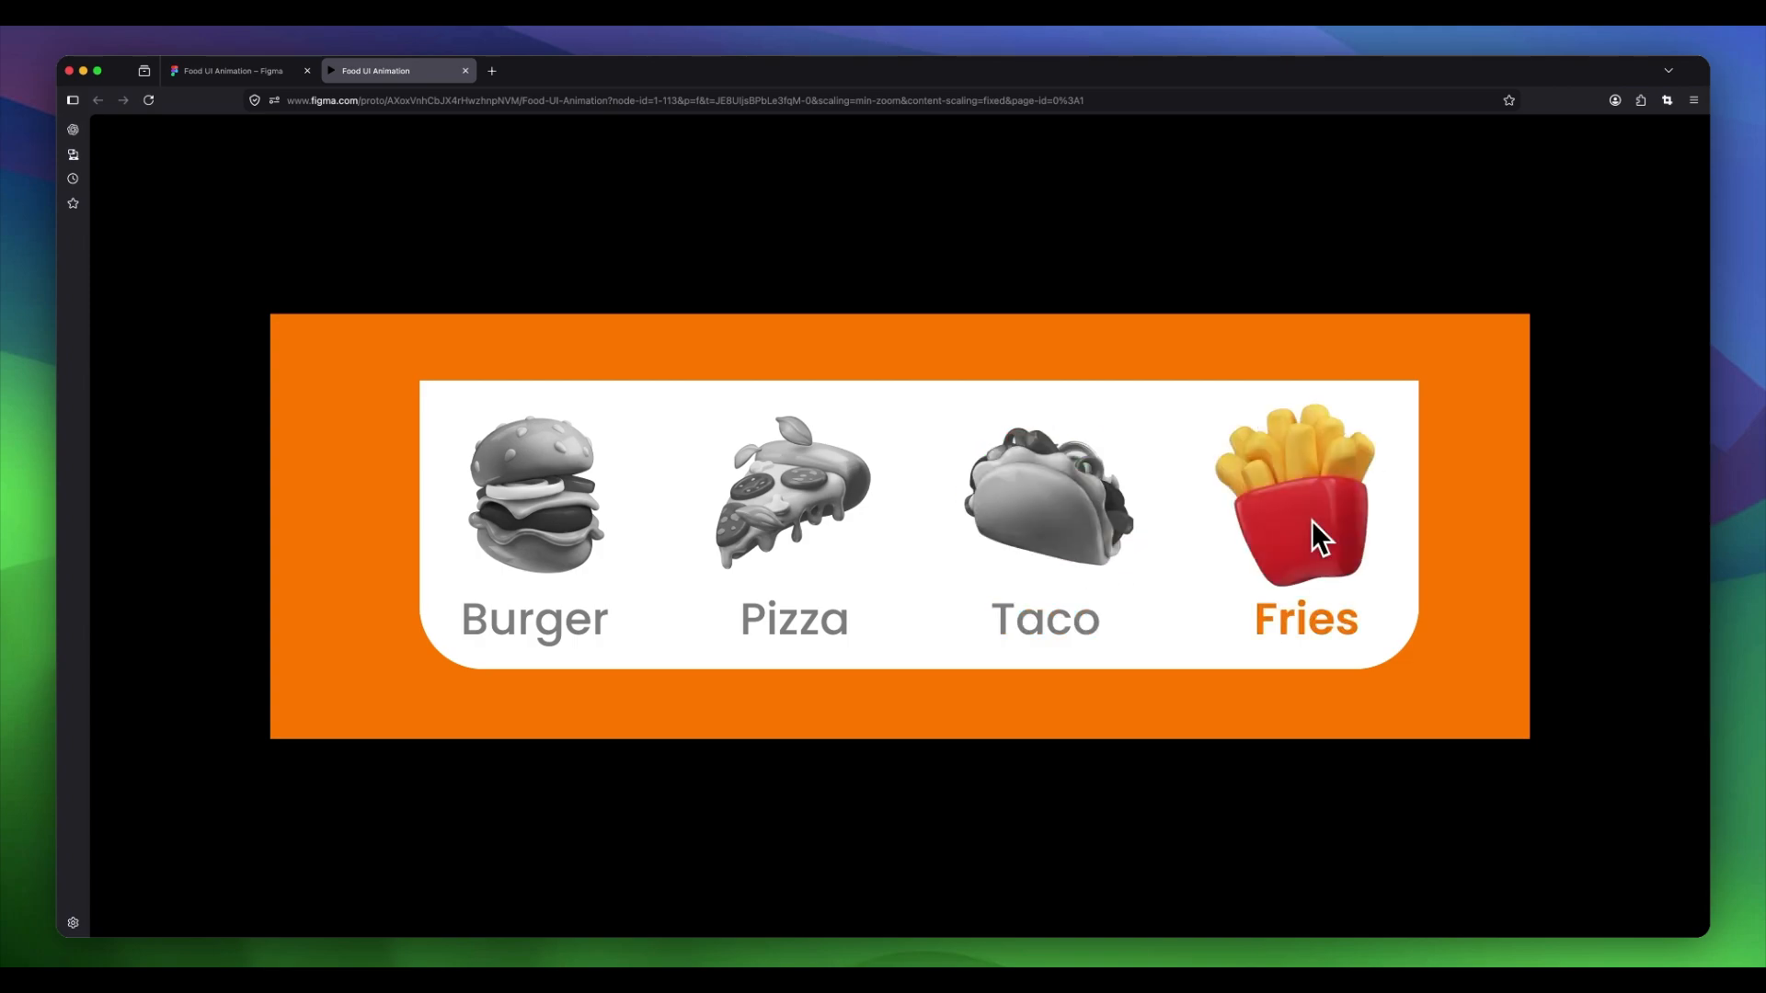
{"action": "left_click", "coordinate": [803, 498]}
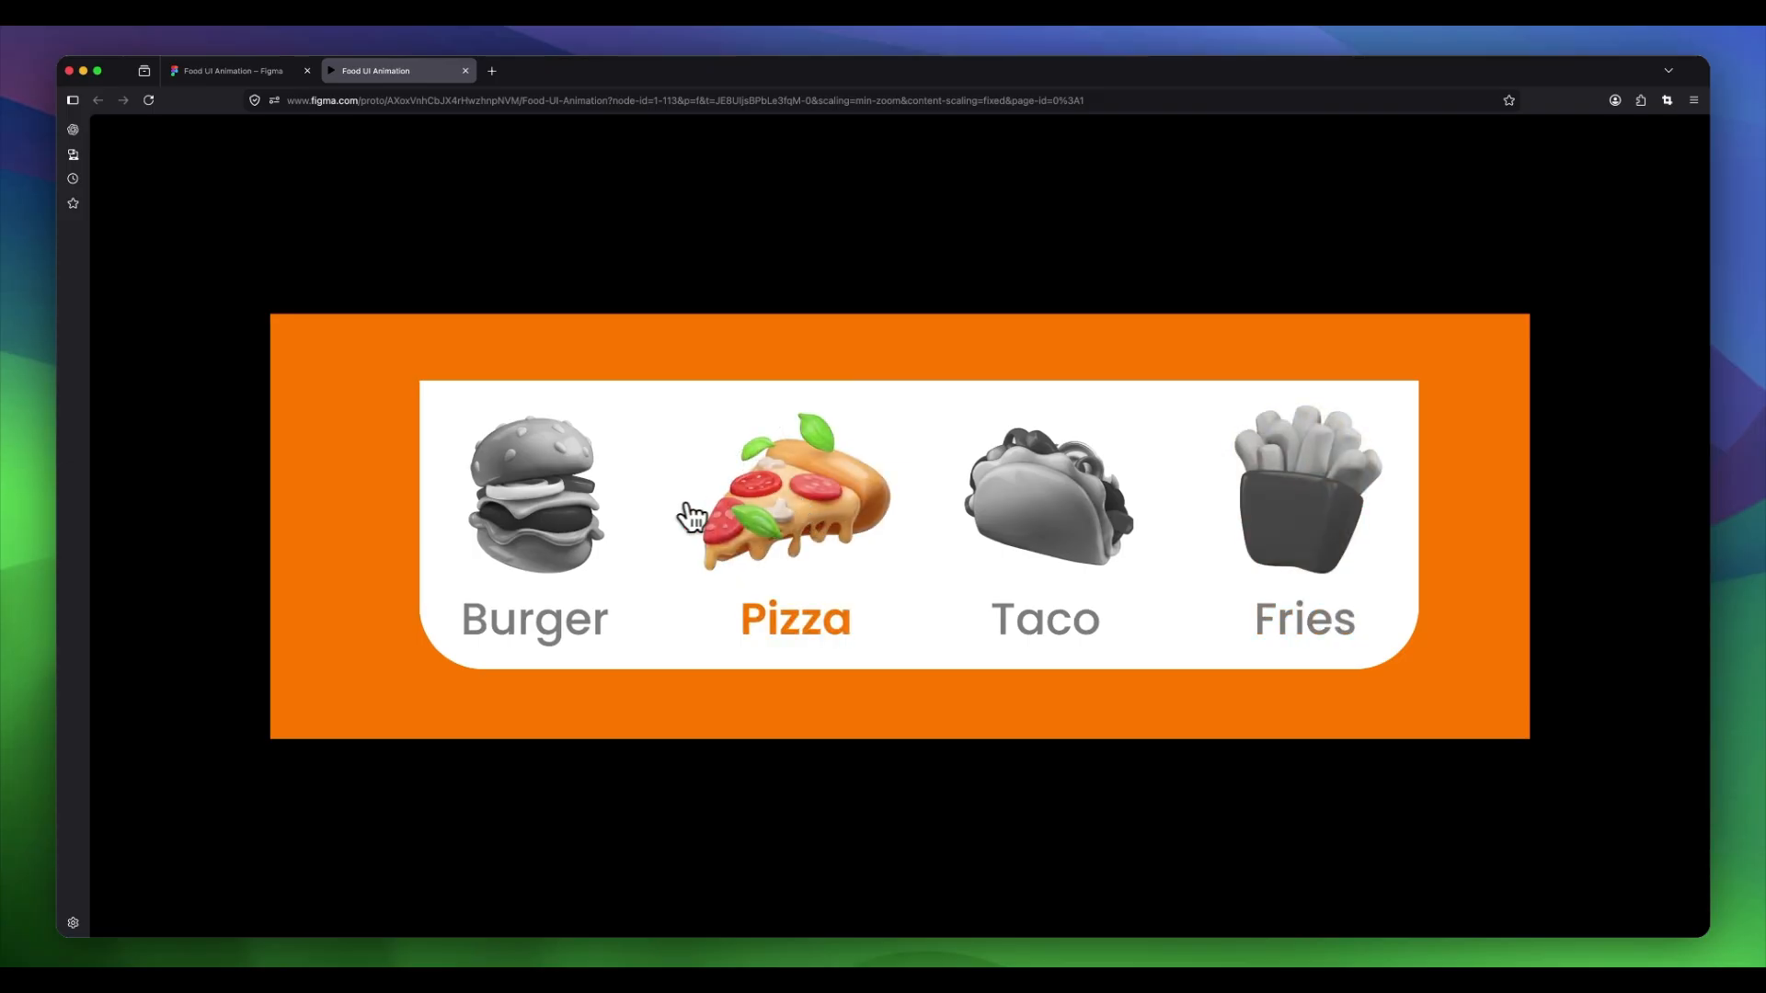
{"action": "left_click", "coordinate": [545, 513]}
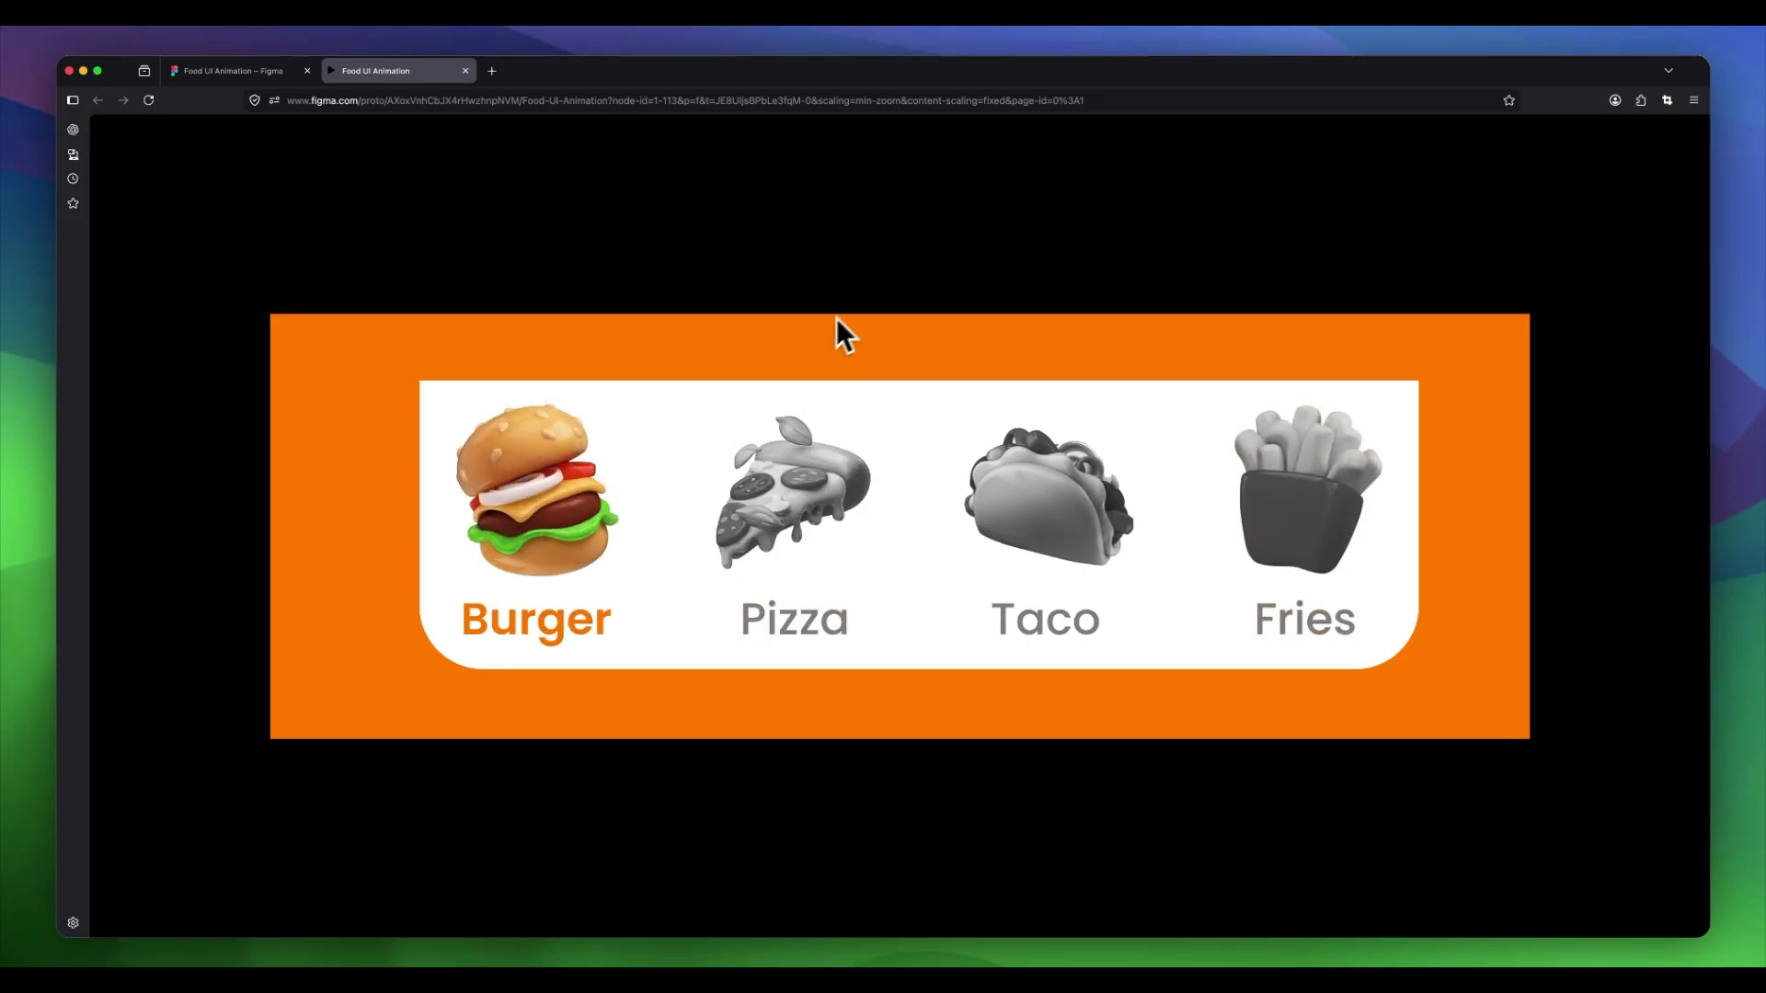